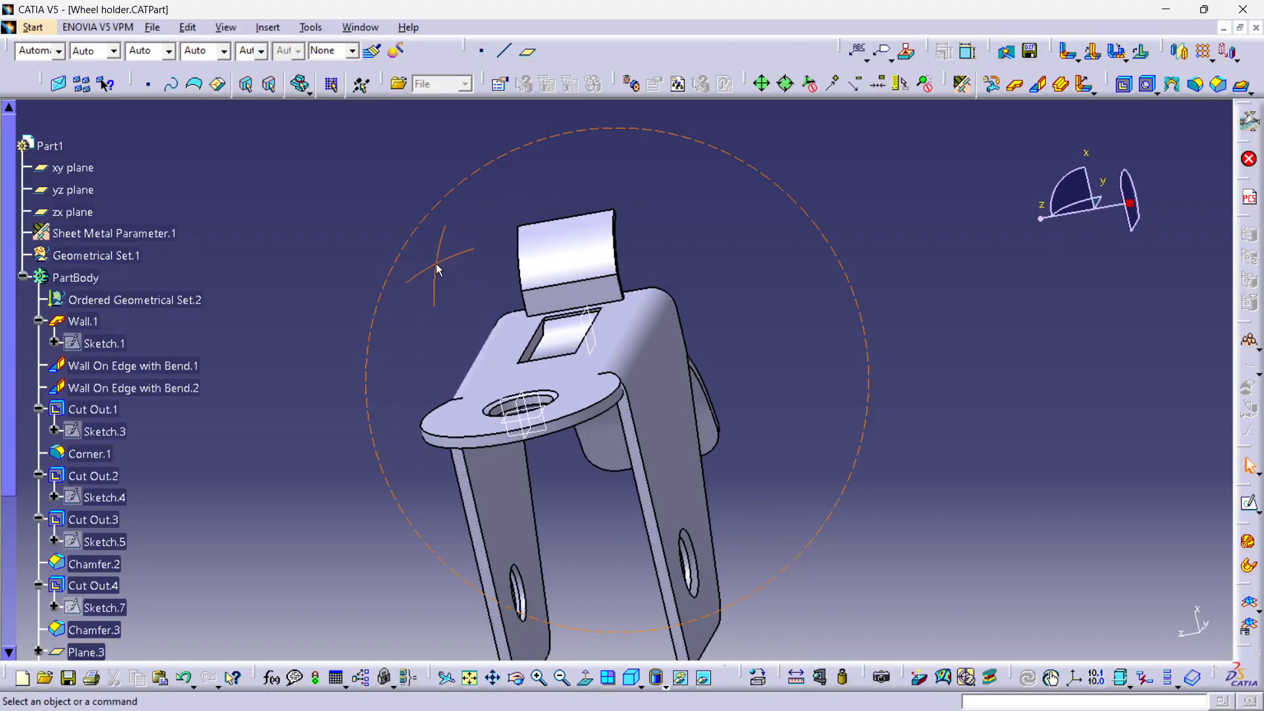
Step: Inspect the finished wheel holder model from several angles
{"action": "middle_click_drag", "start_coordinate": [664, 355], "coordinate": [671, 404]}
{"action": "middle_click_drag", "start_coordinate": [589, 456], "coordinate": [737, 461]}
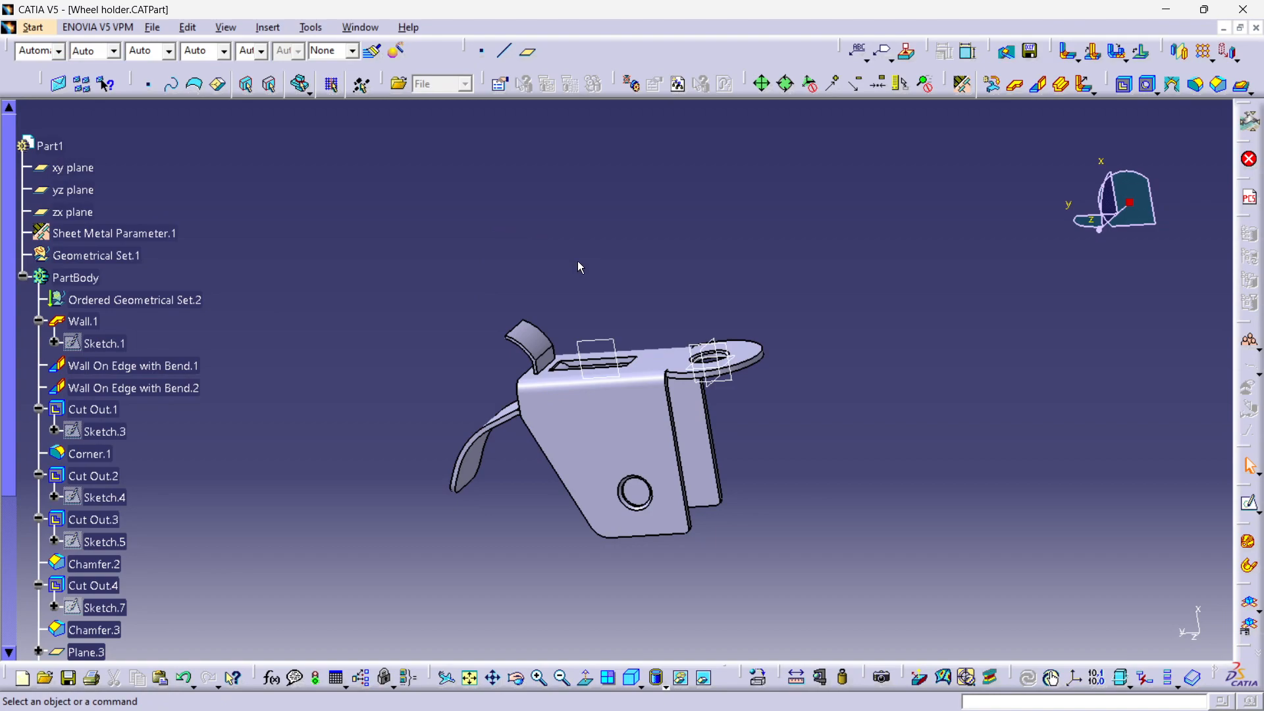
{"action": "middle_click_drag", "start_coordinate": [497, 309], "coordinate": [767, 274]}
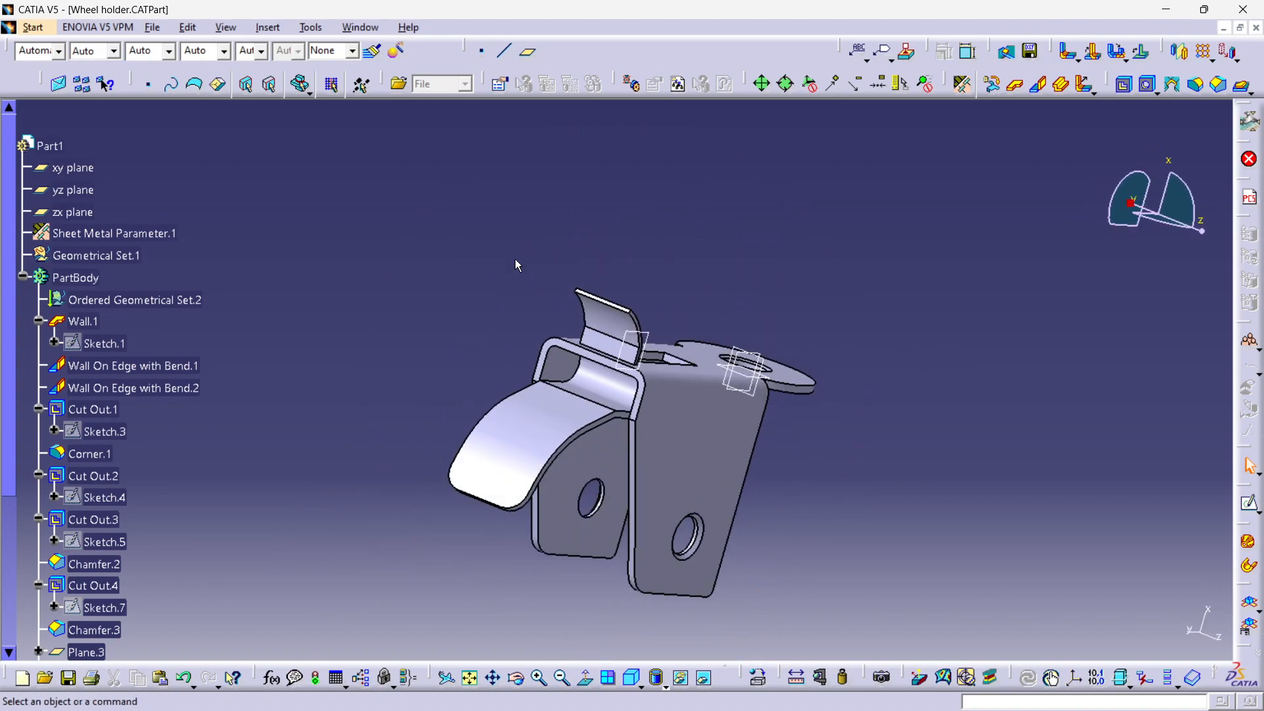
{"action": "middle_click_drag", "start_coordinate": [669, 285], "coordinate": [685, 383]}
{"action": "left_click", "coordinate": [310, 27]}
{"action": "mouse_move", "coordinate": [360, 27]}
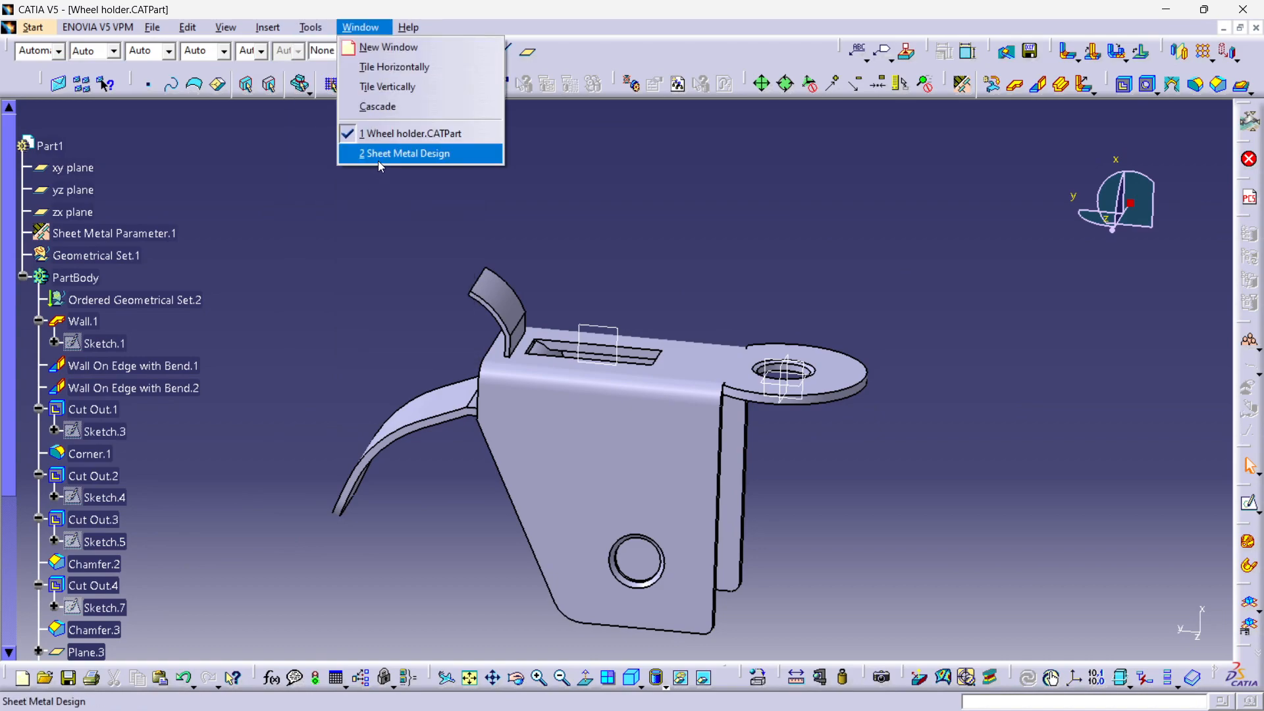
{"action": "left_click", "coordinate": [381, 154]}
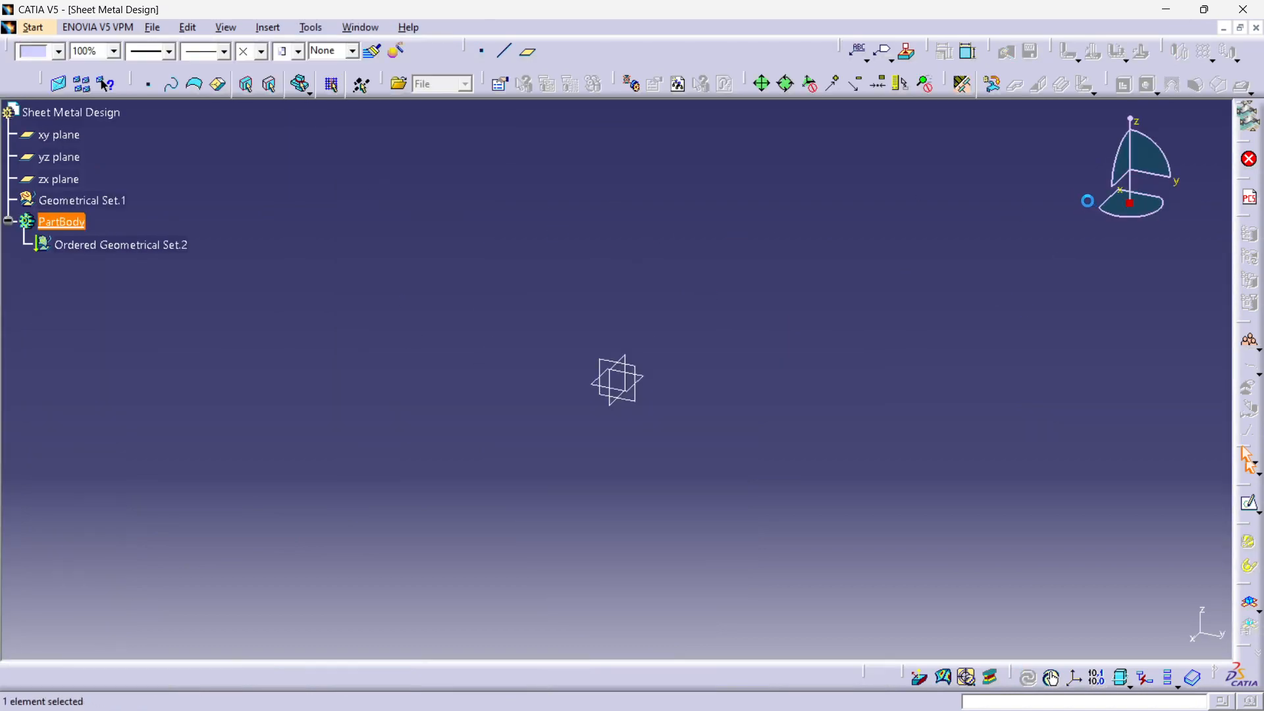
{"action": "left_click", "coordinate": [43, 27]}
{"action": "mouse_move", "coordinate": [67, 67]}
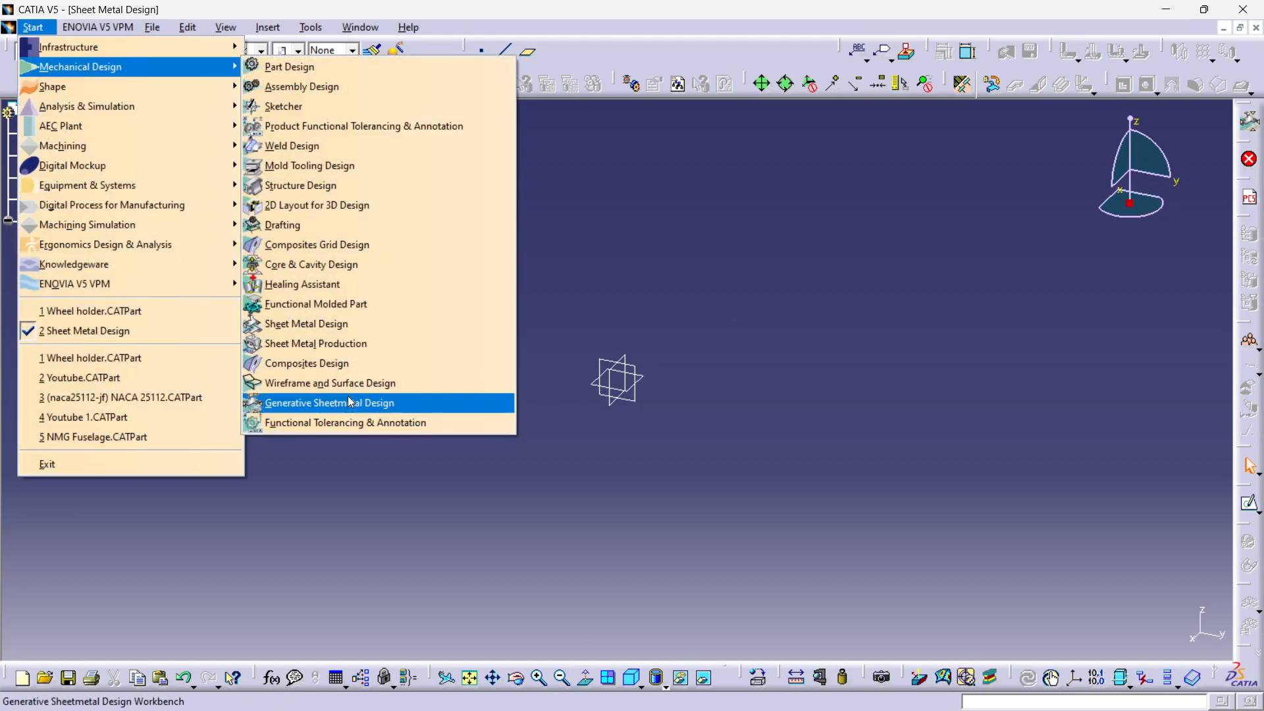
{"action": "left_click", "coordinate": [412, 402]}
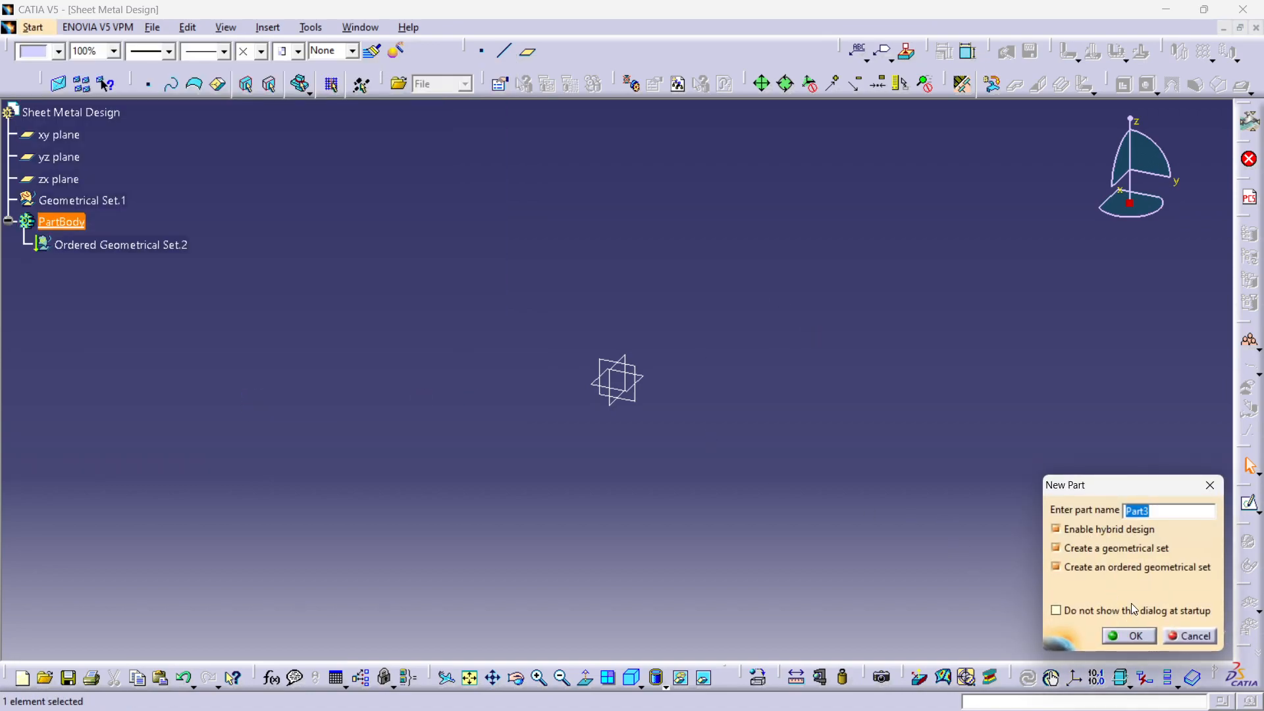
{"action": "left_click", "coordinate": [1199, 490]}
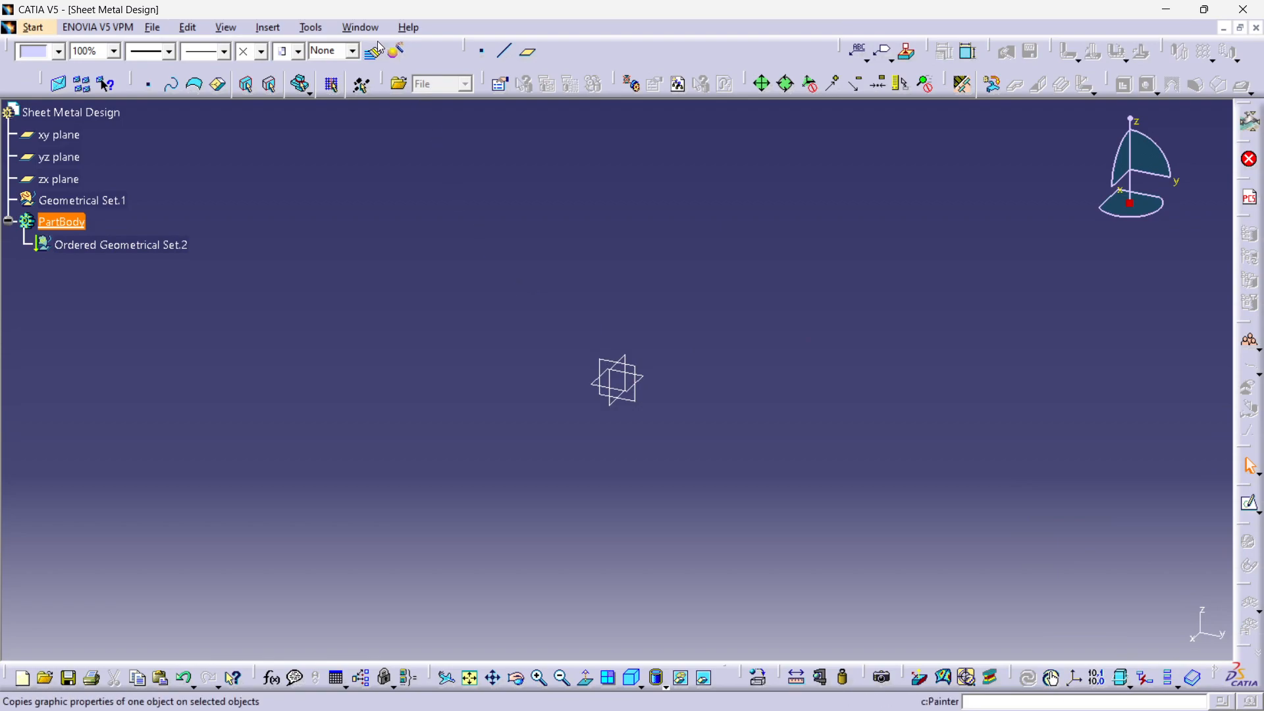
{"action": "left_click", "coordinate": [360, 27]}
{"action": "left_click", "coordinate": [385, 132]}
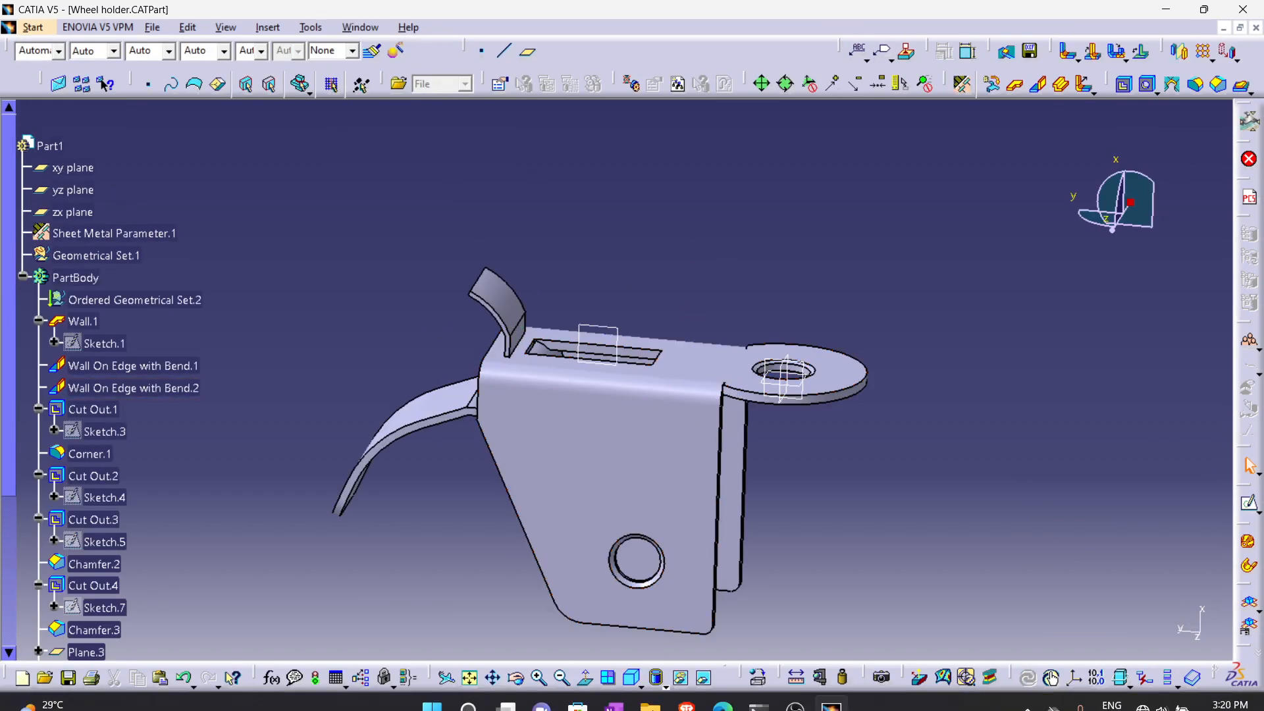
Step: Examine the dimensions in the Wheel Holder draft sheet PDF in the browser and in the finished part's base wall sketch
{"action": "left_click", "coordinate": [722, 691]}
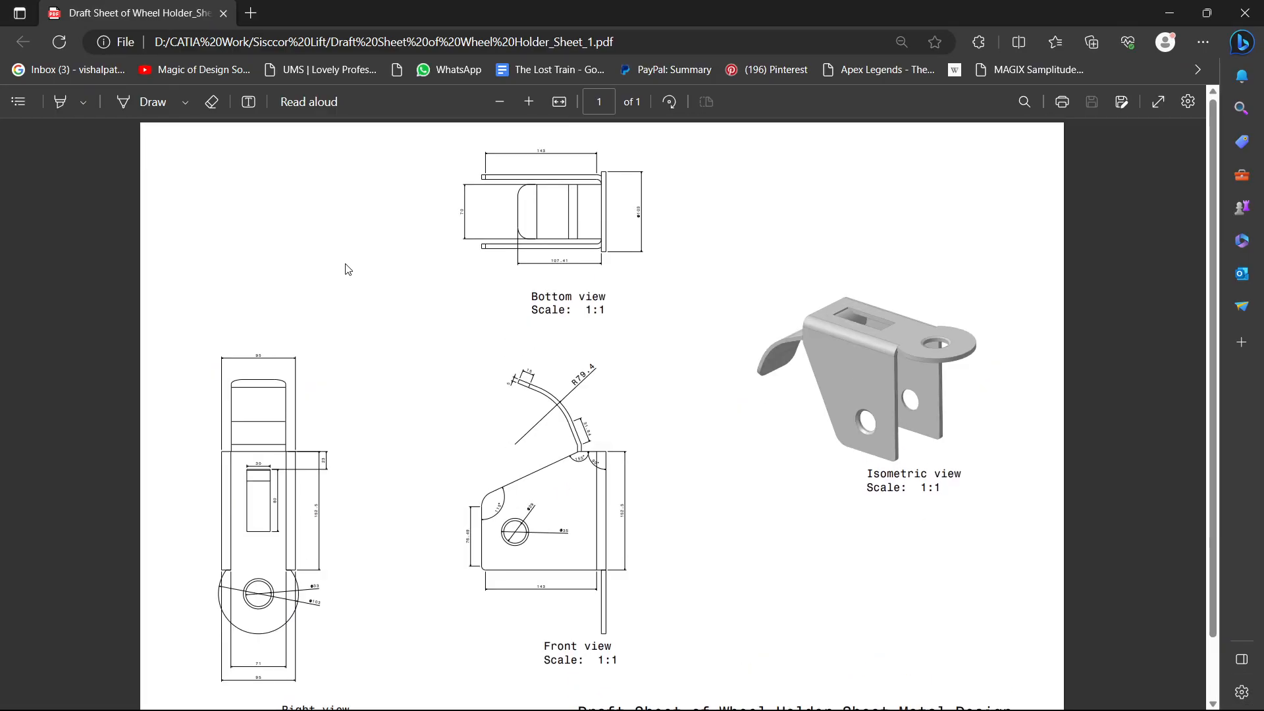
{"action": "scroll", "coordinate": [369, 366], "scroll_direction": "up", "scroll_amount": 3, "text": "ctrl"}
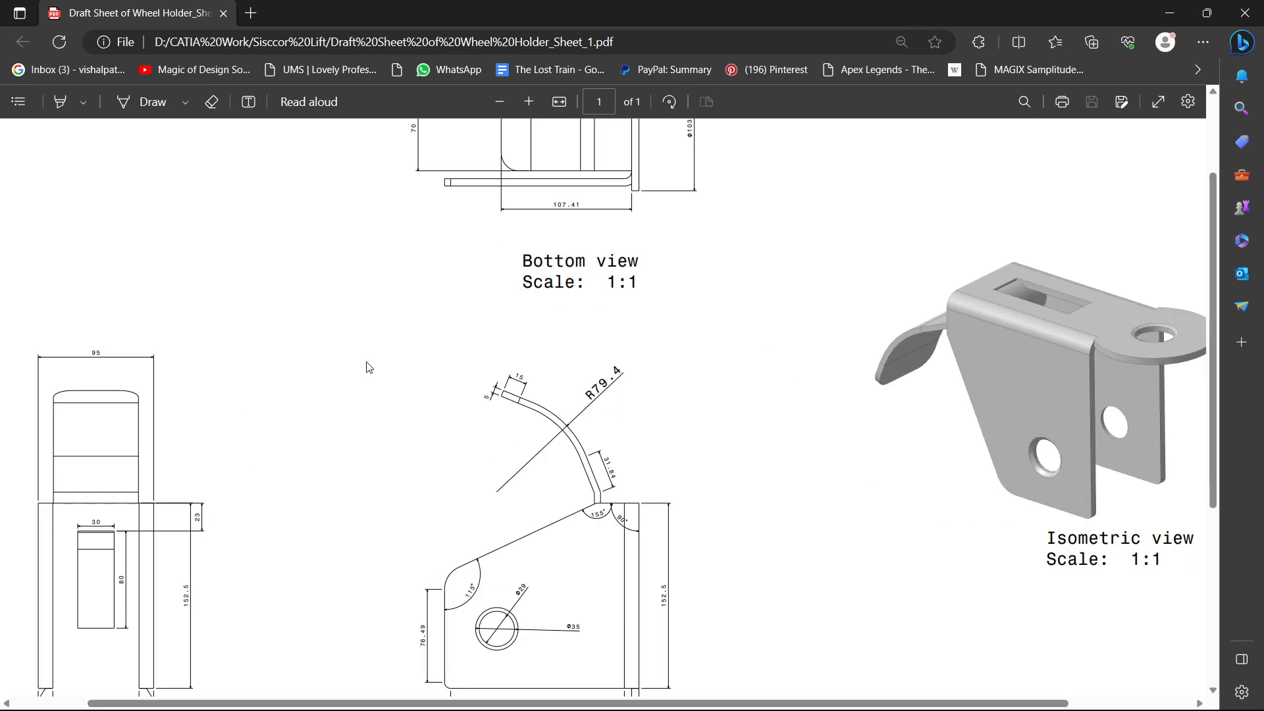
{"action": "scroll", "coordinate": [342, 382], "scroll_direction": "down", "scroll_amount": 3}
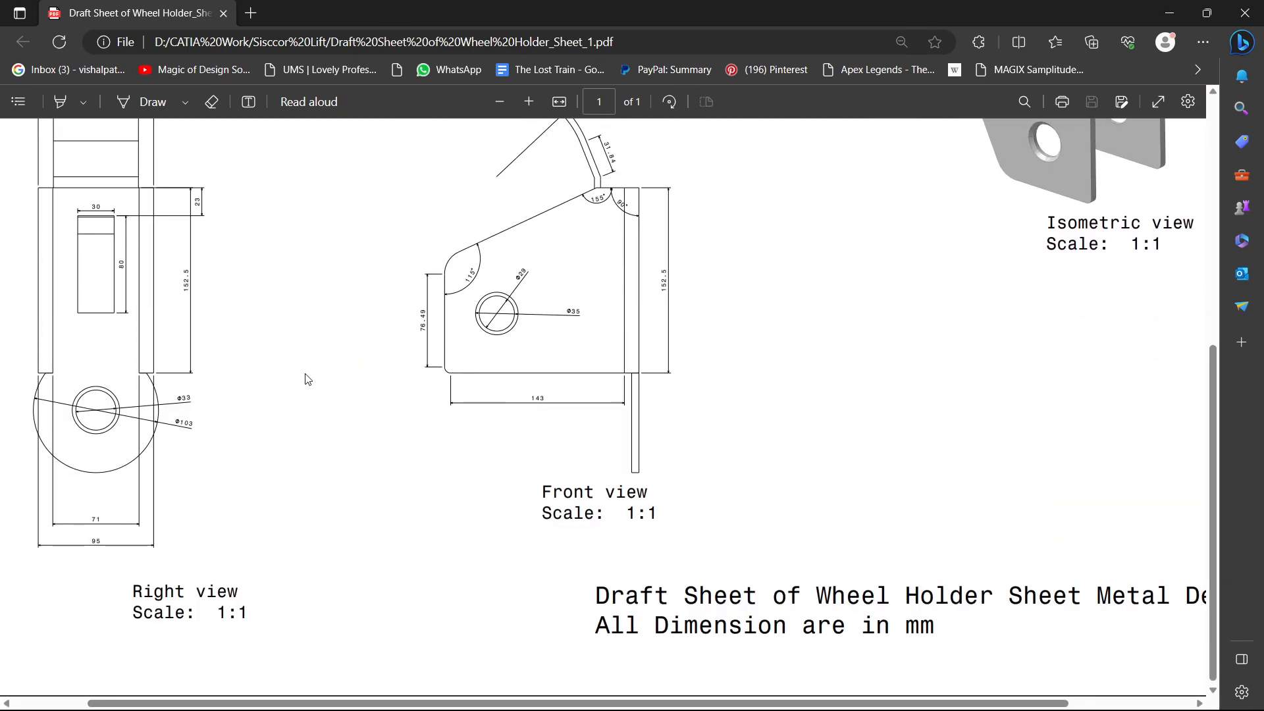
{"action": "scroll", "coordinate": [306, 376], "scroll_direction": "up", "scroll_amount": 2, "text": "ctrl"}
{"action": "middle_click", "coordinate": [312, 350]}
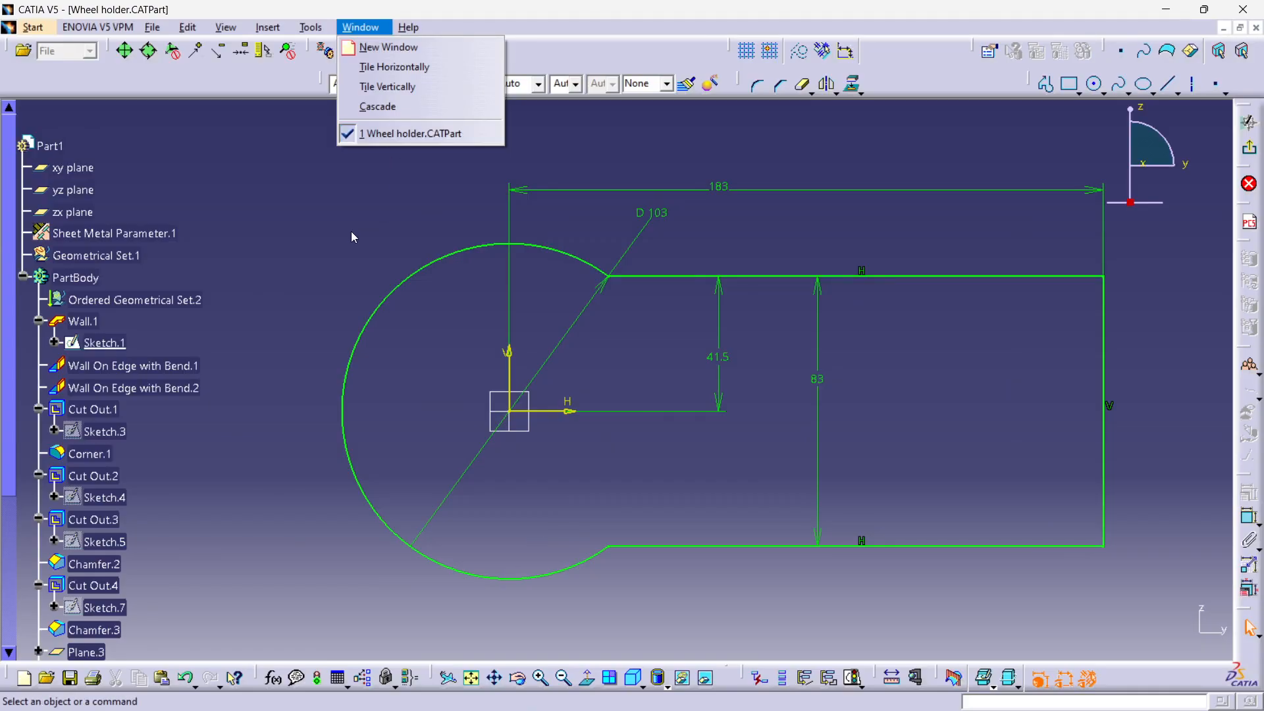
{"action": "left_click", "coordinate": [366, 204]}
{"action": "mouse_move", "coordinate": [367, 203]}
{"action": "middle_mouse_down"}
{"action": "mouse_move", "coordinate": [378, 188]}
{"action": "mouse_move", "coordinate": [377, 332]}
{"action": "mouse_move", "coordinate": [385, 220]}
{"action": "middle_mouse_up"}
{"action": "scroll", "coordinate": [292, 301], "scroll_direction": "down", "scroll_amount": 7}
{"action": "scroll", "coordinate": [277, 319], "scroll_direction": "up", "scroll_amount": 3}
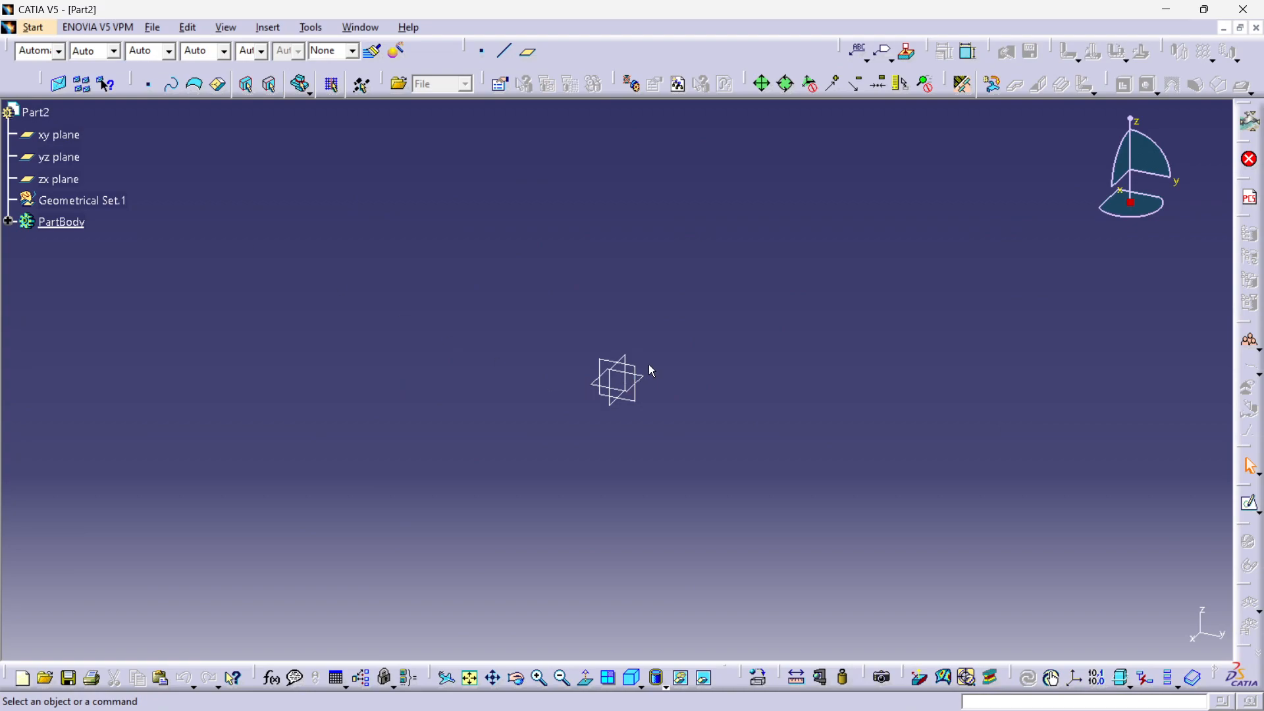
Step: Start a sketch on Part2's yz plane and draw a circle of about 62 mm radius centred on the origin
{"action": "left_click", "coordinate": [637, 370]}
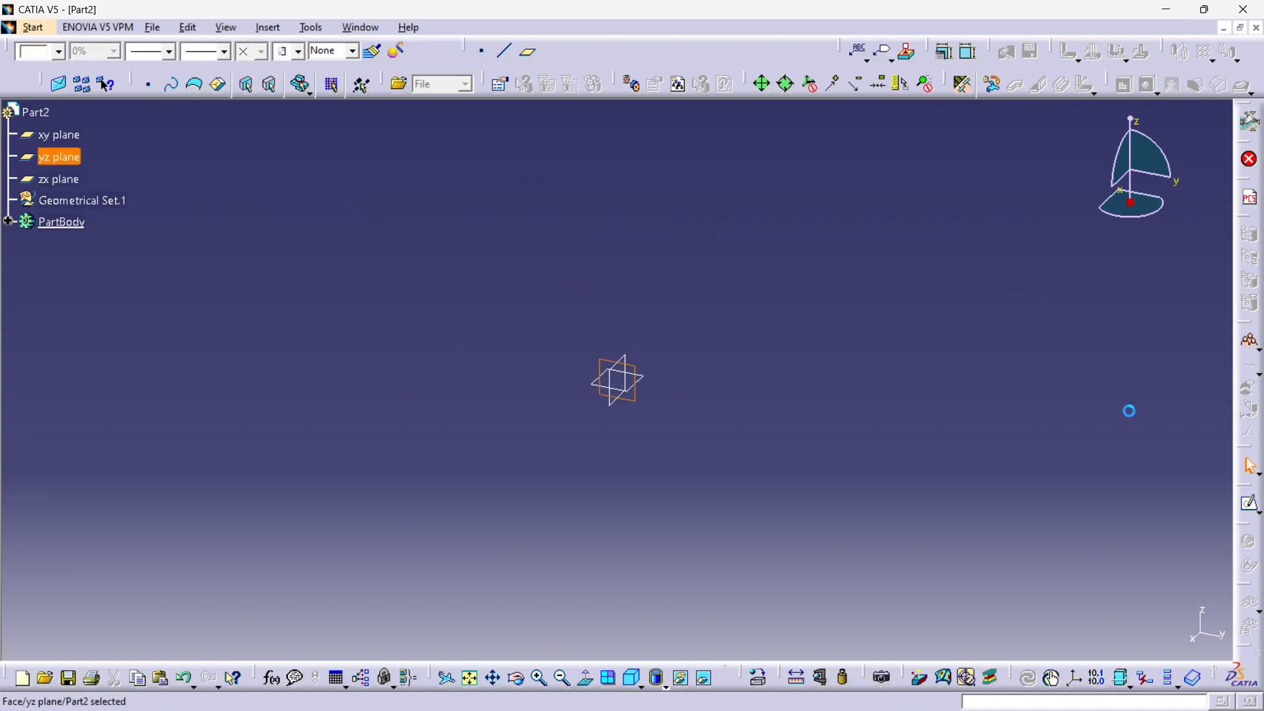
{"action": "left_click", "coordinate": [1249, 504]}
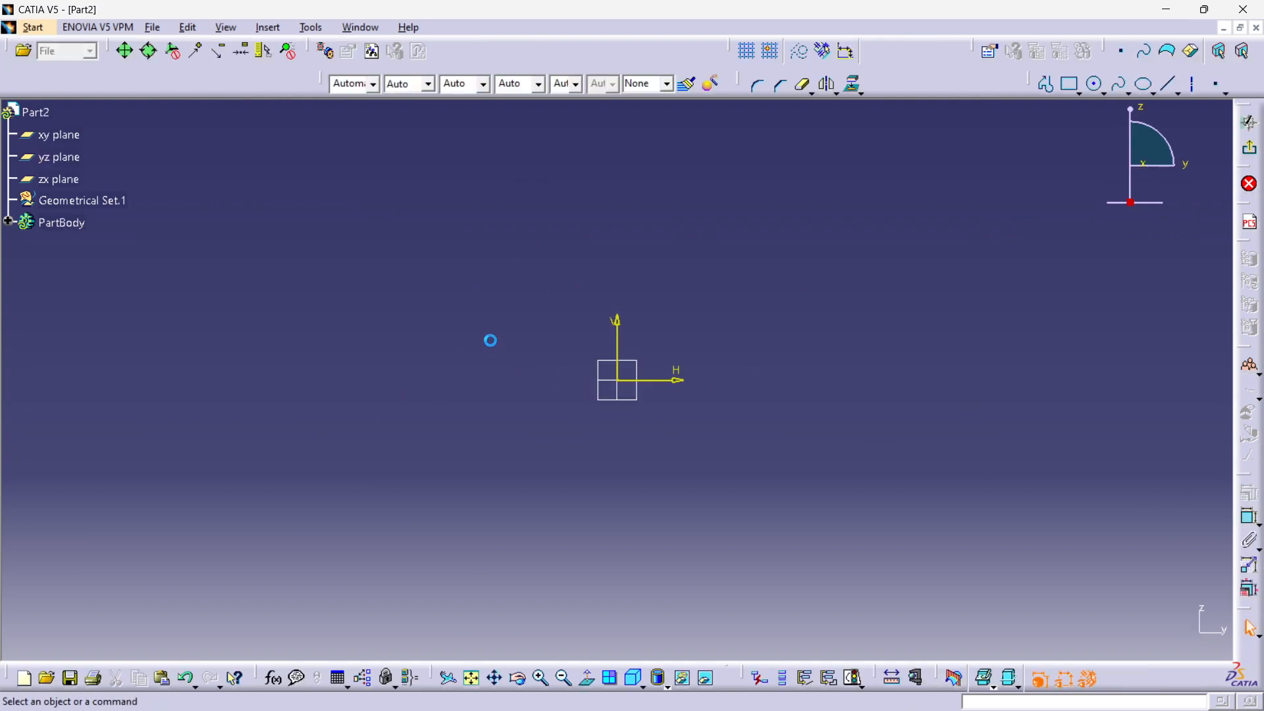
{"action": "left_click", "coordinate": [1095, 83]}
{"action": "left_click", "coordinate": [616, 379]}
{"action": "left_click", "coordinate": [625, 235]}
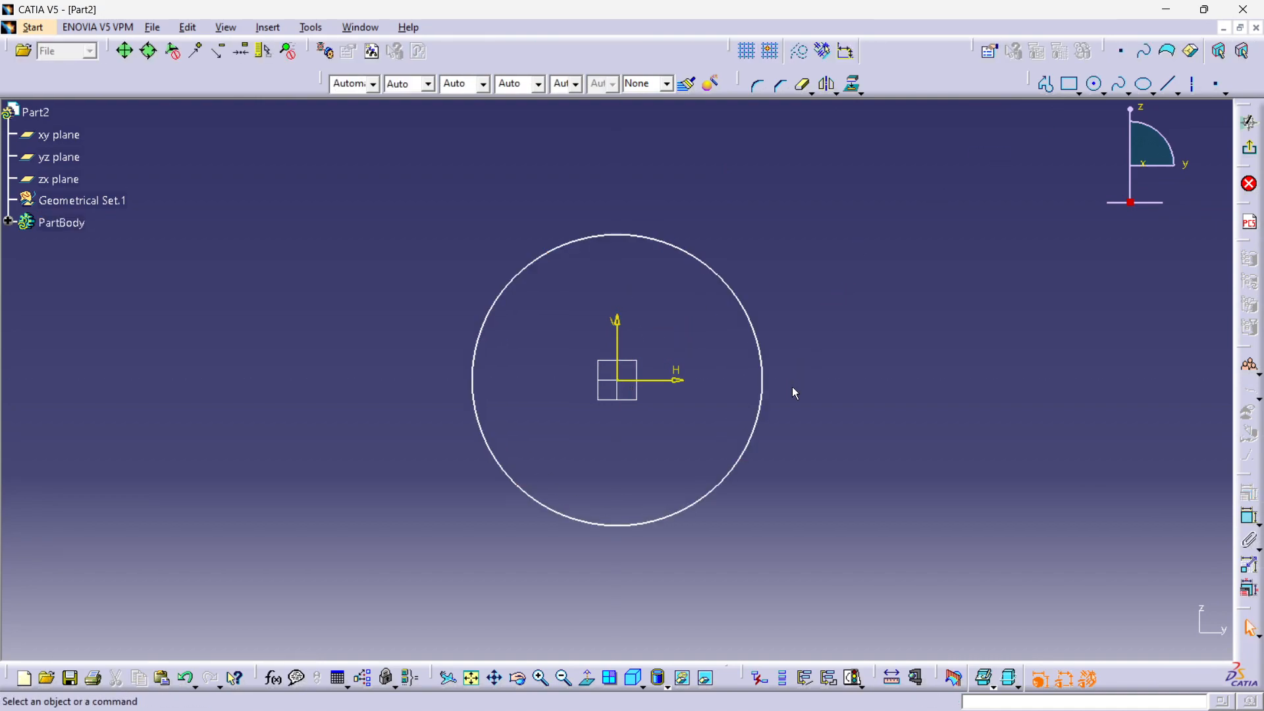
Step: Constrain the circle to be concentric with the sketch origin
{"action": "left_click", "coordinate": [741, 309]}
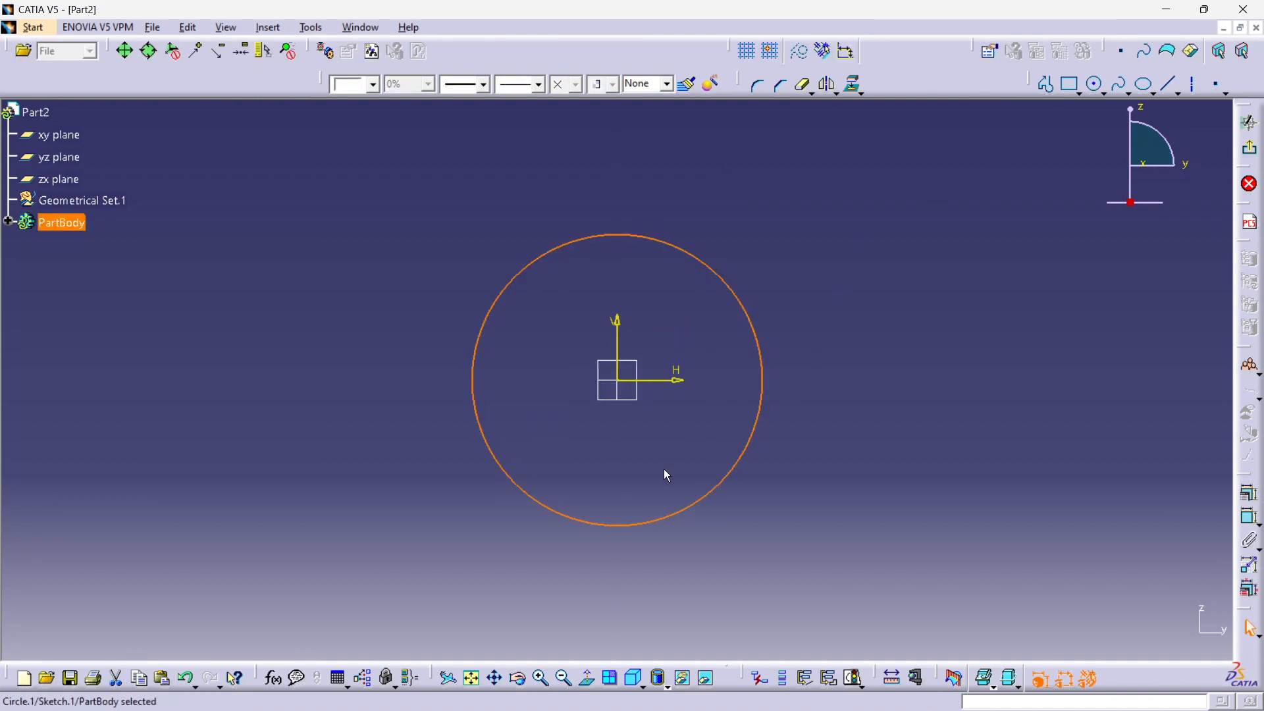
{"action": "left_click", "coordinate": [619, 381], "text": "ctrl"}
{"action": "left_click", "coordinate": [1249, 517]}
{"action": "right_click", "coordinate": [843, 325]}
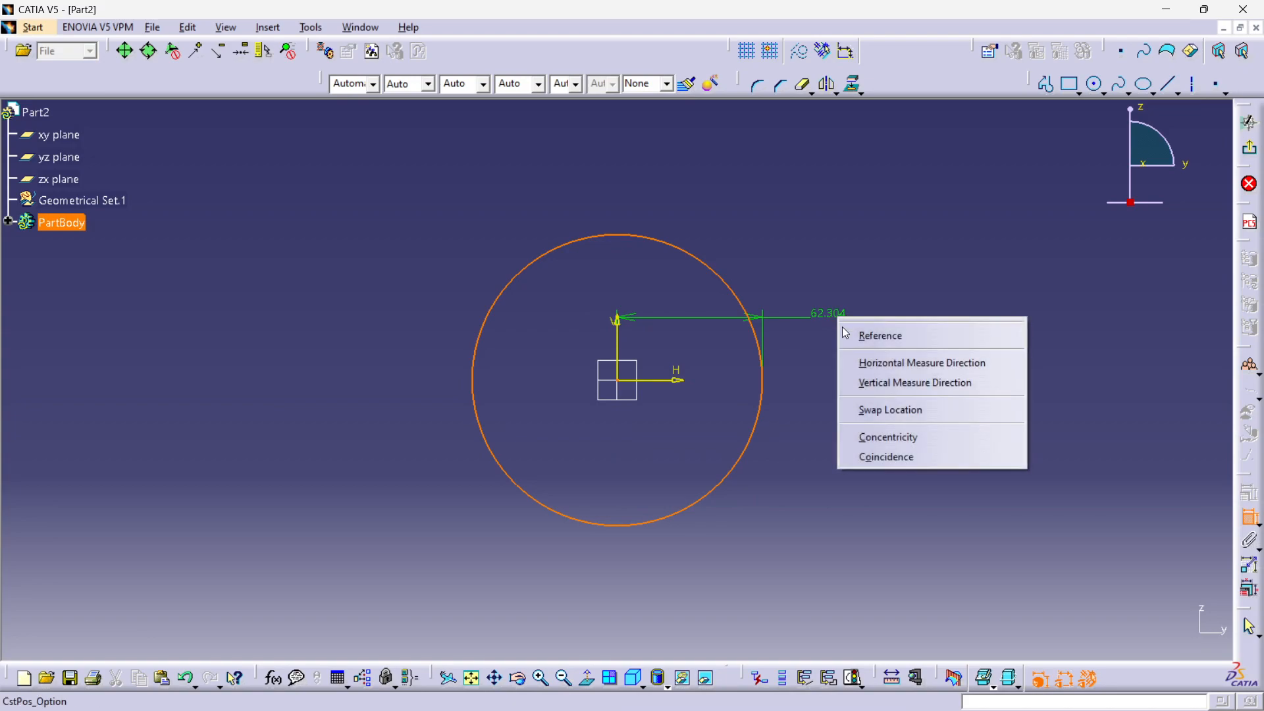
{"action": "left_click", "coordinate": [915, 437]}
{"action": "middle_click_drag", "start_coordinate": [818, 342], "coordinate": [714, 323]}
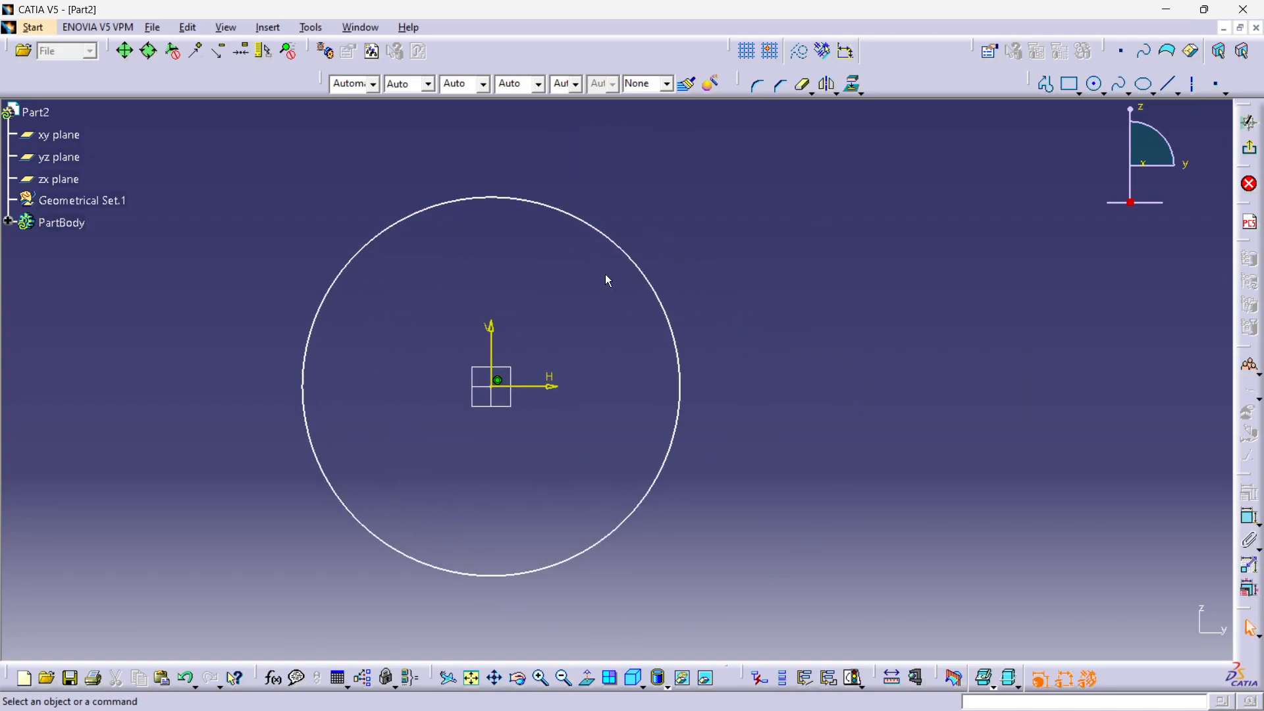
{"action": "left_click_drag", "start_coordinate": [640, 263], "coordinate": [655, 286]}
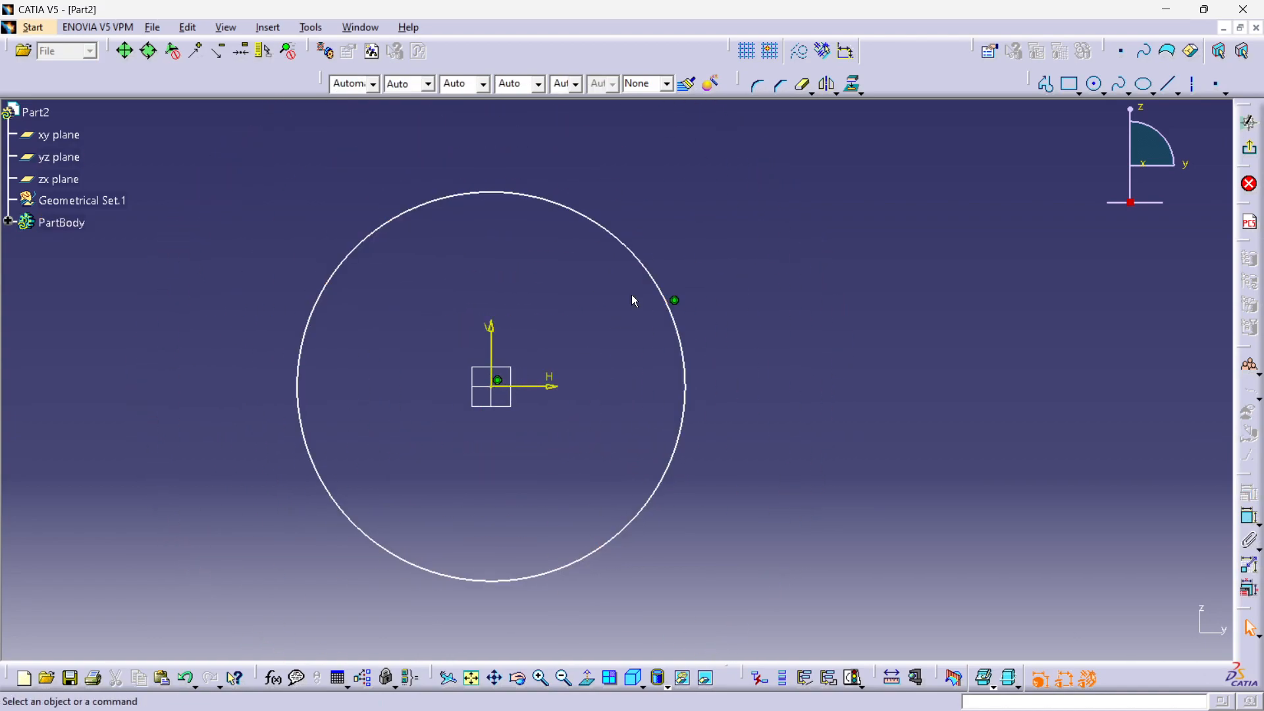
Step: Dimension the circle's diameter and set it to 103 mm
{"action": "left_click", "coordinate": [643, 274]}
{"action": "left_click", "coordinate": [1241, 519]}
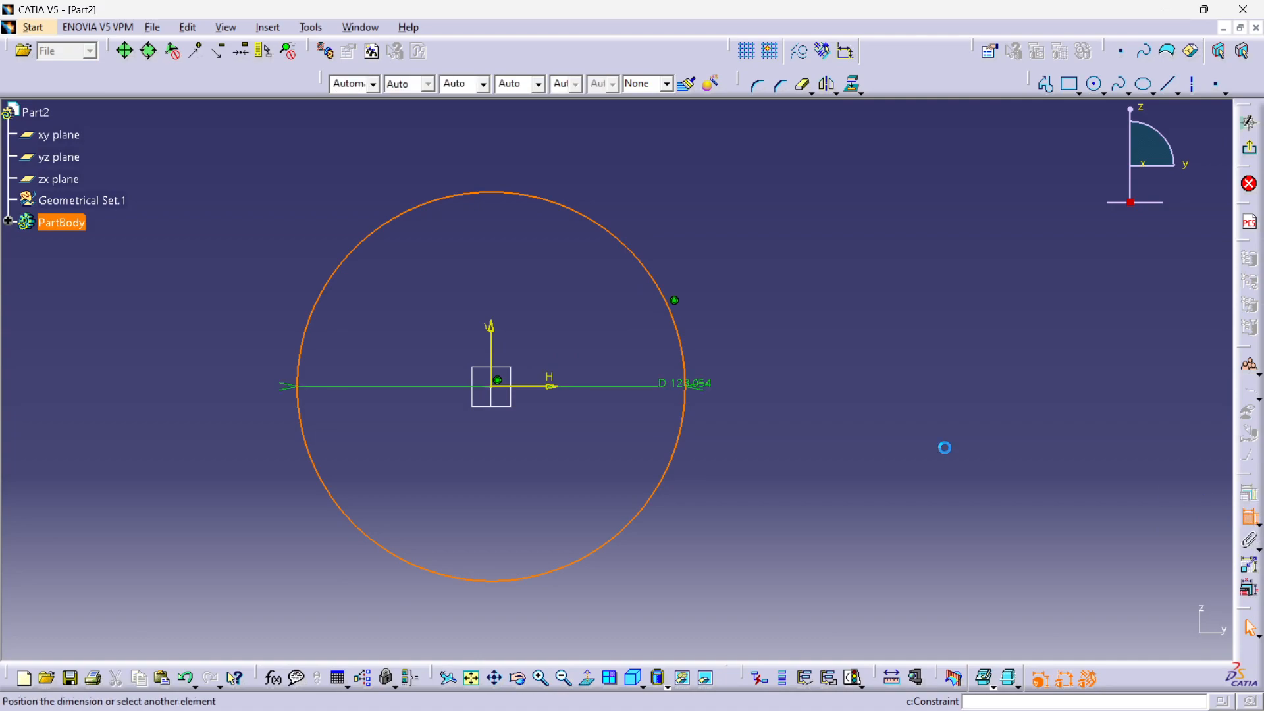
{"action": "left_click", "coordinate": [211, 294]}
{"action": "double_click", "coordinate": [217, 294]}
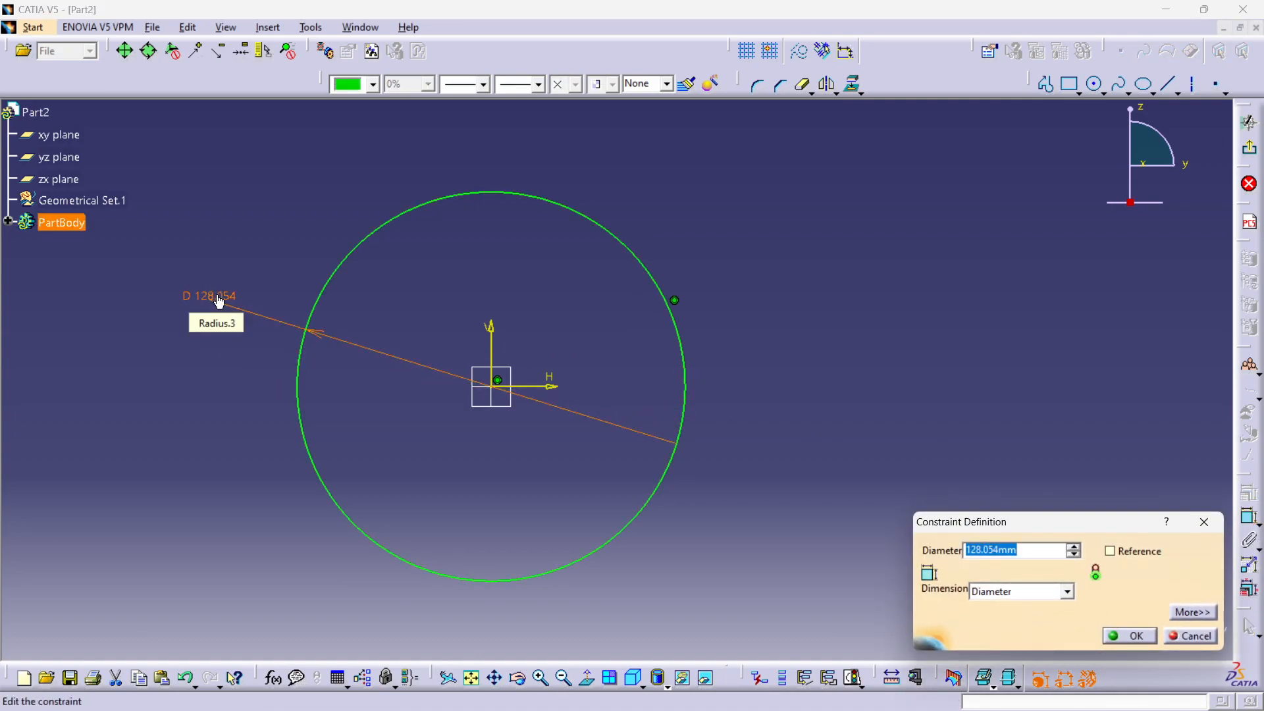
{"action": "key", "text": "Return"}
{"action": "left_click", "coordinate": [290, 235]}
Step: Check the base wall sketch dimensions in Wheel holder.CATPart and return to the Part2 sketch
{"action": "left_click", "coordinate": [360, 27]}
{"action": "left_click", "coordinate": [386, 134]}
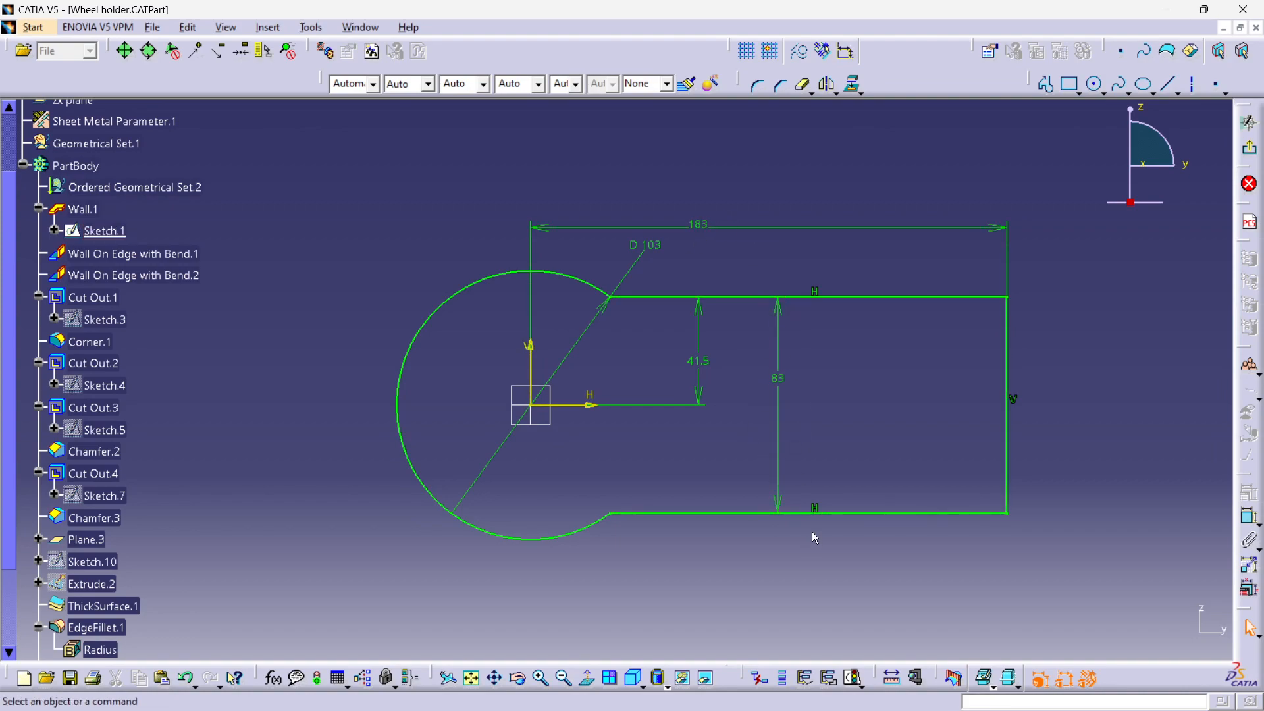
{"action": "left_click", "coordinate": [349, 29]}
{"action": "left_click", "coordinate": [392, 150]}
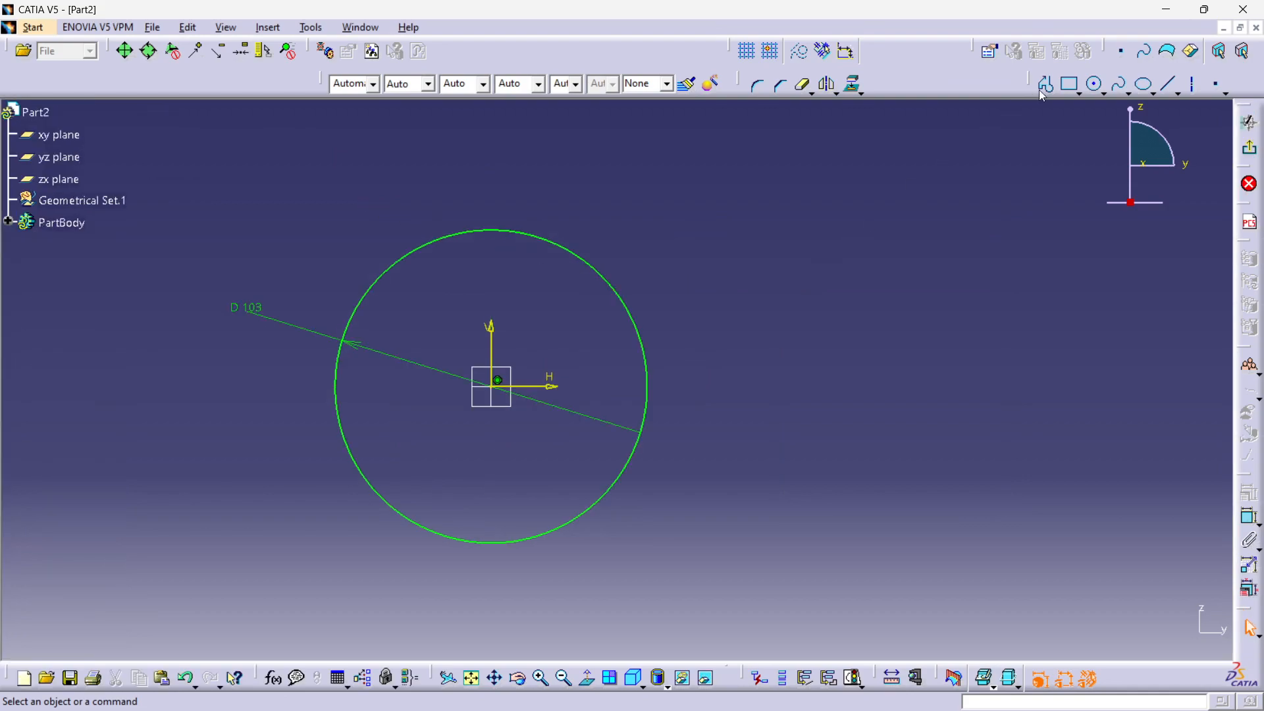
Step: Draw a rectangle from the circle's upper right, with its far vertical side about 179 mm from the vertical axis
{"action": "left_click", "coordinate": [1069, 84]}
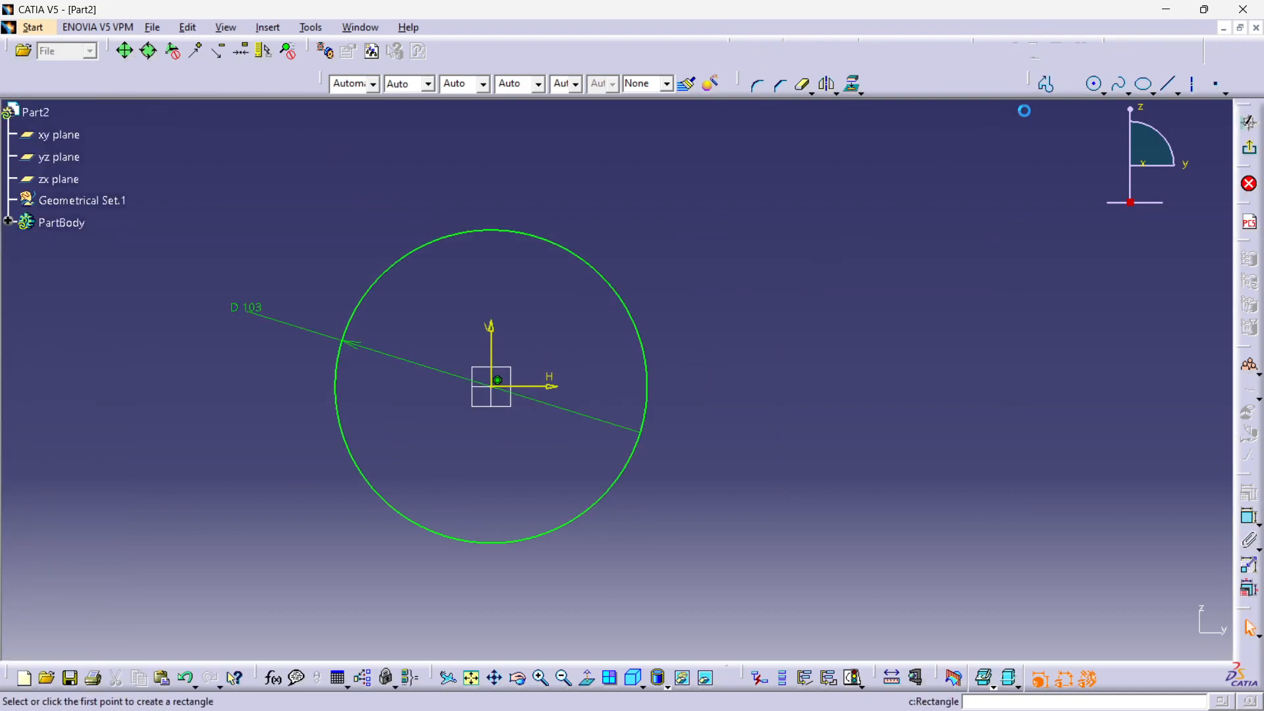
{"action": "left_click", "coordinate": [567, 250]}
{"action": "left_click", "coordinate": [1033, 546]}
{"action": "left_click", "coordinate": [832, 298]}
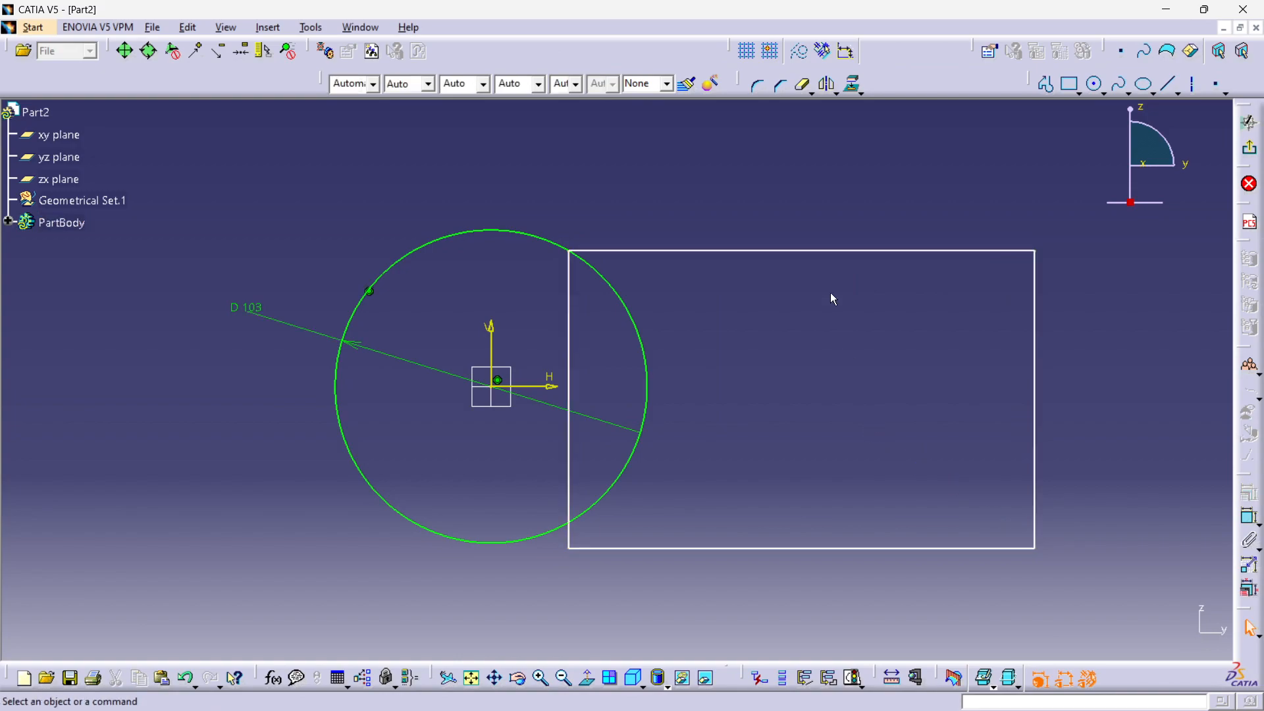
Step: Dimension the rectangle's far vertical side from the vertical axis and set the distance to 183 mm
{"action": "left_click", "coordinate": [1034, 303]}
{"action": "left_click", "coordinate": [491, 332], "text": "ctrl"}
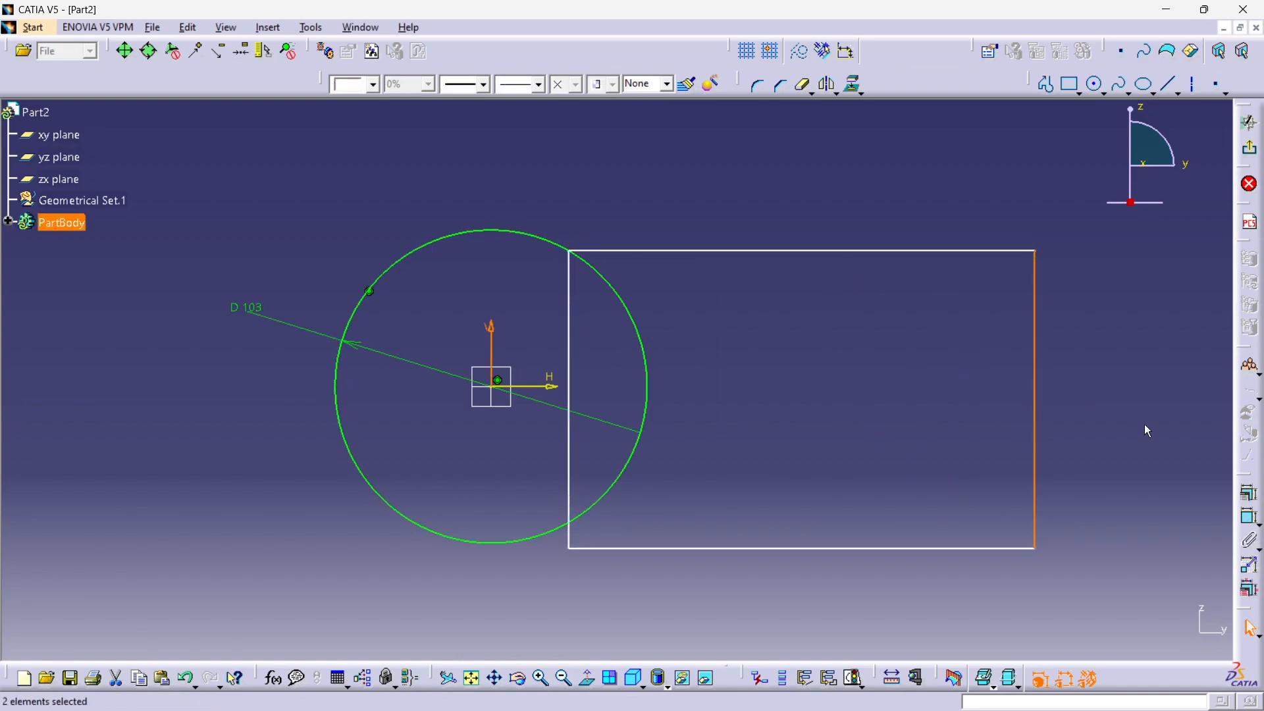
{"action": "left_click", "coordinate": [1246, 513]}
{"action": "left_click", "coordinate": [699, 200]}
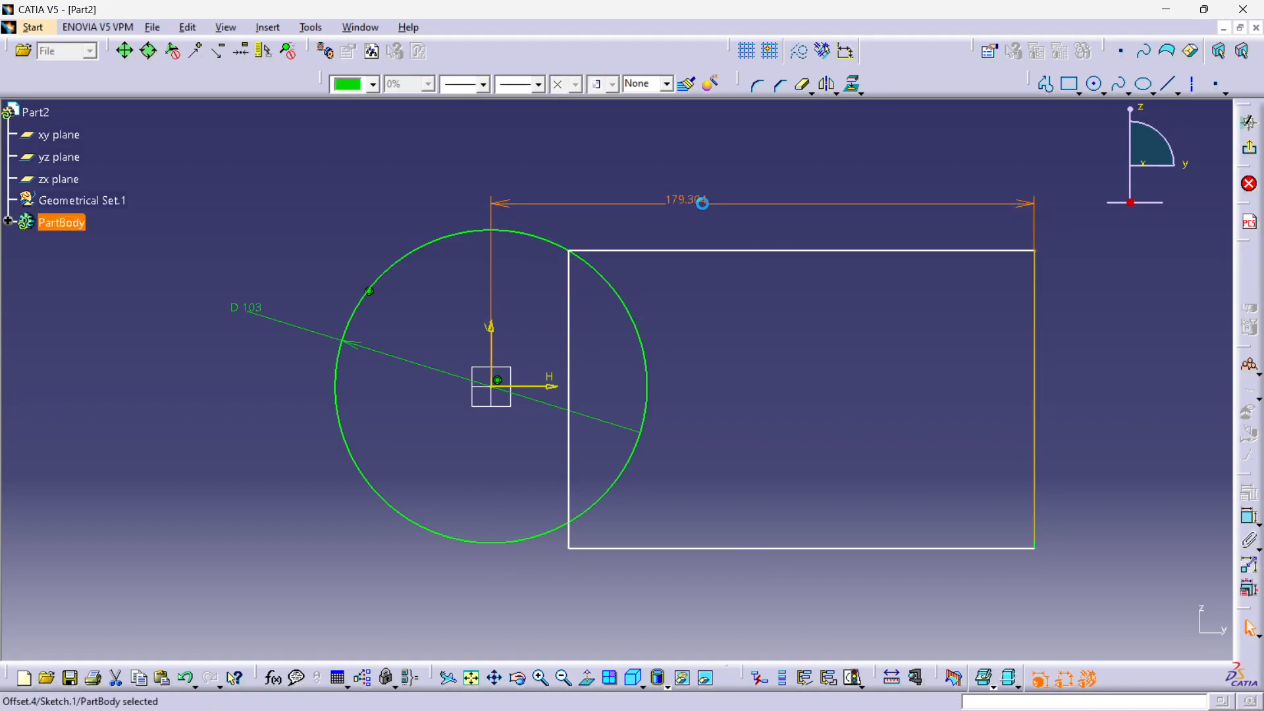
{"action": "double_click", "coordinate": [702, 203]}
{"action": "type", "text": "183"}
{"action": "key", "text": "Return"}
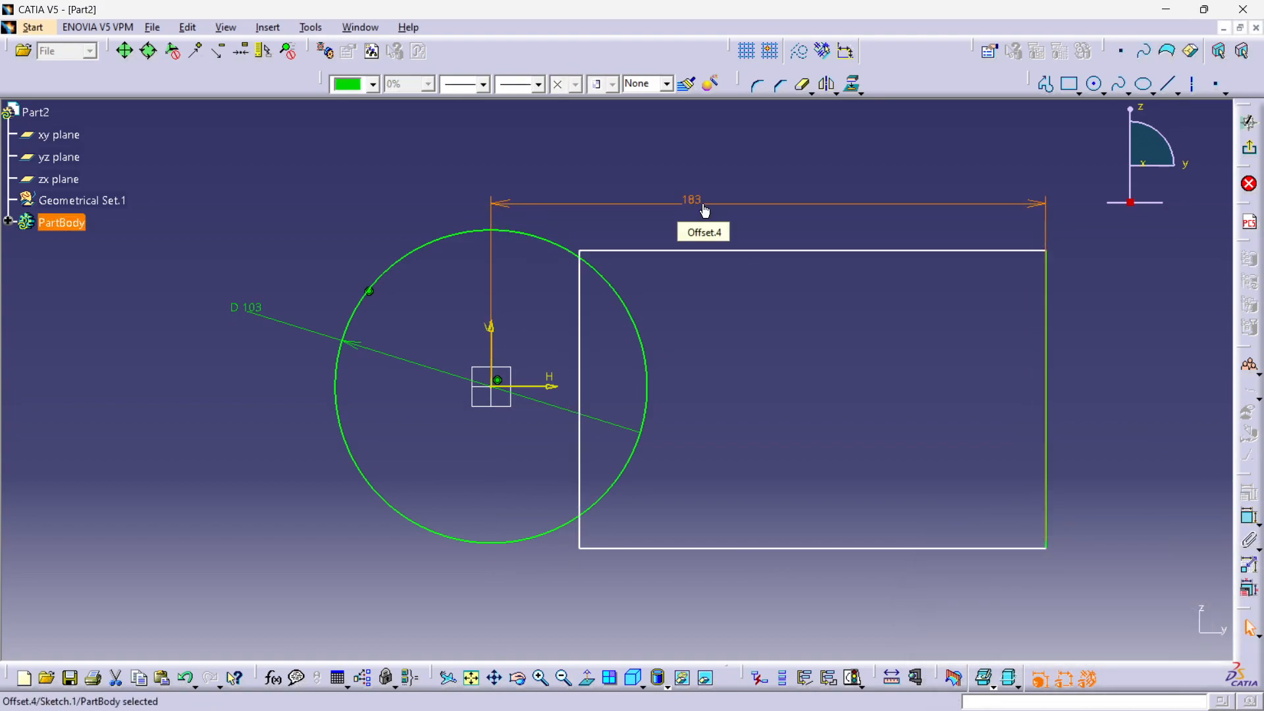
{"action": "left_click", "coordinate": [814, 298]}
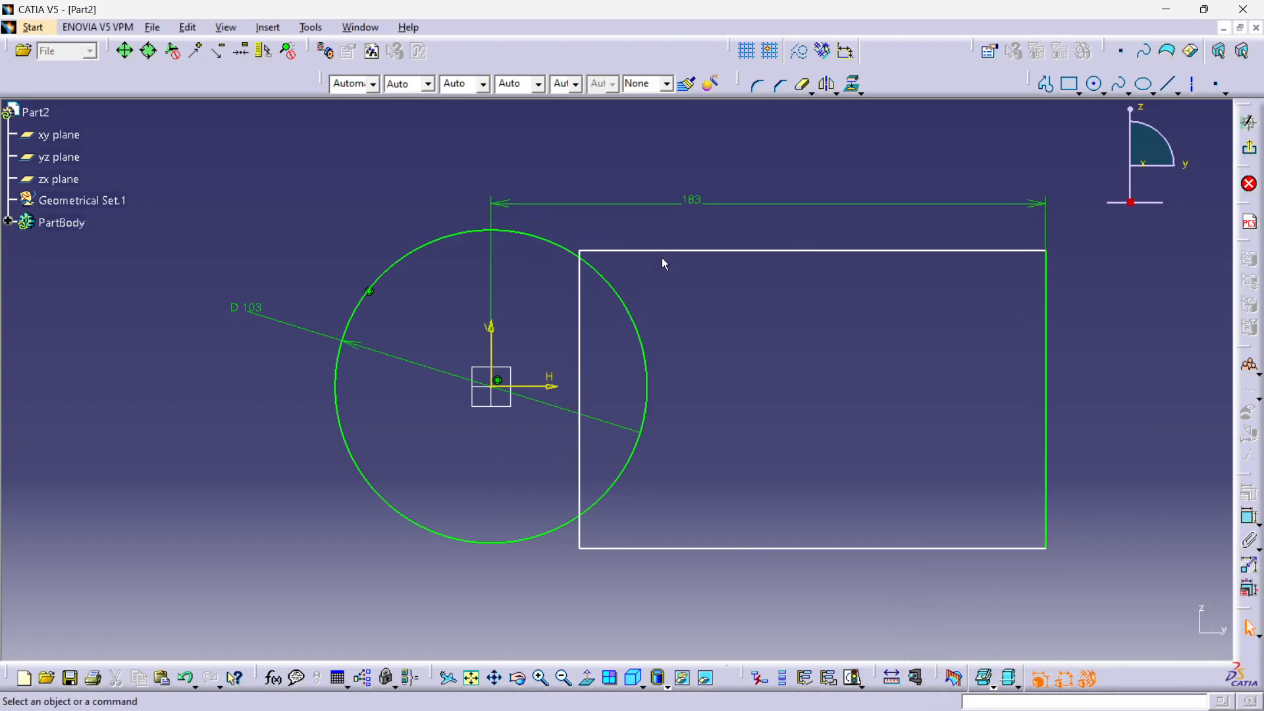
Step: Make the rectangle's upper corner nearest the origin coincident with the circle
{"action": "left_click", "coordinate": [578, 242]}
{"action": "left_click", "coordinate": [556, 248], "text": "ctrl"}
{"action": "left_click", "coordinate": [1248, 517]}
{"action": "right_click", "coordinate": [615, 186]}
{"action": "left_click", "coordinate": [668, 325]}
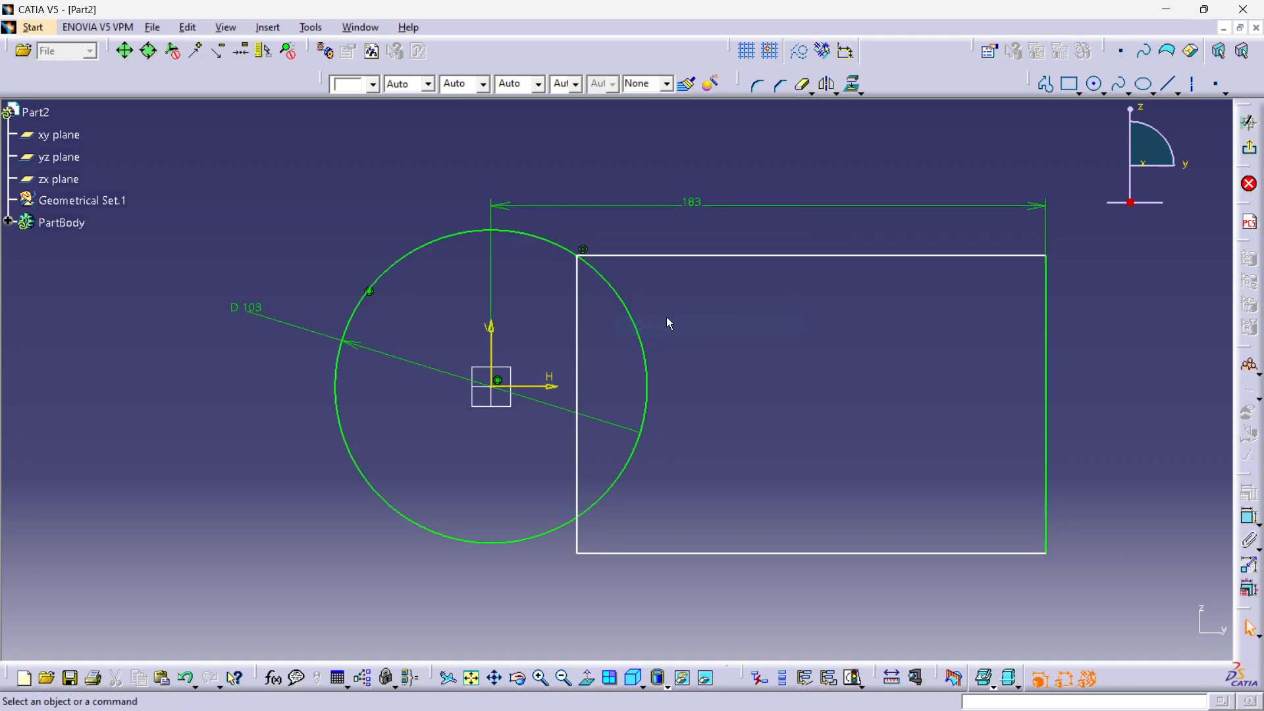
Step: Make the rectangle's lower corner nearest the origin coincident with the circle
{"action": "left_click", "coordinate": [578, 553]}
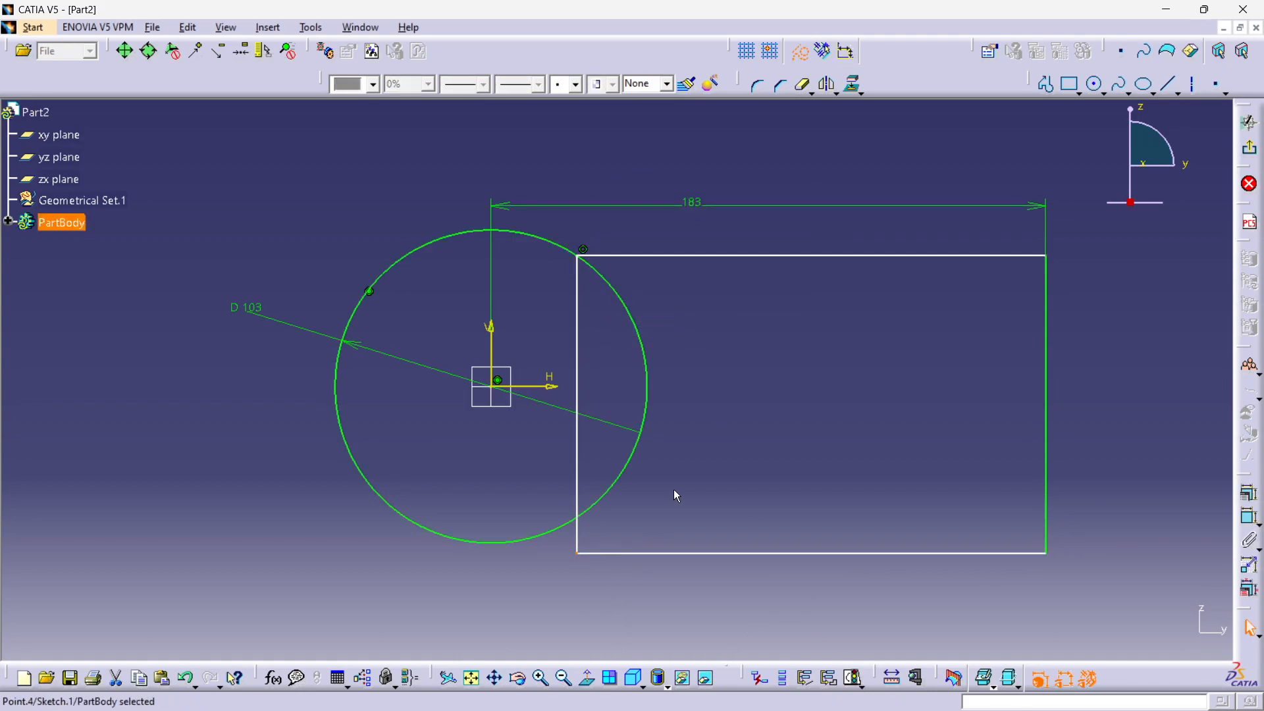
{"action": "left_click", "coordinate": [674, 489]}
{"action": "double_click", "coordinate": [578, 554]}
{"action": "left_click", "coordinate": [568, 523]}
{"action": "left_click", "coordinate": [1249, 517]}
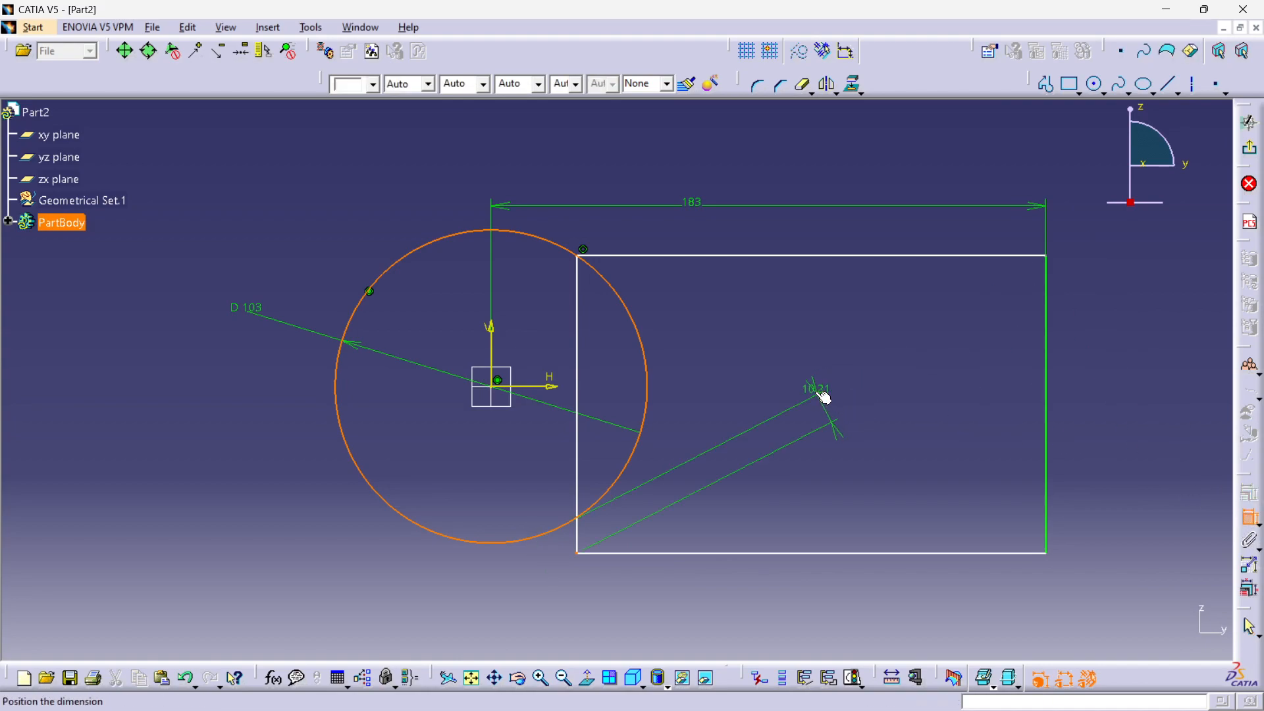
{"action": "right_click", "coordinate": [823, 395]}
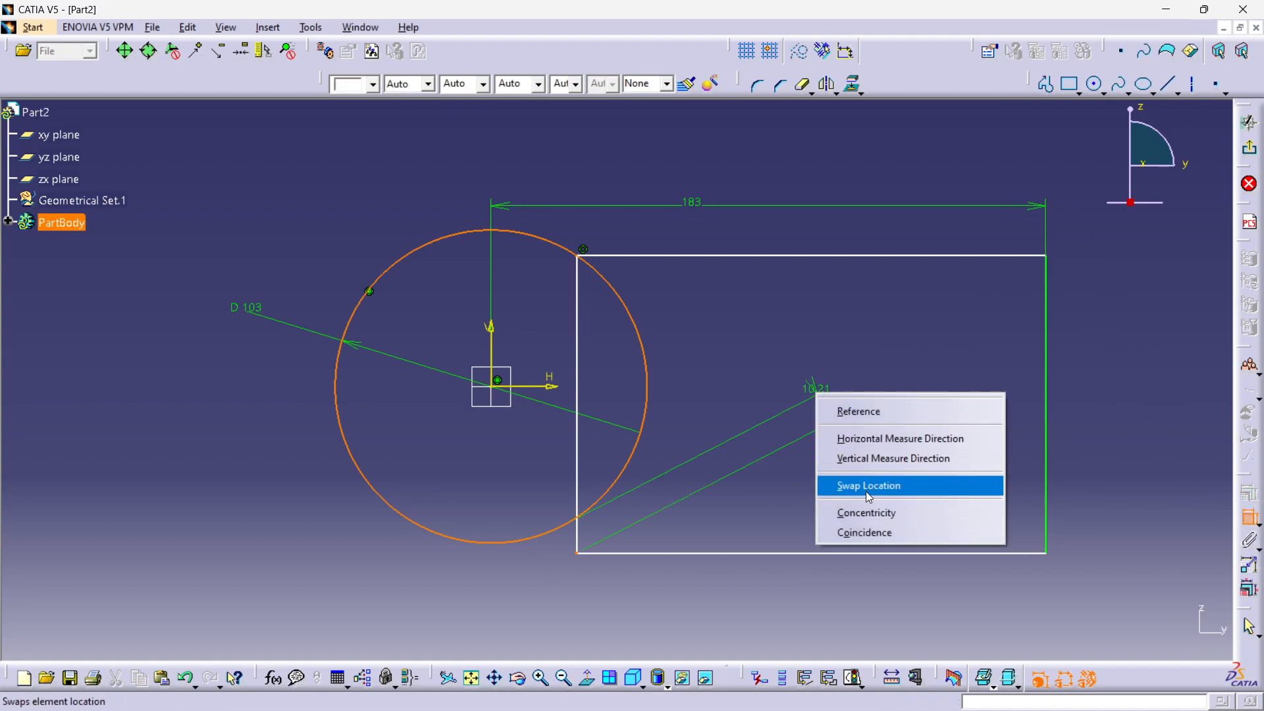
{"action": "left_click", "coordinate": [875, 527]}
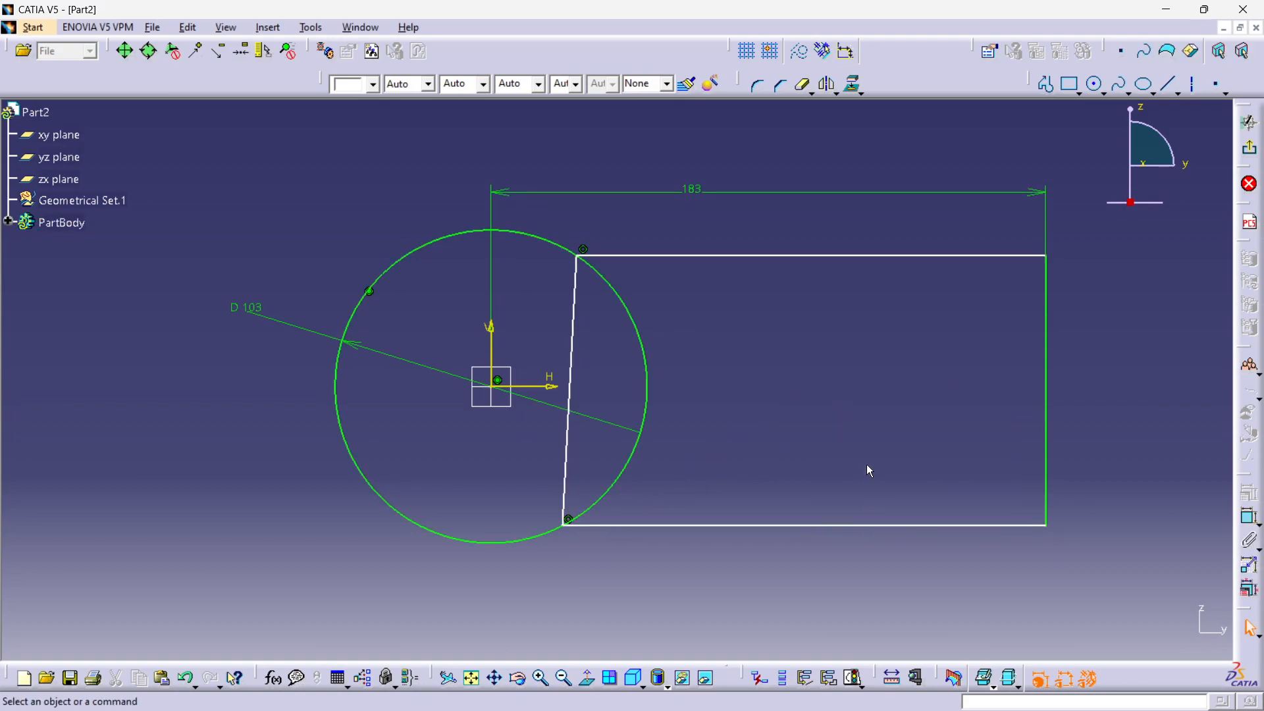
Step: Constrain the rectangle's side nearest the origin, inside the circle, to be vertical
{"action": "left_click", "coordinate": [573, 296]}
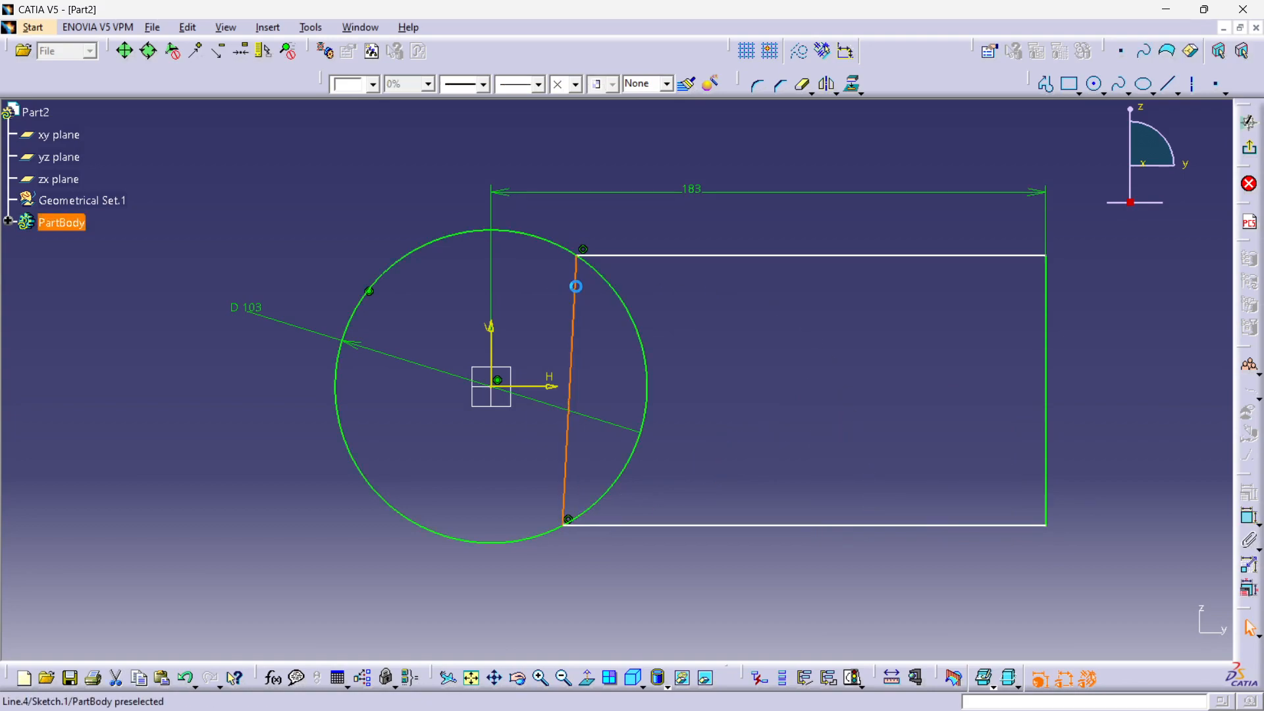
{"action": "left_click", "coordinate": [1249, 517]}
{"action": "right_click", "coordinate": [758, 356]}
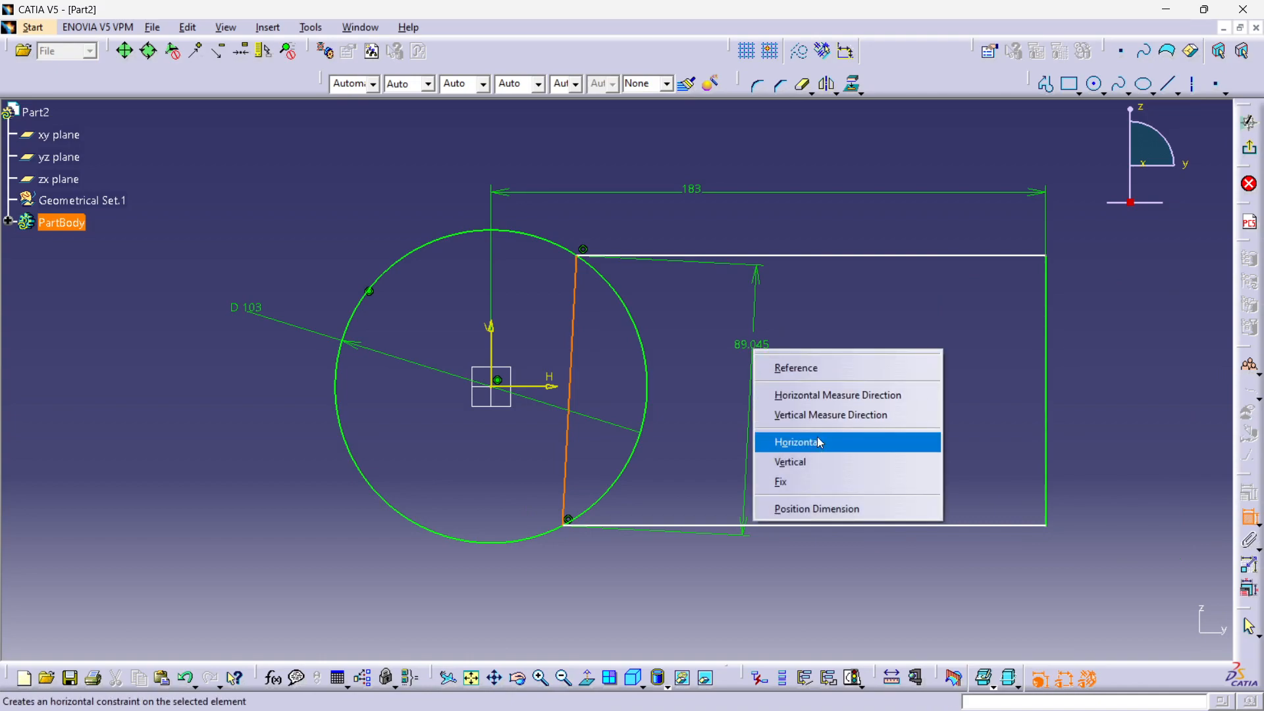
{"action": "left_click", "coordinate": [826, 461]}
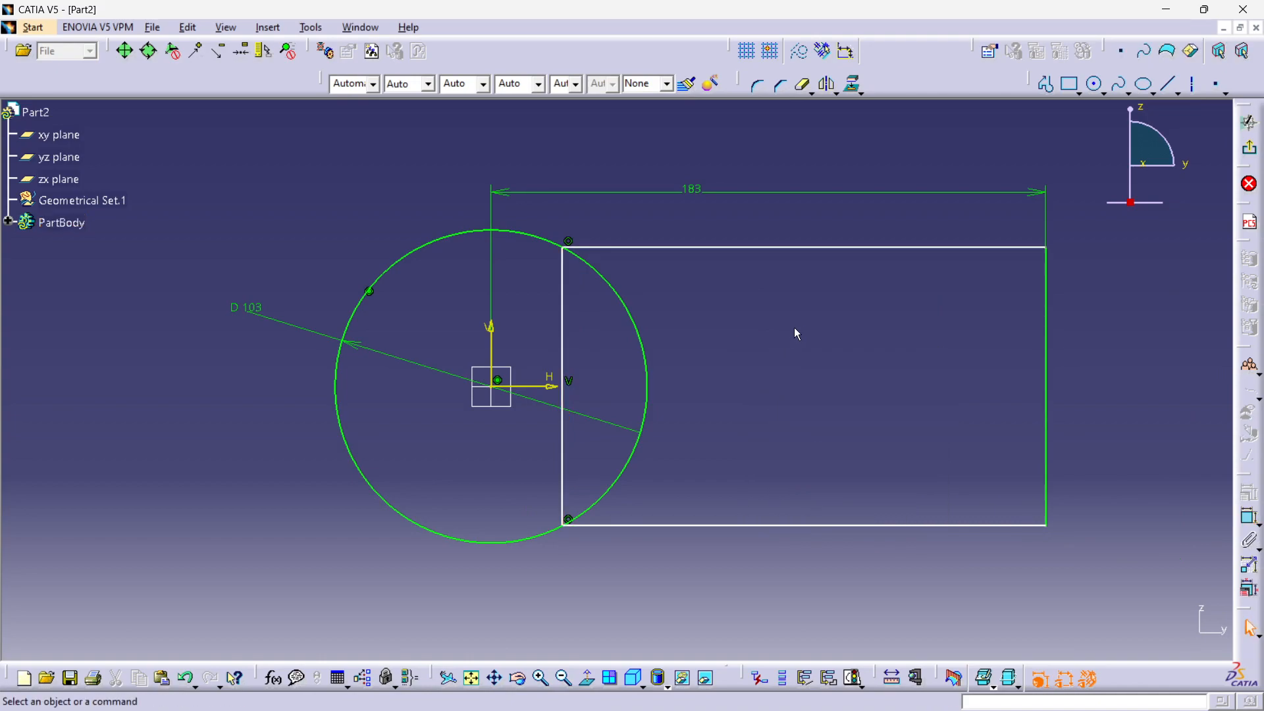
Step: Constrain the rectangle's upper and lower edges to be horizontal
{"action": "left_click", "coordinate": [857, 247]}
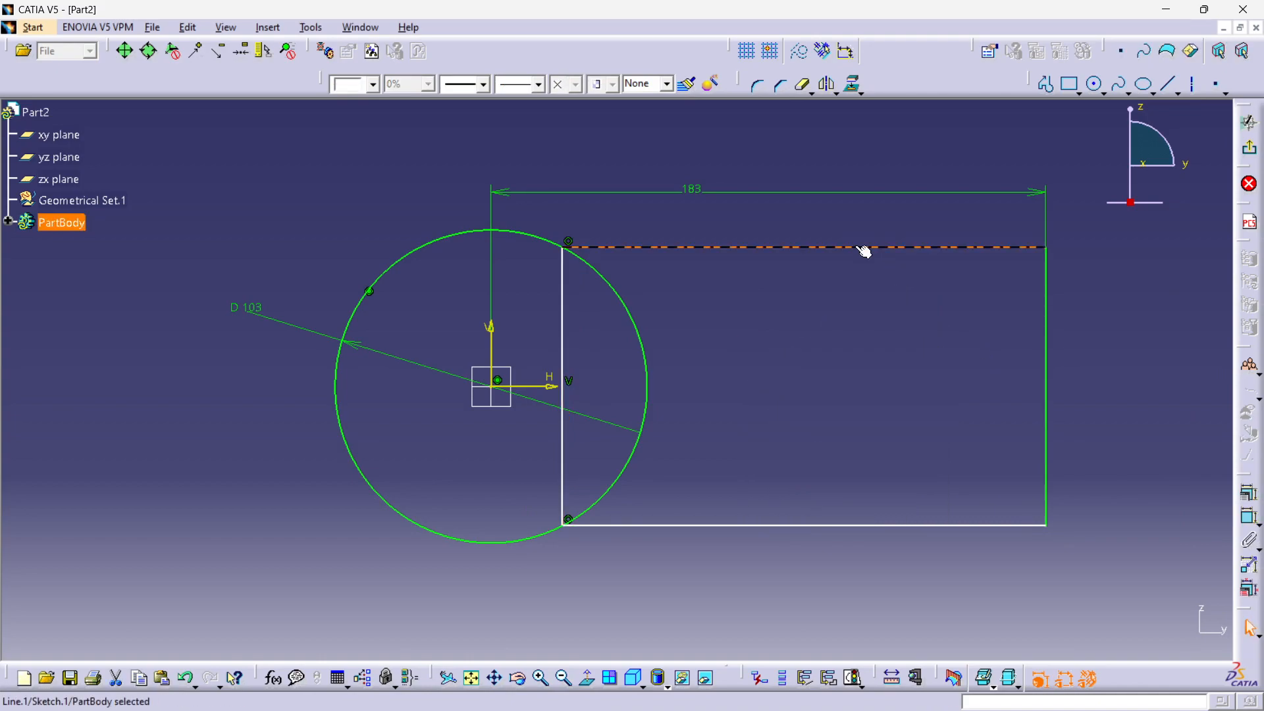
{"action": "left_click", "coordinate": [1249, 517]}
{"action": "right_click", "coordinate": [875, 399]}
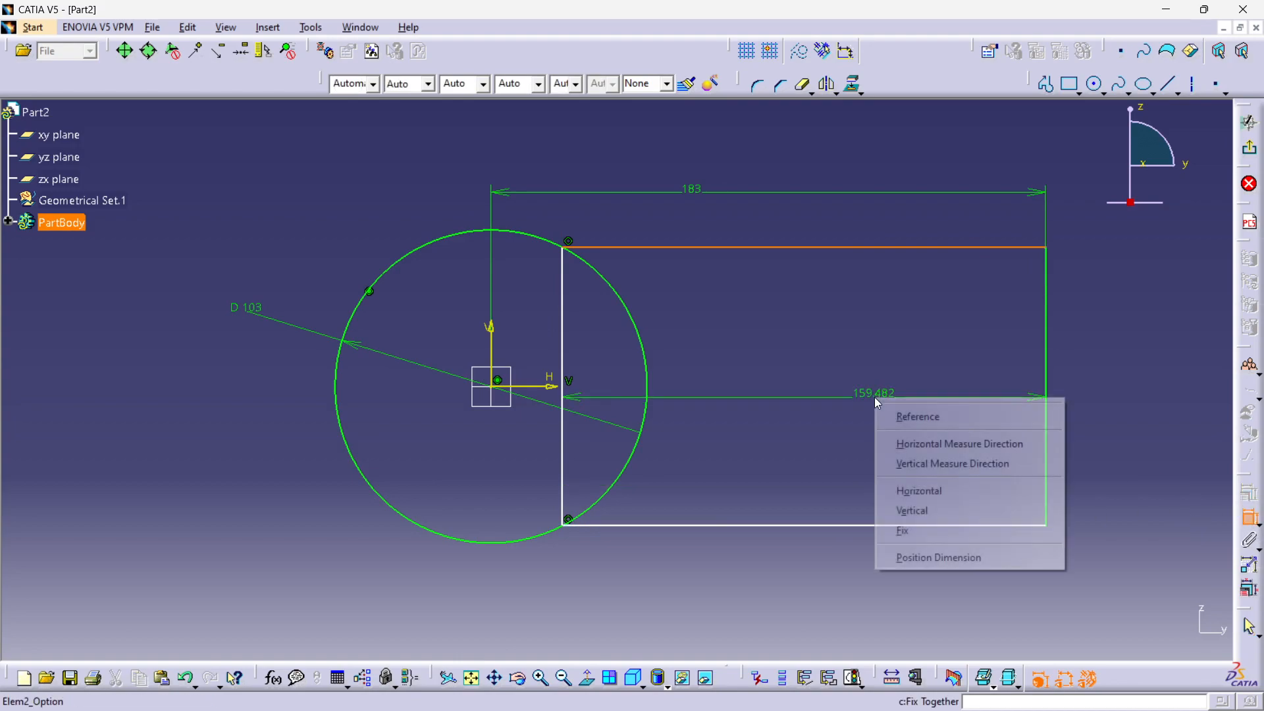
{"action": "left_click", "coordinate": [920, 490]}
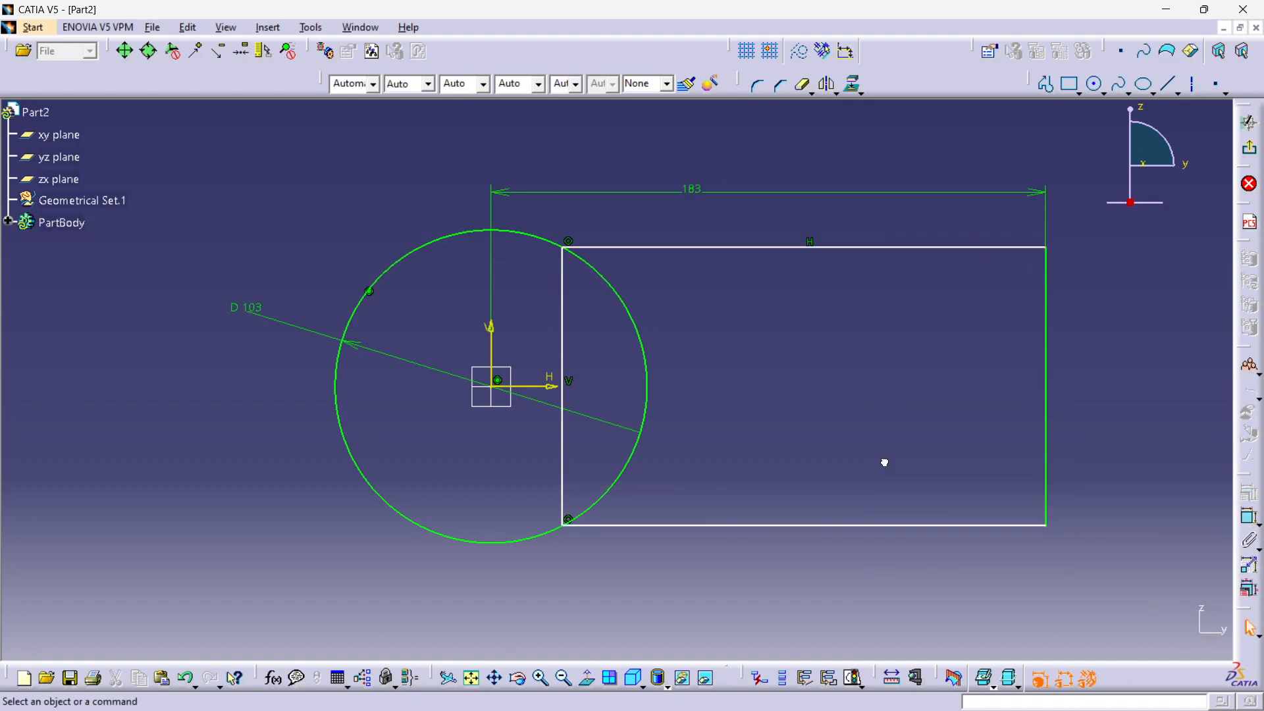
{"action": "left_click", "coordinate": [840, 526]}
{"action": "left_click", "coordinate": [1248, 518]}
{"action": "right_click", "coordinate": [959, 441]}
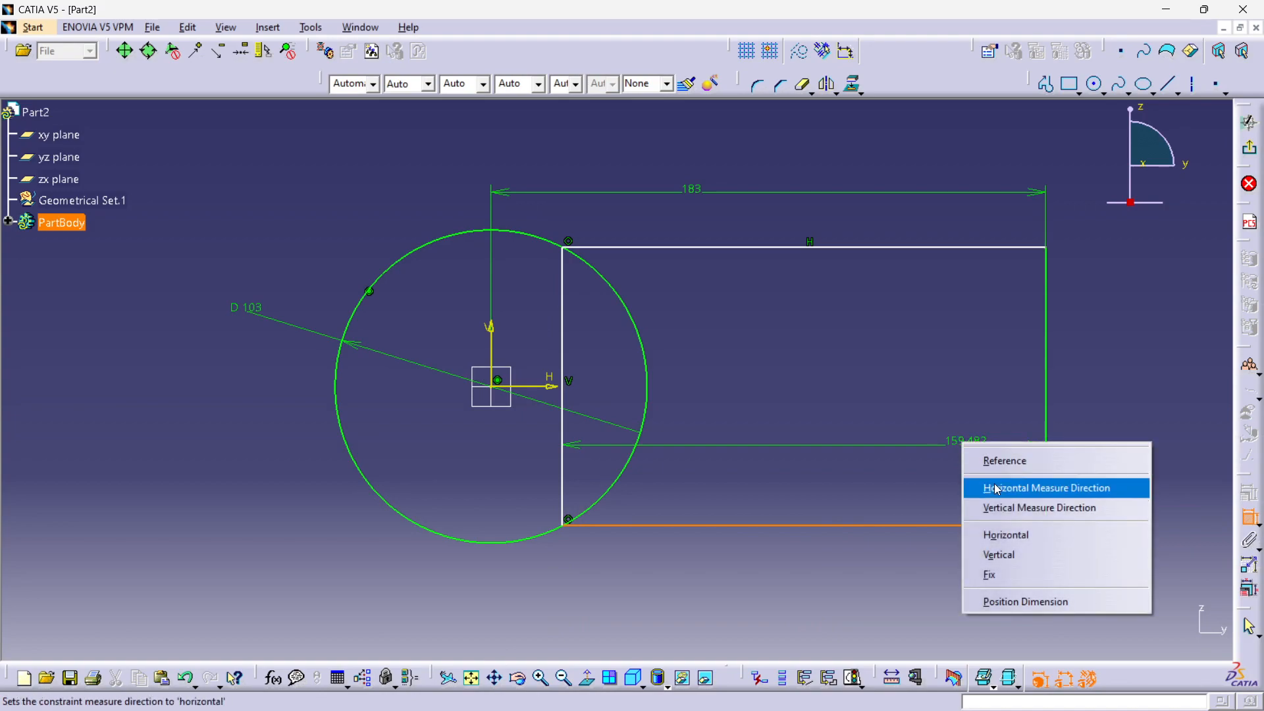
{"action": "left_click", "coordinate": [1004, 530]}
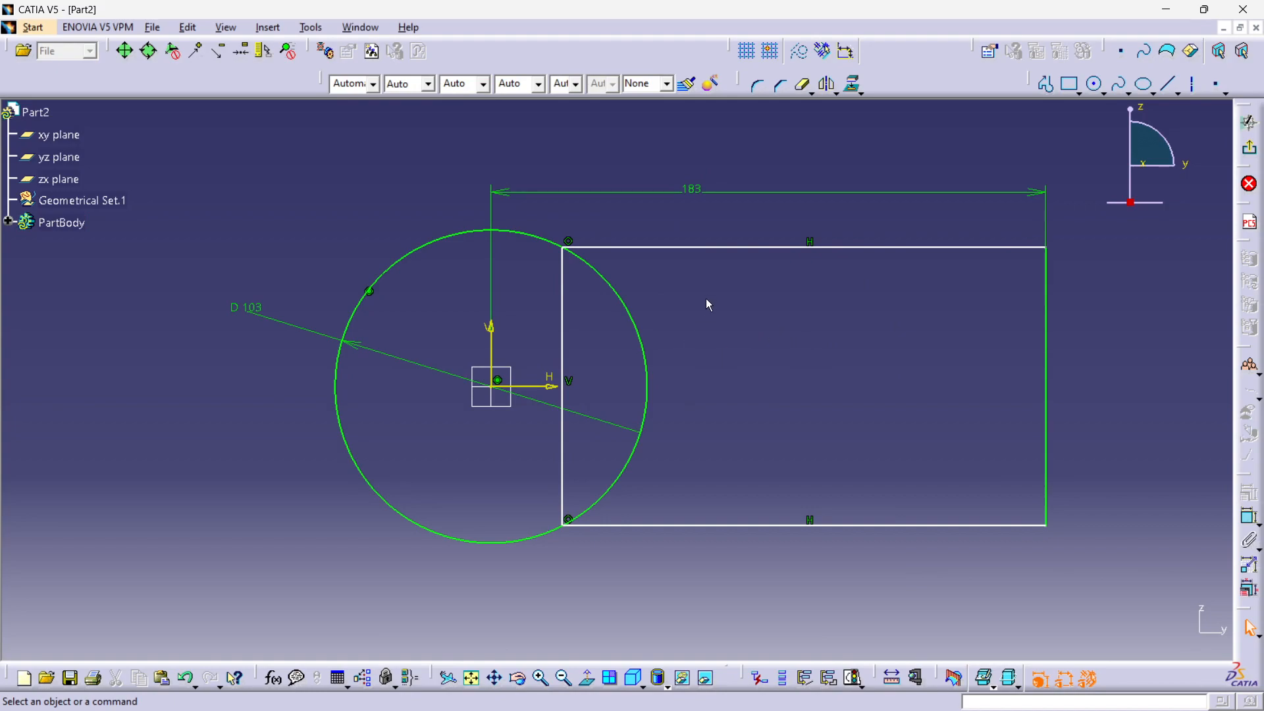
Step: Dimension the rectangle's upper edge from the horizontal axis and set the distance to 41.5 mm
{"action": "left_click", "coordinate": [684, 248]}
{"action": "left_click", "coordinate": [713, 274]}
{"action": "left_click", "coordinate": [724, 248]}
{"action": "left_click", "coordinate": [542, 387], "text": "ctrl"}
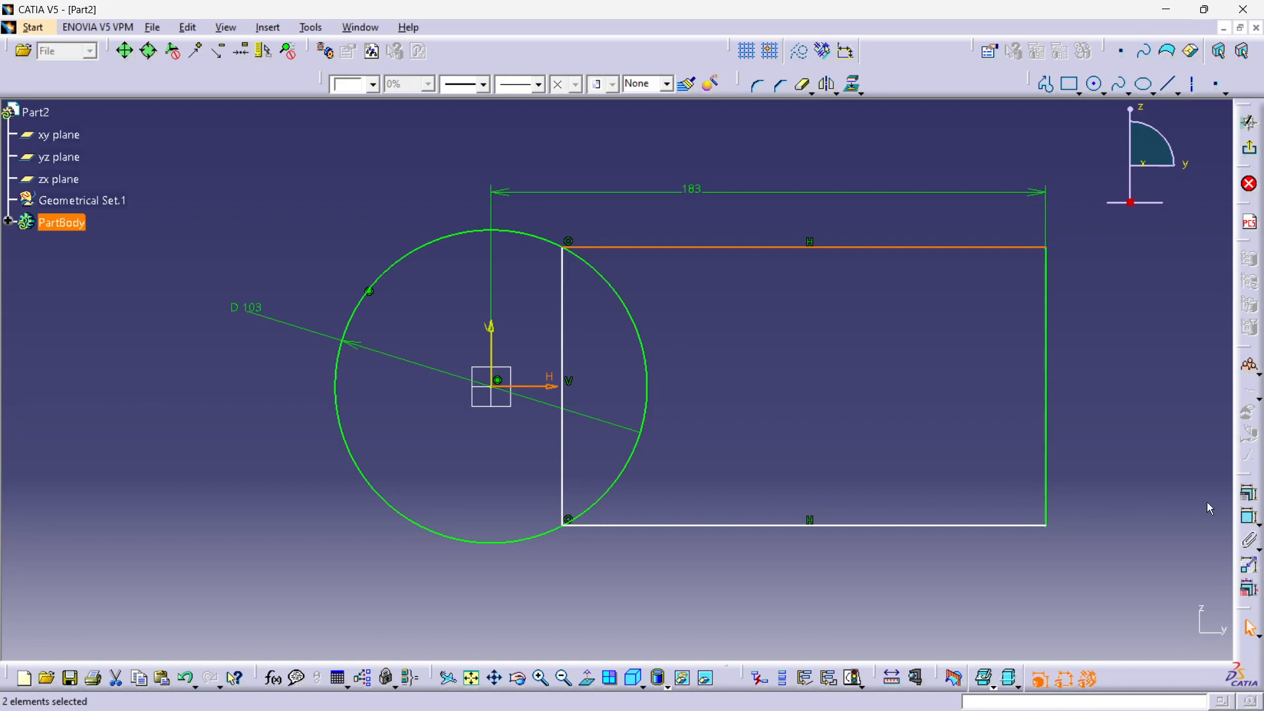
{"action": "left_click", "coordinate": [1249, 517]}
{"action": "left_click", "coordinate": [913, 393]}
{"action": "double_click", "coordinate": [916, 392]}
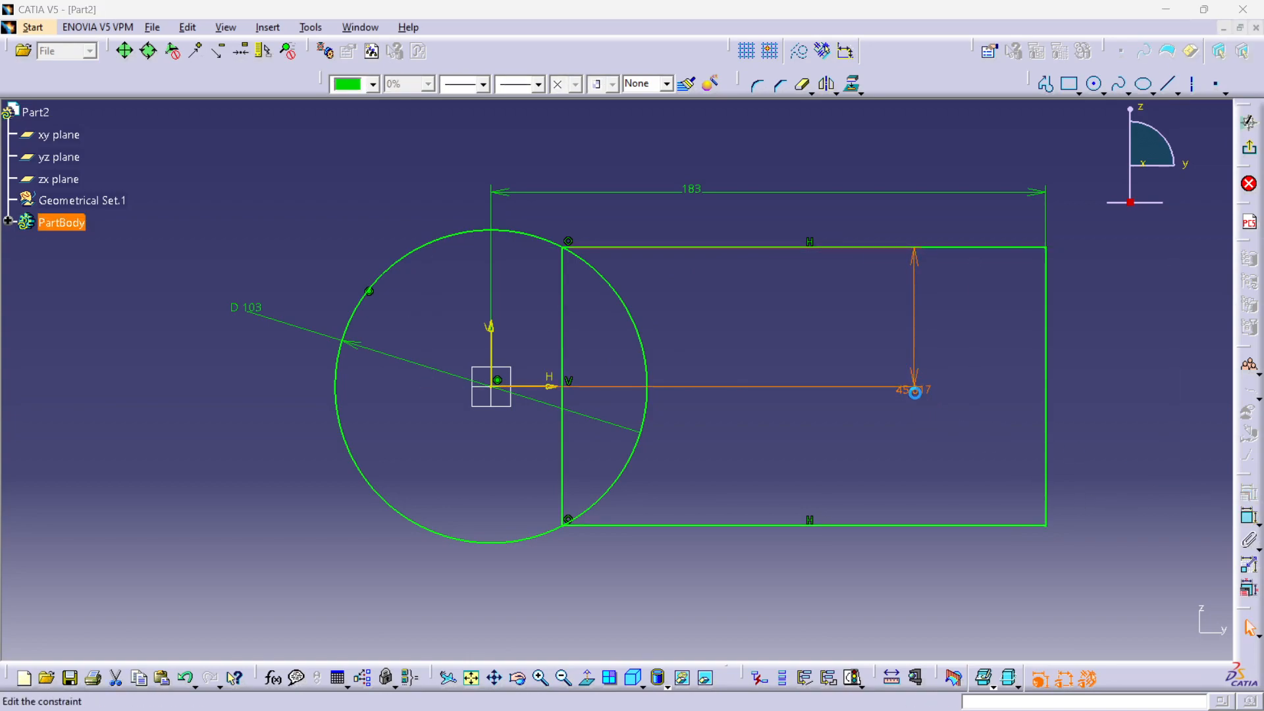
{"action": "type", "text": "41.5"}
{"action": "key", "text": "Return"}
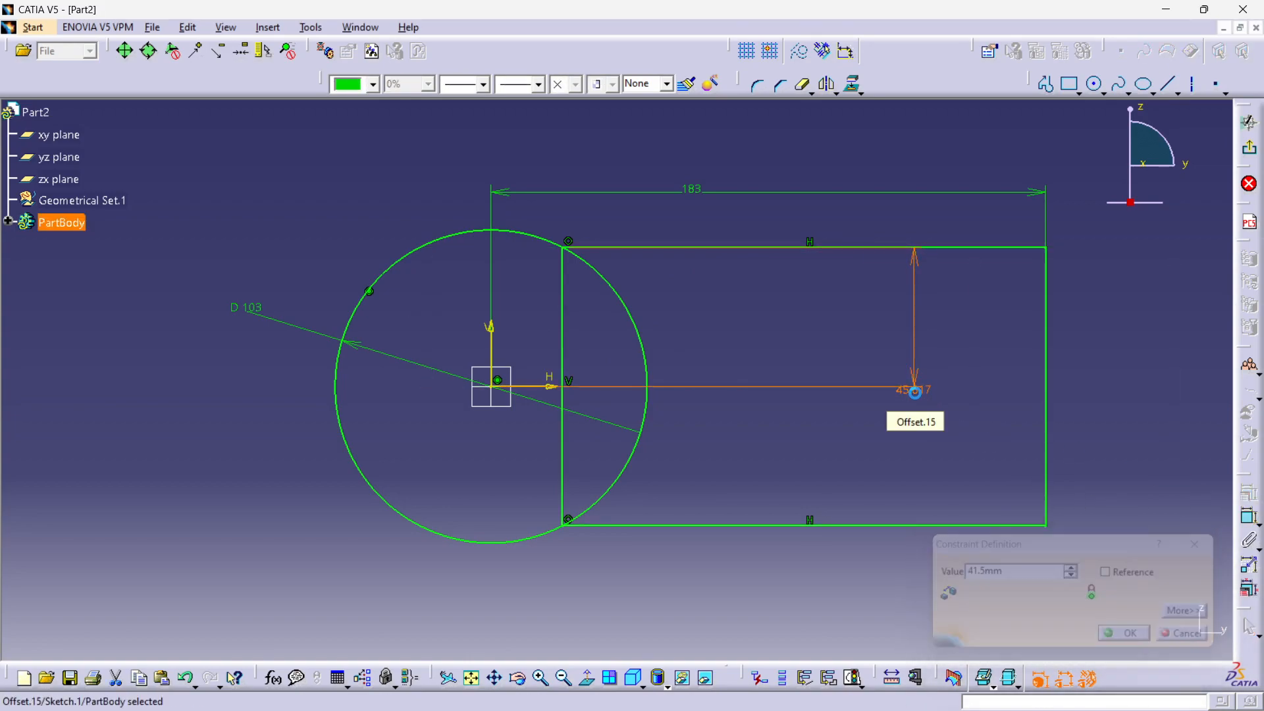
{"action": "left_click", "coordinate": [882, 433]}
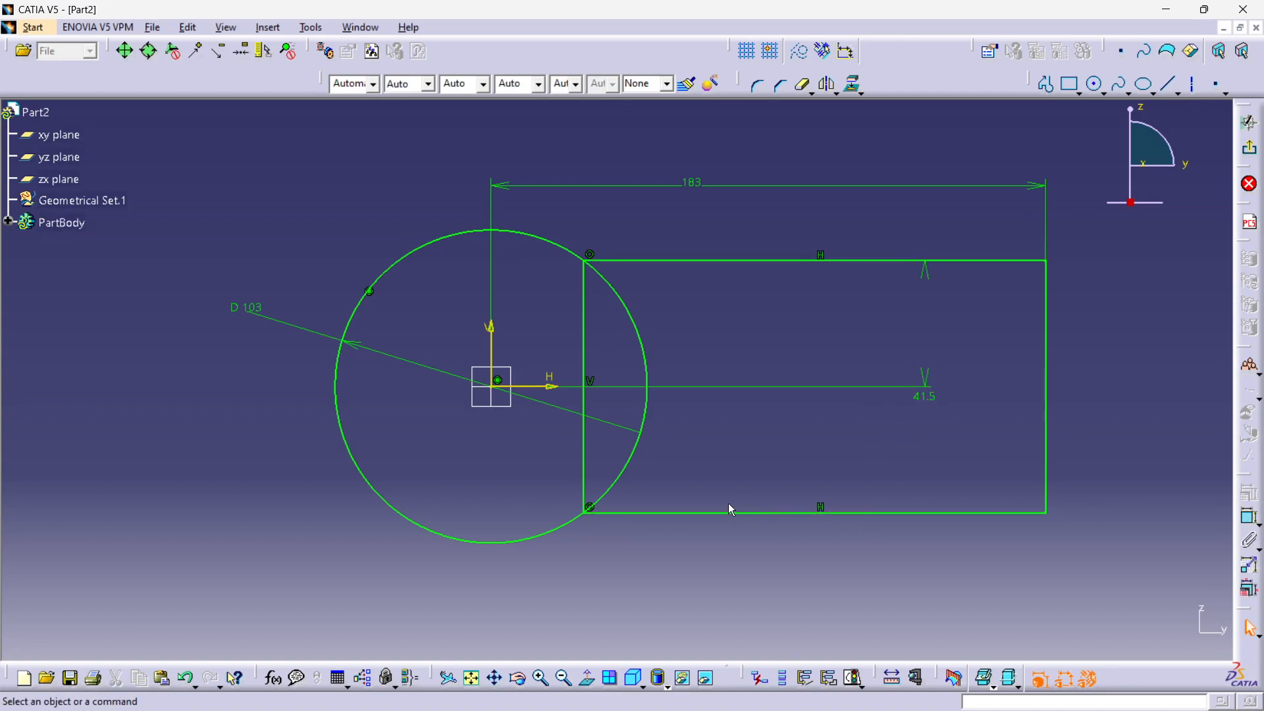
Step: Try to dimension the distance from the rectangle's lower edge to the horizontal axis
{"action": "left_click", "coordinate": [908, 513]}
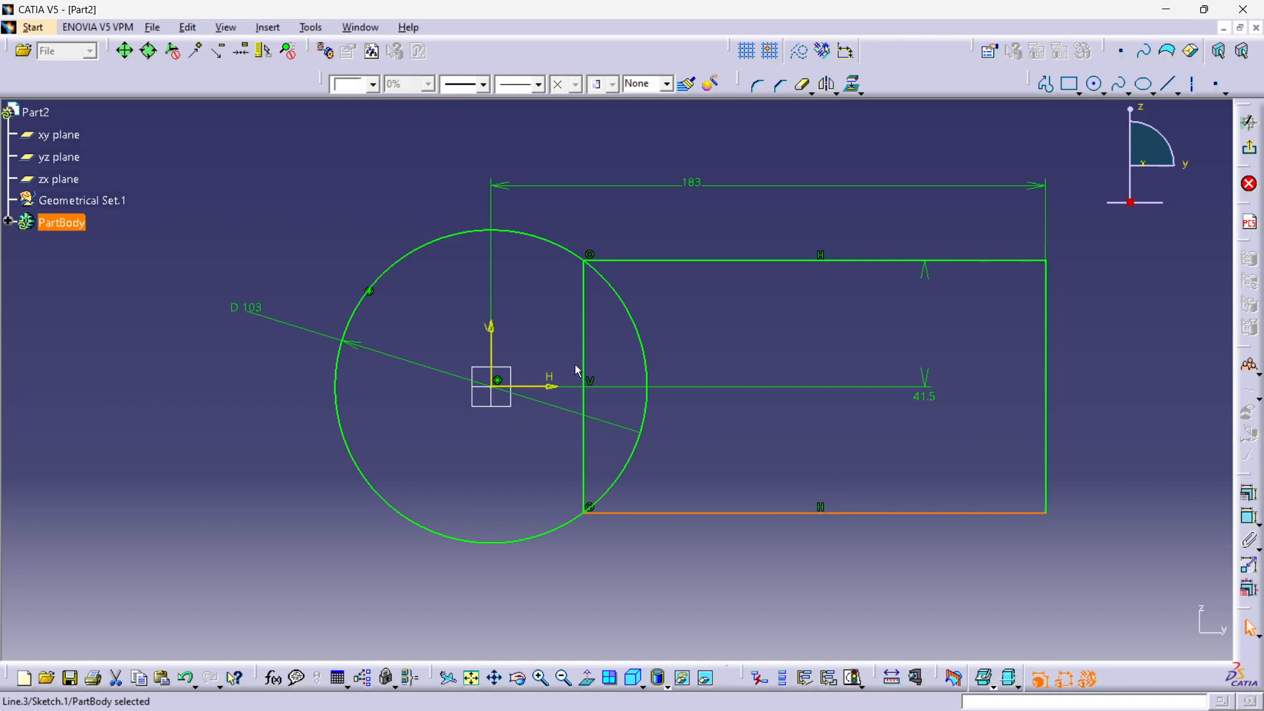
{"action": "left_click", "coordinate": [1245, 520]}
{"action": "left_click", "coordinate": [921, 387]}
{"action": "left_click", "coordinate": [961, 456]}
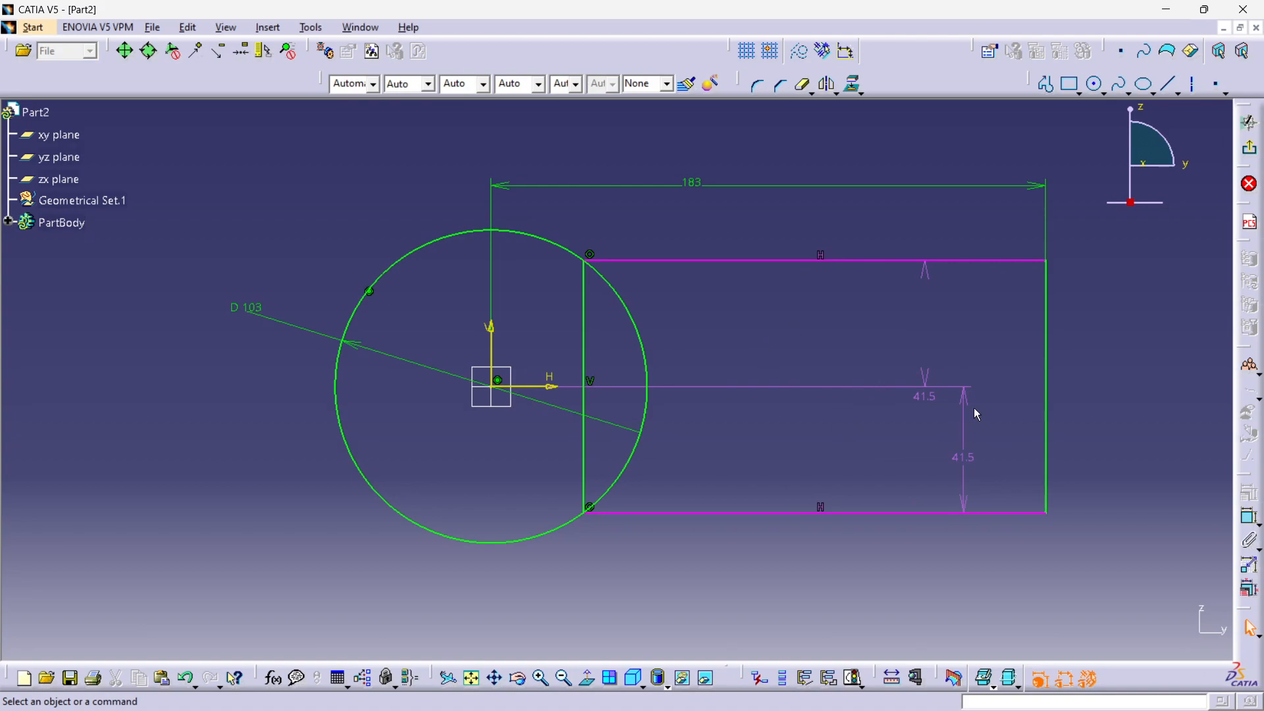
{"action": "key", "text": "ctrl+z"}
{"action": "left_click", "coordinate": [1098, 383]}
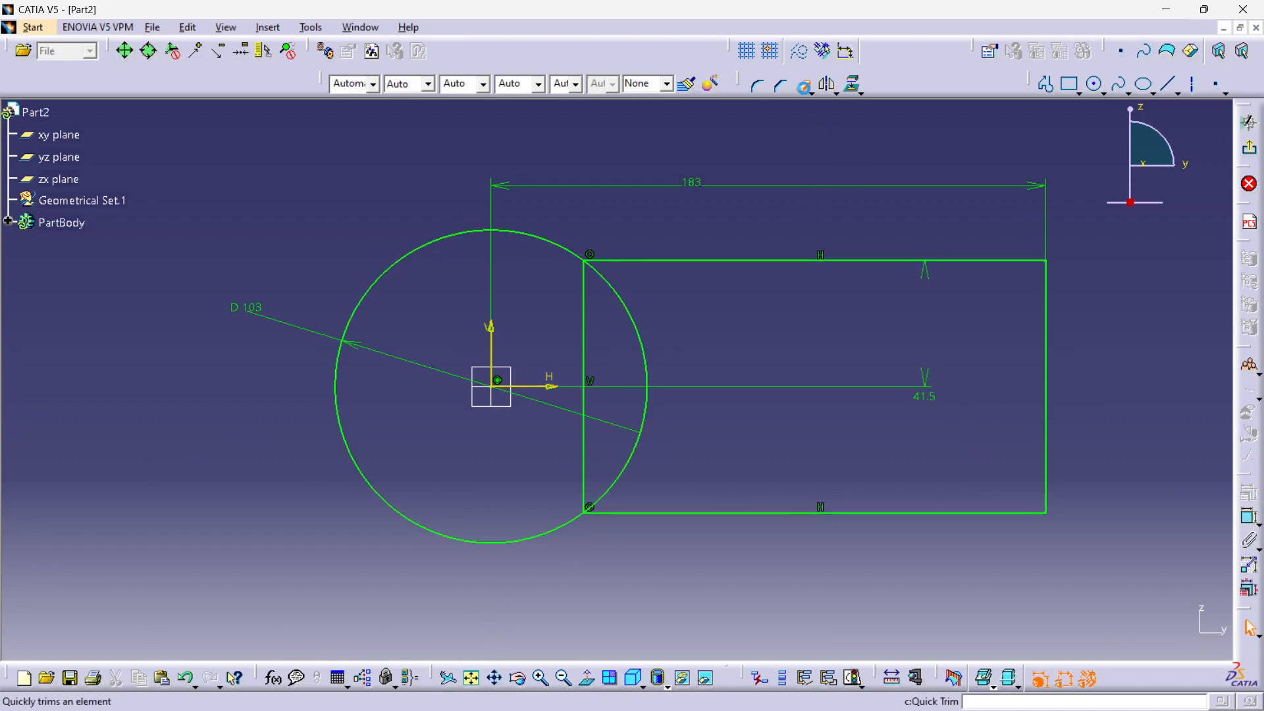
Step: Quick Trim the circle's arc inside the rectangle and the rectangle's vertical side inside the circle
{"action": "left_click", "coordinate": [803, 84]}
{"action": "left_click", "coordinate": [630, 319]}
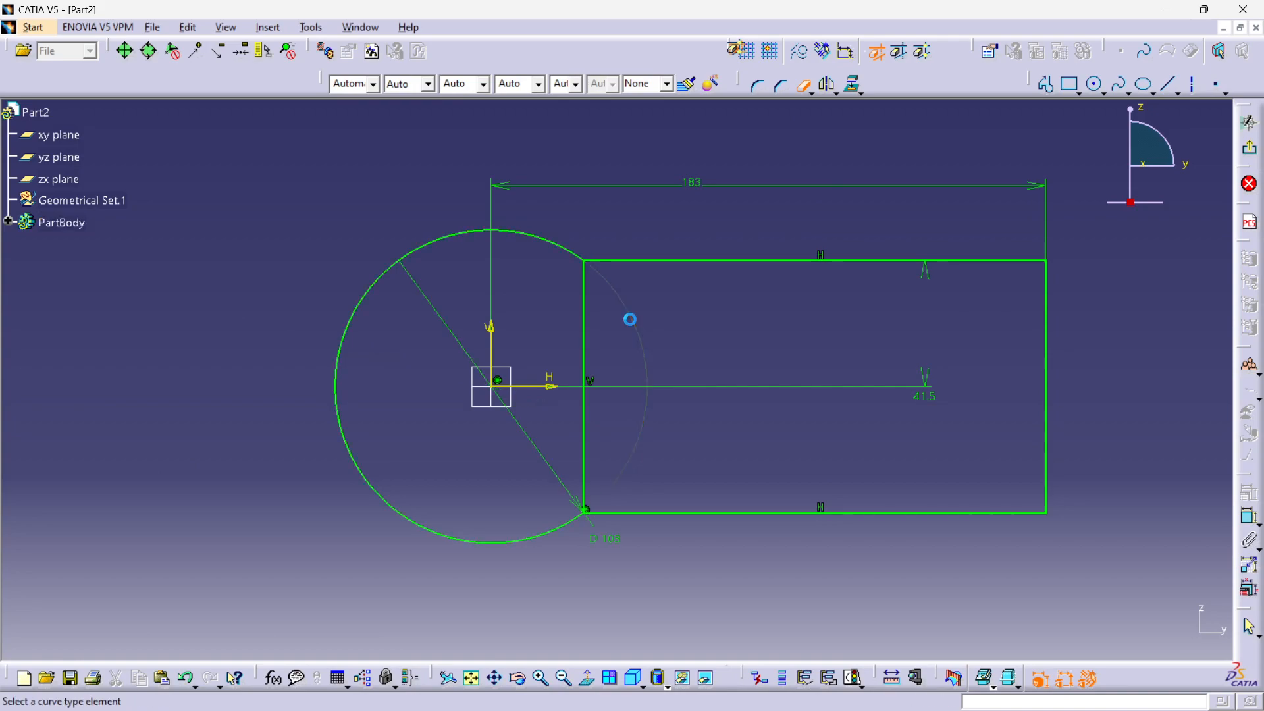
{"action": "left_click", "coordinate": [590, 328]}
Step: Dimension the distance between the profile's lower straight edge and the horizontal axis
{"action": "mouse_move", "coordinate": [650, 446]}
{"action": "middle_mouse_down"}
{"action": "mouse_move", "coordinate": [647, 508]}
{"action": "mouse_move", "coordinate": [630, 381]}
{"action": "mouse_move", "coordinate": [480, 343]}
{"action": "mouse_move", "coordinate": [469, 404]}
{"action": "middle_mouse_up"}
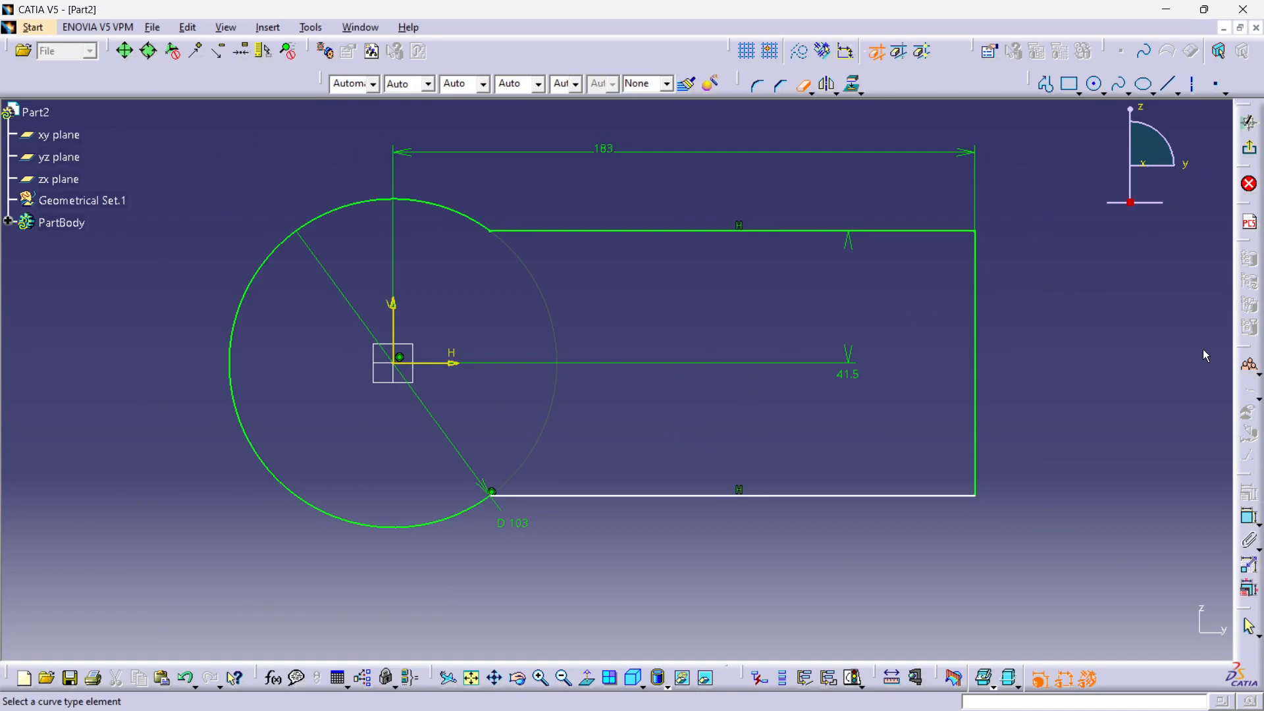
{"action": "left_click", "coordinate": [1246, 520]}
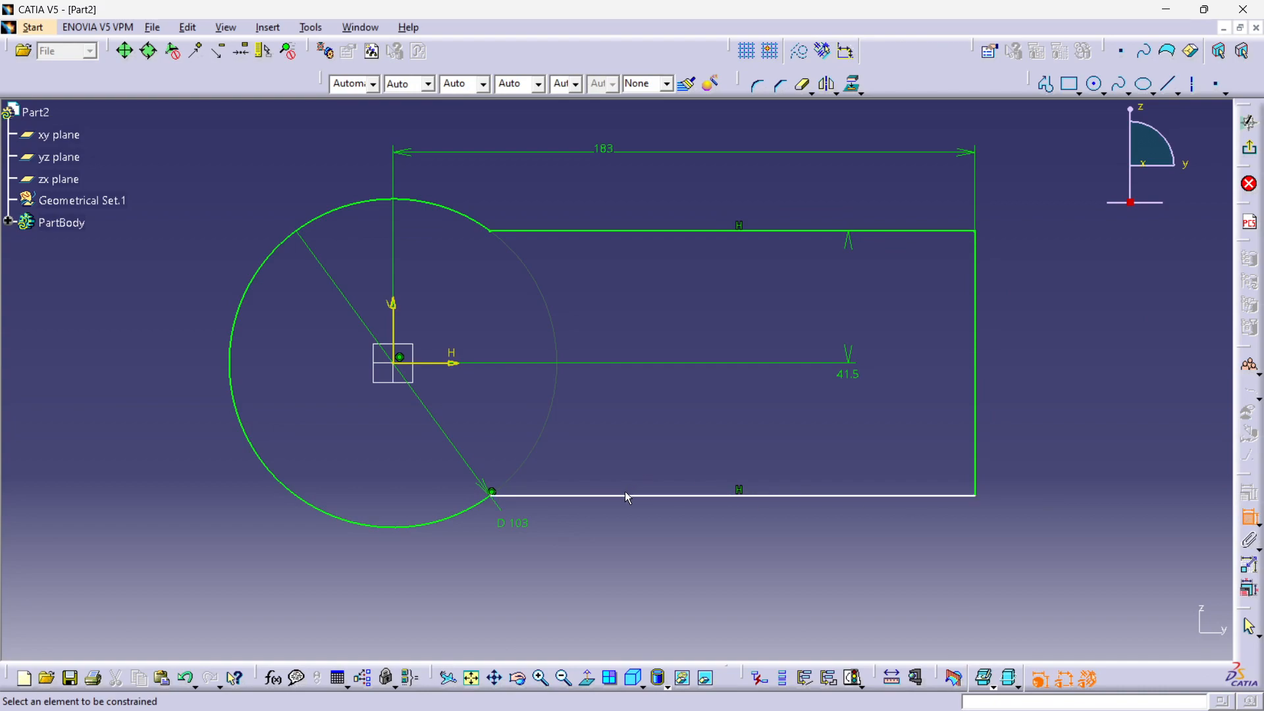
{"action": "left_click", "coordinate": [627, 496]}
{"action": "left_click", "coordinate": [460, 363]}
{"action": "left_click", "coordinate": [628, 416]}
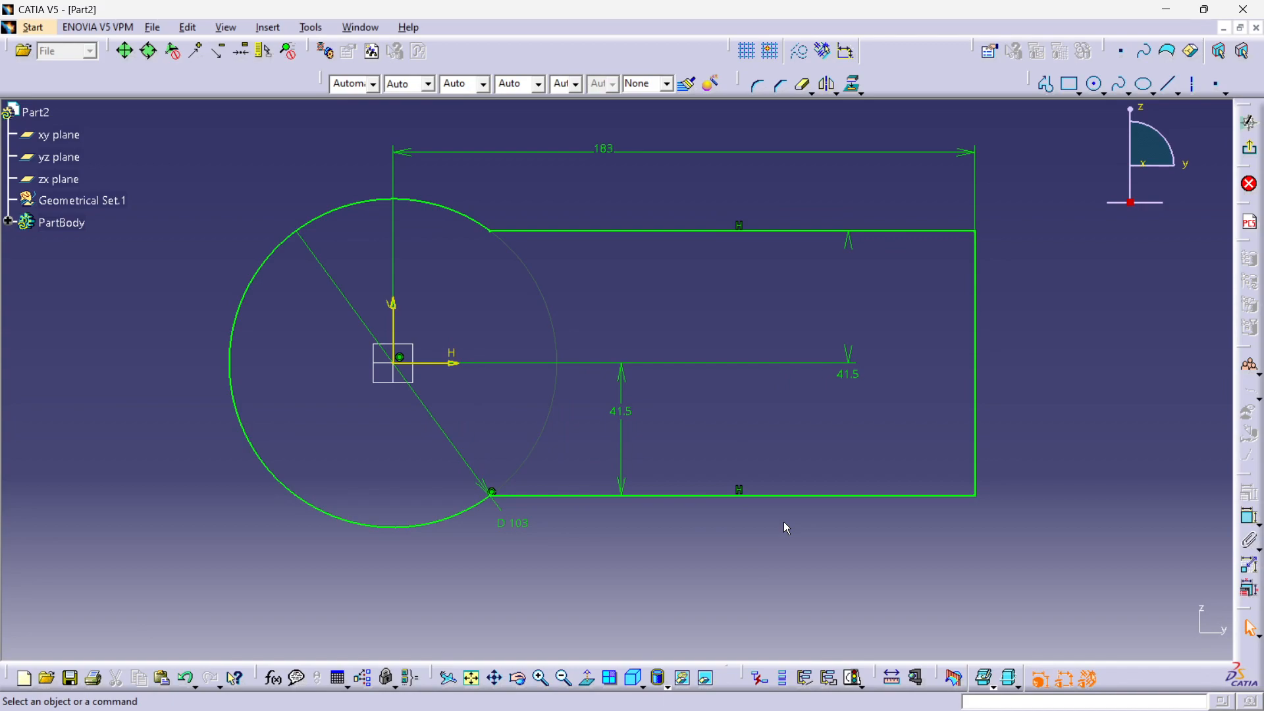
Step: Exit the sketch and define the sheet metal parameters with 2 mm thickness and 4 mm default bend radius
{"action": "mouse_move", "coordinate": [813, 380]}
{"action": "middle_mouse_down"}
{"action": "mouse_move", "coordinate": [812, 471]}
{"action": "mouse_move", "coordinate": [804, 411]}
{"action": "middle_mouse_up"}
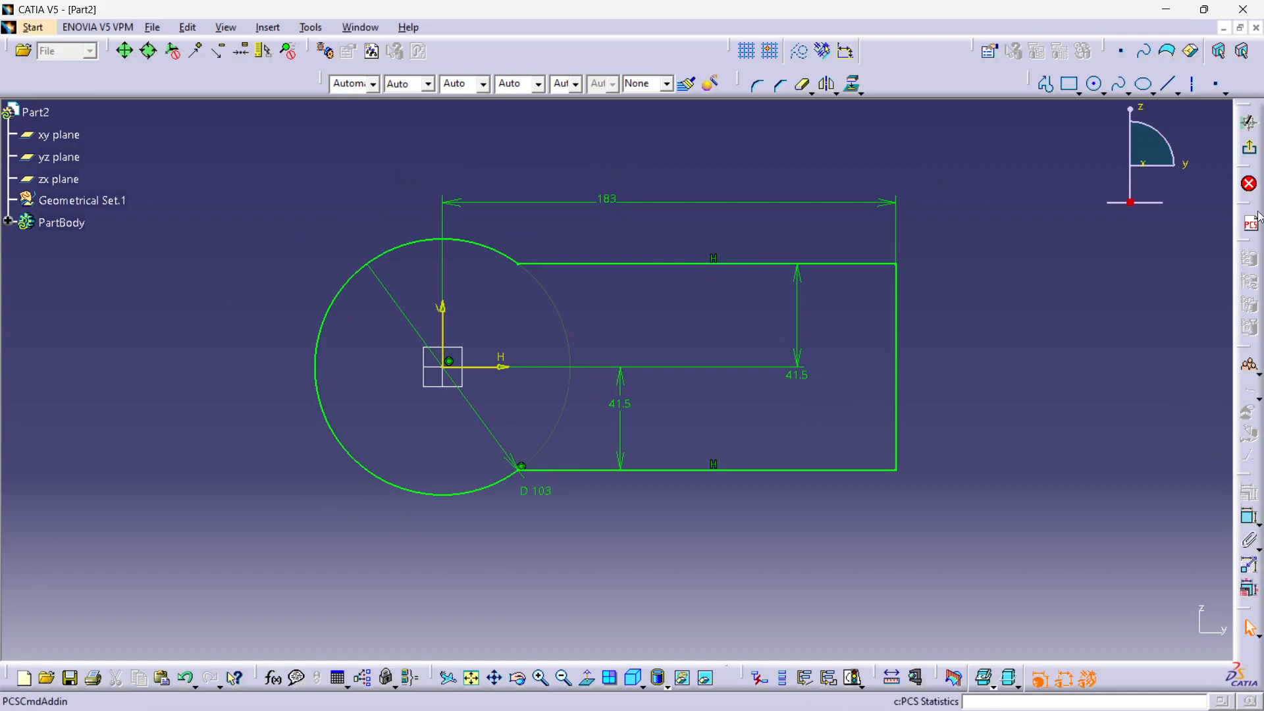
{"action": "left_click", "coordinate": [1251, 152]}
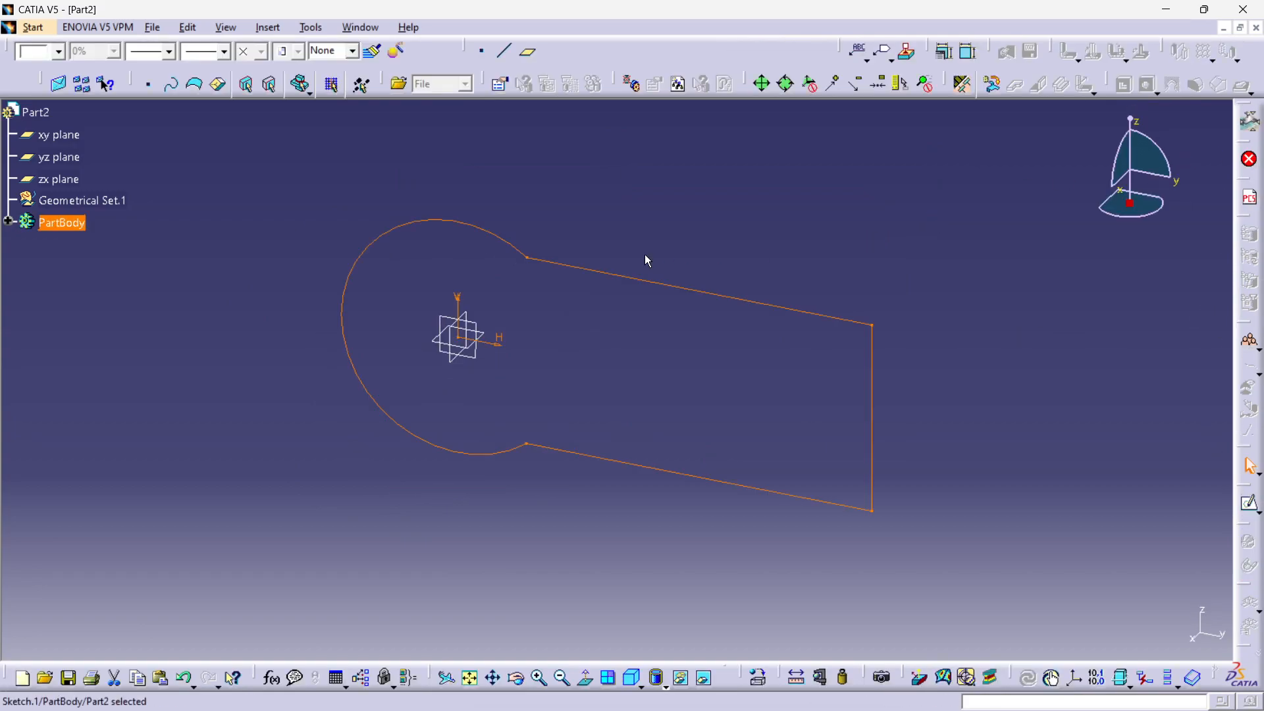
{"action": "mouse_move", "coordinate": [603, 229]}
{"action": "middle_mouse_down"}
{"action": "mouse_move", "coordinate": [621, 330]}
{"action": "mouse_move", "coordinate": [764, 274]}
{"action": "mouse_move", "coordinate": [598, 380]}
{"action": "mouse_move", "coordinate": [611, 286]}
{"action": "middle_mouse_up"}
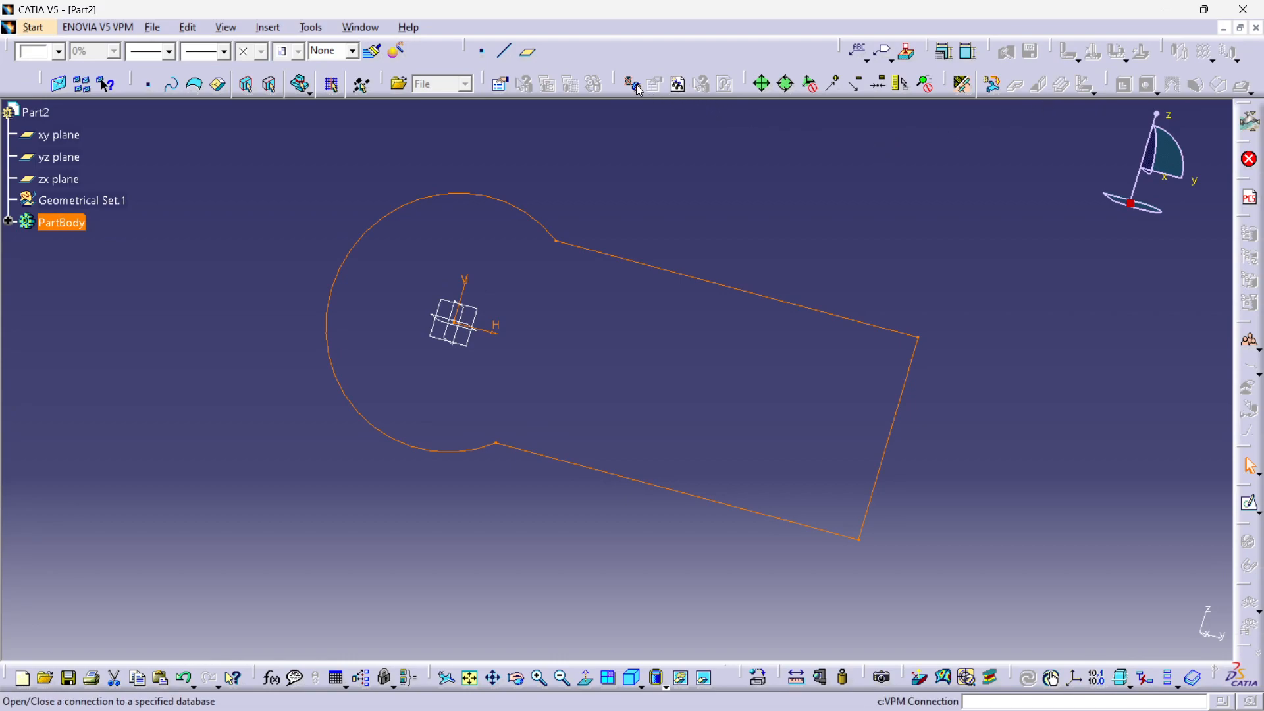
{"action": "left_click", "coordinate": [963, 85]}
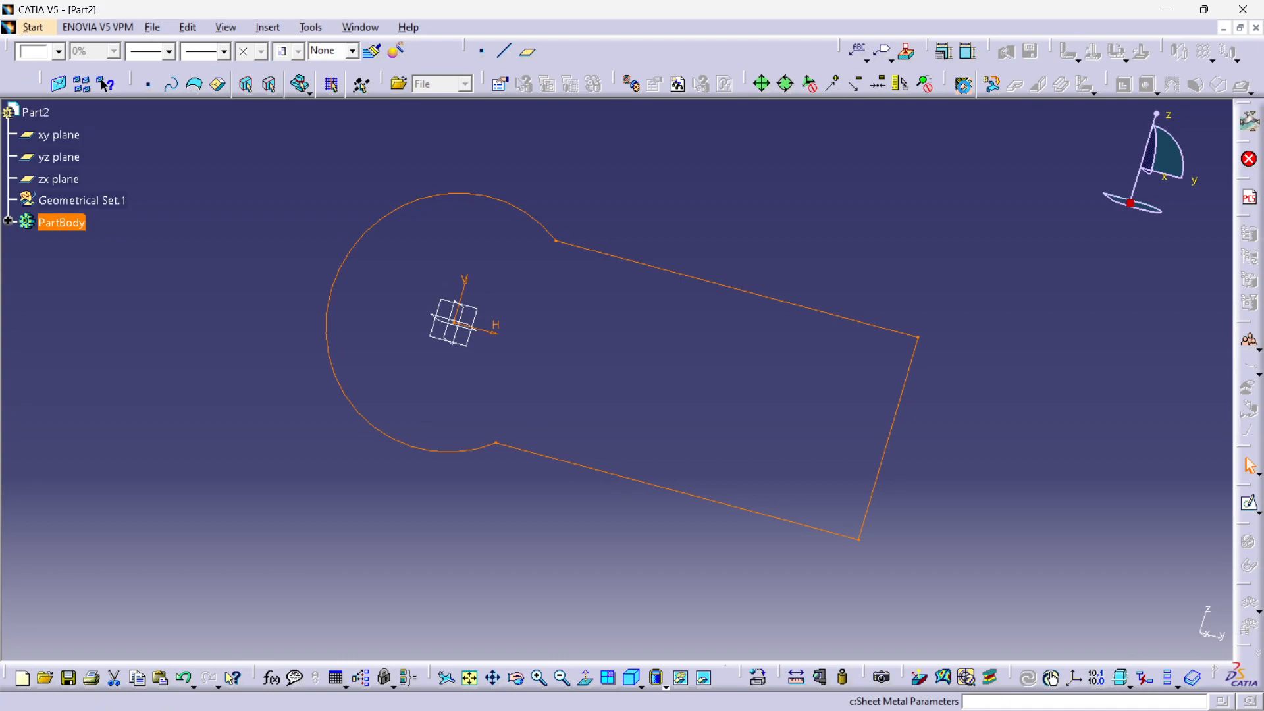
{"action": "left_click_drag", "start_coordinate": [1096, 373], "coordinate": [884, 276]}
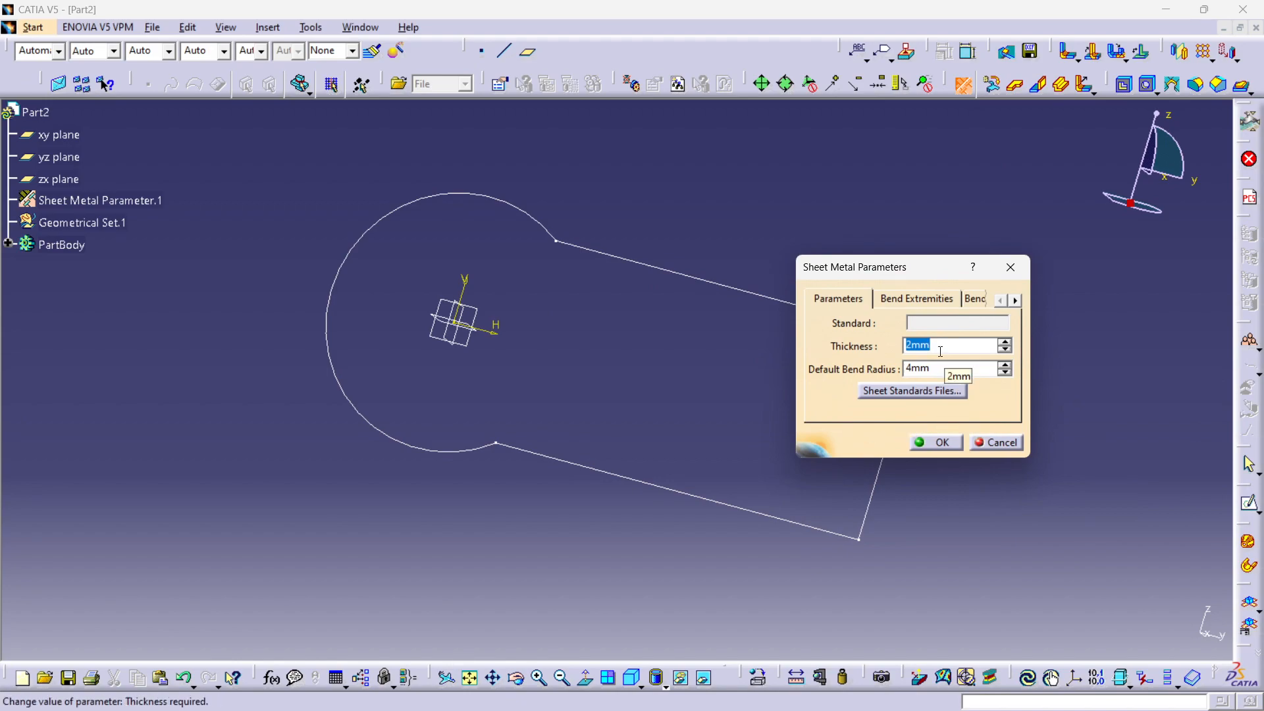
{"action": "left_click", "coordinate": [937, 442]}
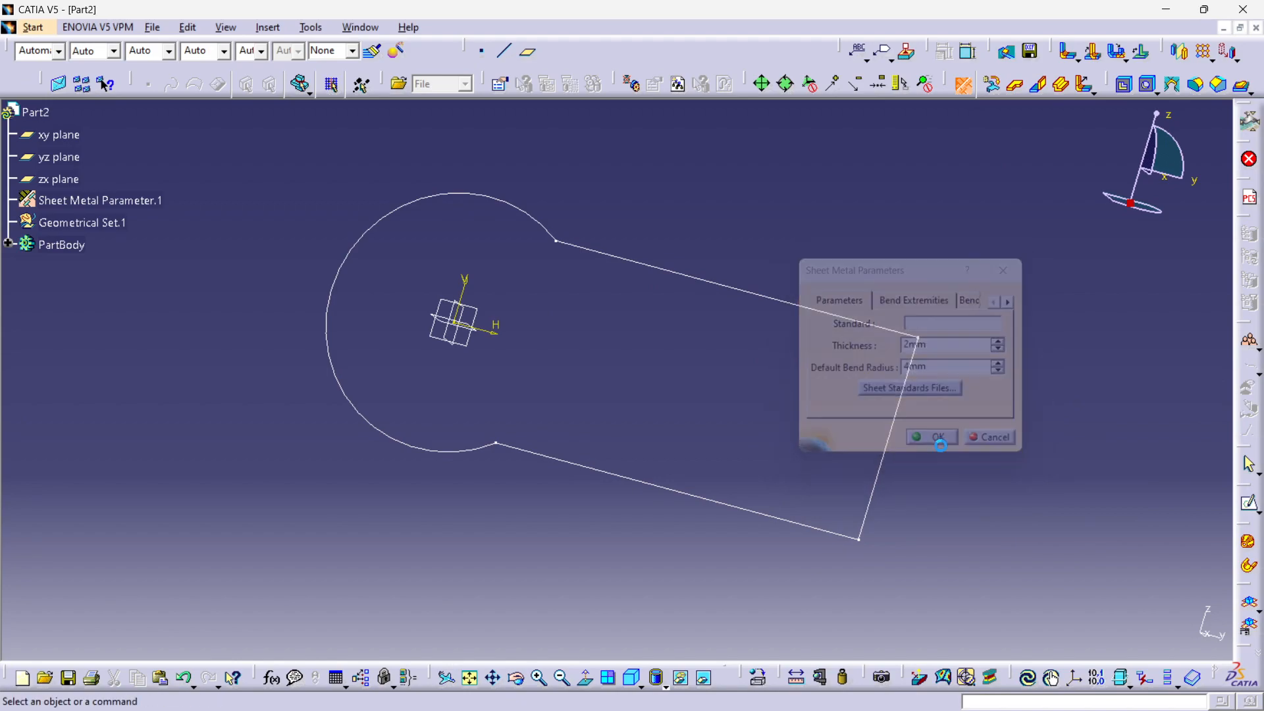
Step: Create the base wall from the finished profile, Sketch.1, with no tangent feature
{"action": "mouse_move", "coordinate": [852, 223]}
{"action": "middle_mouse_down"}
{"action": "mouse_move", "coordinate": [646, 319]}
{"action": "mouse_move", "coordinate": [662, 263]}
{"action": "middle_mouse_up"}
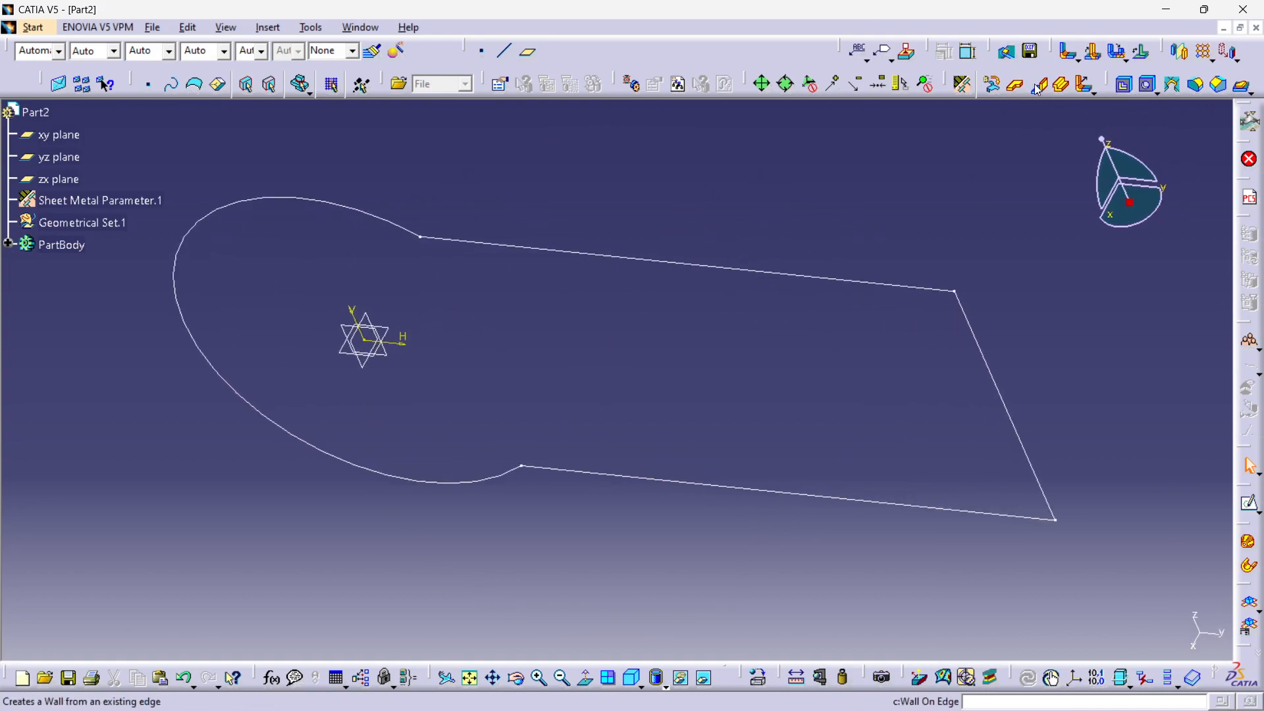
{"action": "left_click", "coordinate": [8, 243]}
{"action": "left_click", "coordinate": [48, 290]}
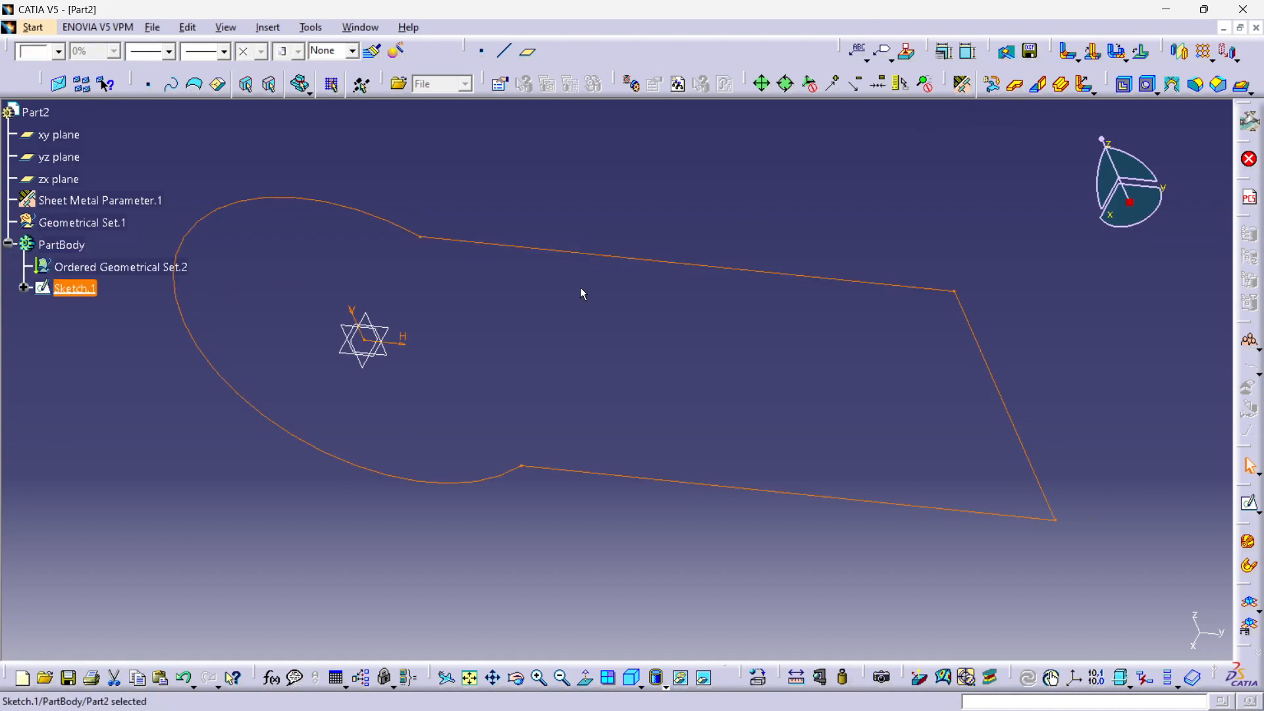
{"action": "left_click", "coordinate": [1020, 90]}
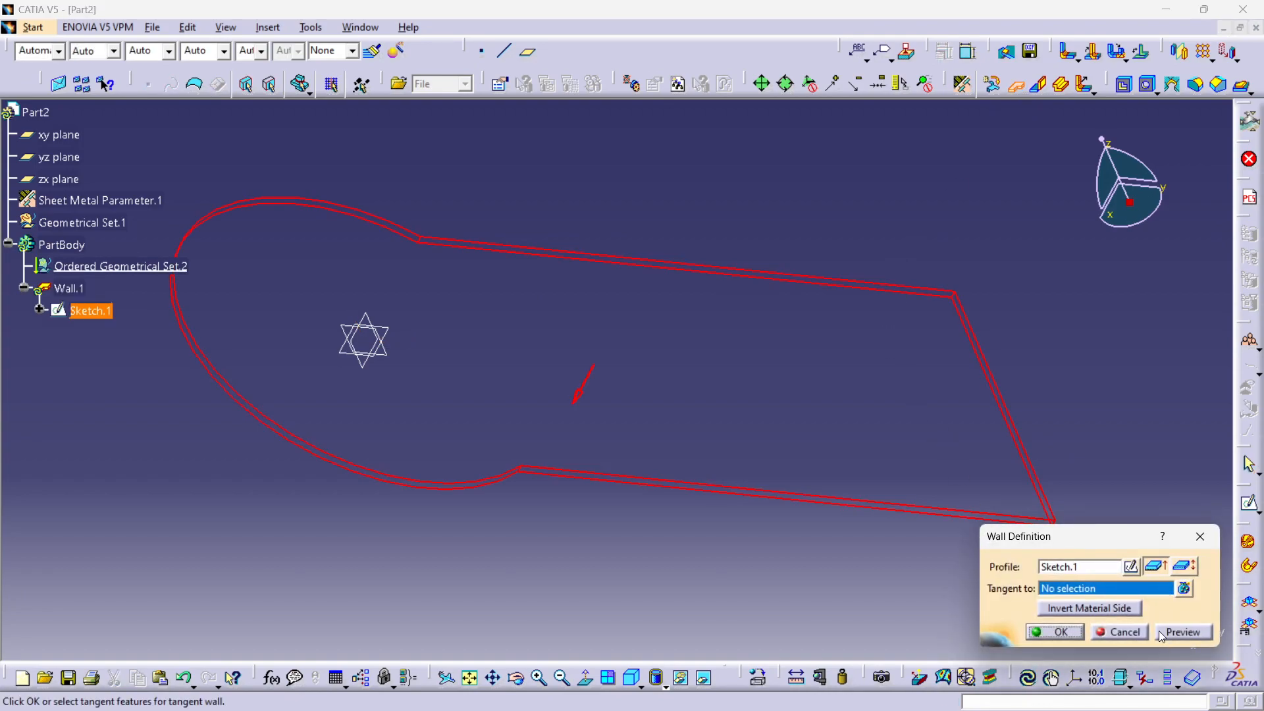
{"action": "middle_click_drag", "start_coordinate": [660, 262], "coordinate": [699, 303]}
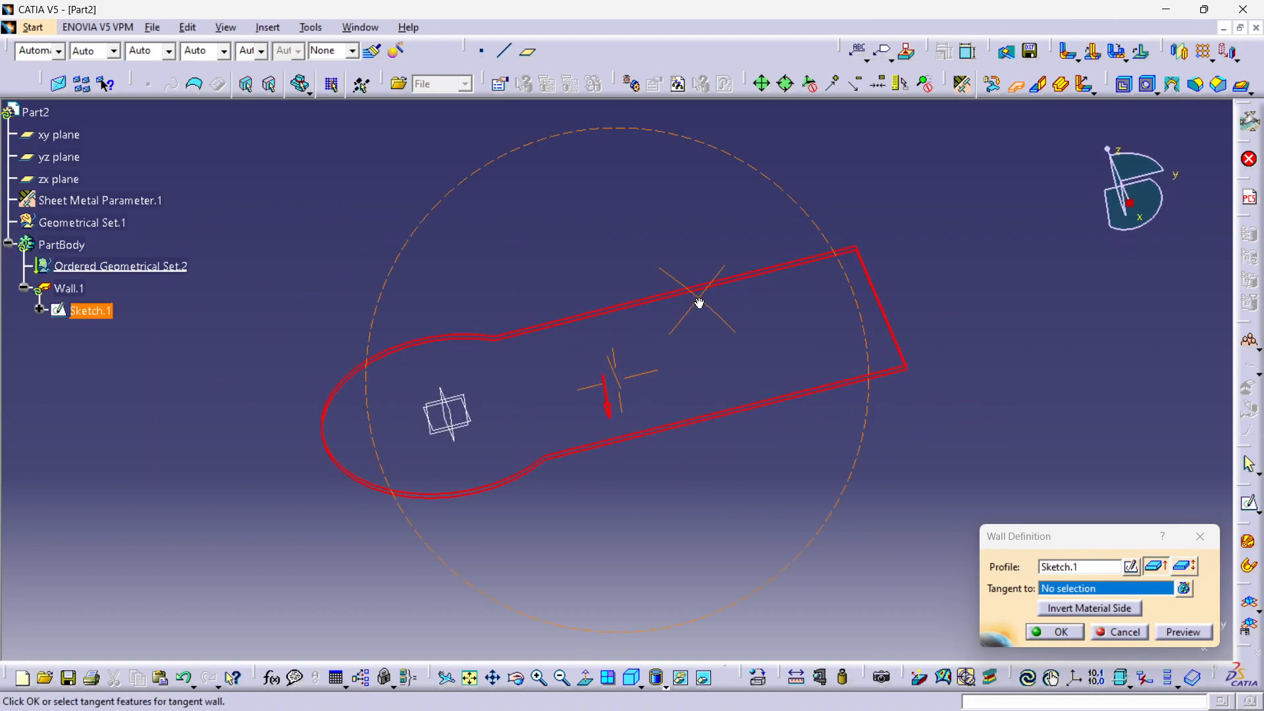
{"action": "left_click", "coordinate": [1179, 635]}
{"action": "left_click", "coordinate": [1054, 632]}
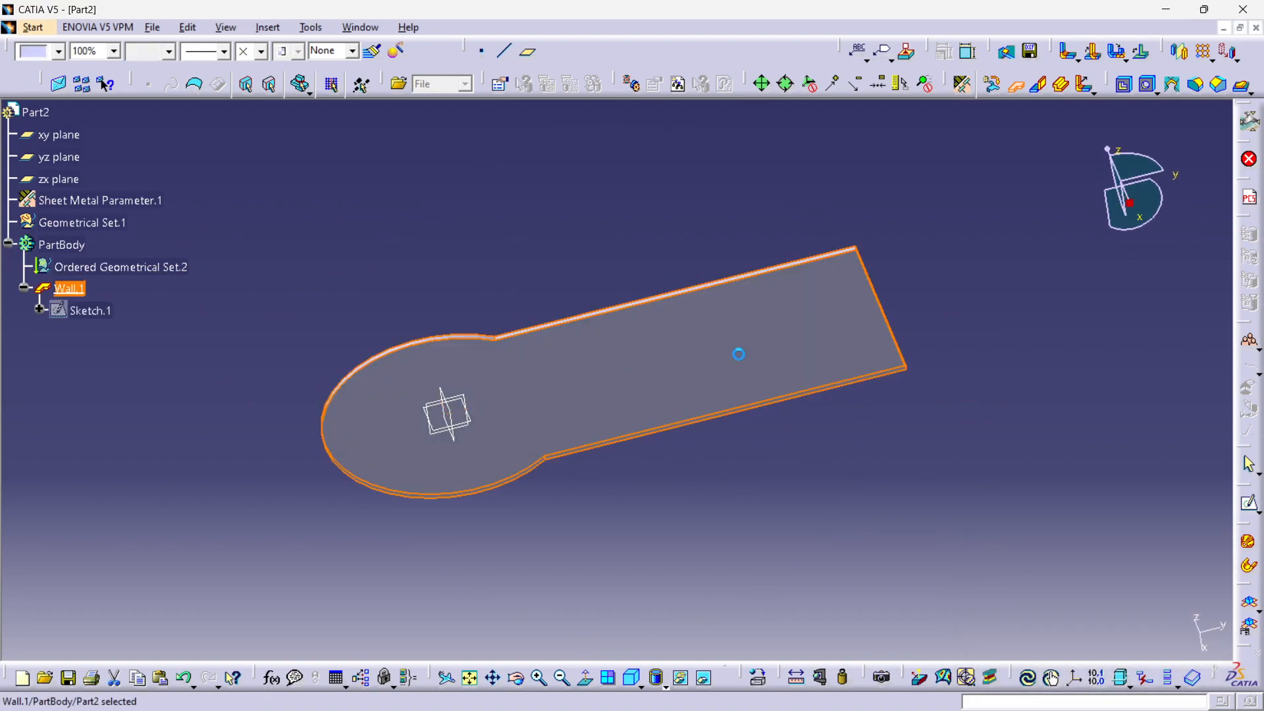
Step: Increase the sheet thickness of the base wall in the Sheet Metal Parameters
{"action": "middle_click_drag", "start_coordinate": [711, 206], "coordinate": [691, 355]}
{"action": "left_click", "coordinate": [962, 83]}
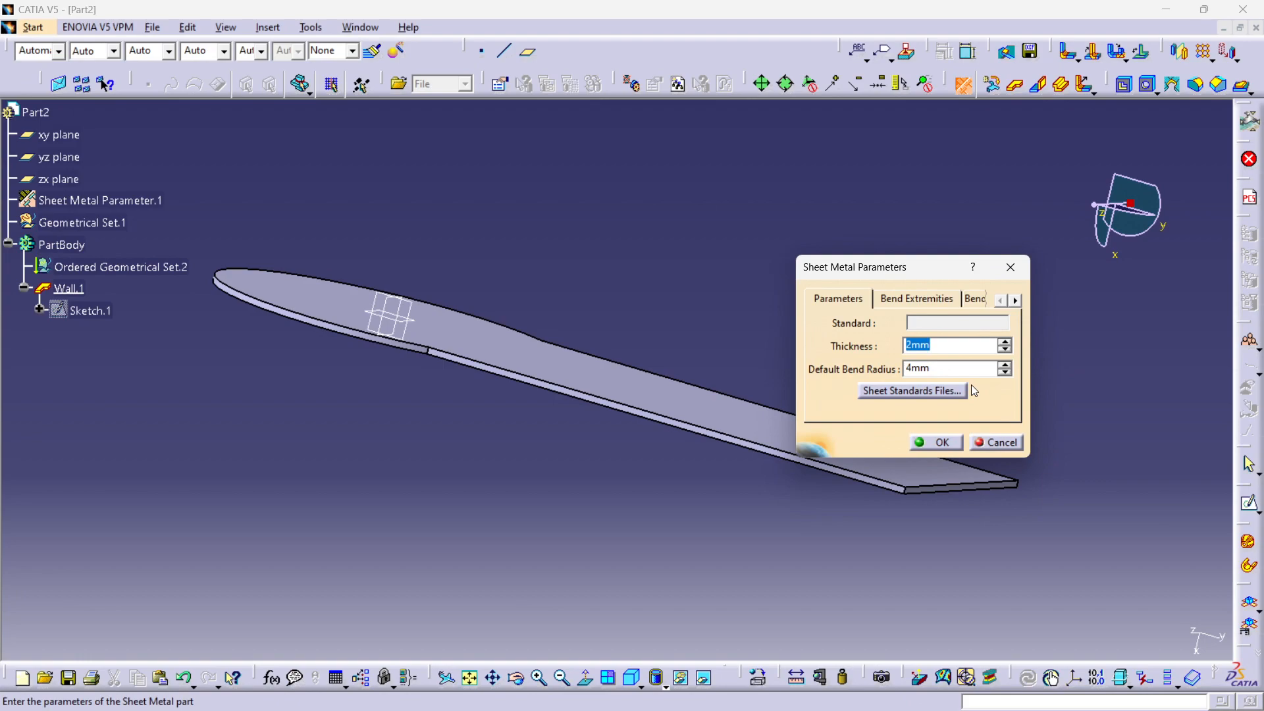
{"action": "key", "text": "Escape"}
{"action": "left_click", "coordinate": [961, 83]}
{"action": "key", "text": "Return"}
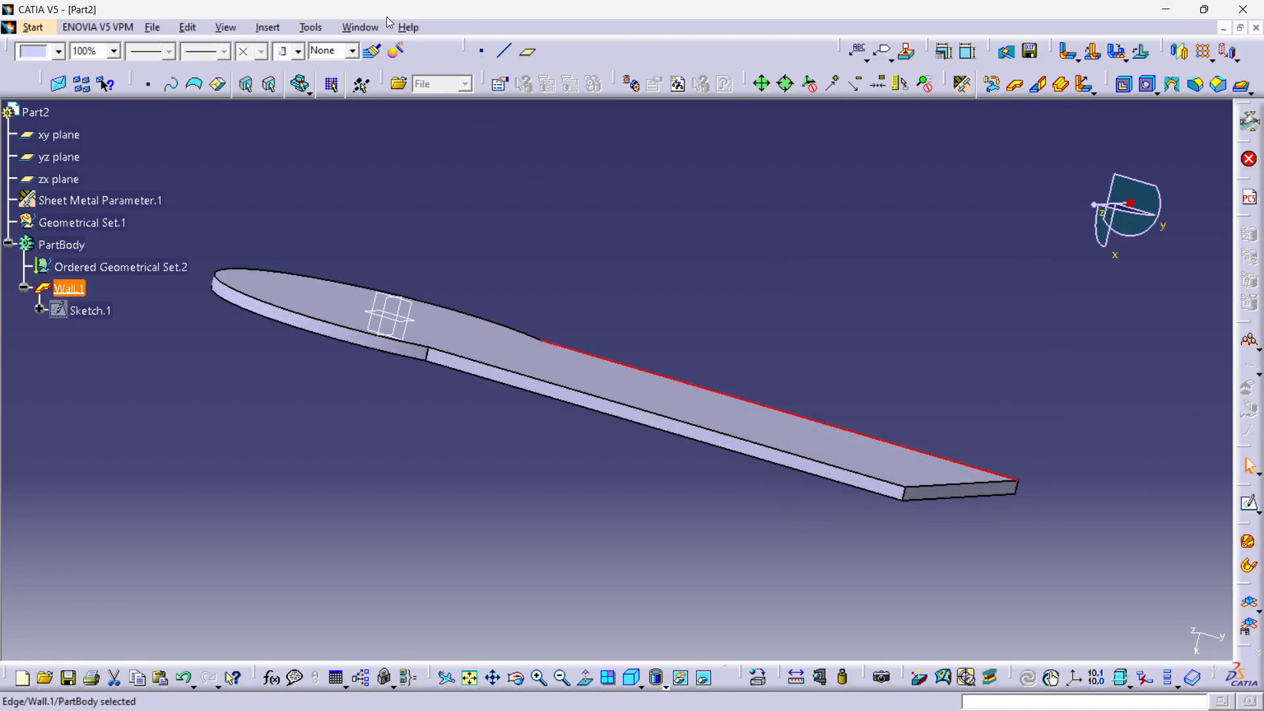
Step: In the reference part Wheel holder, examine the first Wall On Edge with Bend definition: its height, angle, bend radius and placement
{"action": "left_click", "coordinate": [368, 27]}
{"action": "left_click", "coordinate": [391, 131]}
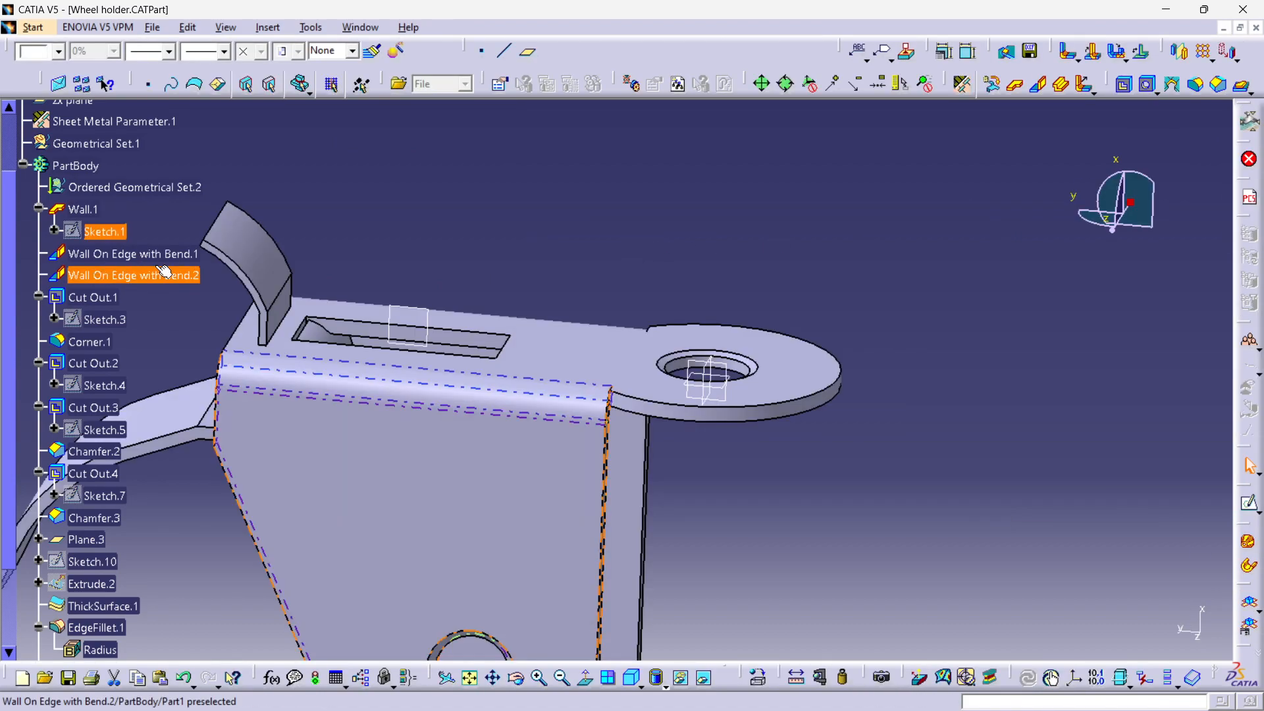
{"action": "left_click", "coordinate": [131, 254]}
{"action": "middle_click_drag", "start_coordinate": [449, 255], "coordinate": [559, 254]}
{"action": "double_click", "coordinate": [165, 251]}
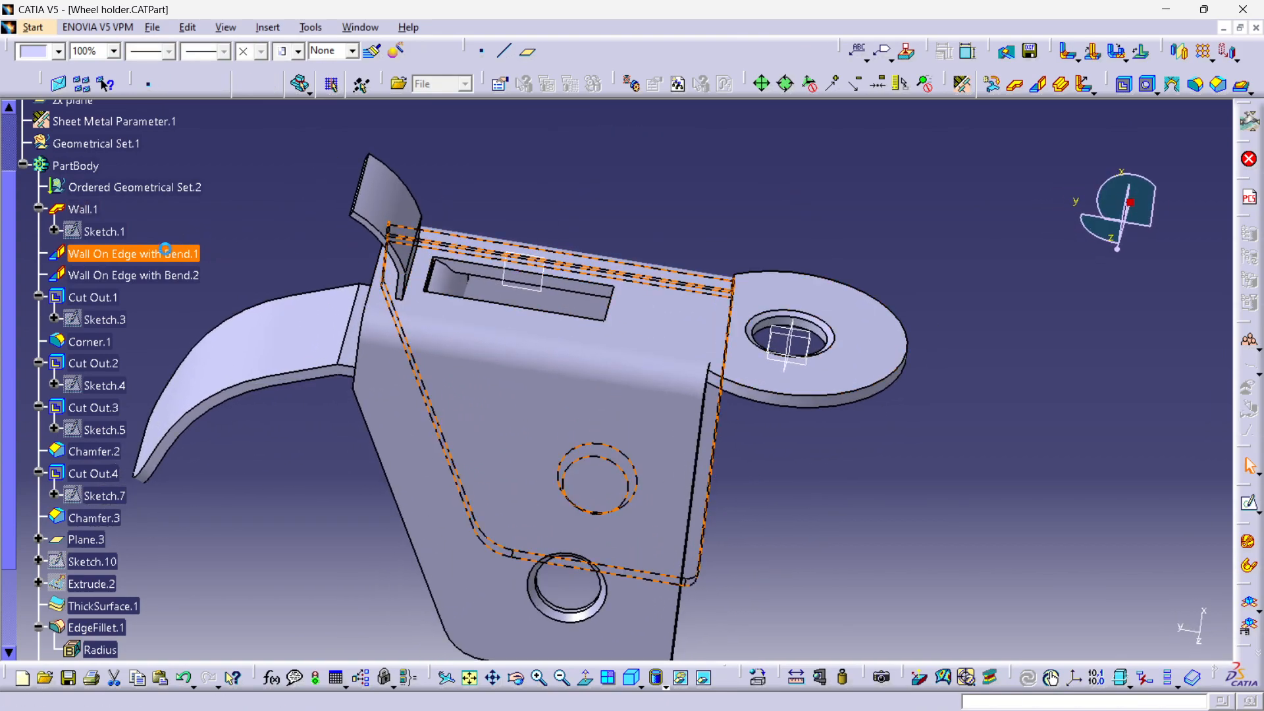
{"action": "middle_click_drag", "start_coordinate": [503, 301], "coordinate": [595, 257]}
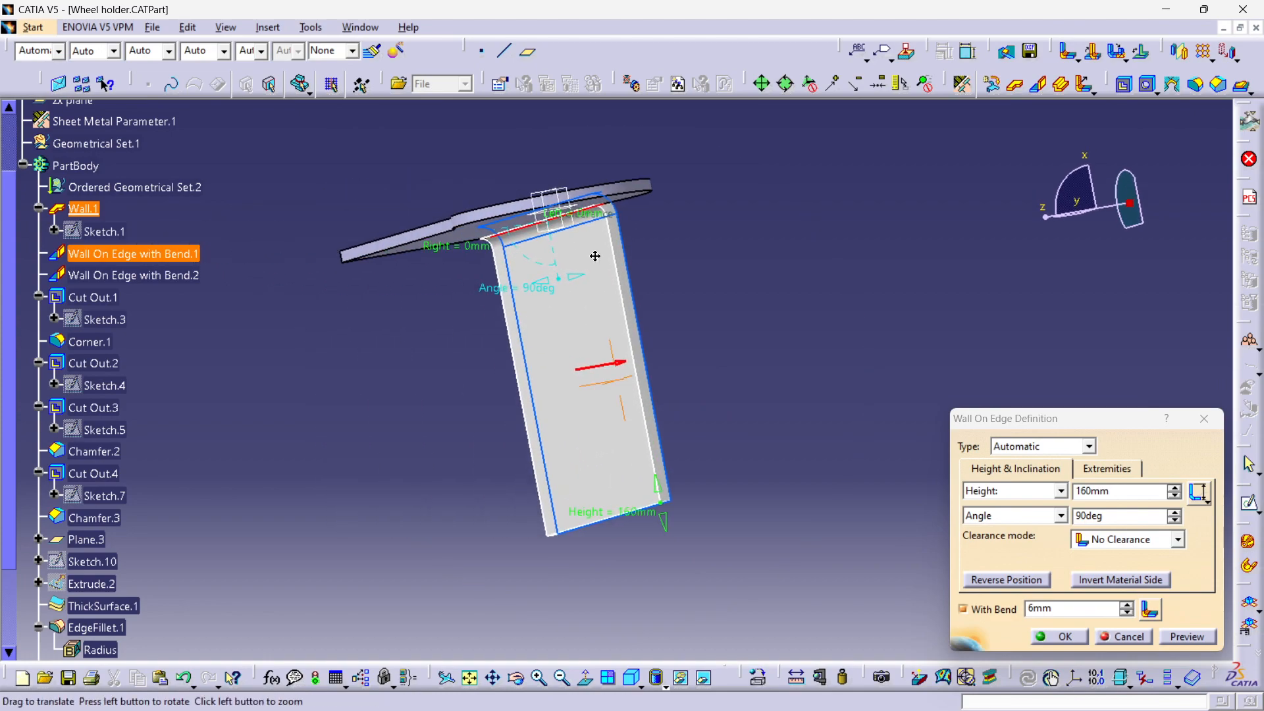
{"action": "left_click_drag", "start_coordinate": [1128, 489], "coordinate": [1043, 522]}
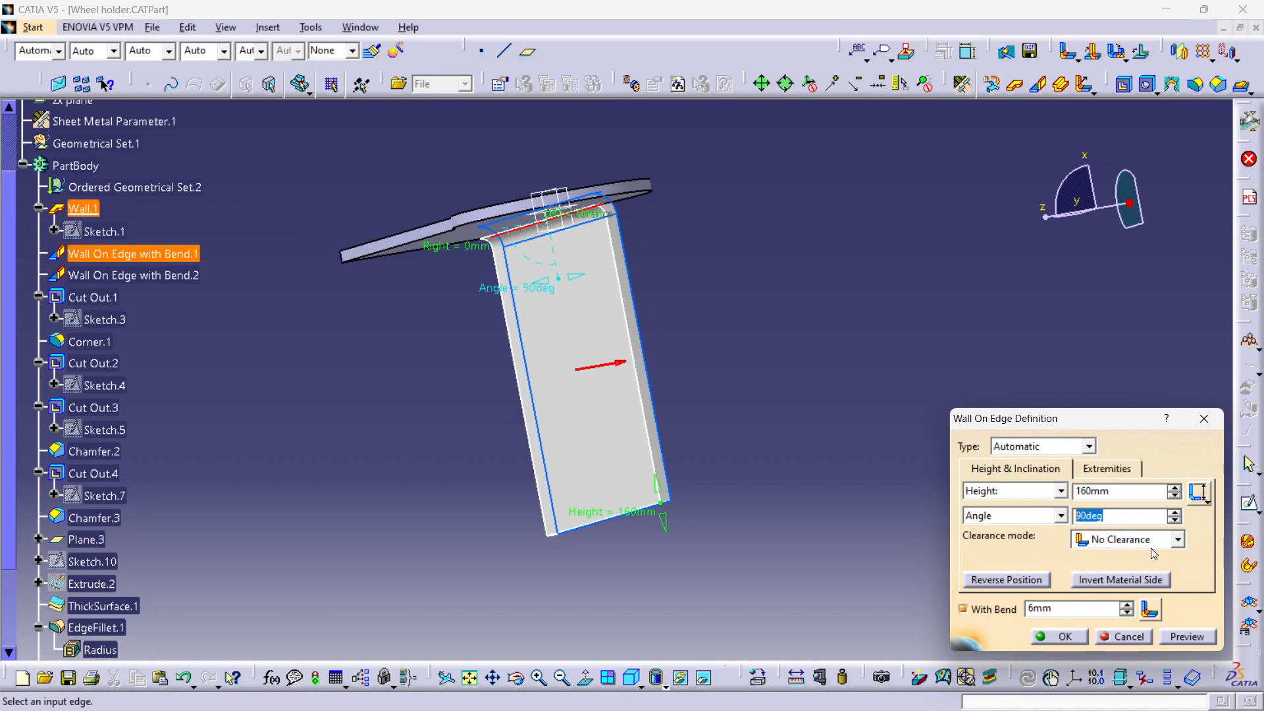
{"action": "left_click_drag", "start_coordinate": [1067, 608], "coordinate": [1013, 609]}
{"action": "middle_click_drag", "start_coordinate": [695, 271], "coordinate": [575, 571]}
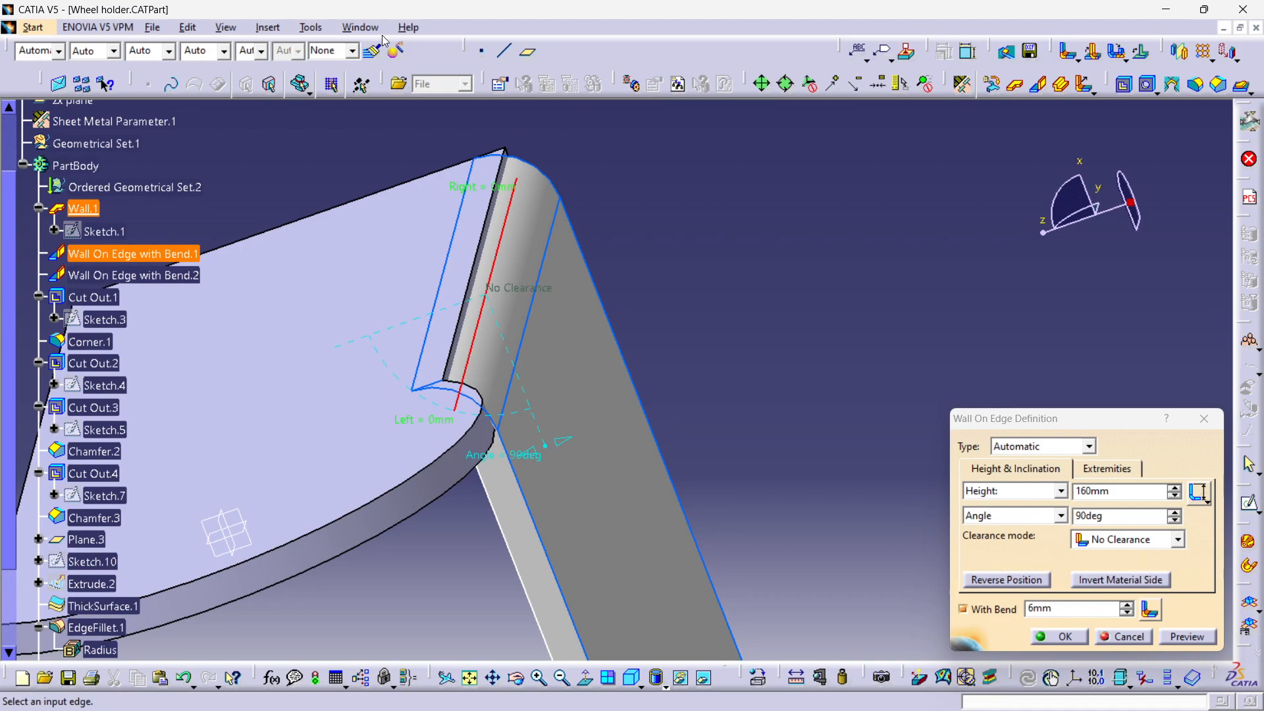
Step: Switch back to Part2 and start a Wall On Edge along the upper long straight edge of the base wall
{"action": "left_click", "coordinate": [360, 27]}
{"action": "left_click", "coordinate": [373, 153]}
{"action": "middle_click_drag", "start_coordinate": [622, 283], "coordinate": [586, 333]}
{"action": "middle_click_drag", "start_coordinate": [787, 395], "coordinate": [579, 336]}
{"action": "left_click", "coordinate": [564, 294]}
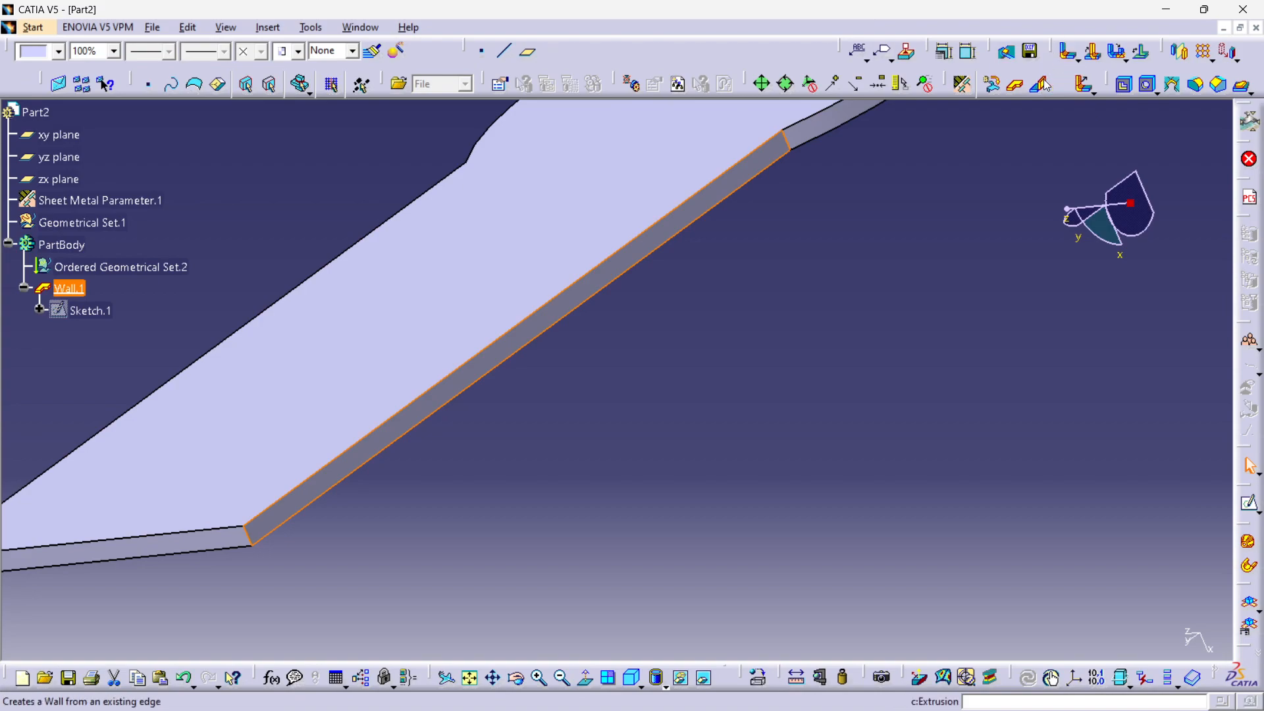
{"action": "left_click", "coordinate": [1015, 84]}
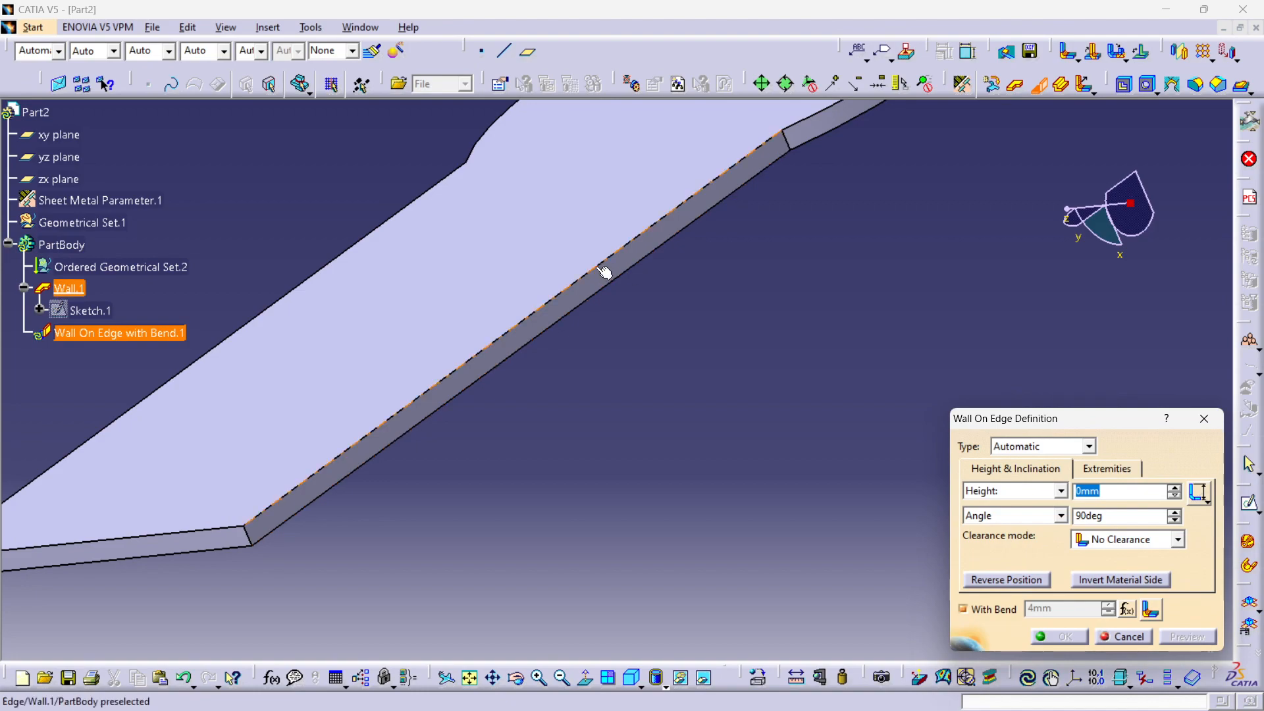
{"action": "left_click", "coordinate": [604, 260]}
{"action": "middle_click_drag", "start_coordinate": [523, 306], "coordinate": [486, 276]}
Step: Set the wall's height to 160 mm, keep the 90° angle and bend, and preview and create it
{"action": "double_click", "coordinate": [1141, 493]}
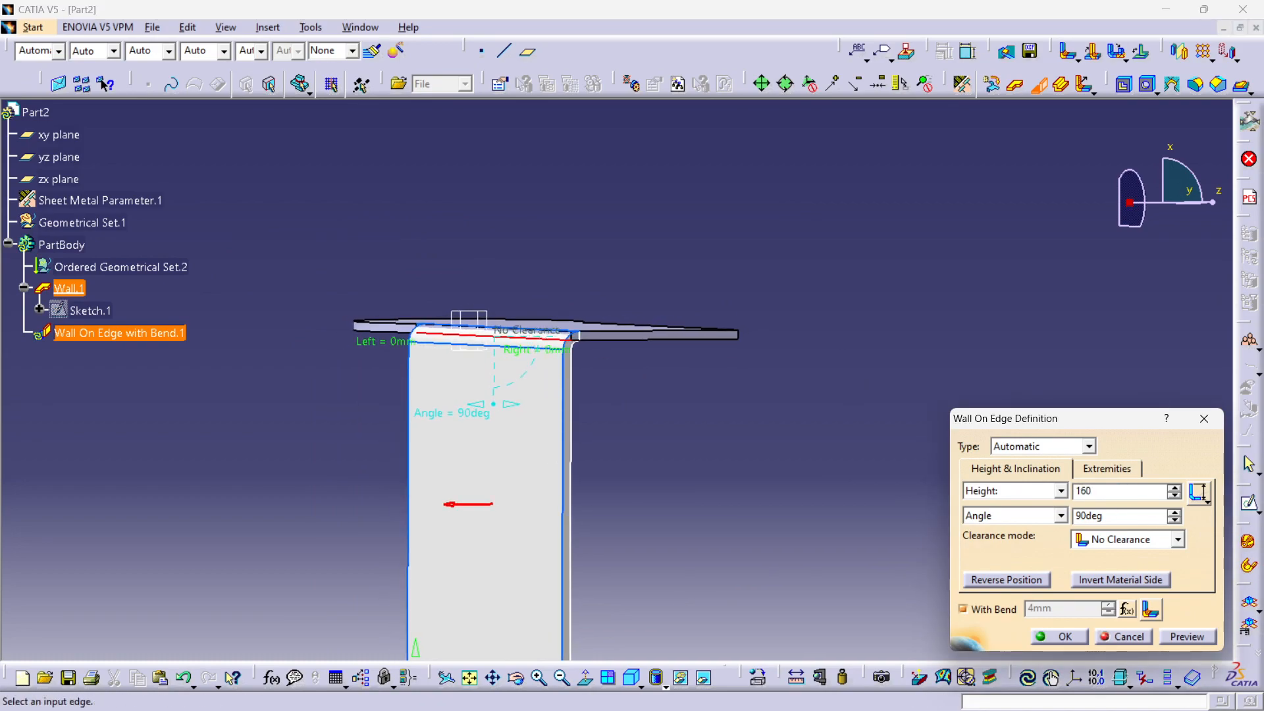
{"action": "type", "text": "160"}
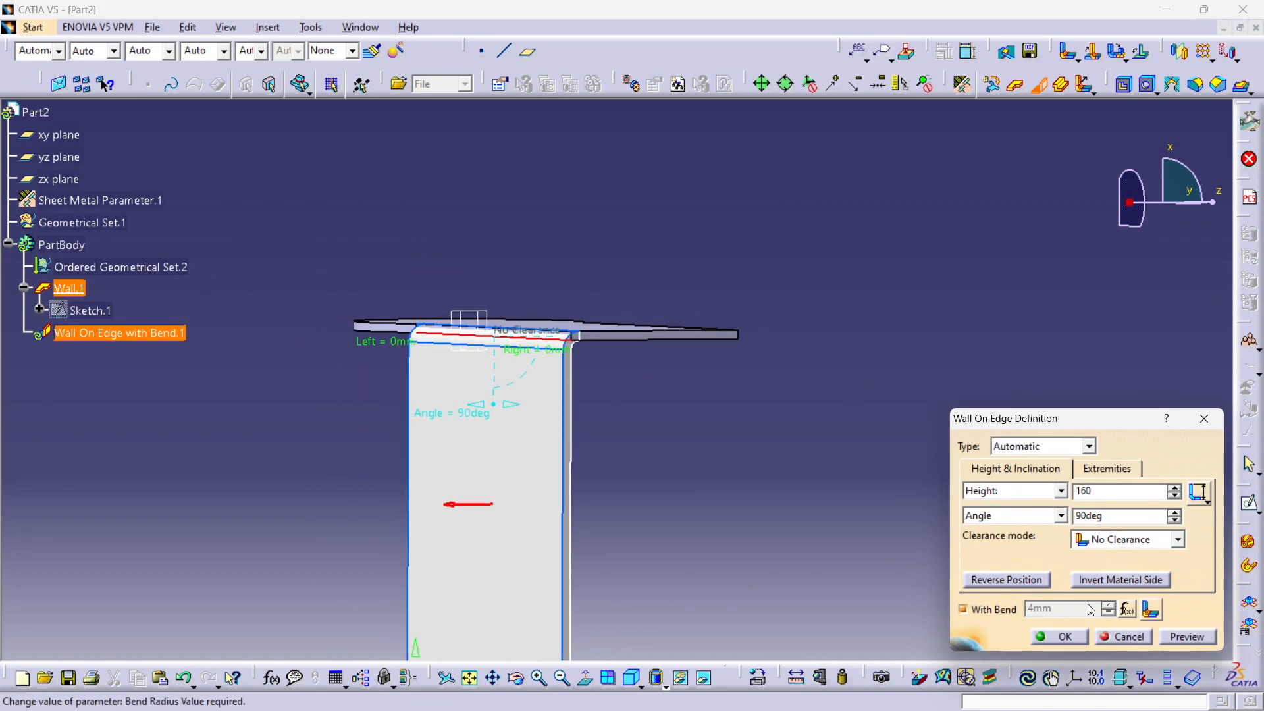
{"action": "left_click", "coordinate": [987, 606]}
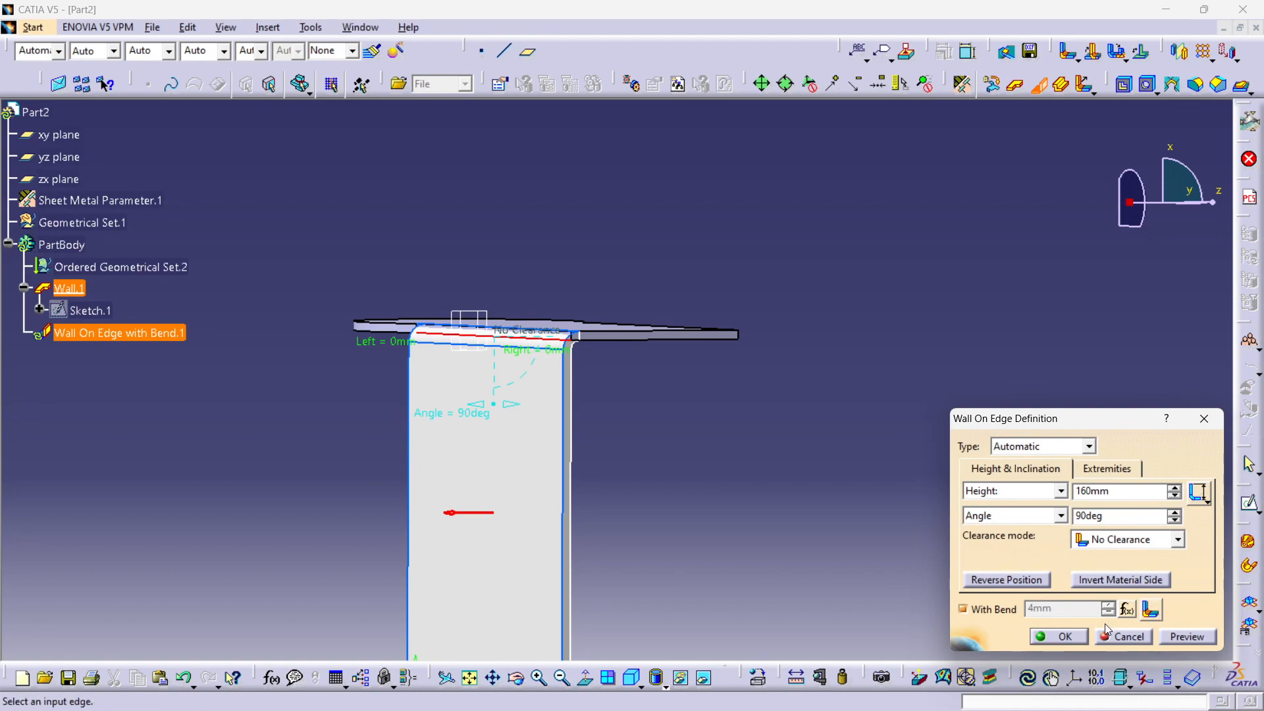
{"action": "middle_click_drag", "start_coordinate": [694, 337], "coordinate": [630, 308]}
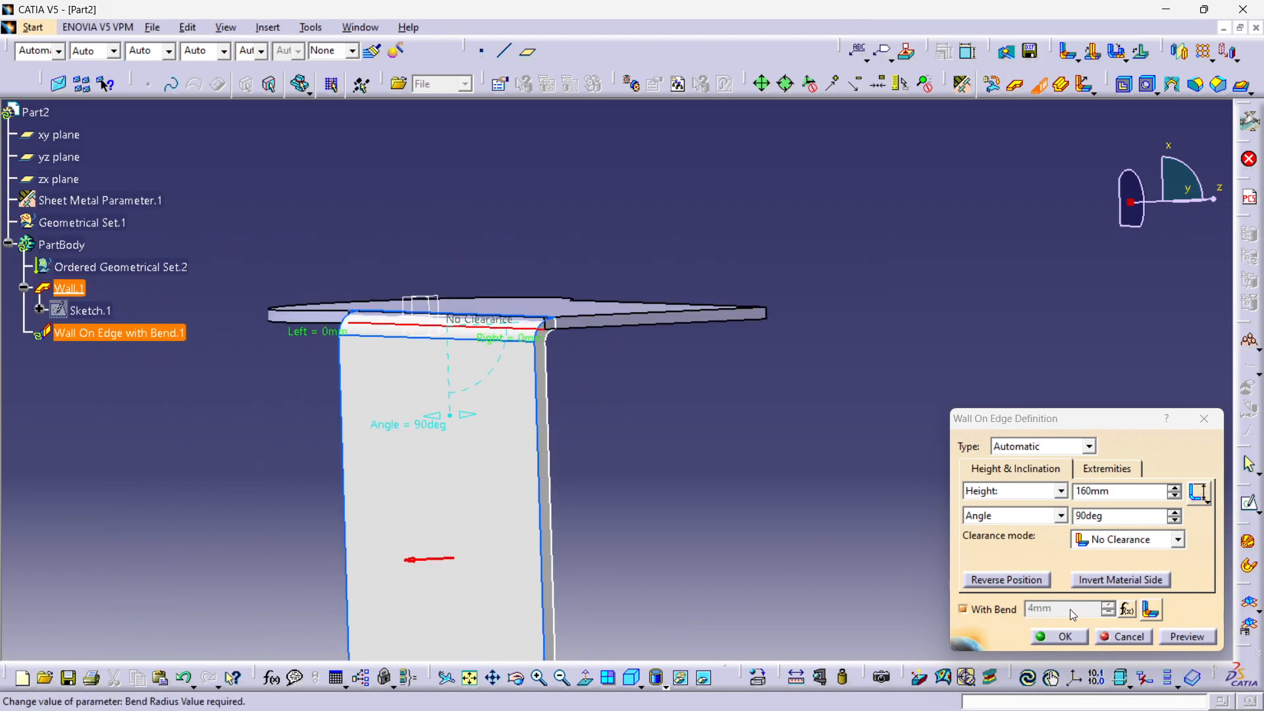
{"action": "middle_click_drag", "start_coordinate": [598, 285], "coordinate": [510, 235]}
{"action": "left_click", "coordinate": [1188, 636]}
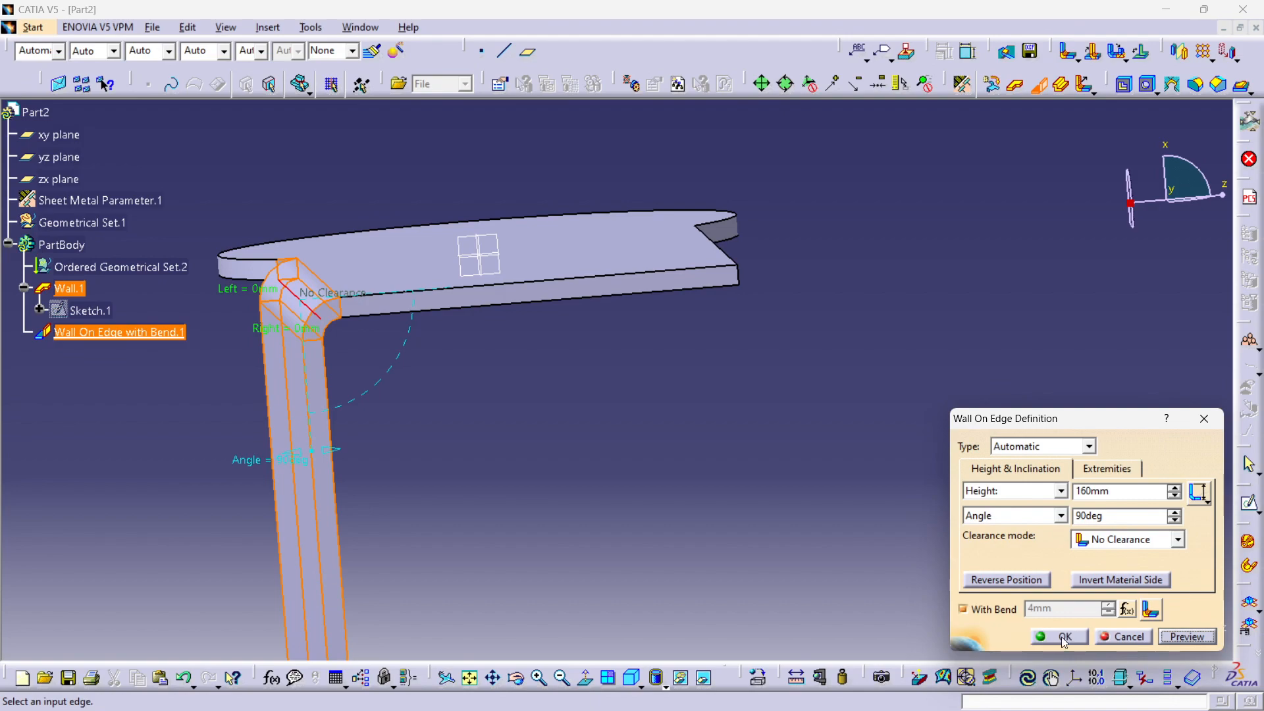
{"action": "left_click", "coordinate": [1065, 636]}
Step: Add a 160 mm bent wall at 90° on the opposite long edge, reversing its position and inverting its material side
{"action": "middle_click_drag", "start_coordinate": [452, 358], "coordinate": [743, 306]}
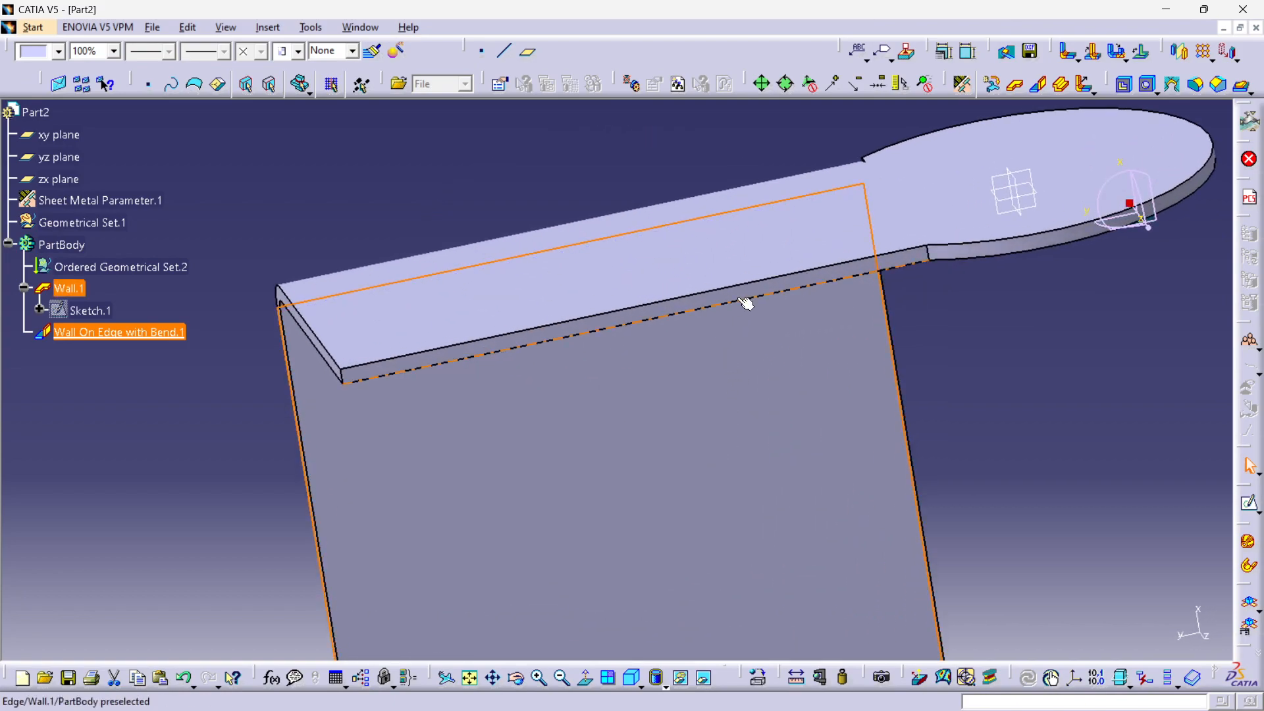
{"action": "left_click", "coordinate": [739, 283]}
{"action": "left_click", "coordinate": [1038, 84]}
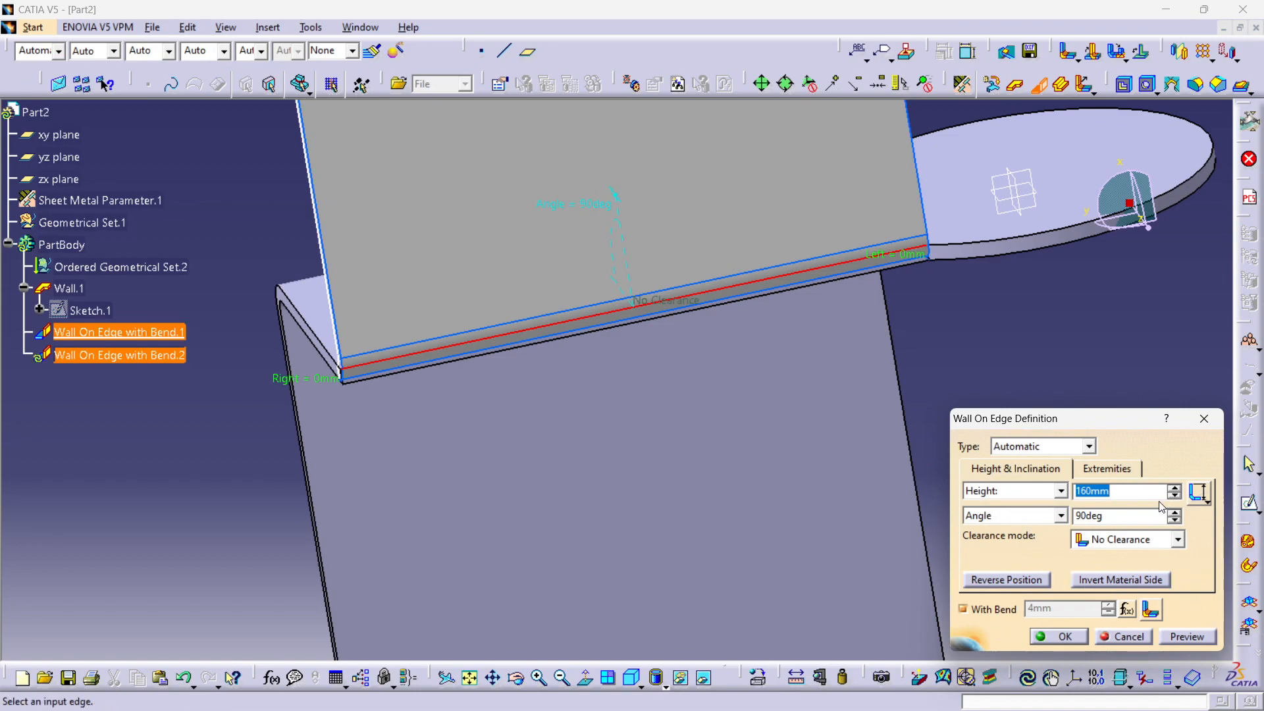
{"action": "middle_click_drag", "start_coordinate": [347, 375], "coordinate": [518, 324]}
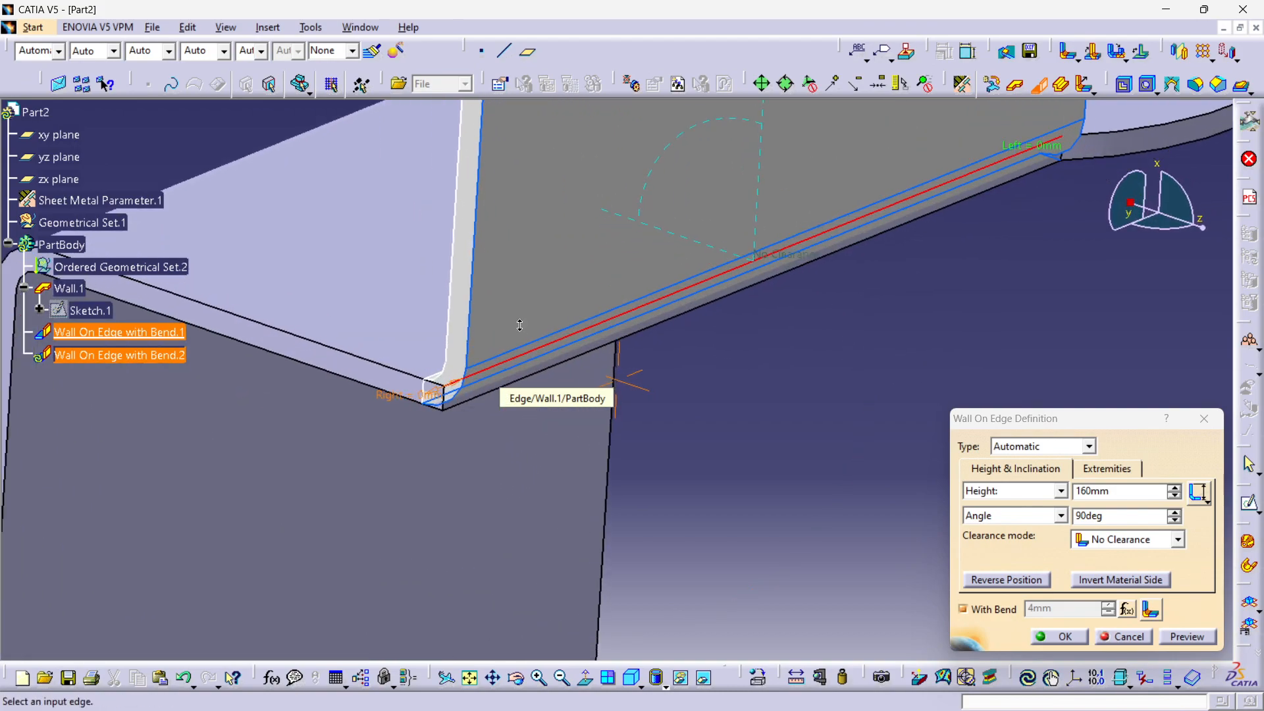
{"action": "left_click", "coordinate": [1121, 580]}
{"action": "left_click", "coordinate": [1006, 580]}
{"action": "middle_click_drag", "start_coordinate": [459, 256], "coordinate": [477, 352]}
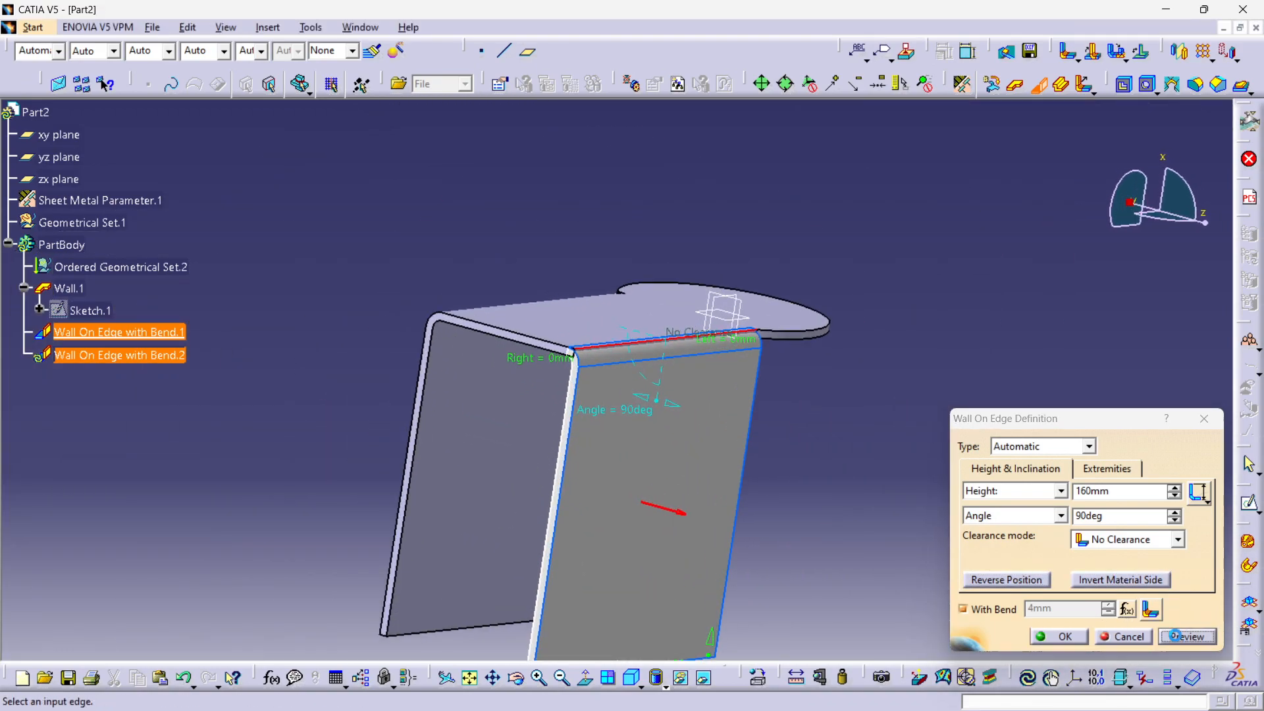
{"action": "left_click", "coordinate": [1176, 635]}
{"action": "left_click", "coordinate": [1059, 638]}
Step: In the reference part Wheel holder, open Sketch.3 of Cut Out.1 and examine the triangular cut profile and its dimensions
{"action": "middle_click_drag", "start_coordinate": [919, 417], "coordinate": [719, 327]}
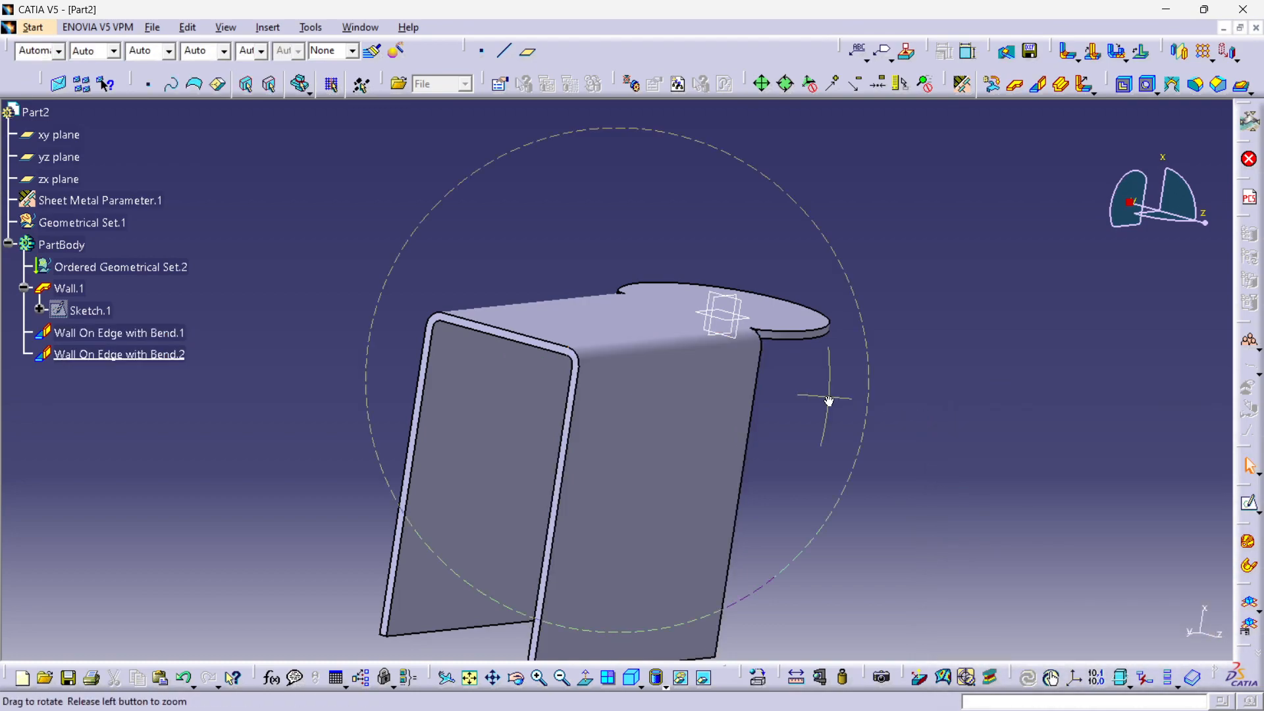
{"action": "middle_click_drag", "start_coordinate": [710, 366], "coordinate": [457, 130]}
{"action": "left_click", "coordinate": [381, 26]}
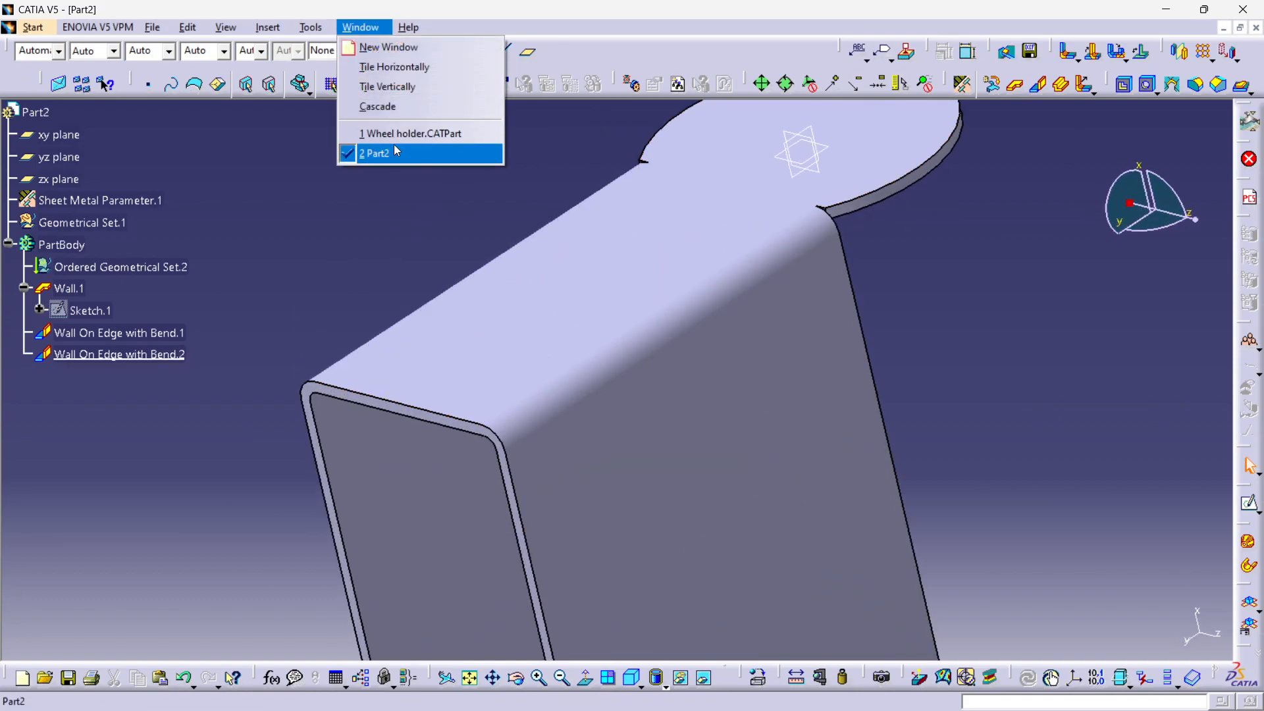
{"action": "left_click", "coordinate": [398, 129]}
{"action": "middle_click_drag", "start_coordinate": [502, 226], "coordinate": [783, 541]}
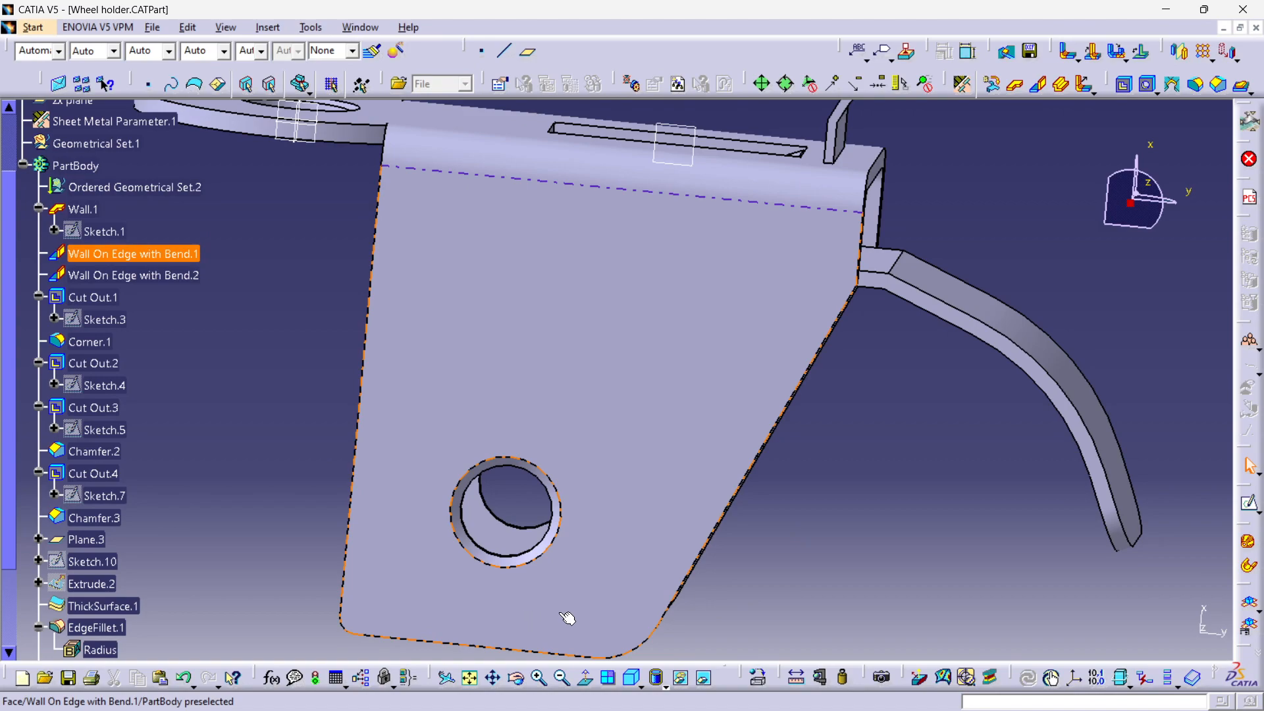
{"action": "double_click", "coordinate": [99, 320]}
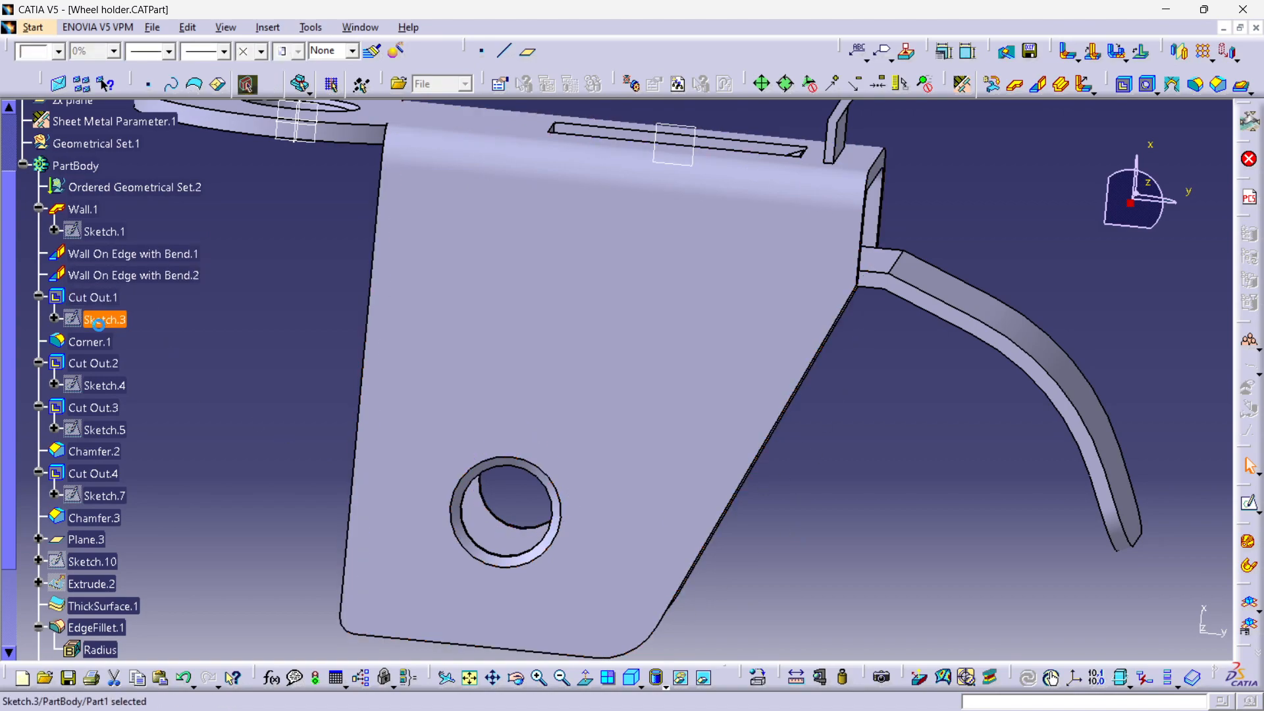
{"action": "mouse_move", "coordinate": [541, 329]}
{"action": "middle_mouse_down"}
{"action": "mouse_move", "coordinate": [519, 519]}
{"action": "mouse_move", "coordinate": [527, 369]}
{"action": "mouse_move", "coordinate": [630, 395]}
{"action": "mouse_move", "coordinate": [626, 599]}
{"action": "mouse_move", "coordinate": [623, 561]}
{"action": "middle_mouse_up"}
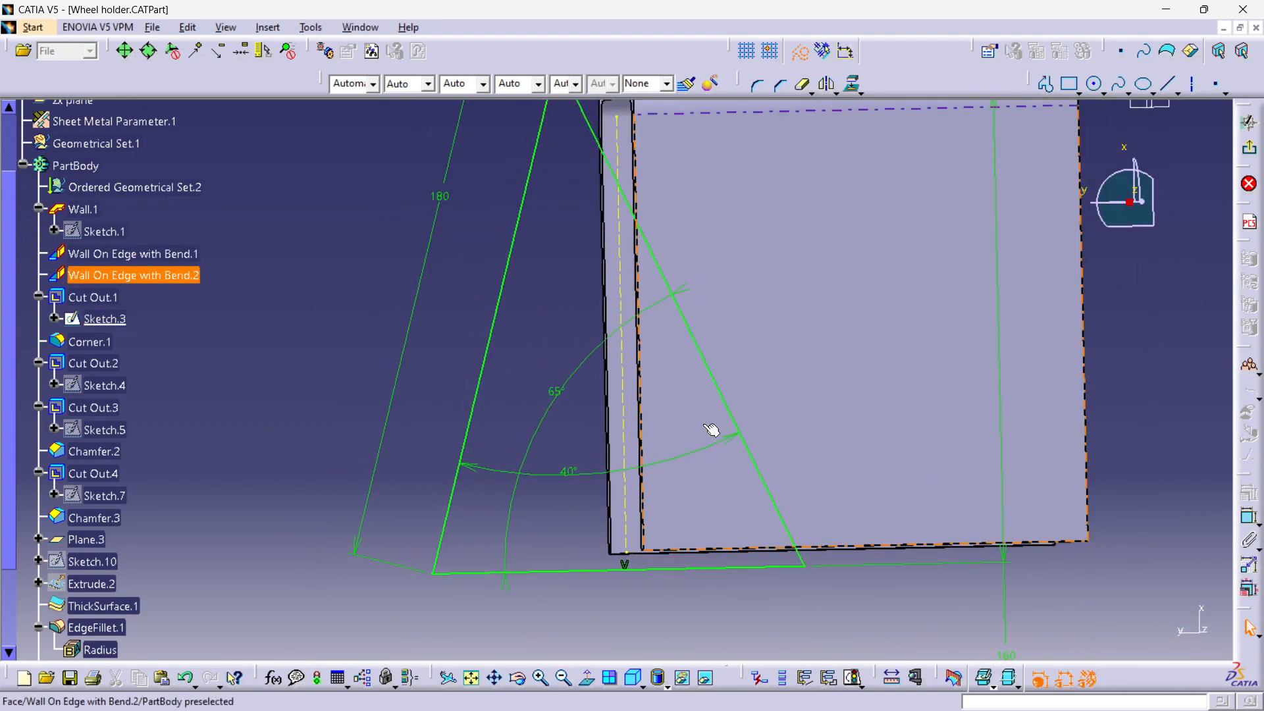
{"action": "middle_click_drag", "start_coordinate": [627, 434], "coordinate": [531, 460]}
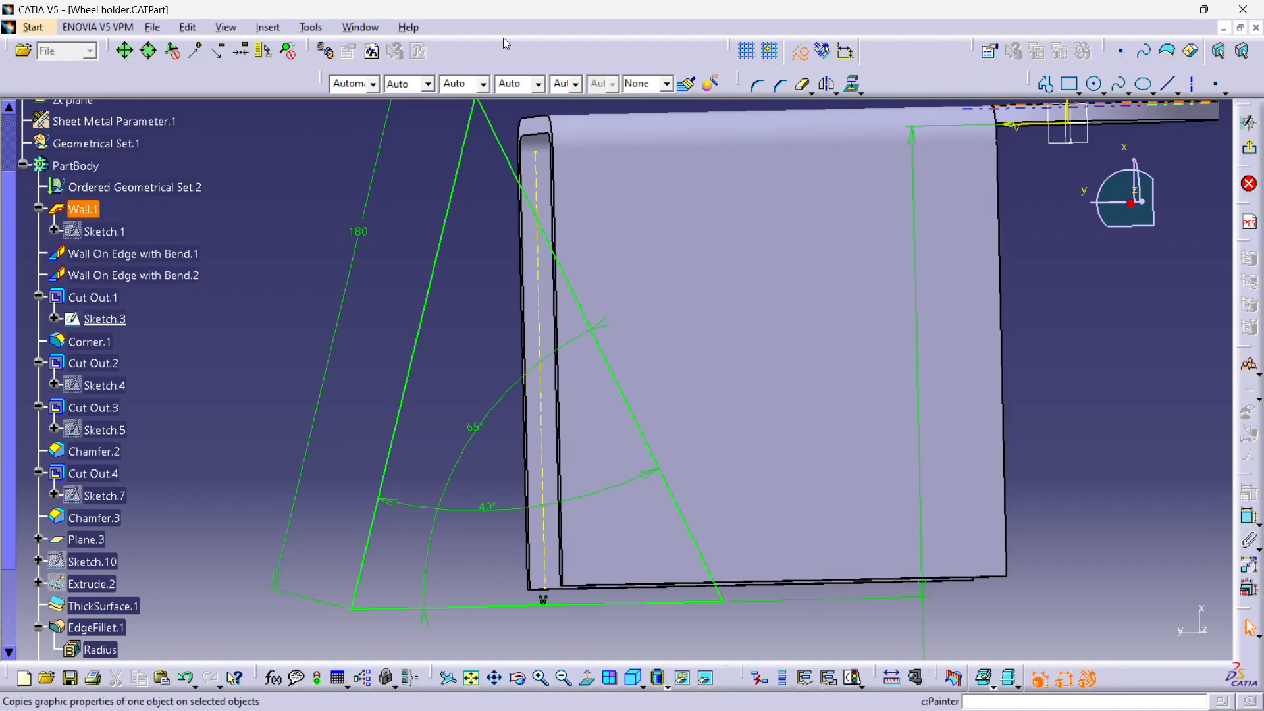
Step: Return to Part2 and open a new sketch on the xy plane for the side wall cut-out
{"action": "left_click", "coordinate": [375, 25]}
{"action": "left_click", "coordinate": [398, 156]}
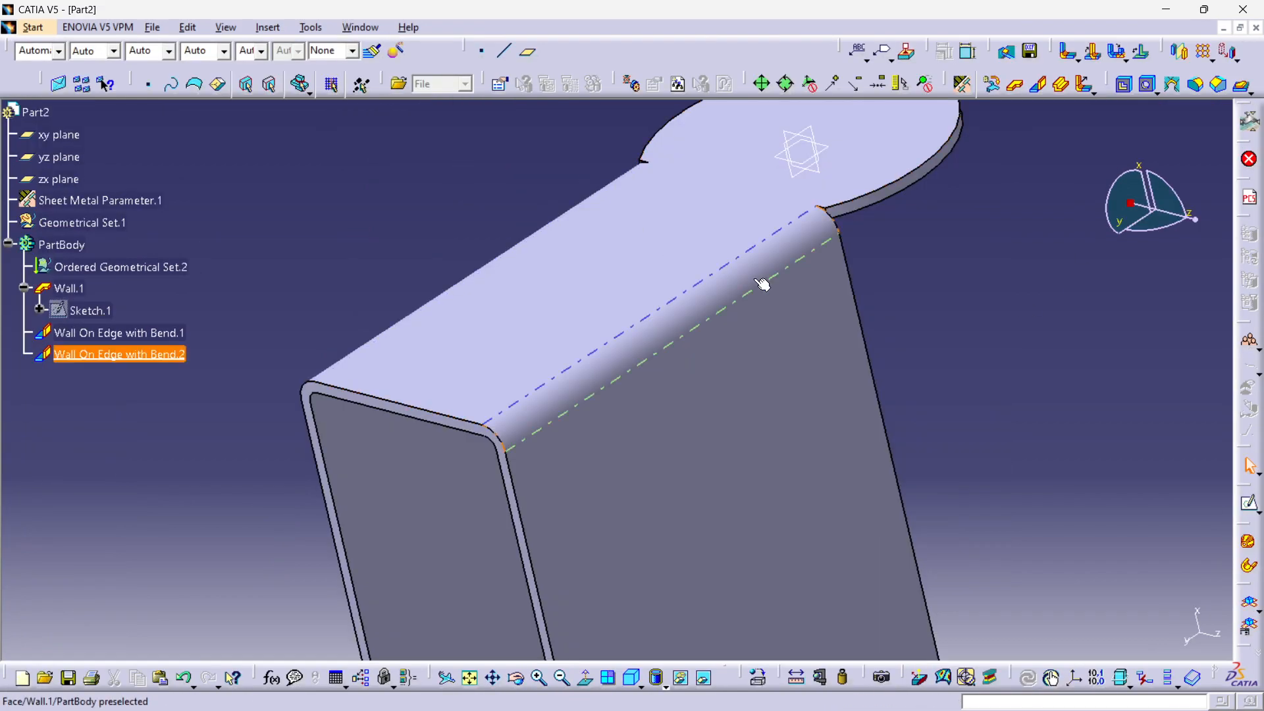
{"action": "middle_click_drag", "start_coordinate": [818, 326], "coordinate": [637, 408]}
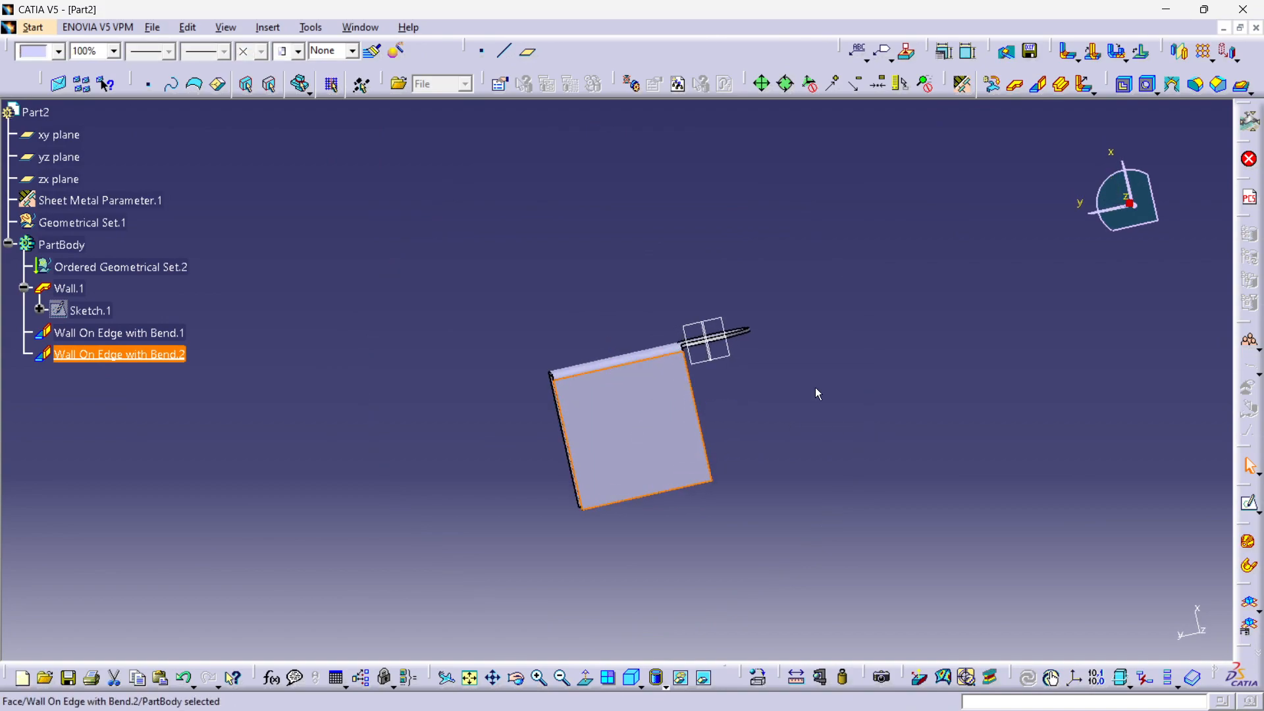
{"action": "middle_click_drag", "start_coordinate": [783, 340], "coordinate": [878, 325]}
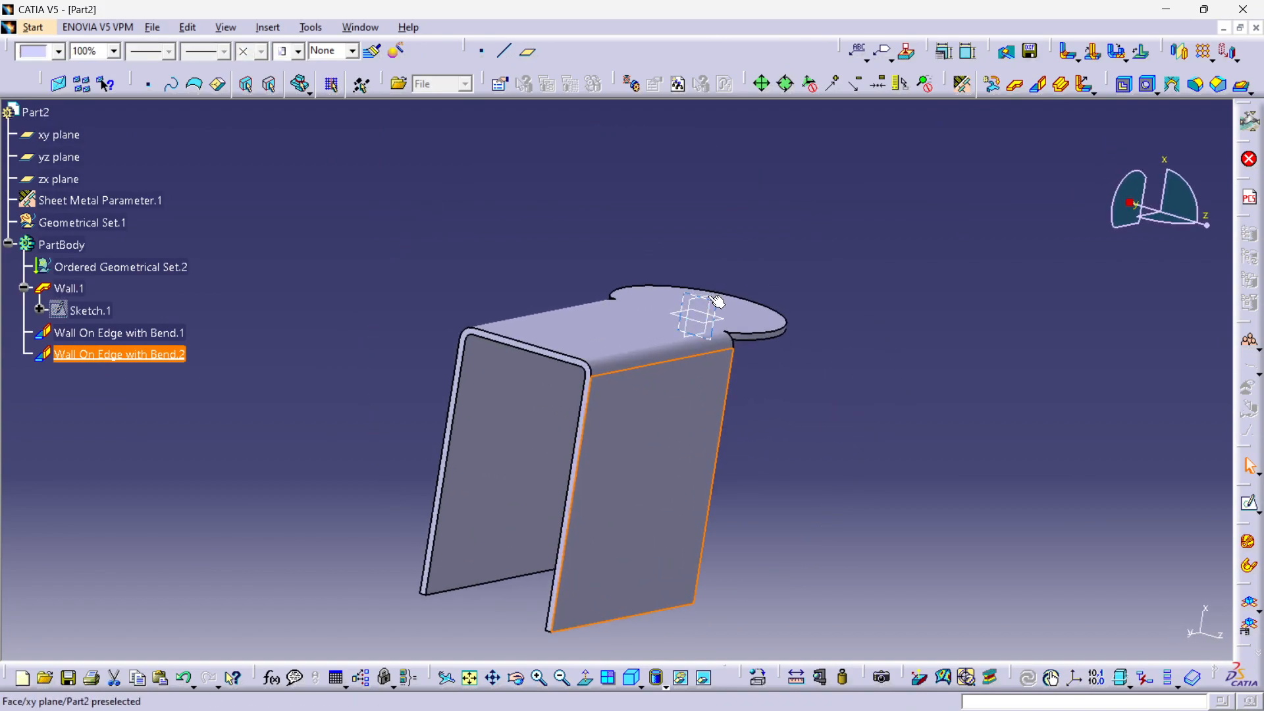
{"action": "mouse_move", "coordinate": [717, 300]}
{"action": "middle_mouse_down"}
{"action": "mouse_move", "coordinate": [649, 333]}
{"action": "mouse_move", "coordinate": [724, 306]}
{"action": "middle_mouse_up"}
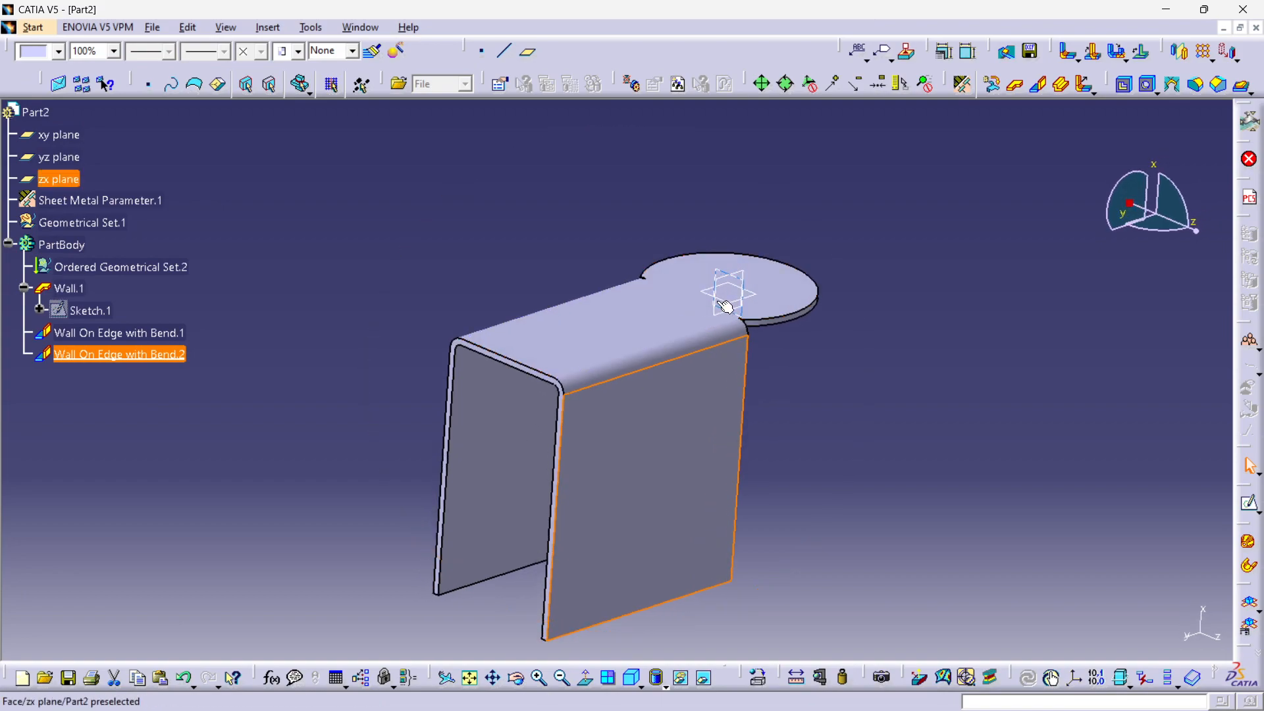
{"action": "left_click", "coordinate": [736, 283]}
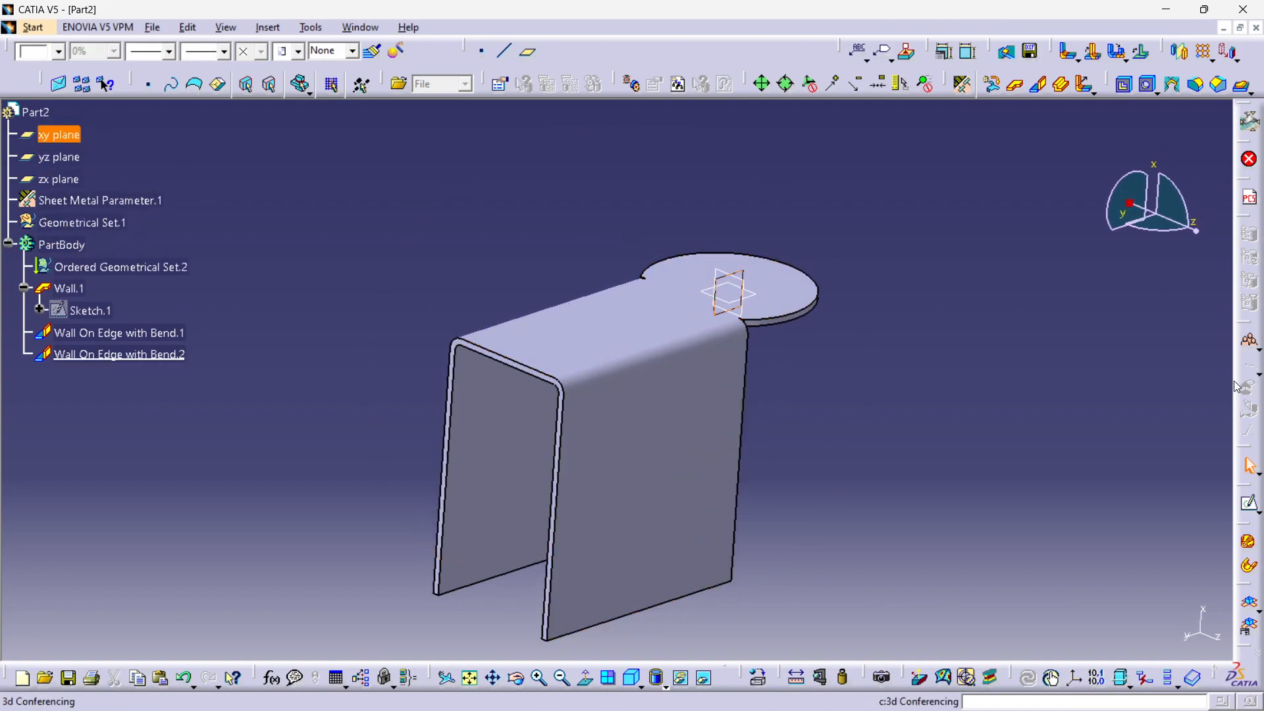
{"action": "left_click", "coordinate": [1249, 502]}
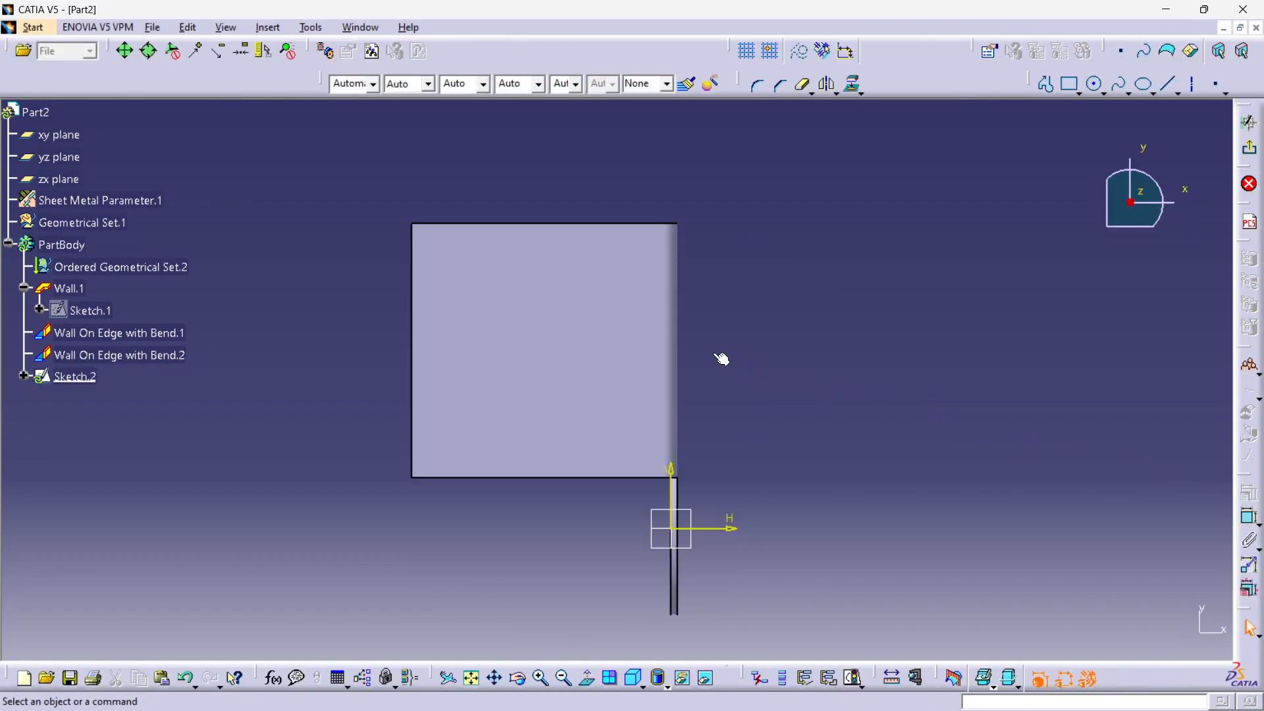
Step: Sketch a closed triangular profile across the side wall with one vertical side and a lower slanted side about 207 mm long
{"action": "middle_click_drag", "start_coordinate": [540, 367], "coordinate": [580, 457]}
{"action": "left_click", "coordinate": [1050, 94]}
{"action": "left_click", "coordinate": [406, 258]}
{"action": "left_click", "coordinate": [407, 489]}
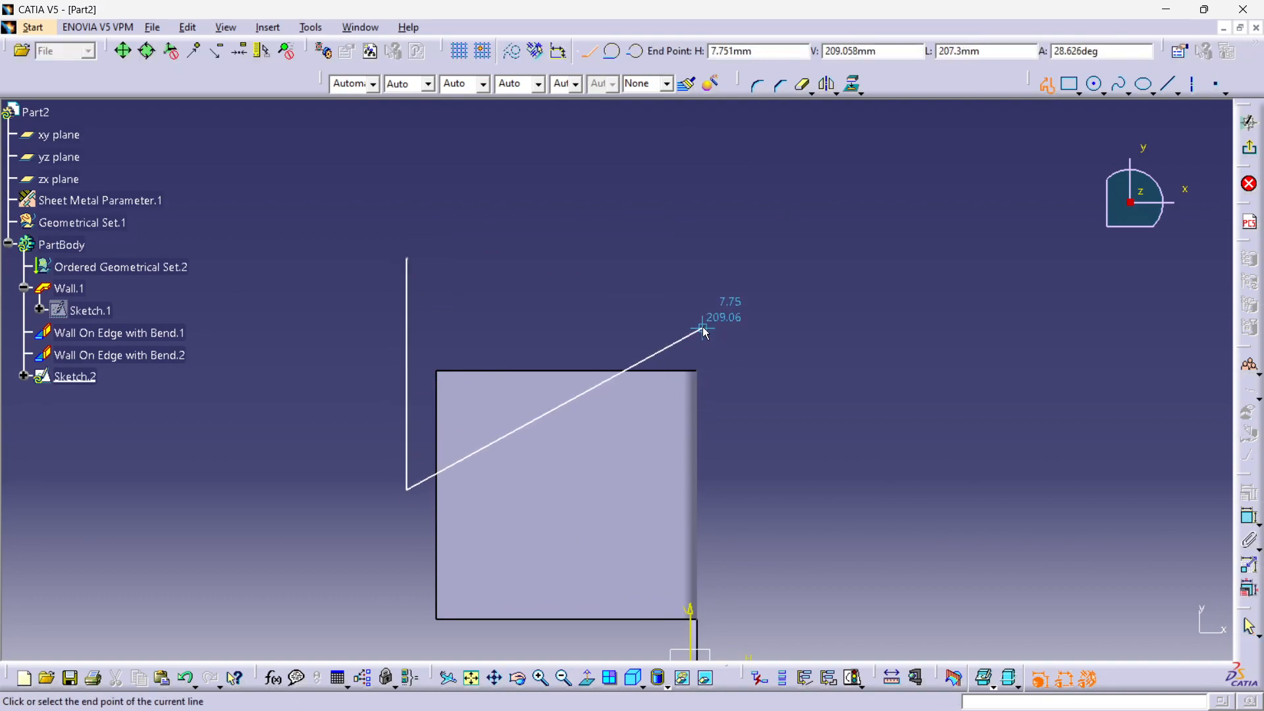
{"action": "left_click", "coordinate": [407, 258]}
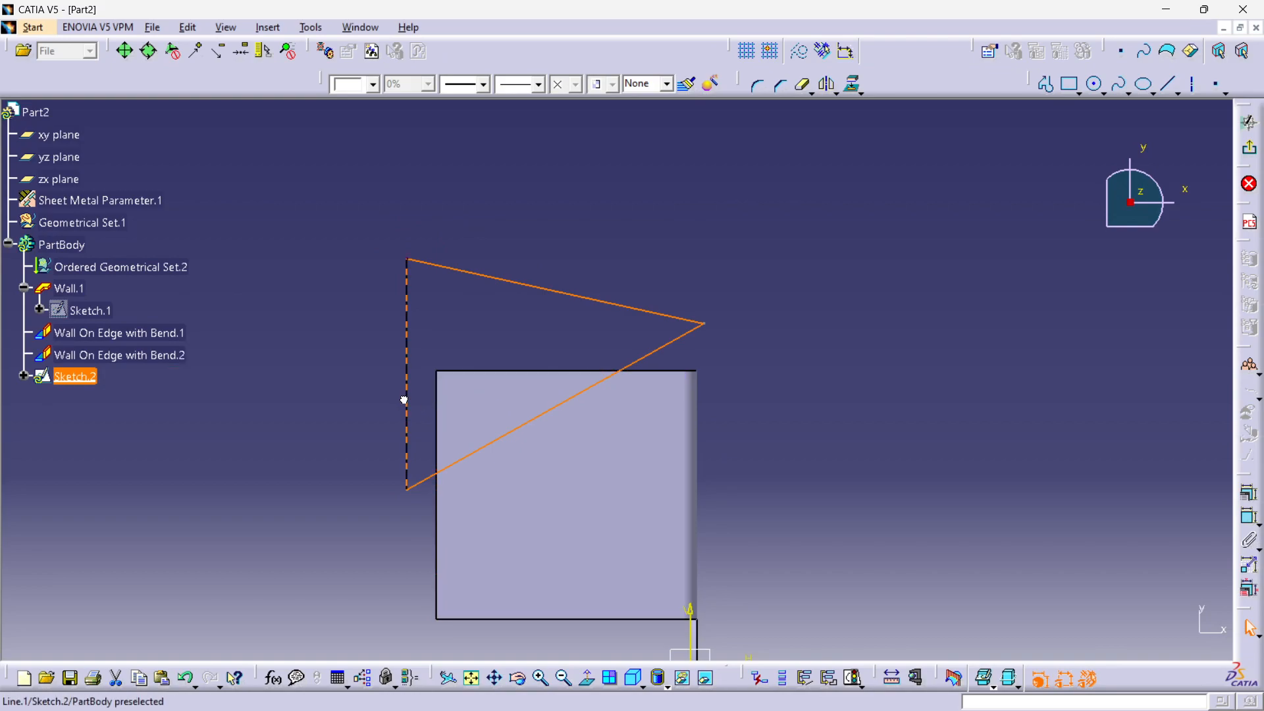
Step: Dimension the angle between the triangle's vertical side and its lower slanted side and set it to 65°
{"action": "left_click", "coordinate": [393, 381]}
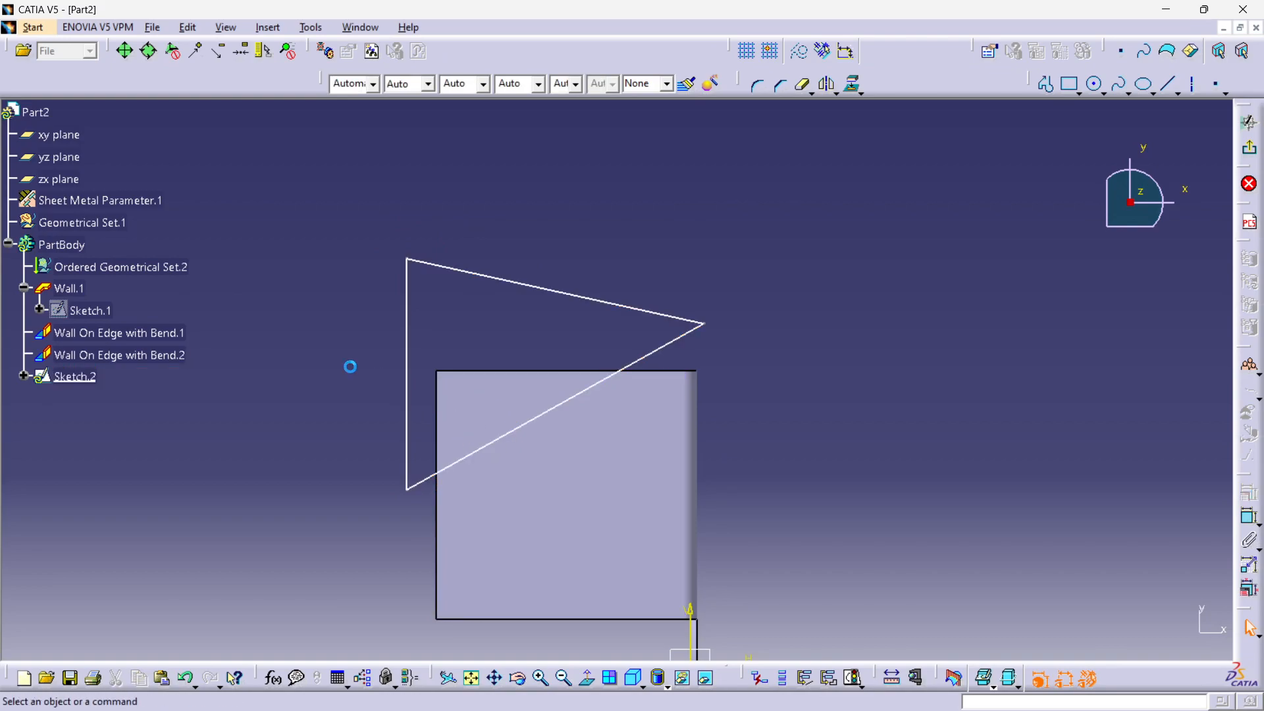
{"action": "left_click", "coordinate": [407, 381]}
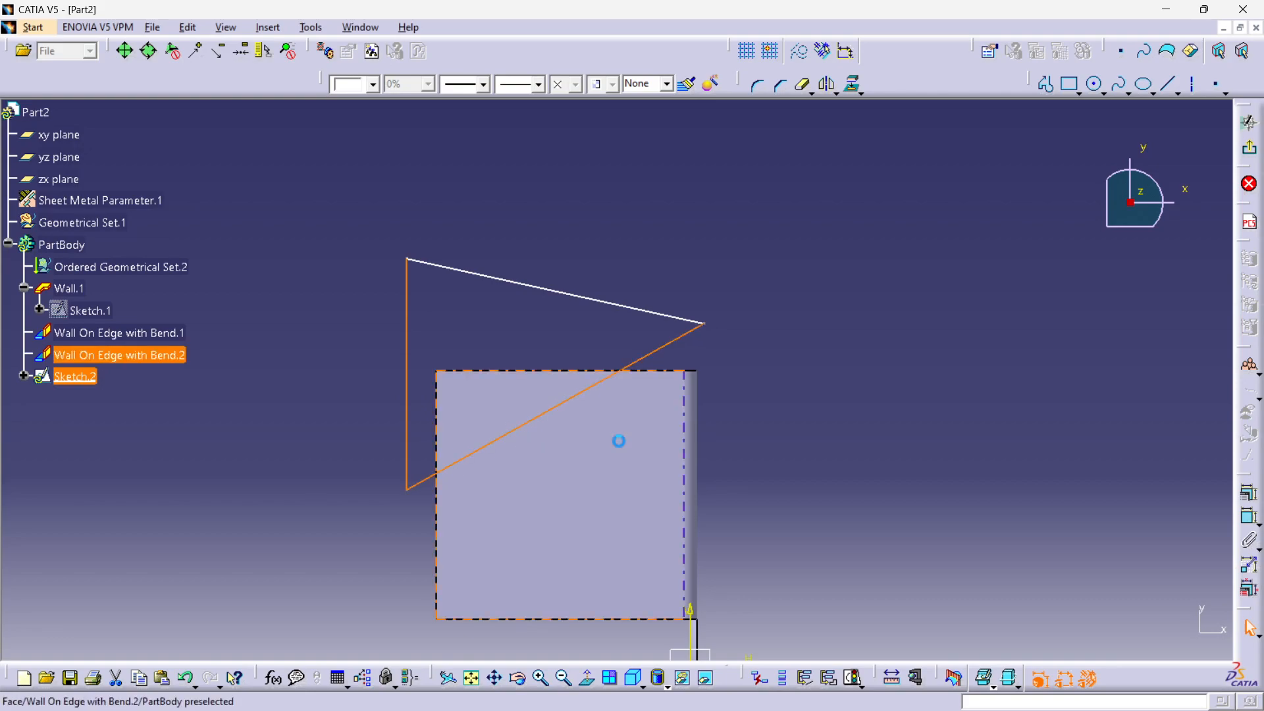
{"action": "left_click", "coordinate": [1250, 522]}
{"action": "left_click", "coordinate": [593, 217]}
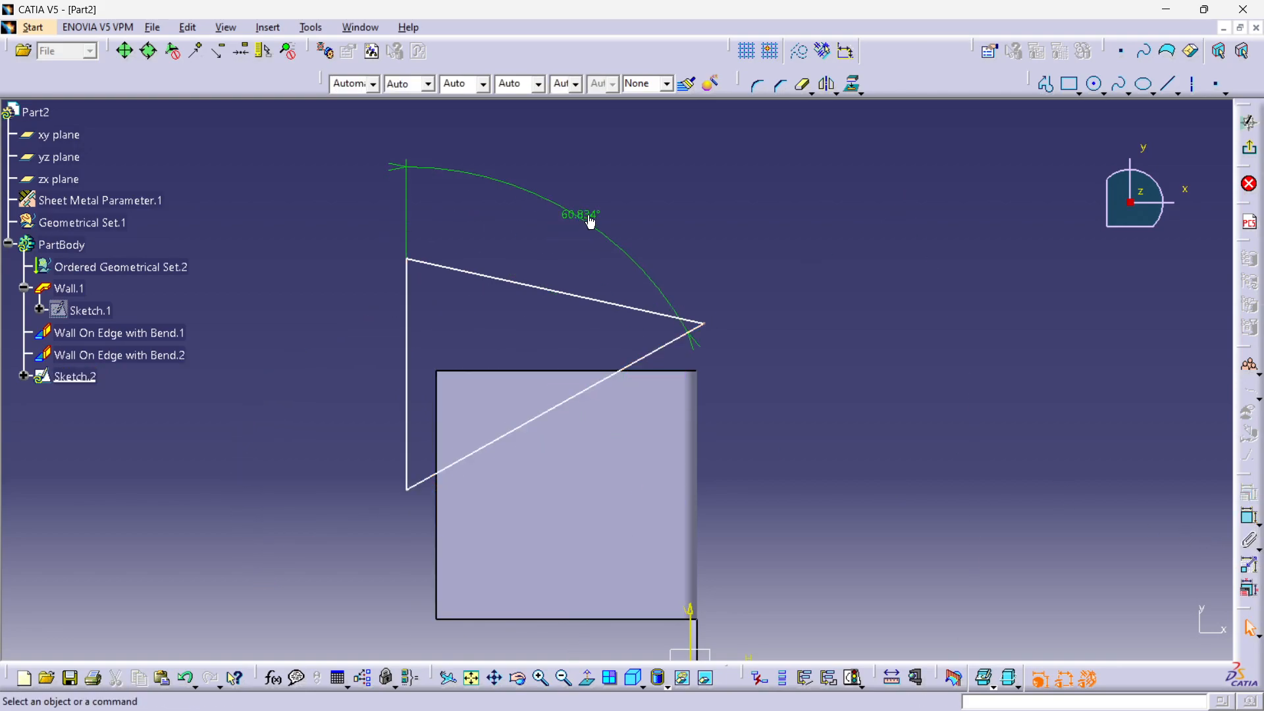
{"action": "double_click", "coordinate": [589, 222]}
{"action": "key", "text": "Return"}
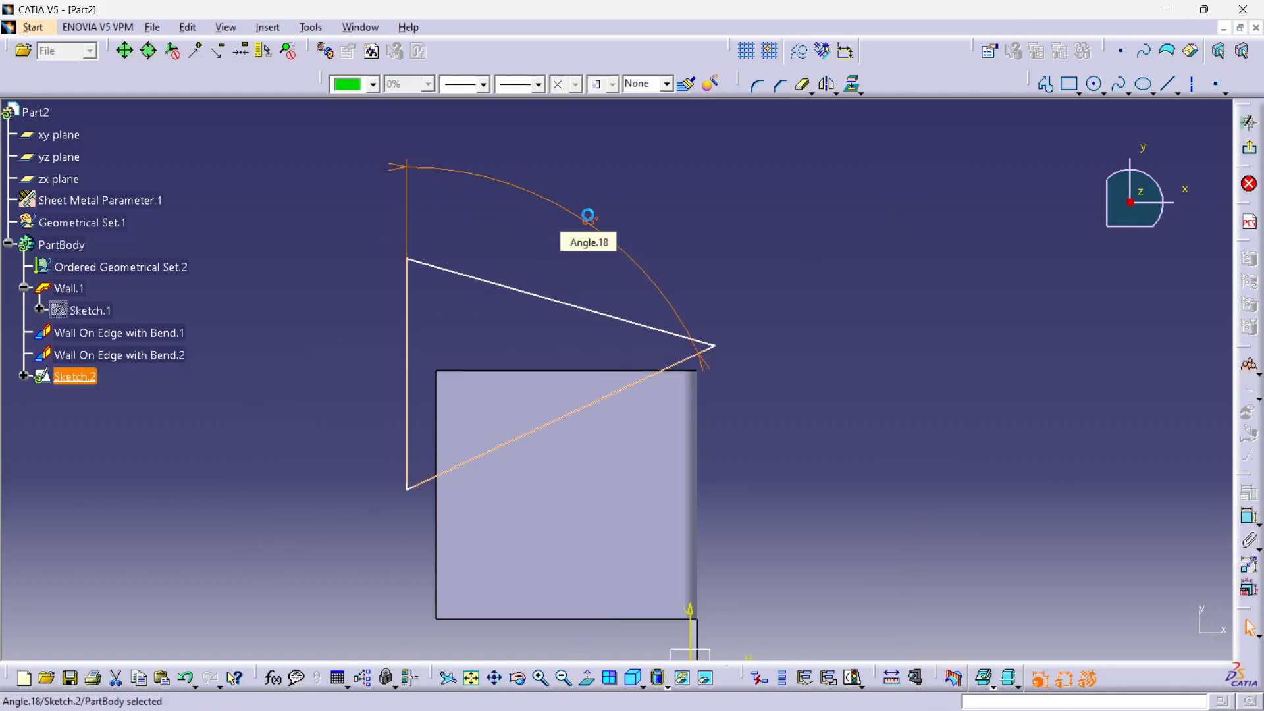
Step: Try to dimension the outer angle between the triangle's two slanted sides at 45°, and undo it
{"action": "left_click", "coordinate": [647, 328]}
{"action": "left_click", "coordinate": [661, 377], "text": "ctrl"}
{"action": "left_click", "coordinate": [1248, 519]}
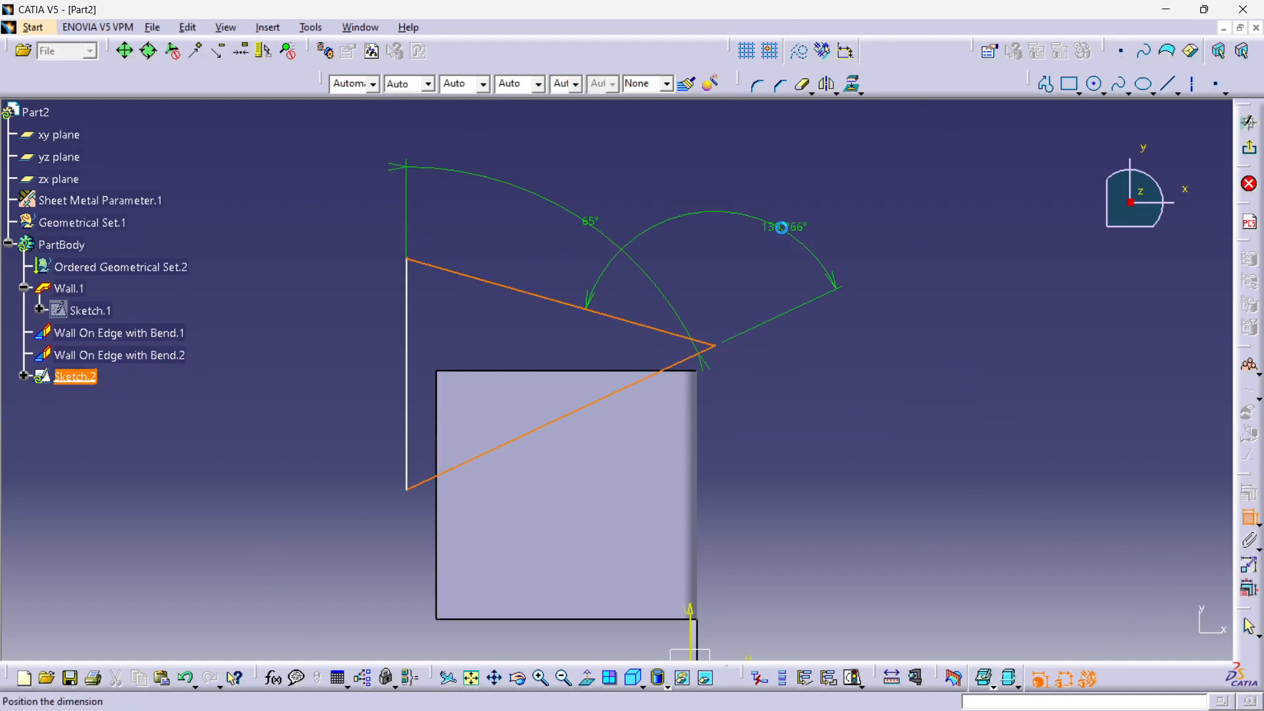
{"action": "left_click", "coordinate": [797, 209]}
{"action": "double_click", "coordinate": [801, 212]}
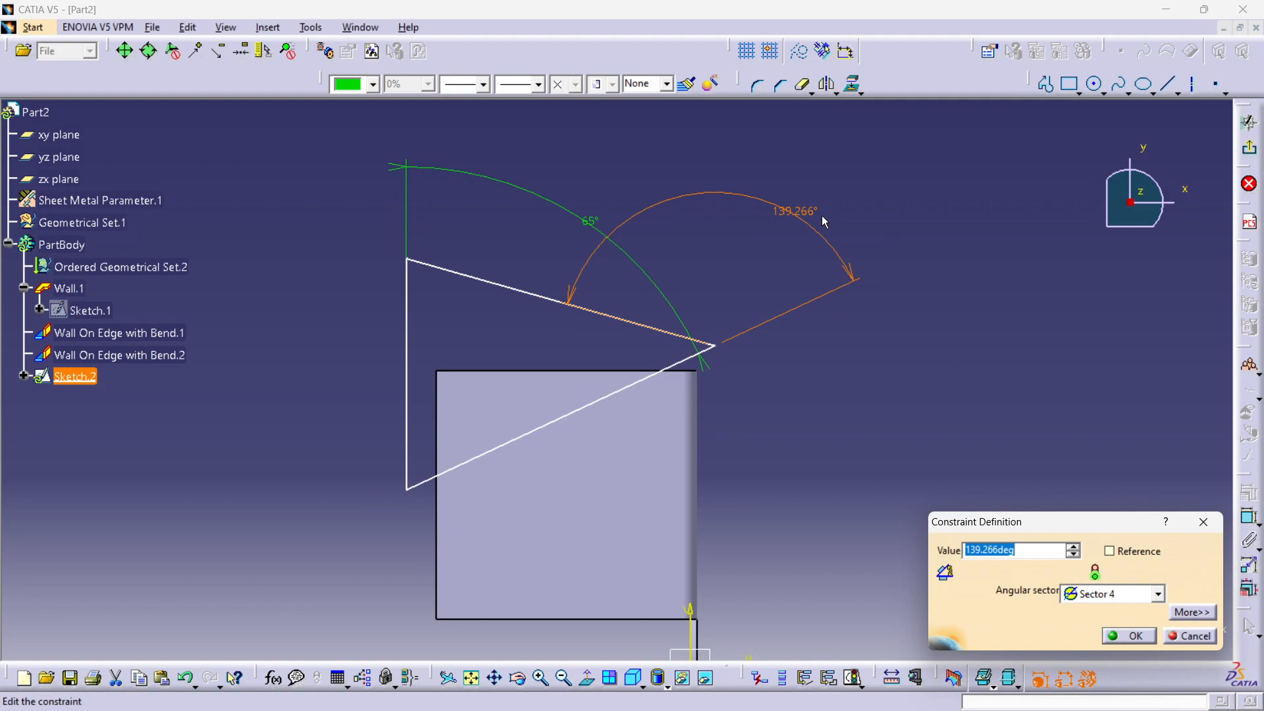
{"action": "type", "text": "45"}
{"action": "key", "text": "Return"}
{"action": "key", "text": "ctrl+z"}
{"action": "key", "text": "ctrl+z"}
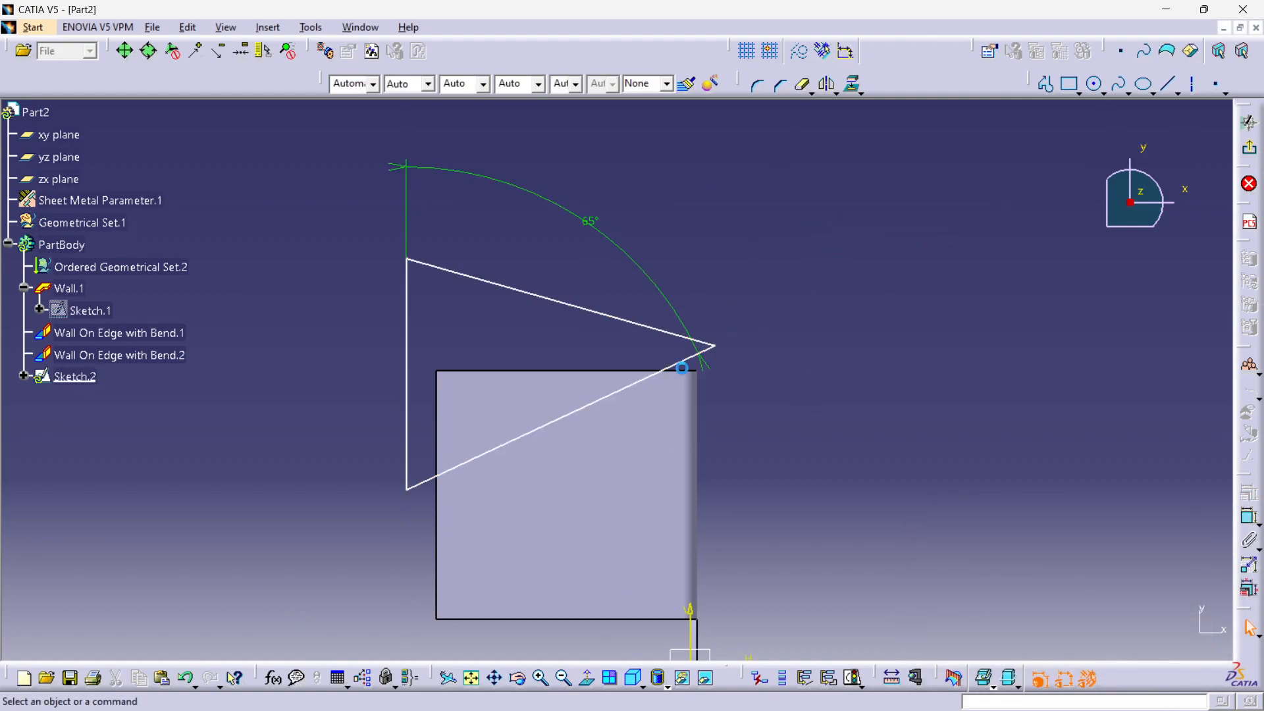
Step: Dimension the inner angle between the triangle's upper and lower slanted sides and set it to 45°
{"action": "left_click", "coordinate": [583, 313]}
{"action": "left_click", "coordinate": [592, 404], "text": "ctrl"}
{"action": "left_click", "coordinate": [1247, 521]}
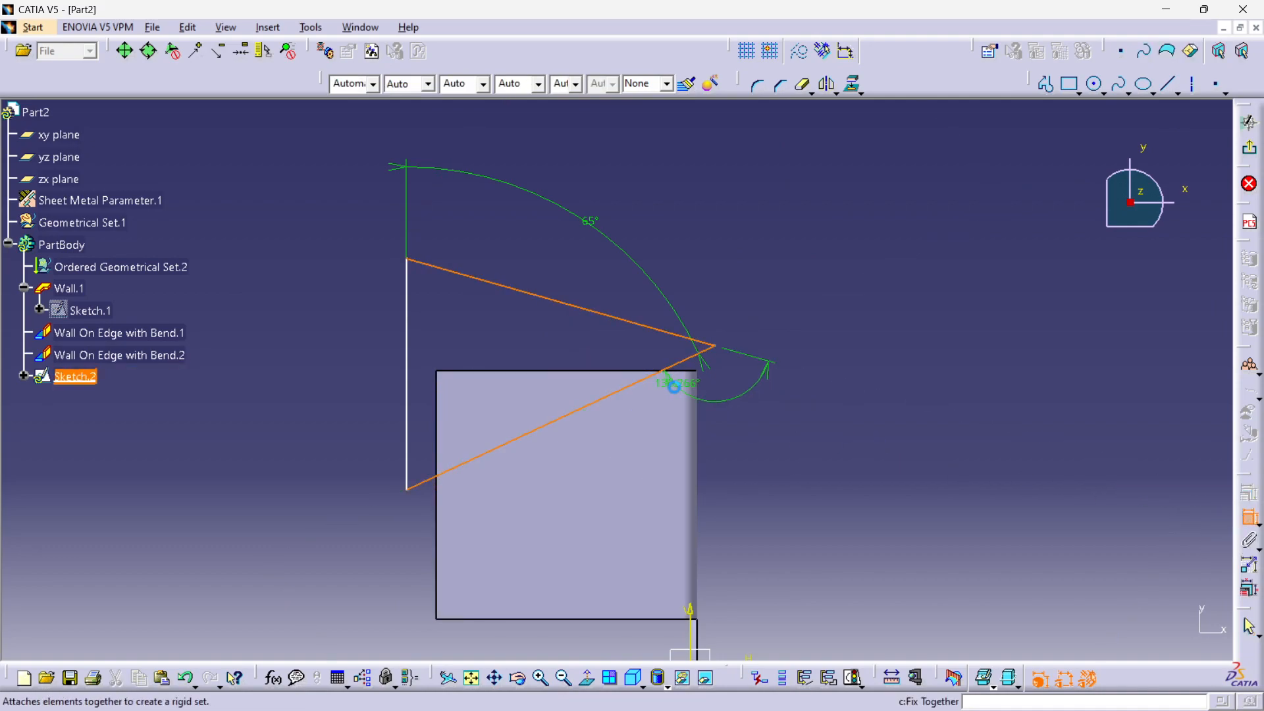
{"action": "left_click", "coordinate": [539, 347]}
{"action": "double_click", "coordinate": [540, 343]}
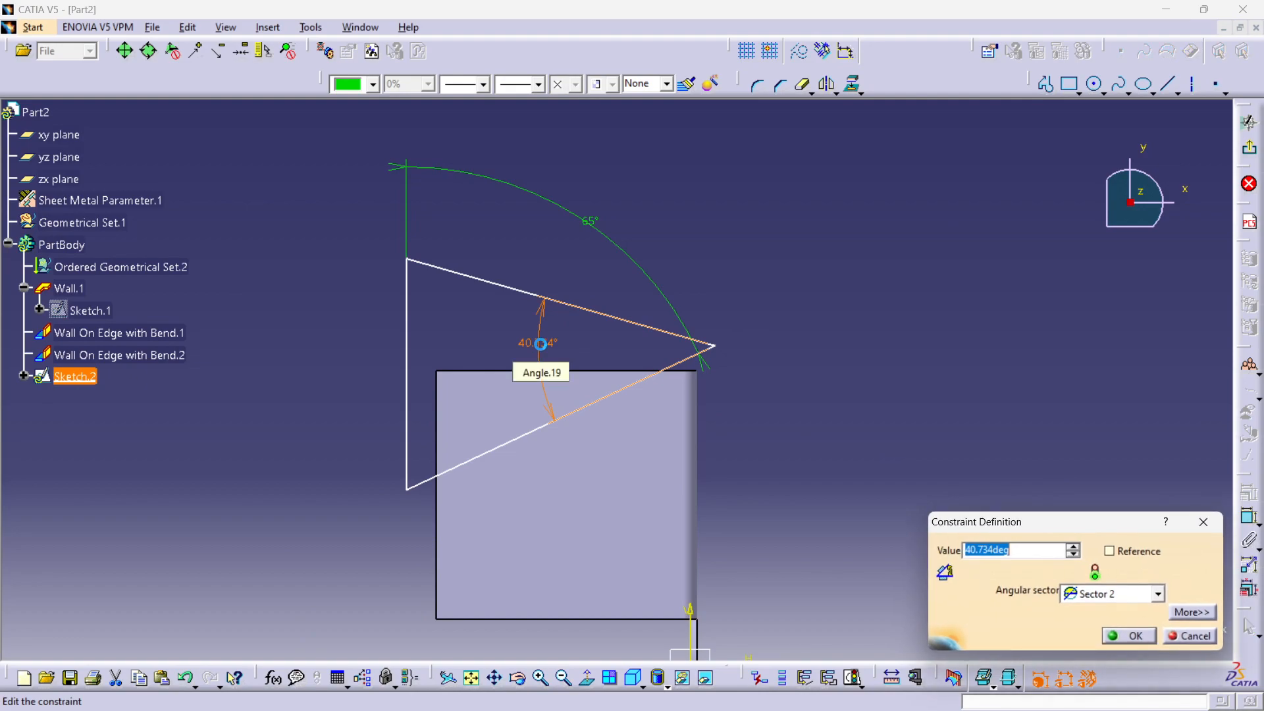
{"action": "type", "text": "45"}
{"action": "key", "text": "Return"}
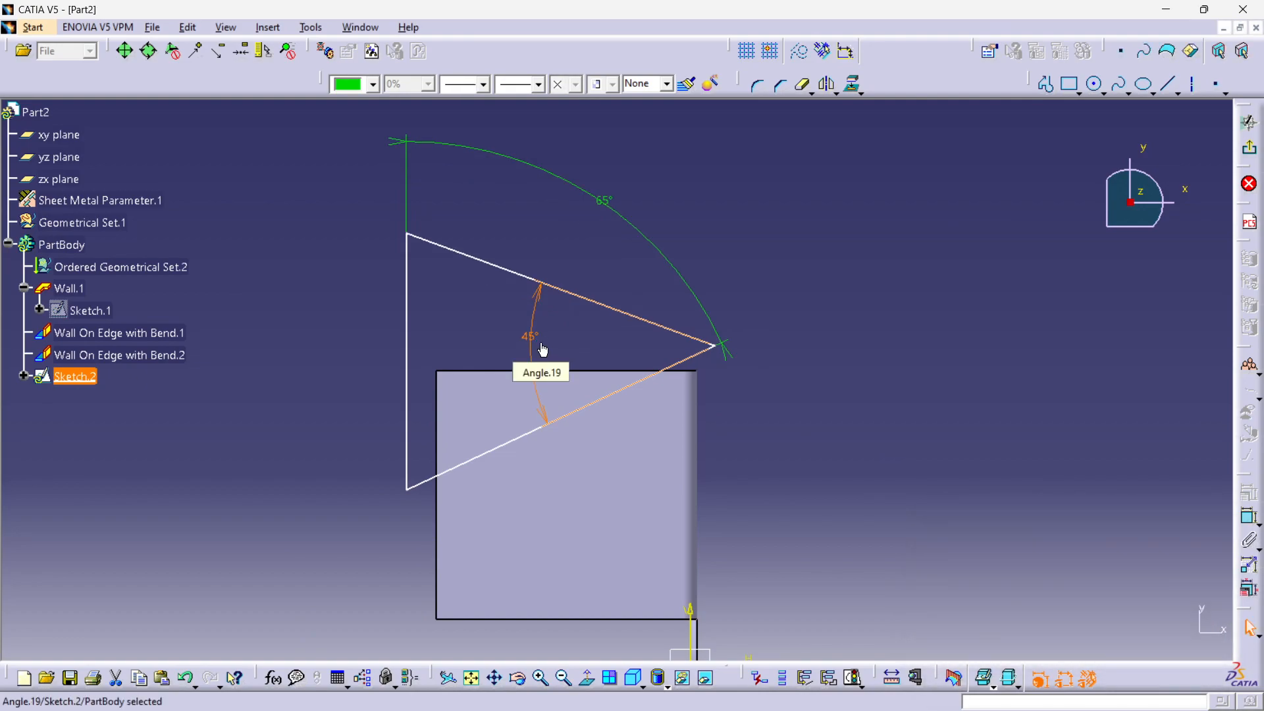
{"action": "left_click", "coordinate": [777, 315]}
Step: Switch to the reference part Wheel holder and examine the dimensions and projected edge of its triangular cut profile in Sketch.3
{"action": "middle_click_drag", "start_coordinate": [768, 367], "coordinate": [757, 468]}
{"action": "middle_click_drag", "start_coordinate": [662, 497], "coordinate": [618, 319]}
{"action": "mouse_move", "coordinate": [292, 276]}
{"action": "left_mouse_down"}
{"action": "mouse_move", "coordinate": [309, 276]}
{"action": "mouse_move", "coordinate": [272, 260]}
{"action": "left_mouse_up"}
{"action": "left_click", "coordinate": [369, 31]}
{"action": "left_click", "coordinate": [395, 129]}
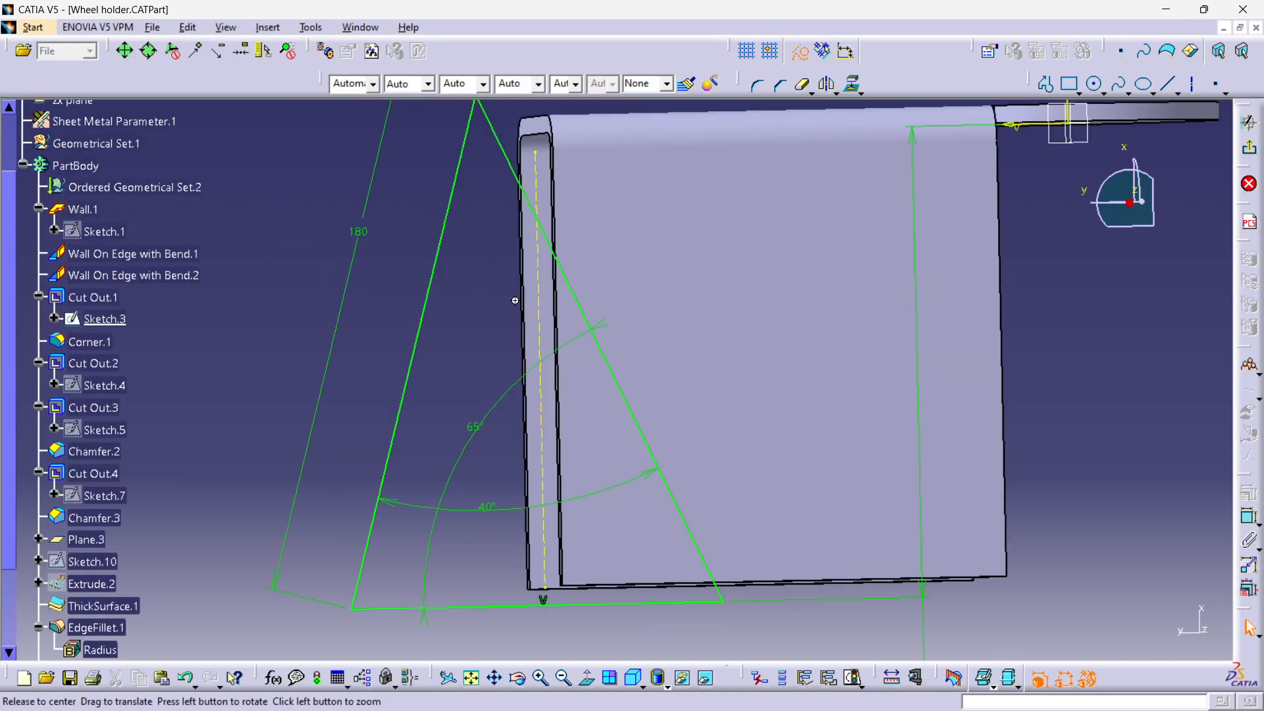
{"action": "middle_click_drag", "start_coordinate": [514, 299], "coordinate": [466, 372]}
{"action": "middle_click_drag", "start_coordinate": [781, 499], "coordinate": [534, 484]}
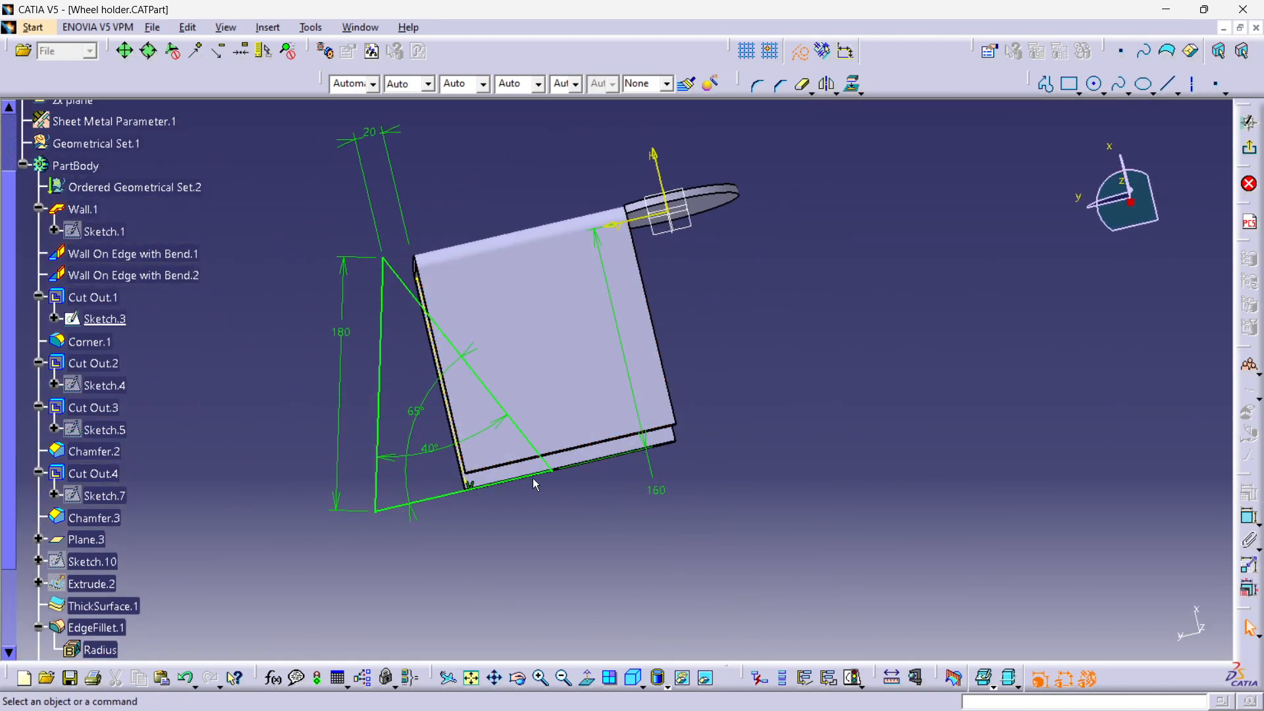
{"action": "left_click", "coordinate": [596, 359]}
{"action": "mouse_move", "coordinate": [596, 358]}
{"action": "middle_mouse_down"}
{"action": "mouse_move", "coordinate": [572, 376]}
{"action": "mouse_move", "coordinate": [570, 349]}
{"action": "middle_mouse_up"}
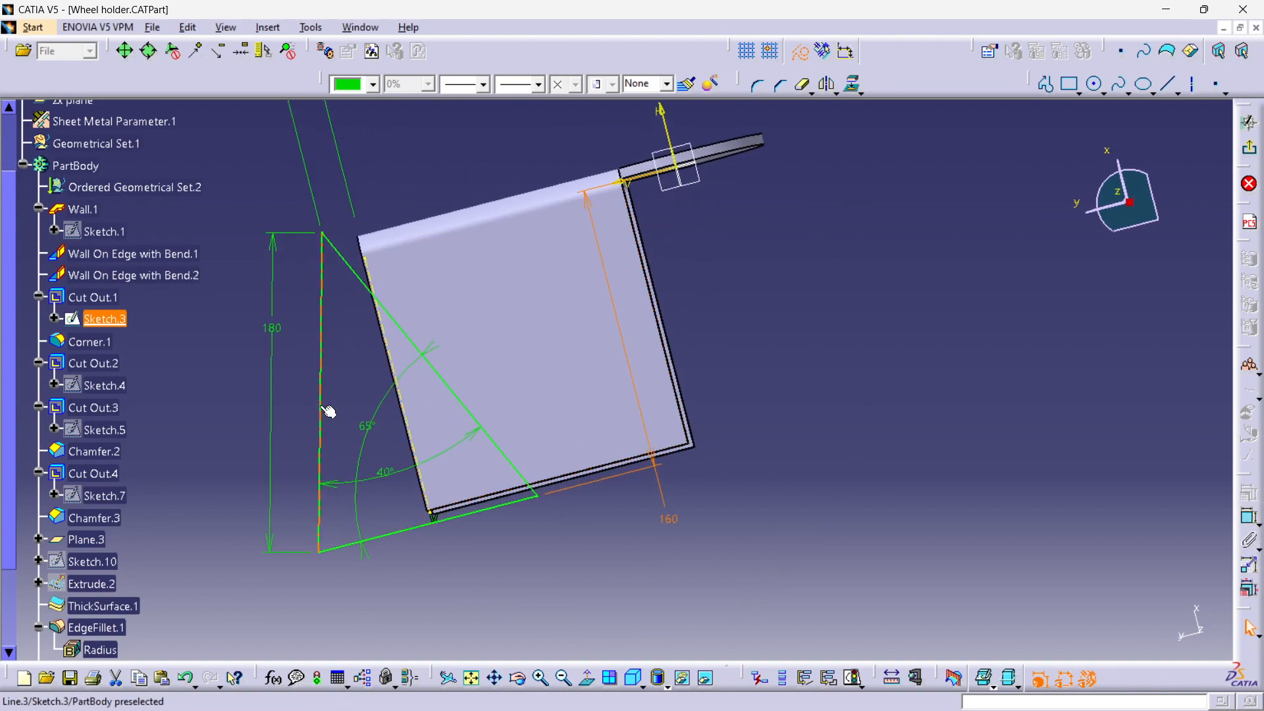
{"action": "mouse_move", "coordinate": [362, 272]}
{"action": "middle_mouse_down"}
{"action": "mouse_move", "coordinate": [356, 356]}
{"action": "mouse_move", "coordinate": [441, 267]}
{"action": "mouse_move", "coordinate": [347, 234]}
{"action": "middle_mouse_up"}
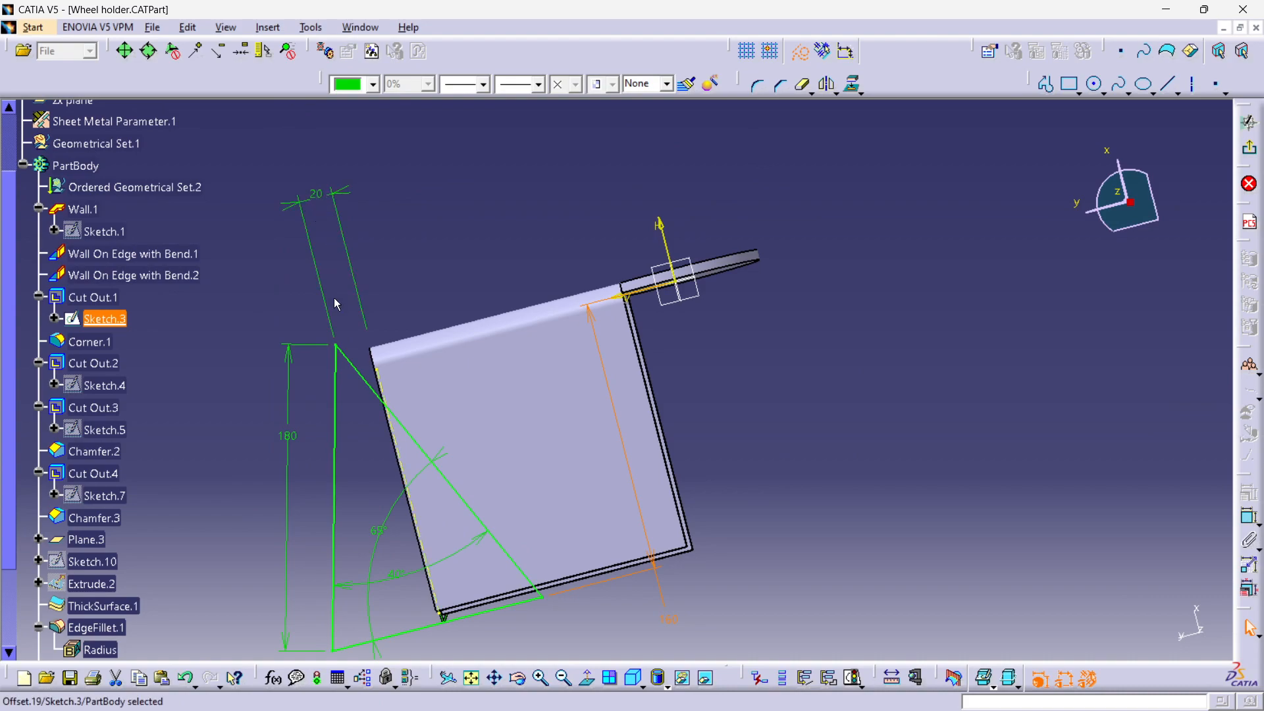
{"action": "left_click", "coordinate": [389, 419]}
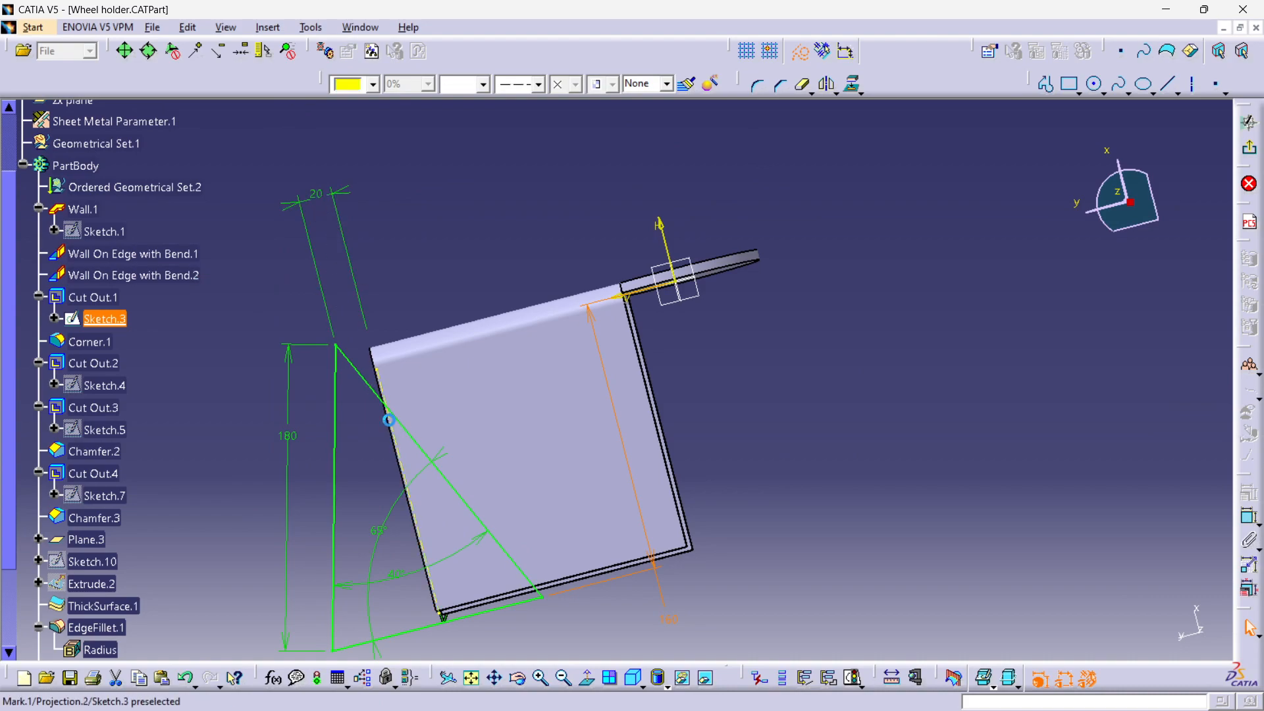
Step: Return to Part2, dimension the triangle's upper slanted side at 180 mm and shift the triangle closer to the wall
{"action": "left_click", "coordinate": [367, 27]}
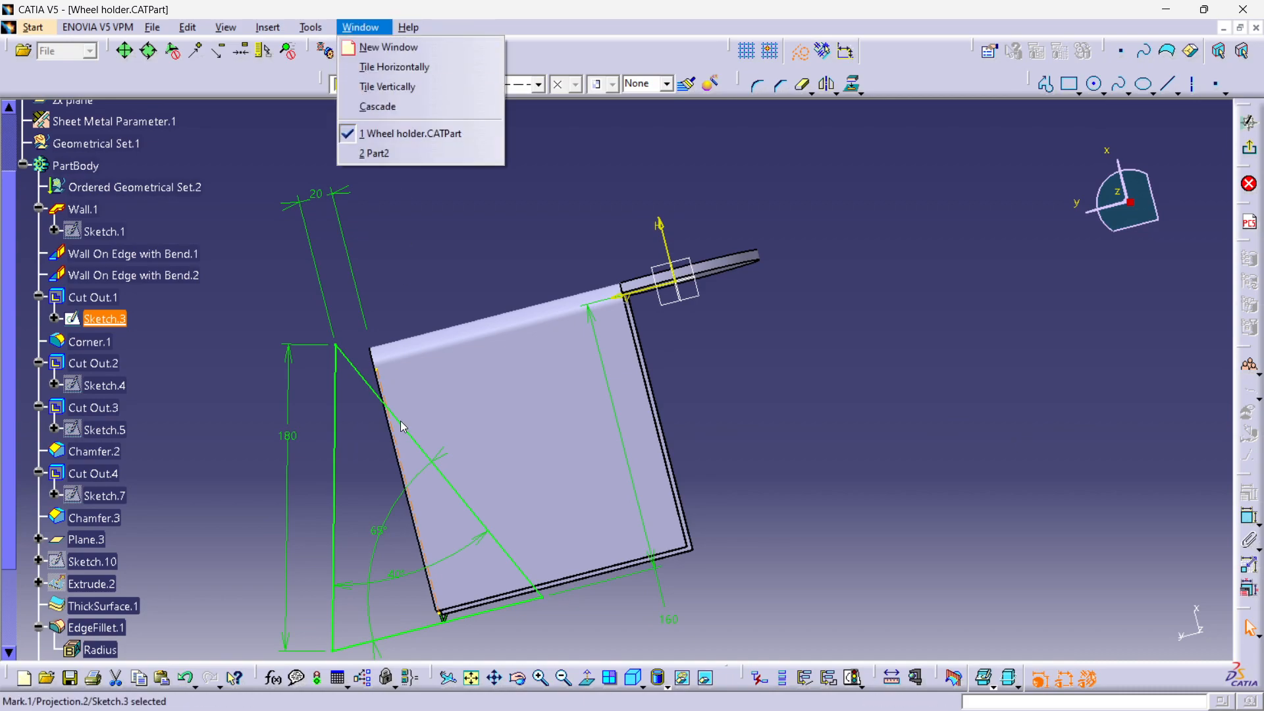
{"action": "left_click", "coordinate": [375, 153]}
{"action": "middle_click_drag", "start_coordinate": [549, 274], "coordinate": [542, 308]}
{"action": "left_click", "coordinate": [539, 264]}
{"action": "left_click", "coordinate": [1250, 516]}
{"action": "left_click", "coordinate": [587, 234]}
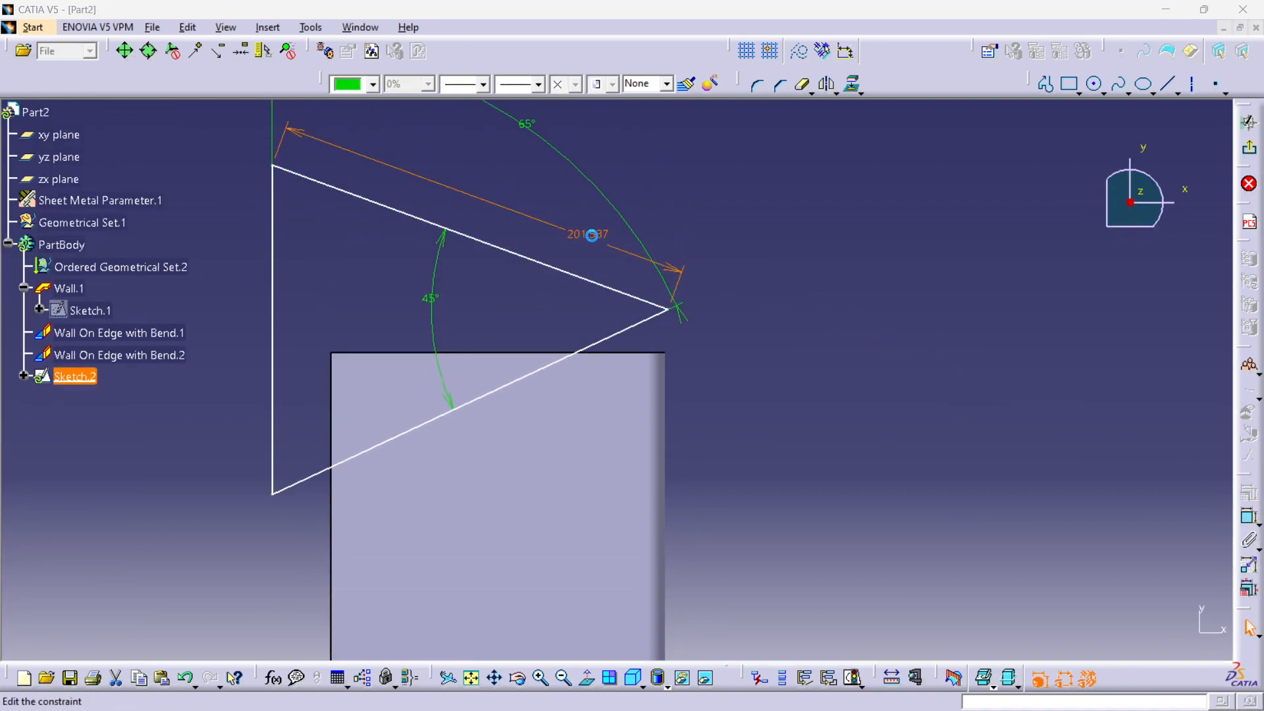
{"action": "double_click", "coordinate": [591, 234]}
{"action": "type", "text": "180"}
{"action": "key", "text": "Return"}
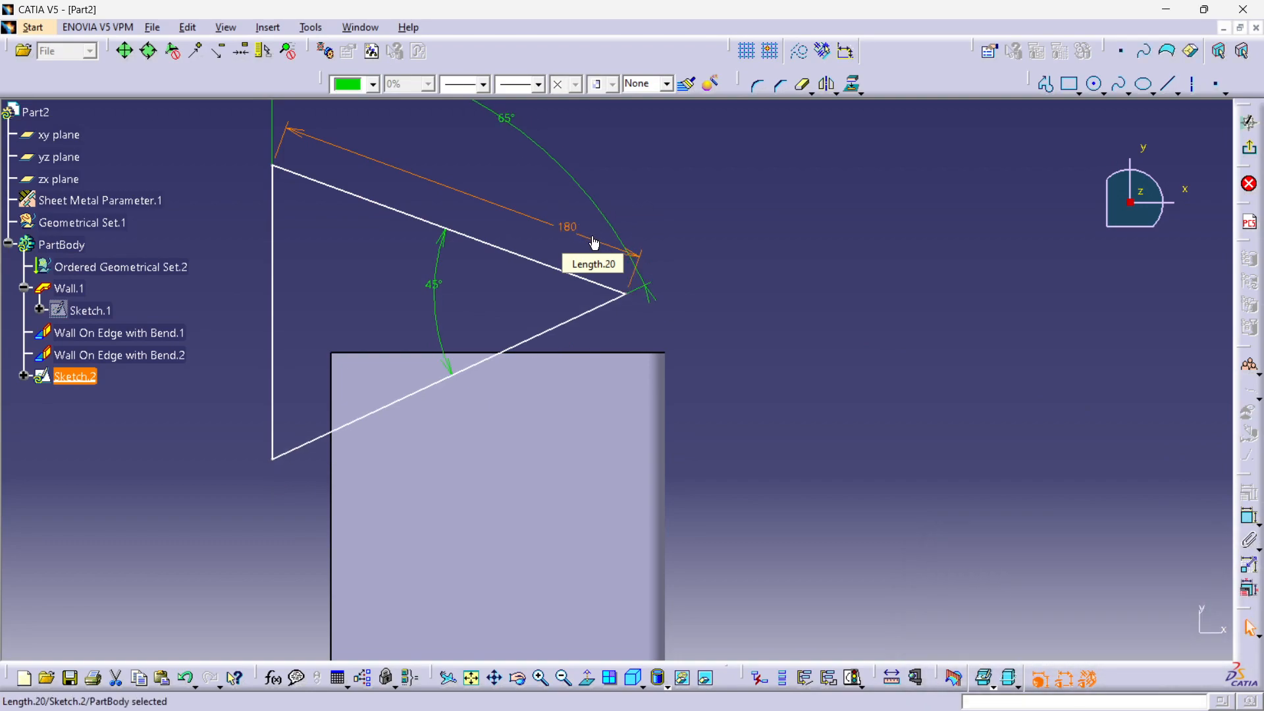
{"action": "left_click_drag", "start_coordinate": [428, 224], "coordinate": [456, 246]}
{"action": "left_click", "coordinate": [494, 237]}
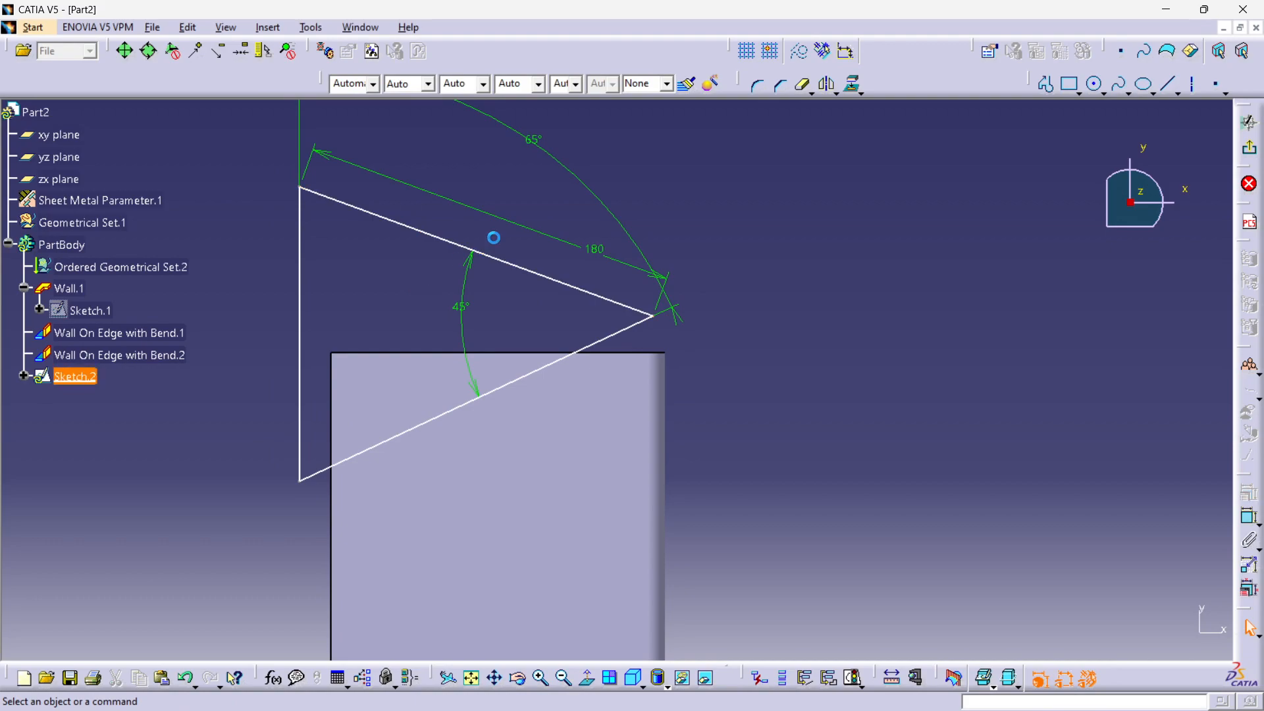
Step: Project the side wall's upper edge into the sketch and convert the projected line to a construction element
{"action": "left_click", "coordinate": [862, 94]}
{"action": "left_click", "coordinate": [852, 83]}
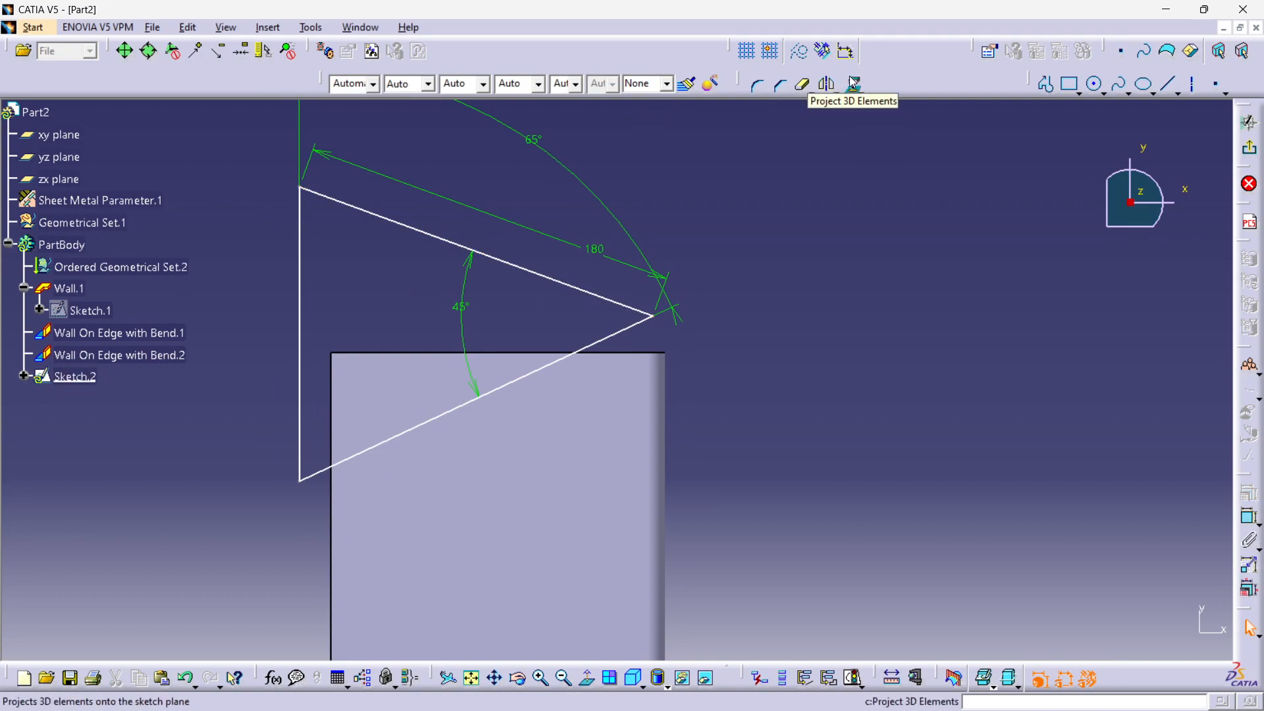
{"action": "left_click", "coordinate": [499, 360]}
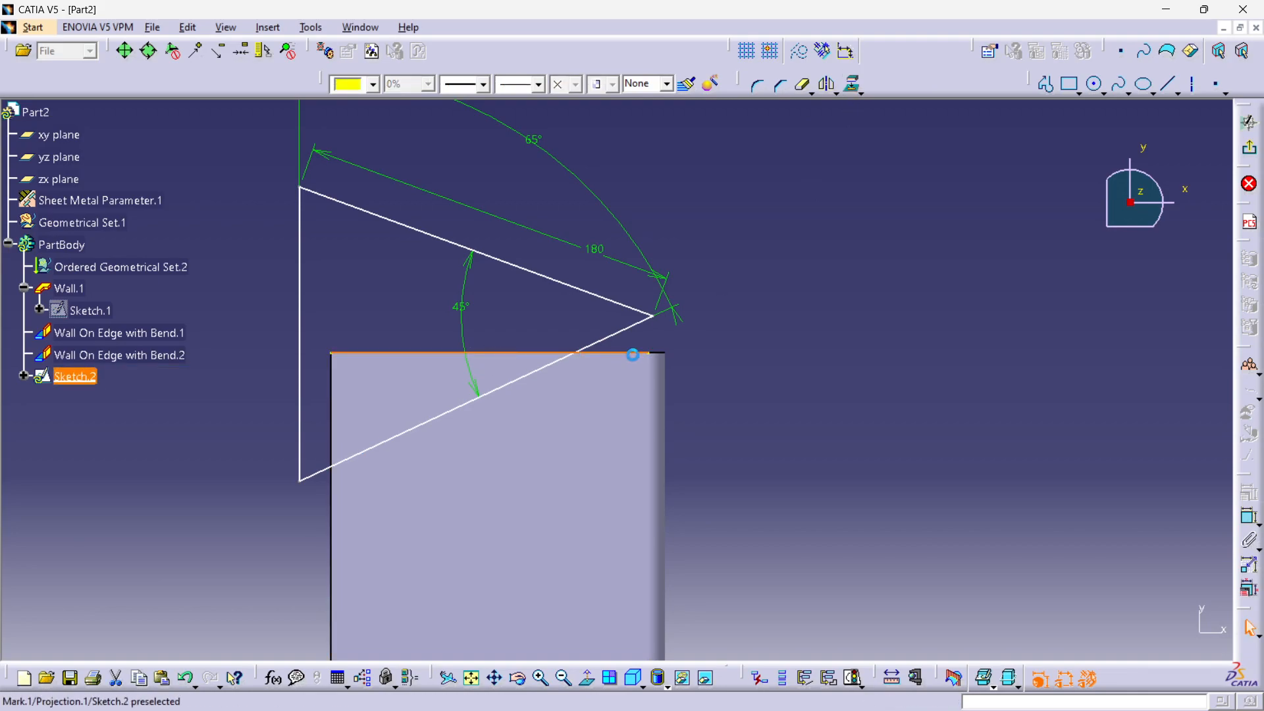
{"action": "left_click", "coordinate": [435, 355]}
{"action": "left_click", "coordinate": [809, 56]}
{"action": "mouse_move", "coordinate": [482, 323]}
{"action": "middle_mouse_down"}
{"action": "mouse_move", "coordinate": [477, 354]}
{"action": "mouse_move", "coordinate": [482, 317]}
{"action": "middle_mouse_up"}
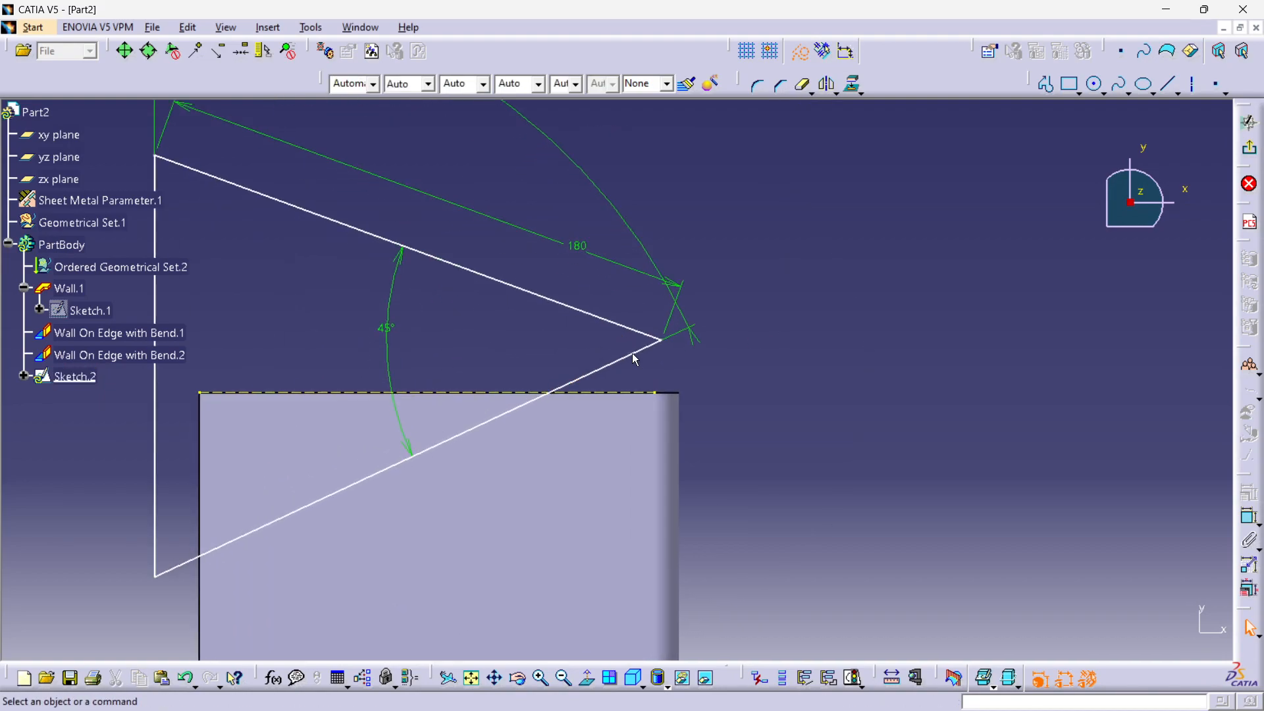
Step: Dimension the offset between the tip where the slanted sides meet and the projected wall edge, and set it to 20 mm
{"action": "left_click", "coordinate": [664, 341]}
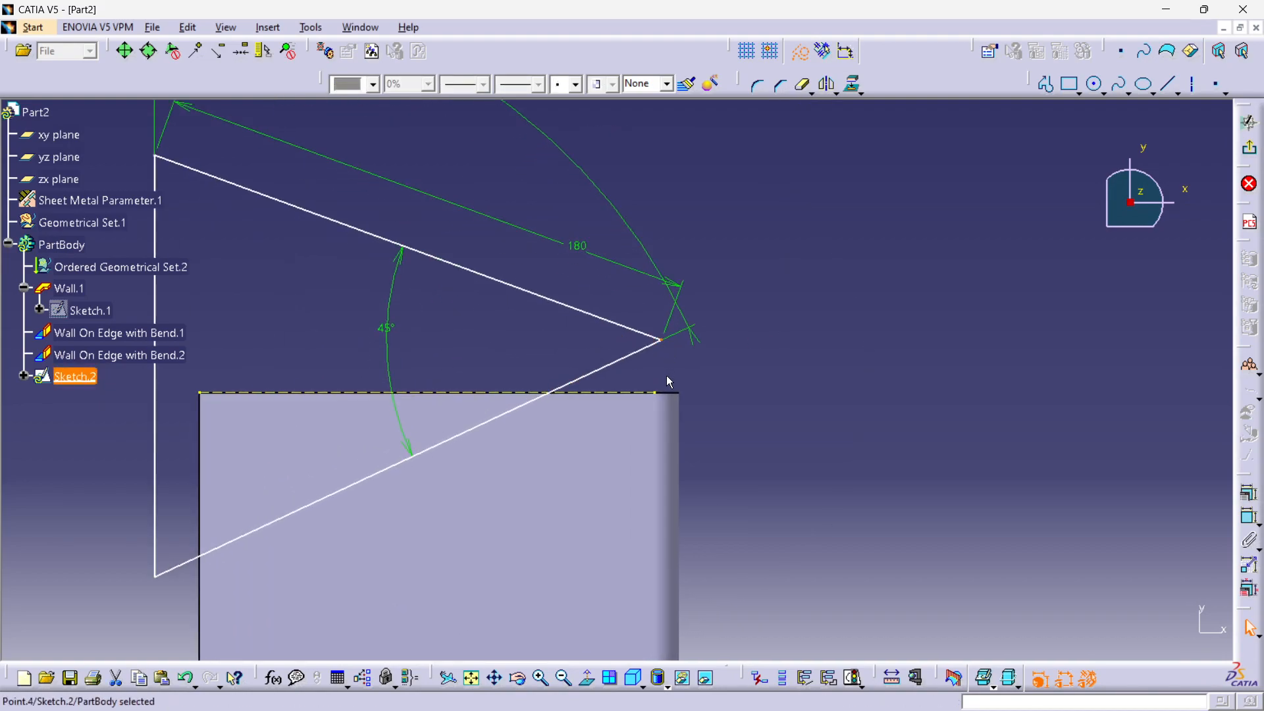
{"action": "left_click", "coordinate": [634, 392], "text": "ctrl"}
{"action": "left_click", "coordinate": [1253, 522]}
{"action": "left_click", "coordinate": [908, 361]}
{"action": "double_click", "coordinate": [906, 368]}
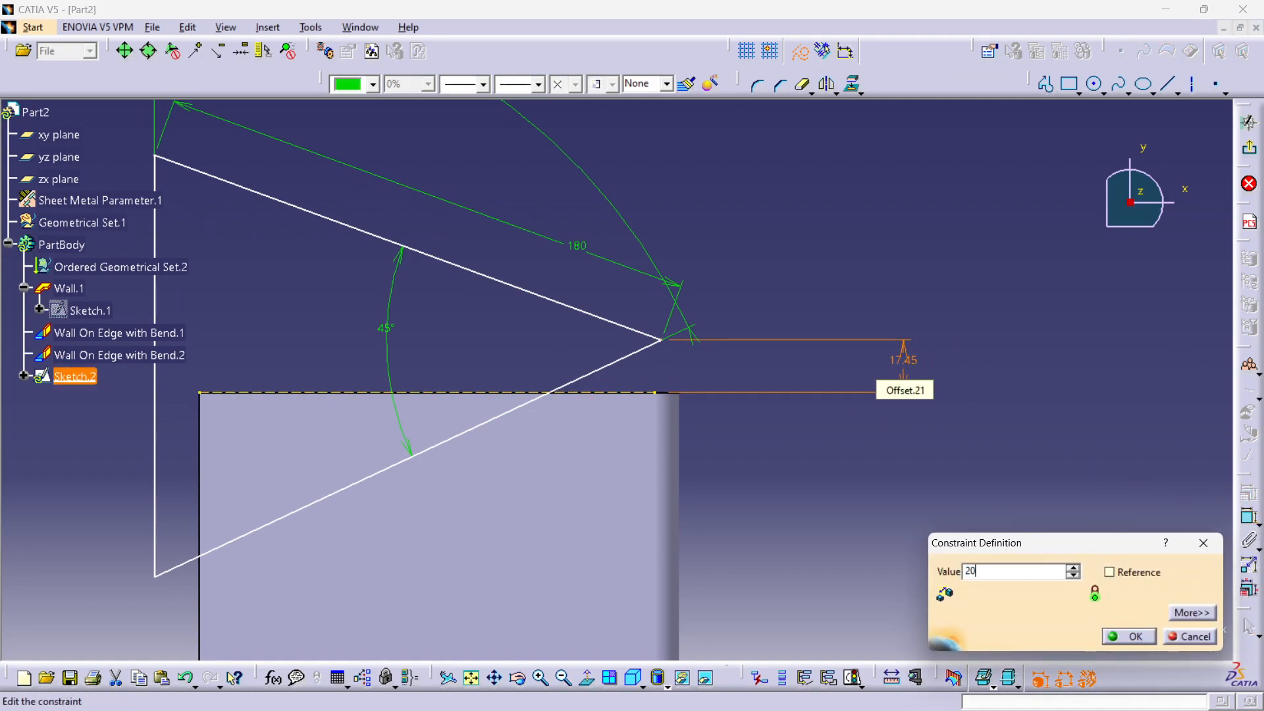
{"action": "type", "text": "20"}
{"action": "key", "text": "Return"}
{"action": "left_click", "coordinate": [731, 395]}
Step: Dimension the distance between the triangle's vertical side and the sketch's vertical axis and set it to 160 mm
{"action": "middle_click_drag", "start_coordinate": [709, 350], "coordinate": [631, 408]}
{"action": "middle_click_drag", "start_coordinate": [626, 405], "coordinate": [783, 331]}
{"action": "left_click", "coordinate": [546, 361]}
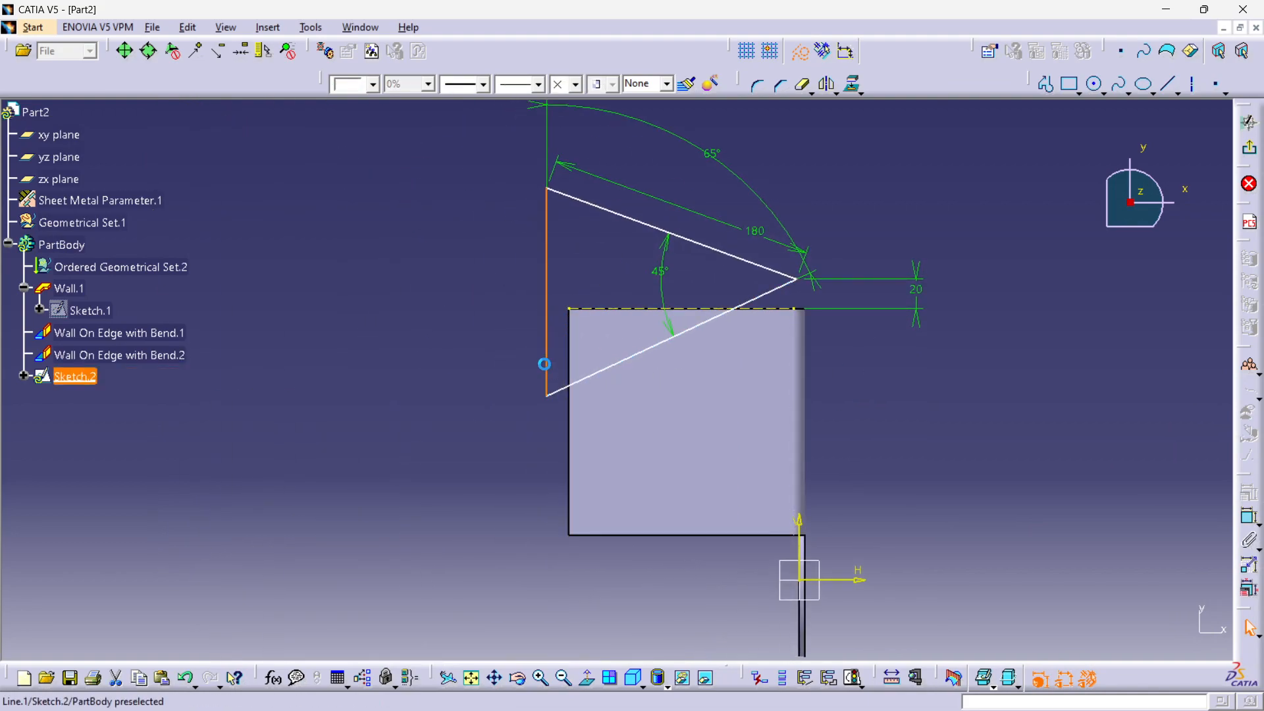
{"action": "left_click", "coordinate": [800, 522], "text": "ctrl"}
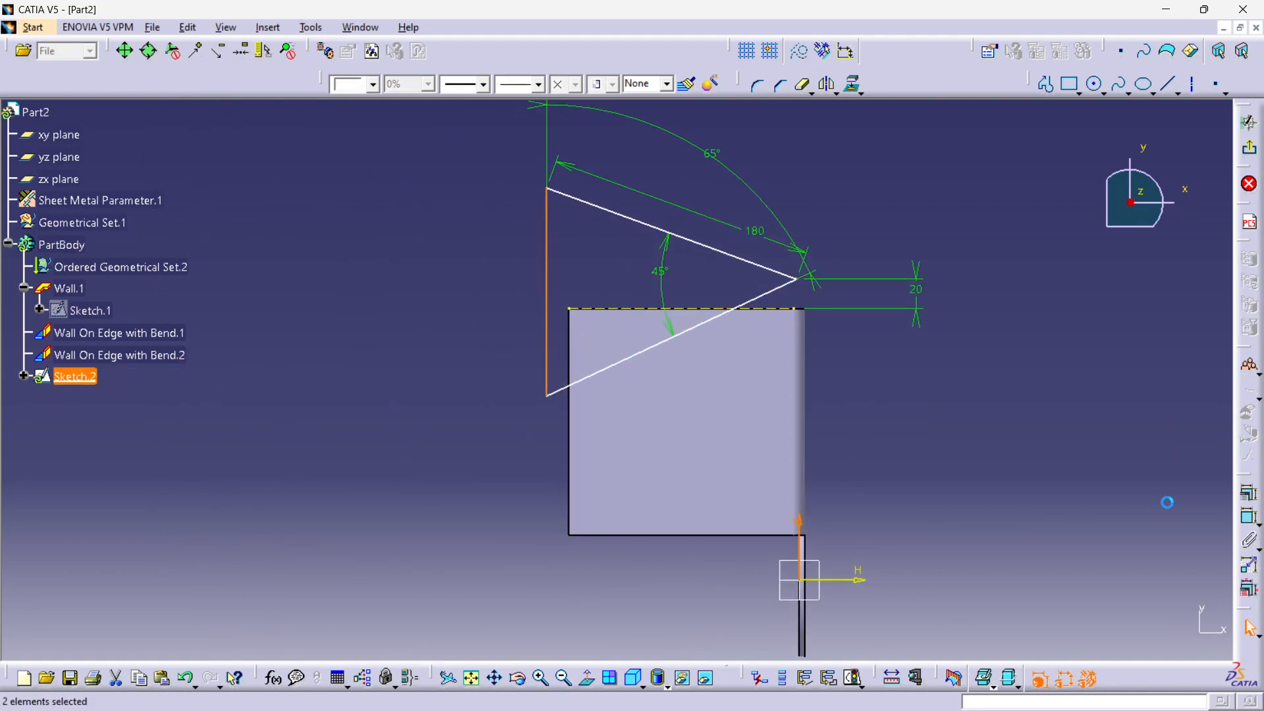
{"action": "left_click", "coordinate": [1249, 522]}
{"action": "left_click", "coordinate": [801, 578]}
{"action": "double_click", "coordinate": [804, 573]}
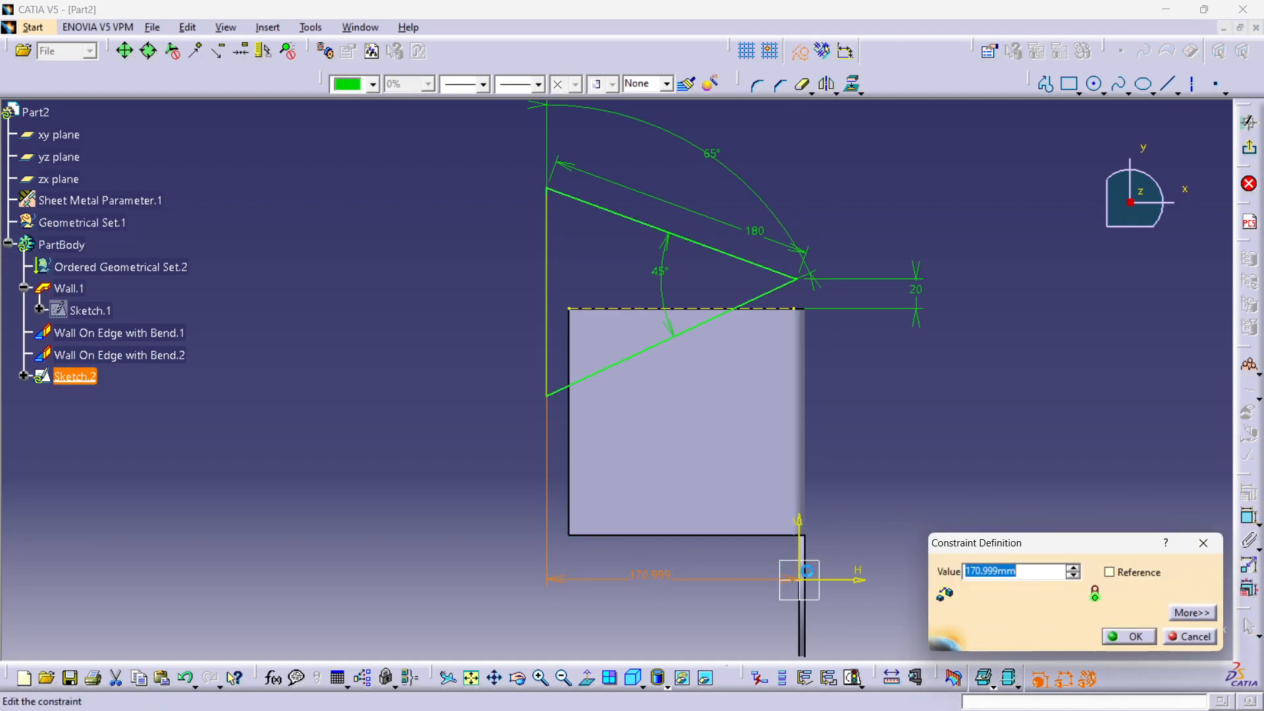
{"action": "key", "text": "Return"}
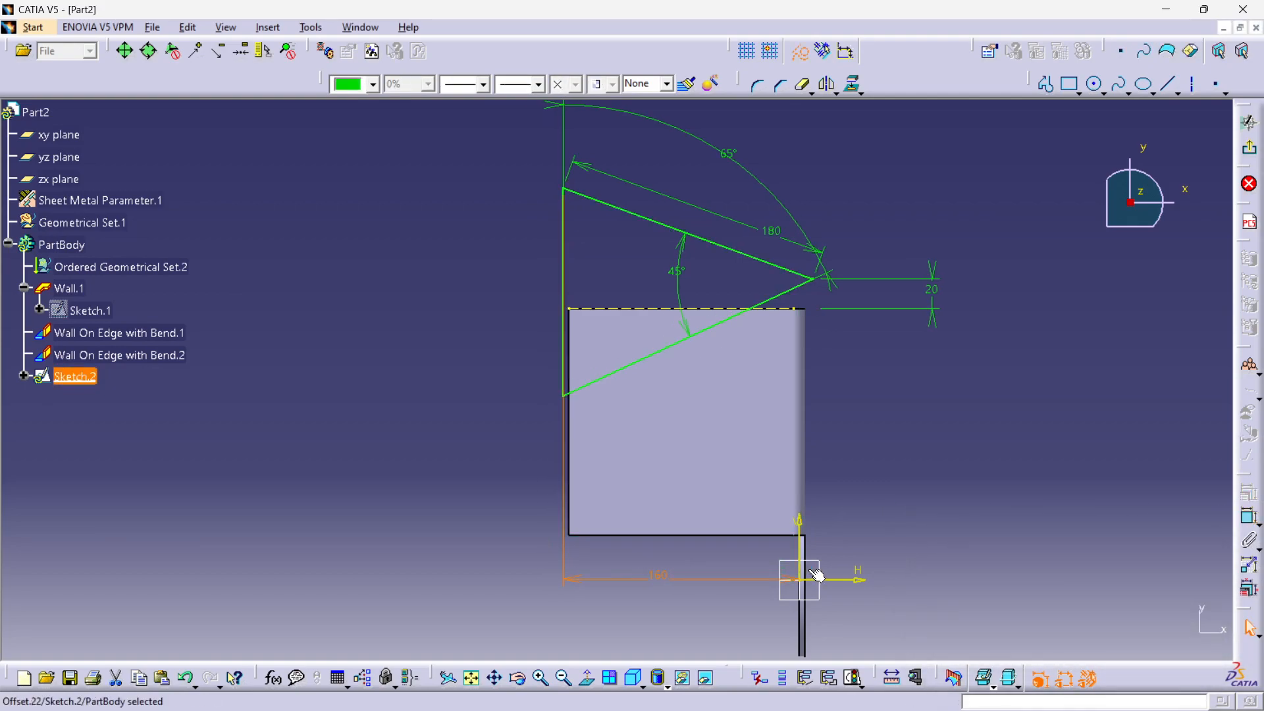
{"action": "left_click", "coordinate": [821, 533]}
Step: Exit the sketch and cut the side walls with the triangular profile using a Sheetmetal standard cut-out up to next
{"action": "mouse_move", "coordinate": [863, 471]}
{"action": "middle_mouse_down"}
{"action": "mouse_move", "coordinate": [727, 503]}
{"action": "mouse_move", "coordinate": [728, 422]}
{"action": "mouse_move", "coordinate": [754, 511]}
{"action": "mouse_move", "coordinate": [762, 361]}
{"action": "middle_mouse_up"}
{"action": "left_click", "coordinate": [730, 510]}
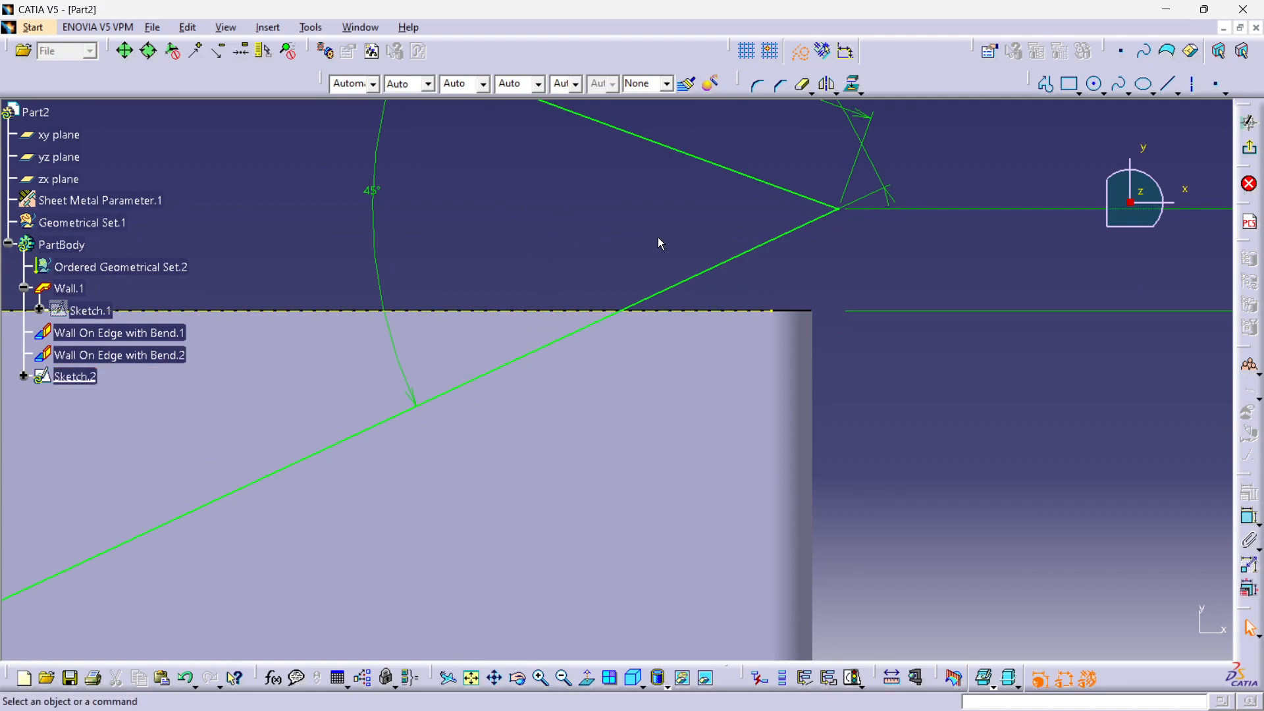
{"action": "middle_click_drag", "start_coordinate": [635, 223], "coordinate": [716, 327]}
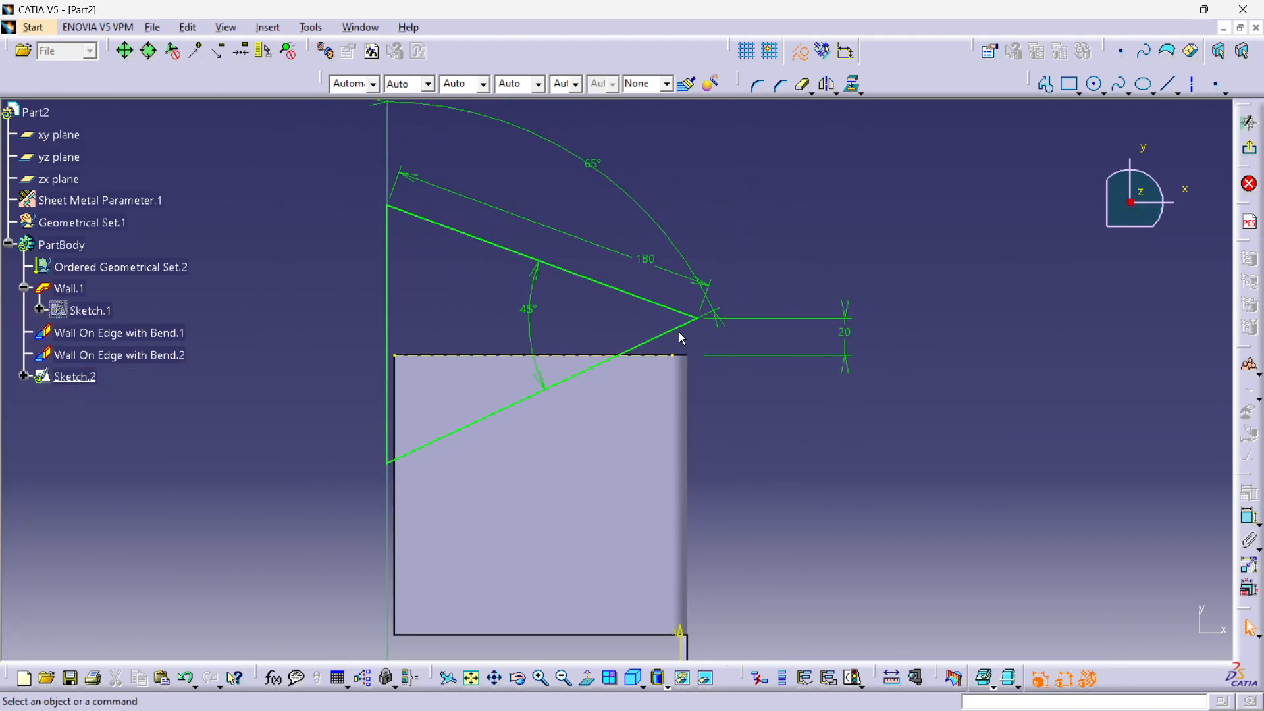
{"action": "middle_click_drag", "start_coordinate": [303, 291], "coordinate": [303, 300]}
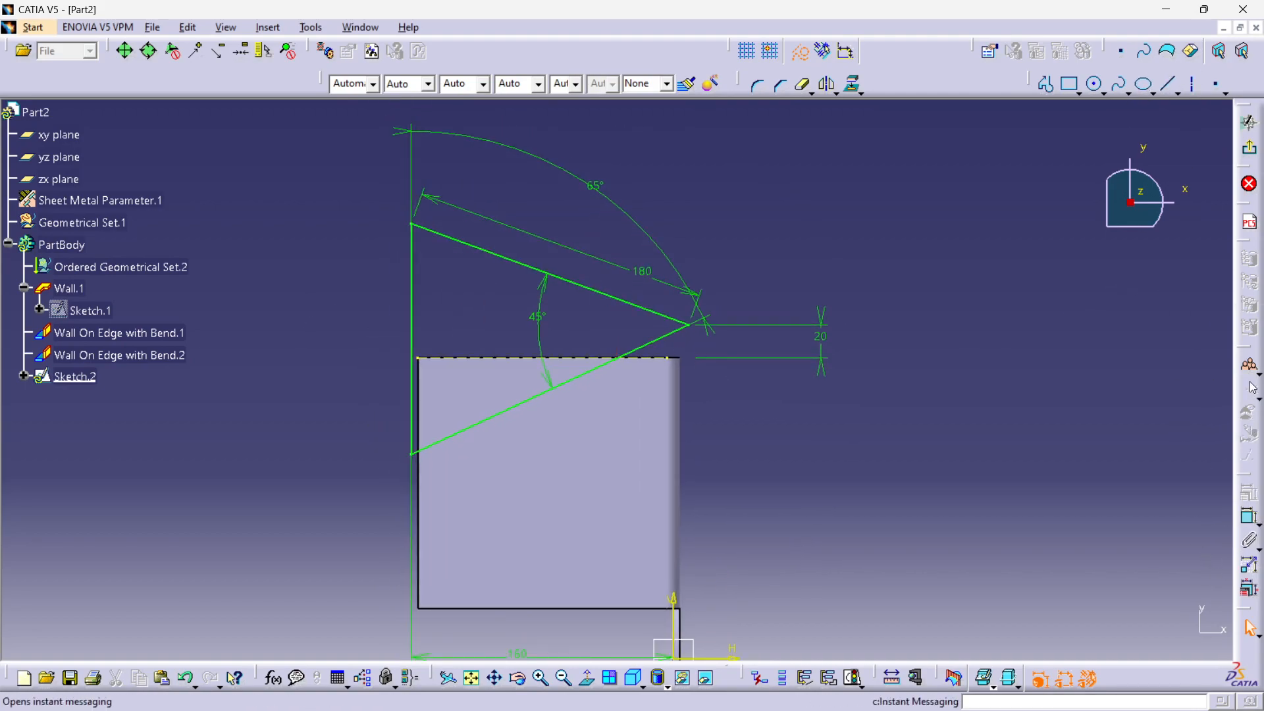
{"action": "left_click", "coordinate": [1247, 115]}
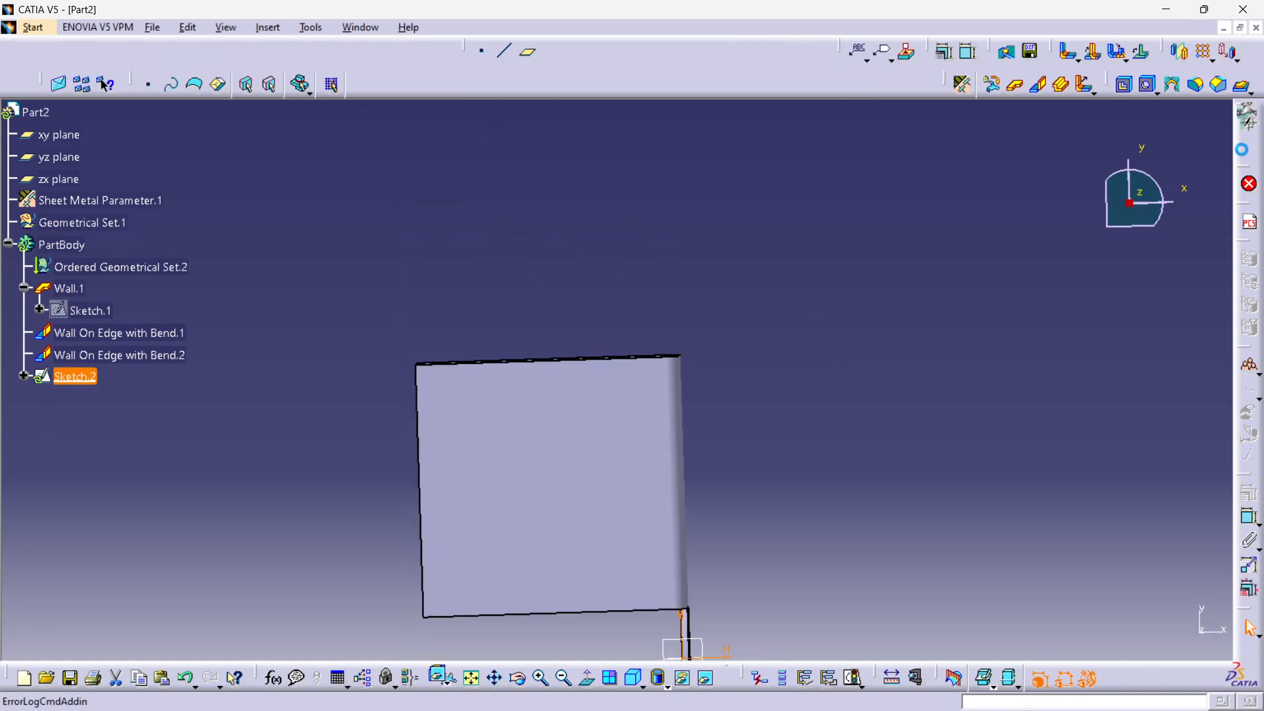
{"action": "middle_click_drag", "start_coordinate": [880, 390], "coordinate": [754, 318]}
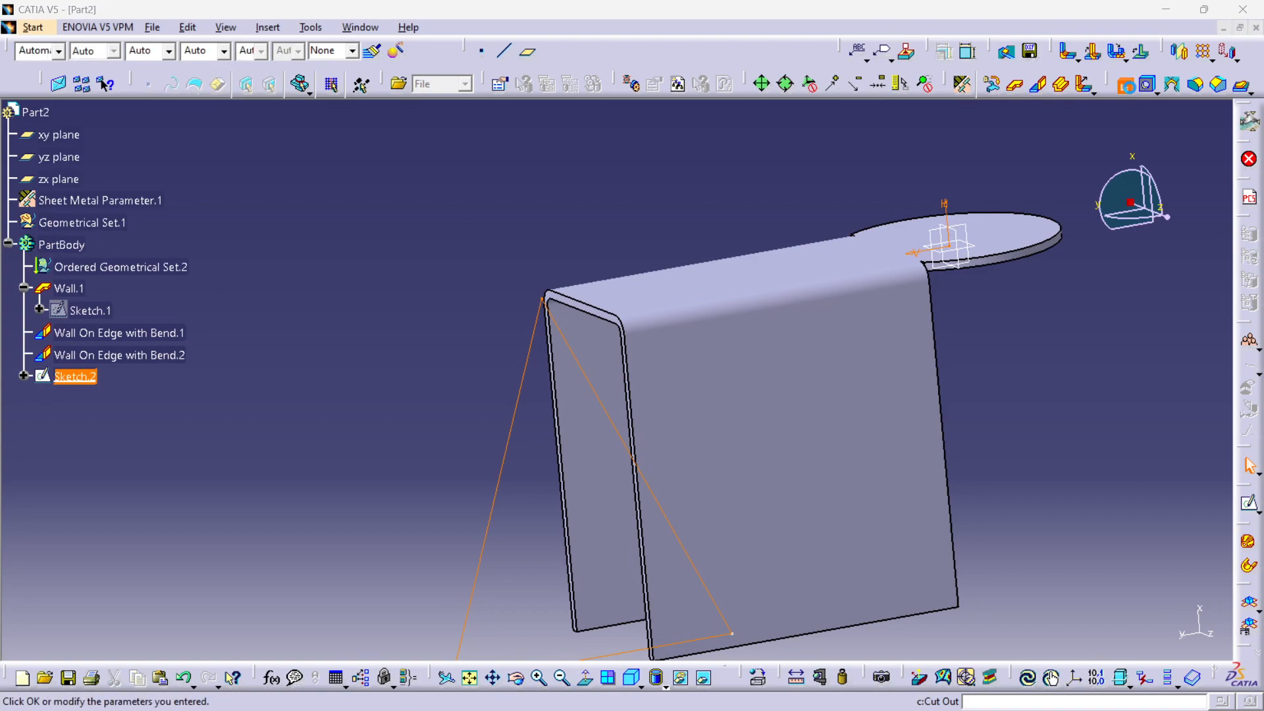
{"action": "middle_click_drag", "start_coordinate": [431, 274], "coordinate": [544, 313]}
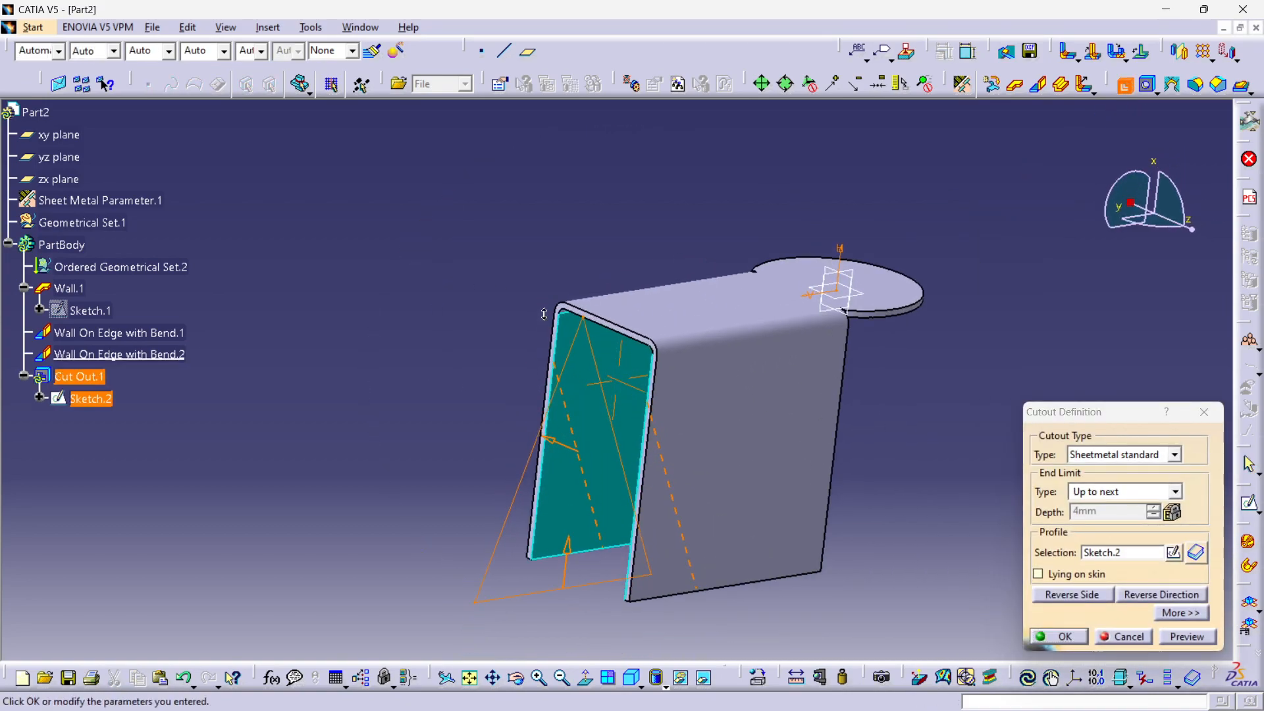
{"action": "left_click", "coordinate": [1176, 638]}
{"action": "middle_click_drag", "start_coordinate": [737, 421], "coordinate": [637, 360]}
{"action": "left_click", "coordinate": [1066, 641]}
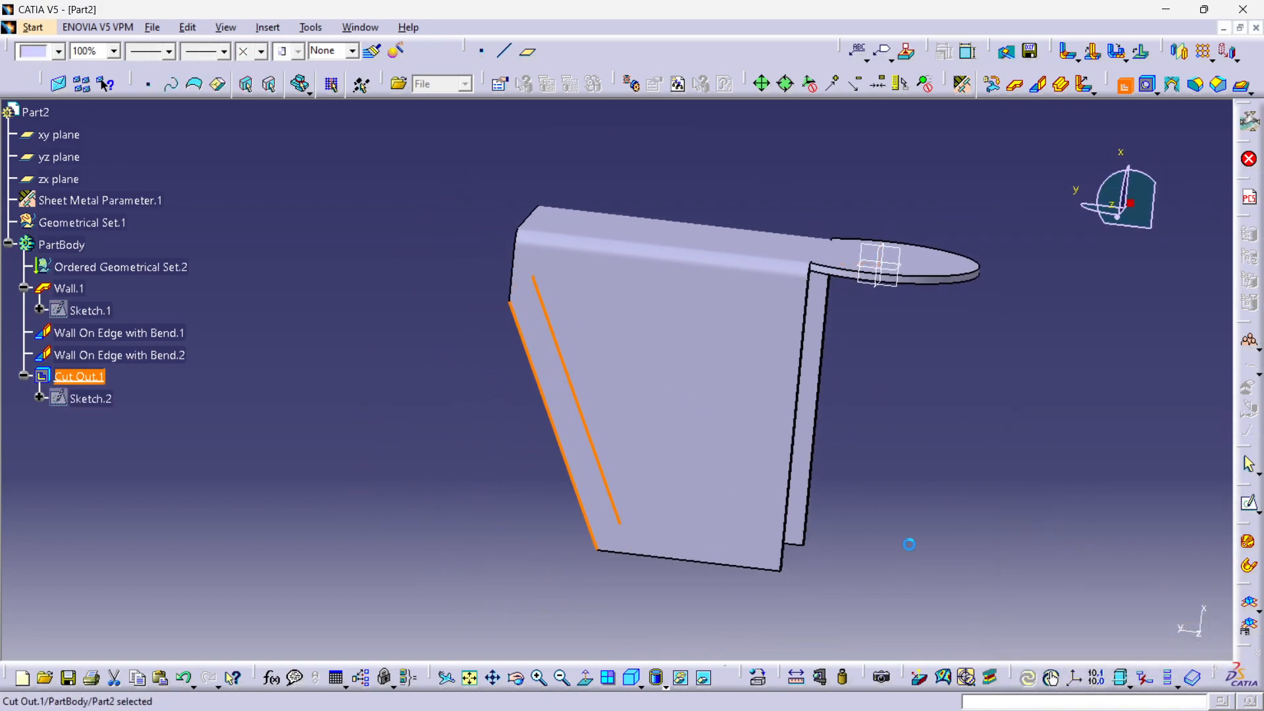
Step: Round the lower corners of both side walls at the slanted edges with a 25 mm Corner radius
{"action": "middle_click_drag", "start_coordinate": [520, 419], "coordinate": [728, 332]}
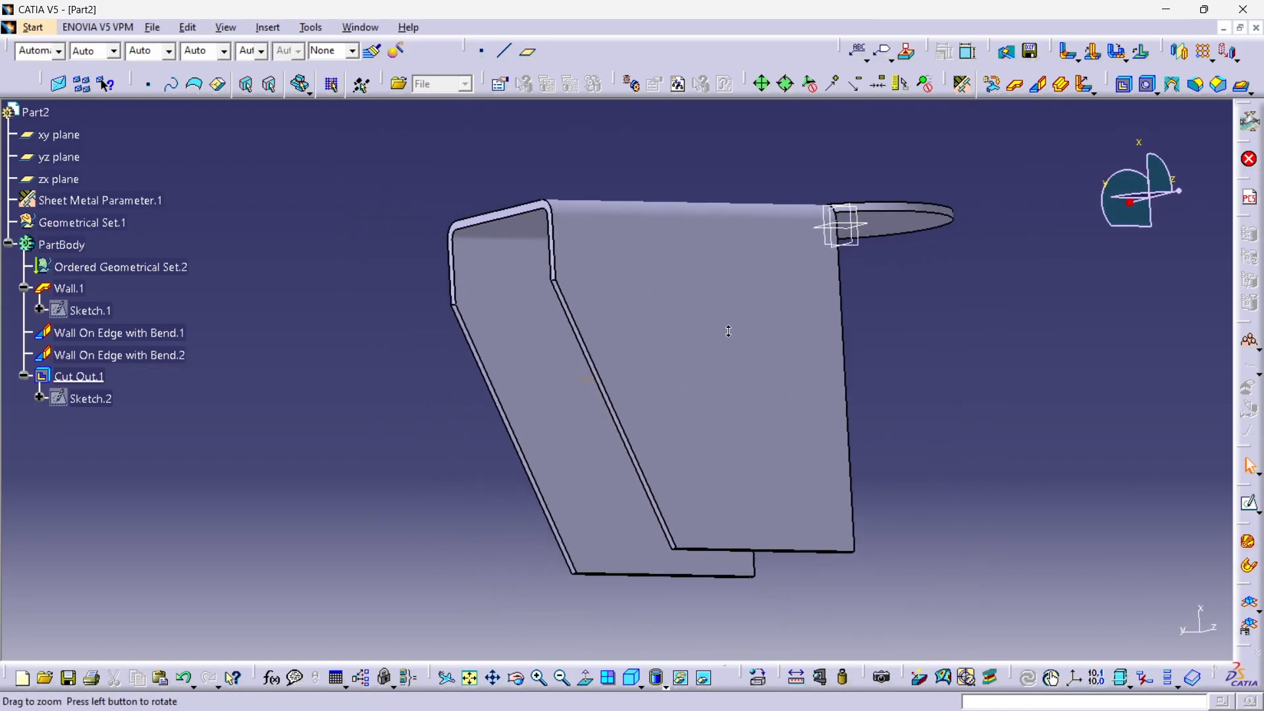
{"action": "left_click", "coordinate": [1197, 85]}
{"action": "middle_click_drag", "start_coordinate": [654, 345], "coordinate": [555, 323]}
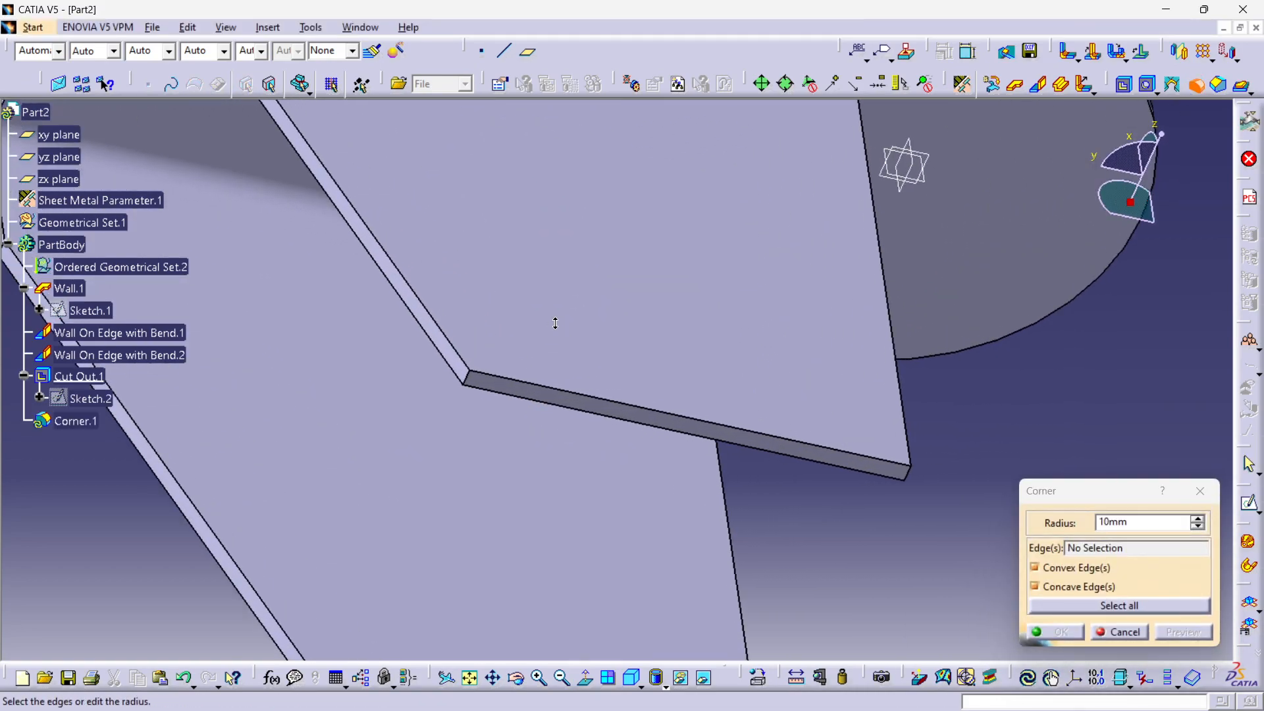
{"action": "left_click", "coordinate": [468, 378]}
{"action": "middle_click_drag", "start_coordinate": [443, 423], "coordinate": [515, 487]}
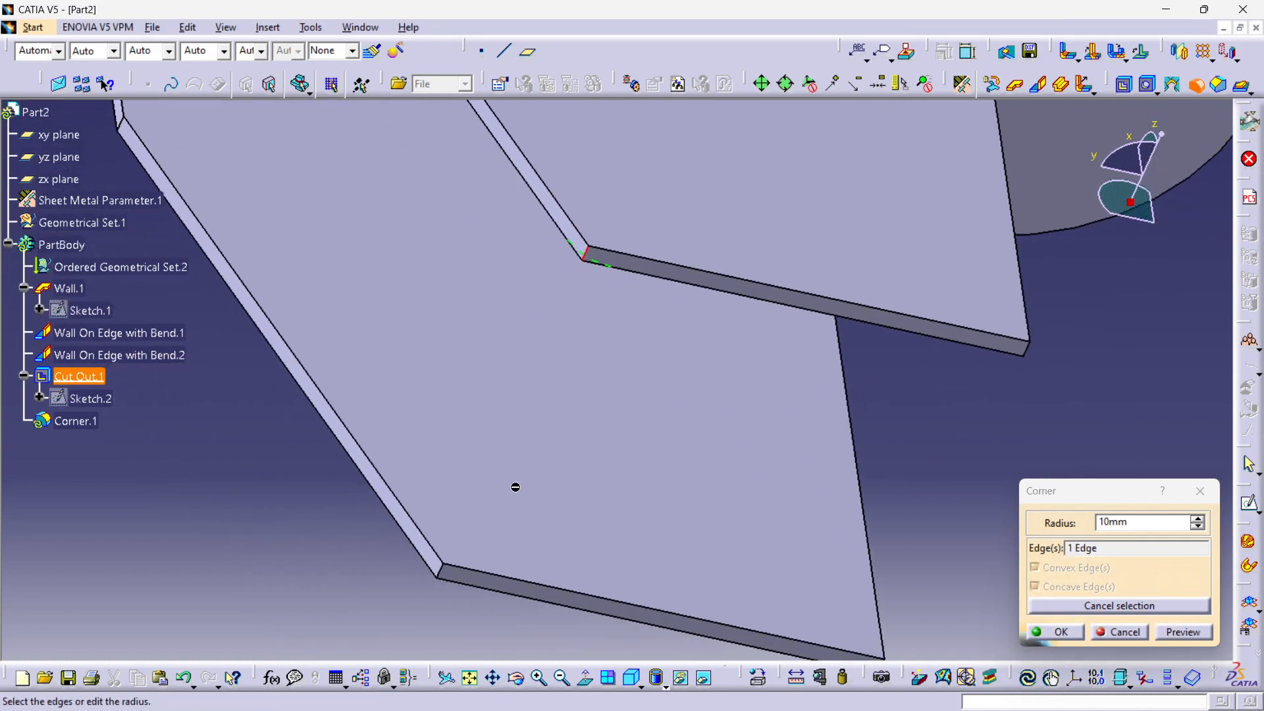
{"action": "left_click", "coordinate": [443, 572]}
{"action": "left_click", "coordinate": [1173, 632]}
{"action": "double_click", "coordinate": [1139, 525]}
{"action": "type", "text": "25"}
{"action": "key", "text": "Return"}
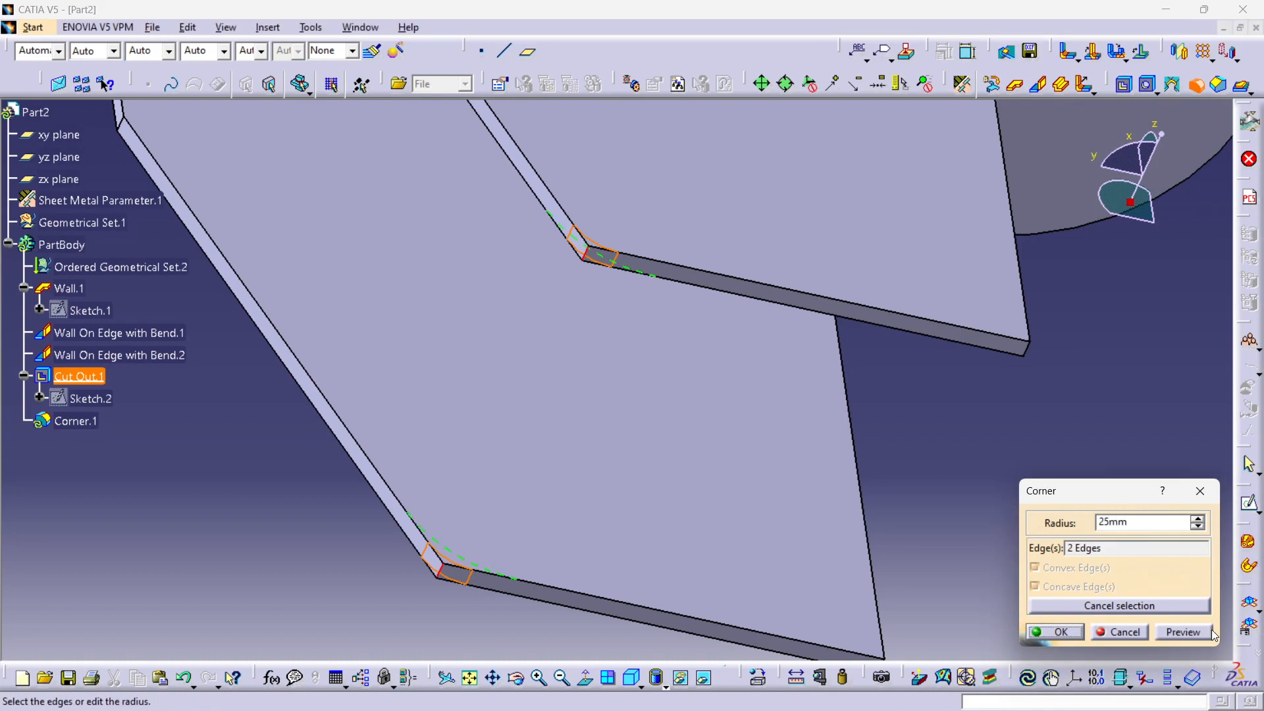
{"action": "left_click", "coordinate": [1055, 632]}
{"action": "middle_click", "coordinate": [870, 393]}
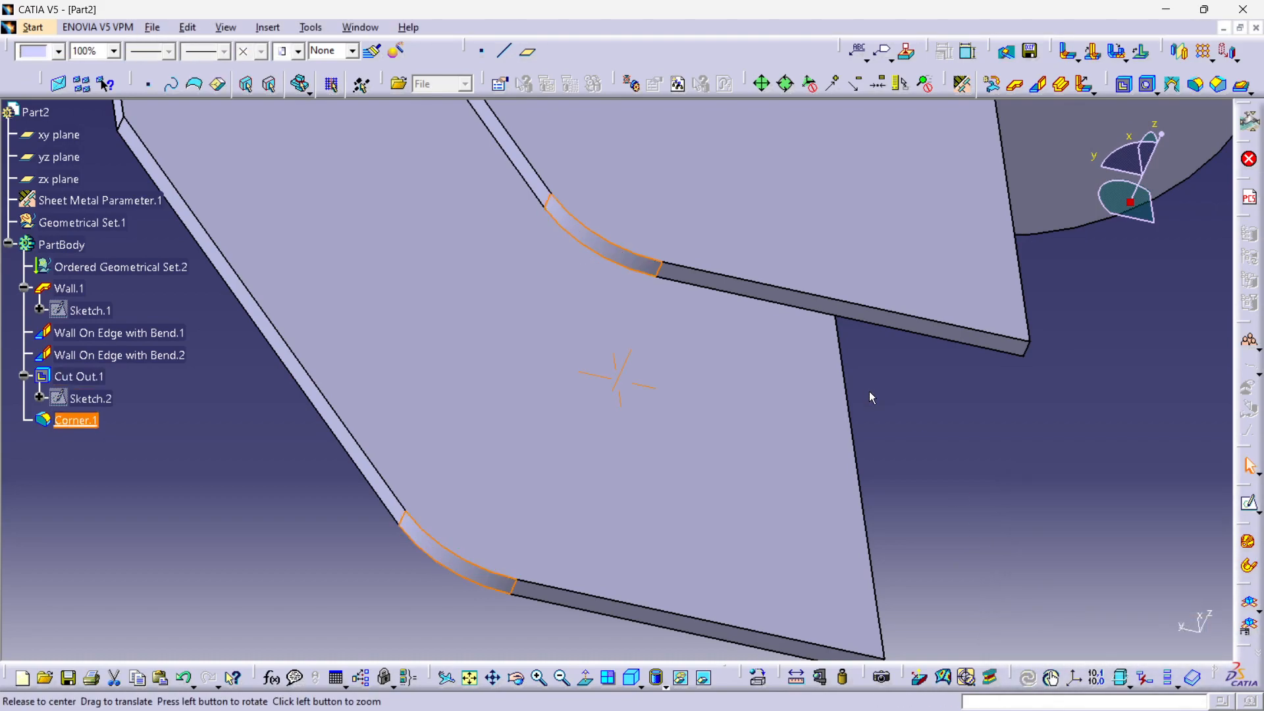
{"action": "middle_click_drag", "start_coordinate": [841, 323], "coordinate": [783, 553]}
{"action": "middle_click_drag", "start_coordinate": [702, 348], "coordinate": [601, 508]}
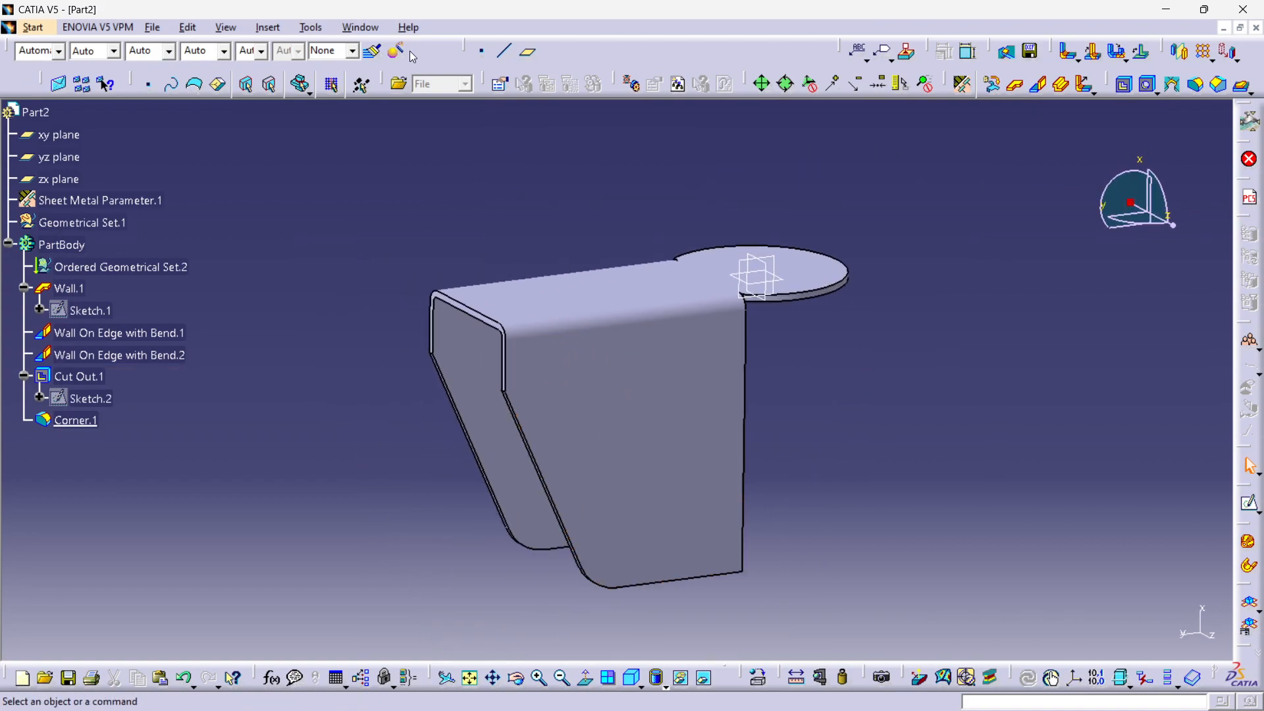
Step: Switch to the reference part Wheel holder.CATPart, leave its open sketch and examine the features following the side-wall corners
{"action": "left_click", "coordinate": [372, 30]}
{"action": "left_click", "coordinate": [400, 126]}
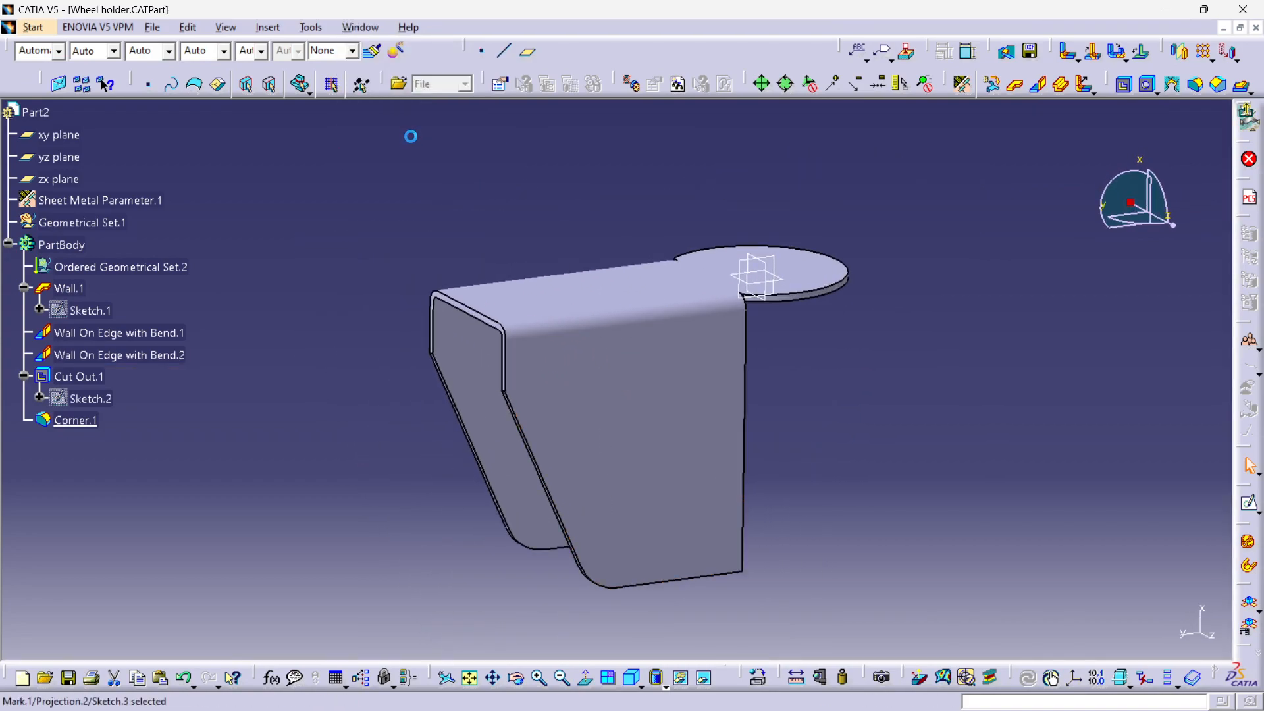
{"action": "middle_click_drag", "start_coordinate": [787, 331], "coordinate": [784, 419]}
{"action": "left_click", "coordinate": [1197, 219]}
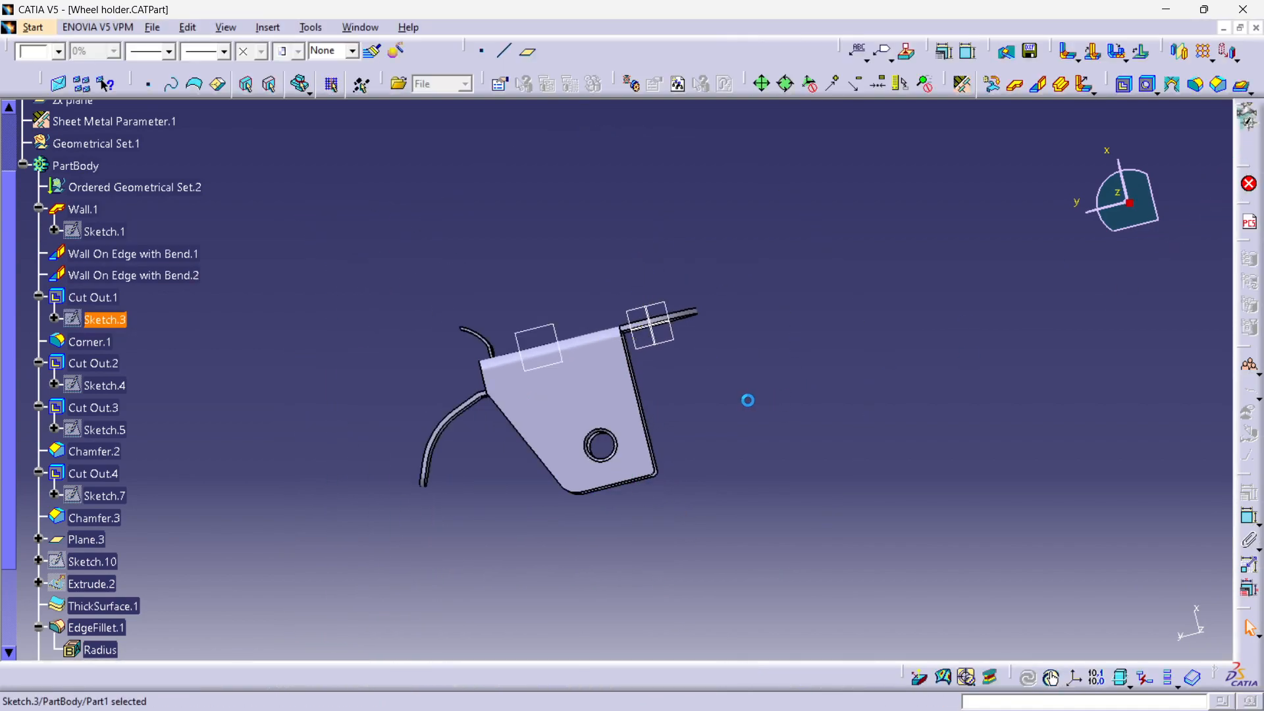
{"action": "mouse_move", "coordinate": [728, 502]}
{"action": "middle_mouse_down"}
{"action": "mouse_move", "coordinate": [678, 375]}
{"action": "mouse_move", "coordinate": [658, 248]}
{"action": "mouse_move", "coordinate": [671, 502]}
{"action": "mouse_move", "coordinate": [592, 507]}
{"action": "mouse_move", "coordinate": [724, 491]}
{"action": "mouse_move", "coordinate": [685, 536]}
{"action": "mouse_move", "coordinate": [685, 344]}
{"action": "mouse_move", "coordinate": [437, 395]}
{"action": "mouse_move", "coordinate": [508, 545]}
{"action": "mouse_move", "coordinate": [556, 443]}
{"action": "middle_mouse_up"}
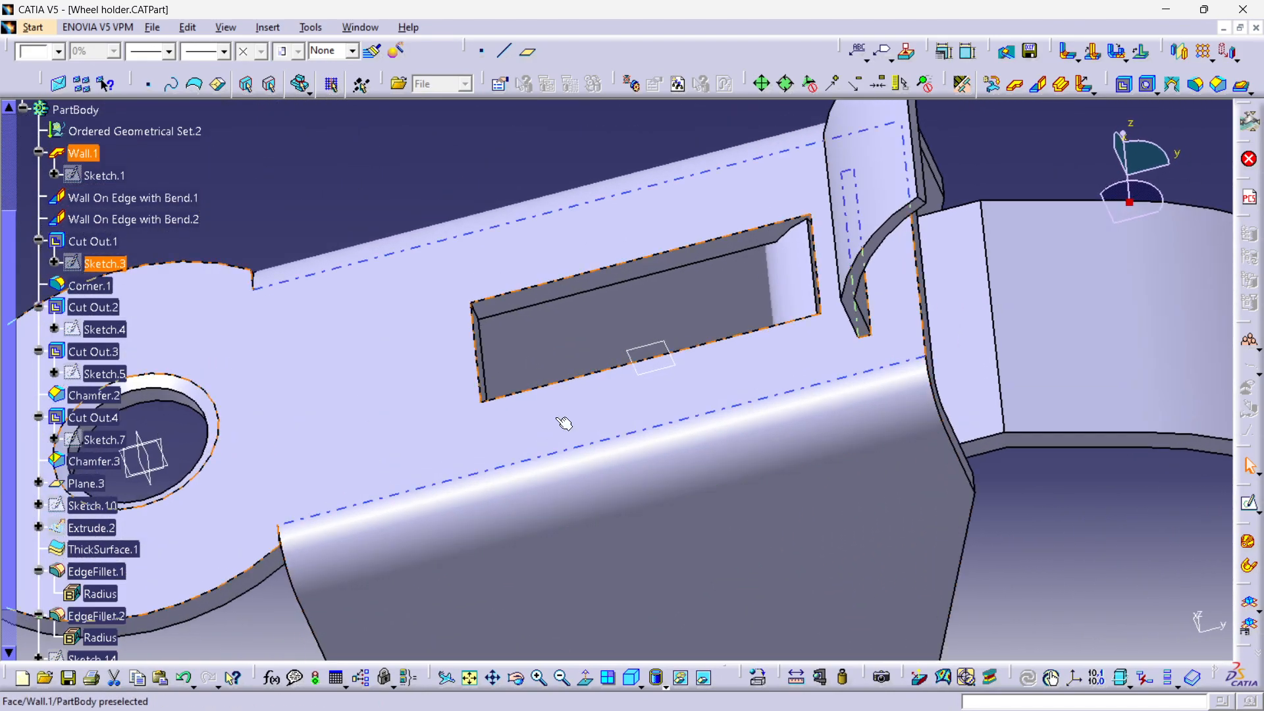
{"action": "middle_click_drag", "start_coordinate": [626, 414], "coordinate": [544, 359]}
{"action": "middle_click_drag", "start_coordinate": [308, 248], "coordinate": [404, 375]}
{"action": "middle_click_drag", "start_coordinate": [602, 461], "coordinate": [319, 332]}
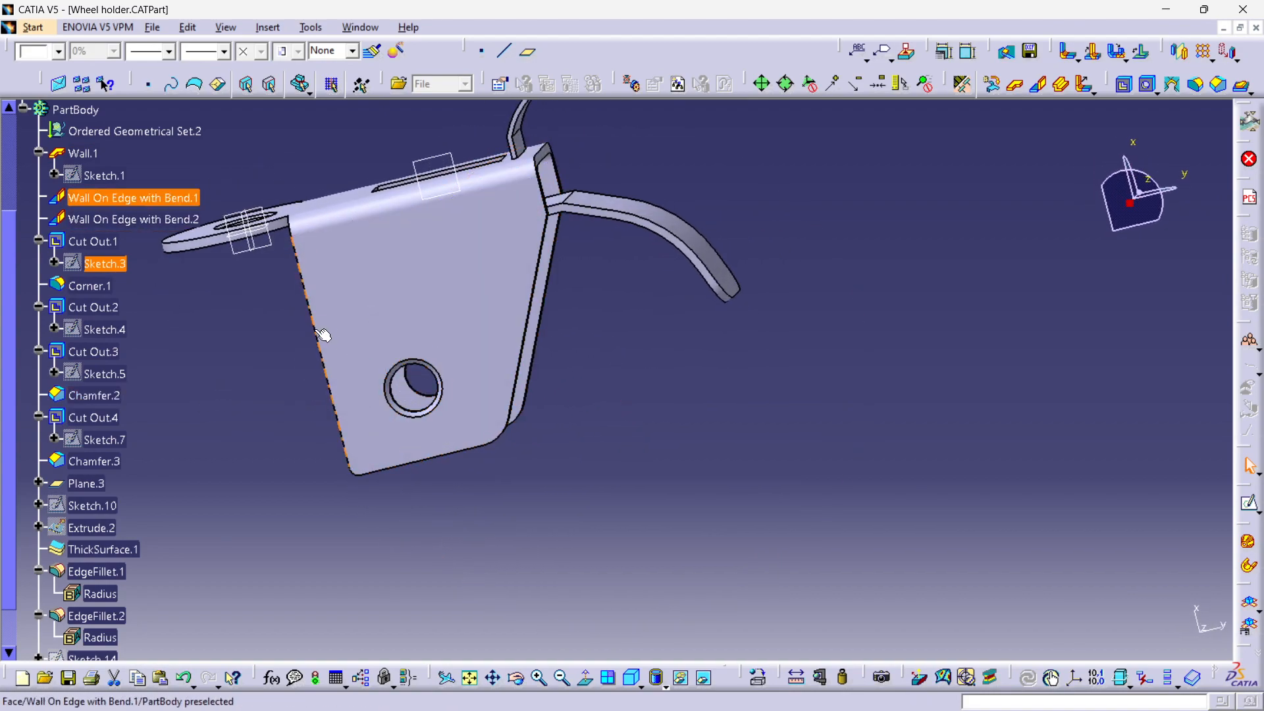
{"action": "left_click", "coordinate": [90, 286]}
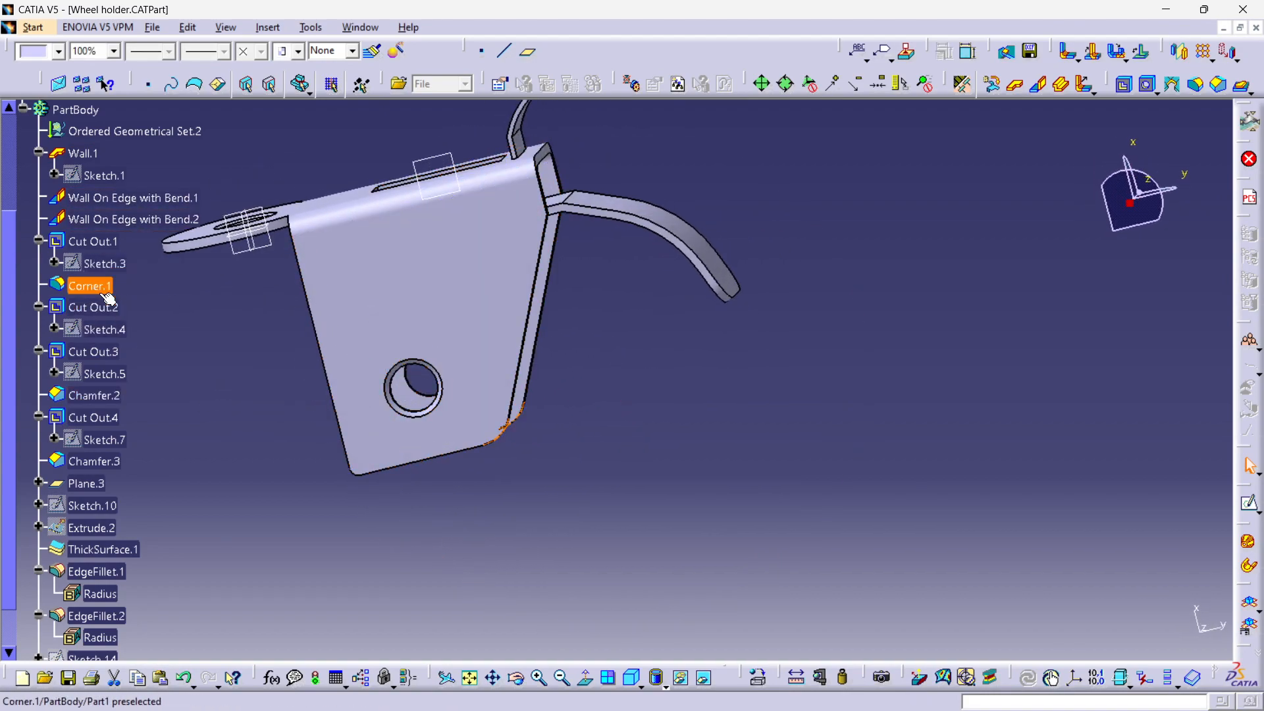
{"action": "left_click", "coordinate": [98, 308]}
{"action": "middle_click_drag", "start_coordinate": [405, 279], "coordinate": [532, 445]}
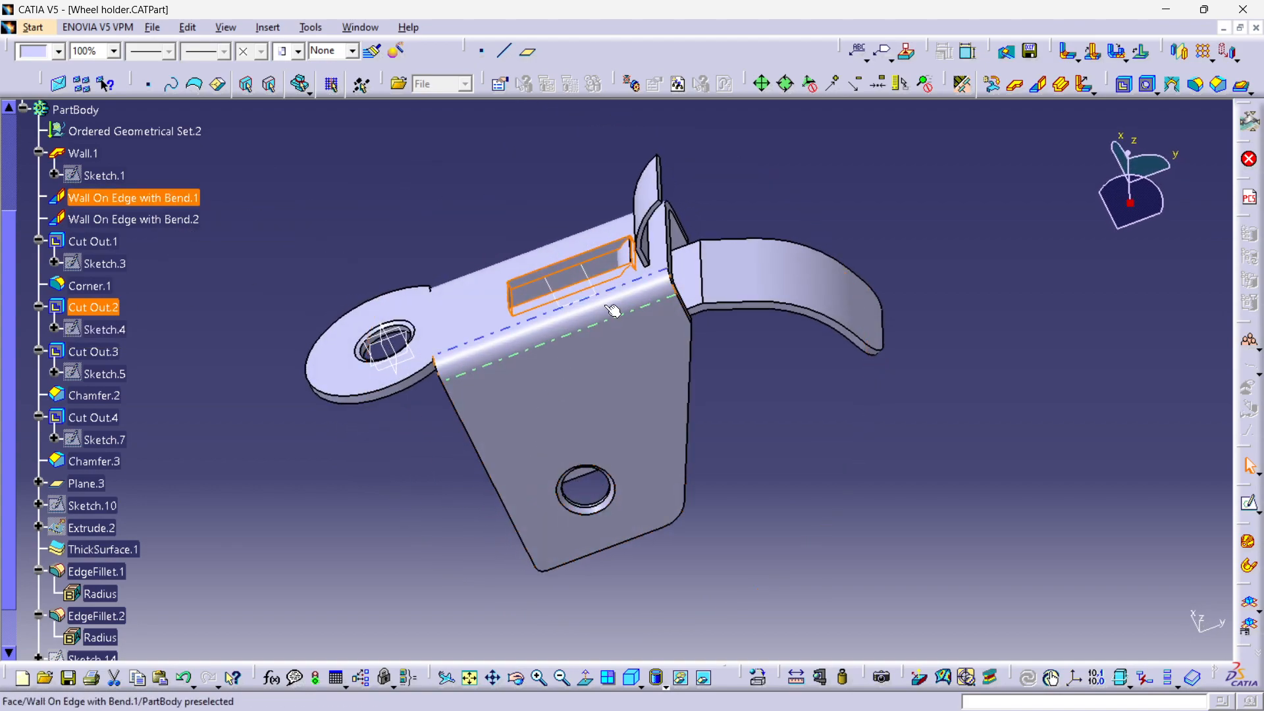
Step: Open the sketch of the reference part's rectangular cut-out and check the rectangle's dimensions and position about the horizontal axis
{"action": "left_click", "coordinate": [105, 326]}
{"action": "double_click", "coordinate": [105, 326]}
{"action": "middle_click_drag", "start_coordinate": [428, 380], "coordinate": [455, 603]}
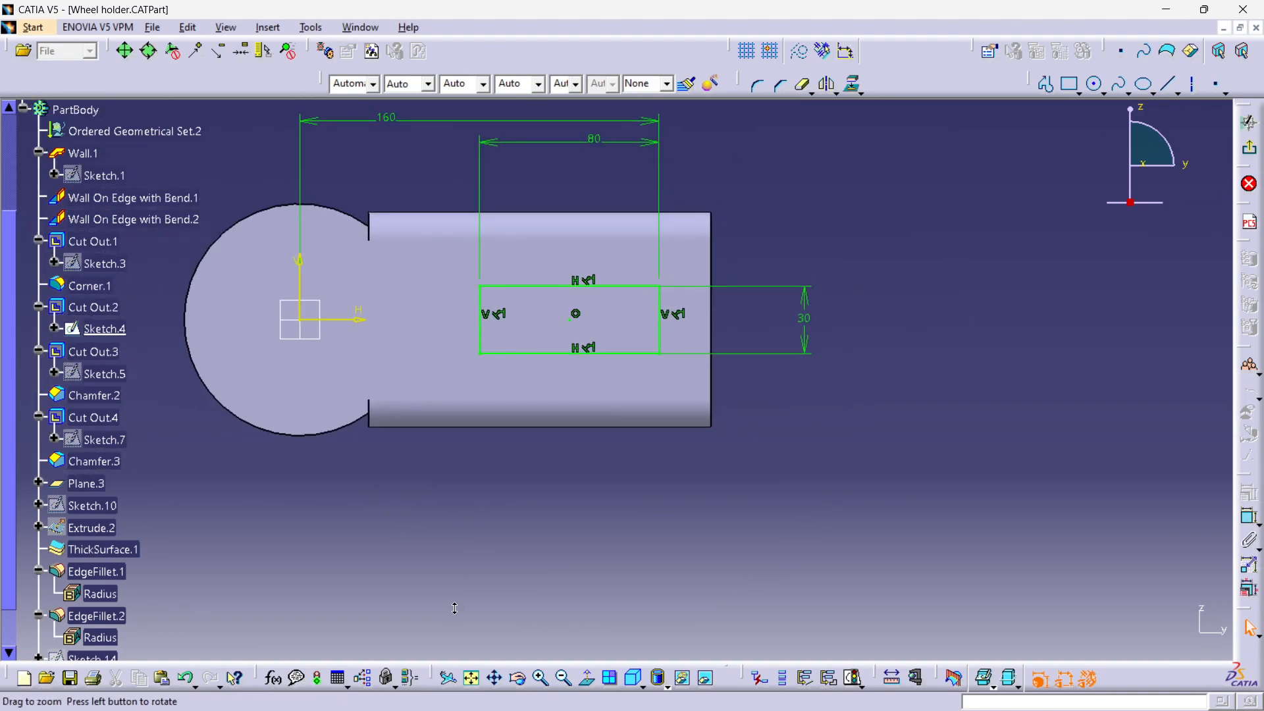
{"action": "middle_click_drag", "start_coordinate": [452, 414], "coordinate": [454, 499]}
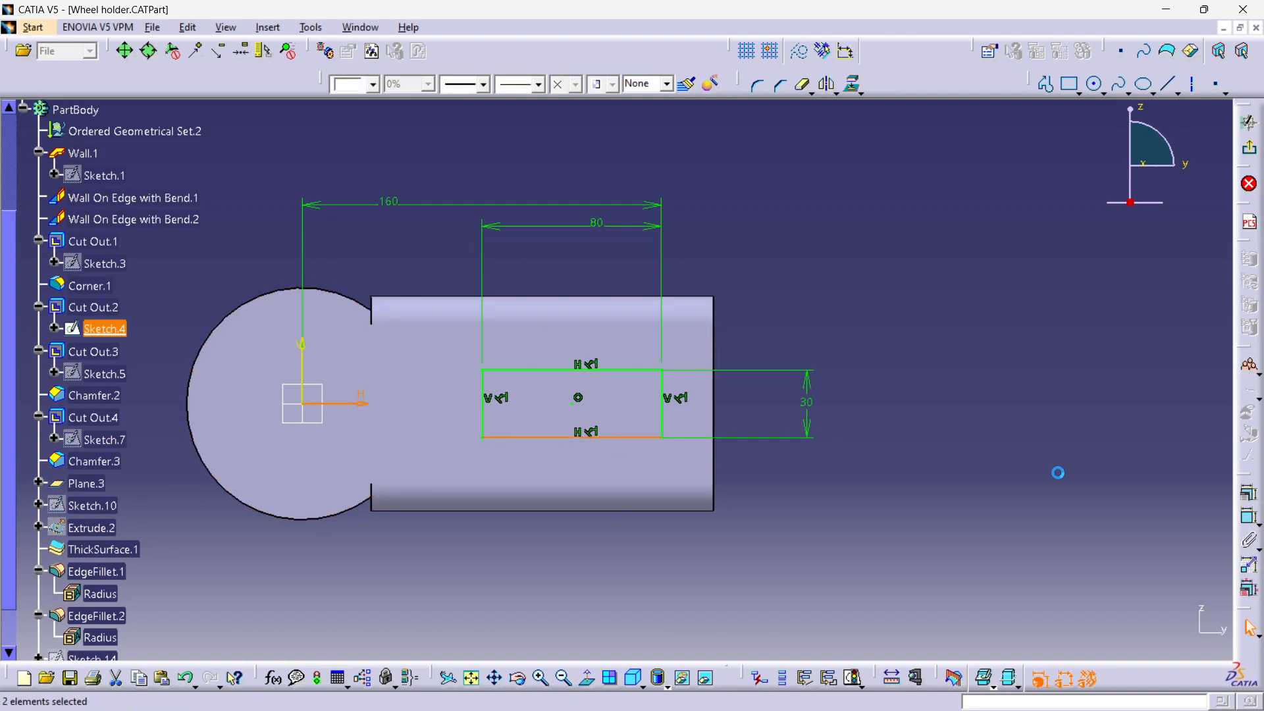
{"action": "left_click", "coordinate": [1248, 517]}
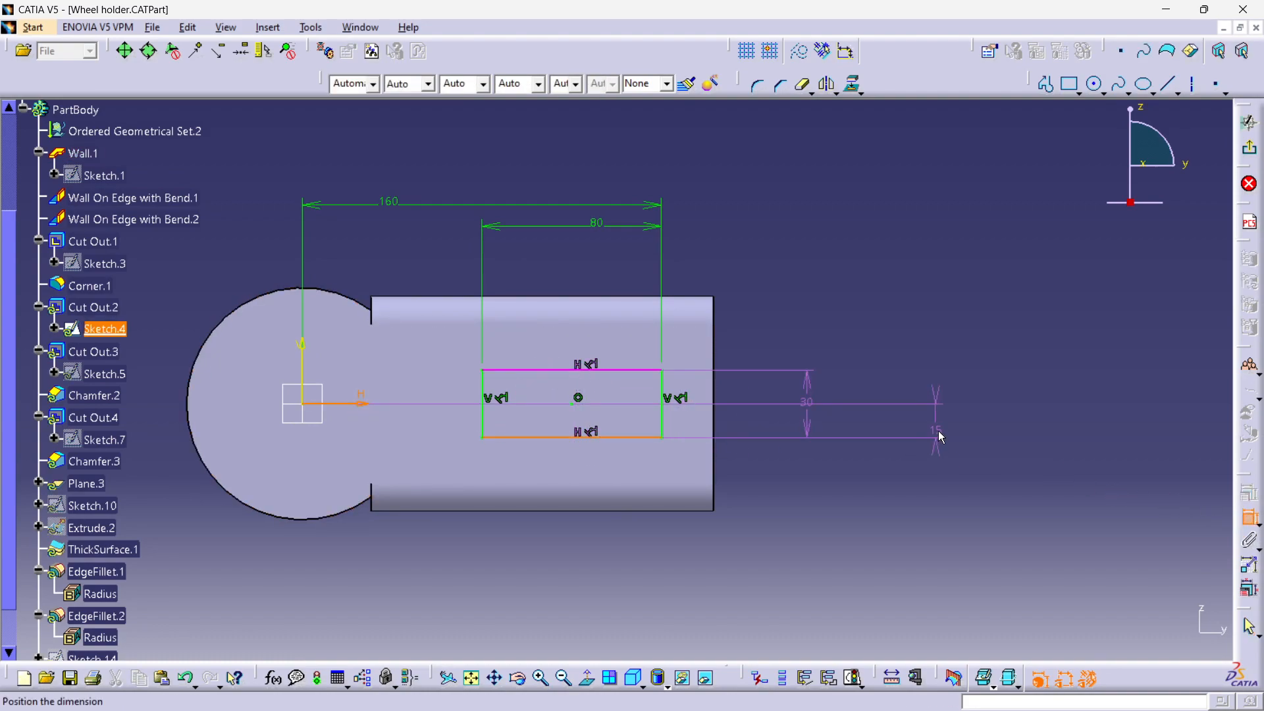
{"action": "left_click", "coordinate": [956, 431]}
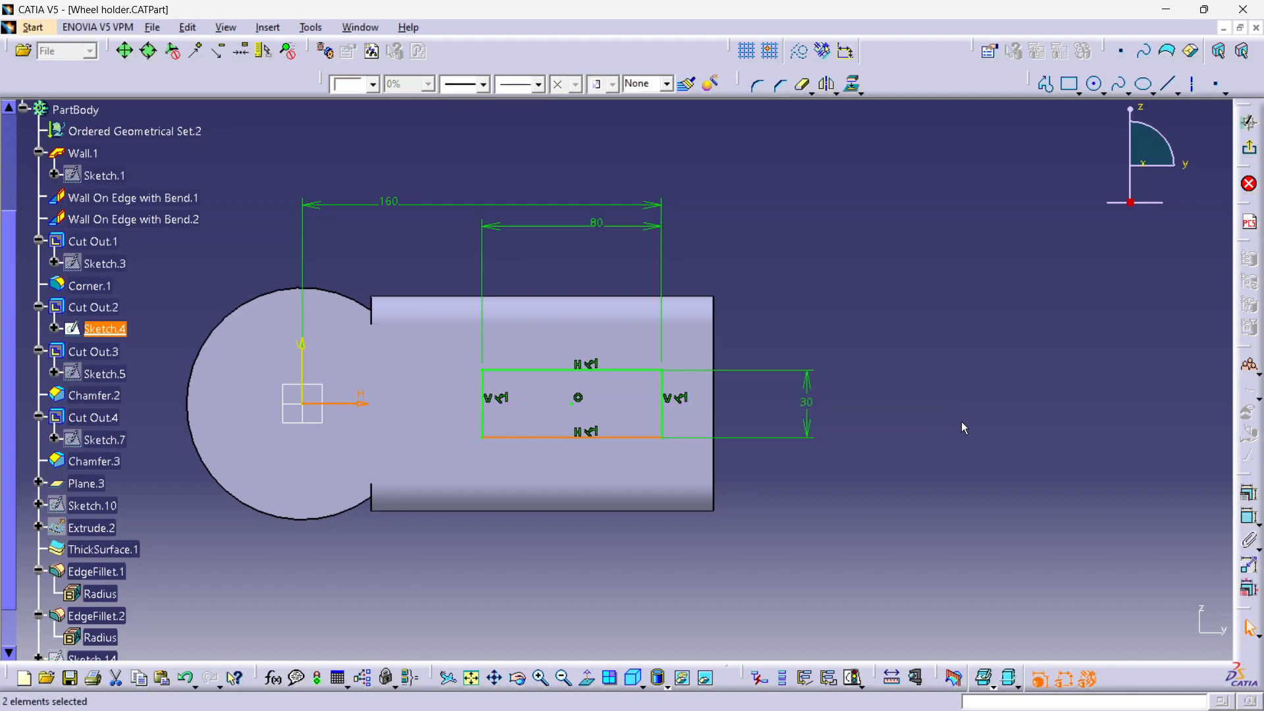
Step: Switch back to Part2 and start a sketch on the top face of the main wall
{"action": "left_click", "coordinate": [360, 27]}
{"action": "left_click", "coordinate": [398, 154]}
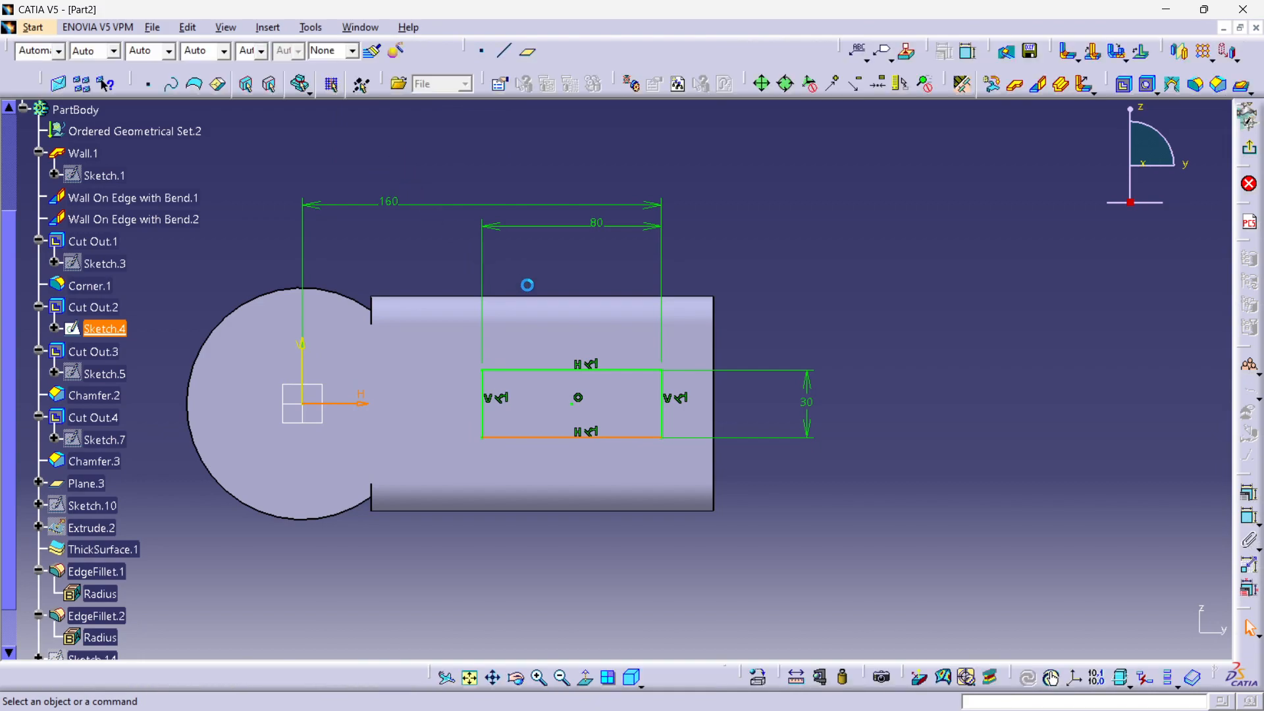
{"action": "middle_click_drag", "start_coordinate": [652, 330], "coordinate": [632, 237]}
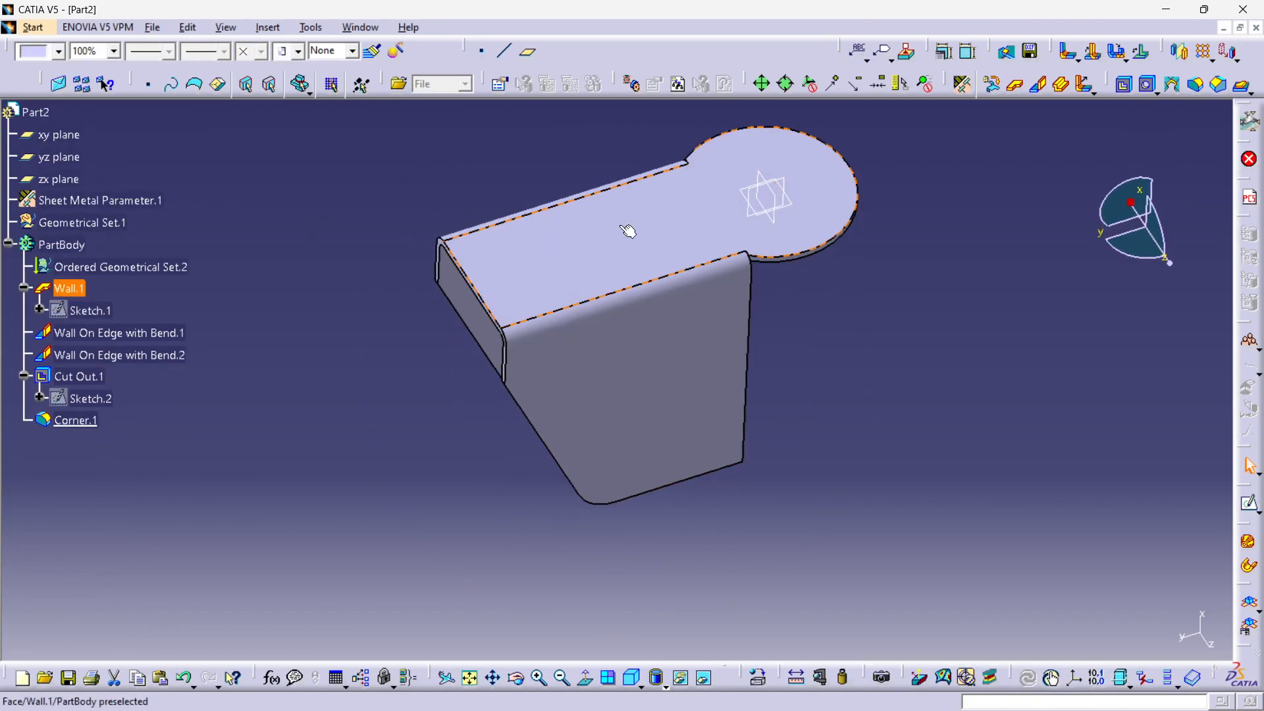
{"action": "left_click", "coordinate": [1249, 503]}
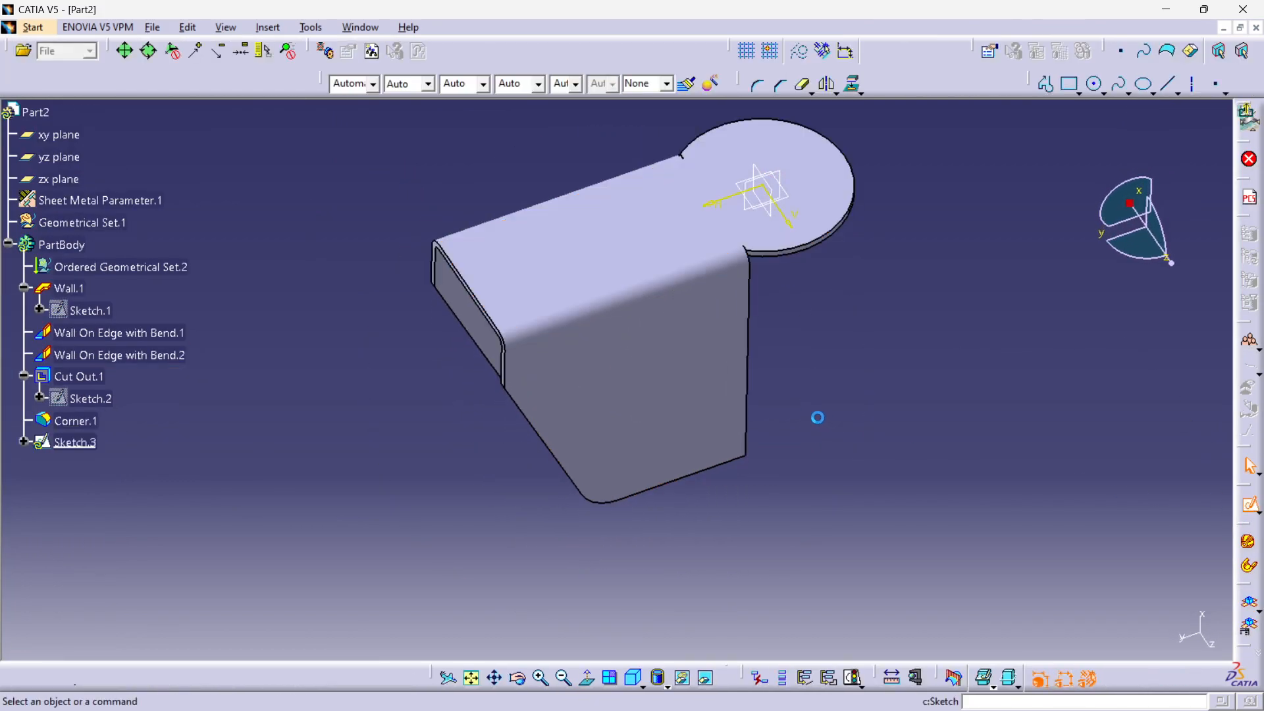
{"action": "mouse_move", "coordinate": [625, 412]}
{"action": "middle_mouse_down"}
{"action": "mouse_move", "coordinate": [590, 296]}
{"action": "mouse_move", "coordinate": [573, 432]}
{"action": "mouse_move", "coordinate": [875, 198]}
{"action": "middle_mouse_up"}
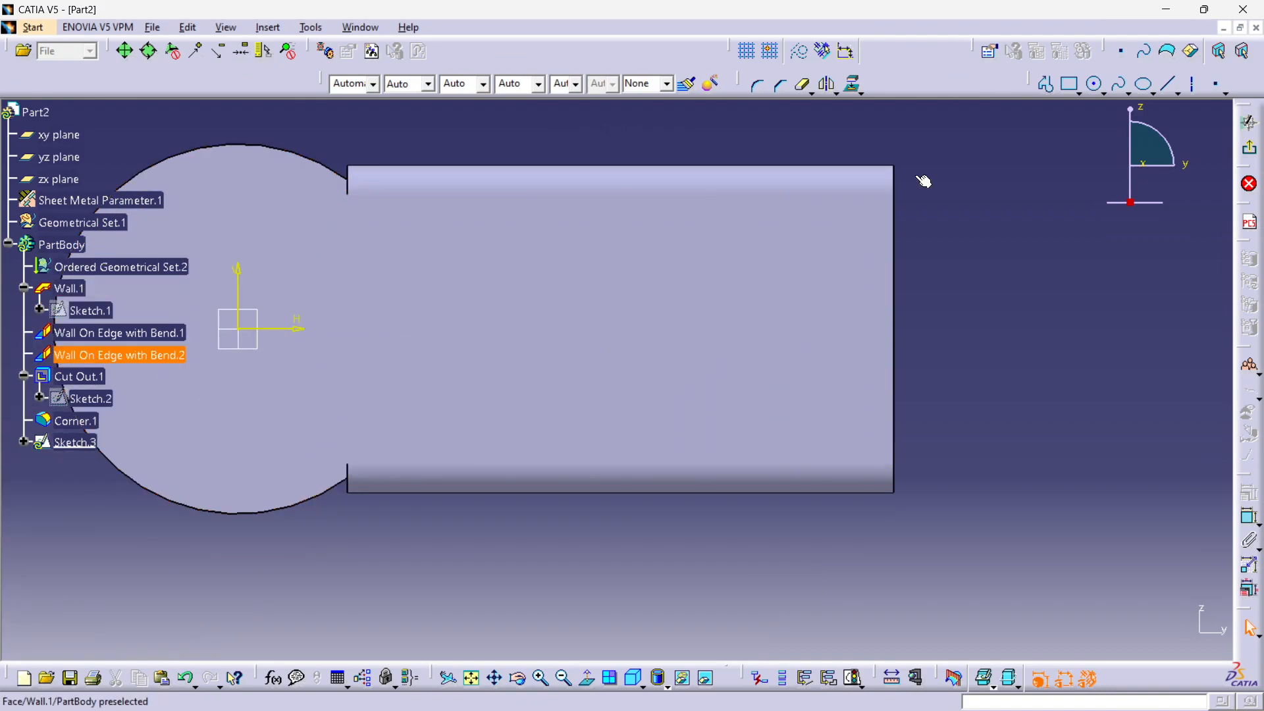
Step: Draw a centered rectangle about 91 mm long and 28 mm high, with its center on the horizontal axis
{"action": "left_click", "coordinate": [1080, 93]}
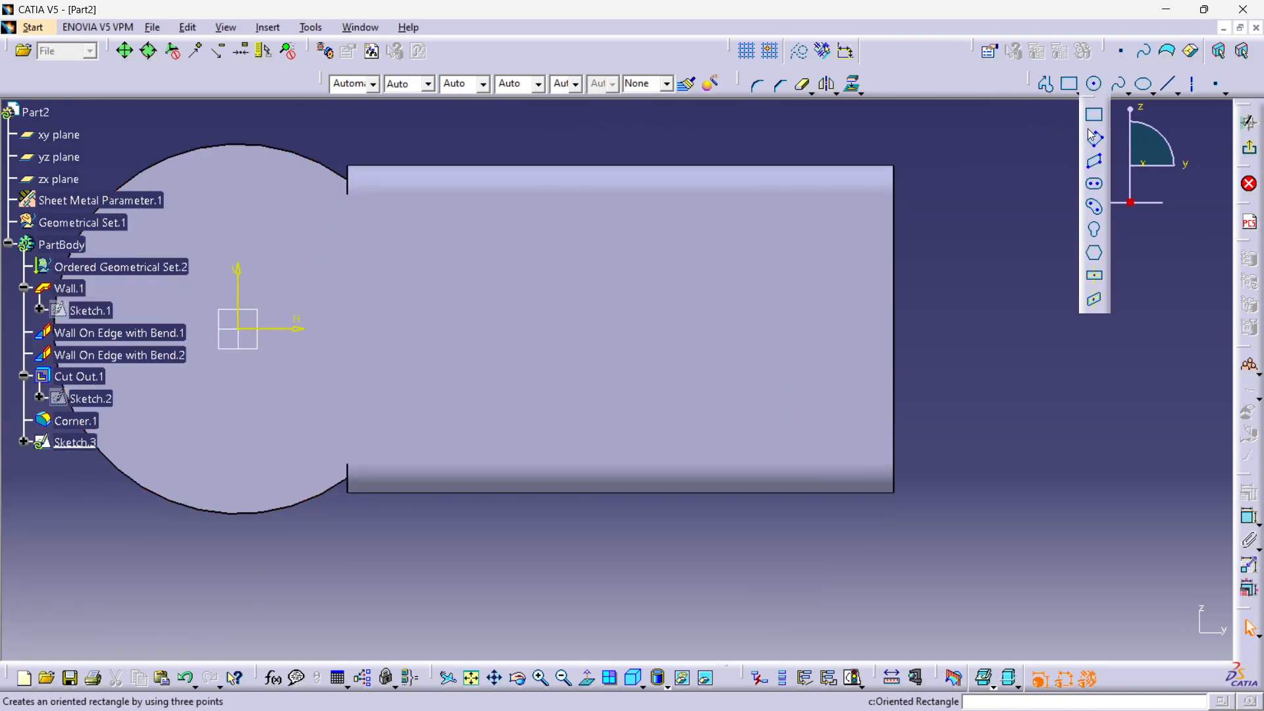
{"action": "left_click", "coordinate": [1096, 279]}
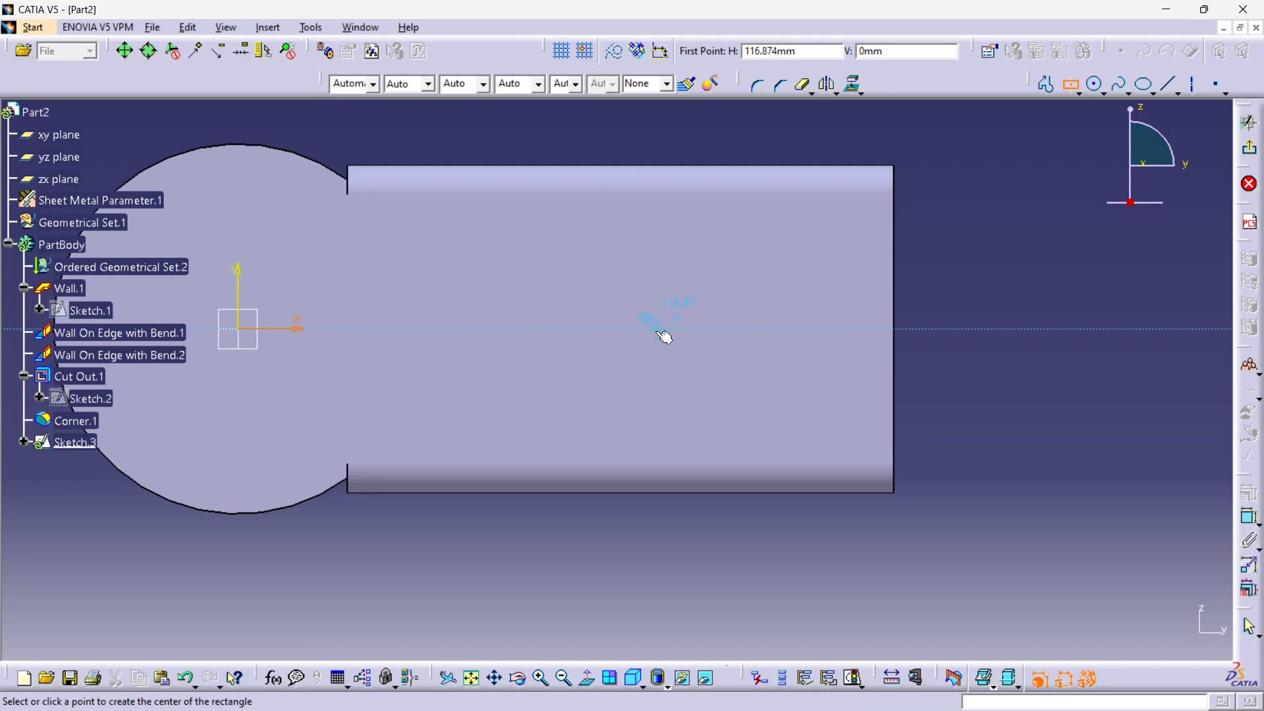
{"action": "left_click", "coordinate": [650, 329]}
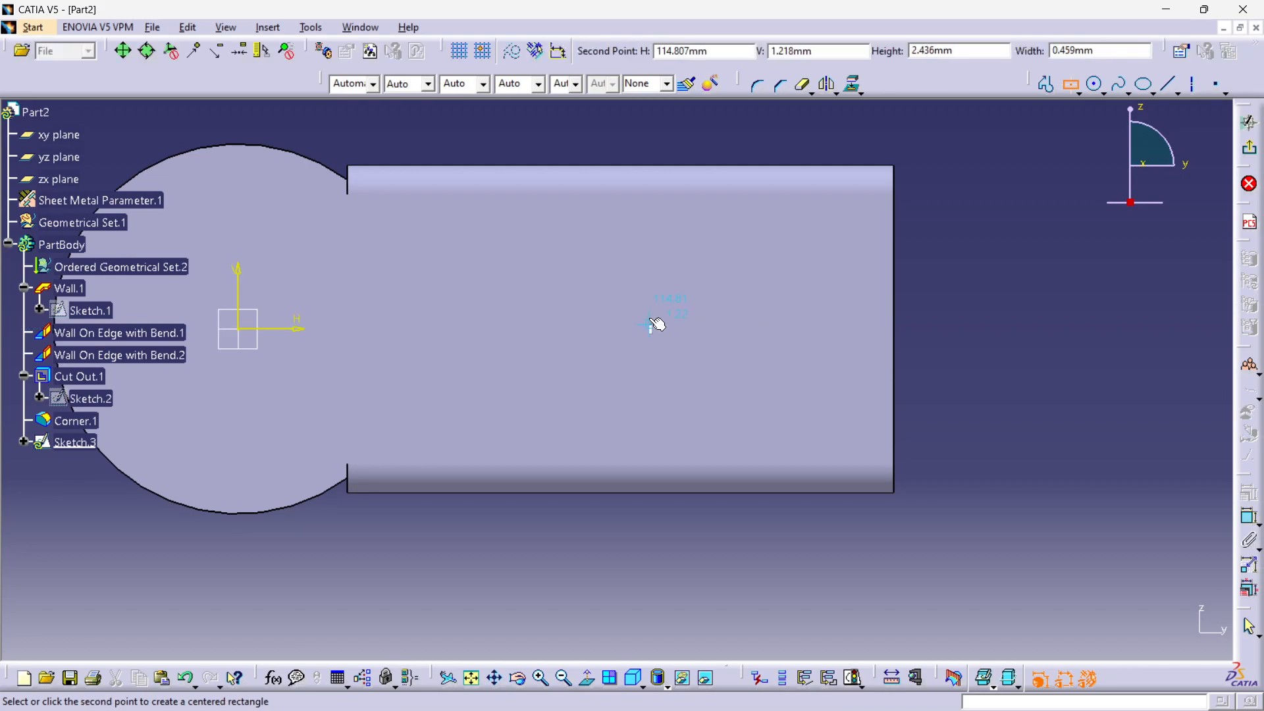
{"action": "left_click", "coordinate": [820, 282]}
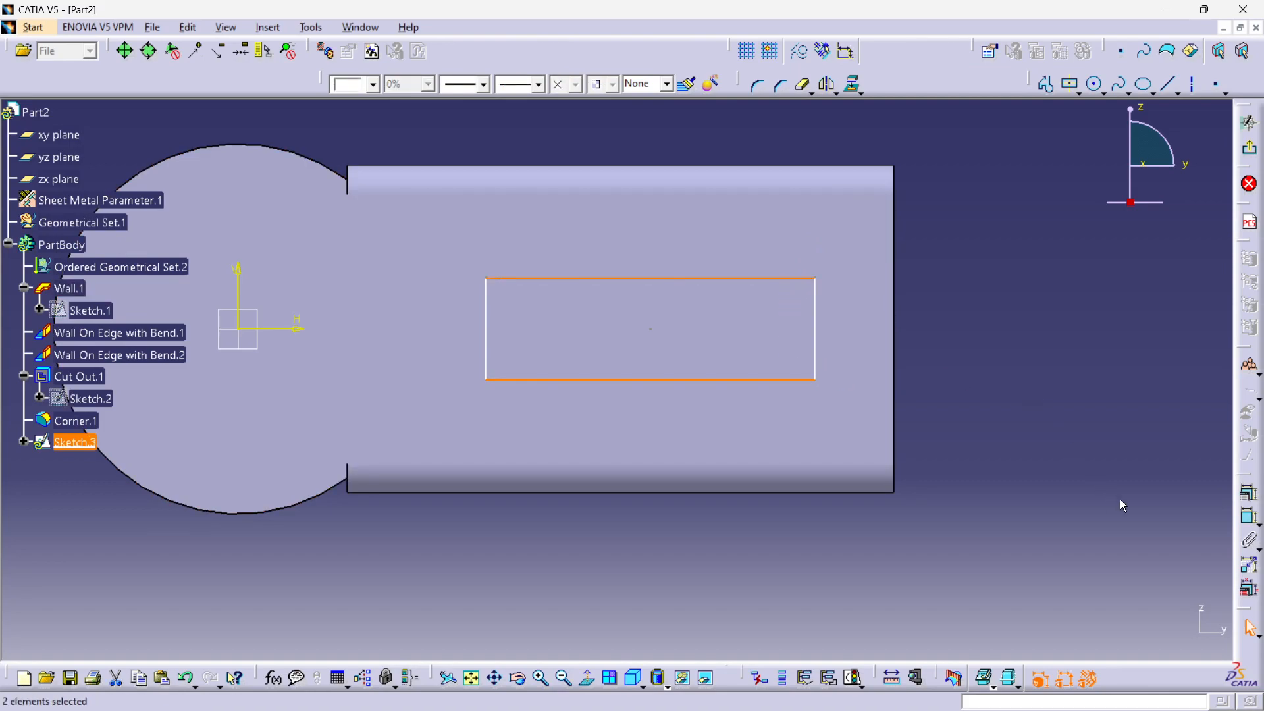
Step: Dimension the rectangle's height and set it to 30 mm
{"action": "left_click", "coordinate": [1249, 517]}
{"action": "double_click", "coordinate": [1007, 337]}
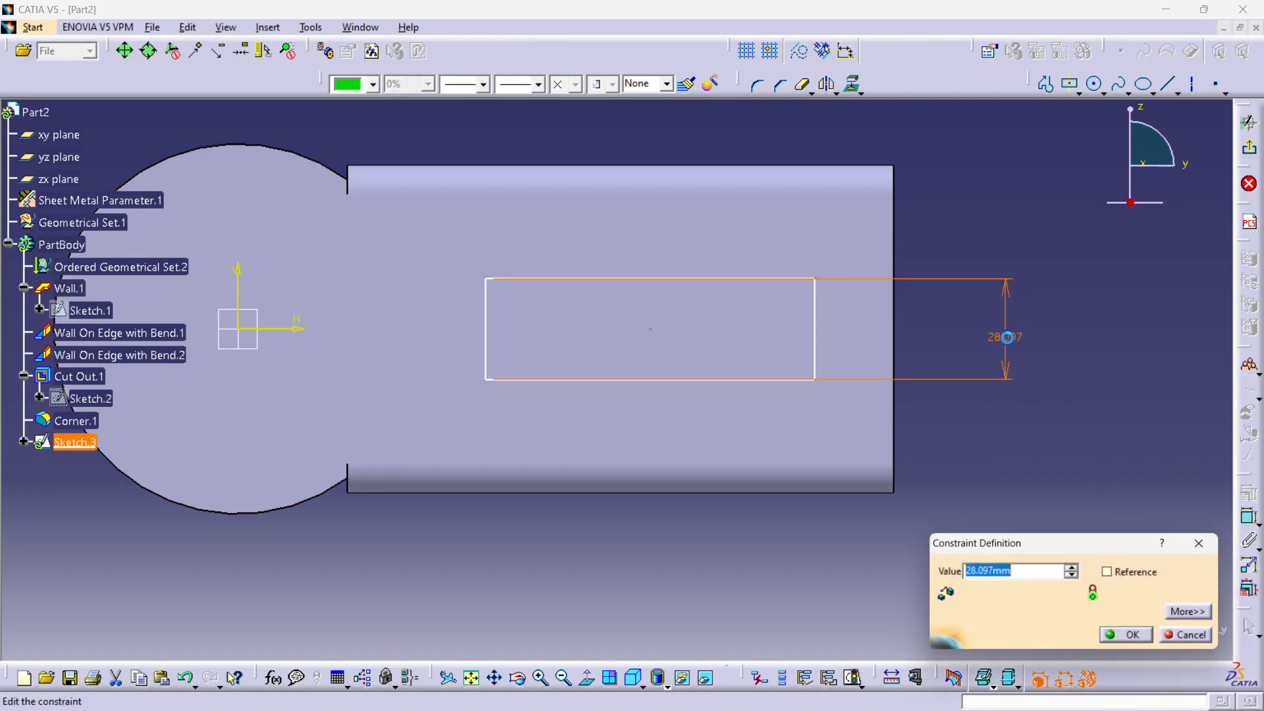
{"action": "key", "text": "Return"}
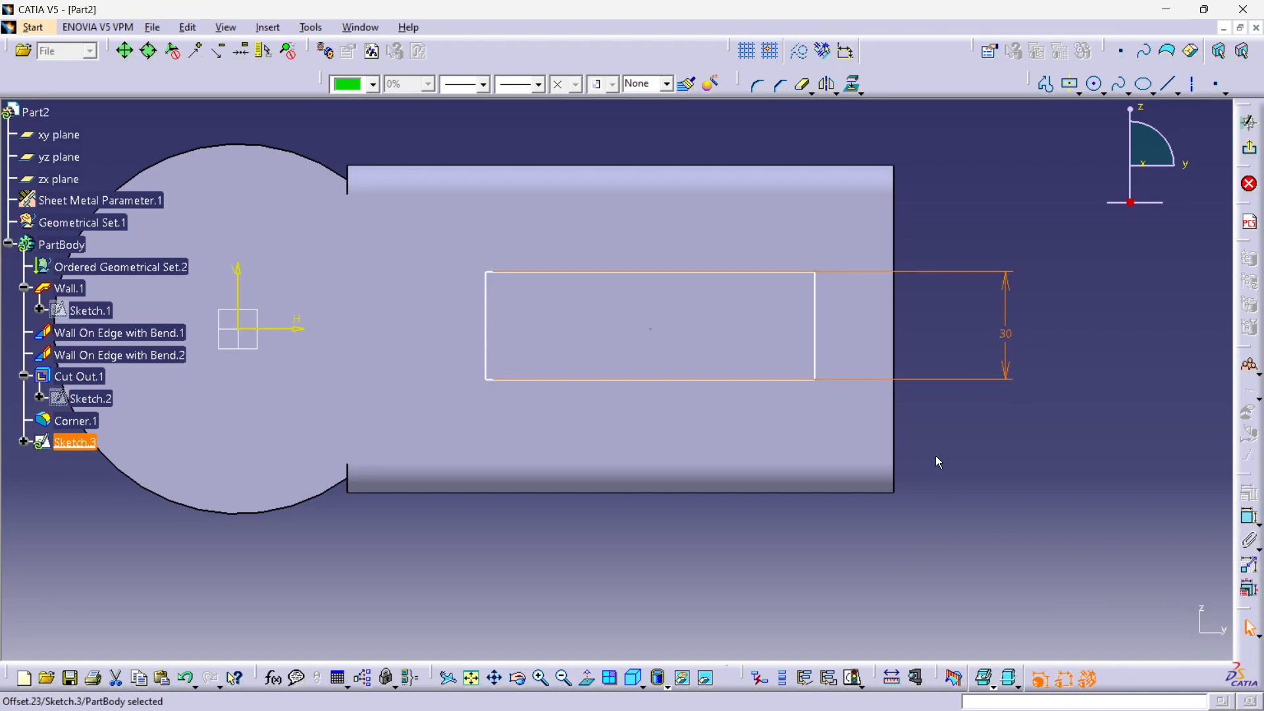
{"action": "left_click", "coordinate": [949, 417]}
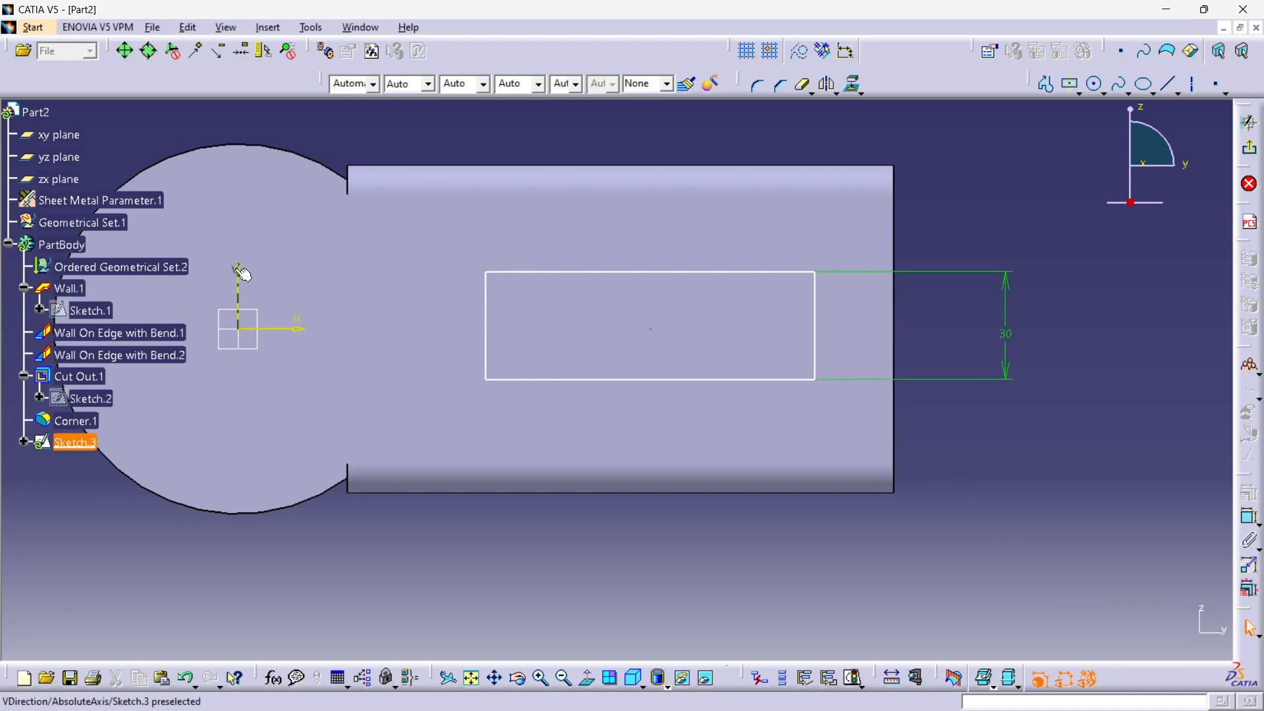
Step: Dimension the distance from the vertical axis to the rectangle's far short side and set it to 160 mm as in the reference
{"action": "left_click", "coordinate": [817, 294]}
{"action": "middle_click_drag", "start_coordinate": [600, 267], "coordinate": [611, 521]}
{"action": "left_click", "coordinate": [1237, 589]}
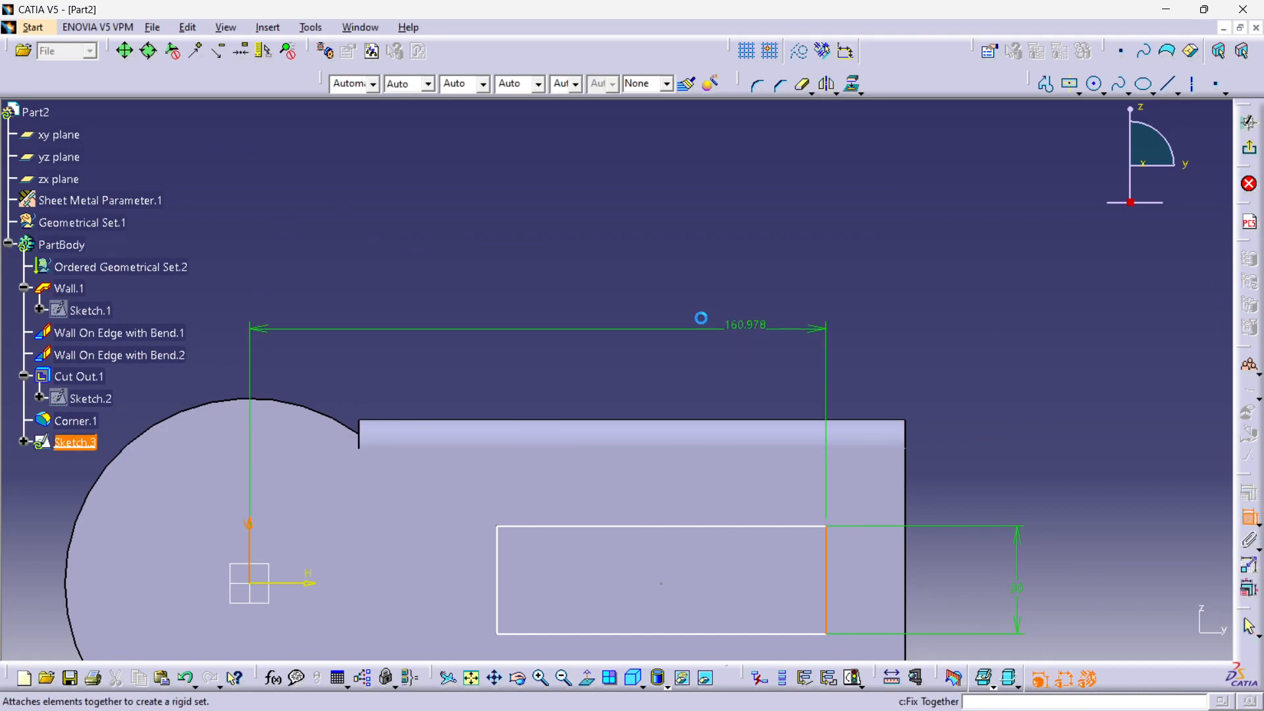
{"action": "left_click", "coordinate": [367, 27]}
{"action": "left_click", "coordinate": [408, 130]}
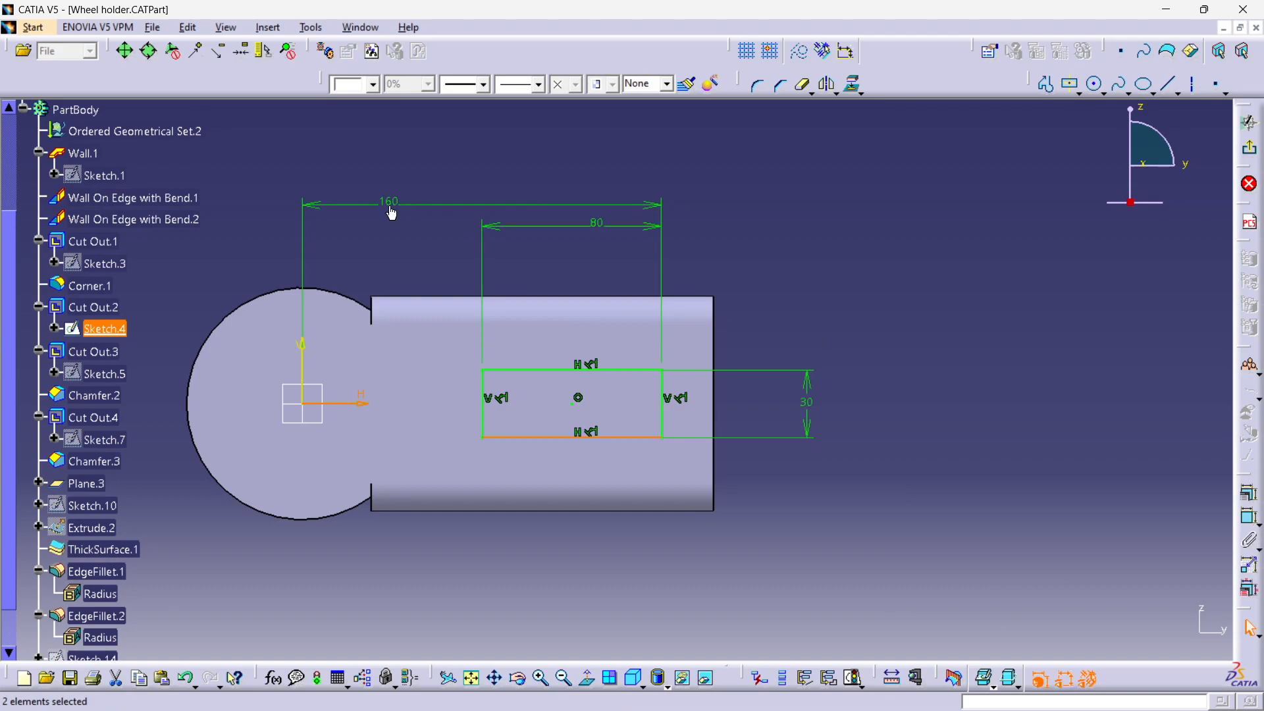
{"action": "left_click", "coordinate": [347, 27]}
{"action": "left_click", "coordinate": [395, 152]}
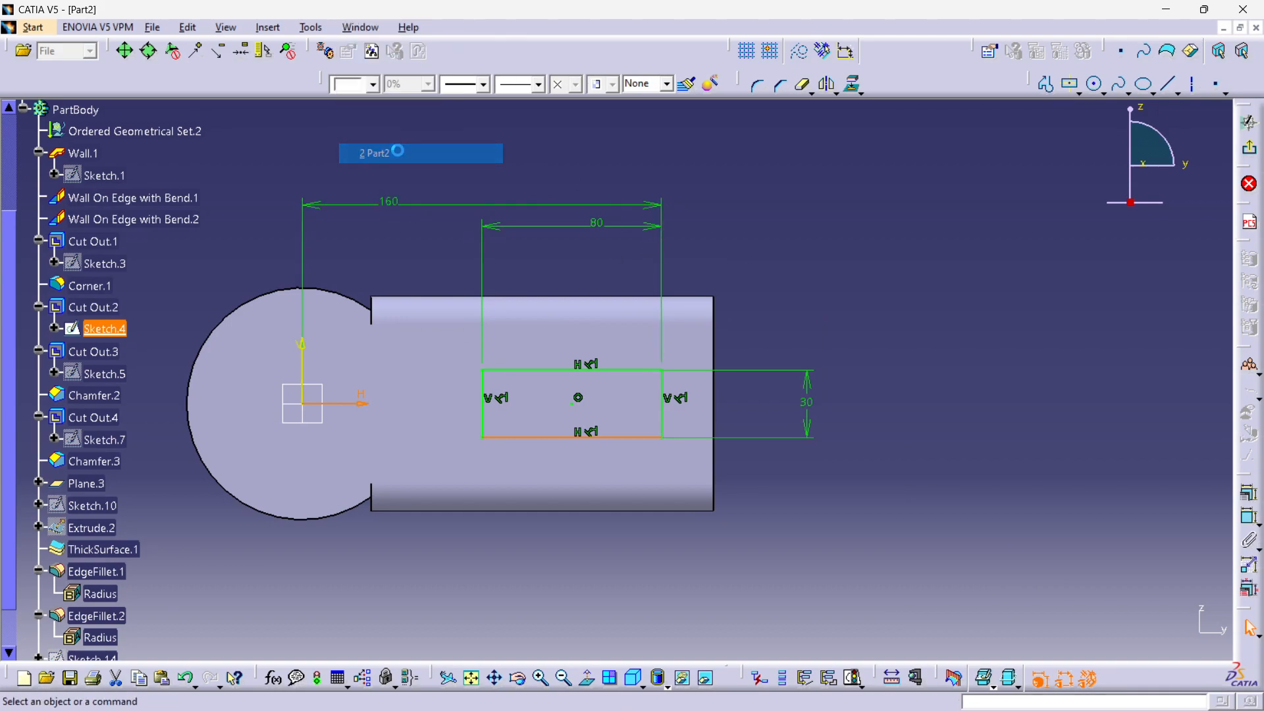
{"action": "double_click", "coordinate": [670, 305]}
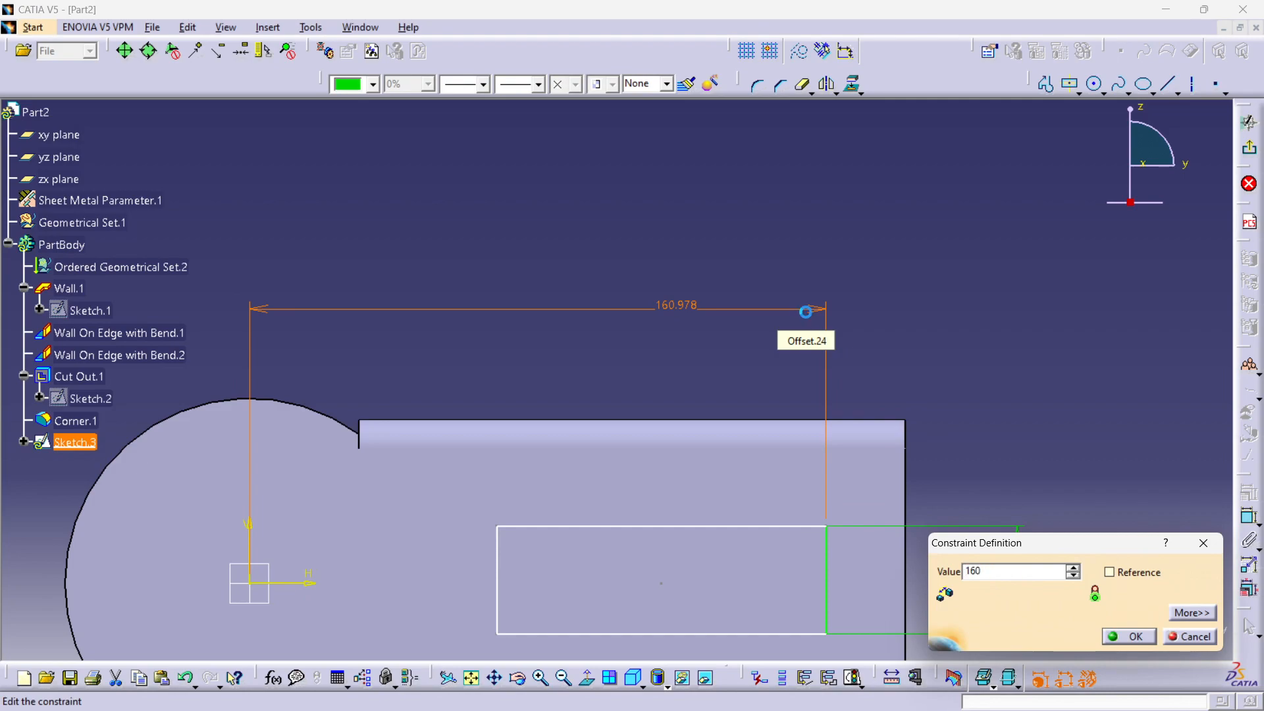
{"action": "key", "text": "Return"}
Step: Dimension the rectangle's length between its two short sides and set it to 80 mm
{"action": "middle_click_drag", "start_coordinate": [751, 319], "coordinate": [766, 406]}
{"action": "left_click", "coordinate": [834, 400]}
{"action": "left_click", "coordinate": [731, 395]}
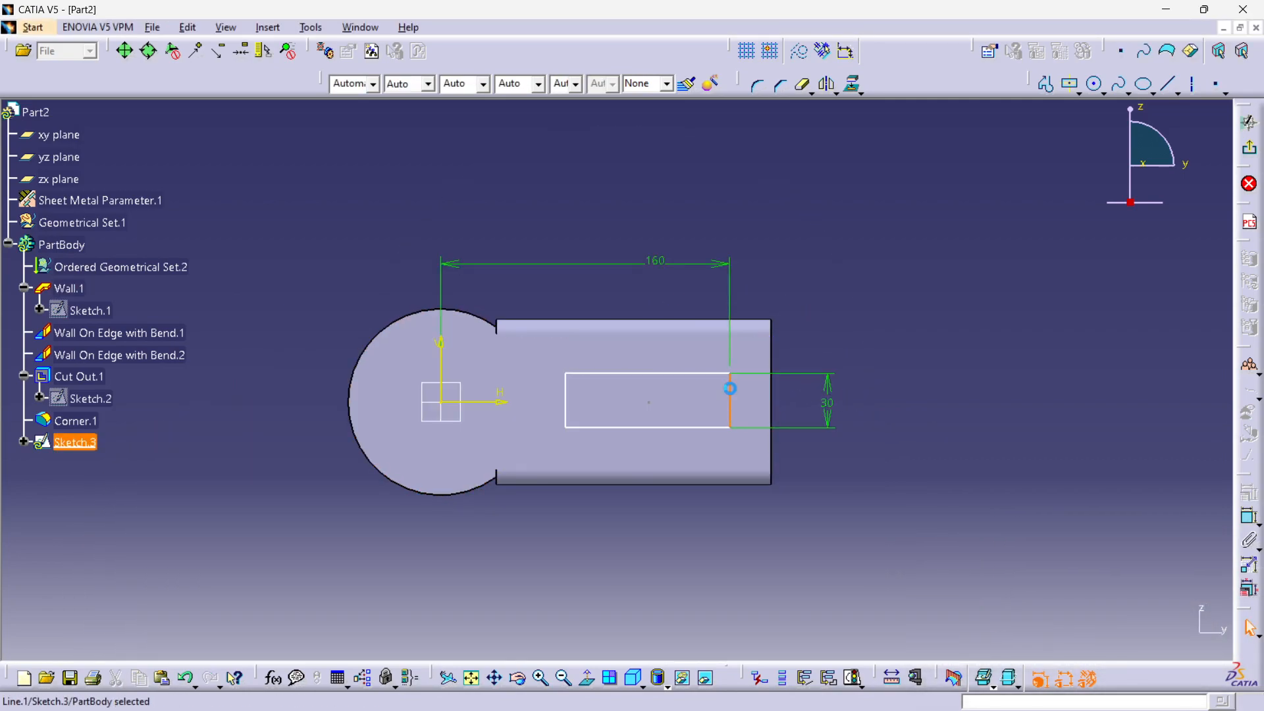
{"action": "left_click", "coordinate": [1248, 515]}
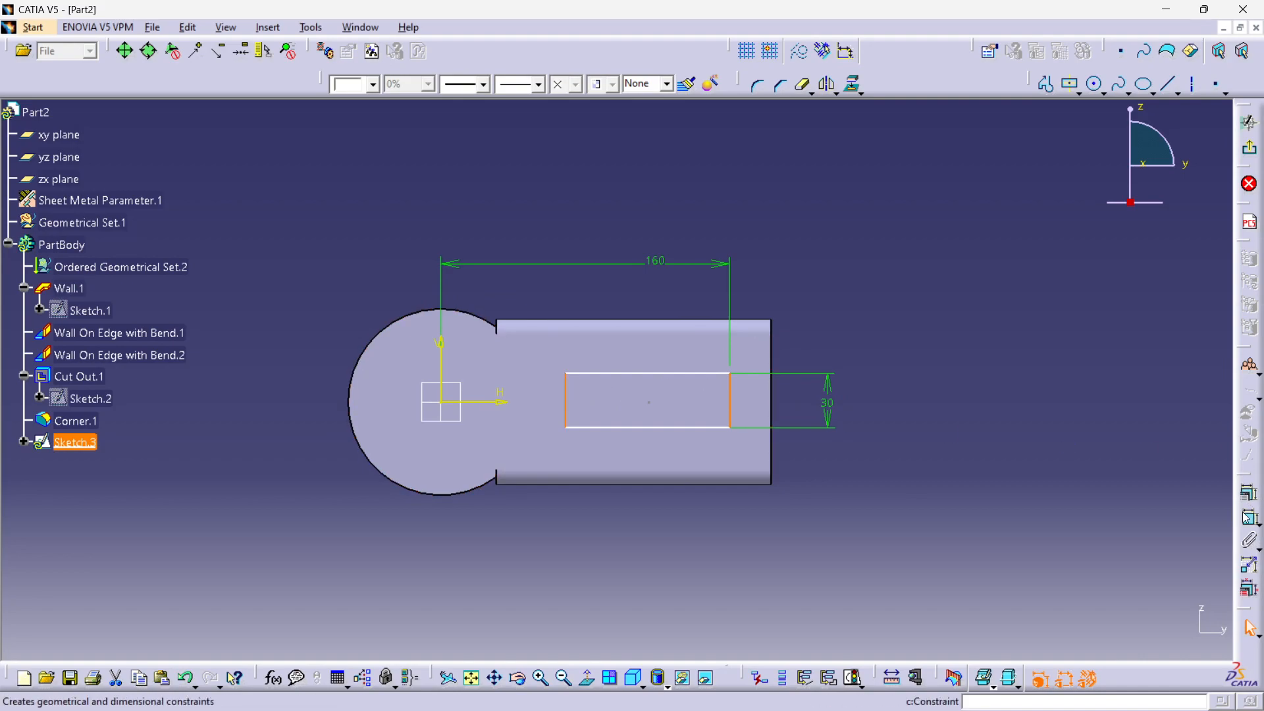
{"action": "left_click", "coordinate": [673, 293]}
{"action": "double_click", "coordinate": [678, 292]}
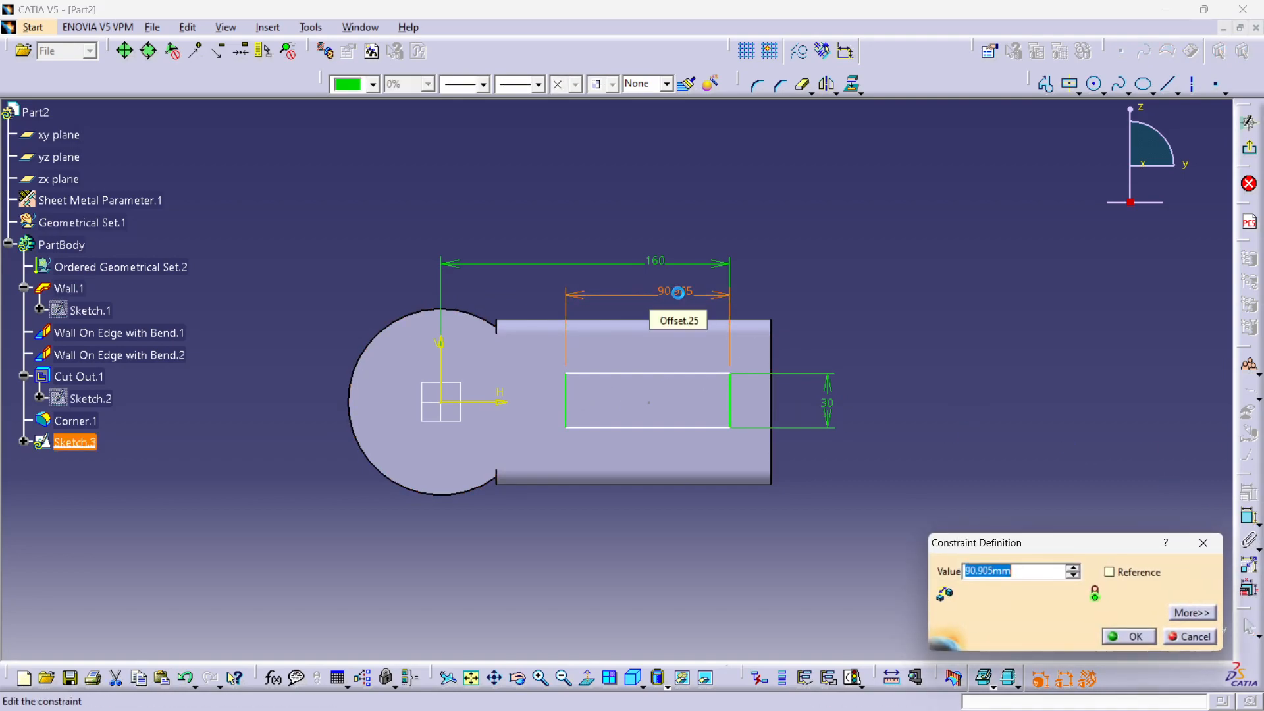
{"action": "key", "text": "Return"}
{"action": "left_click", "coordinate": [1087, 326]}
{"action": "mouse_move", "coordinate": [855, 440]}
{"action": "middle_mouse_down"}
{"action": "mouse_move", "coordinate": [836, 346]}
{"action": "mouse_move", "coordinate": [671, 339]}
{"action": "mouse_move", "coordinate": [669, 418]}
{"action": "mouse_move", "coordinate": [668, 394]}
{"action": "middle_mouse_up"}
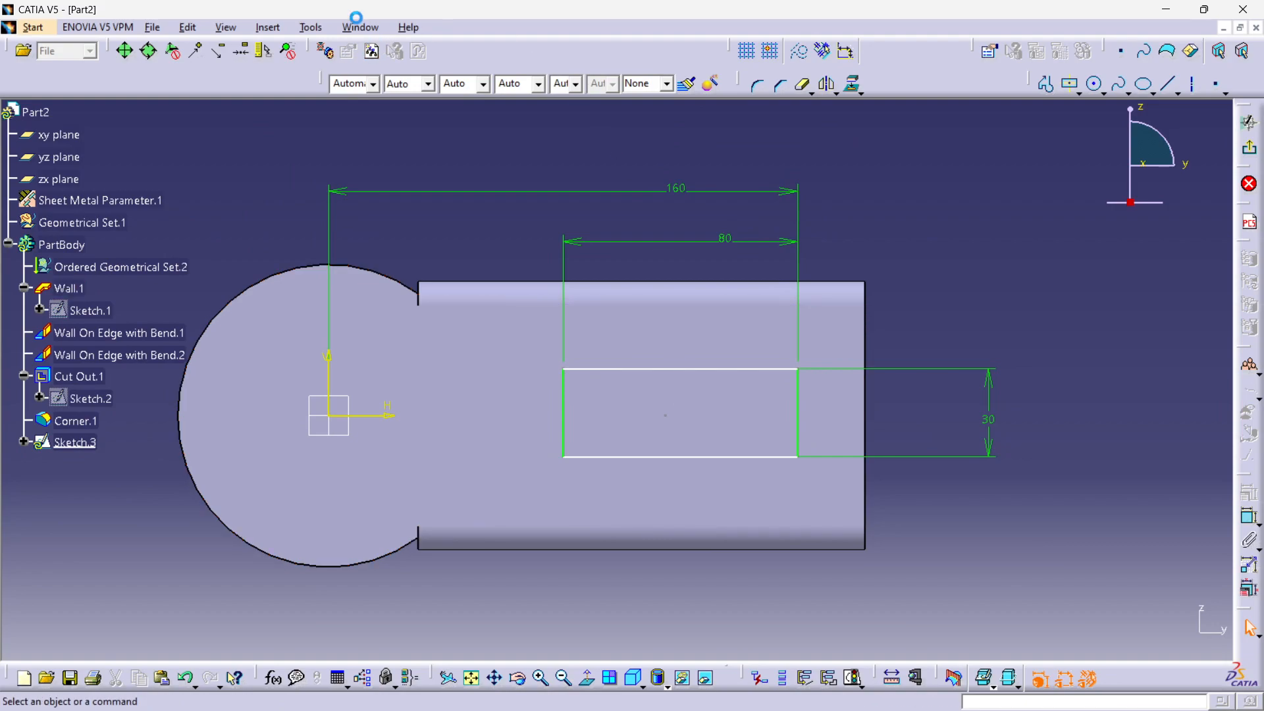
Step: Check the wheel holder reference part and constrain the sketched rectangle's two long sides to be parallel
{"action": "left_click", "coordinate": [360, 26]}
{"action": "left_click", "coordinate": [395, 132]}
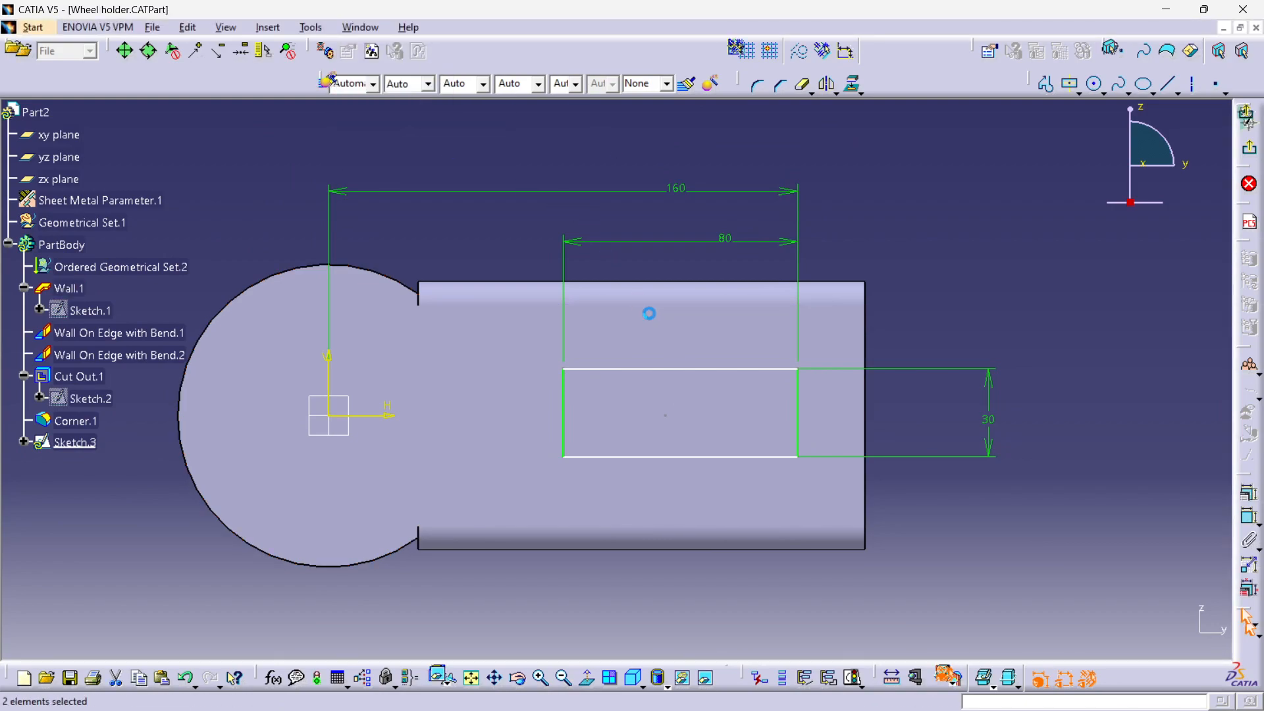
{"action": "left_click", "coordinate": [360, 26]}
{"action": "left_click", "coordinate": [377, 153]}
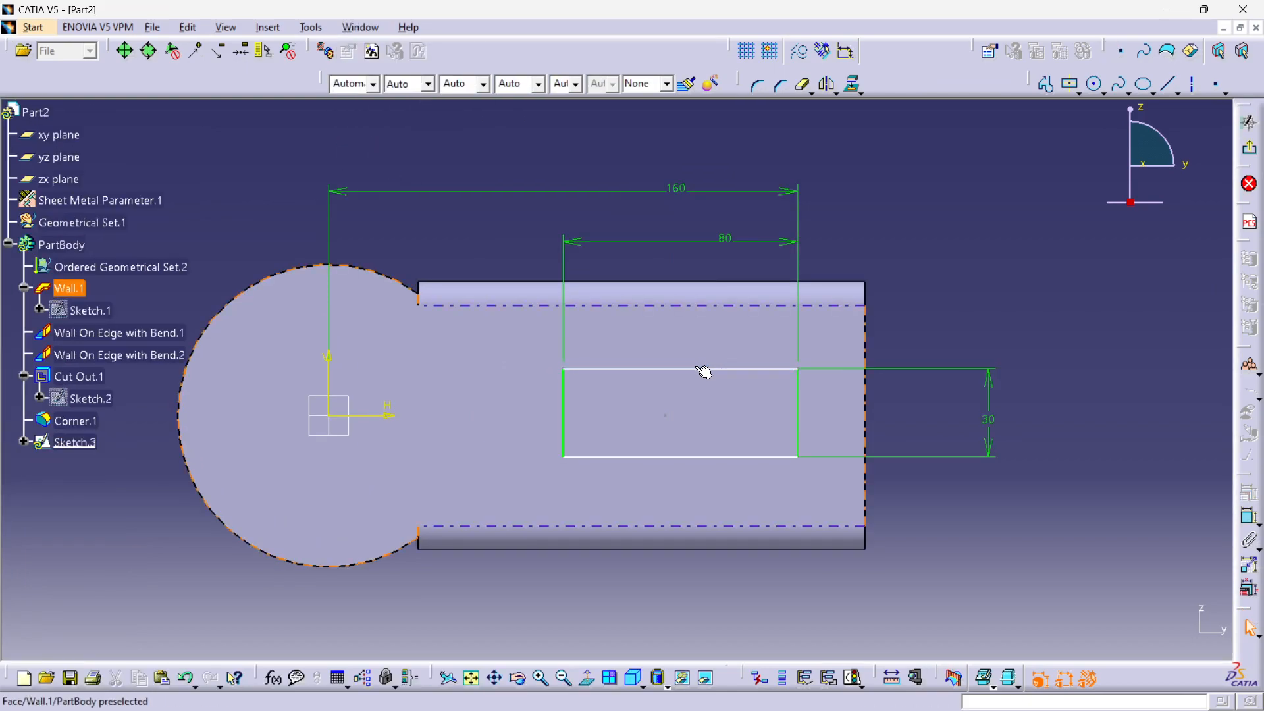
{"action": "left_click", "coordinate": [700, 370]}
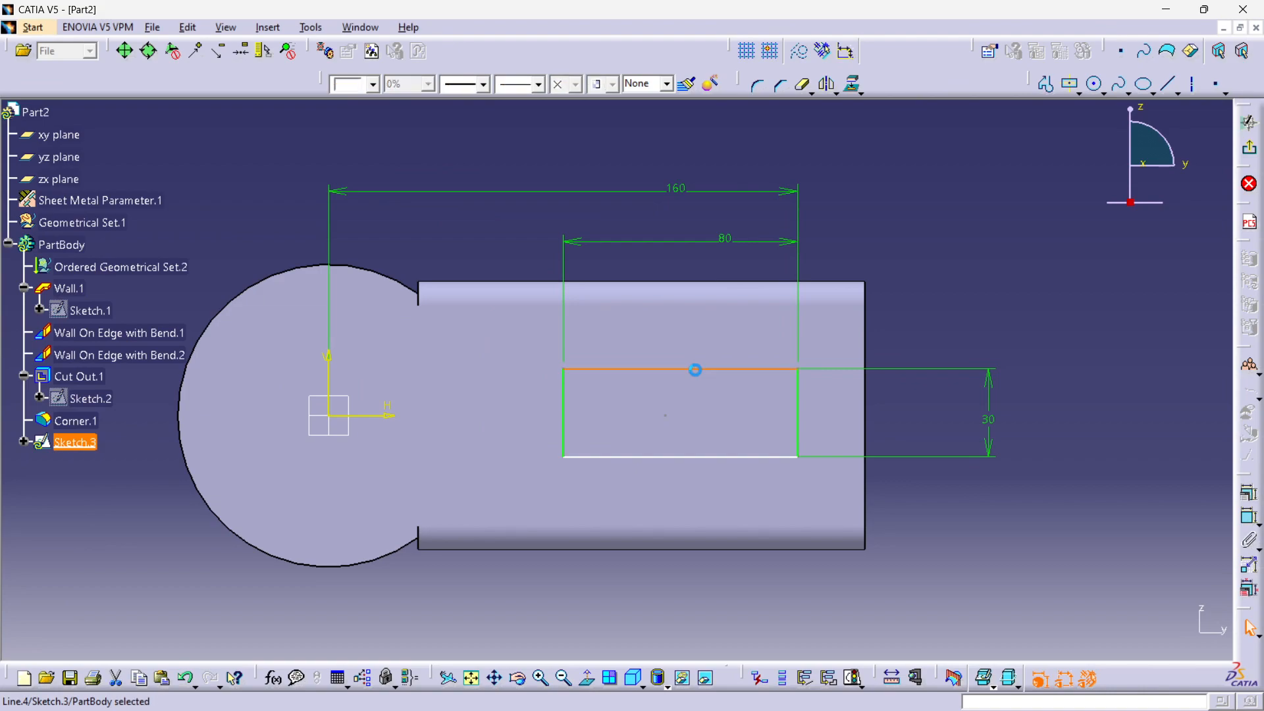
{"action": "left_click", "coordinate": [1251, 516]}
{"action": "right_click", "coordinate": [742, 413]}
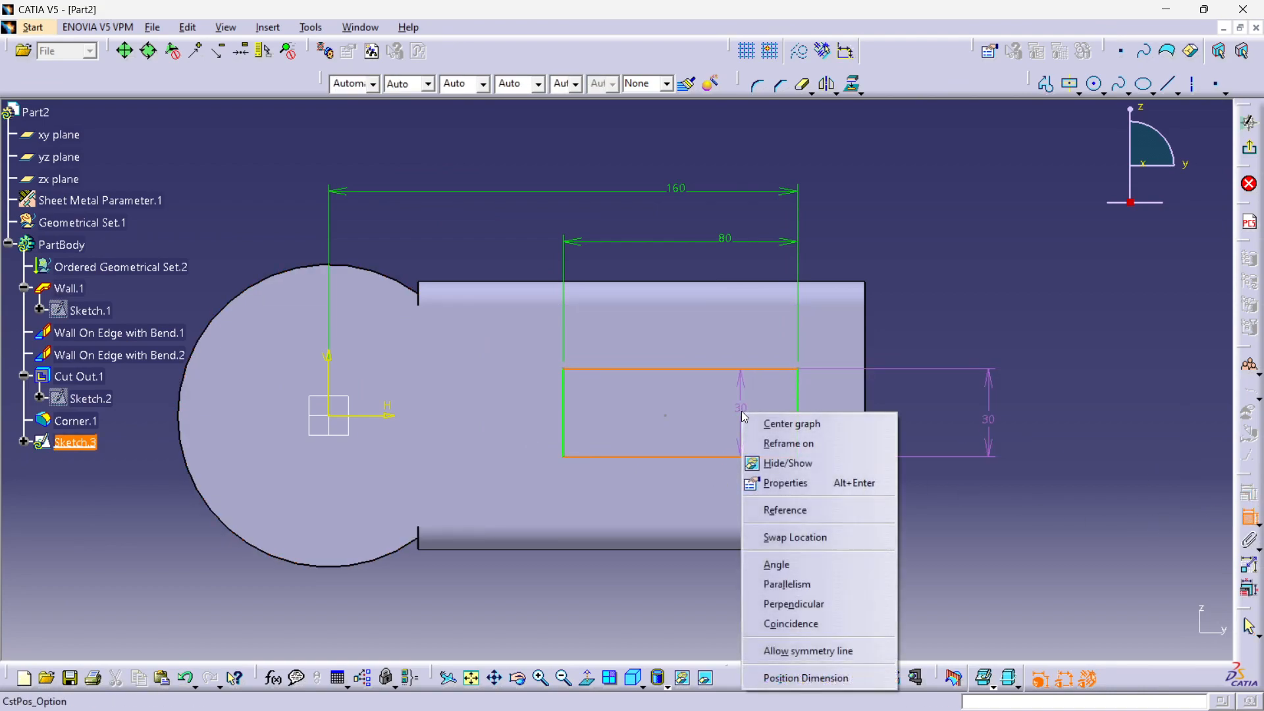
{"action": "left_click", "coordinate": [808, 585]}
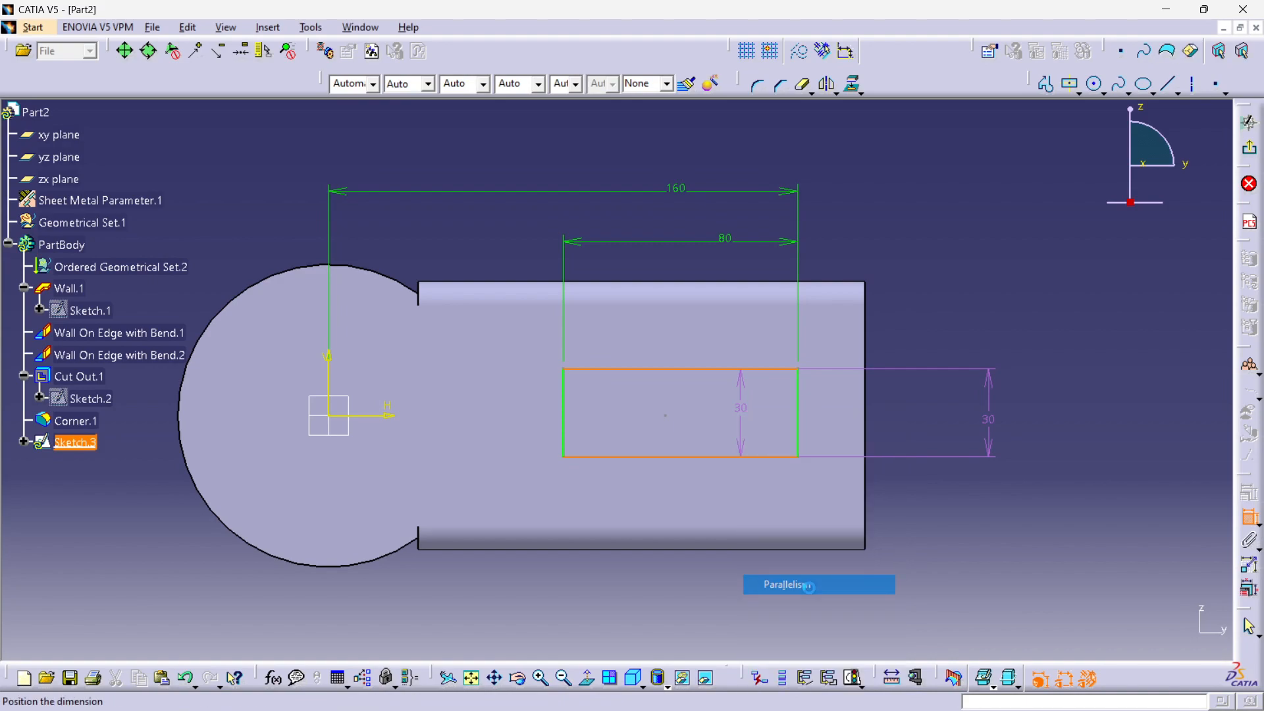
{"action": "left_click", "coordinate": [966, 527]}
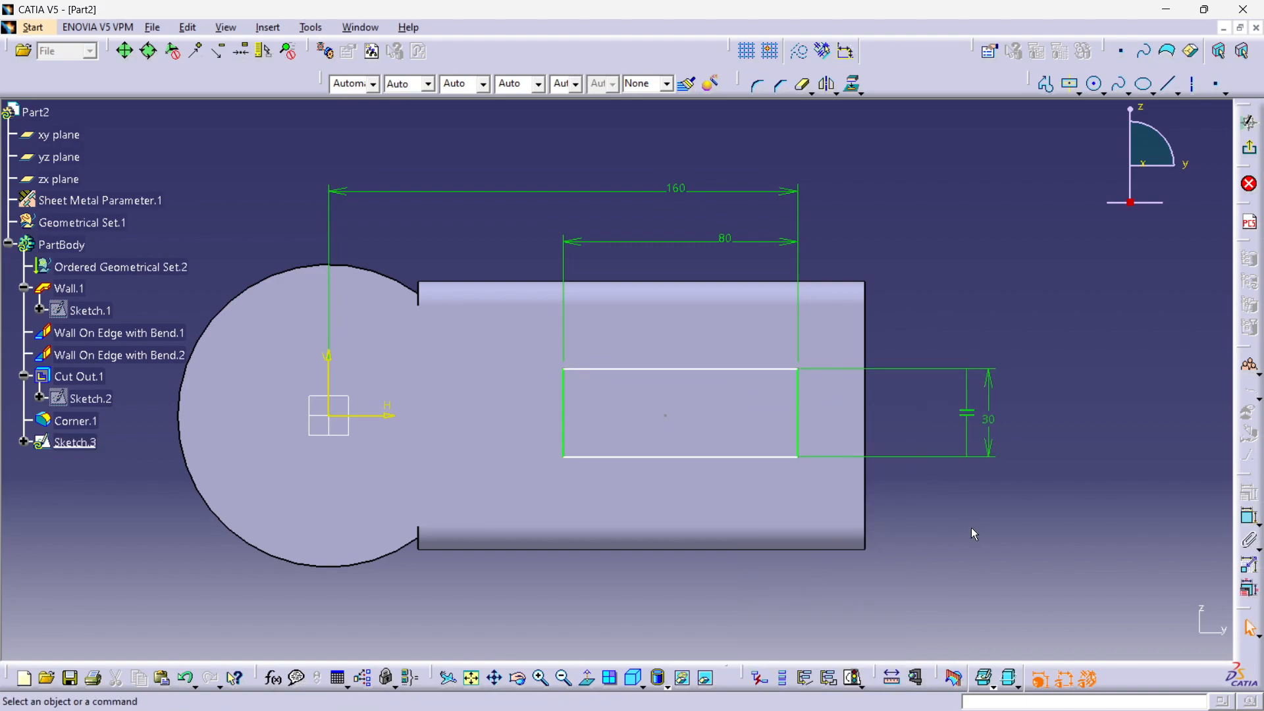
Step: Constrain the rectangle's two short sides to be parallel and exit the sketch
{"action": "left_click", "coordinate": [797, 393]}
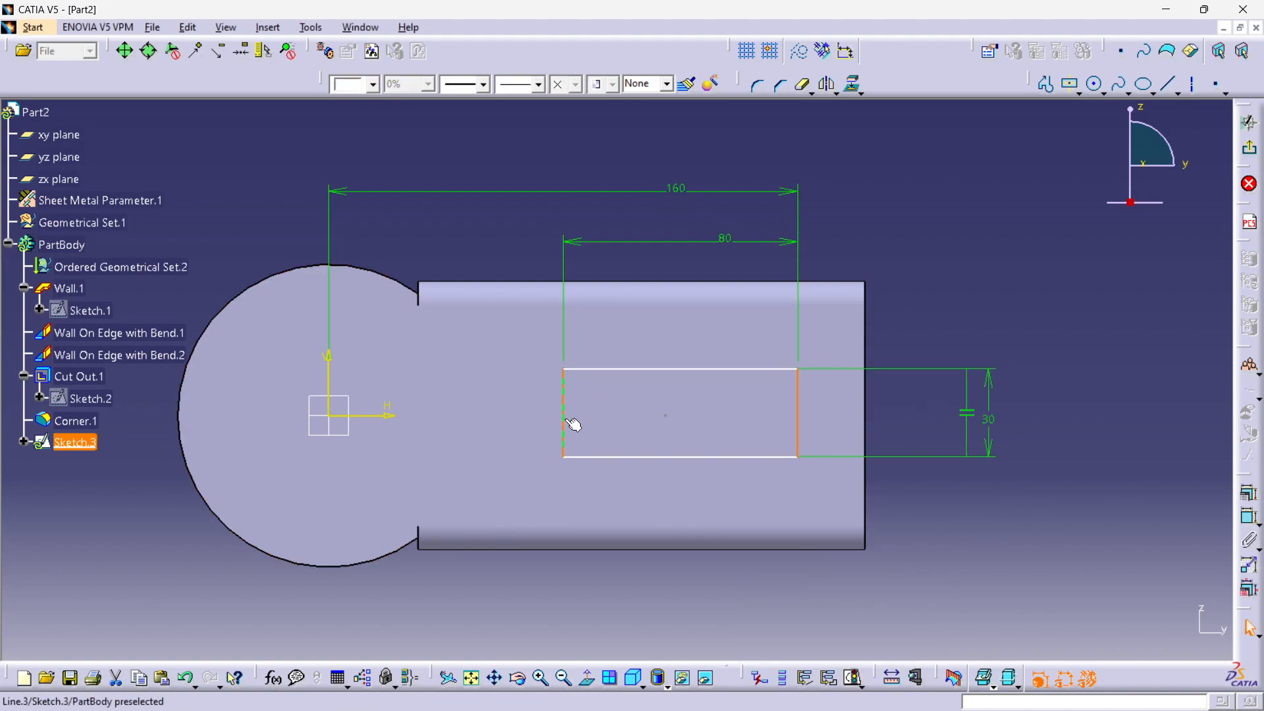
{"action": "left_click", "coordinate": [1248, 516]}
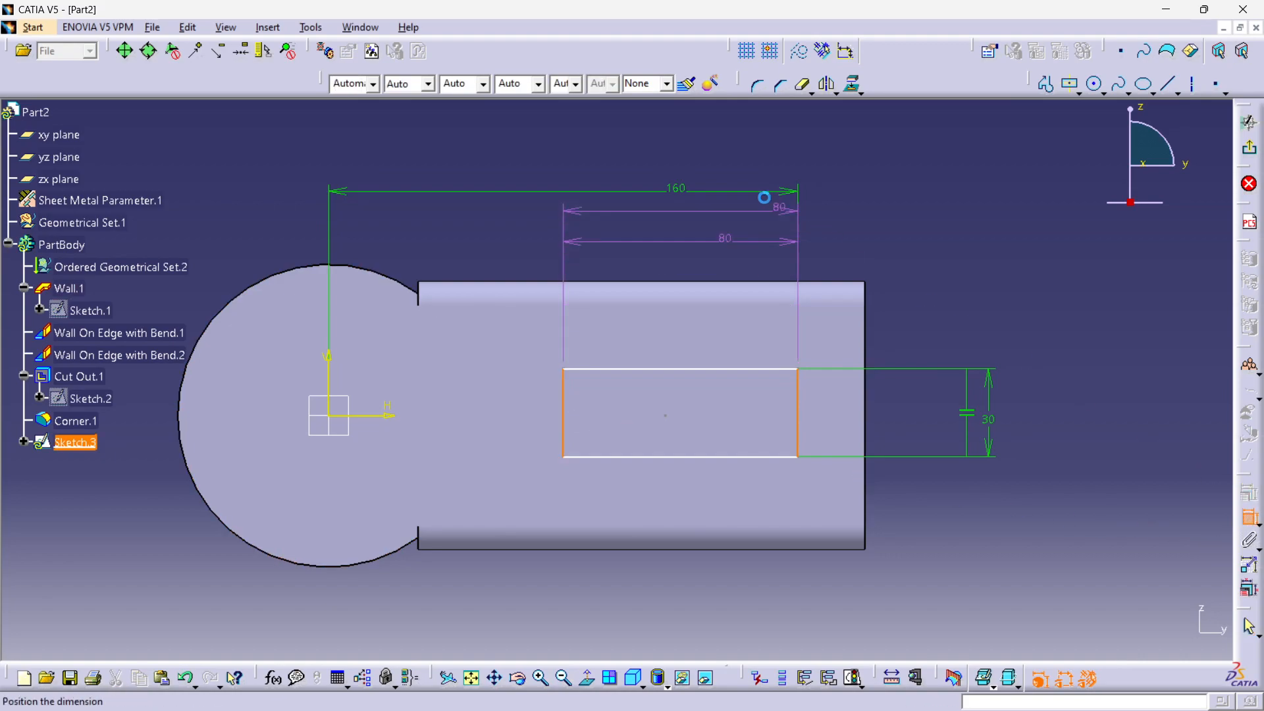
{"action": "right_click", "coordinate": [700, 167]}
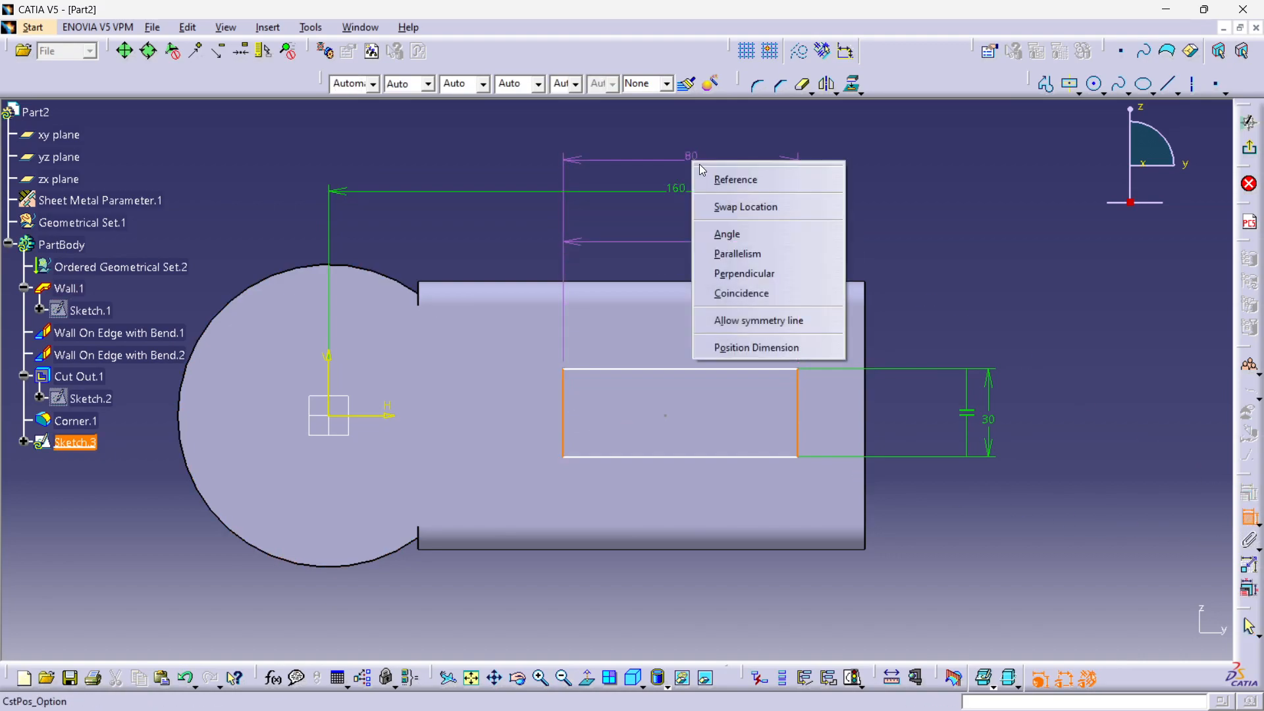
{"action": "left_click", "coordinate": [788, 261]}
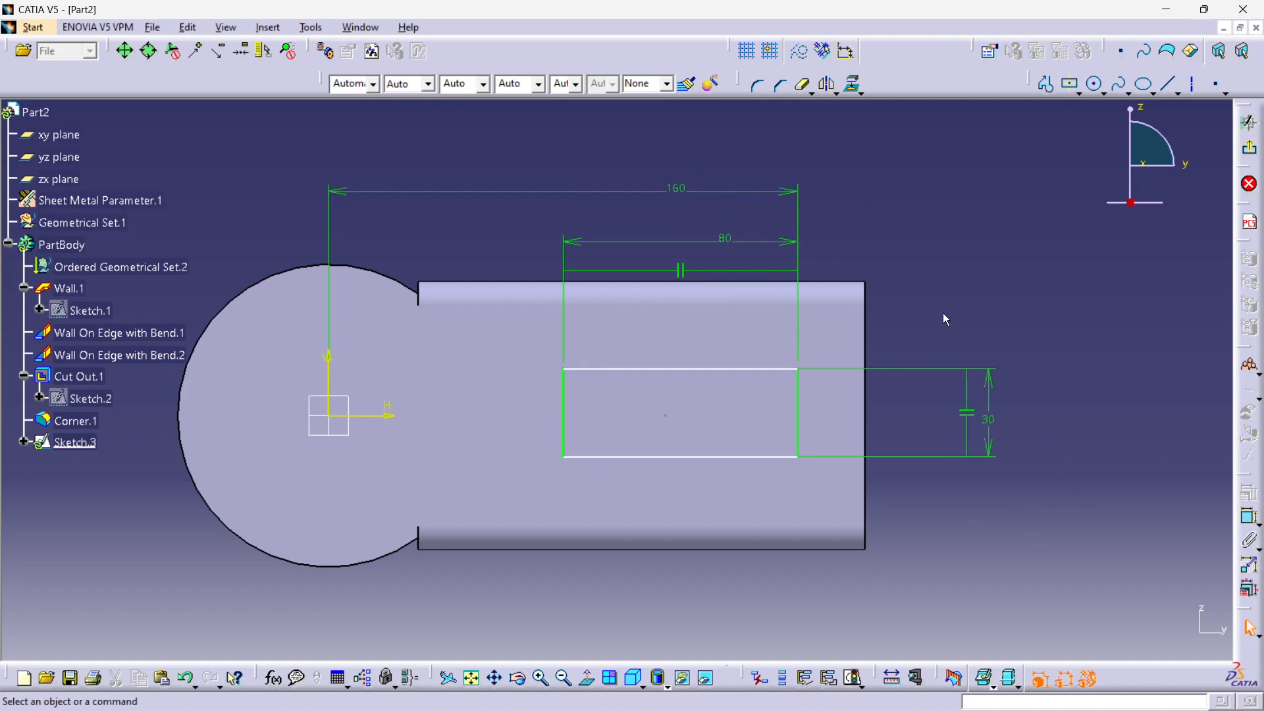
{"action": "mouse_move", "coordinate": [933, 281]}
{"action": "middle_mouse_down"}
{"action": "mouse_move", "coordinate": [947, 338]}
{"action": "mouse_move", "coordinate": [939, 401]}
{"action": "middle_mouse_up"}
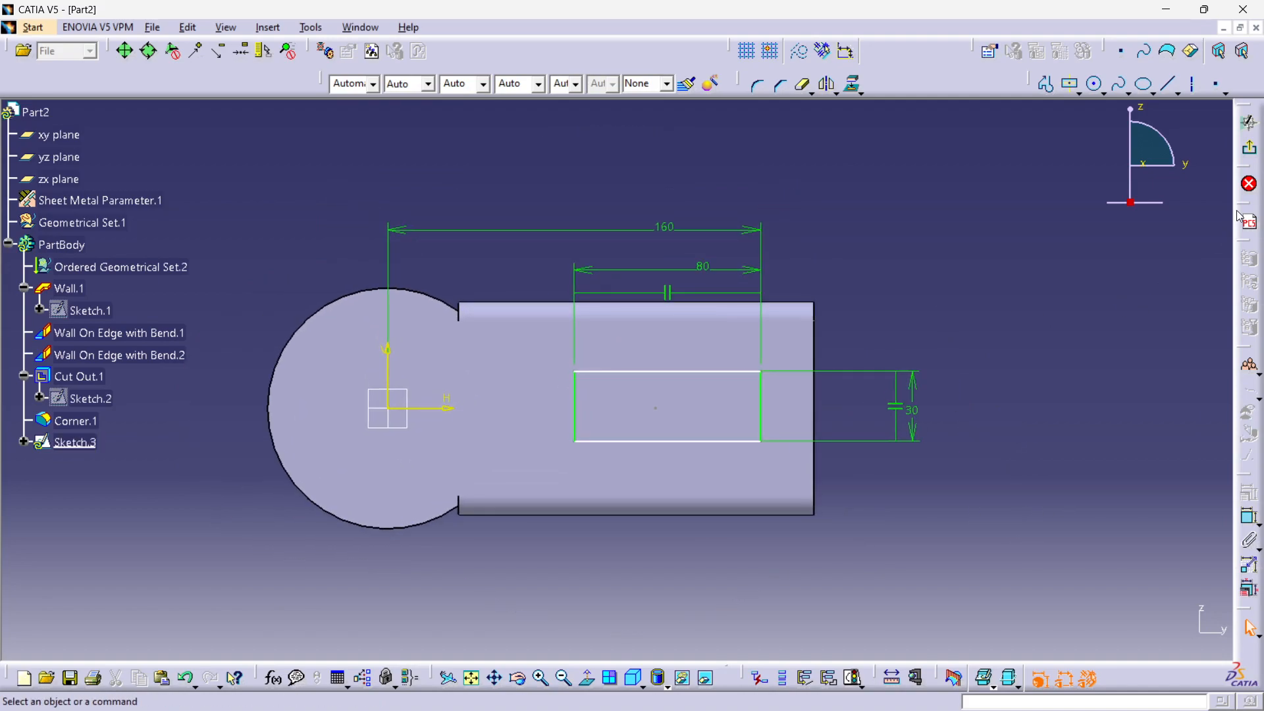
{"action": "left_click", "coordinate": [1248, 149]}
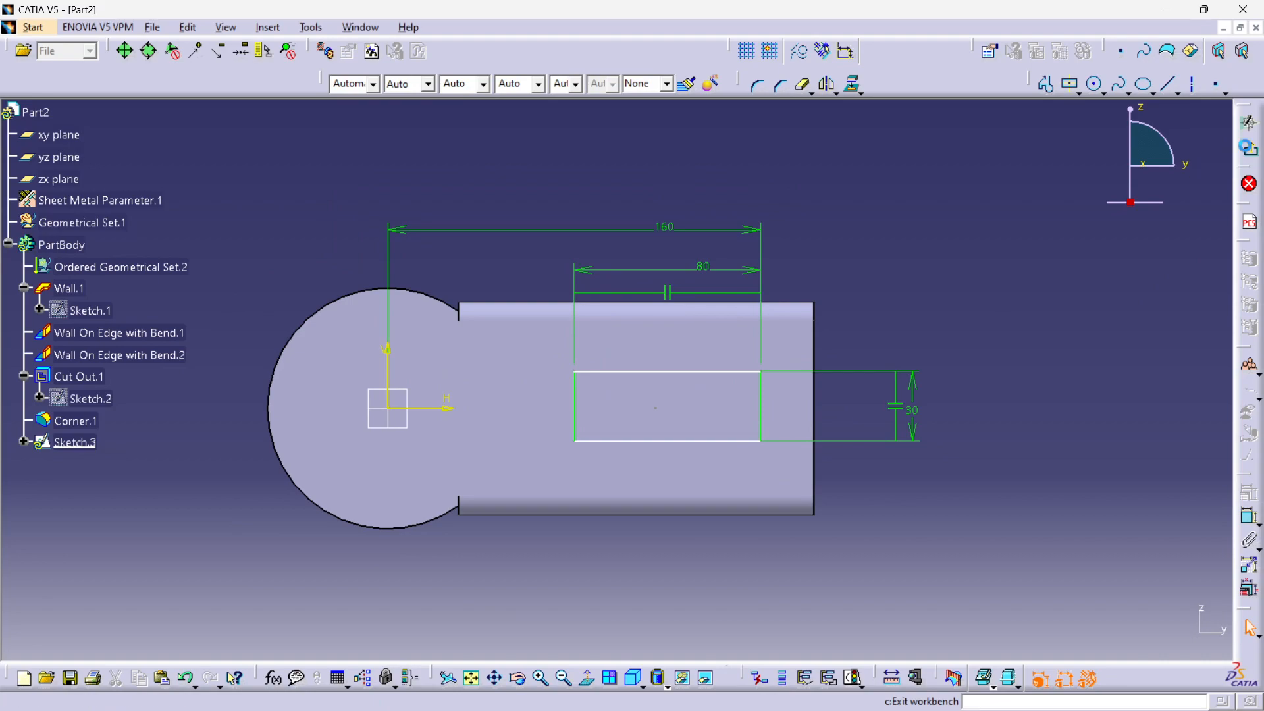
{"action": "mouse_move", "coordinate": [511, 420]}
{"action": "middle_mouse_down"}
{"action": "mouse_move", "coordinate": [708, 317]}
{"action": "mouse_move", "coordinate": [612, 366]}
{"action": "mouse_move", "coordinate": [595, 356]}
{"action": "middle_mouse_up"}
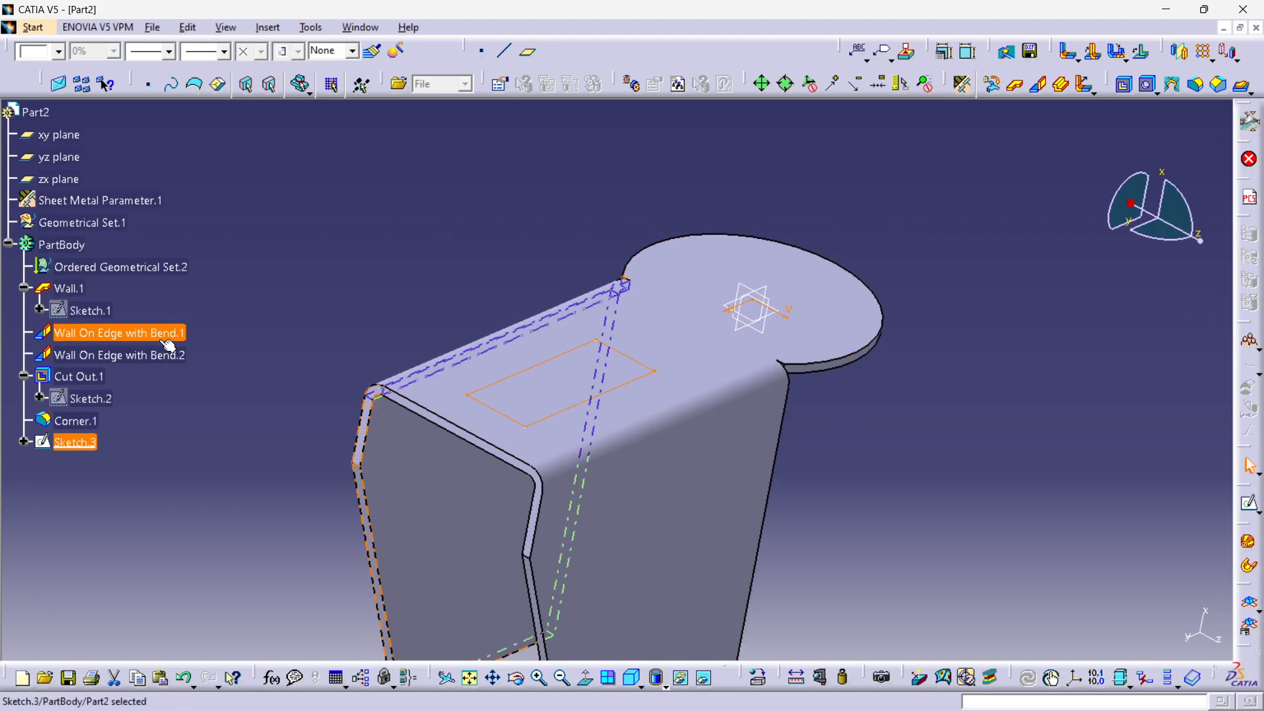
Step: In the Wheel holder reference part, examine the sketch and cutout definition of the rectangular opening, and return to Part2
{"action": "left_click", "coordinate": [371, 29]}
{"action": "left_click", "coordinate": [415, 130]}
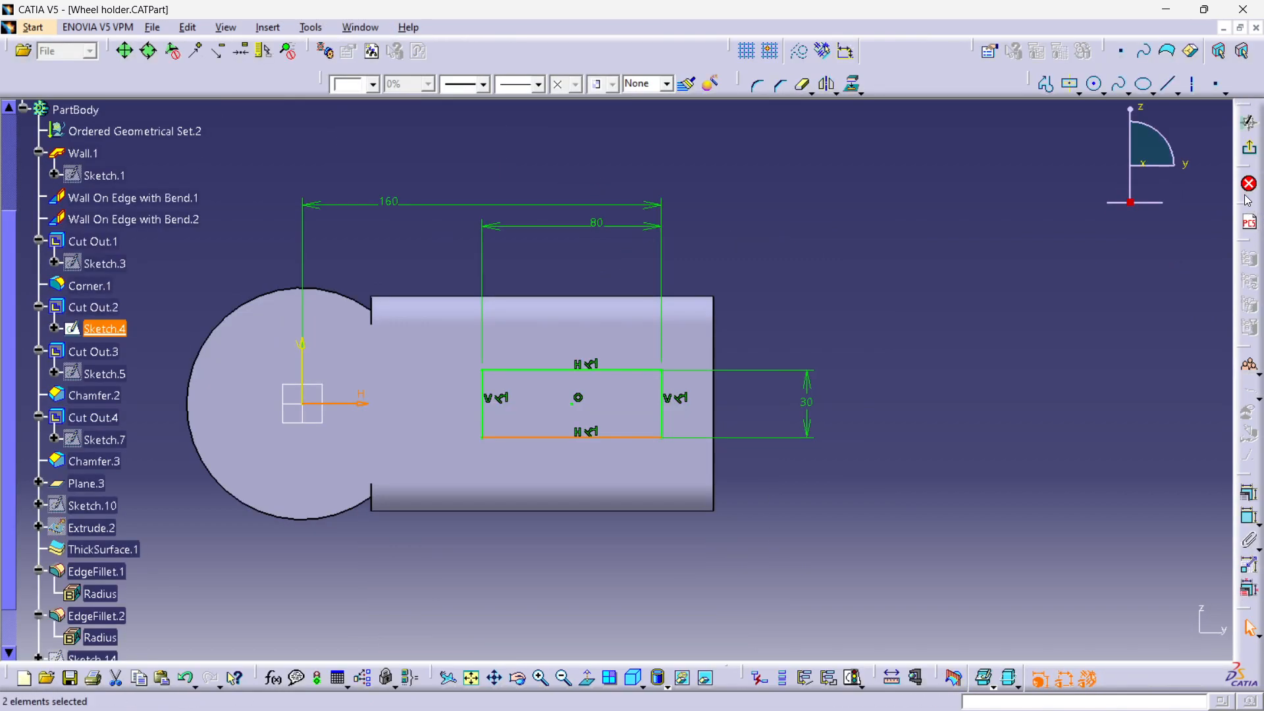
{"action": "left_click", "coordinate": [1248, 629]}
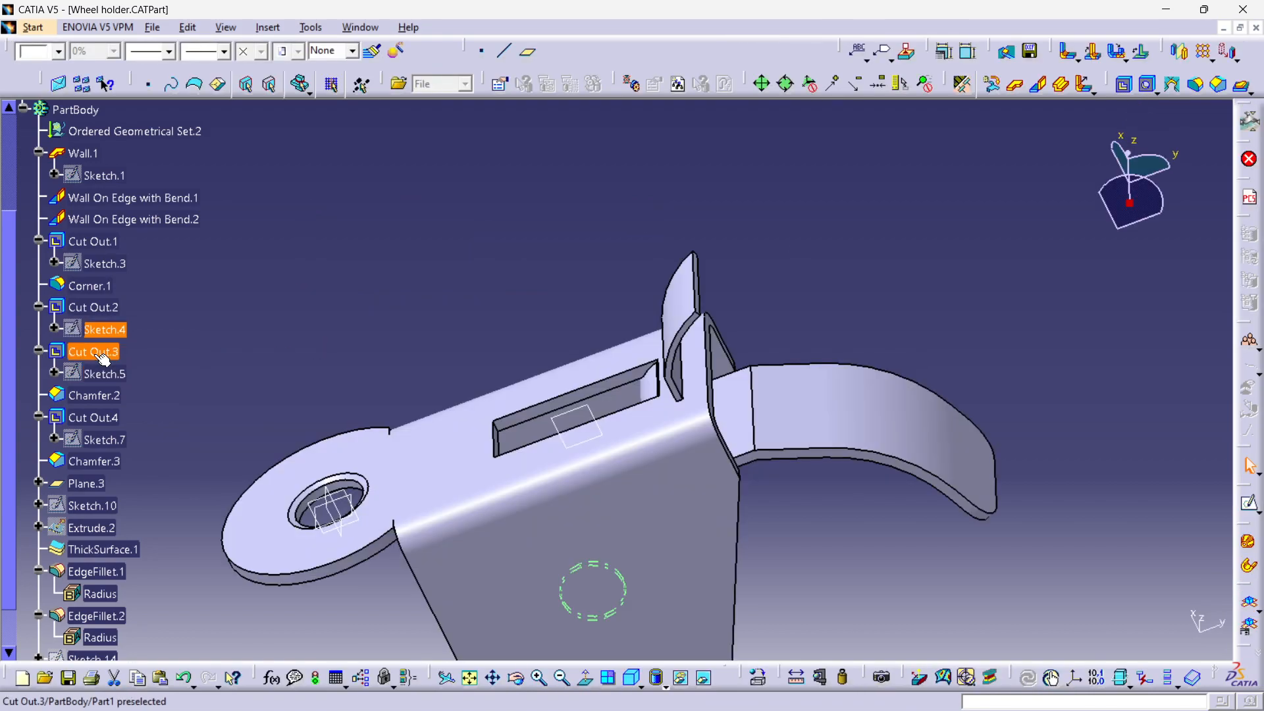
{"action": "left_click", "coordinate": [103, 353]}
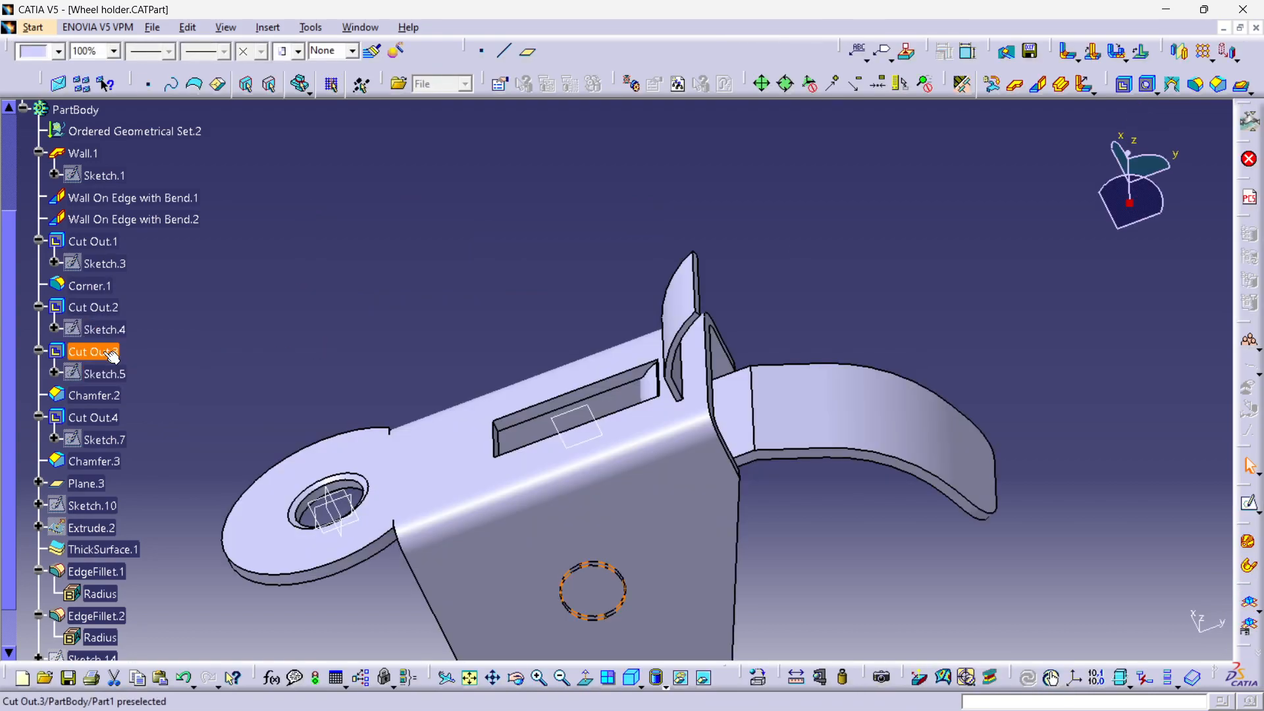
{"action": "left_click", "coordinate": [113, 376]}
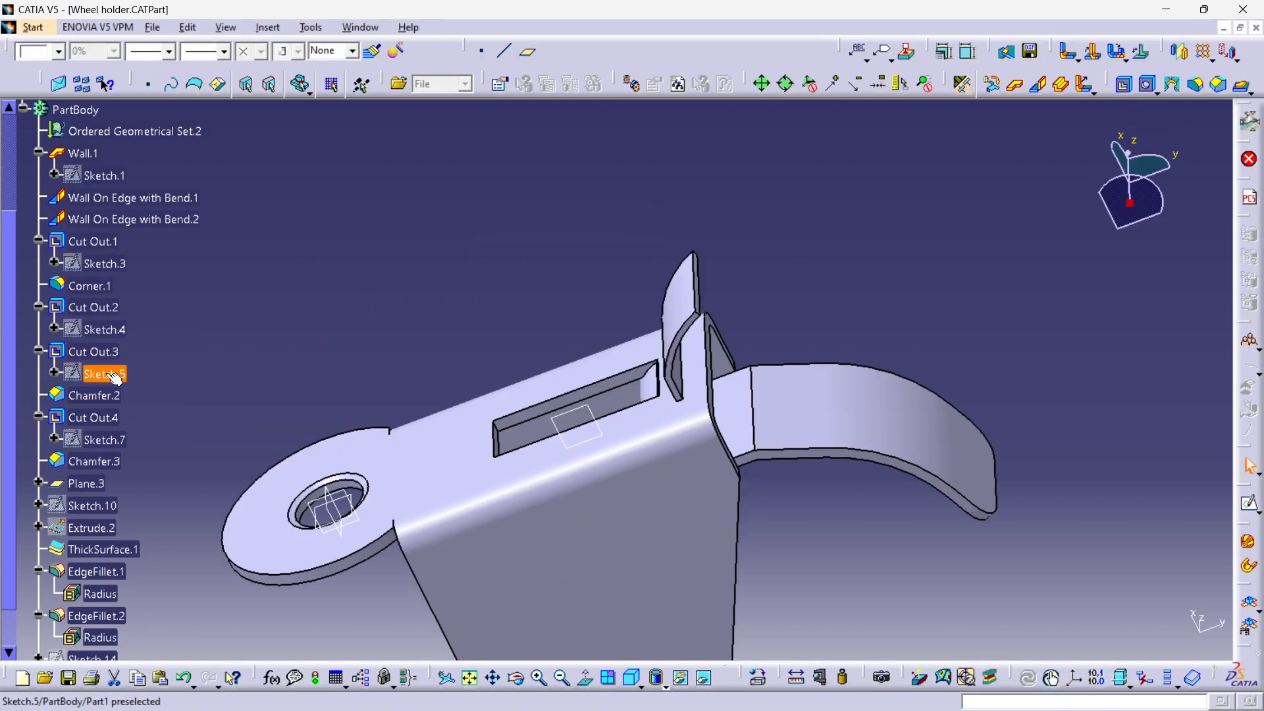
{"action": "left_click", "coordinate": [102, 328]}
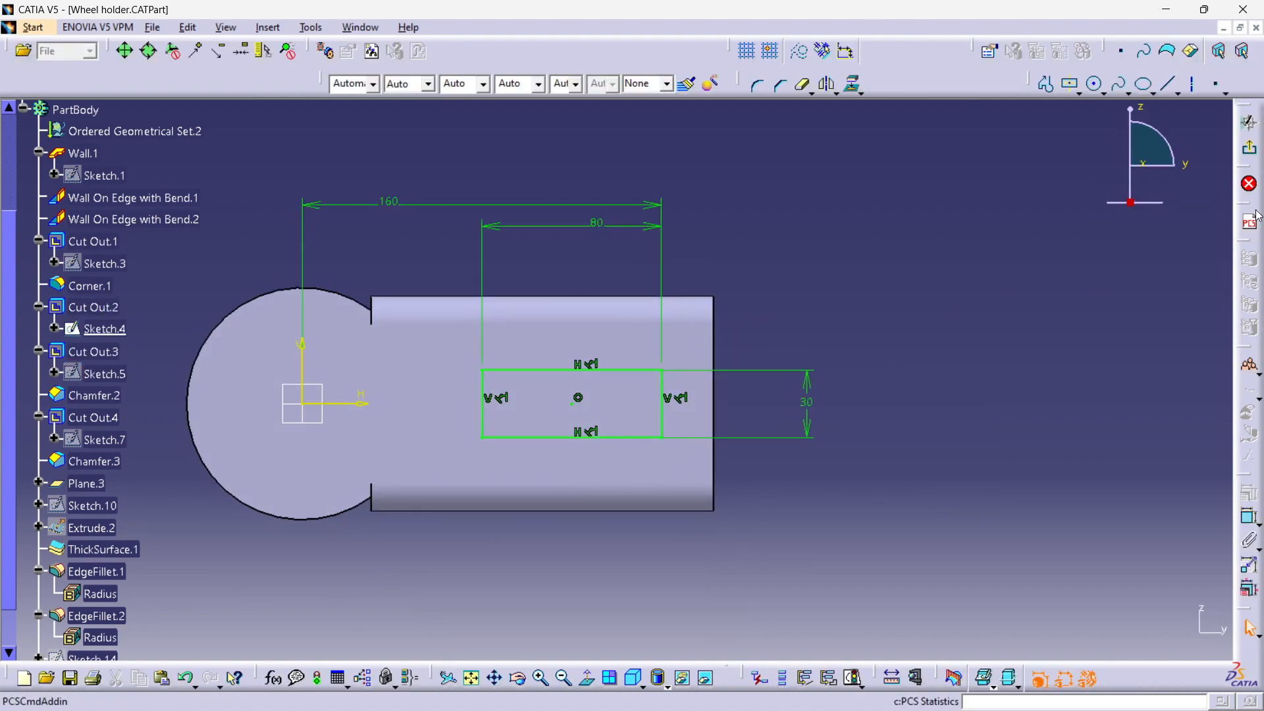
{"action": "double_click", "coordinate": [97, 308]}
{"action": "middle_click_drag", "start_coordinate": [715, 498], "coordinate": [645, 436]}
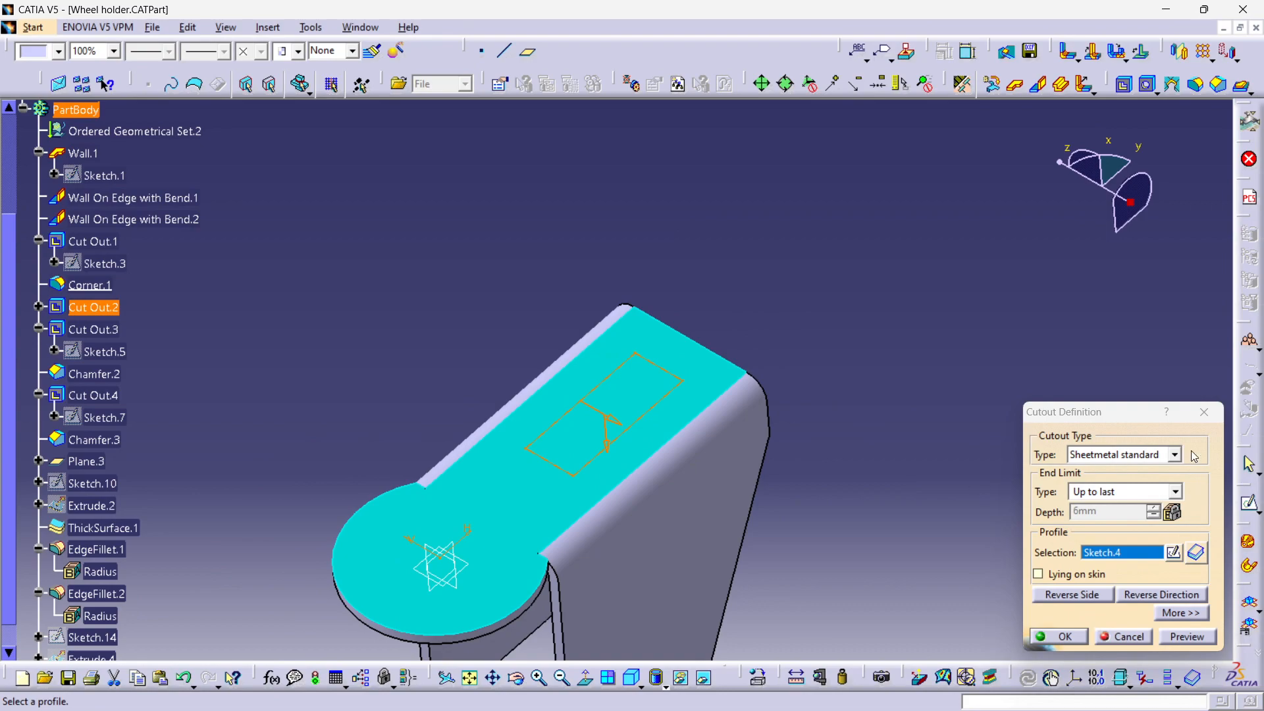
{"action": "left_click", "coordinate": [1202, 413]}
{"action": "left_click", "coordinate": [369, 28]}
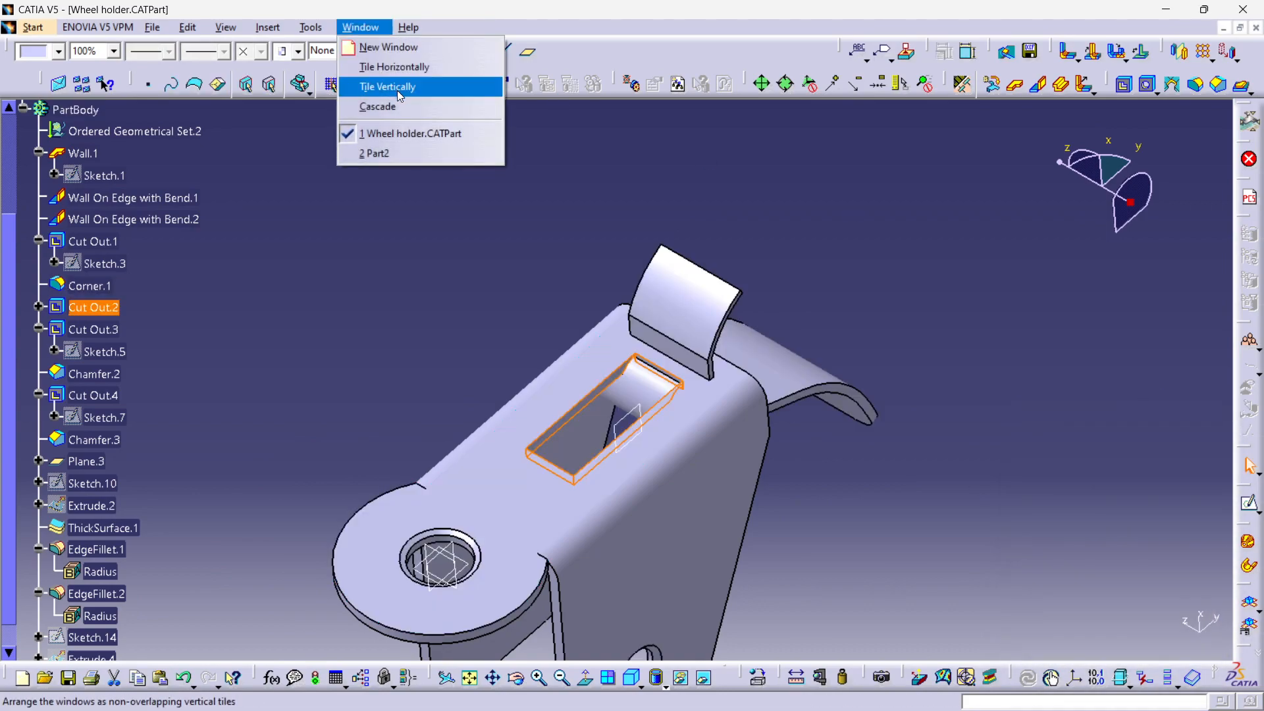
{"action": "left_click", "coordinate": [395, 154]}
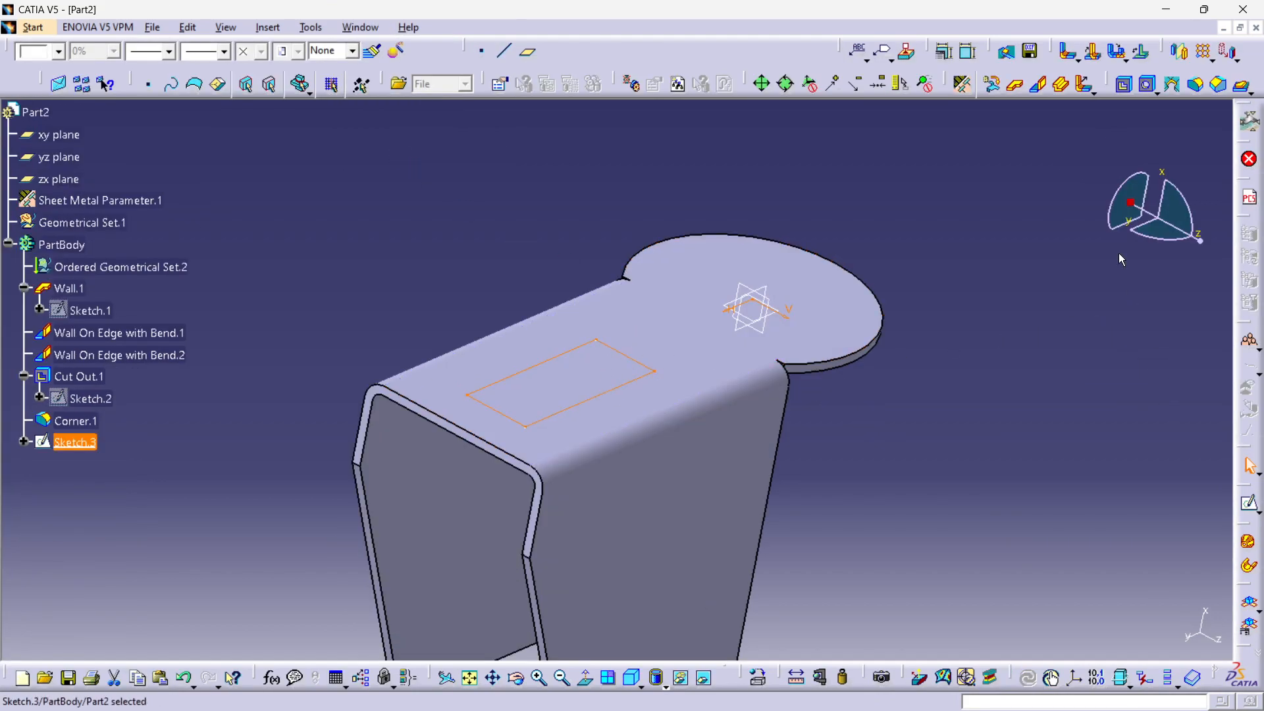
Step: Cut the rectangle sketch through the top wall with a Sheetmetal standard Cut Out limited up to next
{"action": "left_click", "coordinate": [1126, 92]}
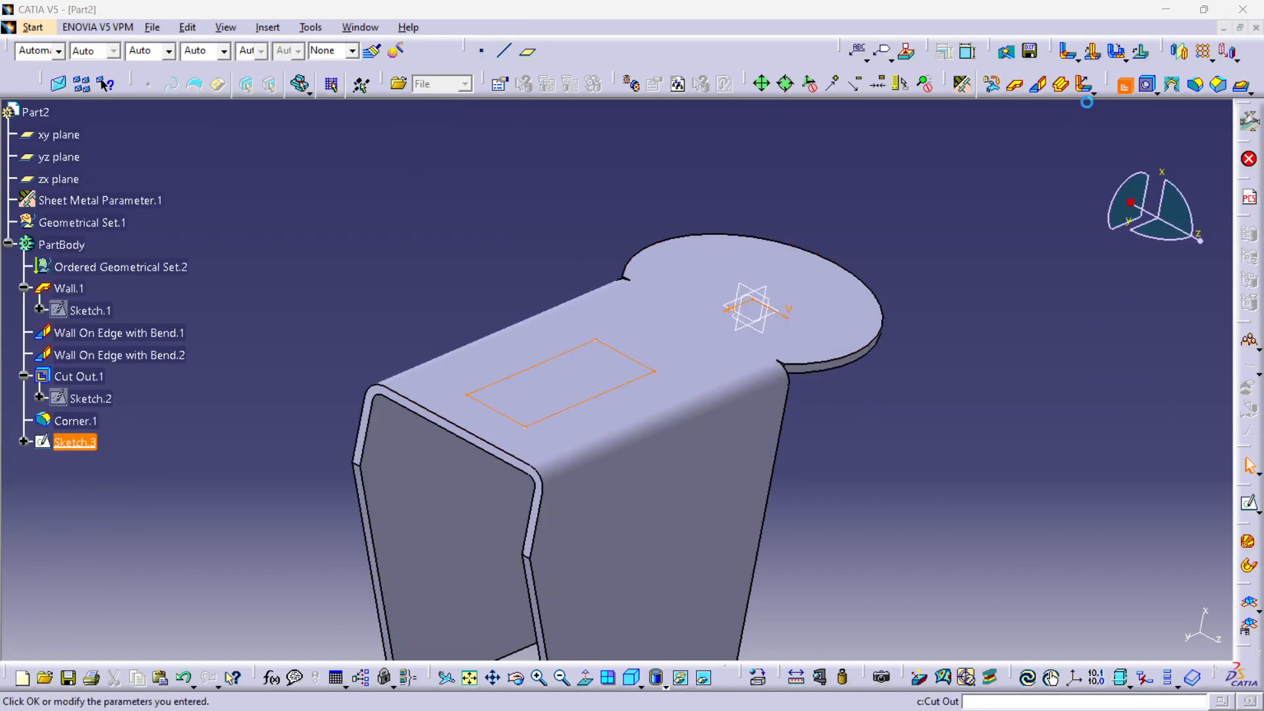
{"action": "mouse_move", "coordinate": [487, 421]}
{"action": "middle_mouse_down"}
{"action": "mouse_move", "coordinate": [479, 412]}
{"action": "mouse_move", "coordinate": [578, 320]}
{"action": "mouse_move", "coordinate": [877, 520]}
{"action": "middle_mouse_up"}
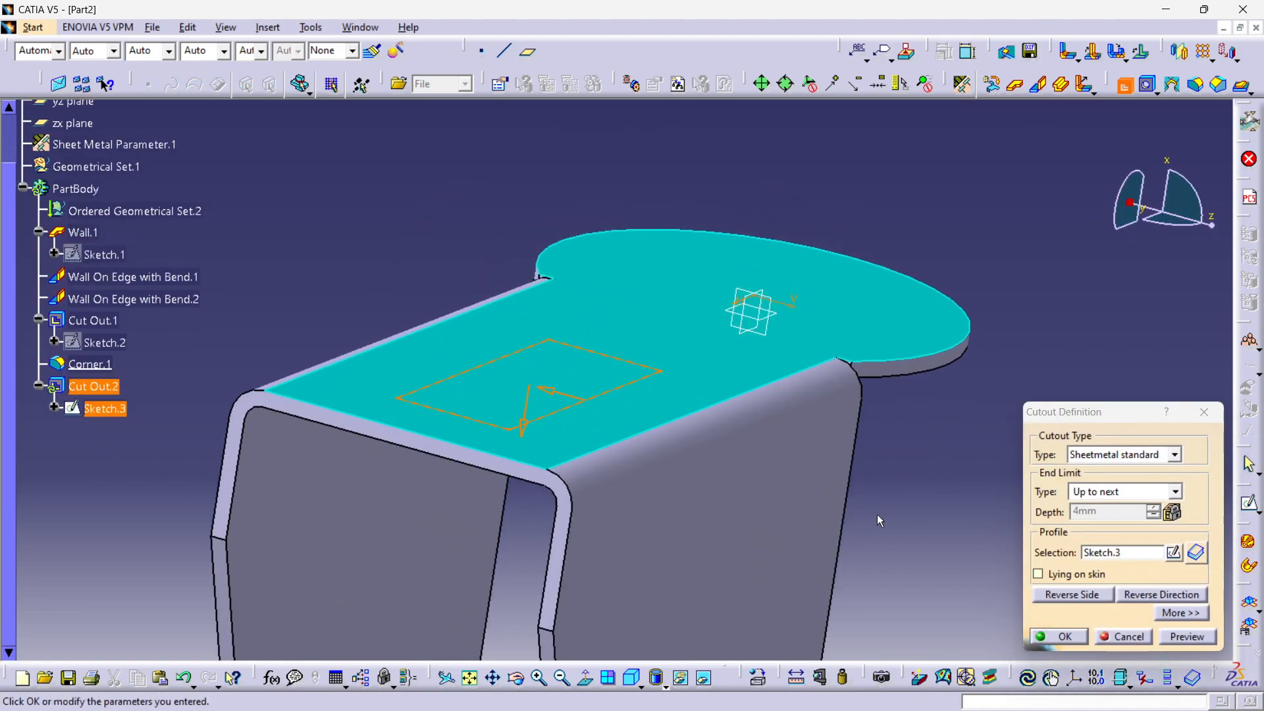
{"action": "left_click", "coordinate": [1172, 635]}
{"action": "left_click", "coordinate": [1064, 639]}
{"action": "middle_click_drag", "start_coordinate": [642, 378], "coordinate": [634, 416]}
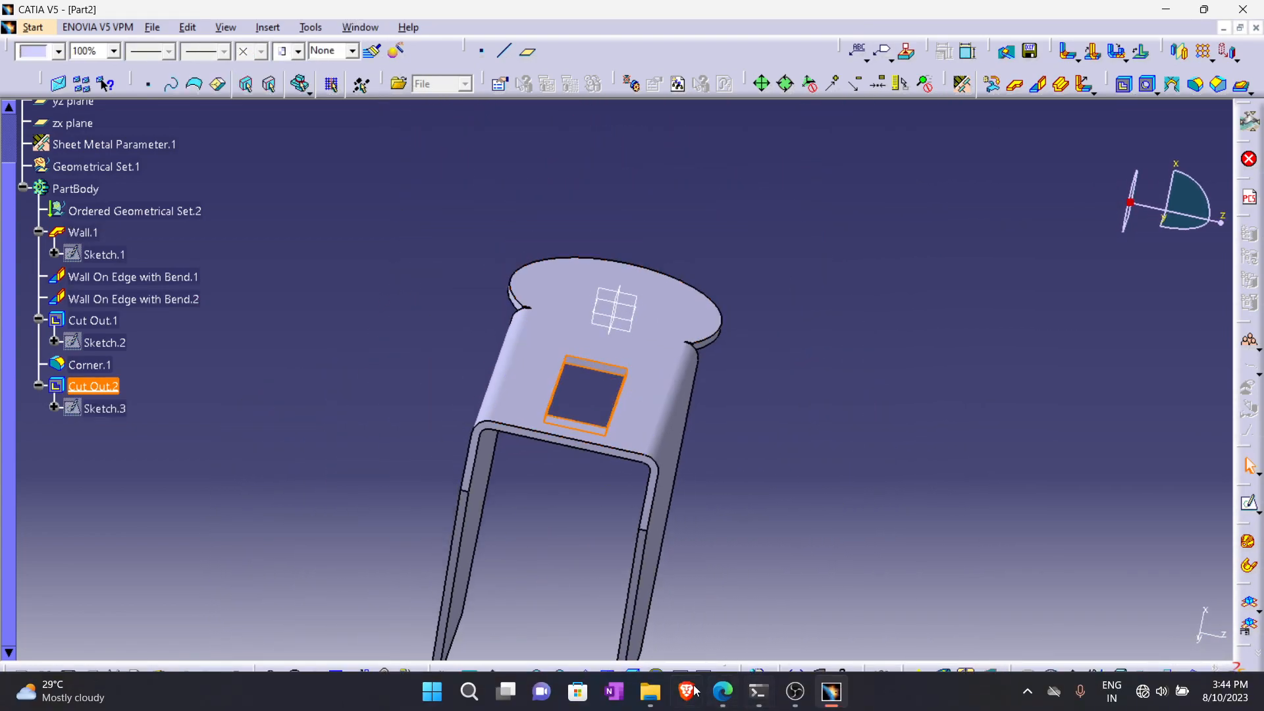
Step: Open the Wheel Holder draft sheet PDF in the browser, examine the rectangular cut-out's dimensions in the right view, and return to CATIA
{"action": "left_click", "coordinate": [731, 693]}
{"action": "right_click", "coordinate": [561, 341]}
{"action": "left_click", "coordinate": [478, 393]}
{"action": "scroll", "coordinate": [479, 392], "scroll_direction": "up", "scroll_amount": 5}
{"action": "scroll", "coordinate": [496, 383], "scroll_direction": "down", "scroll_amount": 5}
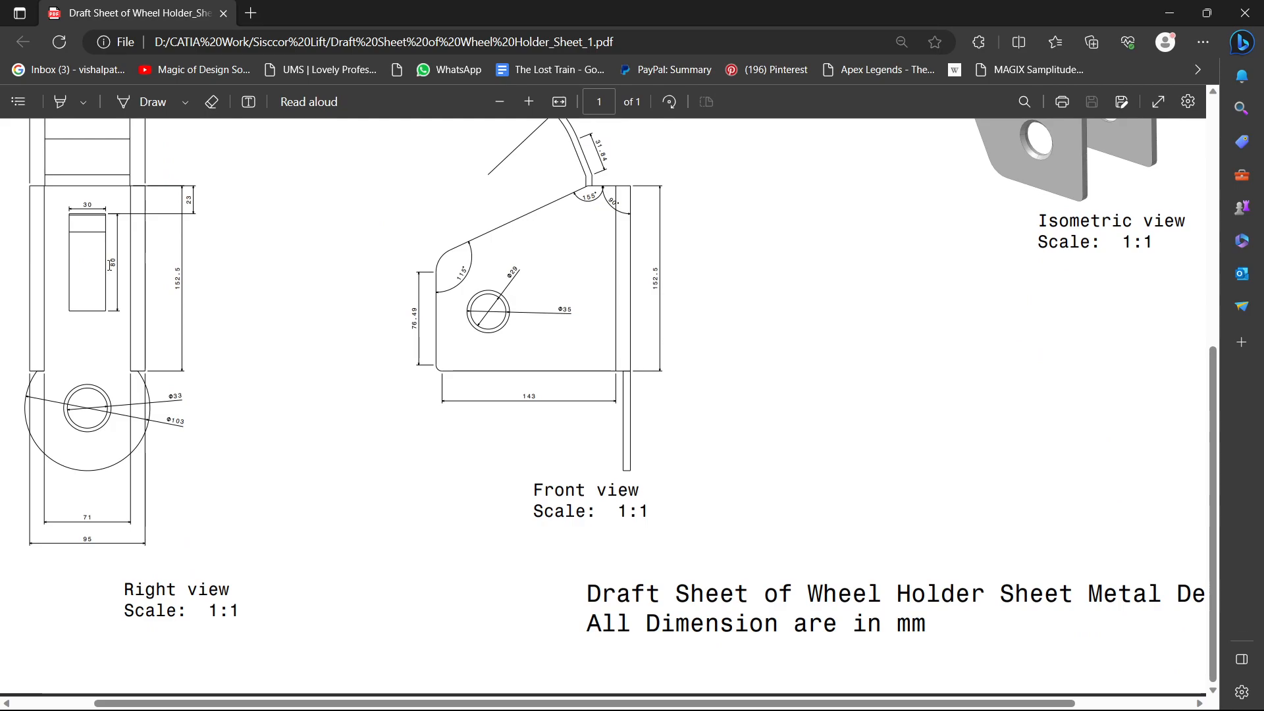
{"action": "right_click", "coordinate": [110, 265]}
{"action": "left_click", "coordinate": [236, 260]}
{"action": "scroll", "coordinate": [190, 277], "scroll_direction": "up", "scroll_amount": 3, "text": "ctrl"}
{"action": "mouse_move", "coordinate": [302, 299]}
{"action": "middle_mouse_down"}
{"action": "mouse_move", "coordinate": [183, 274]}
{"action": "mouse_move", "coordinate": [373, 276]}
{"action": "mouse_move", "coordinate": [364, 263]}
{"action": "middle_mouse_up"}
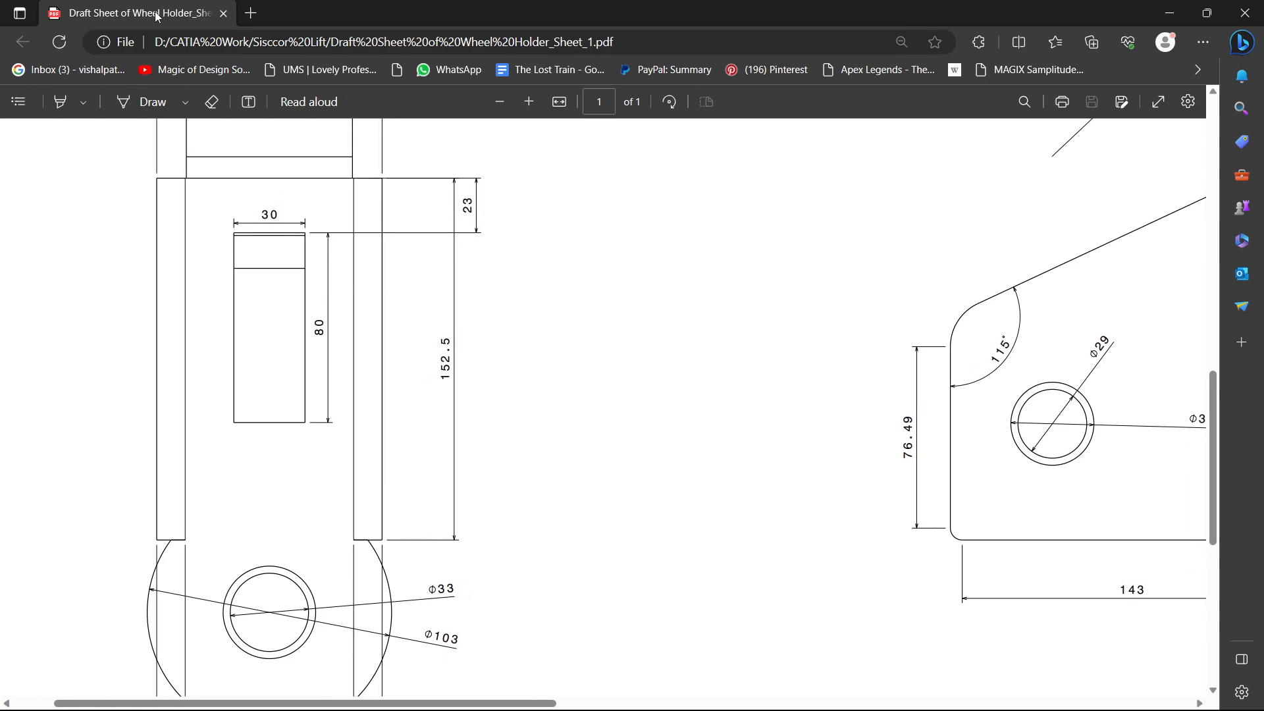
{"action": "left_click", "coordinate": [1161, 8]}
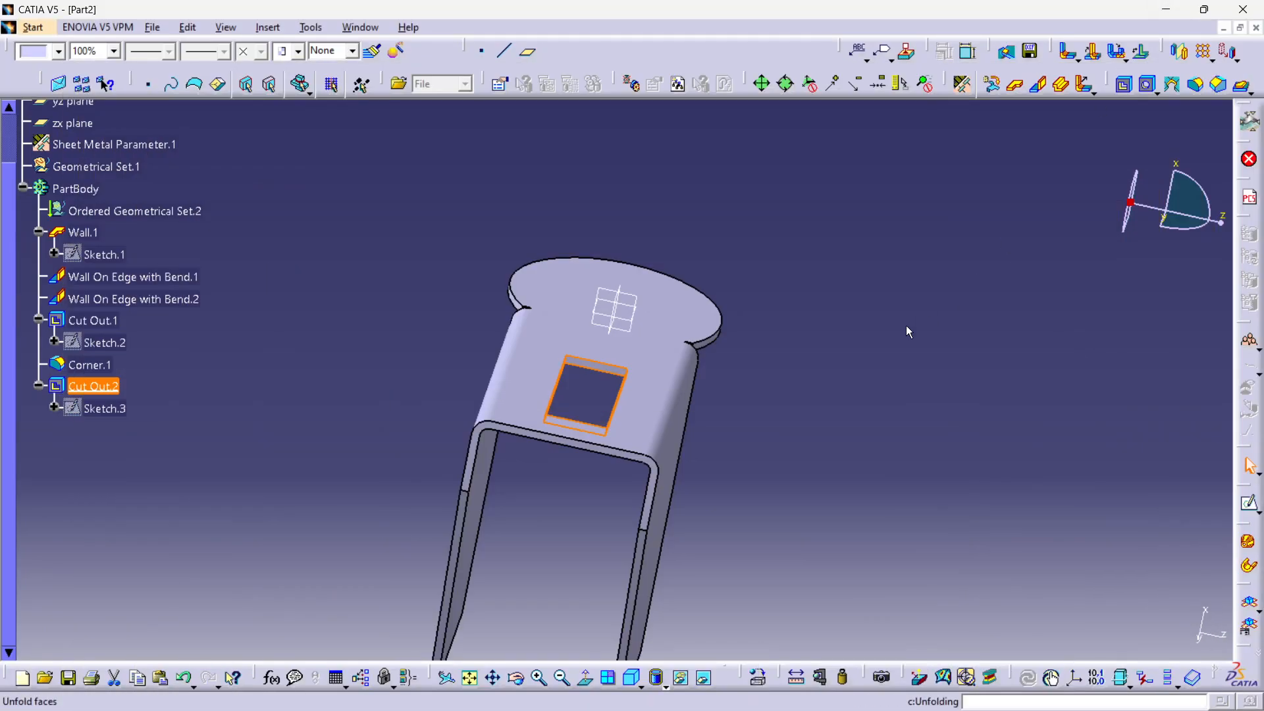
{"action": "middle_click_drag", "start_coordinate": [736, 274], "coordinate": [559, 264]}
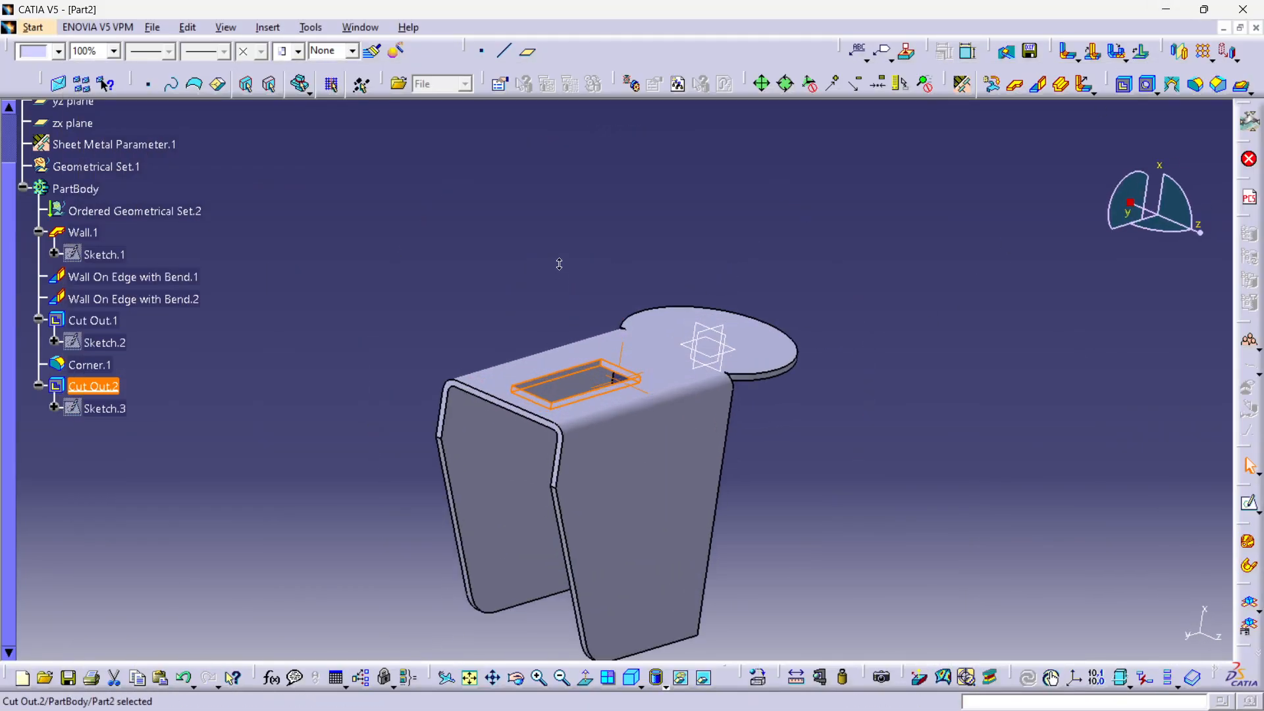
Step: In the Wheel holder reference part, examine the side wall hole's sketch for its diameter and position dimensions, and return to Part2
{"action": "left_click", "coordinate": [360, 27]}
{"action": "left_click", "coordinate": [408, 130]}
{"action": "middle_click_drag", "start_coordinate": [663, 458], "coordinate": [535, 270]}
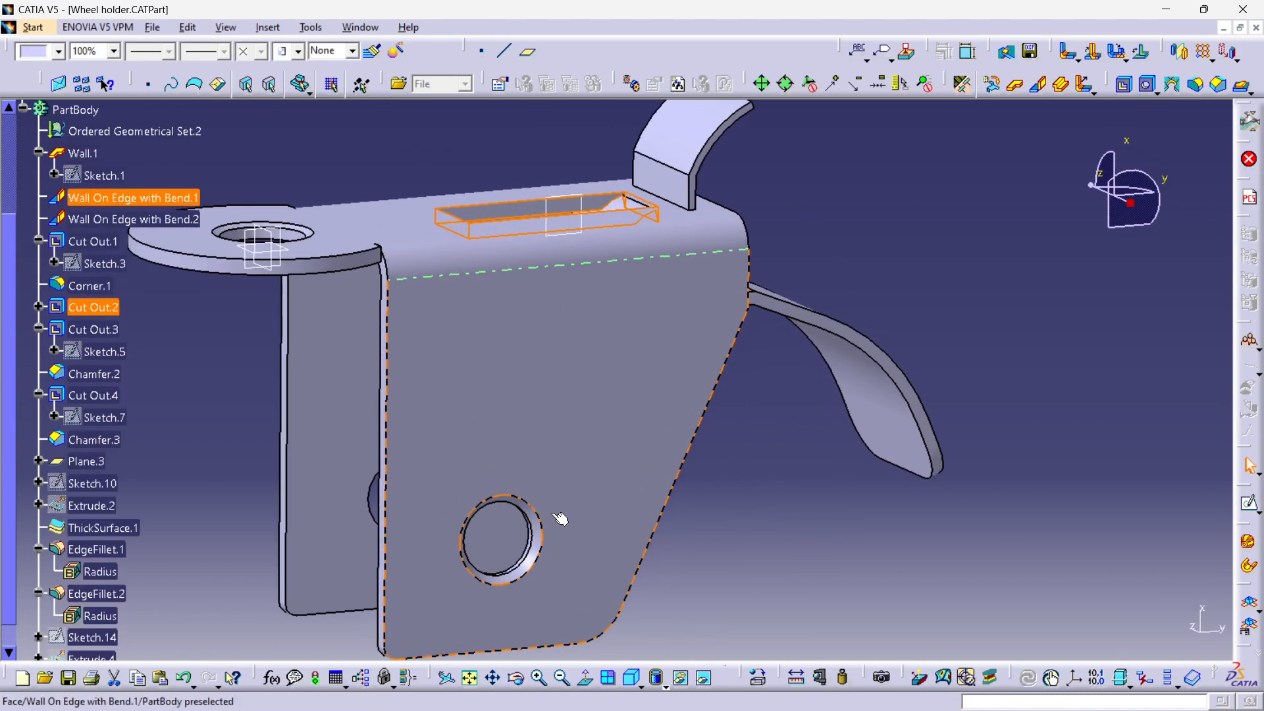
{"action": "left_click", "coordinate": [544, 533]}
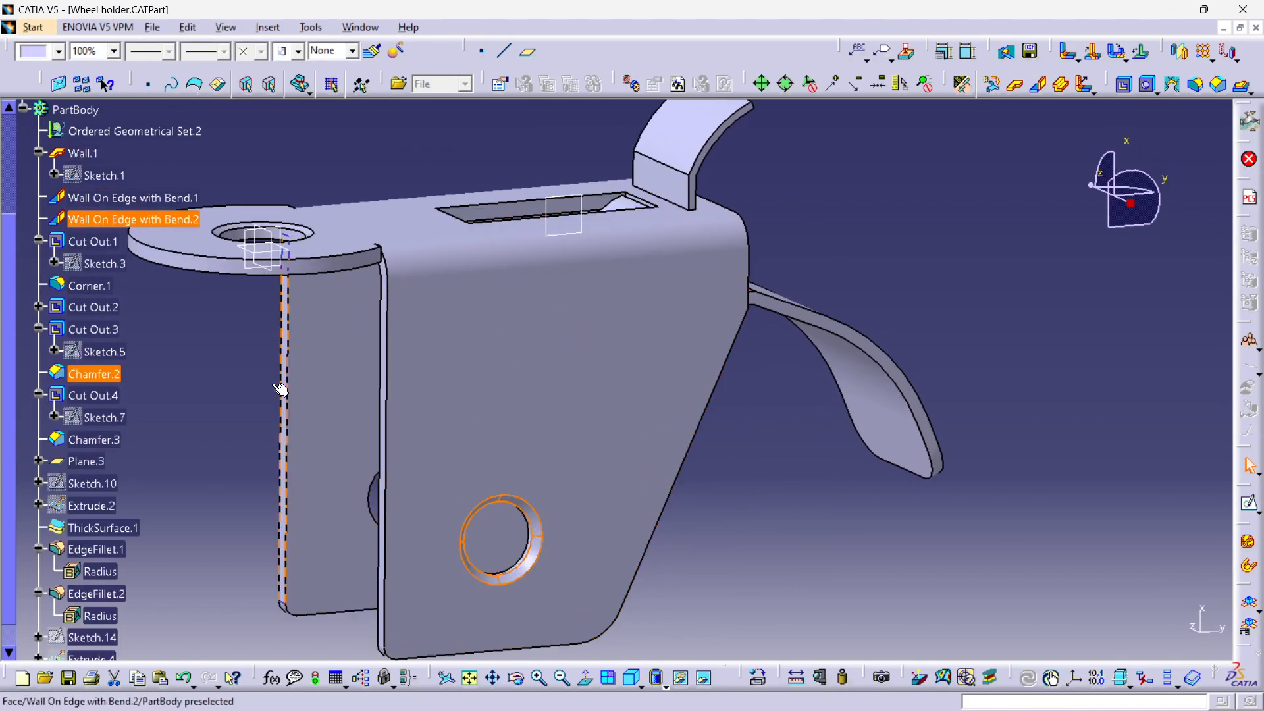
{"action": "double_click", "coordinate": [104, 351]}
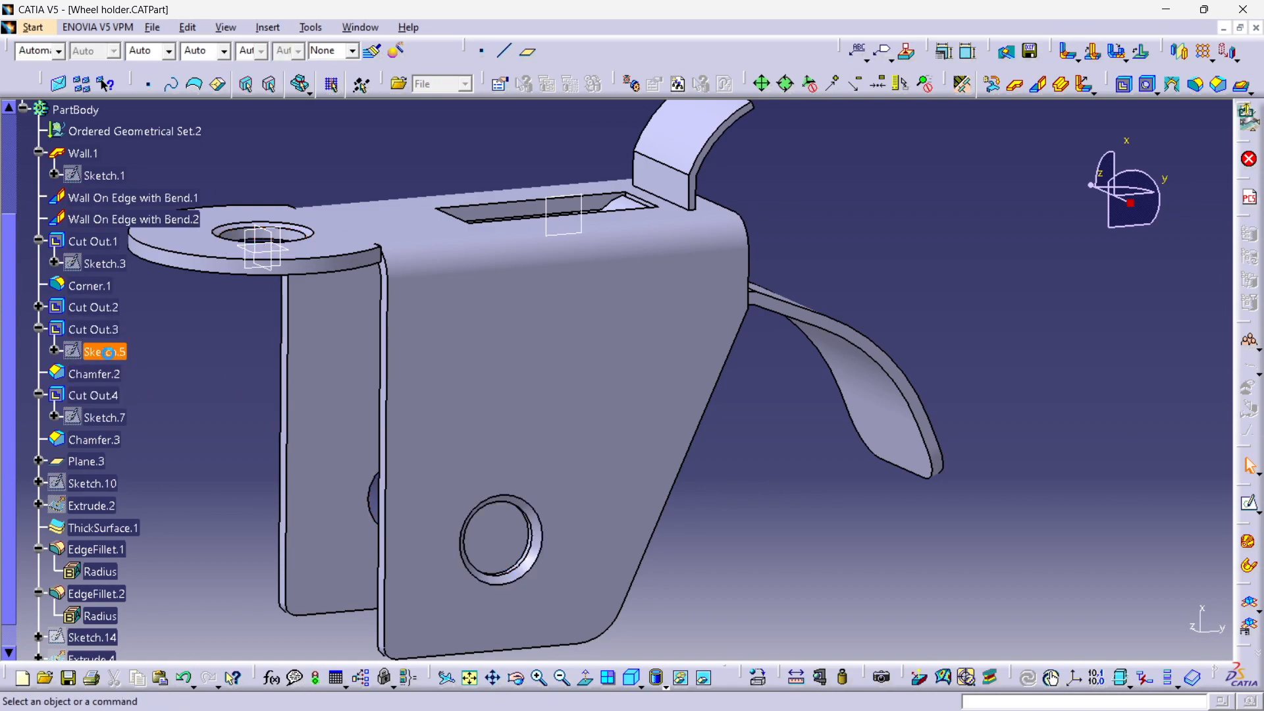
{"action": "middle_click_drag", "start_coordinate": [581, 402], "coordinate": [554, 500]}
{"action": "mouse_move", "coordinate": [522, 409]}
{"action": "middle_mouse_down"}
{"action": "mouse_move", "coordinate": [584, 480]}
{"action": "mouse_move", "coordinate": [584, 309]}
{"action": "middle_mouse_up"}
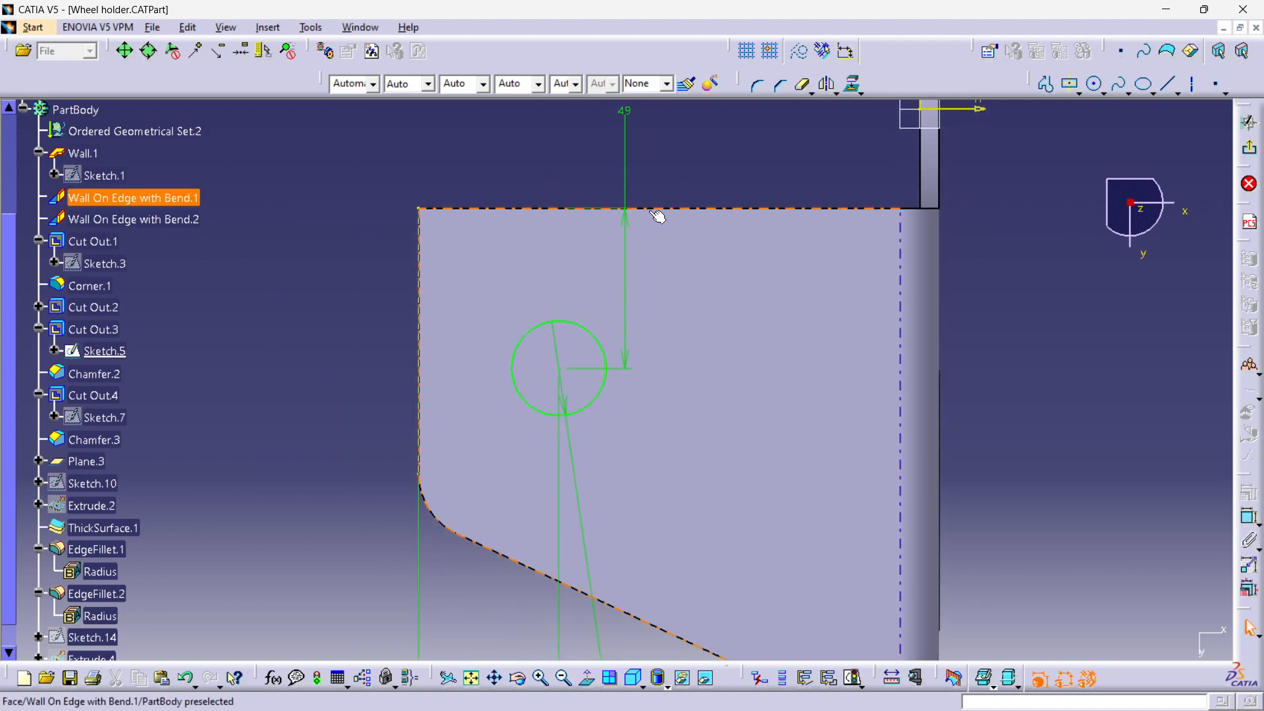
{"action": "middle_click_drag", "start_coordinate": [595, 406], "coordinate": [587, 302]}
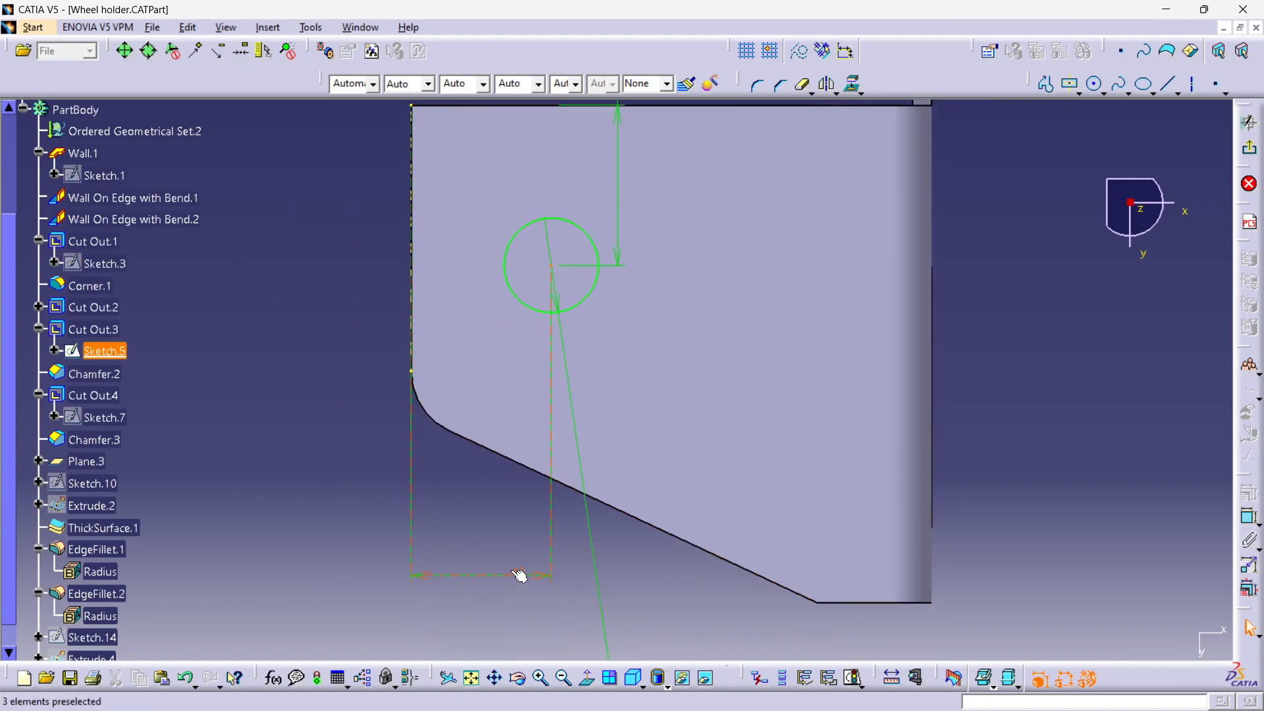
{"action": "middle_click_drag", "start_coordinate": [573, 463], "coordinate": [565, 540]}
{"action": "middle_click_drag", "start_coordinate": [578, 426], "coordinate": [508, 236]}
{"action": "left_click", "coordinate": [541, 561]}
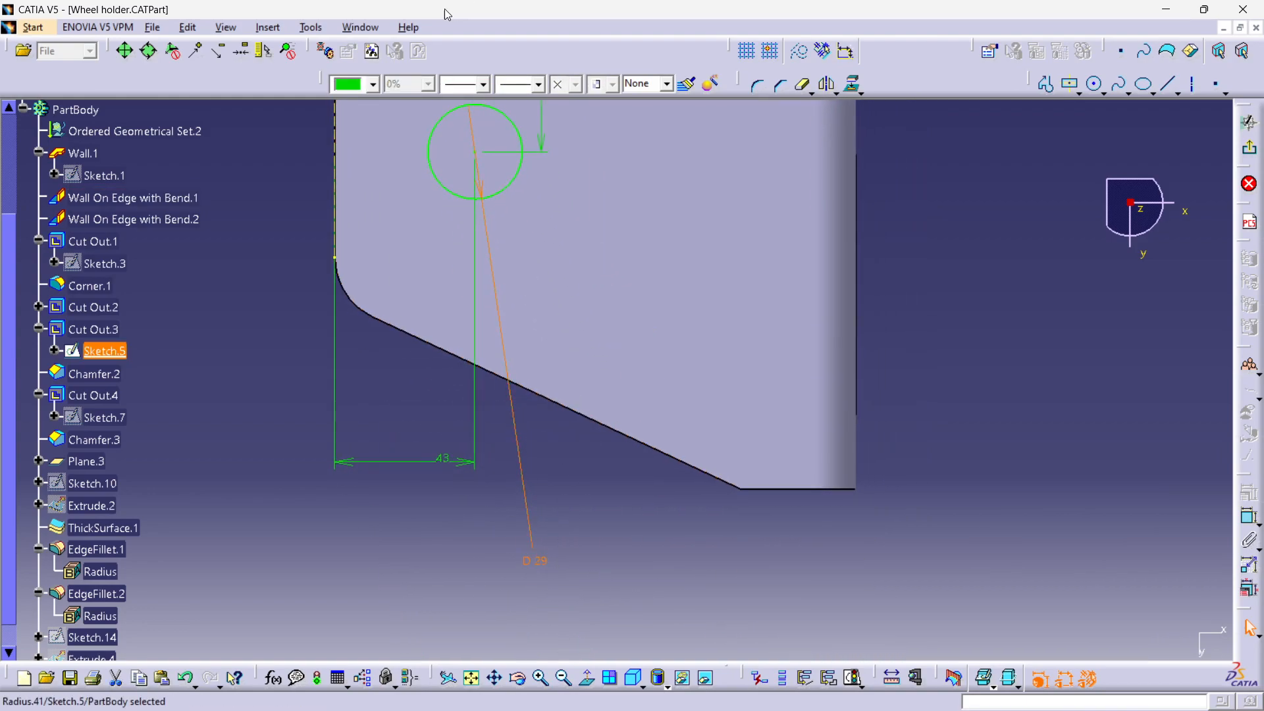
{"action": "middle_click_drag", "start_coordinate": [460, 358], "coordinate": [447, 528]}
{"action": "left_click", "coordinate": [379, 28]}
{"action": "left_click", "coordinate": [382, 152]}
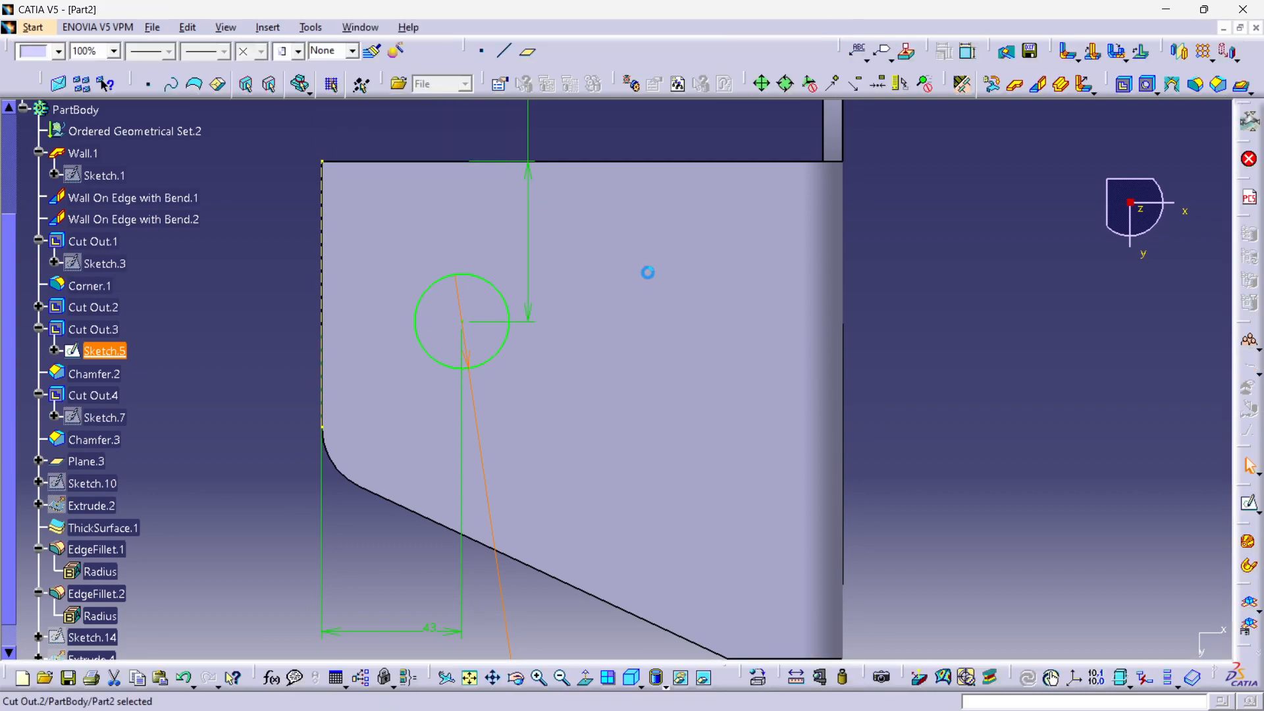
Step: Start a sketch on the side wall's outer face and draw a circle about 41 mm in diameter inside the wall
{"action": "middle_click_drag", "start_coordinate": [765, 361], "coordinate": [737, 218]}
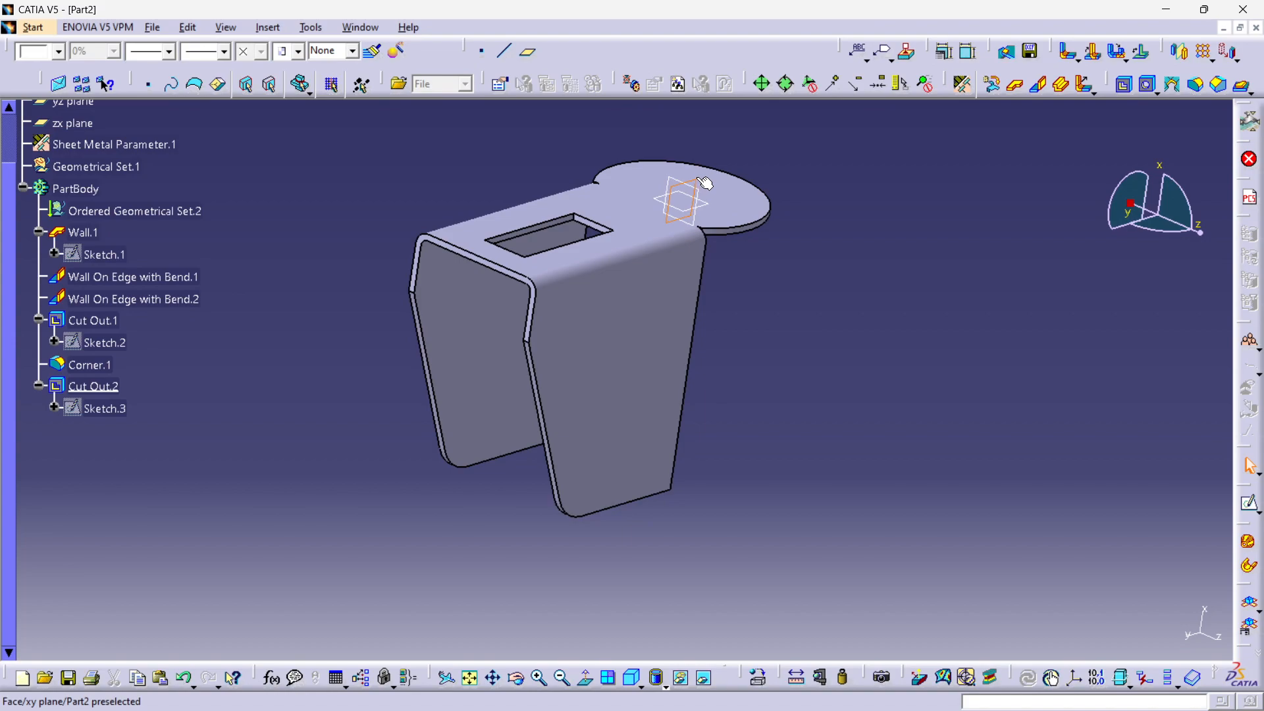
{"action": "left_click", "coordinate": [1249, 503]}
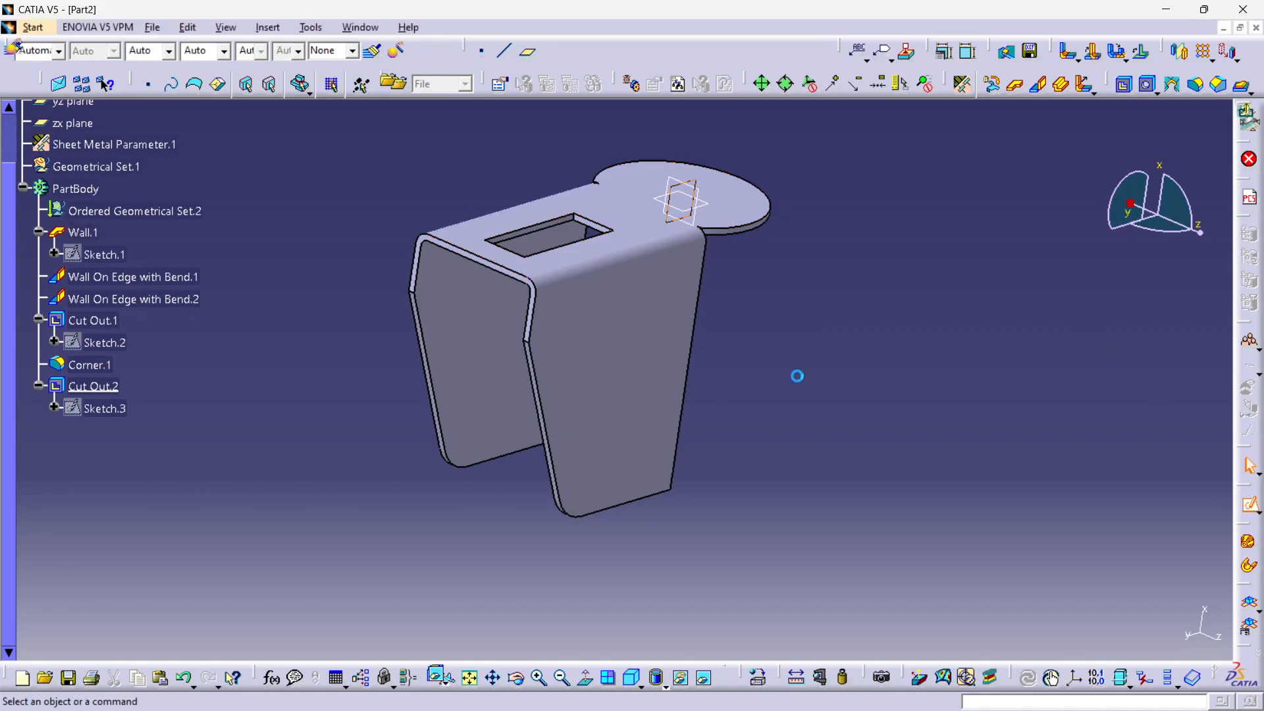
{"action": "middle_click_drag", "start_coordinate": [691, 302], "coordinate": [627, 383]}
{"action": "left_click", "coordinate": [1095, 85]}
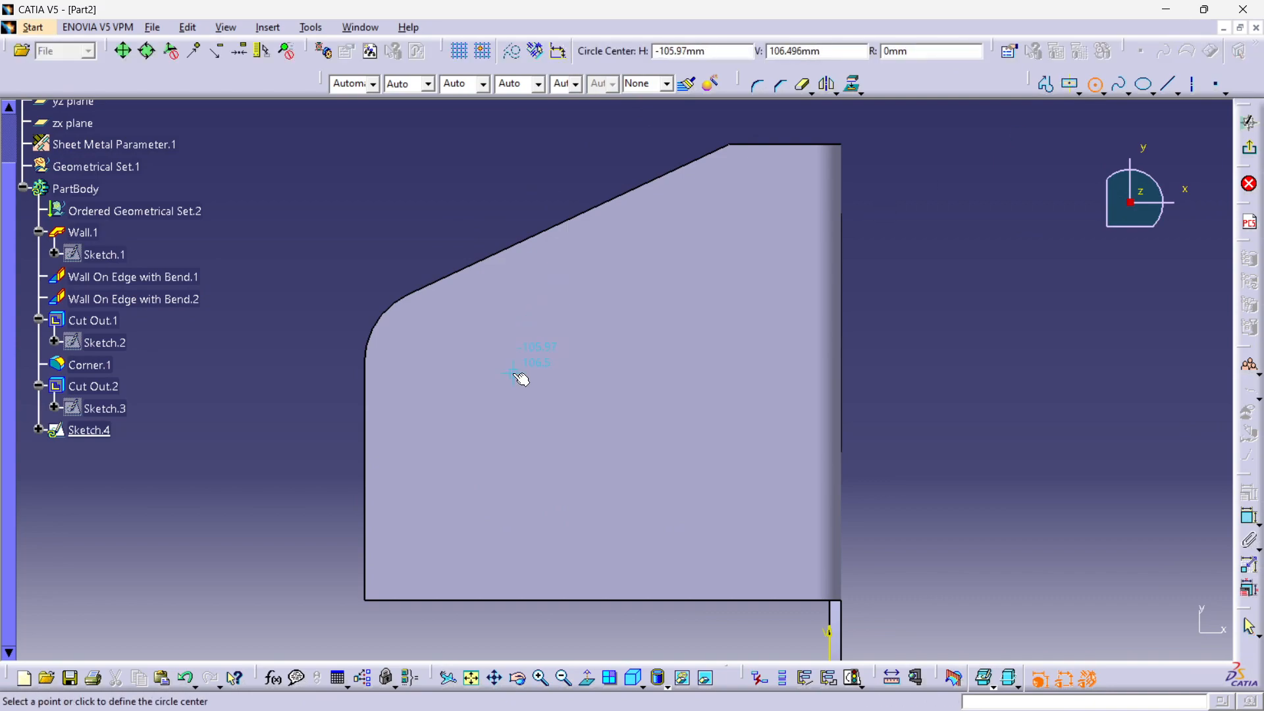
{"action": "left_click", "coordinate": [501, 402]}
{"action": "left_click", "coordinate": [551, 371]}
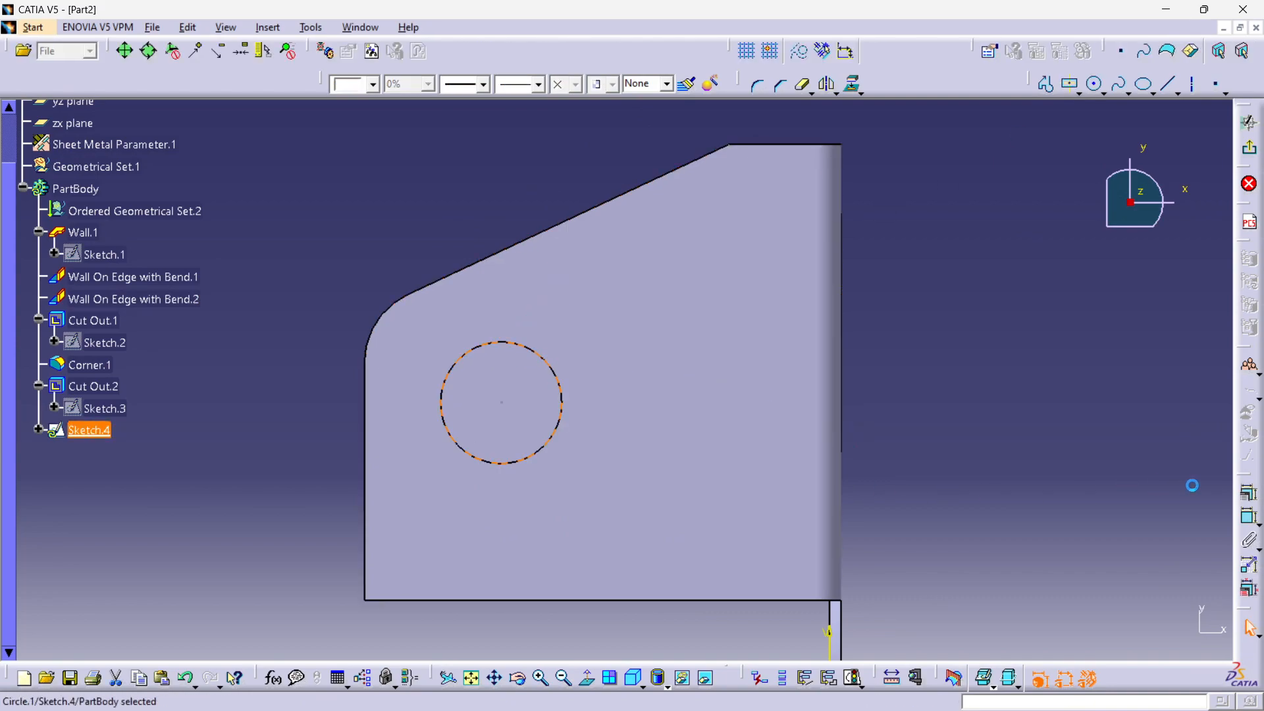
Step: Dimension the circle's diameter and set it to 29 mm
{"action": "left_click", "coordinate": [1248, 520]}
{"action": "left_click", "coordinate": [475, 355]}
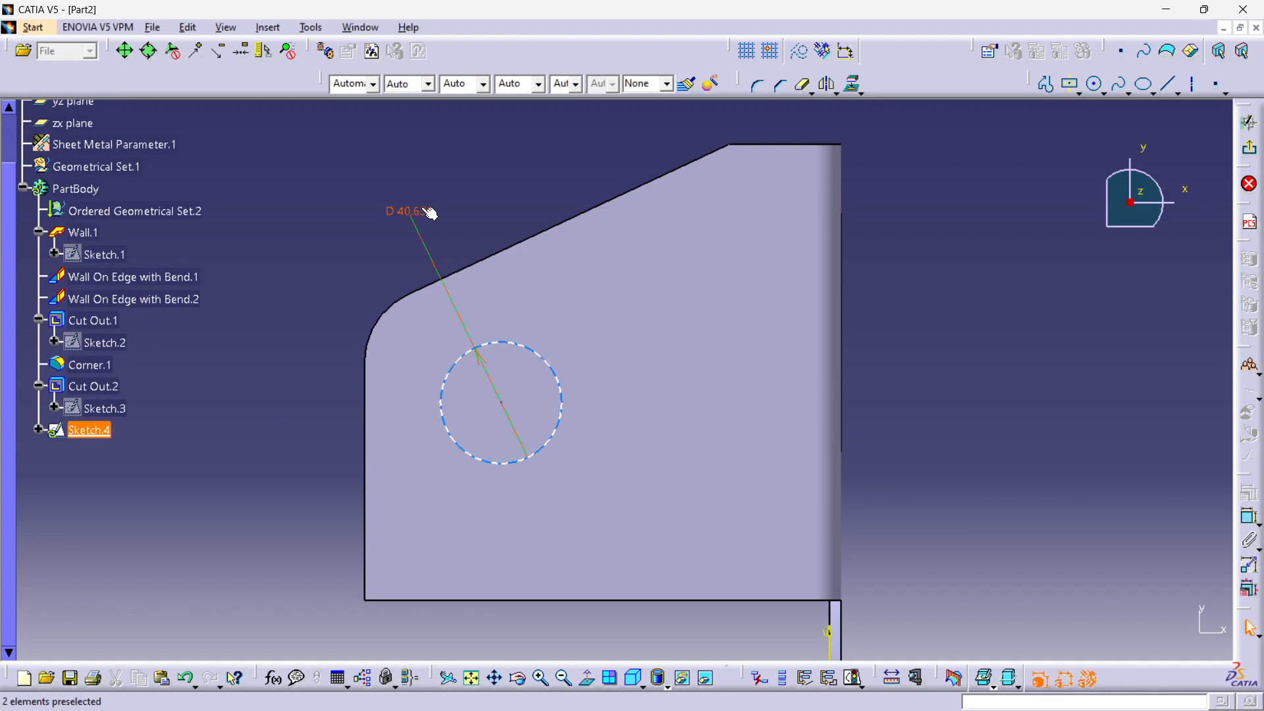
{"action": "left_click", "coordinate": [422, 211]}
{"action": "double_click", "coordinate": [423, 212]}
{"action": "type", "text": "29"}
{"action": "key", "text": "Return"}
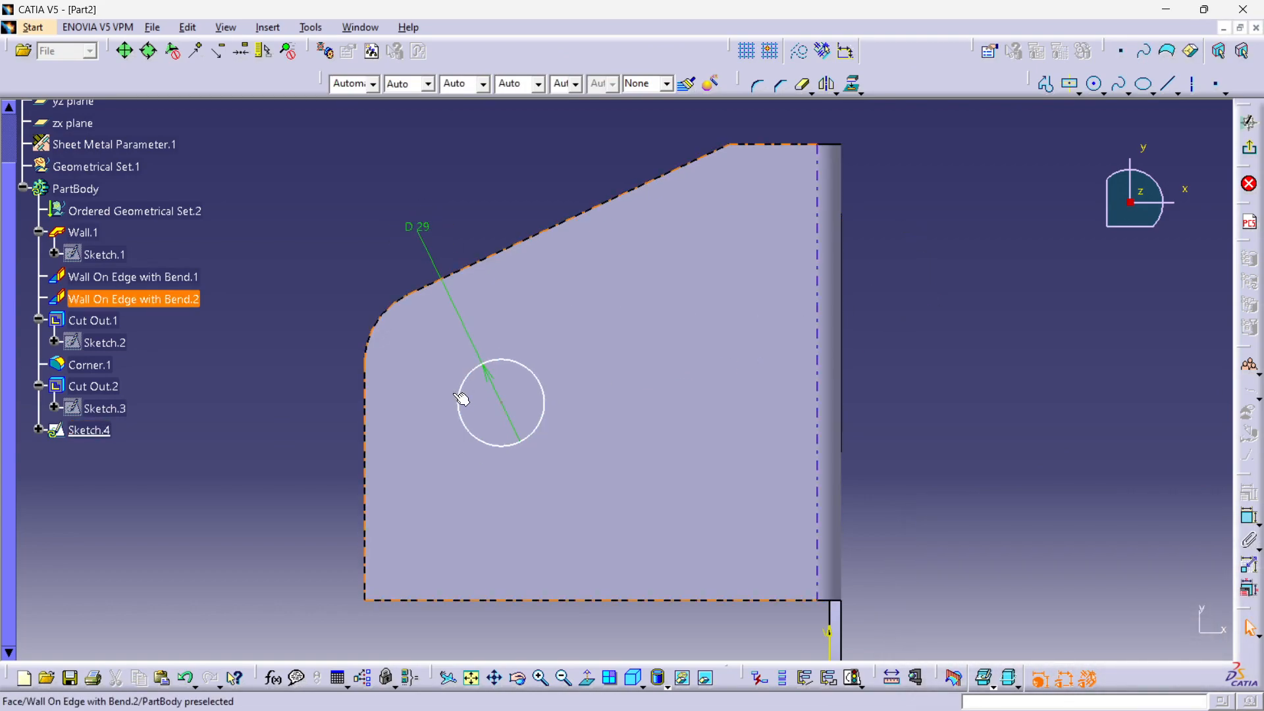
Step: Dimension the horizontal distance between the circle's centre and the wall's straight vertical free edge
{"action": "left_click", "coordinate": [501, 402]}
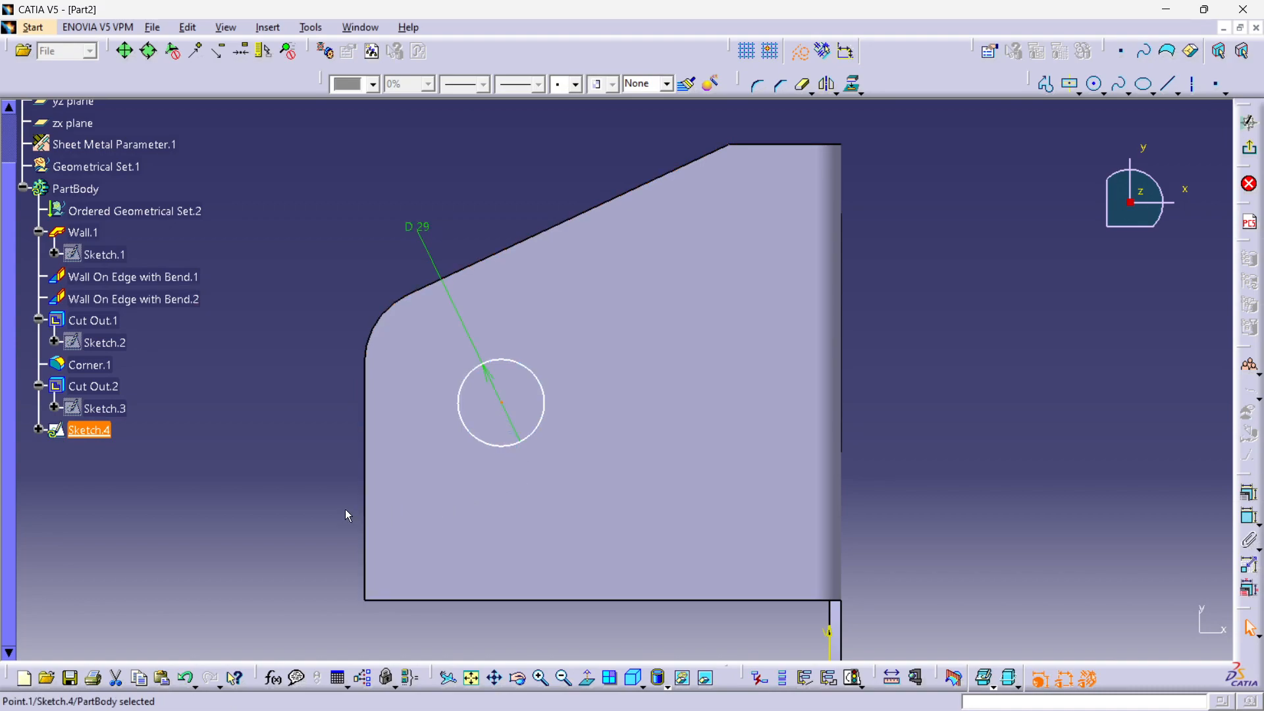
{"action": "left_click", "coordinate": [376, 492], "text": "ctrl"}
{"action": "left_click", "coordinate": [1249, 516]}
{"action": "left_click", "coordinate": [422, 180]}
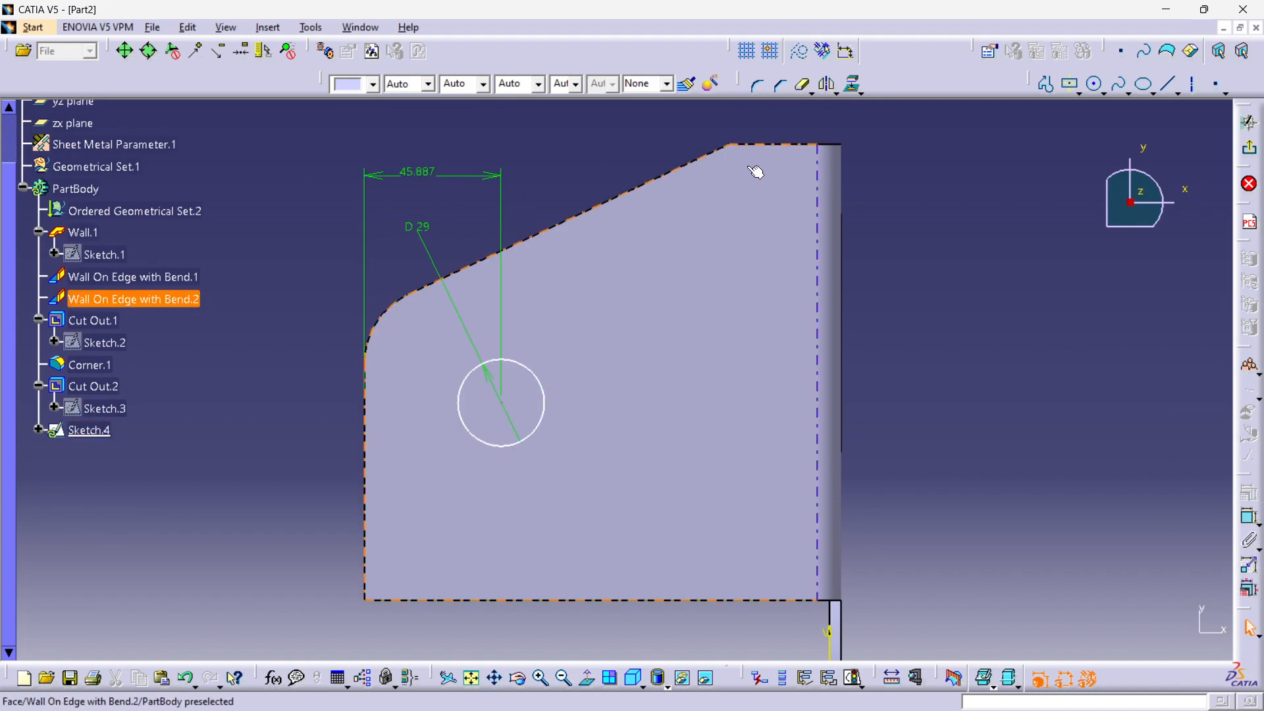
Step: Dimension the vertical distance between the circle's centre and the short horizontal edge adjoining the sloped edge
{"action": "left_click", "coordinate": [757, 150]}
{"action": "left_click", "coordinate": [514, 408], "text": "ctrl"}
{"action": "left_click", "coordinate": [1249, 516]}
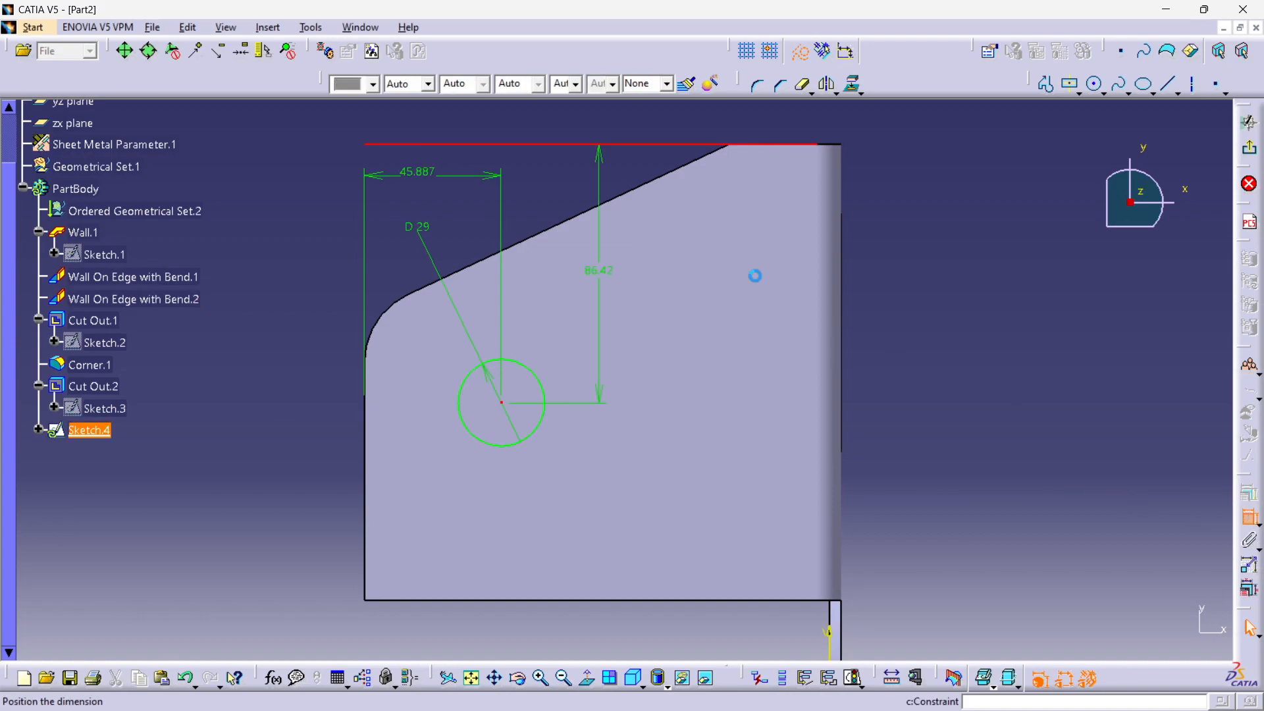
{"action": "left_click", "coordinate": [534, 156]}
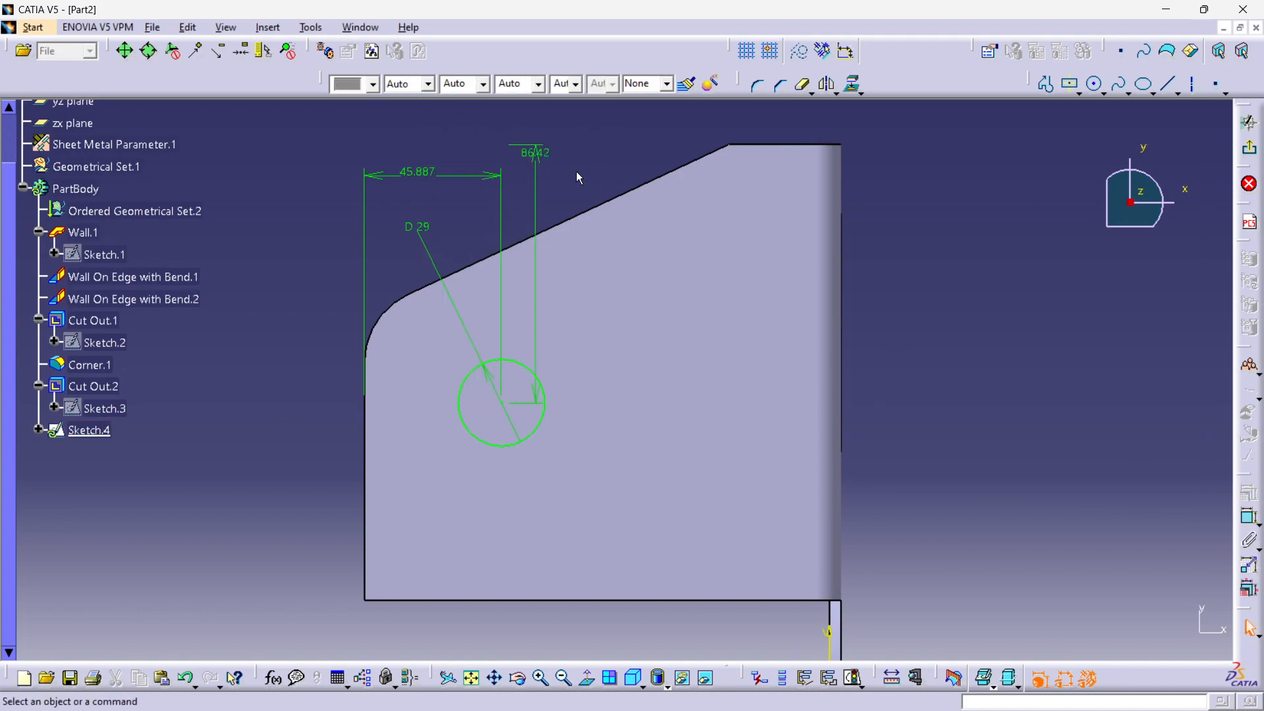
Step: Check the hole's position dimensions in the Wheel holder reference part, and set the circle's distance from the vertical edge to 43 mm in Part2
{"action": "left_click", "coordinate": [347, 29]}
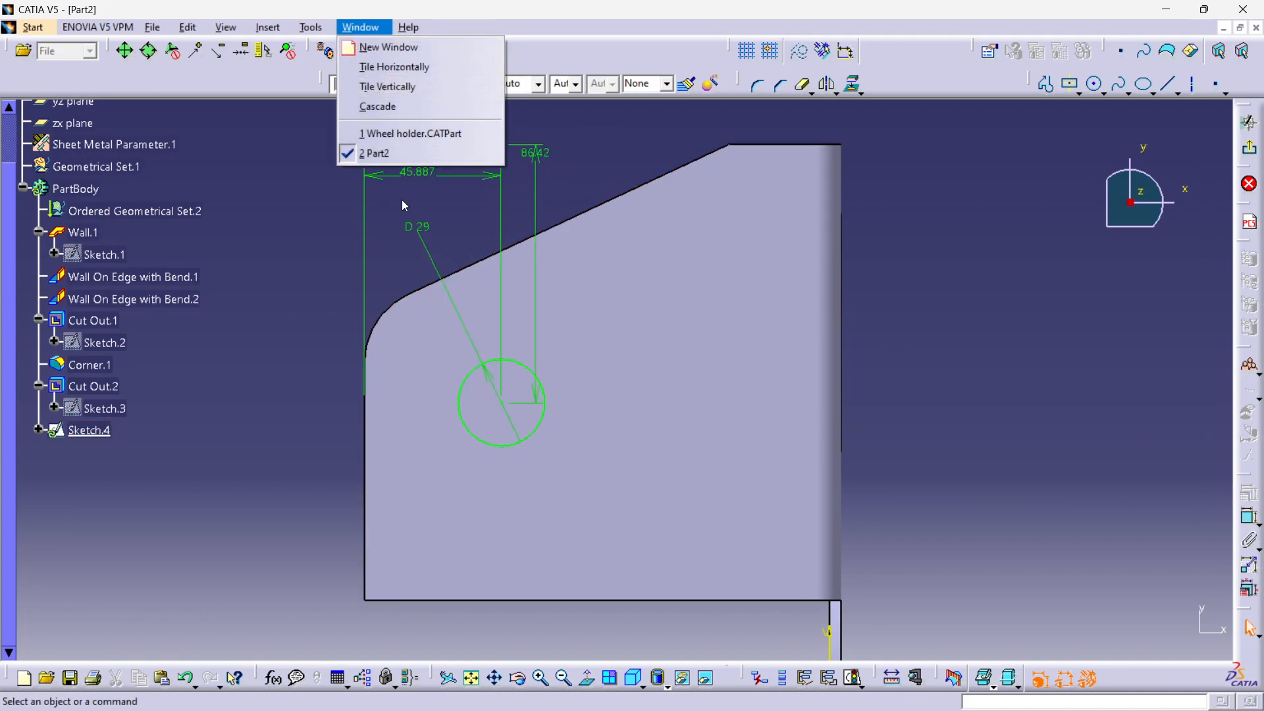
{"action": "left_click", "coordinate": [392, 124]}
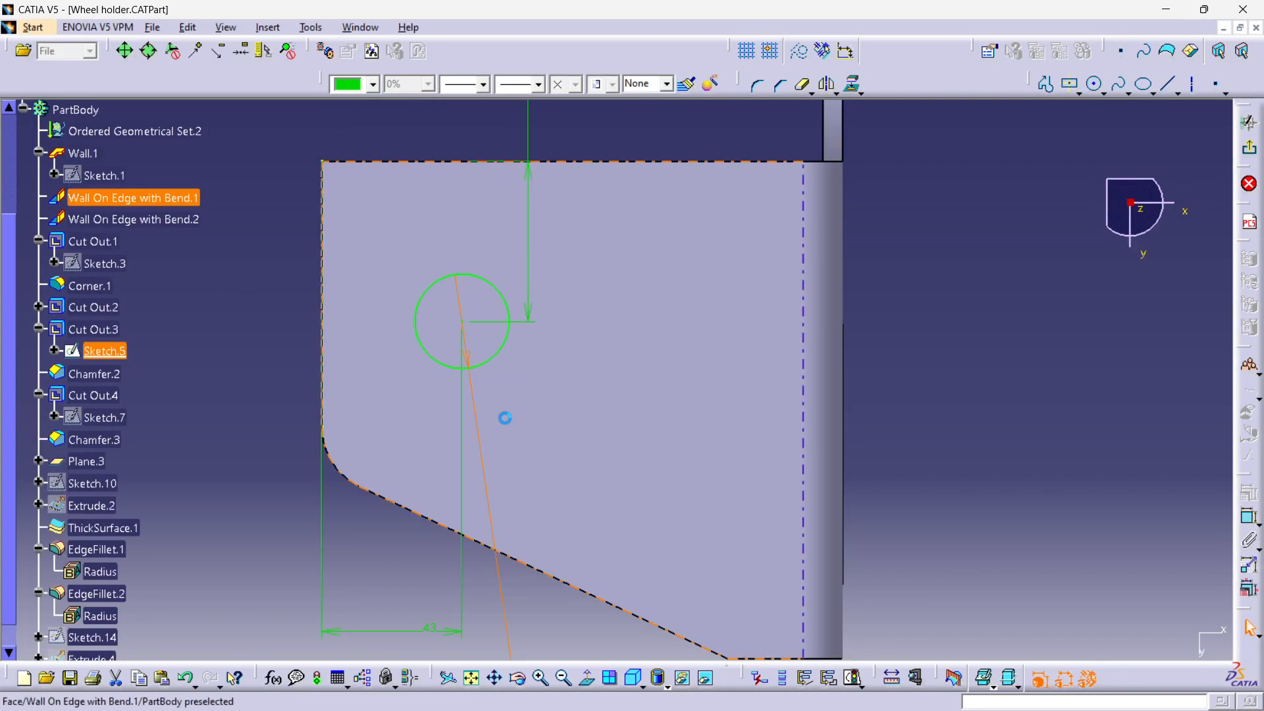
{"action": "middle_click_drag", "start_coordinate": [512, 374], "coordinate": [513, 421]}
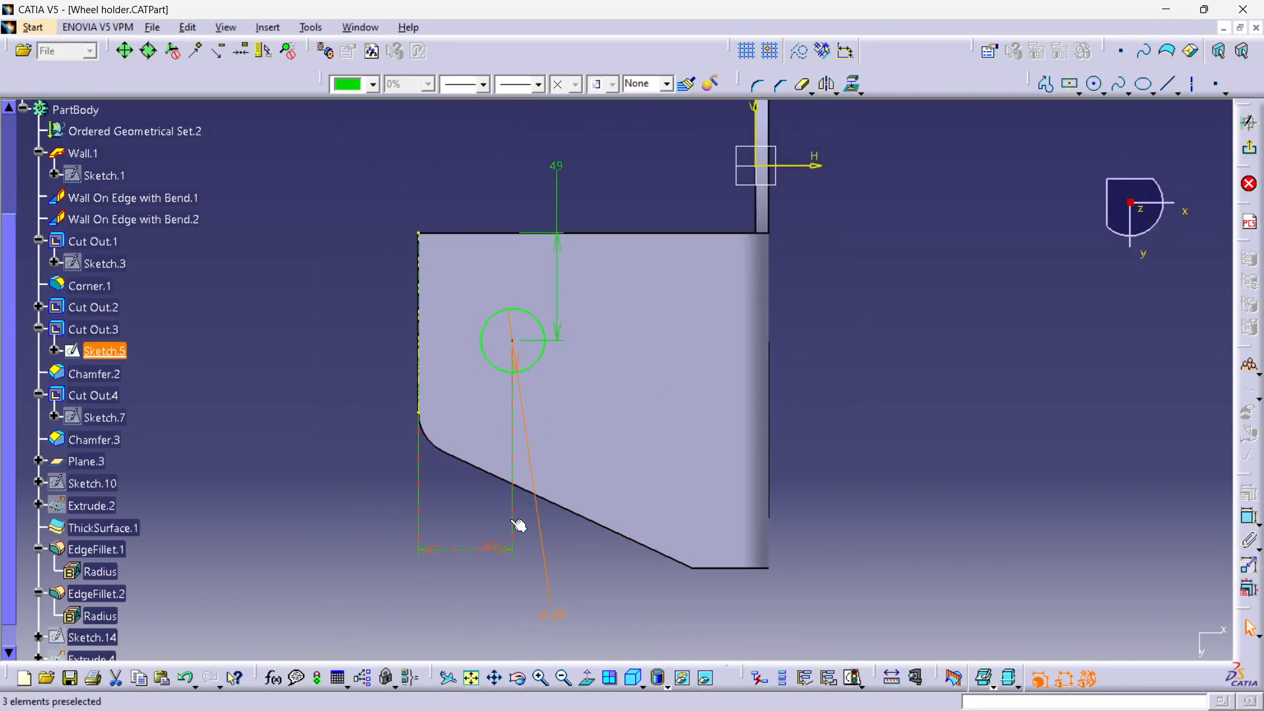
{"action": "left_click", "coordinate": [359, 27]}
{"action": "left_click", "coordinate": [396, 158]}
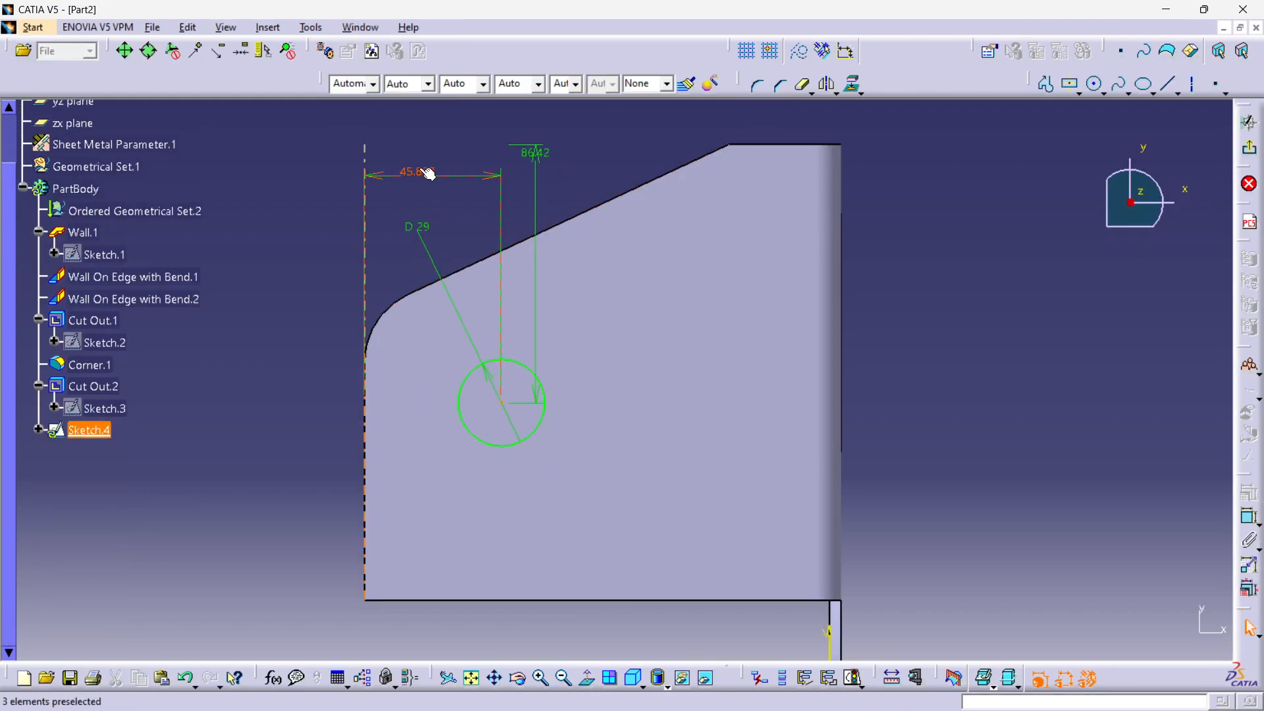
{"action": "double_click", "coordinate": [419, 169]}
{"action": "key", "text": "Return"}
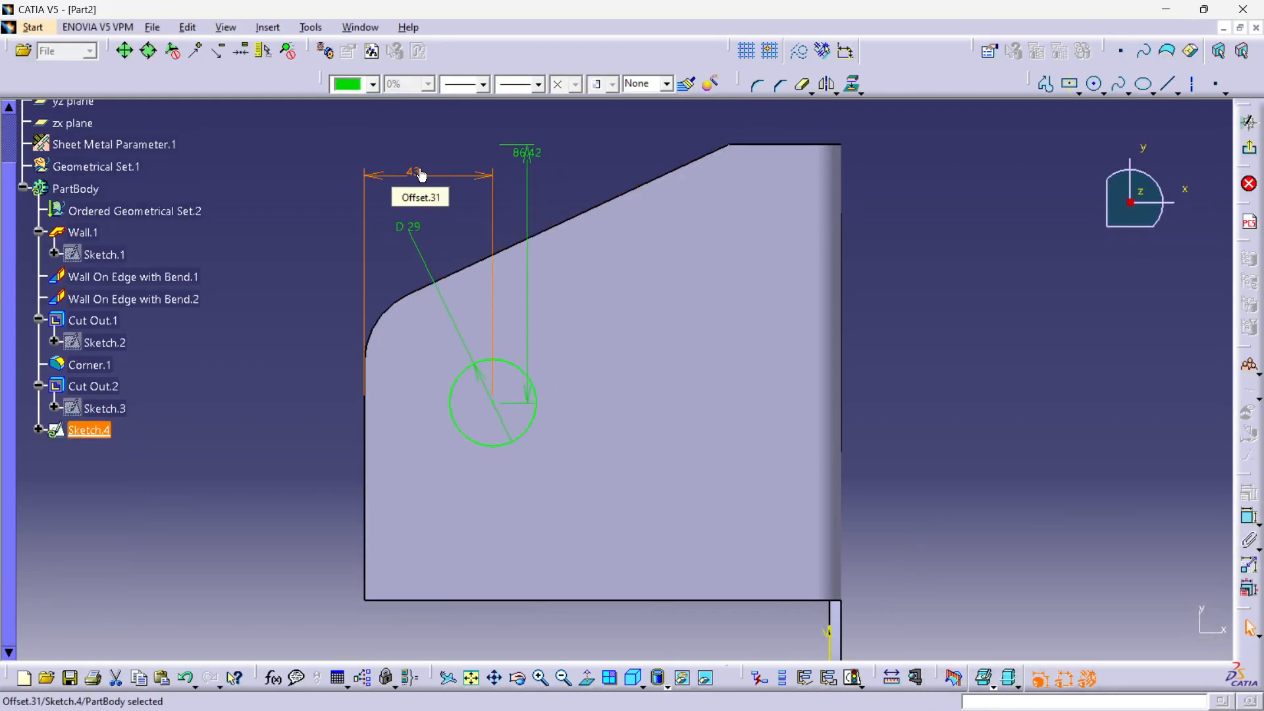
Step: Try a 49 mm distance from the short horizontal edge to the circle's centre, undo it, and delete that vertical dimension
{"action": "double_click", "coordinate": [542, 158]}
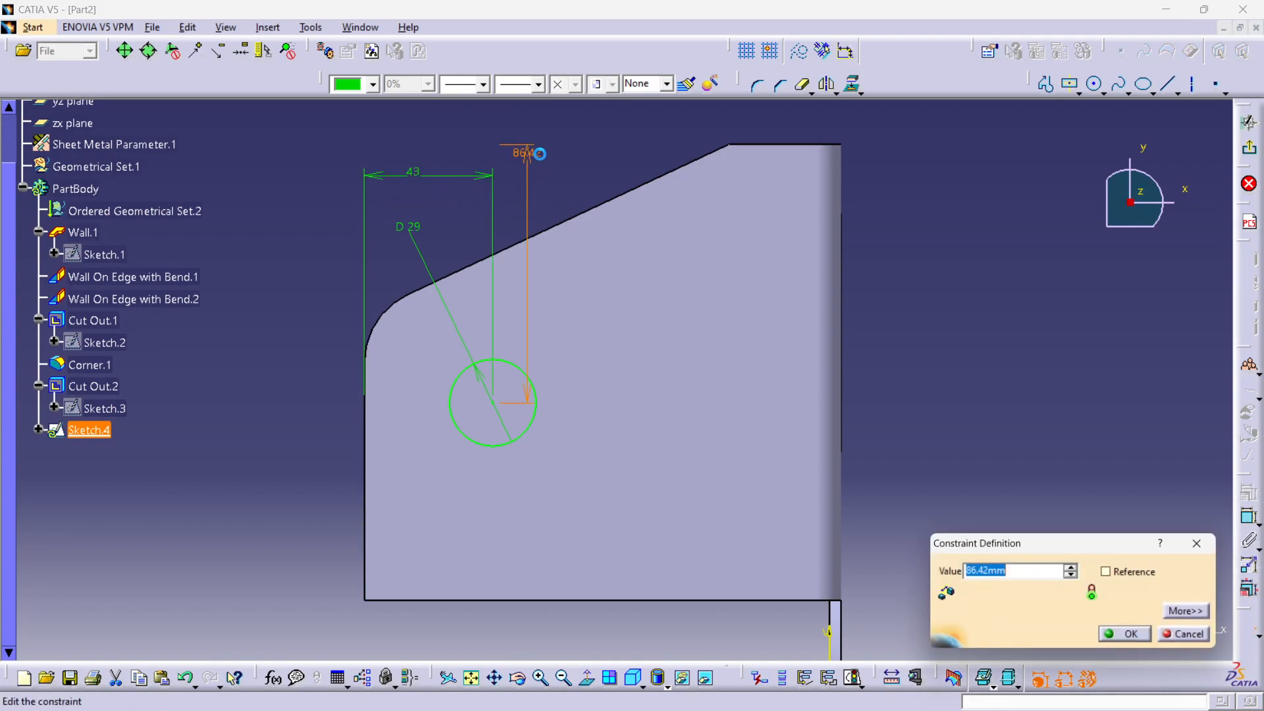
{"action": "key", "text": "Return"}
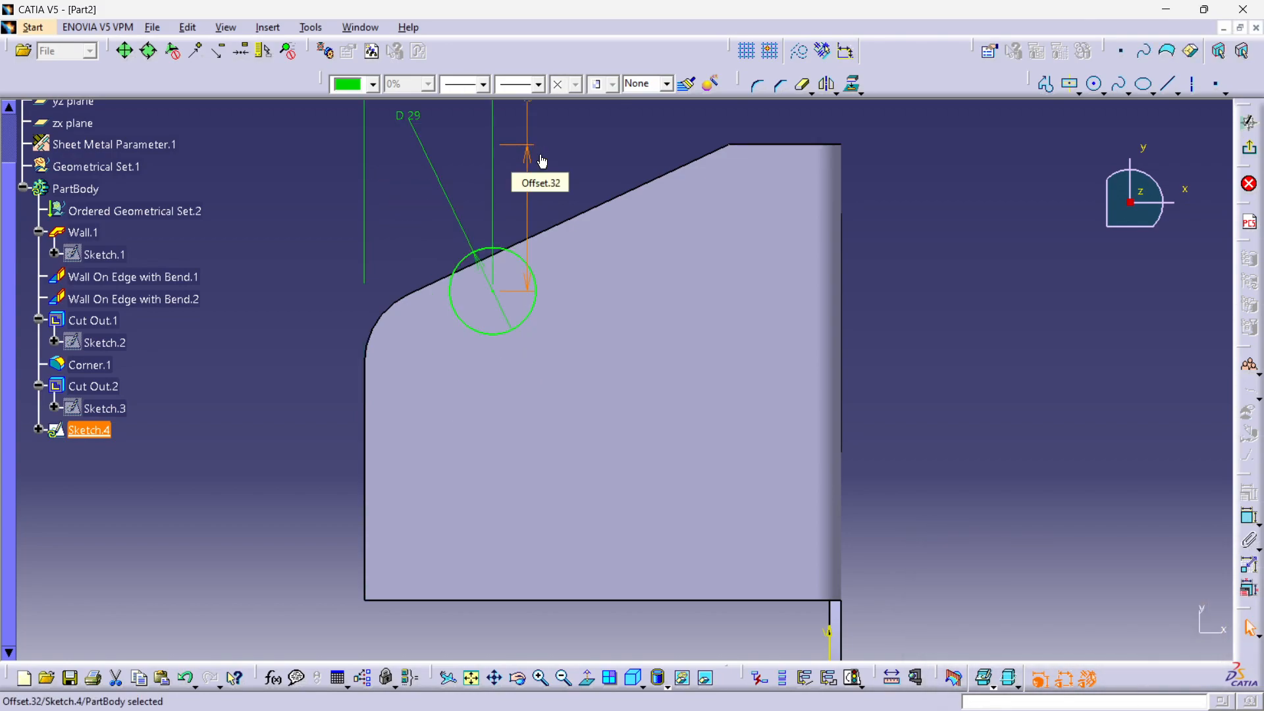
{"action": "middle_click_drag", "start_coordinate": [533, 232], "coordinate": [529, 285]}
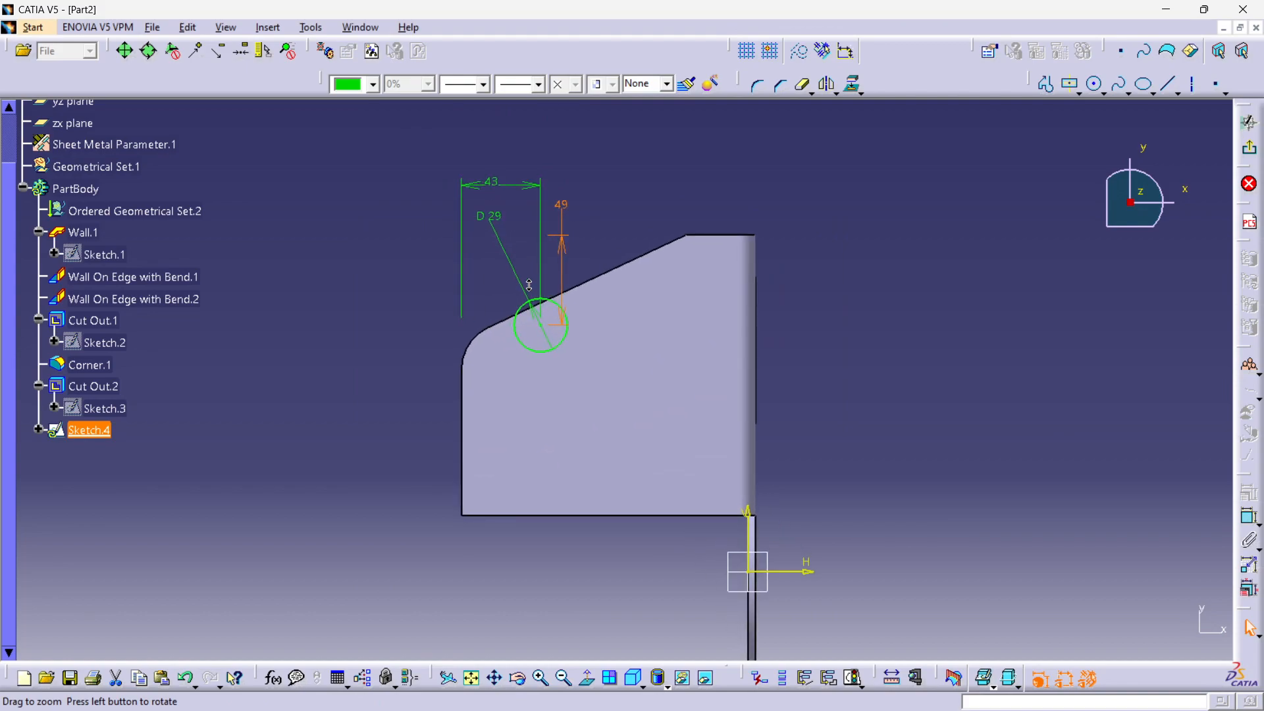
{"action": "key", "text": "ctrl+z"}
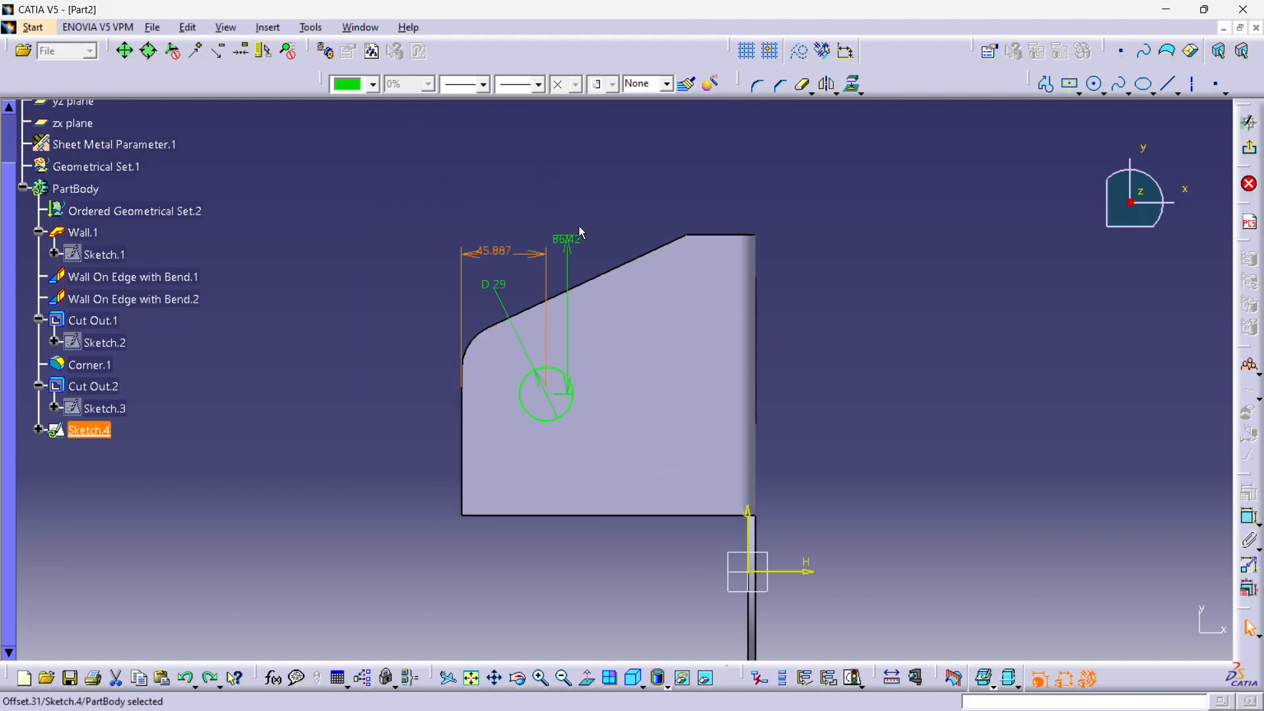
{"action": "left_click", "coordinate": [560, 241]}
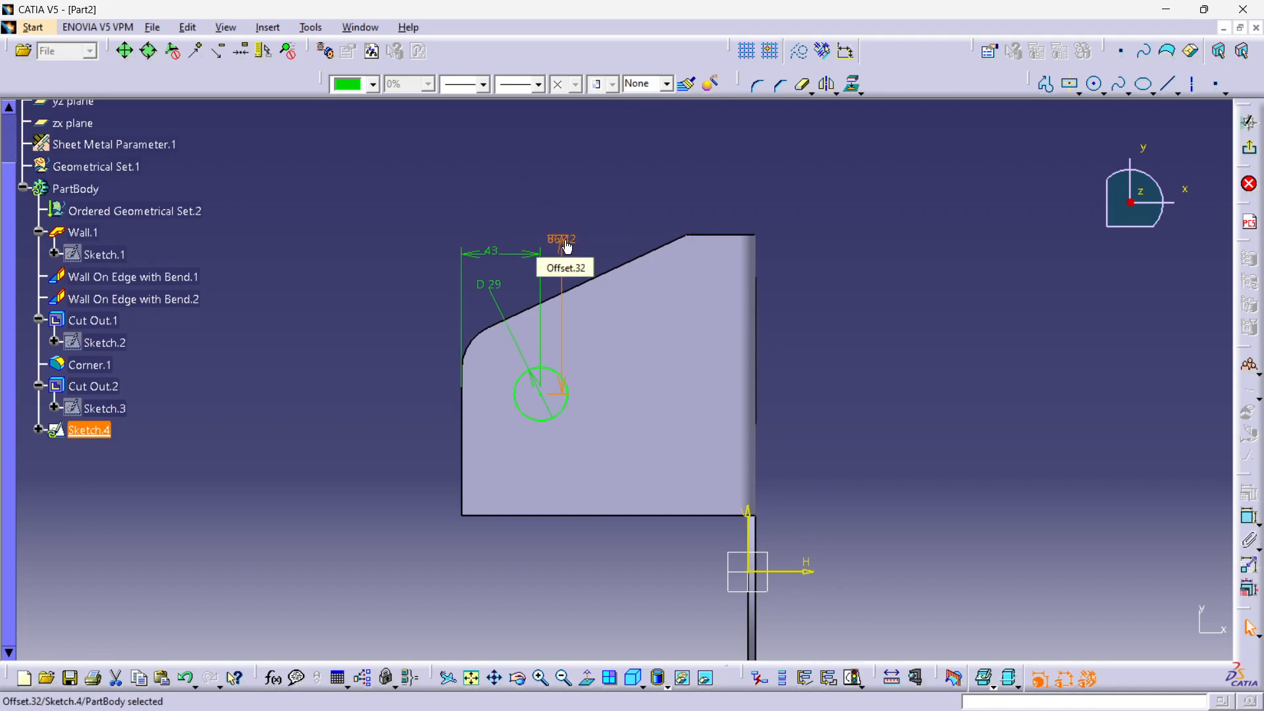
{"action": "key", "text": "Delete"}
Step: Dimension the circle centre's vertical distance from the wall's long horizontal lower edge and set it to 49 mm
{"action": "left_click", "coordinate": [543, 397]}
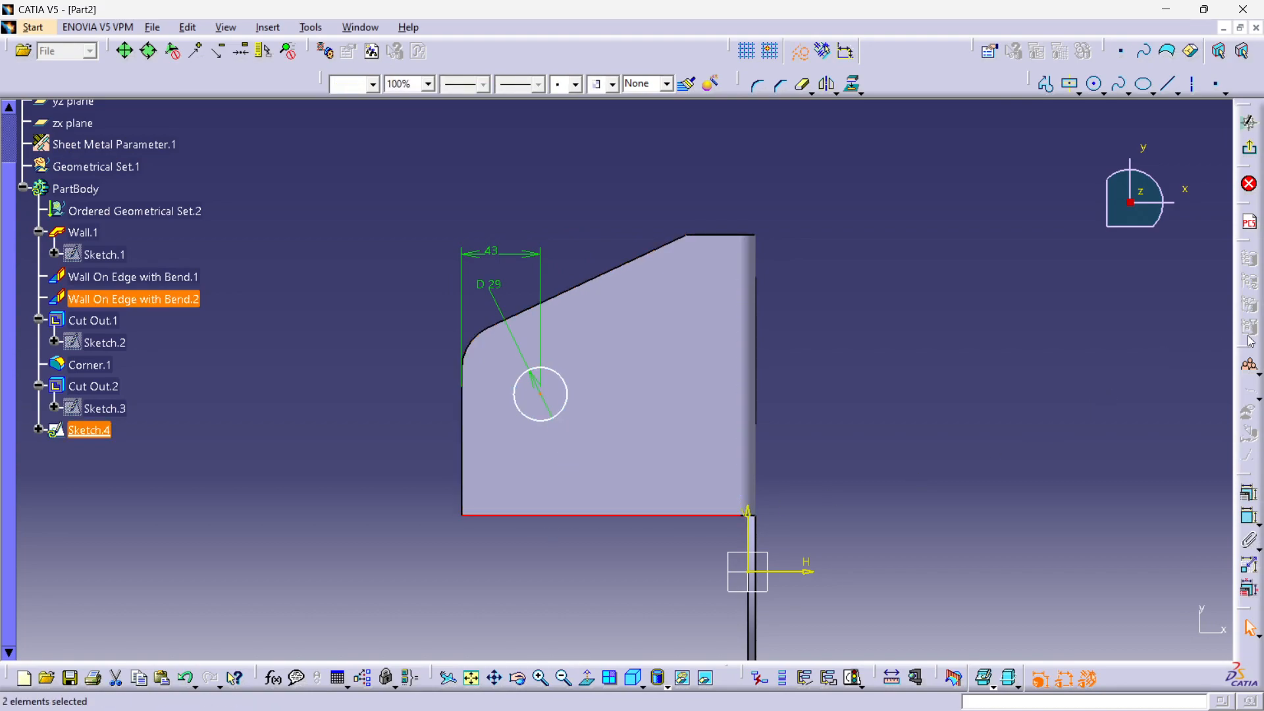
{"action": "left_click", "coordinate": [1248, 518]}
{"action": "left_click", "coordinate": [657, 514]}
{"action": "left_click", "coordinate": [289, 450]}
{"action": "left_click", "coordinate": [290, 452]}
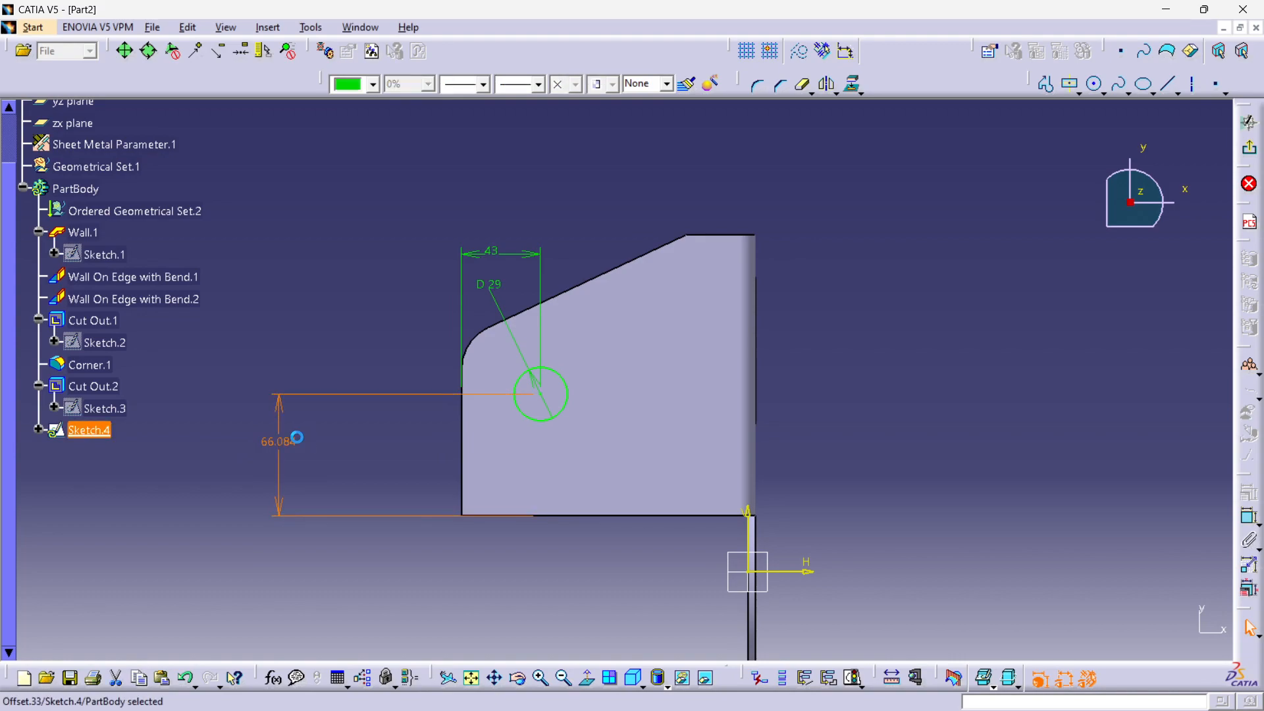
{"action": "double_click", "coordinate": [292, 438]}
{"action": "type", "text": "49"}
{"action": "key", "text": "Return"}
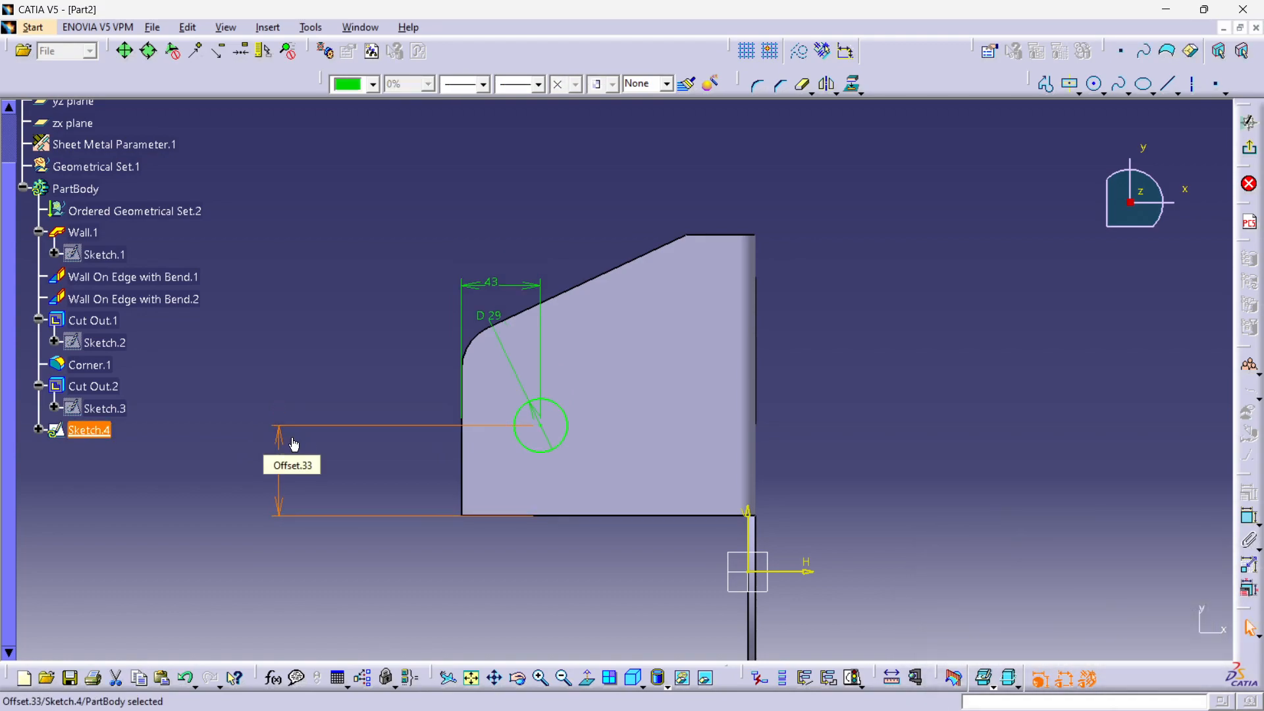
Step: Finish the flange hole sketch and cut its circle through both side flanges with a Sheetmetal standard cutout, Up to next
{"action": "left_click", "coordinate": [344, 302]}
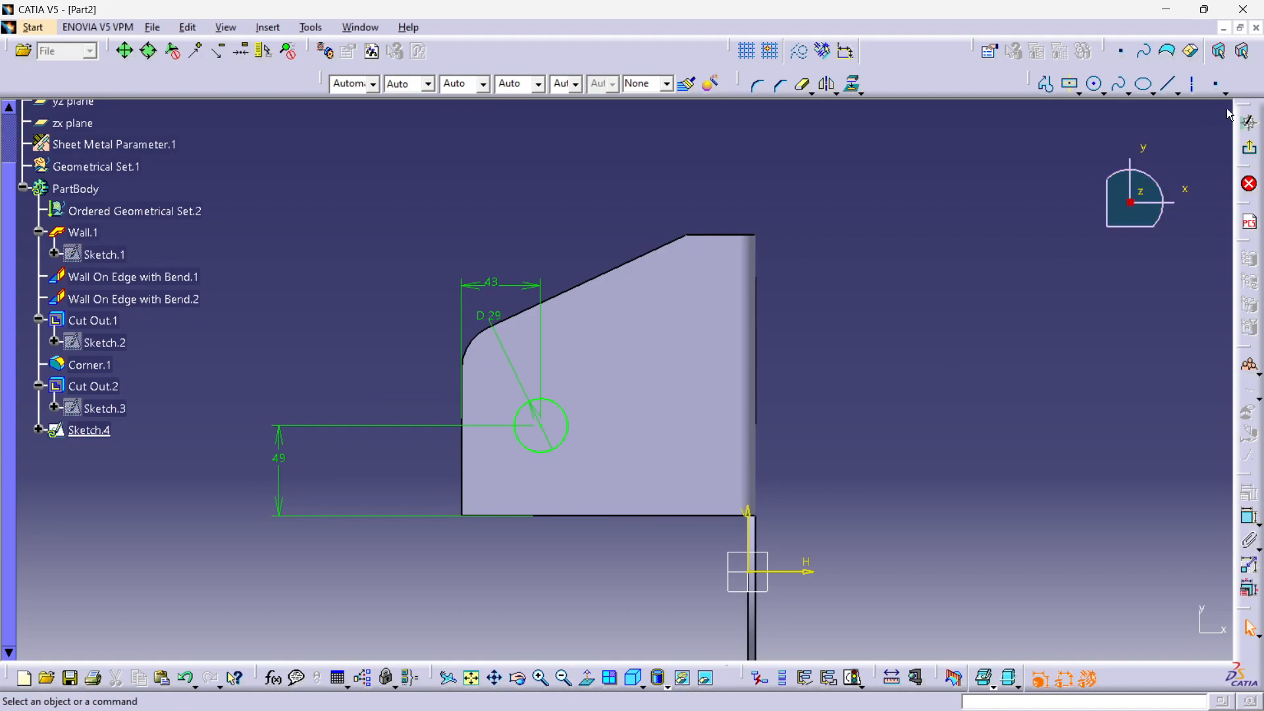
{"action": "left_click", "coordinate": [1249, 123]}
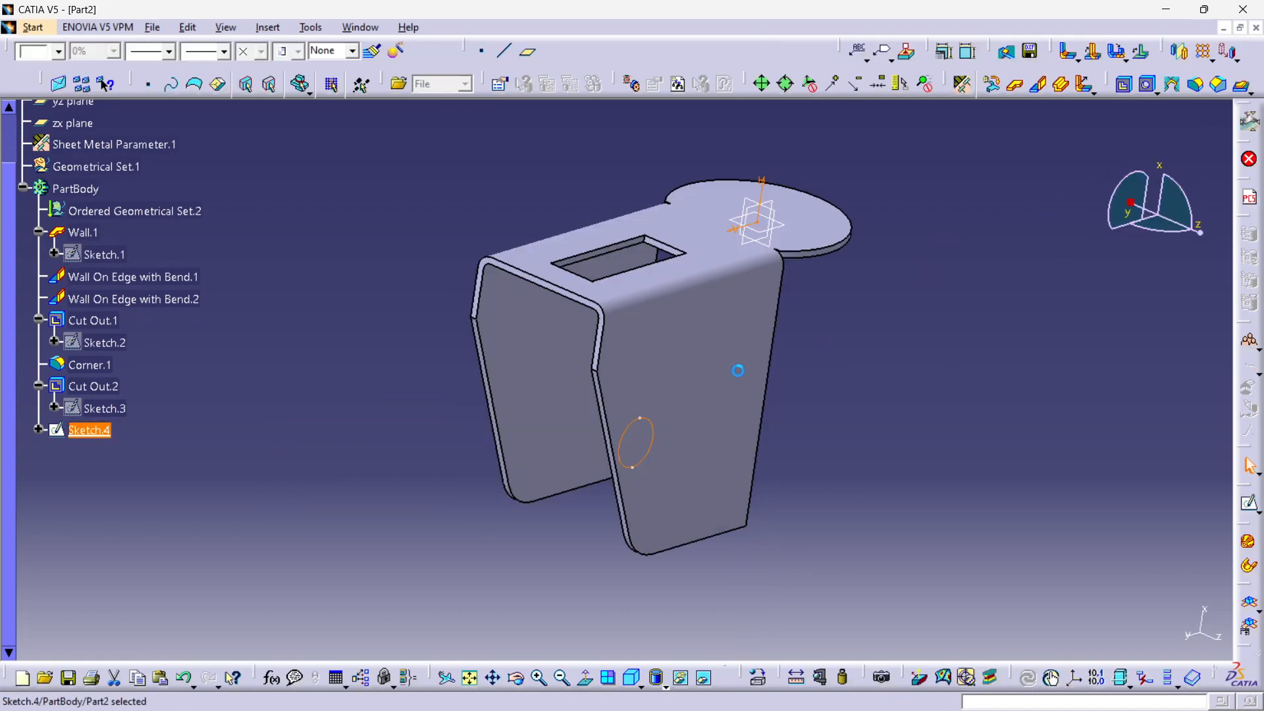
{"action": "middle_click_drag", "start_coordinate": [760, 406], "coordinate": [974, 436]}
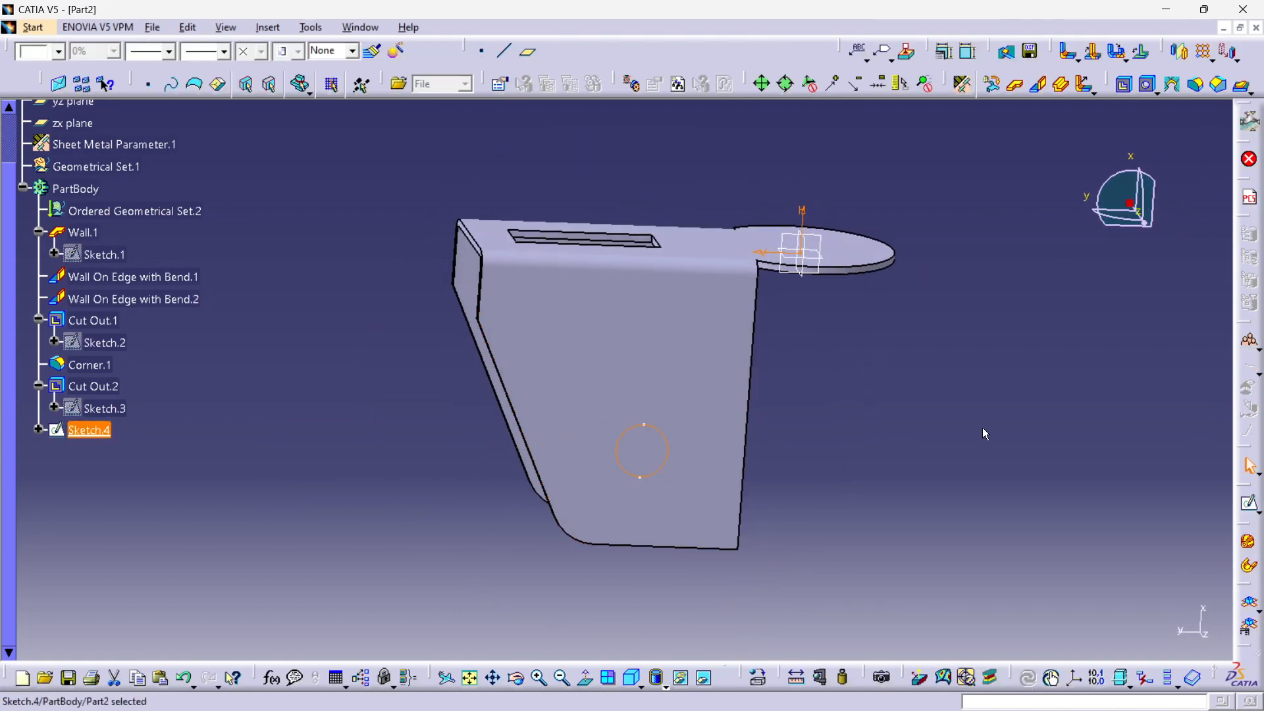
{"action": "left_click", "coordinate": [1131, 86]}
{"action": "middle_click_drag", "start_coordinate": [658, 316], "coordinate": [536, 403]}
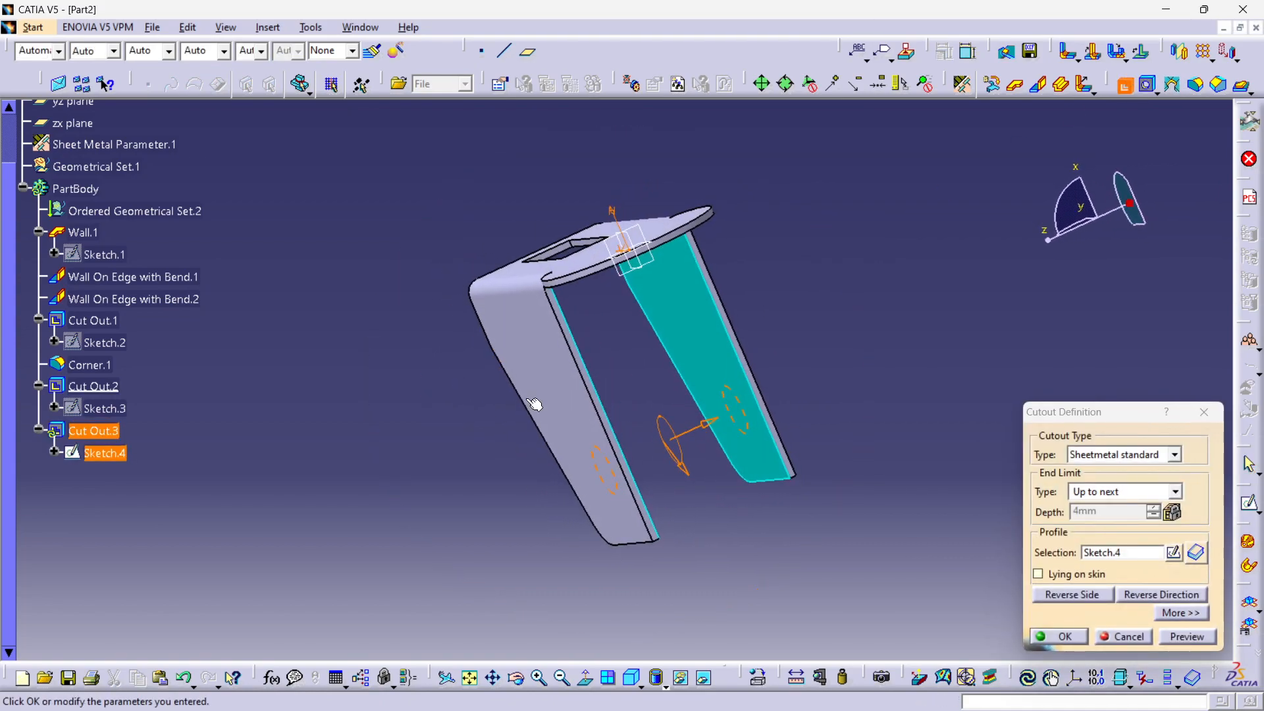
{"action": "left_click", "coordinate": [1196, 637]}
{"action": "left_click", "coordinate": [1060, 637]}
Step: Chamfer the outer circular edges of both flange holes with 1 mm length at 45 degrees
{"action": "middle_click_drag", "start_coordinate": [708, 513], "coordinate": [732, 411]}
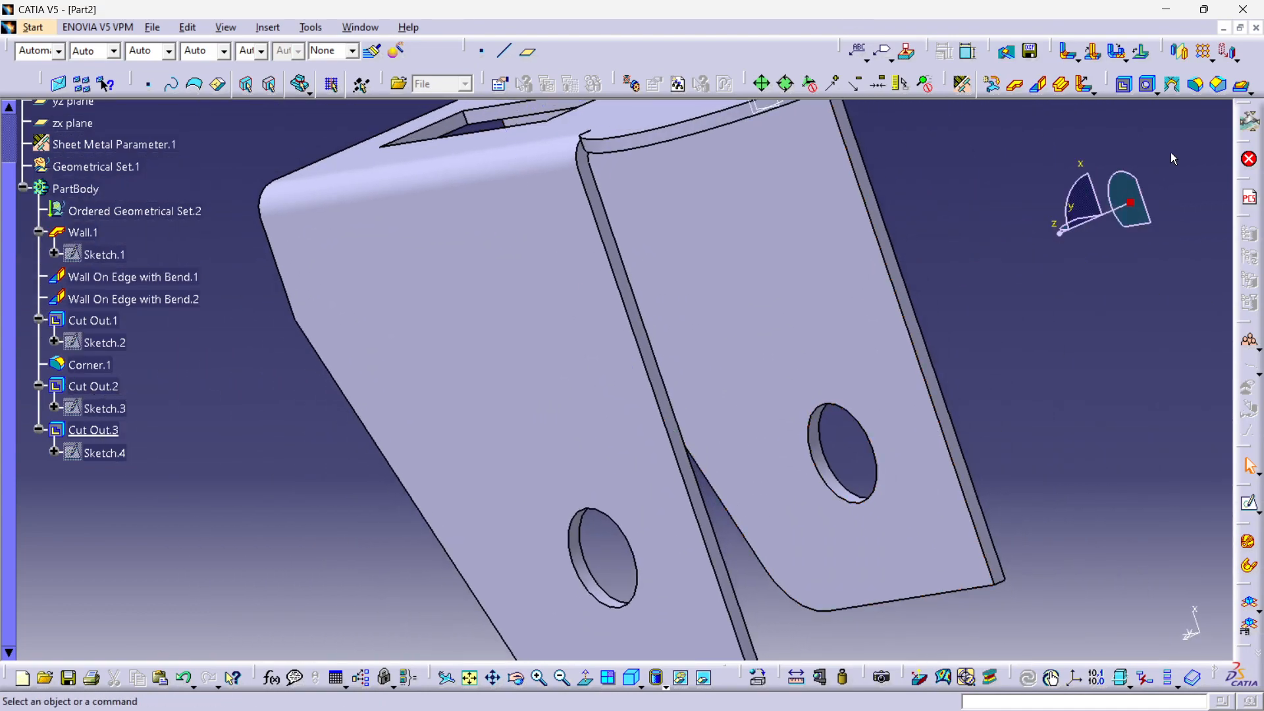
{"action": "left_click", "coordinate": [1217, 85]}
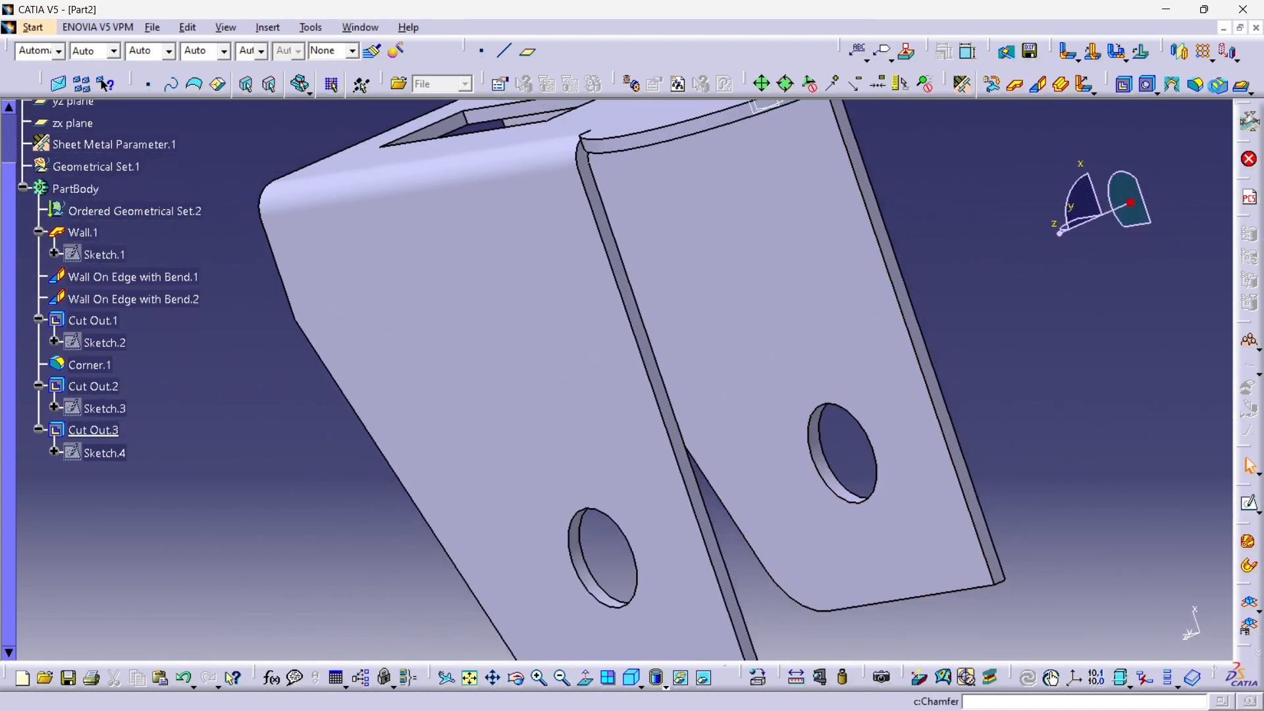
{"action": "middle_click_drag", "start_coordinate": [662, 490], "coordinate": [635, 410]}
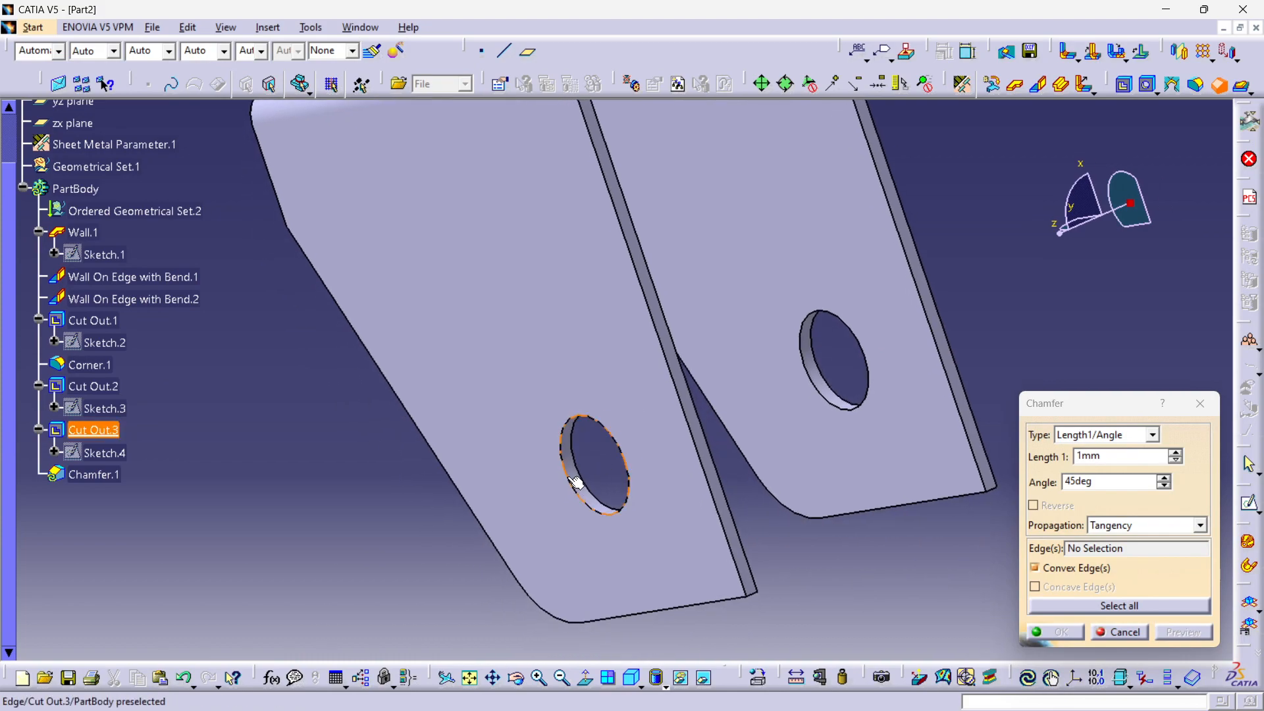
{"action": "left_click", "coordinate": [571, 479]}
{"action": "middle_click_drag", "start_coordinate": [761, 401], "coordinate": [656, 383]}
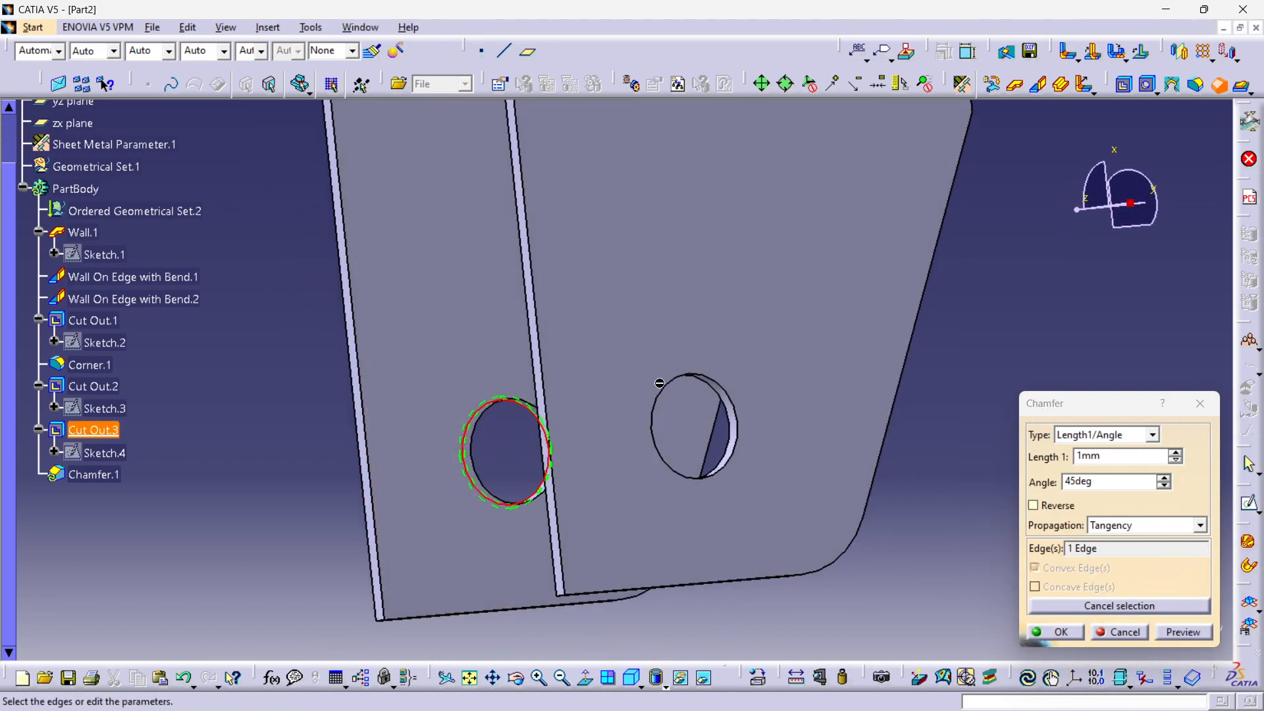
{"action": "left_click", "coordinate": [730, 393]}
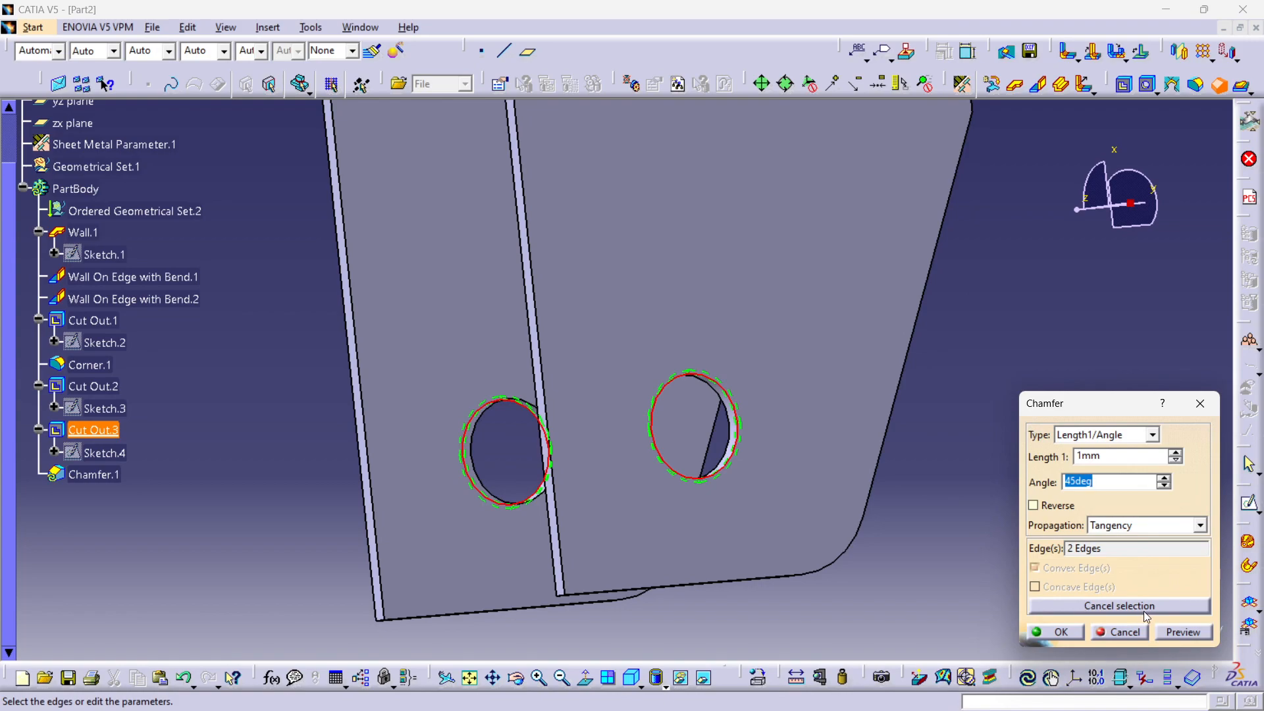
{"action": "left_click", "coordinate": [1183, 632]}
{"action": "left_click", "coordinate": [1055, 632]}
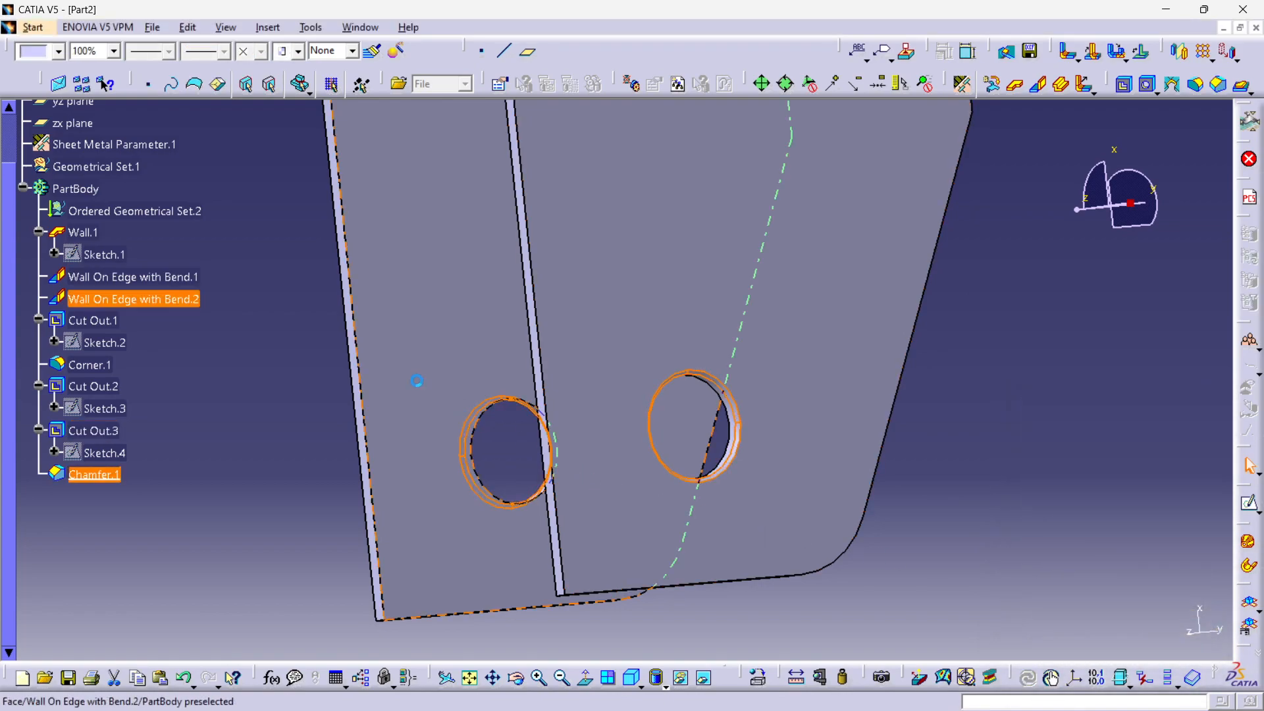
Step: Inspect the chamfered flange holes, the rectangular slot and the rounded end of the top wall
{"action": "middle_click_drag", "start_coordinate": [417, 375], "coordinate": [806, 352]}
{"action": "middle_click_drag", "start_coordinate": [446, 414], "coordinate": [526, 441]}
{"action": "middle_click_drag", "start_coordinate": [584, 319], "coordinate": [750, 470]}
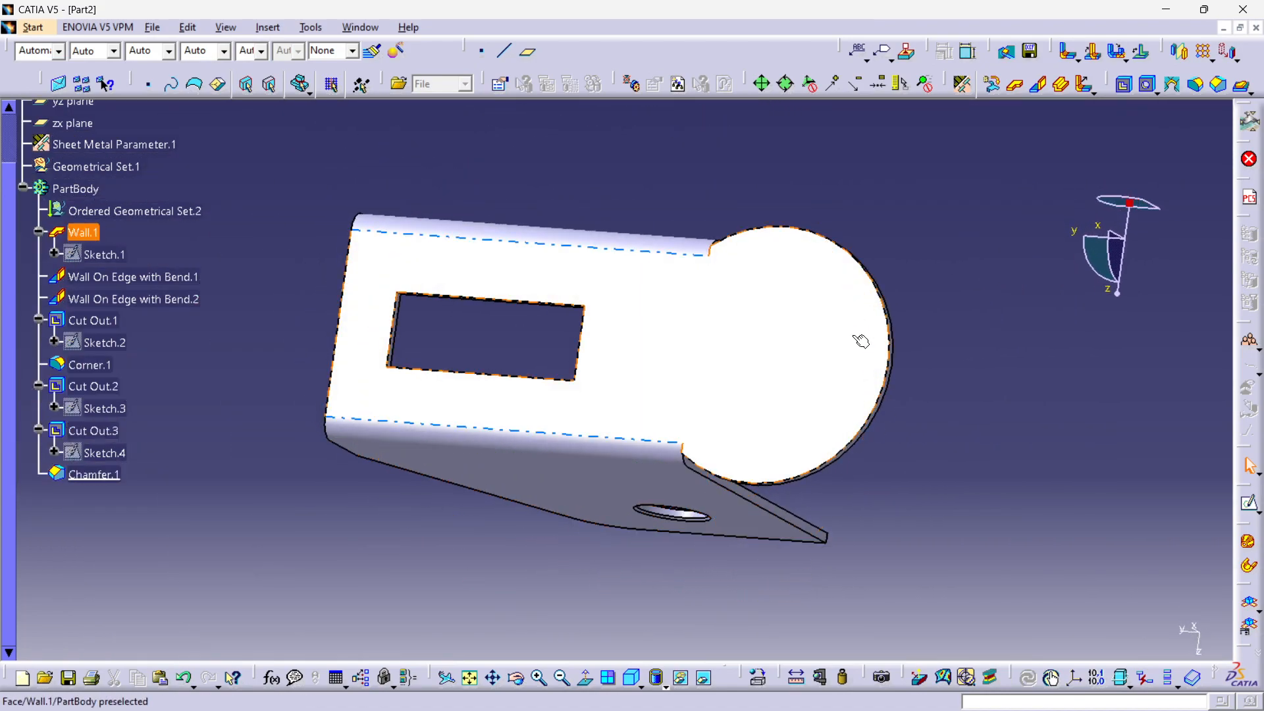
{"action": "left_click", "coordinate": [830, 323]}
{"action": "middle_click_drag", "start_coordinate": [767, 353], "coordinate": [874, 366]}
{"action": "left_click", "coordinate": [916, 403]}
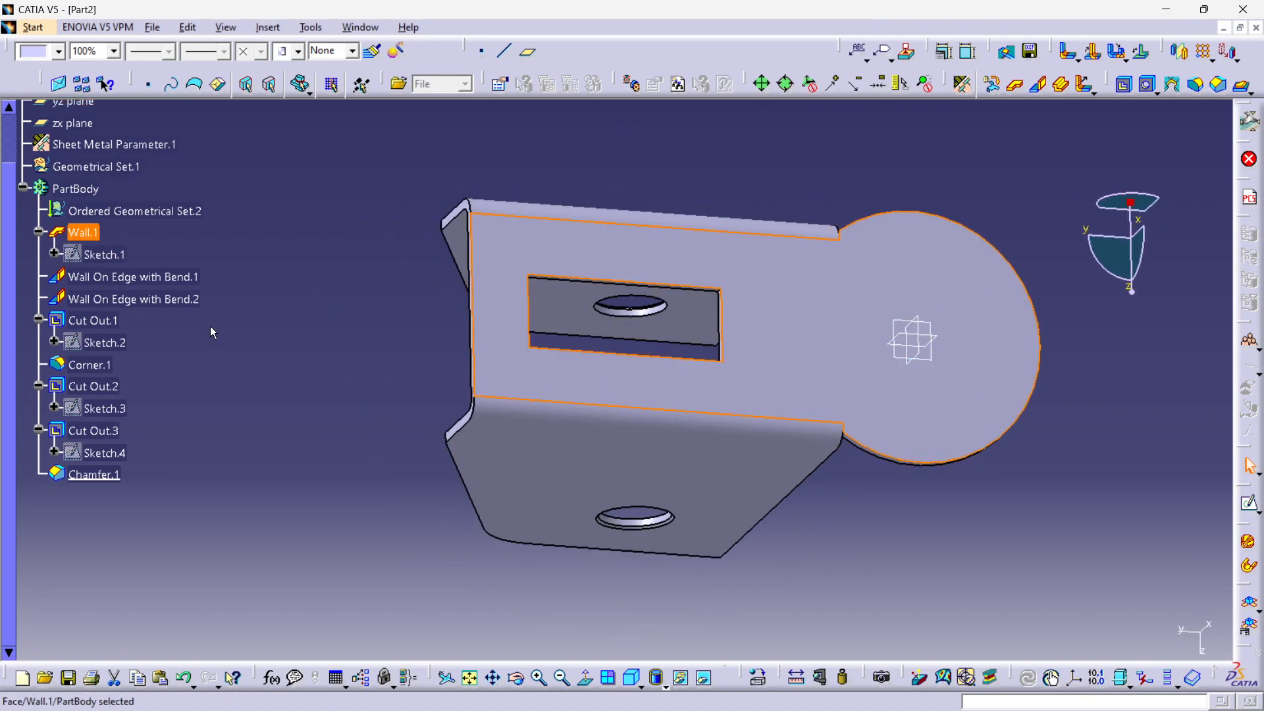
{"action": "left_click", "coordinate": [417, 265]}
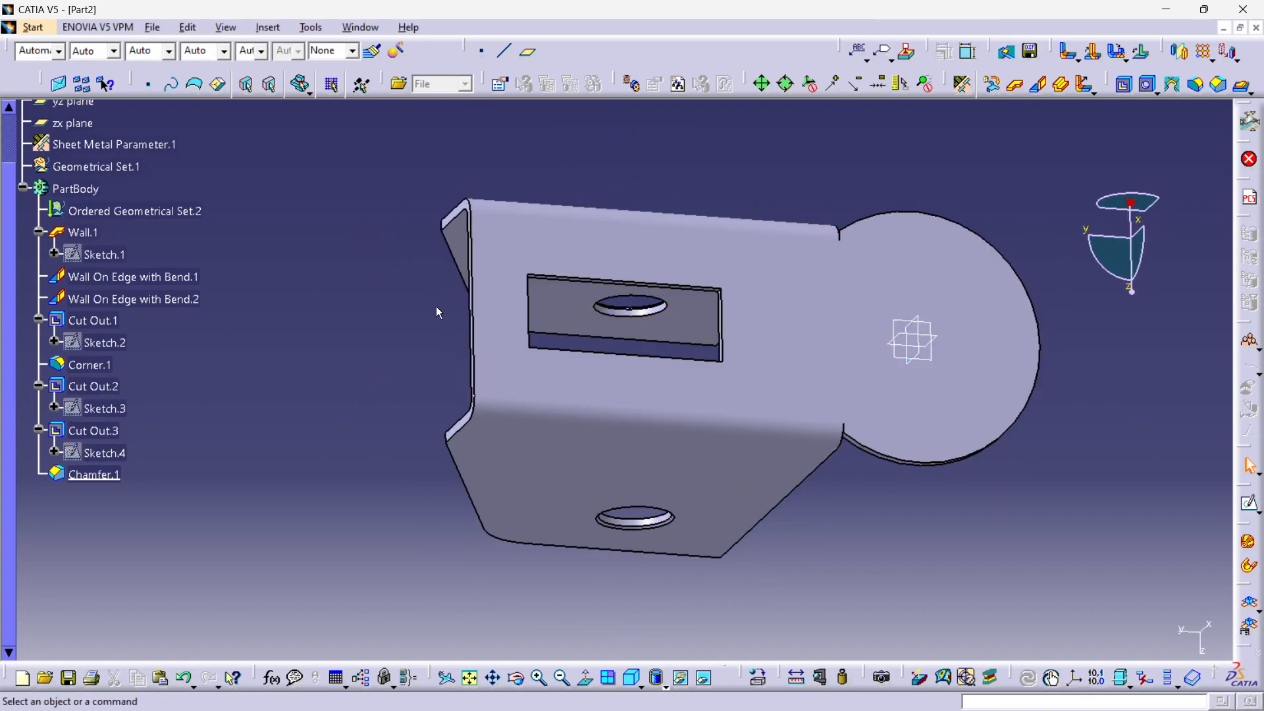
{"action": "middle_click_drag", "start_coordinate": [441, 353], "coordinate": [354, 341]}
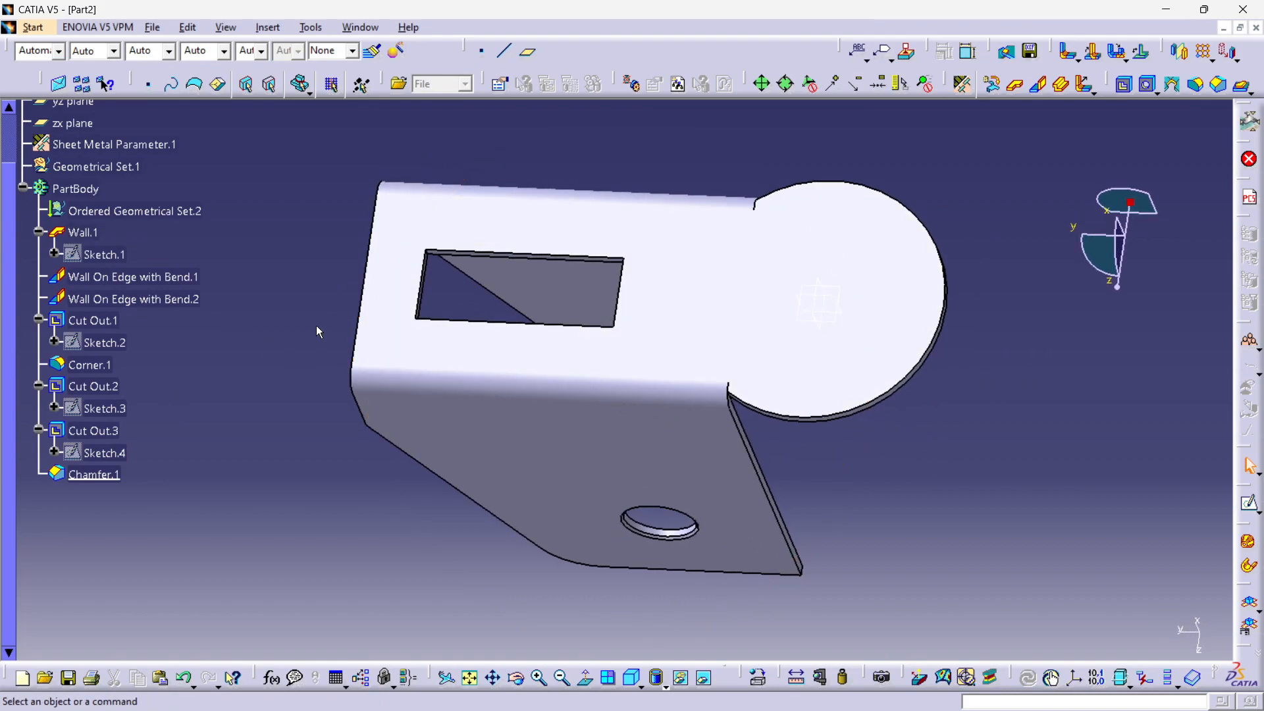
Step: Open the rectangular slot's sketch and draw a circle about 35 mm in diameter centred on the sketch origin
{"action": "left_click", "coordinate": [426, 274]}
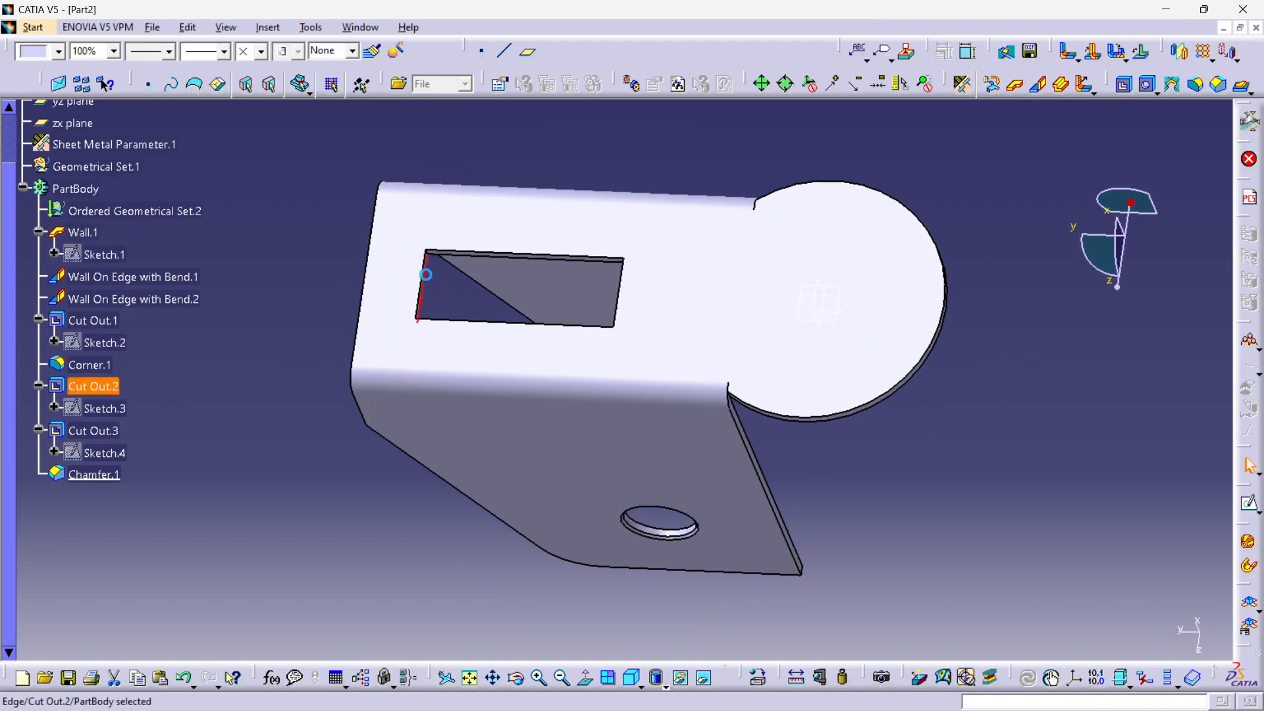
{"action": "double_click", "coordinate": [125, 410]}
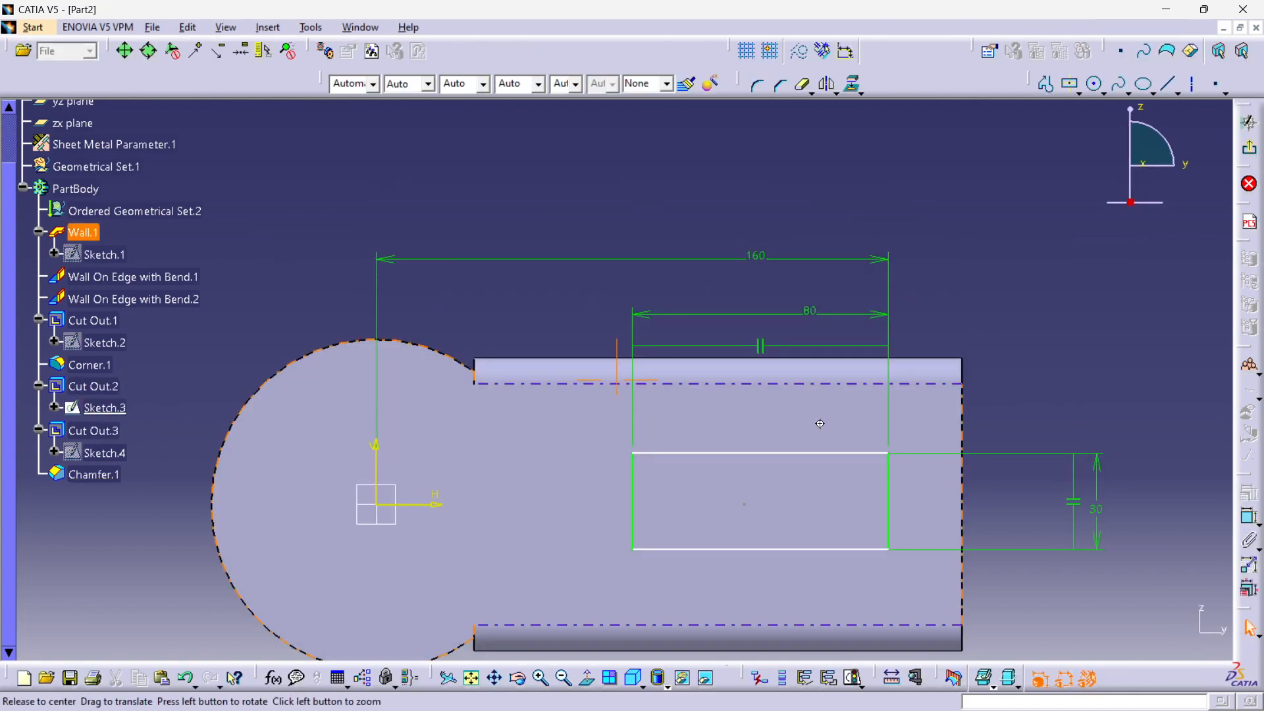
{"action": "mouse_move", "coordinate": [760, 312]}
{"action": "middle_mouse_down"}
{"action": "mouse_move", "coordinate": [756, 443]}
{"action": "mouse_move", "coordinate": [606, 414]}
{"action": "mouse_move", "coordinate": [1178, 157]}
{"action": "middle_mouse_up"}
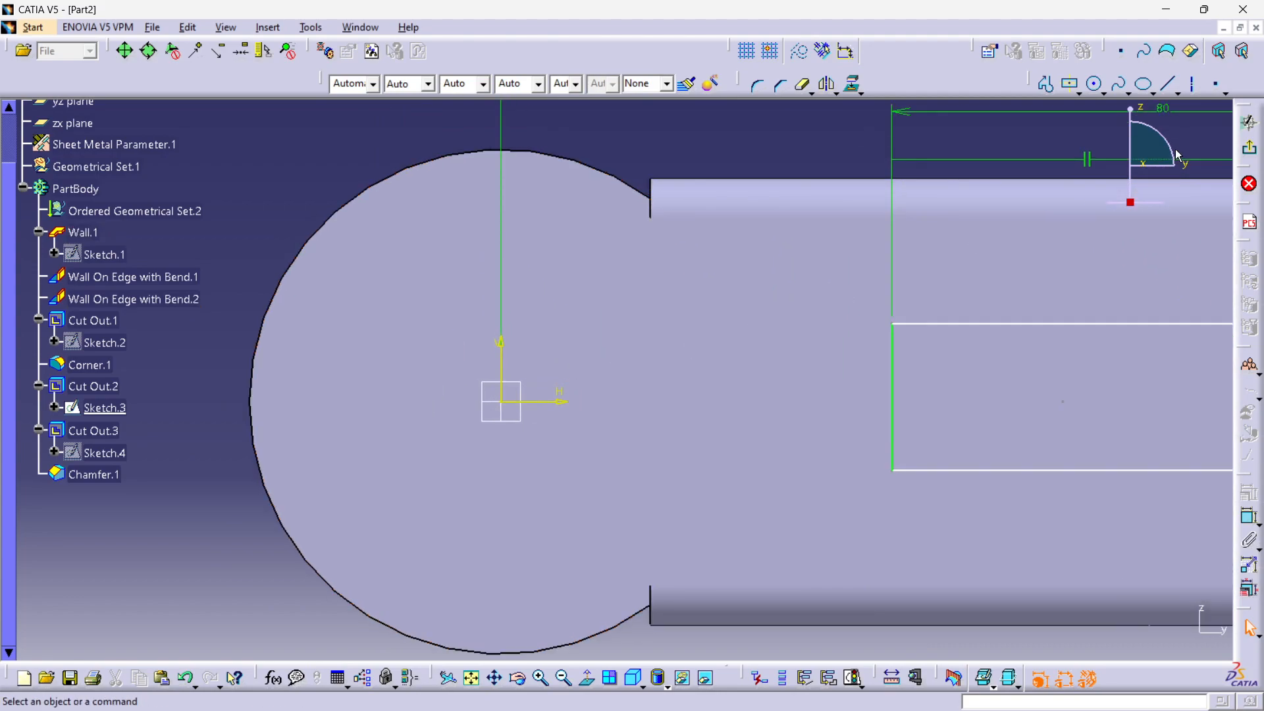
{"action": "left_click", "coordinate": [1093, 86]}
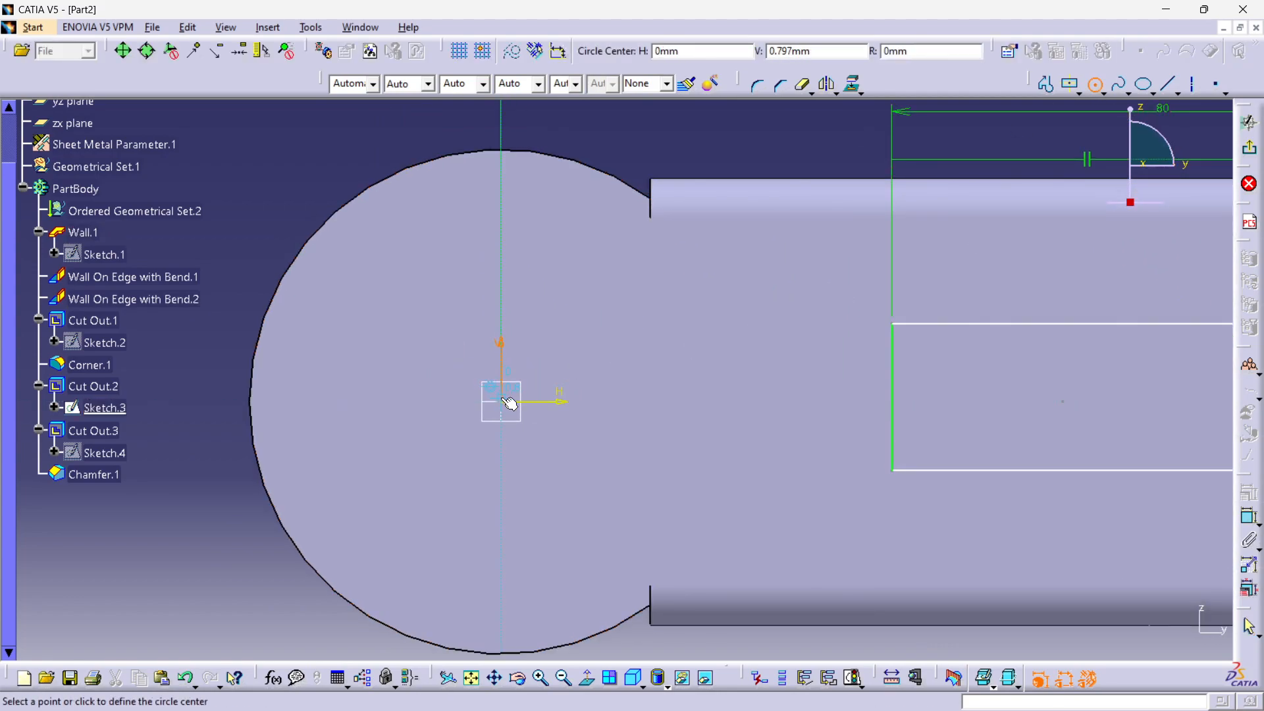
{"action": "left_click", "coordinate": [537, 325]}
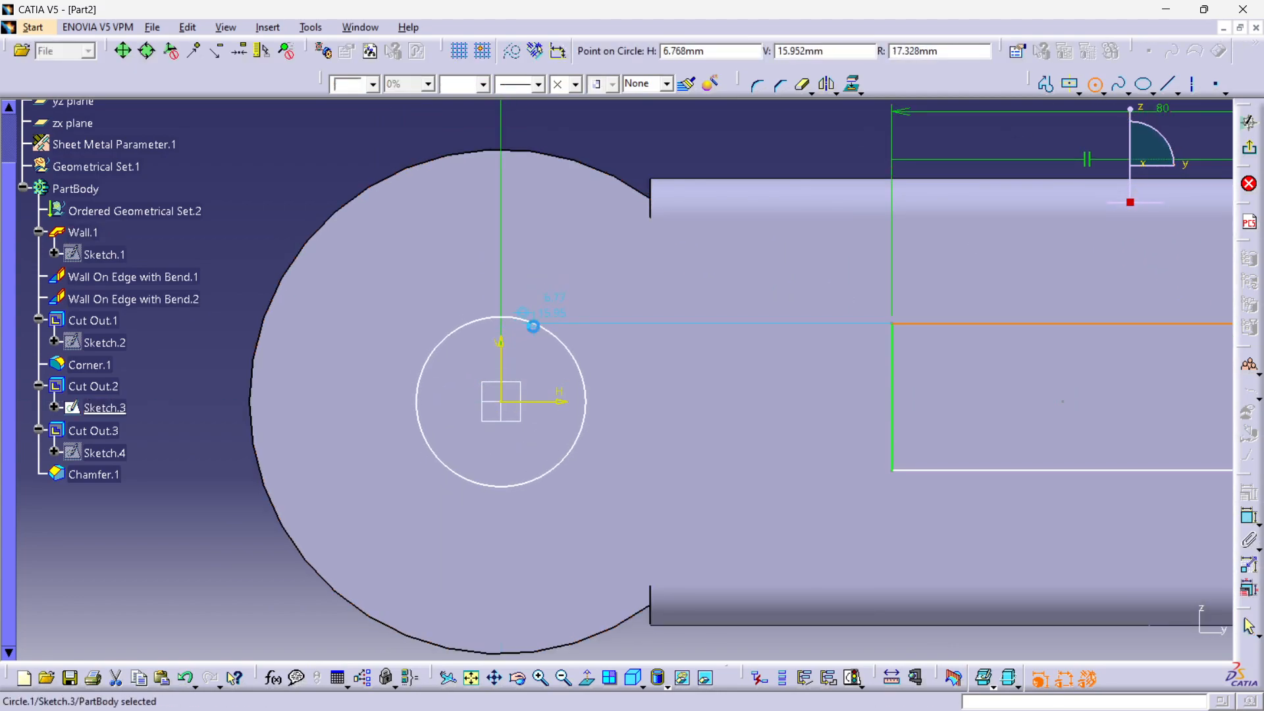
{"action": "left_click", "coordinate": [540, 332]}
Step: Dimension the new circle and set its diameter to 36 mm
{"action": "left_click", "coordinate": [1248, 516]}
{"action": "left_click", "coordinate": [347, 163]}
{"action": "double_click", "coordinate": [358, 159]}
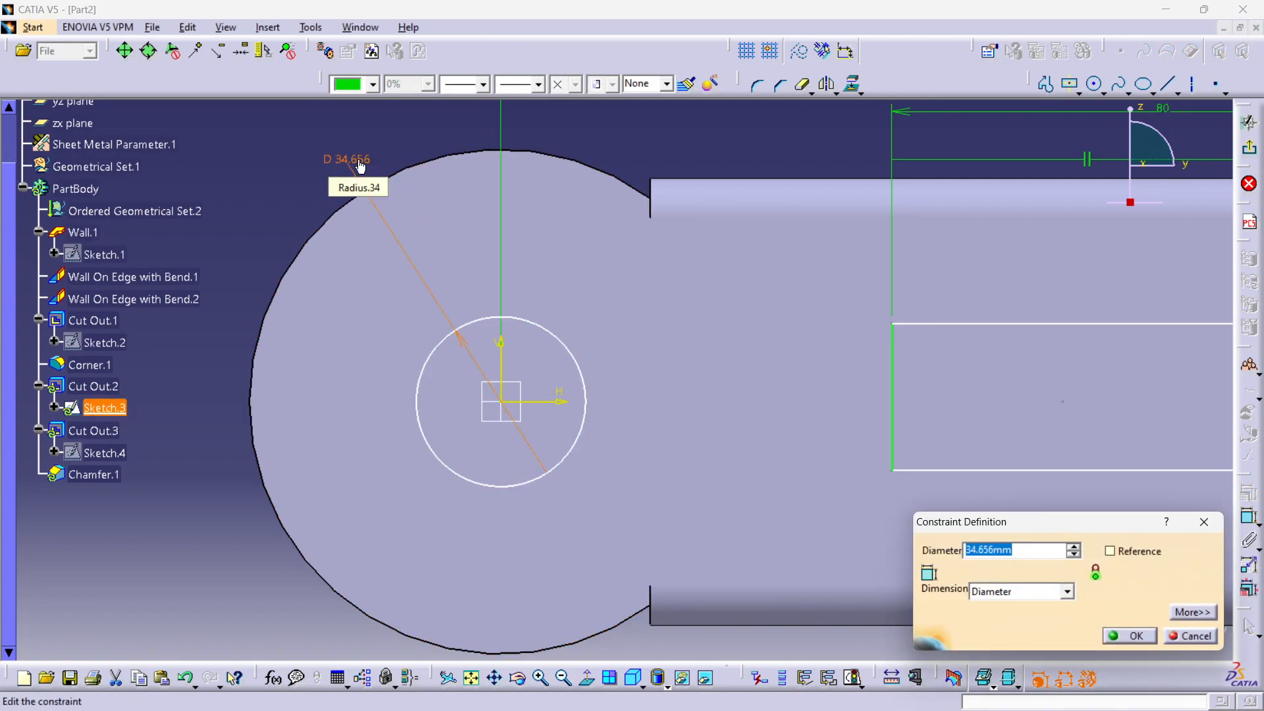
{"action": "key", "text": "Return"}
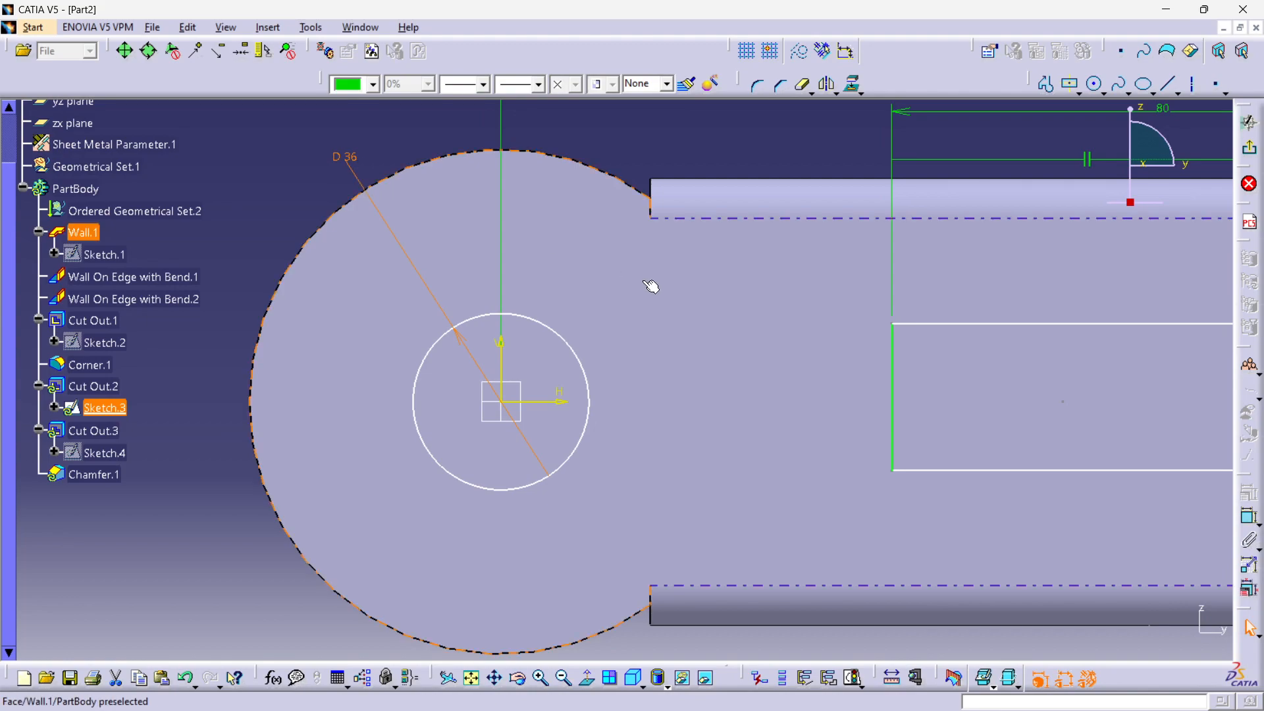
Step: Constrain the circle concentric with the wall's rounded end and exit the sketch to update the slot cutout
{"action": "left_click", "coordinate": [579, 360]}
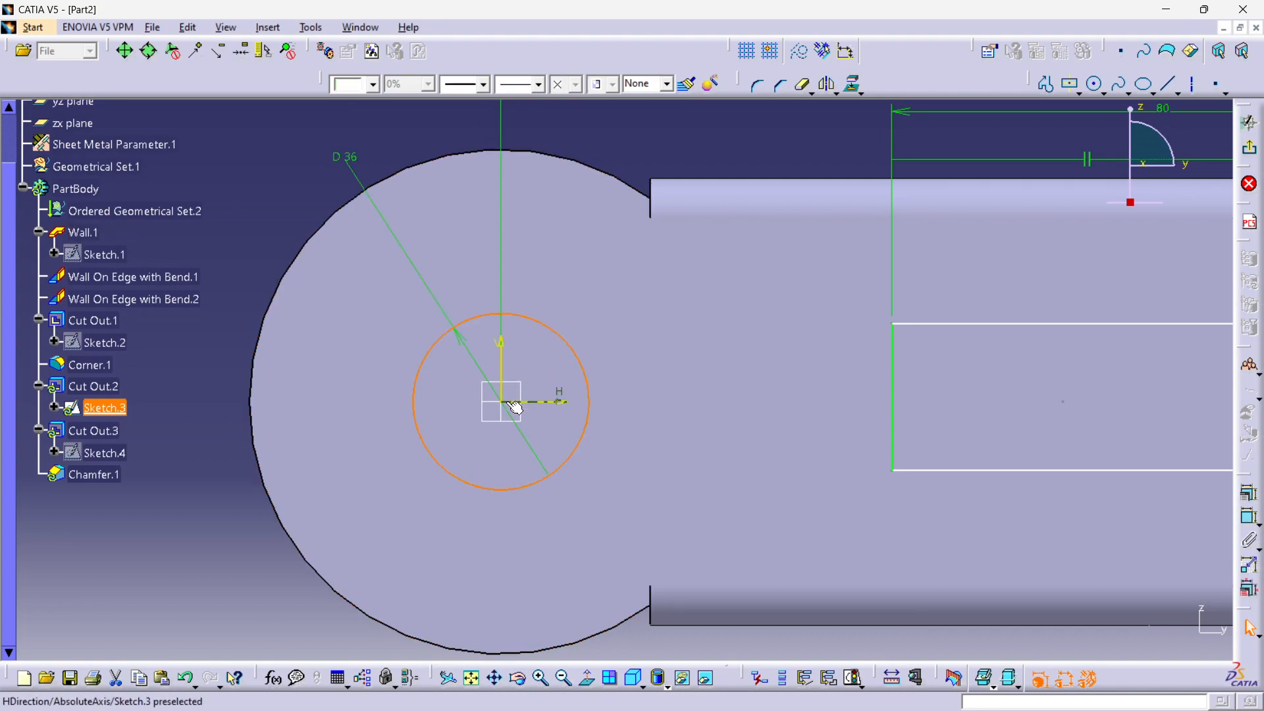
{"action": "left_click", "coordinate": [1247, 519]}
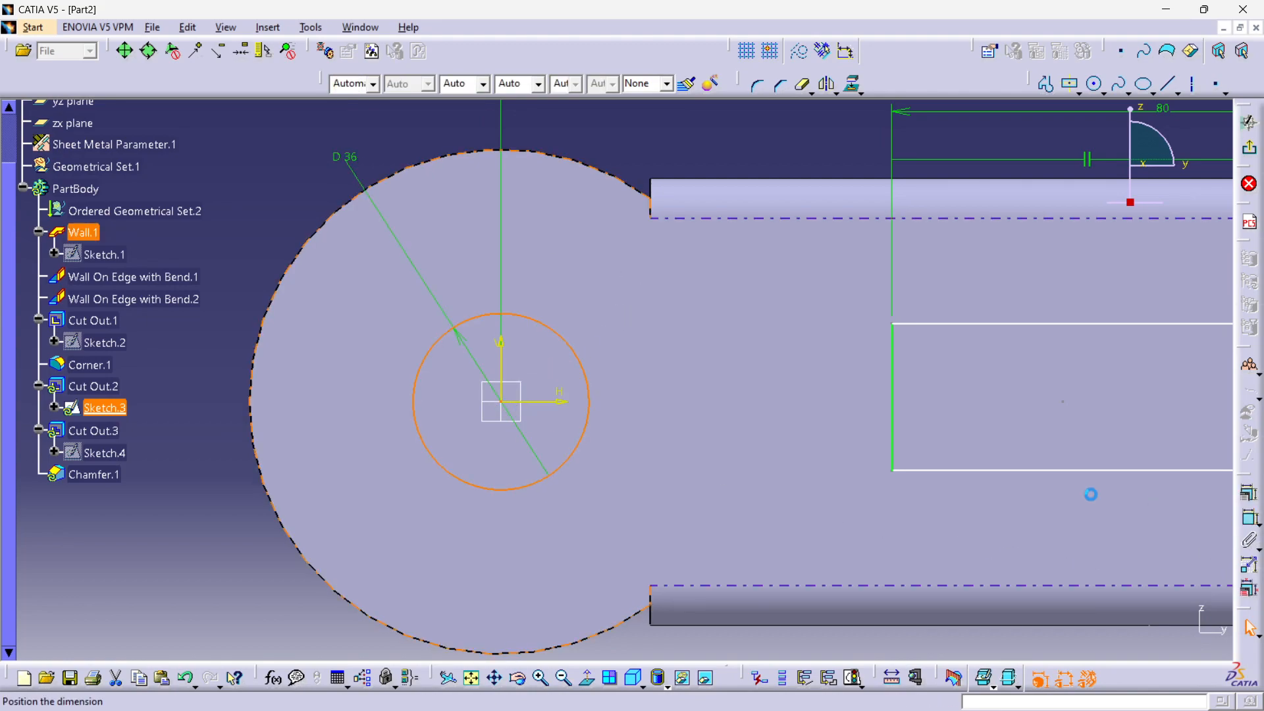
{"action": "right_click", "coordinate": [634, 347]}
{"action": "left_click", "coordinate": [720, 546]}
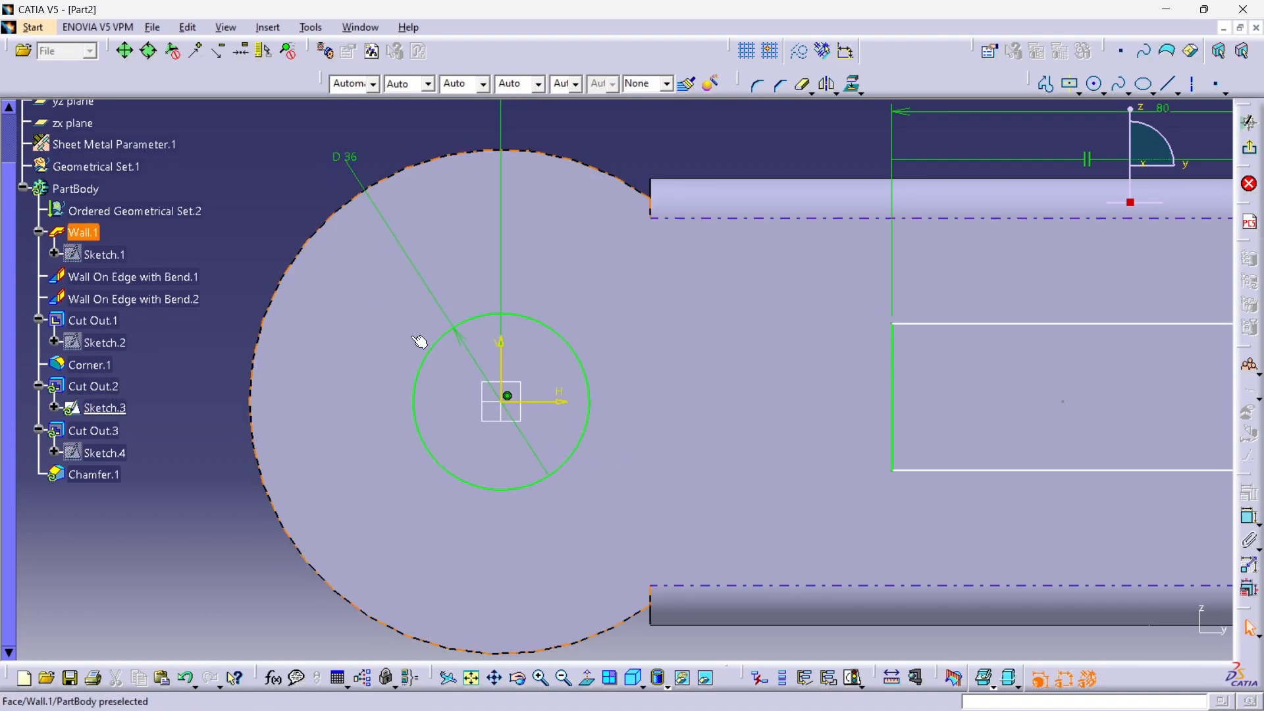
{"action": "middle_click_drag", "start_coordinate": [416, 319], "coordinate": [442, 434]}
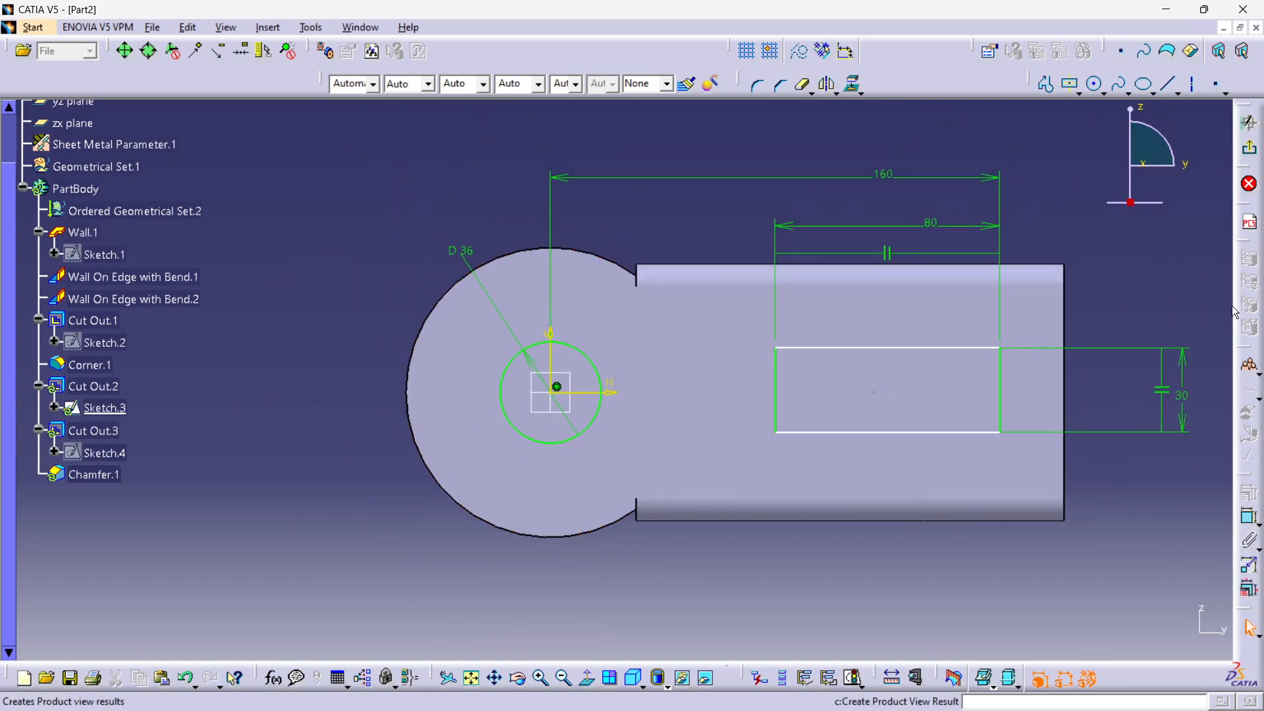
{"action": "left_click", "coordinate": [1249, 121]}
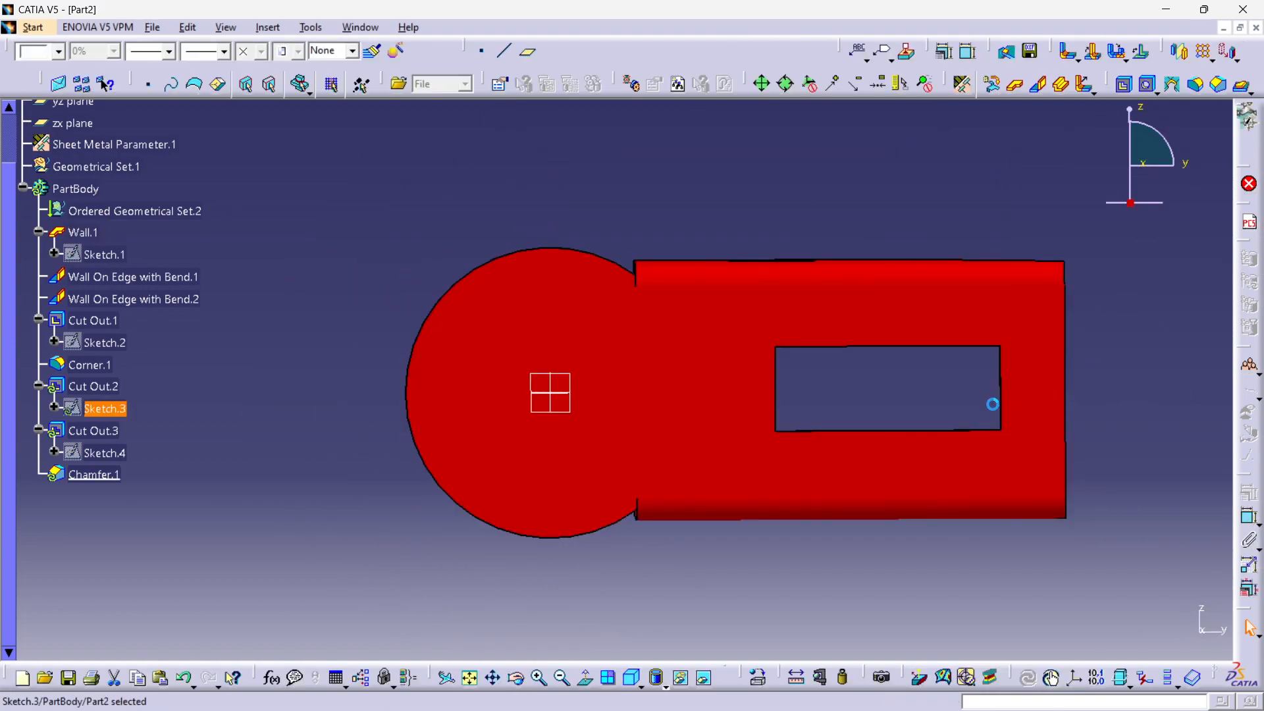
{"action": "left_click", "coordinate": [96, 388]}
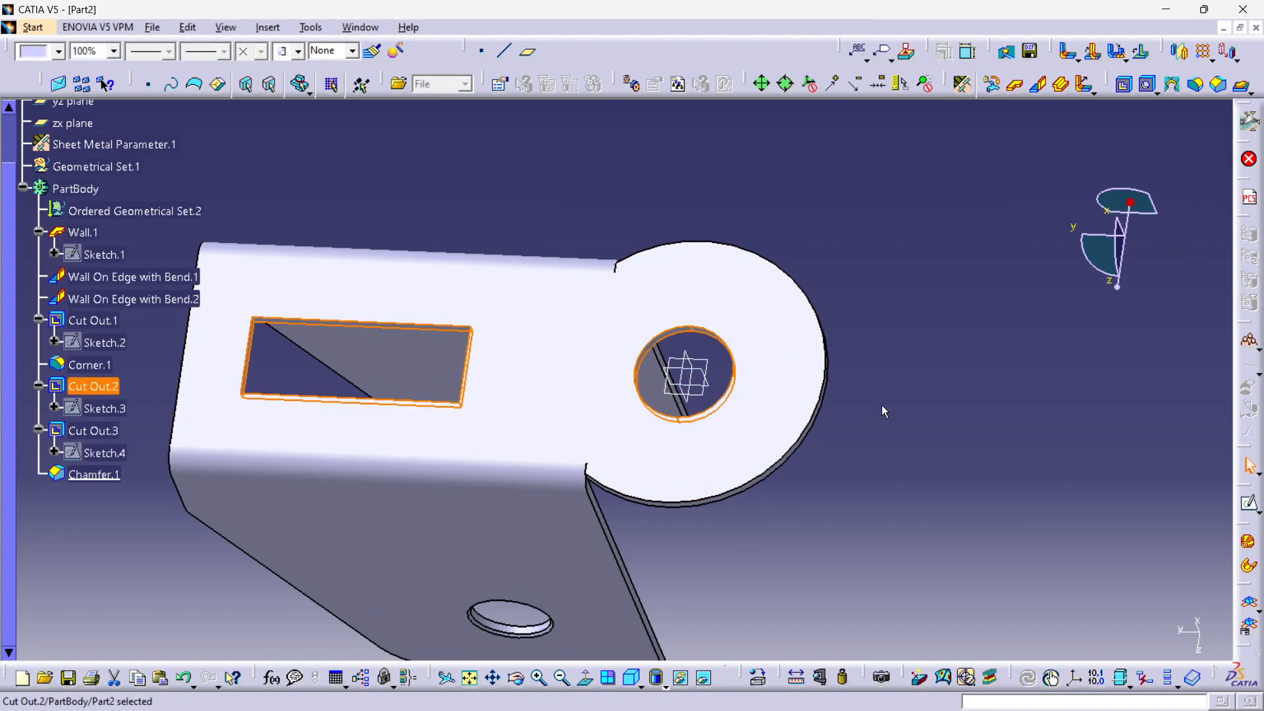
{"action": "left_click", "coordinate": [984, 365]}
Step: Chamfer the slot's two long upper edges and the new round hole's upper edge with 1 mm at 45 degrees
{"action": "middle_click_drag", "start_coordinate": [816, 387], "coordinate": [959, 400]}
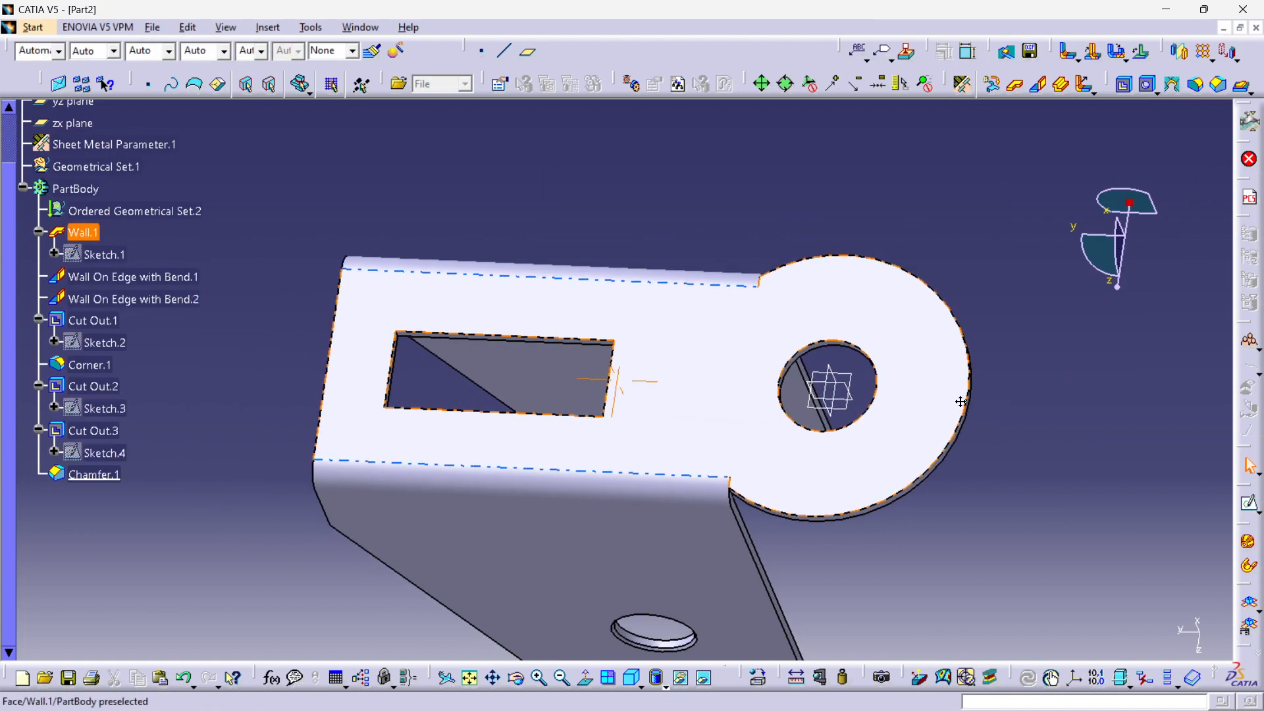
{"action": "left_click", "coordinate": [1218, 84]}
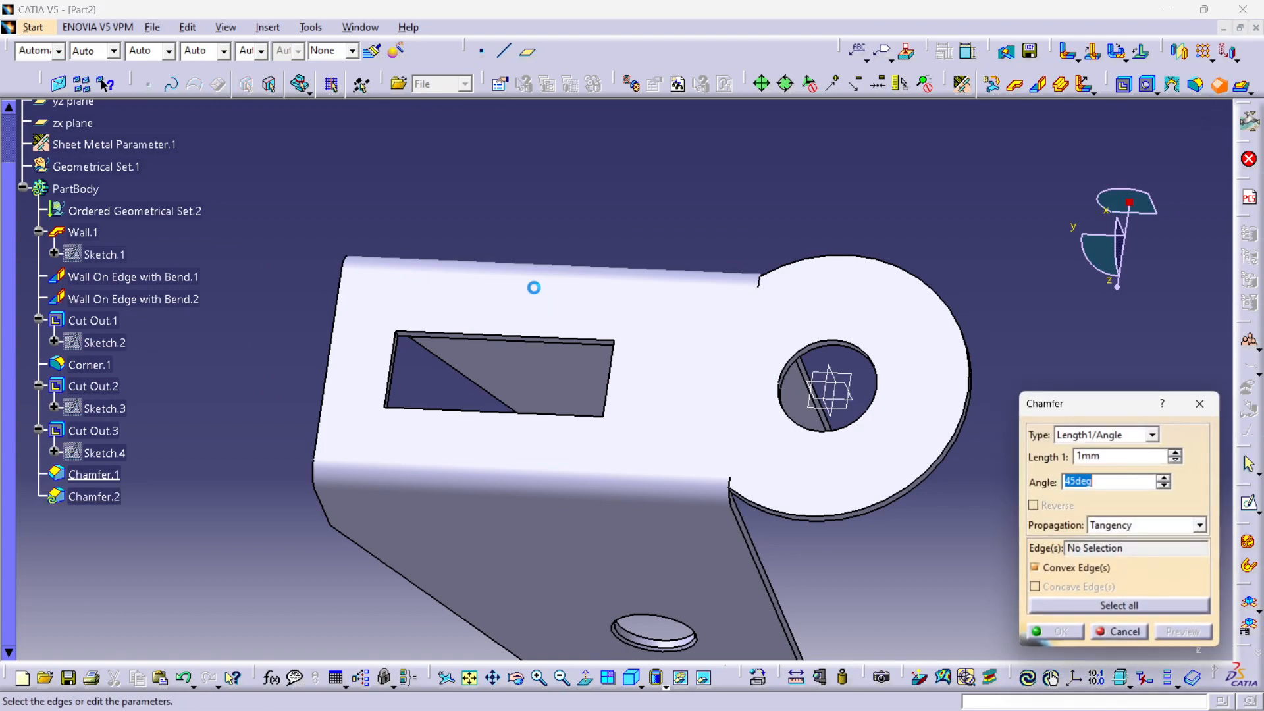
{"action": "left_click", "coordinate": [533, 340]}
{"action": "left_click", "coordinate": [505, 414]}
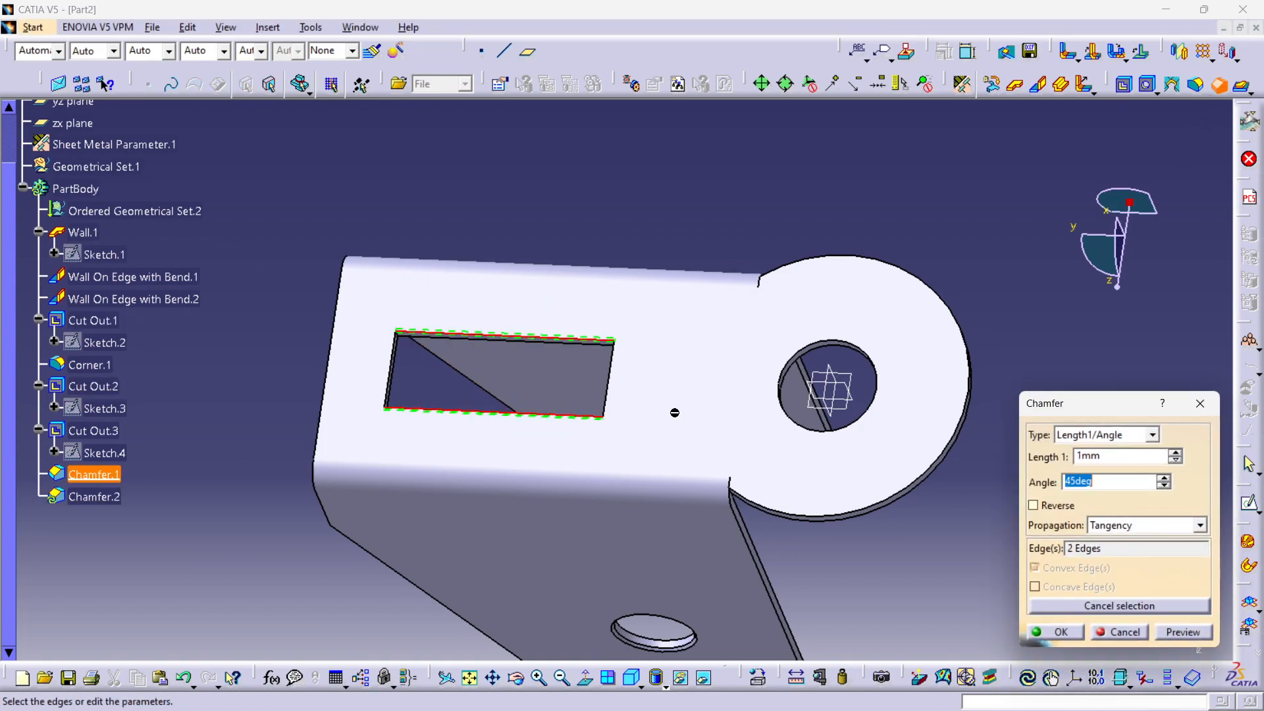
{"action": "left_click", "coordinate": [876, 346]}
{"action": "left_click", "coordinate": [1177, 636]}
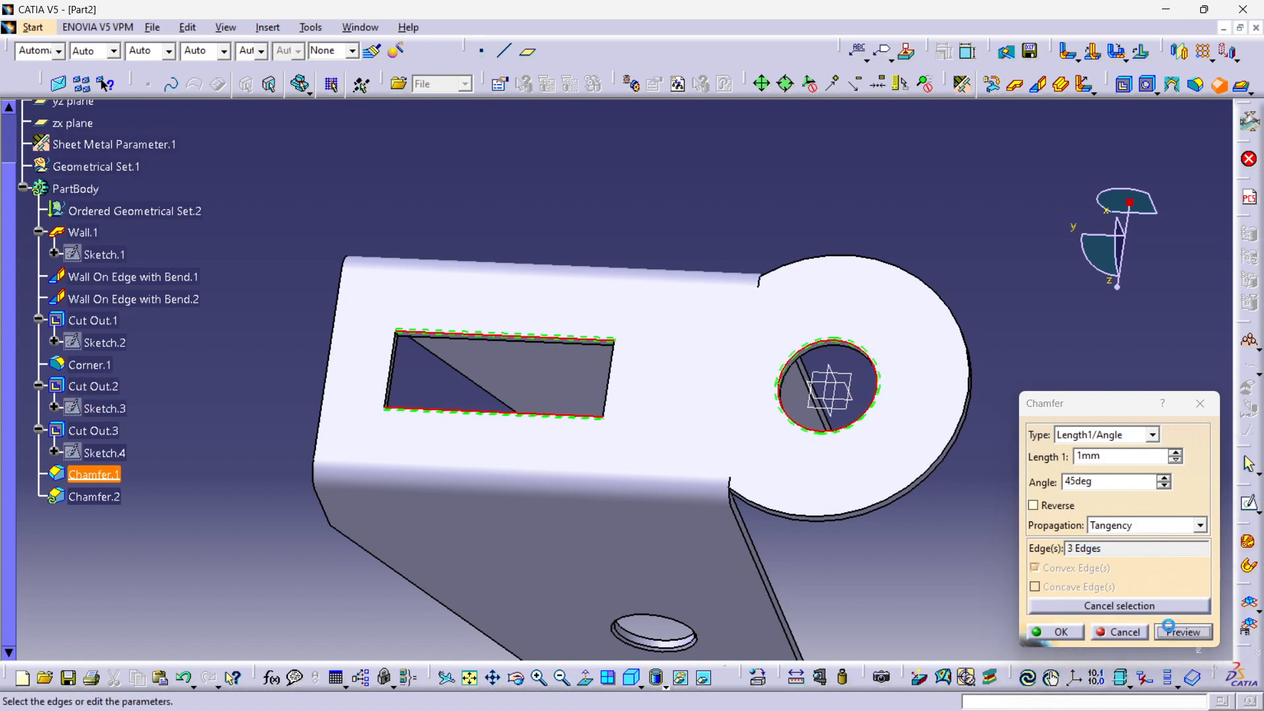
{"action": "left_click", "coordinate": [1067, 635]}
{"action": "left_click", "coordinate": [310, 368]}
{"action": "middle_click_drag", "start_coordinate": [381, 353], "coordinate": [427, 227]}
{"action": "middle_click_drag", "start_coordinate": [464, 395], "coordinate": [827, 469]}
{"action": "middle_click_drag", "start_coordinate": [953, 398], "coordinate": [555, 312]}
{"action": "middle_click_drag", "start_coordinate": [862, 408], "coordinate": [724, 560]}
{"action": "mouse_move", "coordinate": [757, 705]}
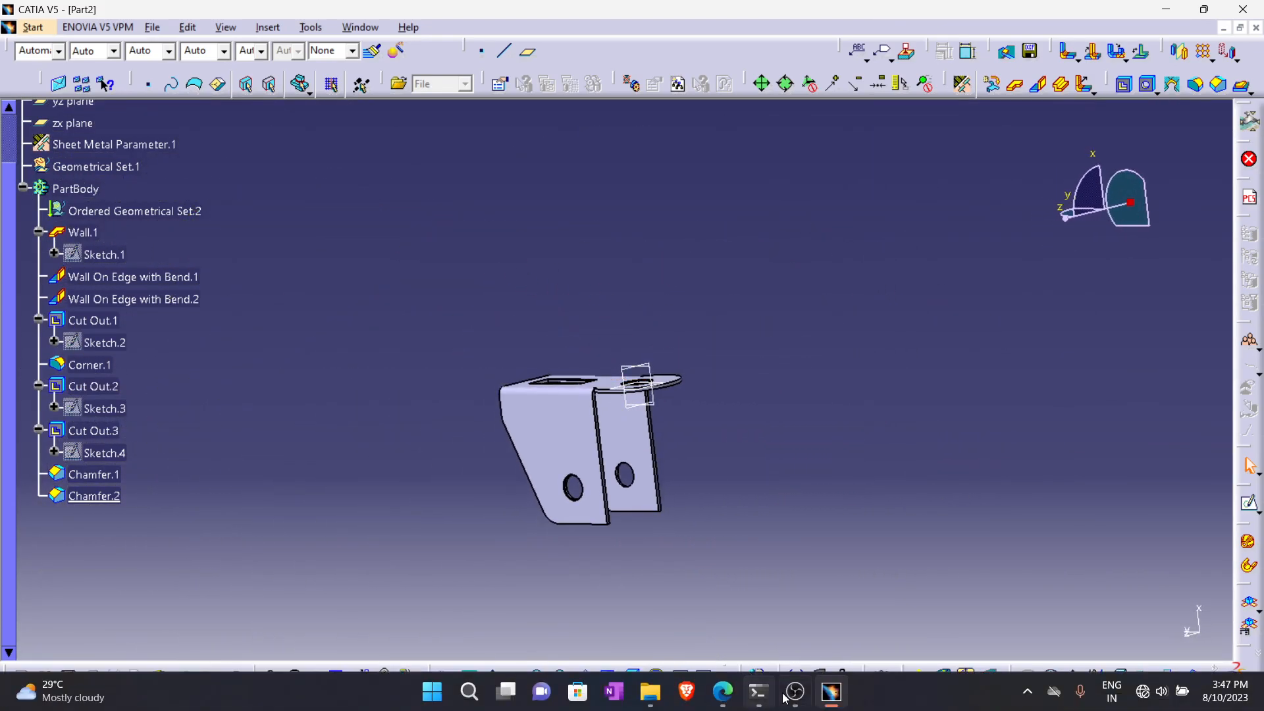
{"action": "left_click", "coordinate": [794, 691]}
{"action": "left_click", "coordinate": [790, 697]}
{"action": "middle_click_drag", "start_coordinate": [431, 402], "coordinate": [470, 342]}
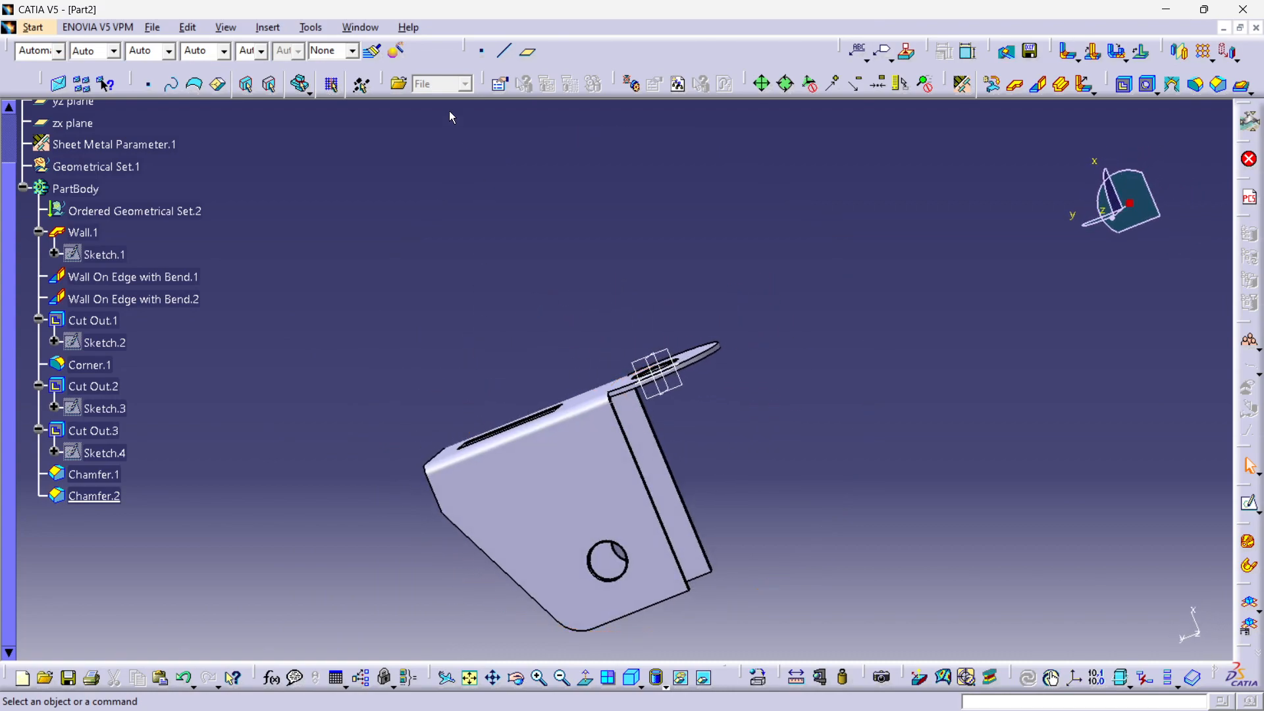
Step: Switch to the open Wheel holder.CATPart document
{"action": "left_click", "coordinate": [360, 27]}
{"action": "left_click", "coordinate": [382, 133]}
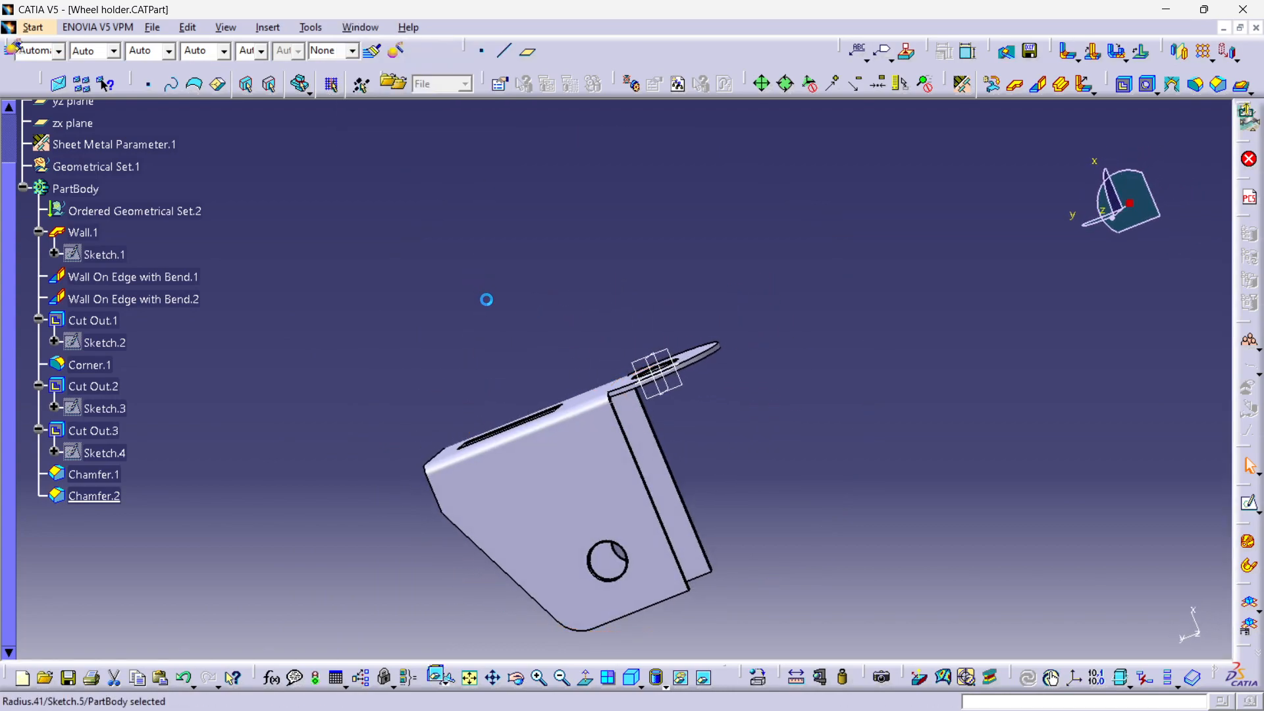
{"action": "middle_click", "coordinate": [577, 354]}
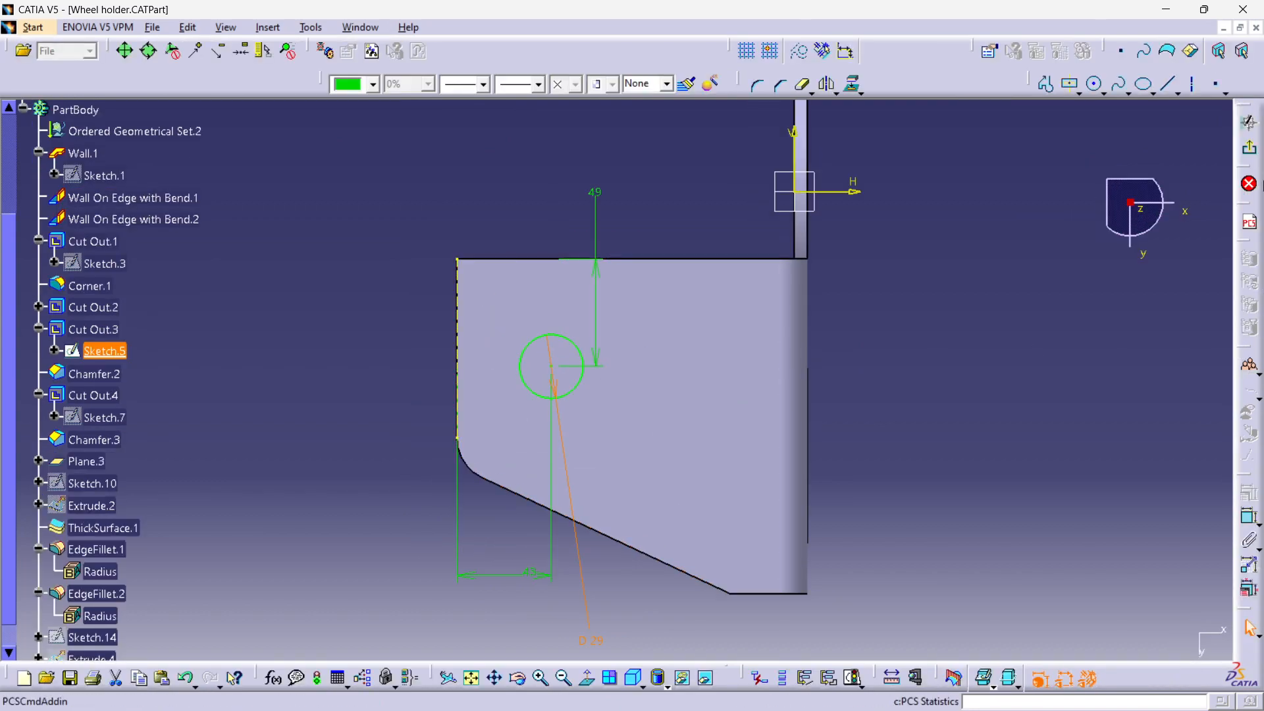
Step: Examine the curved clip plate rising through the slot of the reference bracket and switch back to the Part2 document
{"action": "mouse_move", "coordinate": [500, 369]}
{"action": "middle_mouse_down"}
{"action": "mouse_move", "coordinate": [445, 368]}
{"action": "mouse_move", "coordinate": [466, 319]}
{"action": "mouse_move", "coordinate": [319, 302]}
{"action": "mouse_move", "coordinate": [355, 376]}
{"action": "mouse_move", "coordinate": [482, 426]}
{"action": "mouse_move", "coordinate": [454, 244]}
{"action": "mouse_move", "coordinate": [352, 191]}
{"action": "middle_mouse_up"}
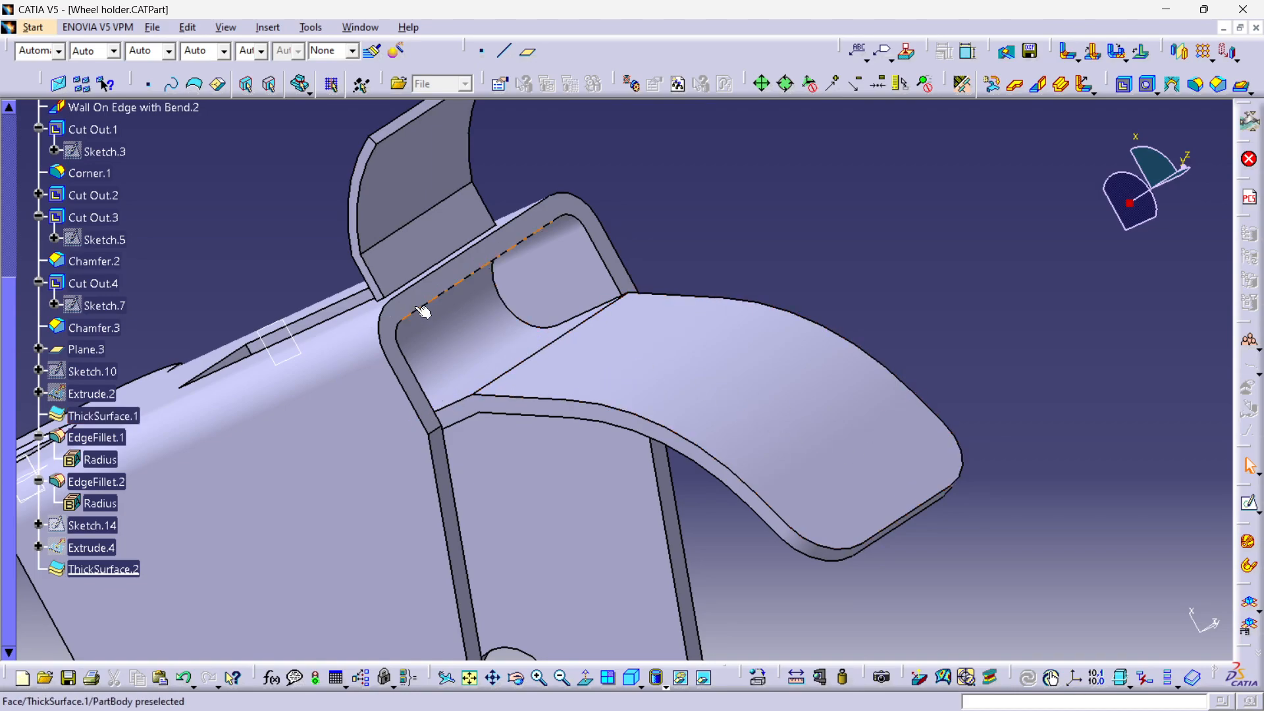
{"action": "middle_click_drag", "start_coordinate": [428, 317], "coordinate": [385, 75]}
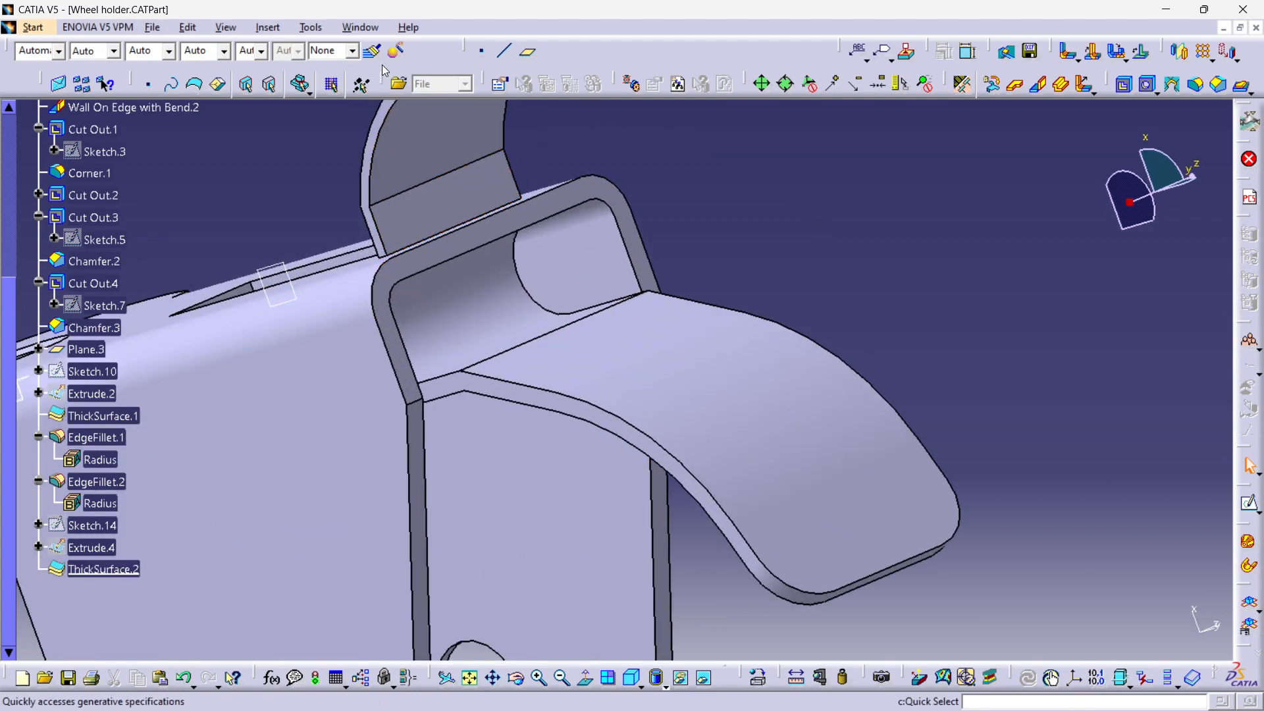
{"action": "left_click", "coordinate": [360, 27]}
{"action": "left_click", "coordinate": [401, 146]}
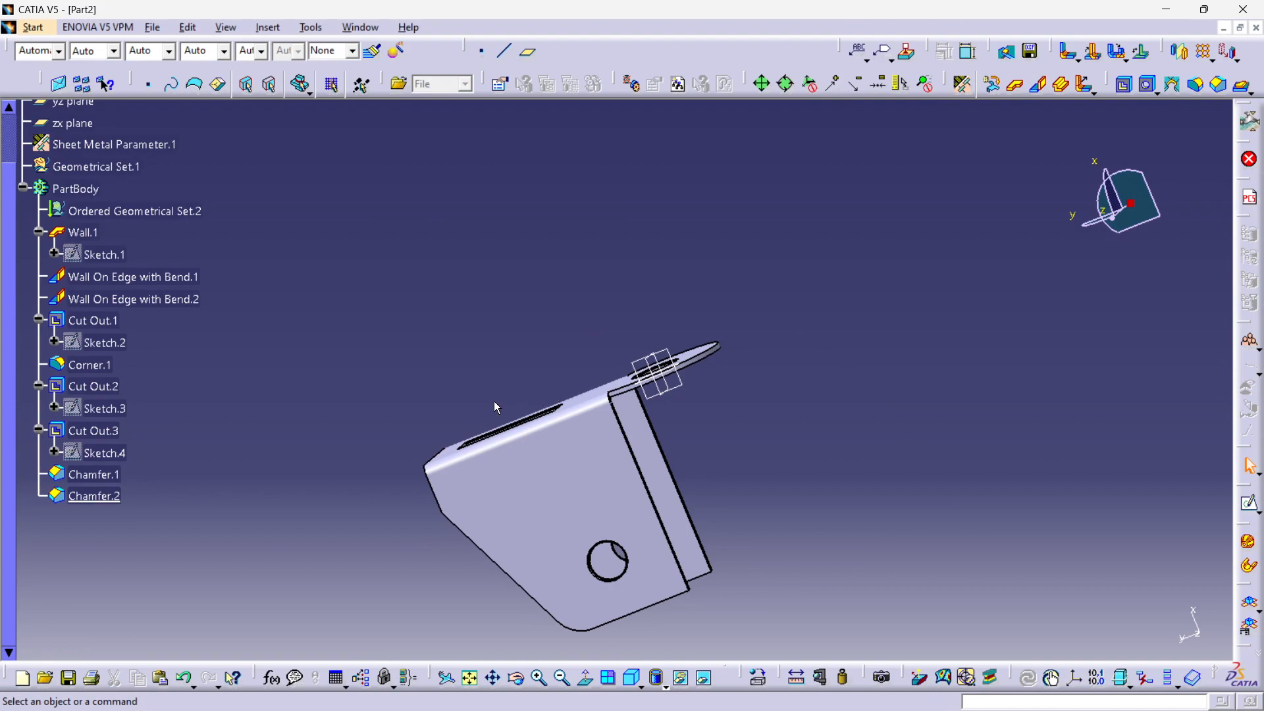
Step: Start a reference plane offset from the slot's long inner side face
{"action": "middle_click_drag", "start_coordinate": [420, 403], "coordinate": [575, 256]}
{"action": "middle_click_drag", "start_coordinate": [652, 308], "coordinate": [733, 375]}
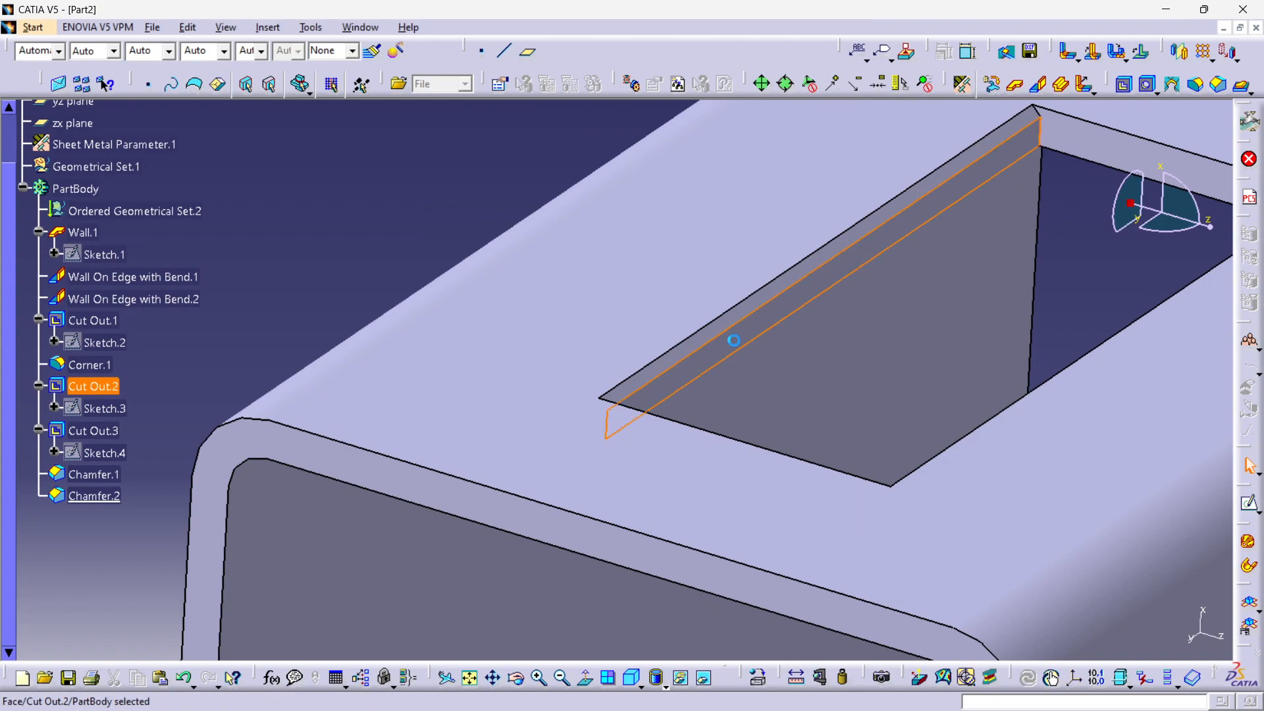
{"action": "left_click", "coordinate": [742, 346]}
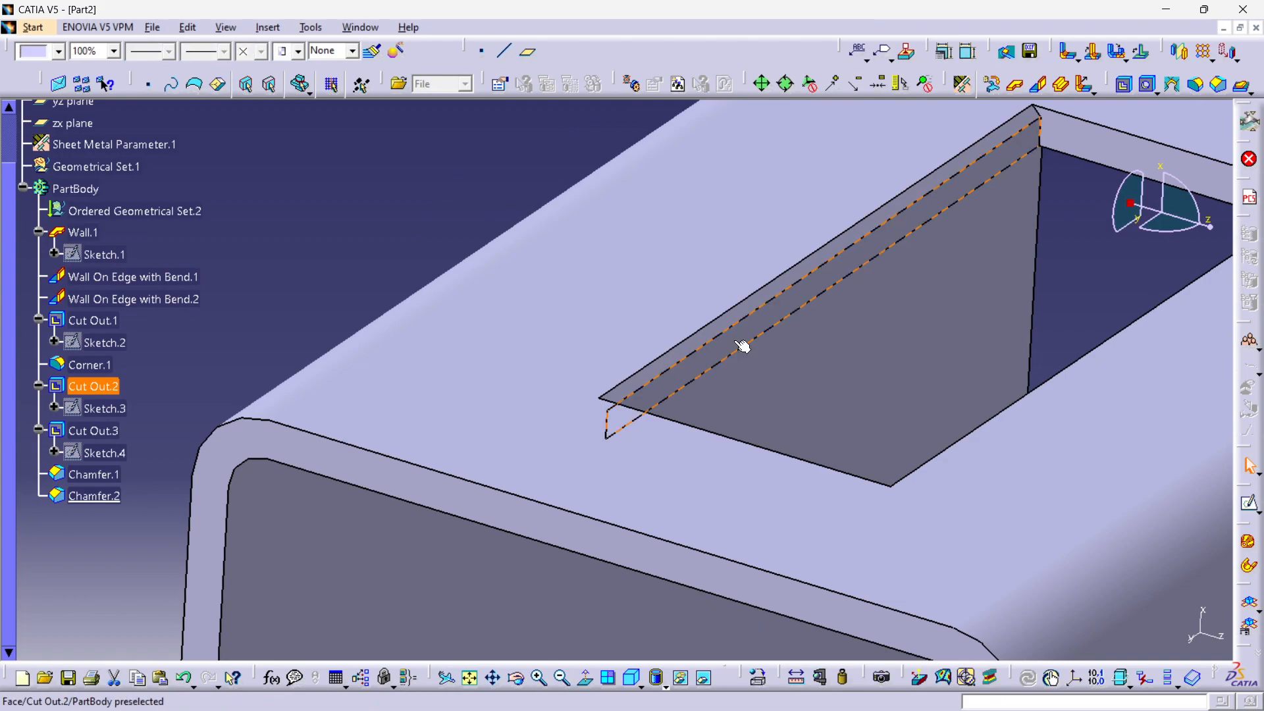
{"action": "left_click", "coordinate": [530, 54]}
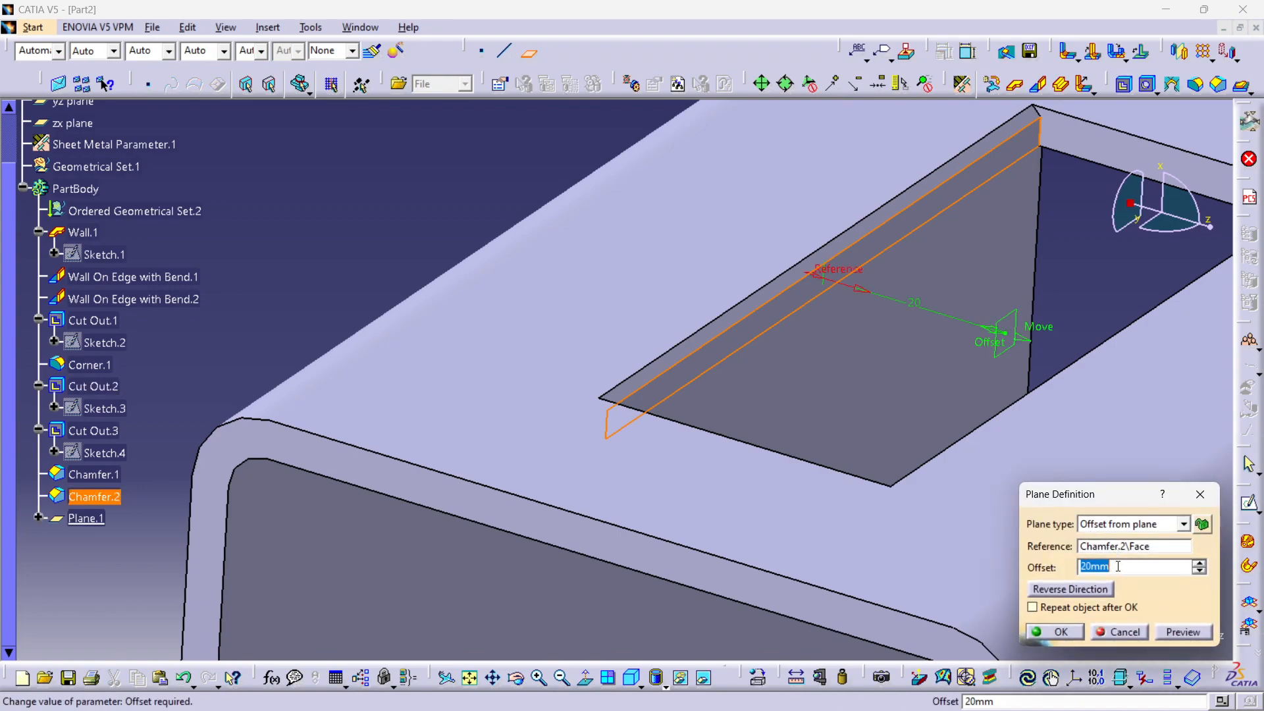
{"action": "left_click", "coordinate": [1156, 524]}
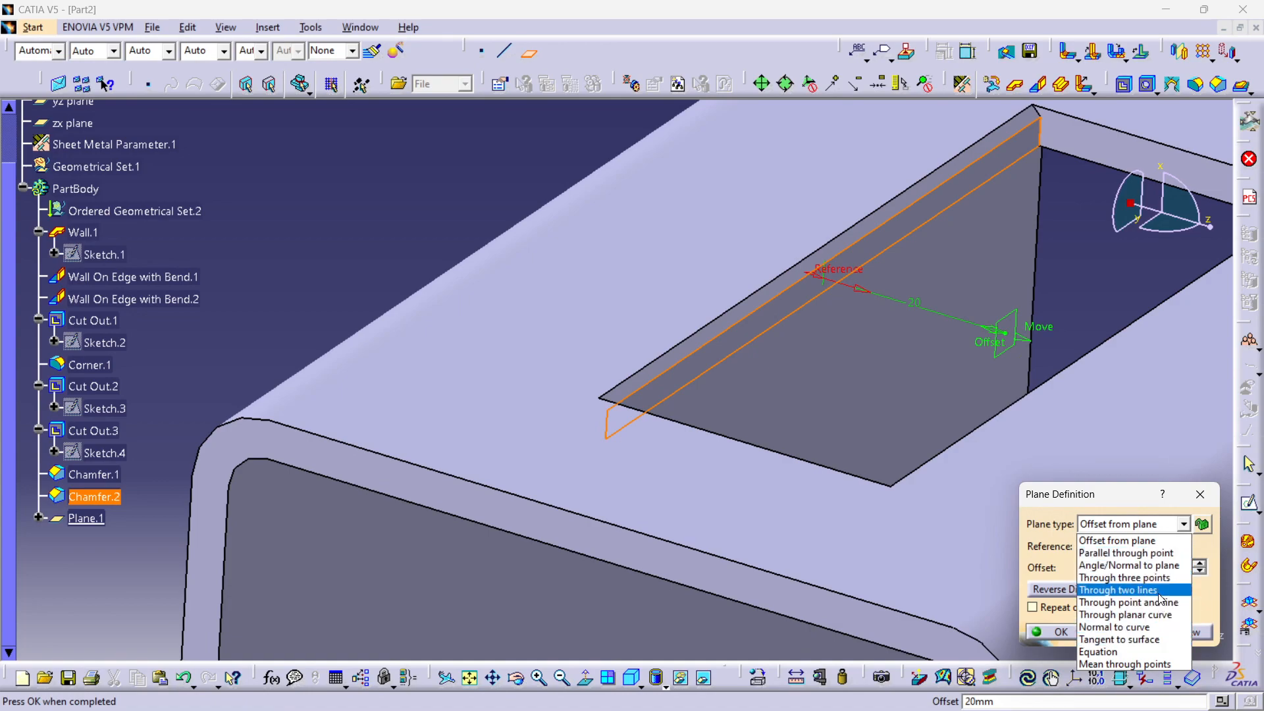
{"action": "left_click", "coordinate": [1161, 627]}
{"action": "left_click", "coordinate": [1145, 573]}
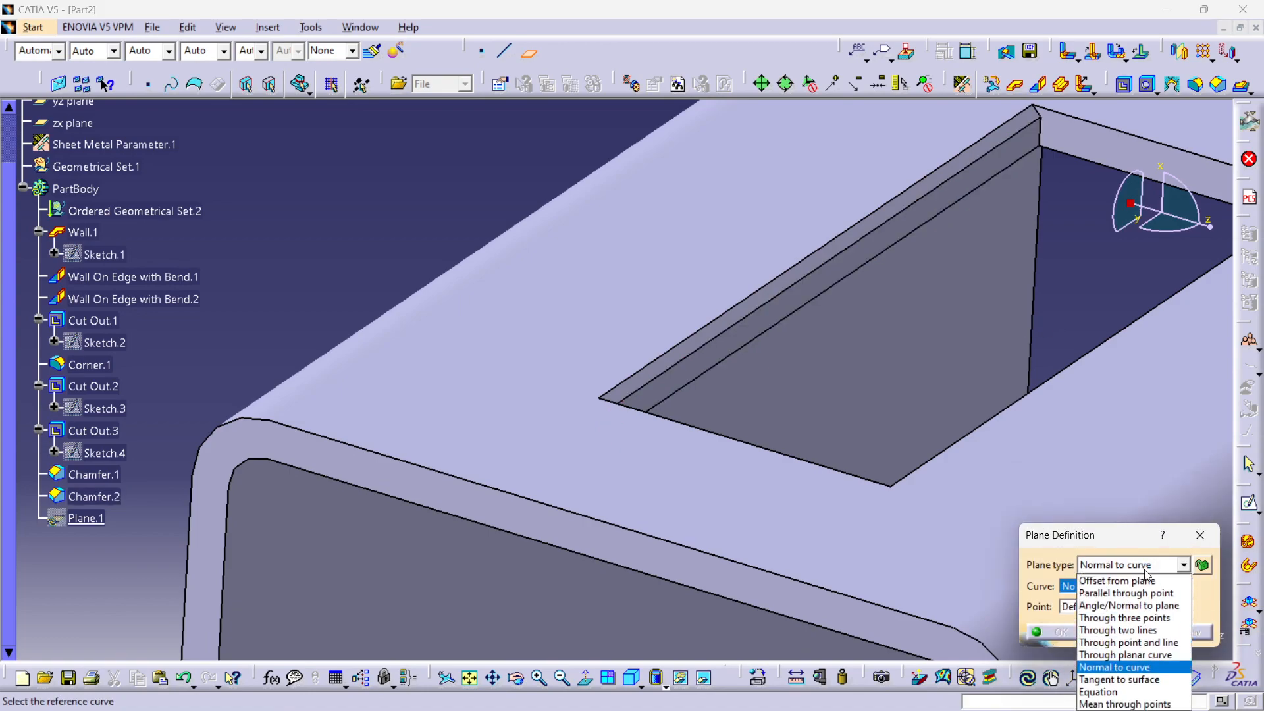
{"action": "left_click", "coordinate": [1146, 573]}
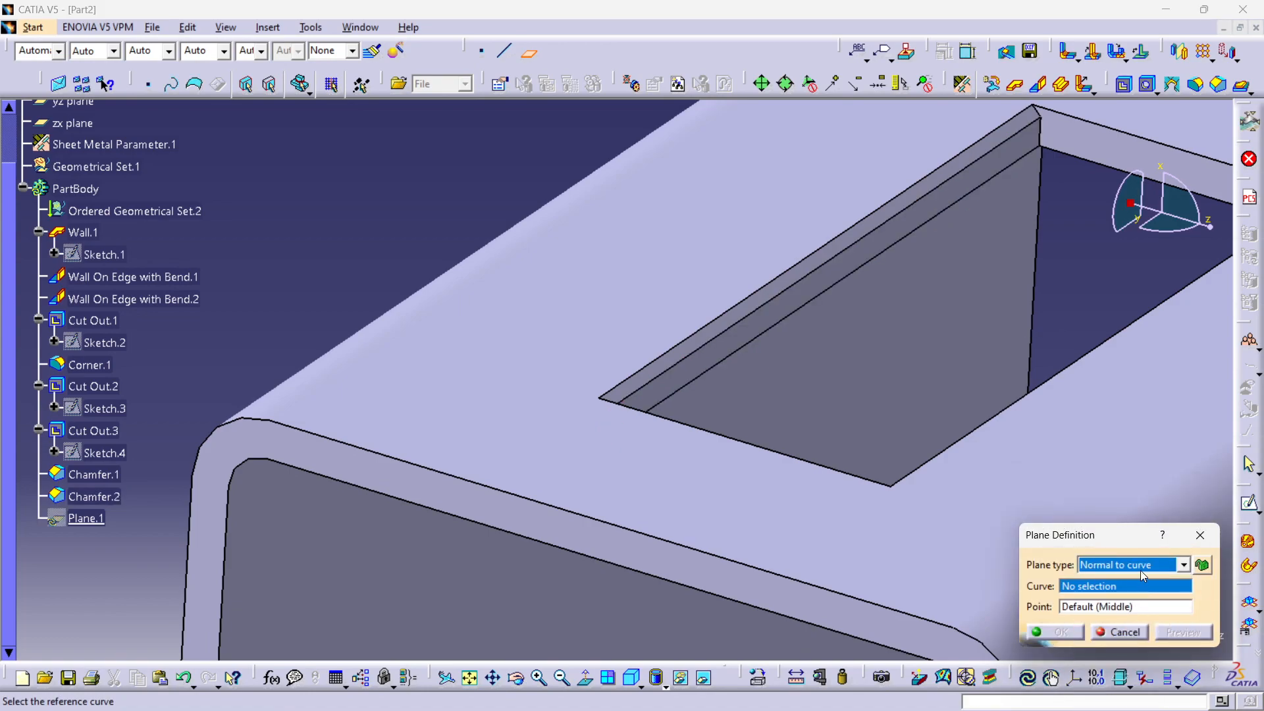
{"action": "left_click", "coordinate": [1140, 571]}
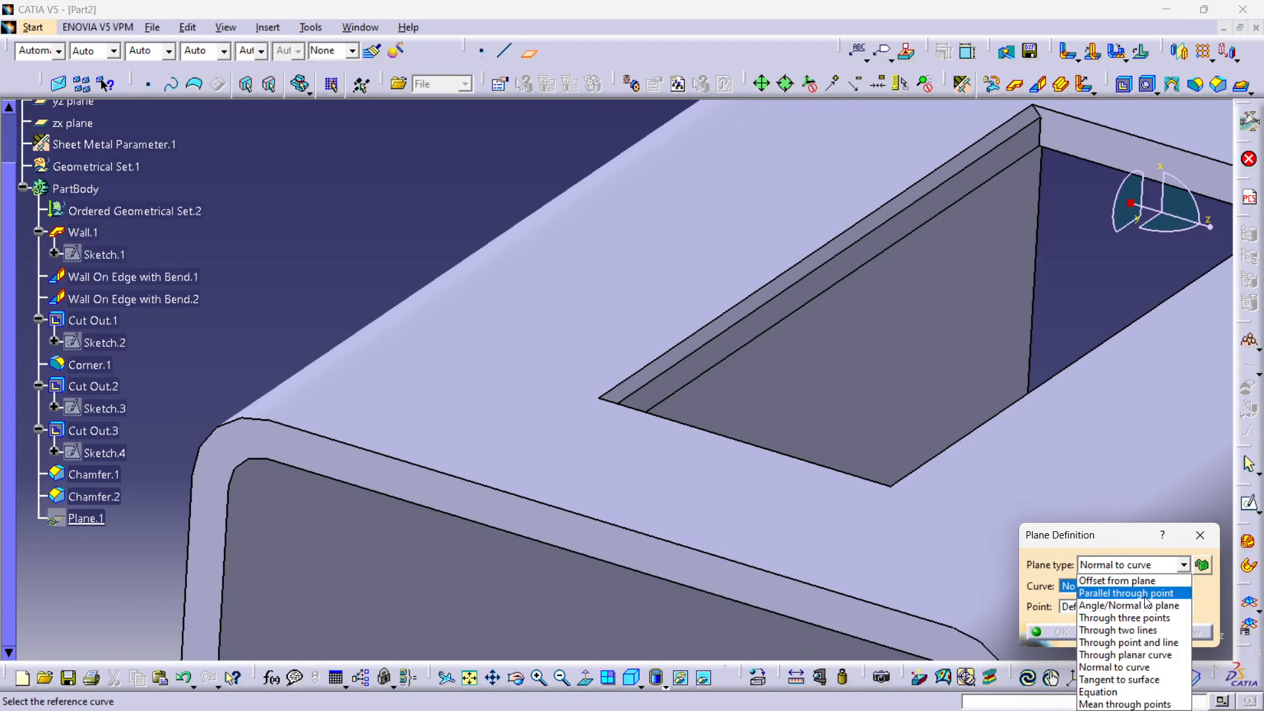
{"action": "left_click", "coordinate": [1146, 580]}
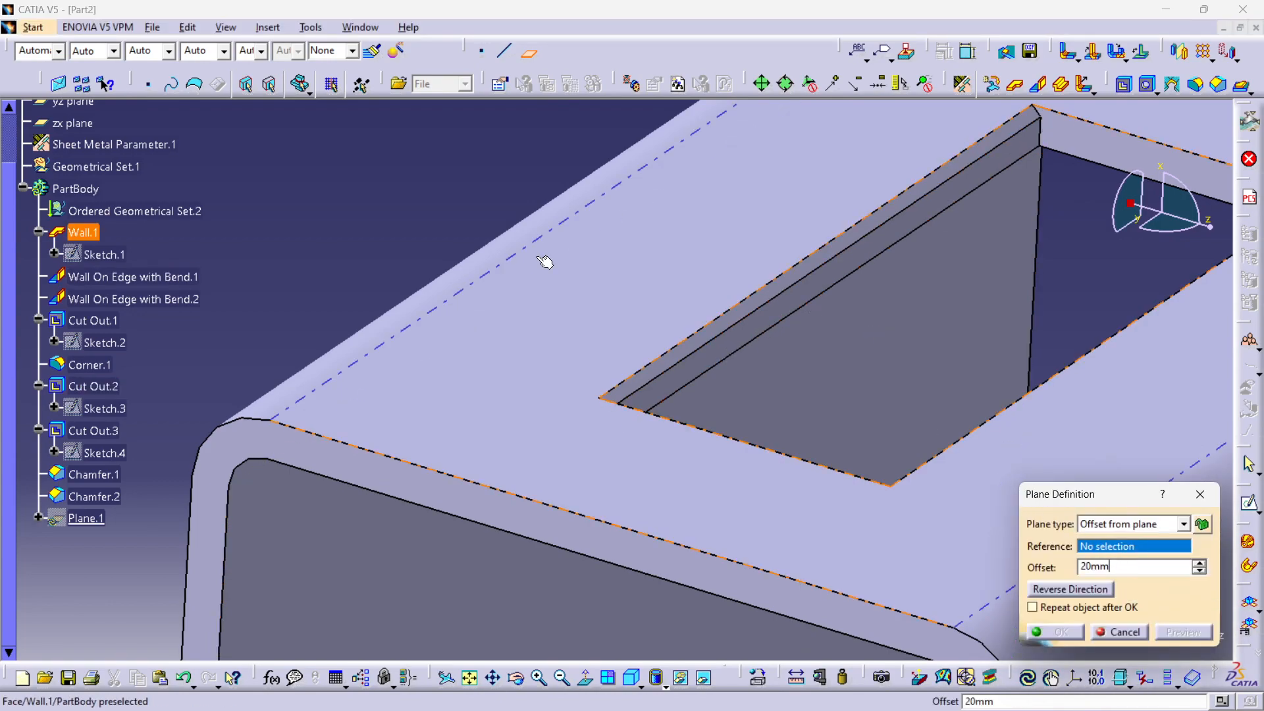
Step: Reference the plane to the slot's long inner side face and create it with an offset of 0 mm
{"action": "left_click", "coordinate": [720, 349]}
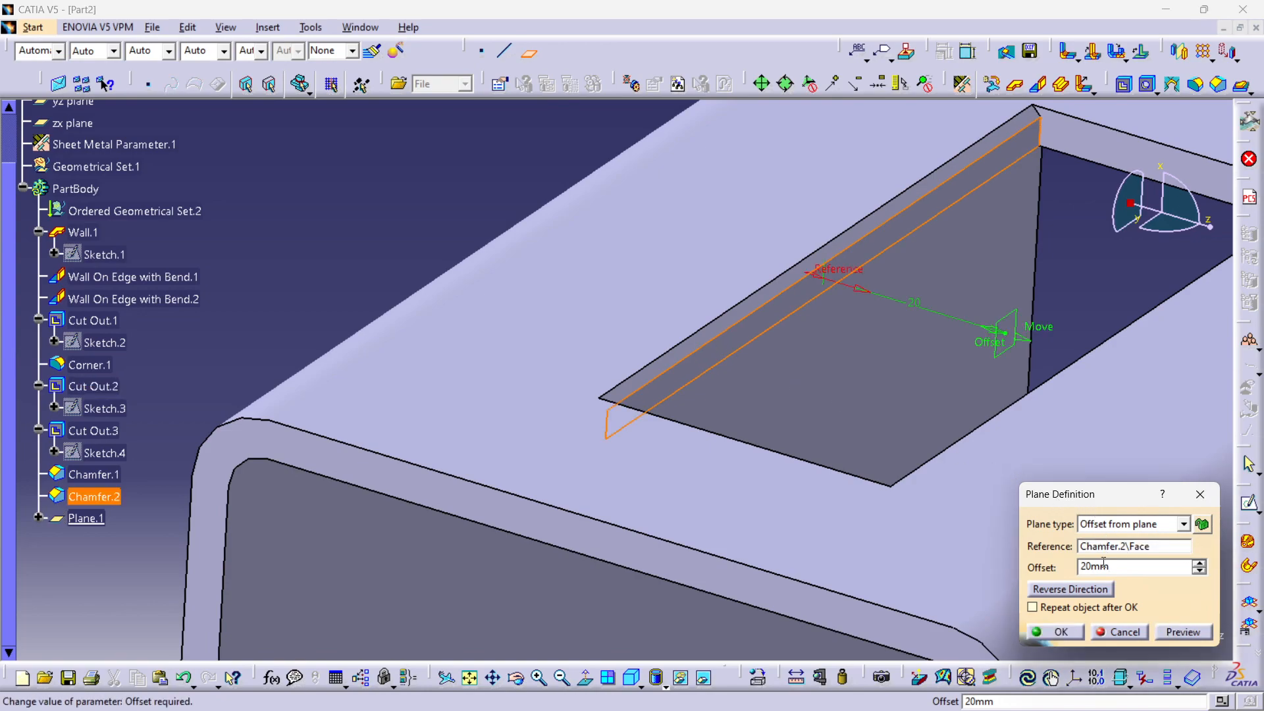
{"action": "type", "text": "0"}
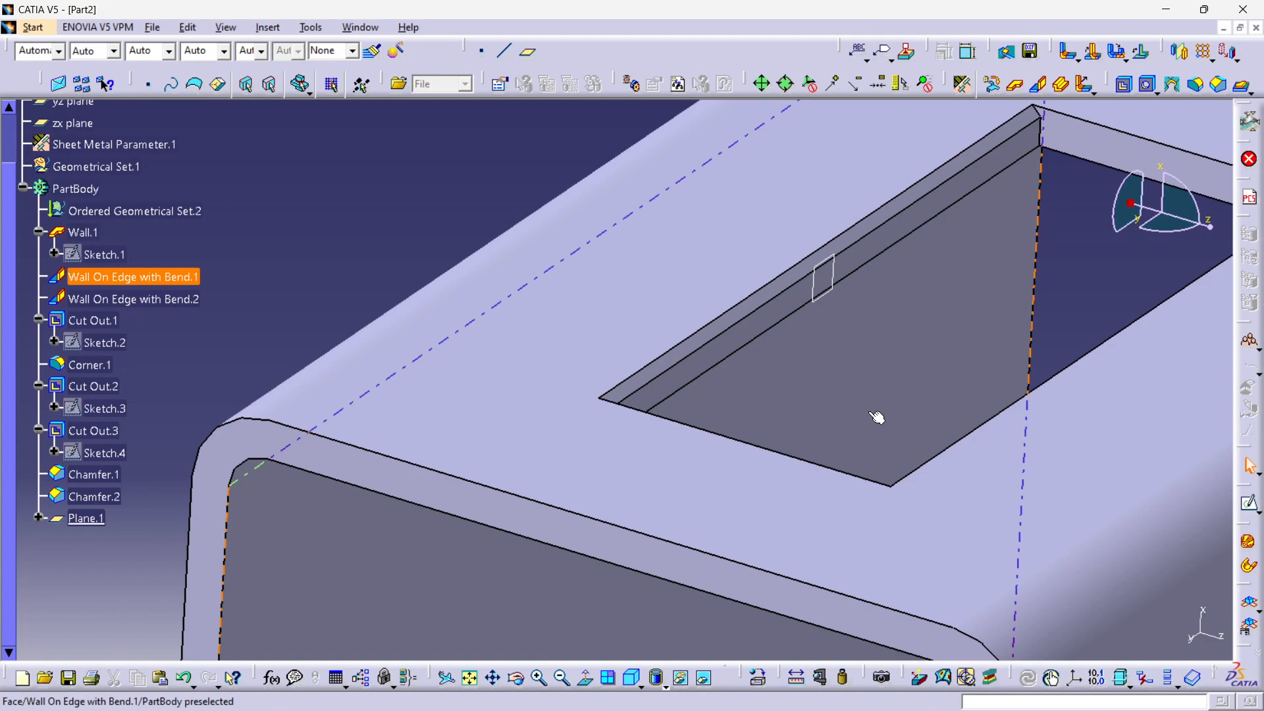
Step: Start a sketch on the new plane and project the short thickness edge at the slot's corner as a construction line
{"action": "left_click", "coordinate": [820, 285]}
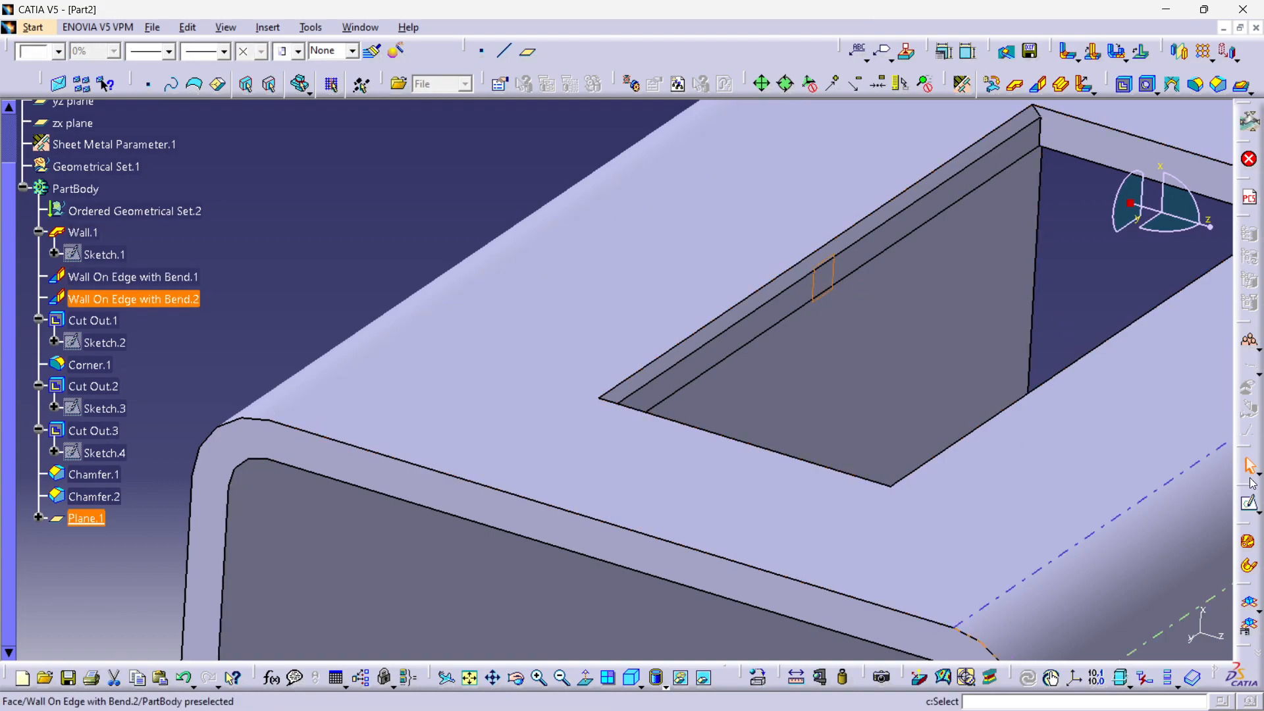
{"action": "left_click", "coordinate": [1249, 502]}
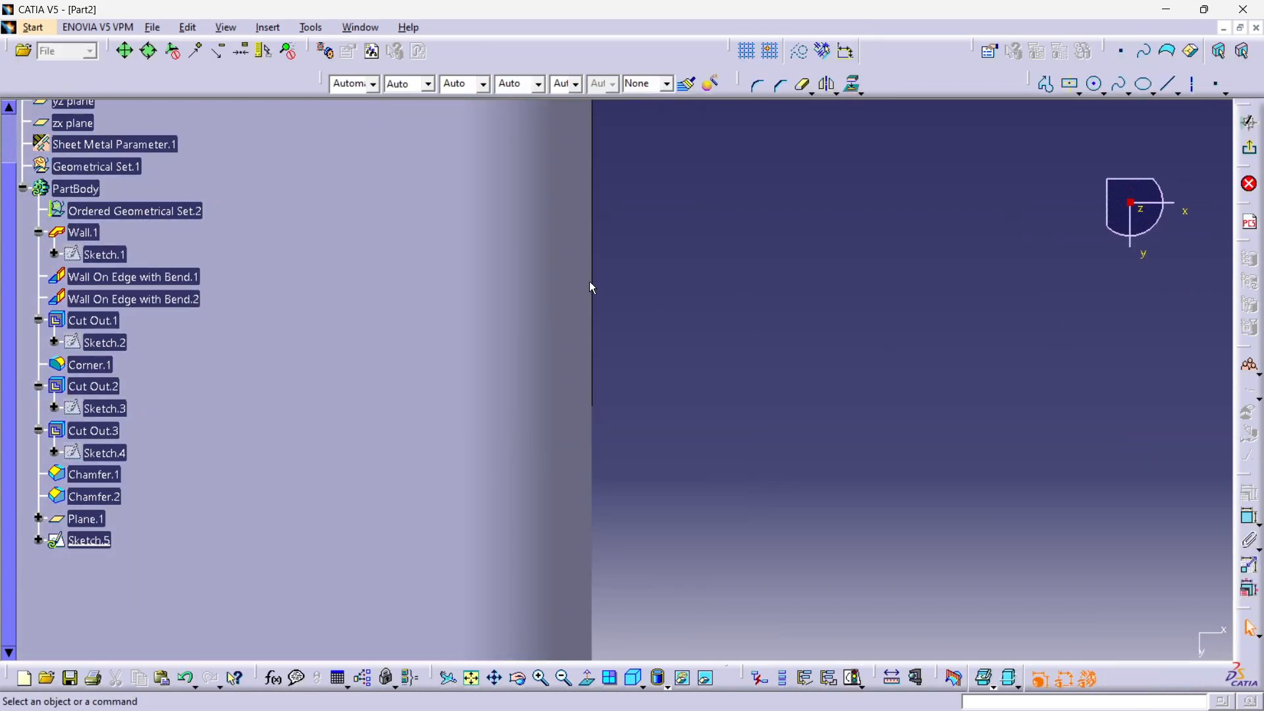
{"action": "middle_click_drag", "start_coordinate": [604, 460], "coordinate": [596, 527]}
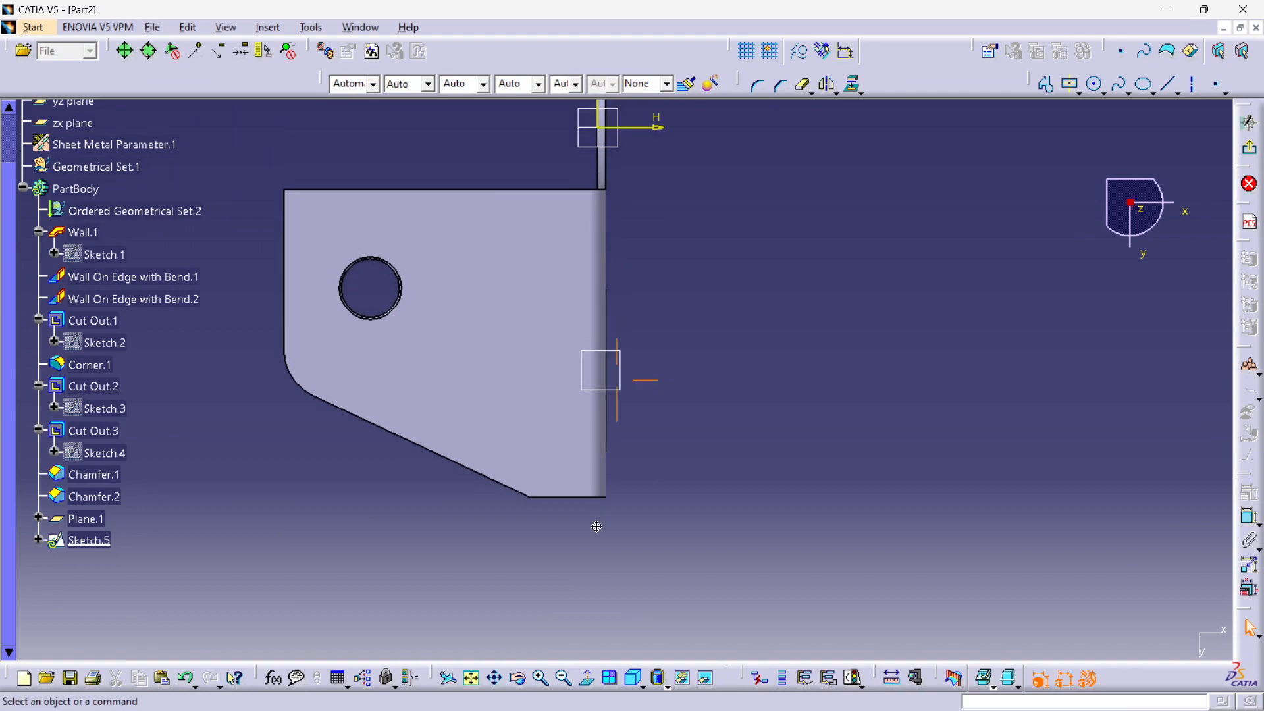
{"action": "mouse_move", "coordinate": [644, 229]}
{"action": "middle_mouse_down"}
{"action": "mouse_move", "coordinate": [479, 302]}
{"action": "mouse_move", "coordinate": [463, 210]}
{"action": "middle_mouse_up"}
{"action": "middle_click_drag", "start_coordinate": [826, 419], "coordinate": [601, 369]}
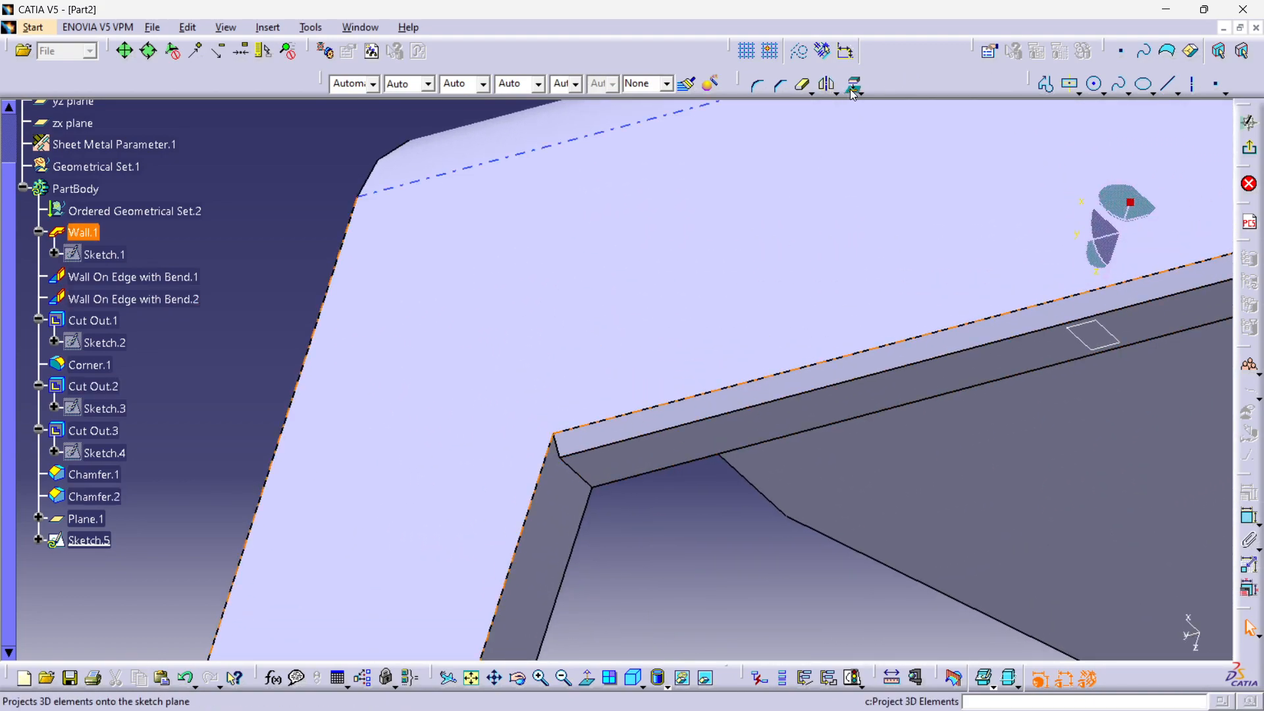
{"action": "left_click", "coordinate": [579, 471]}
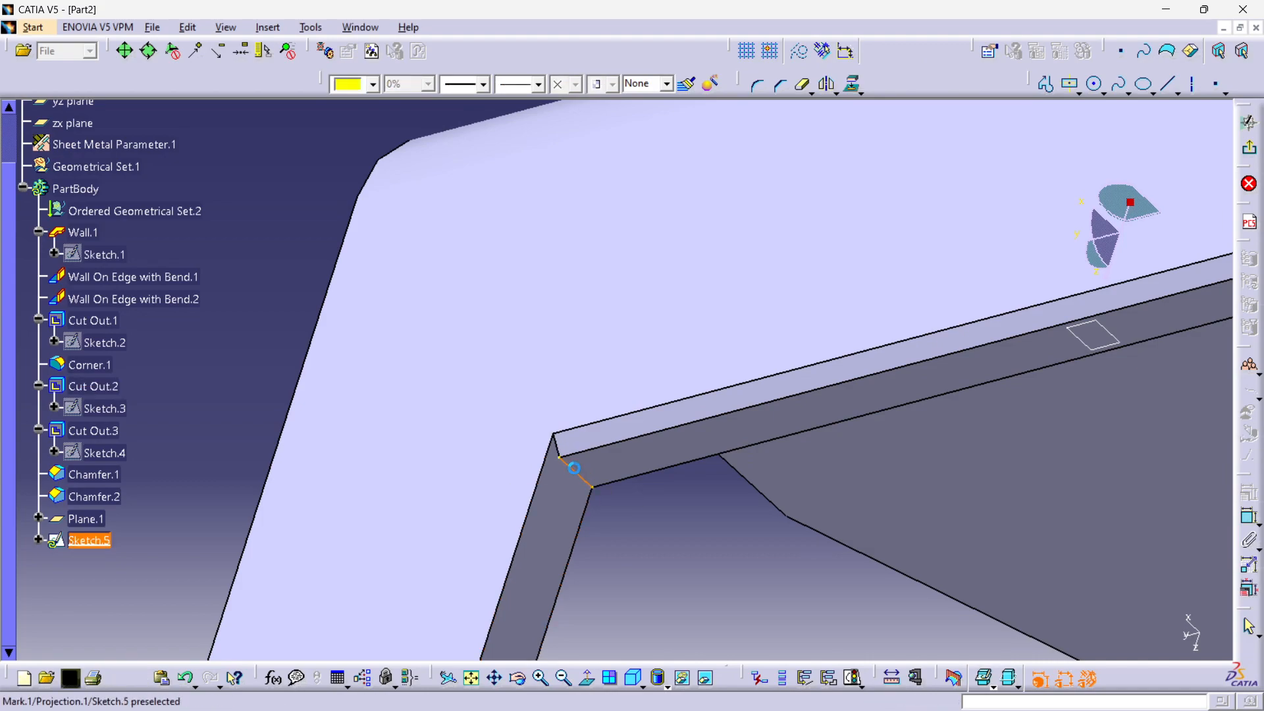
{"action": "left_click", "coordinate": [798, 54]}
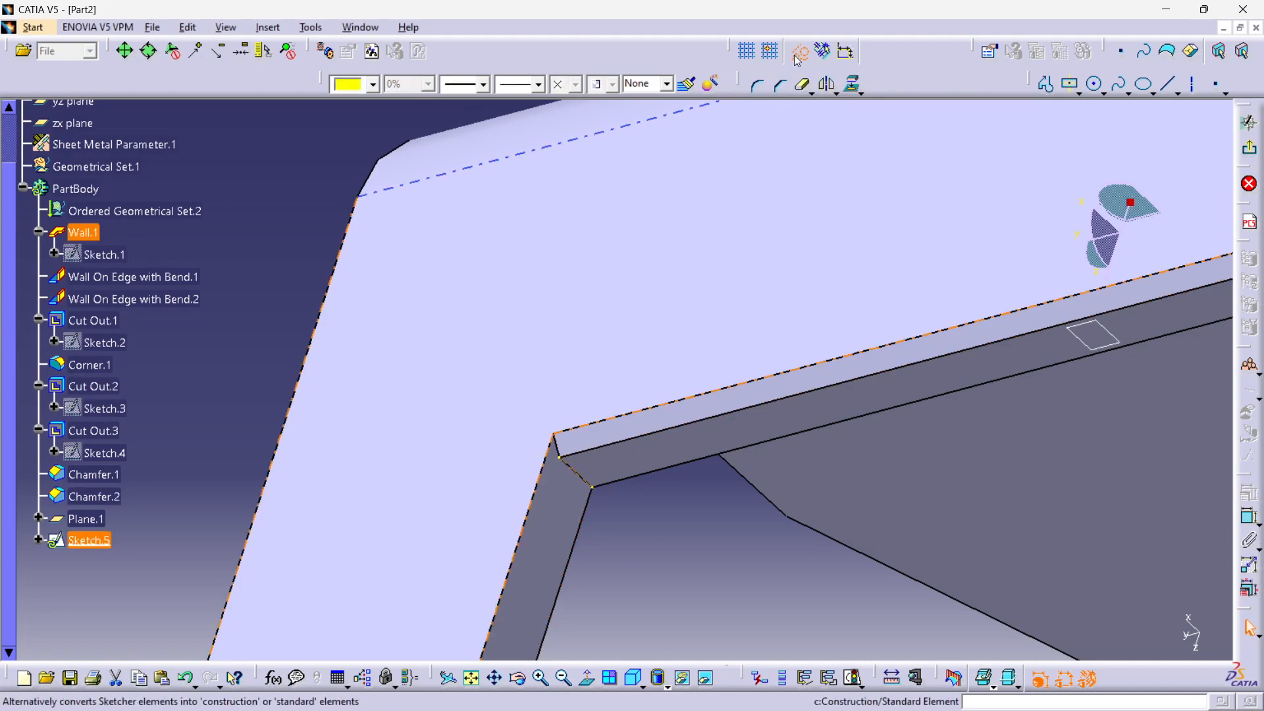
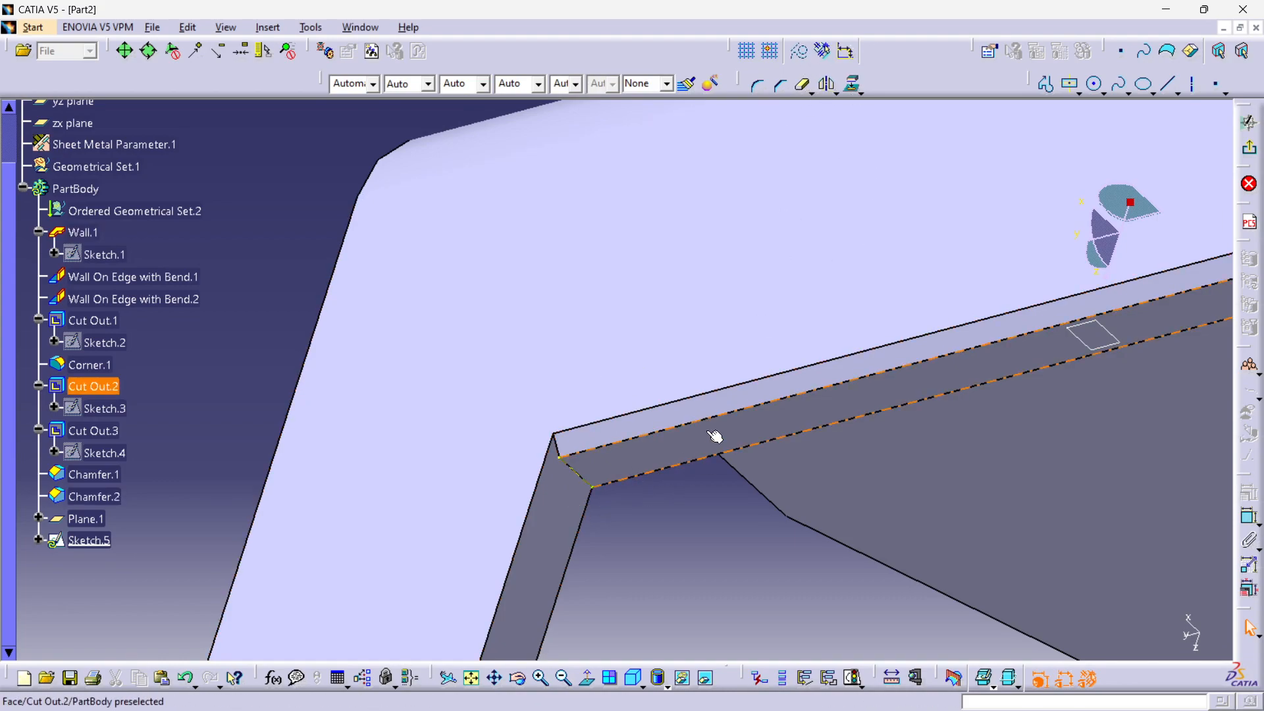
Step: Draw a three-point arc of about 7 mm radius starting at the inner end of the projected construction line
{"action": "middle_click_drag", "start_coordinate": [667, 481], "coordinate": [612, 366]}
{"action": "middle_click_drag", "start_coordinate": [716, 397], "coordinate": [678, 290]}
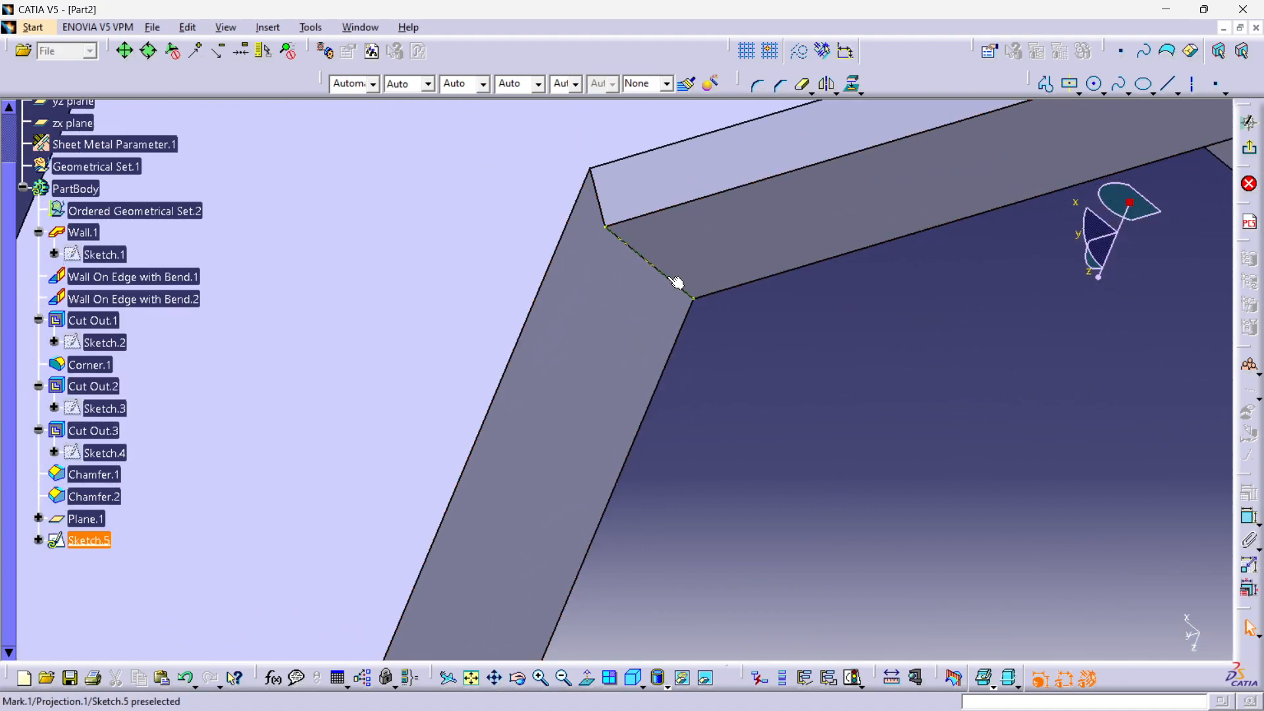
{"action": "left_click", "coordinate": [589, 684]}
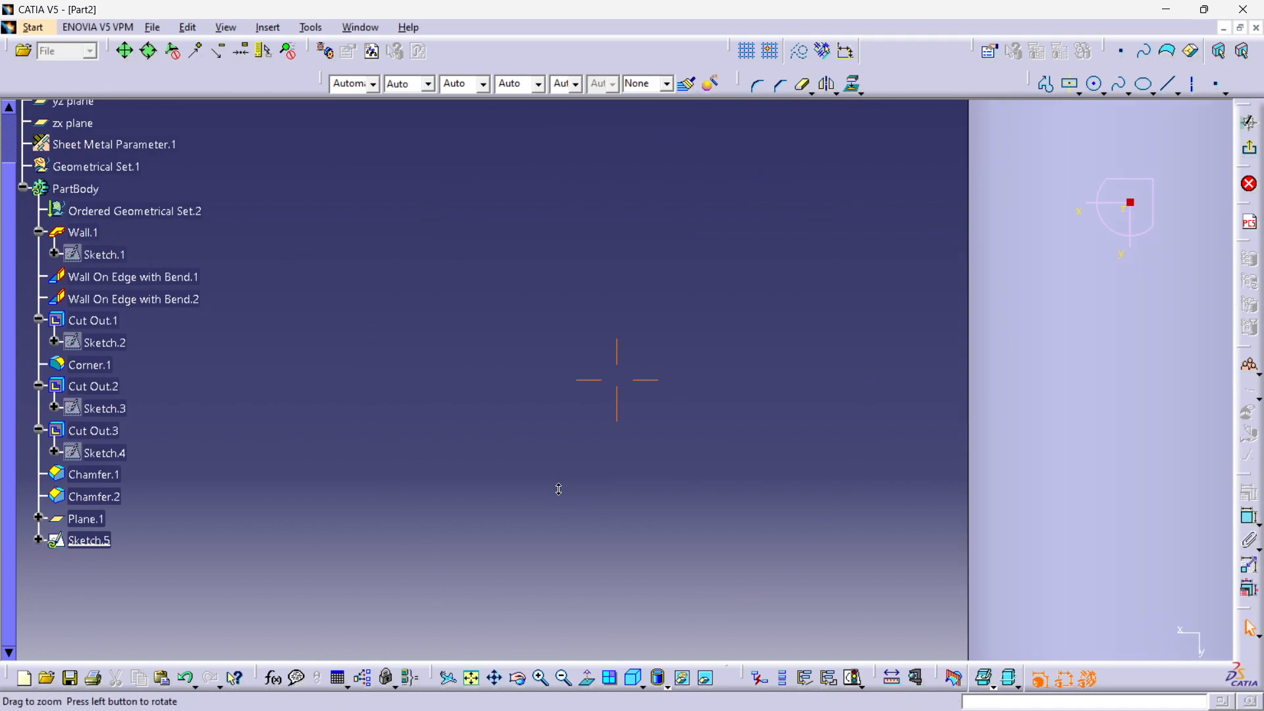
{"action": "middle_click_drag", "start_coordinate": [558, 474], "coordinate": [580, 612]}
{"action": "middle_click_drag", "start_coordinate": [866, 507], "coordinate": [648, 358]}
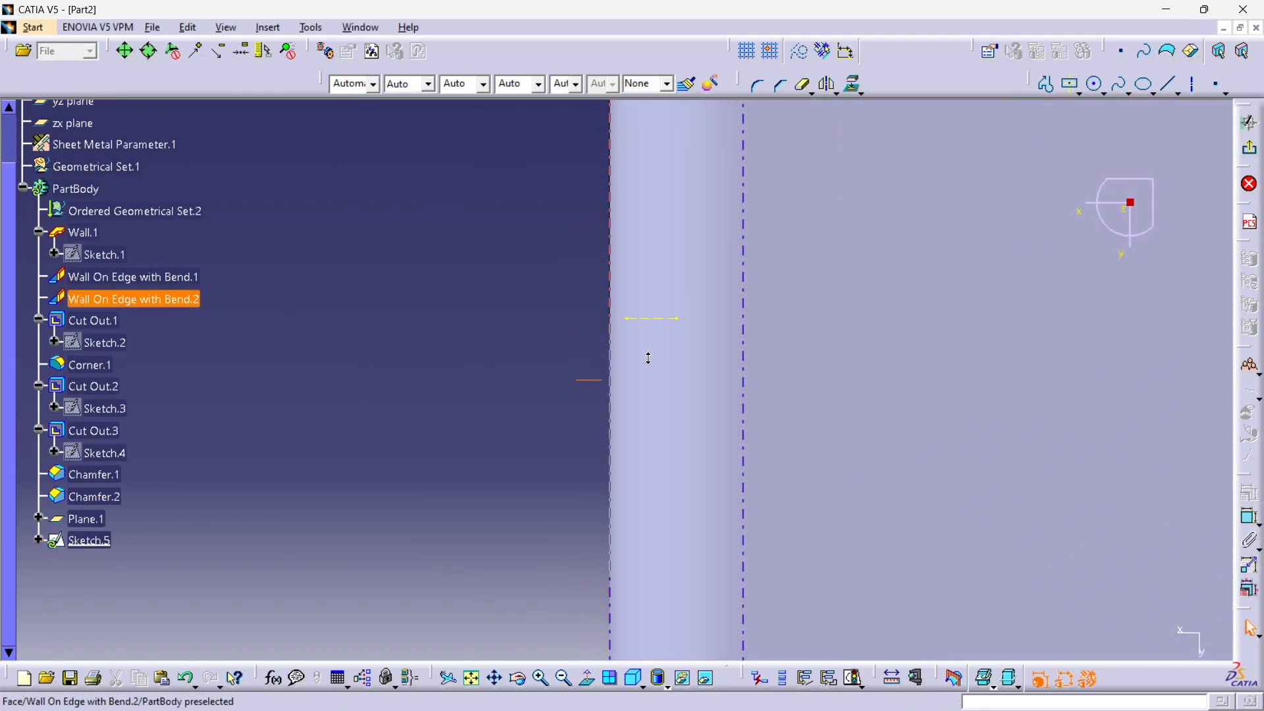
{"action": "middle_click_drag", "start_coordinate": [806, 385], "coordinate": [472, 456]}
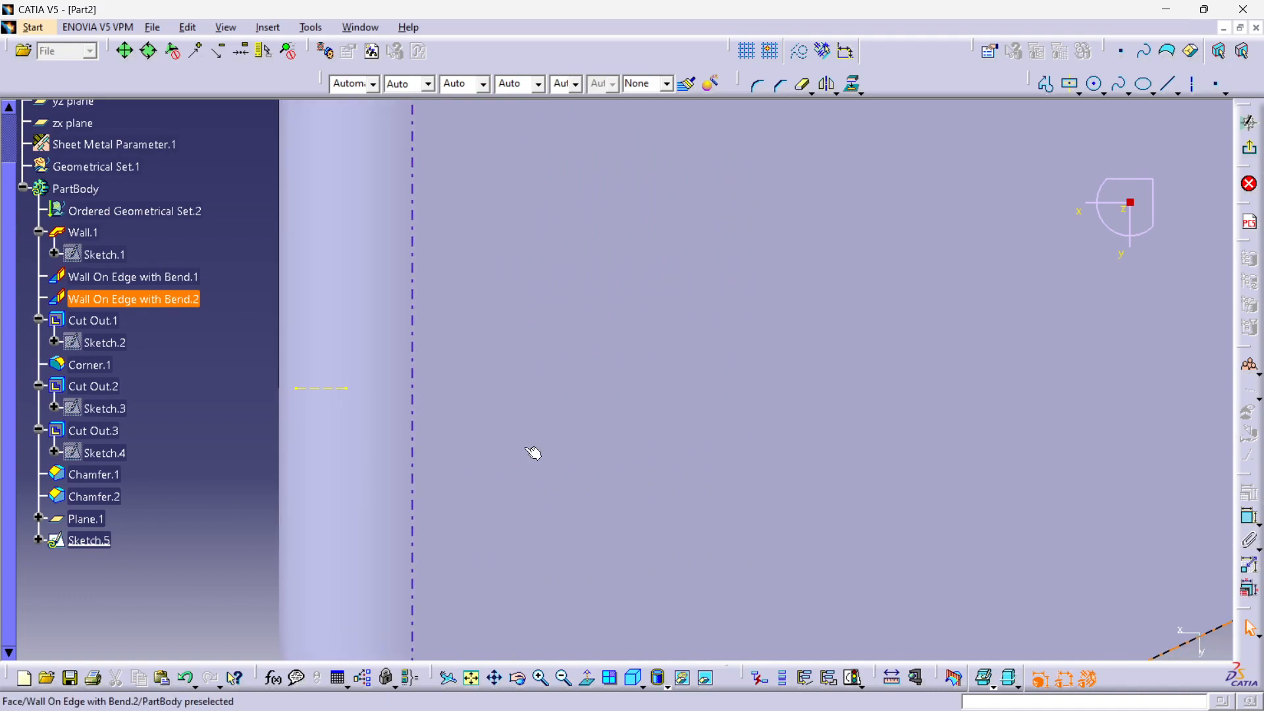
{"action": "left_click", "coordinate": [1097, 87]}
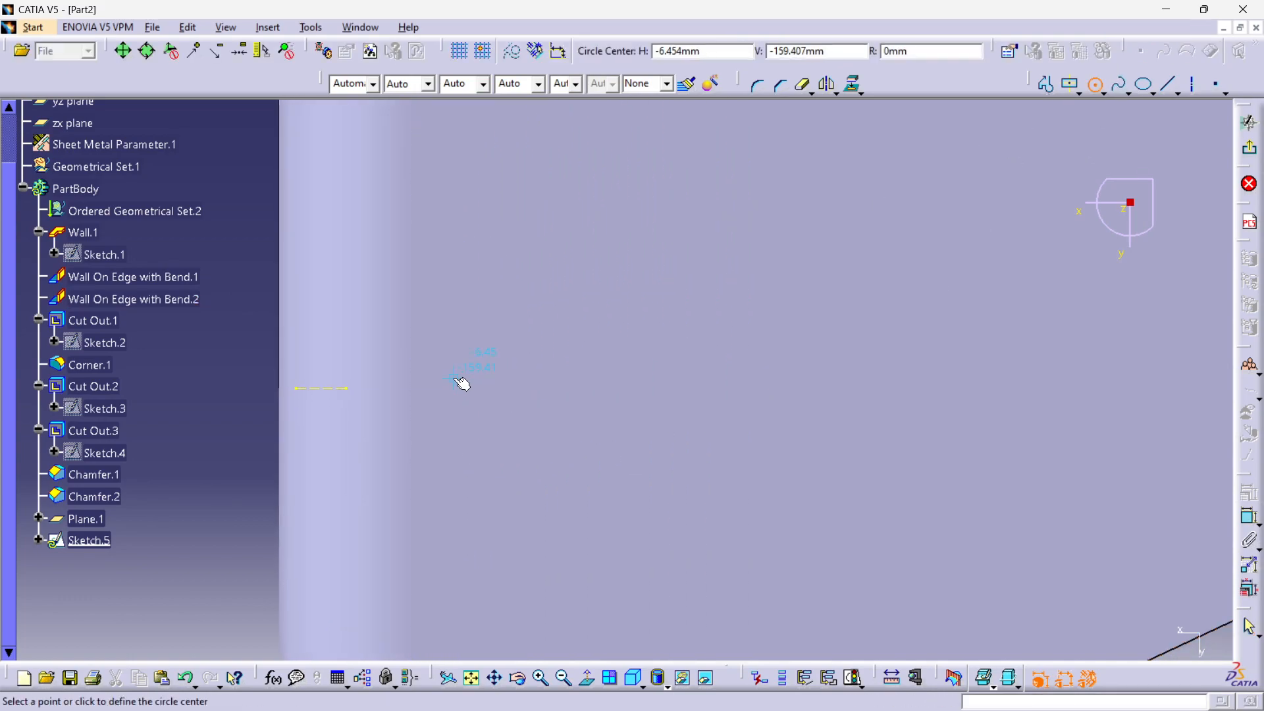
{"action": "left_click", "coordinate": [1101, 92]}
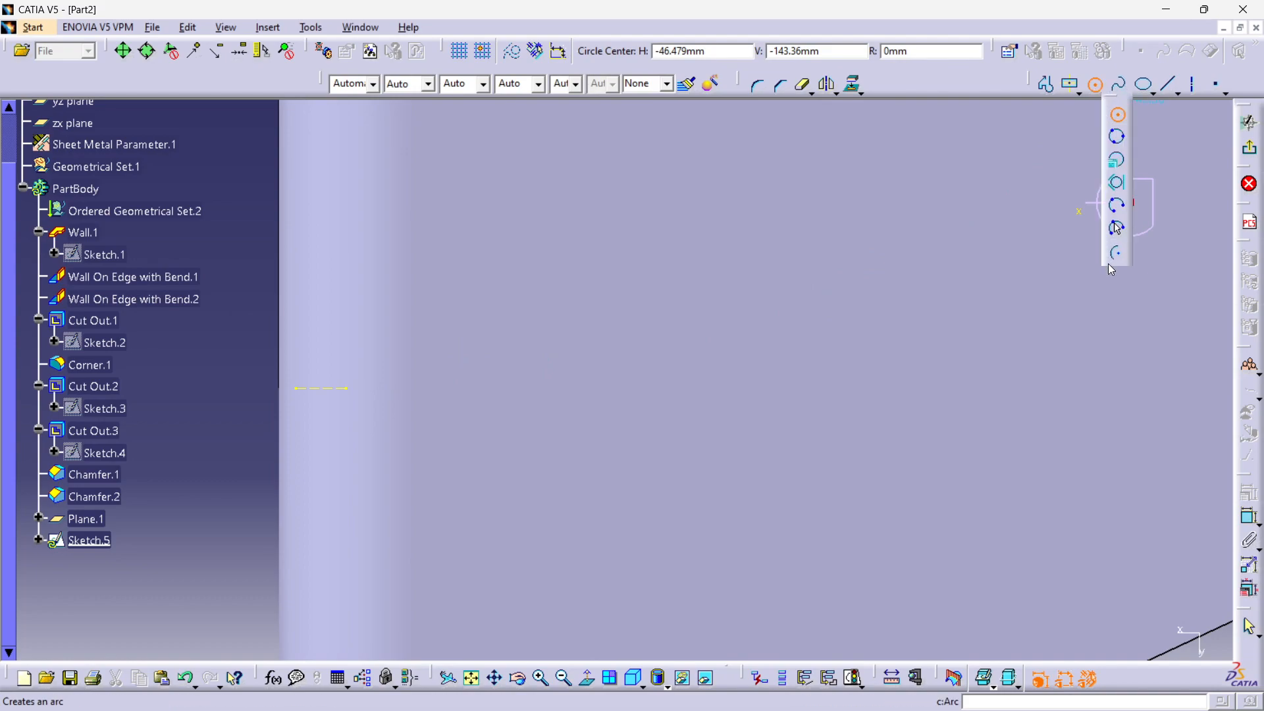
{"action": "left_click", "coordinate": [1117, 231]}
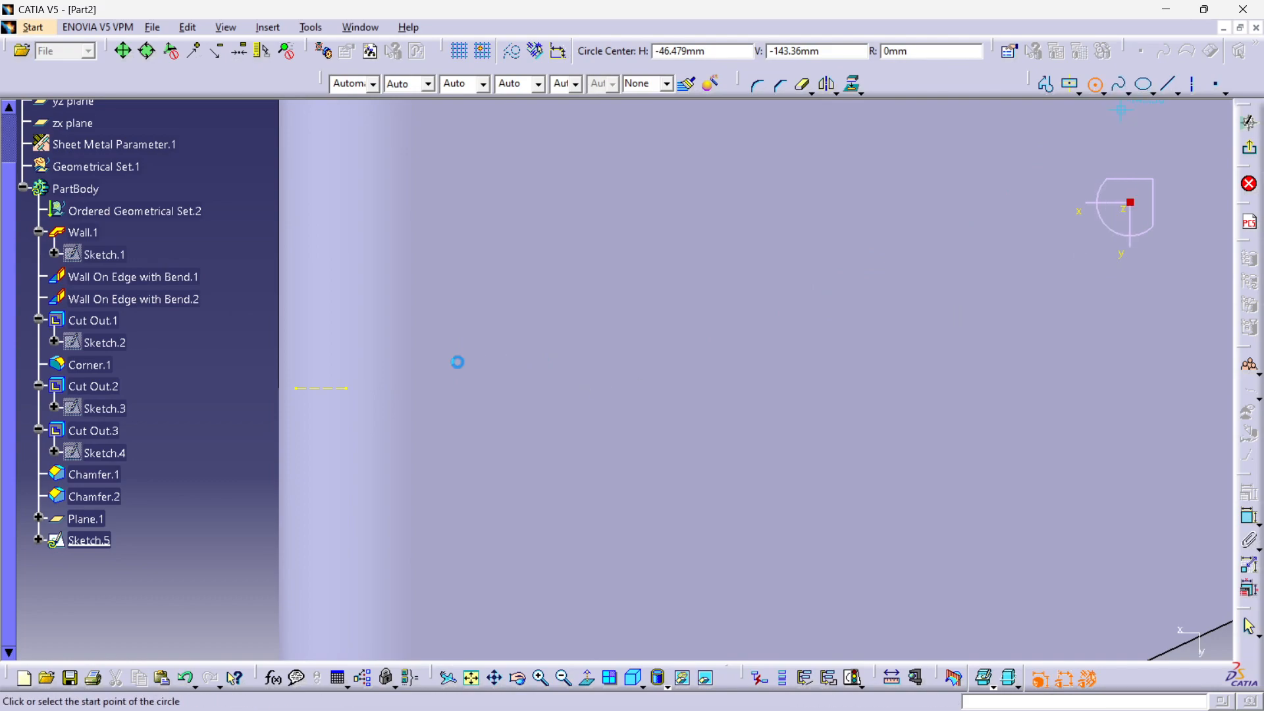
{"action": "left_click", "coordinate": [347, 389]}
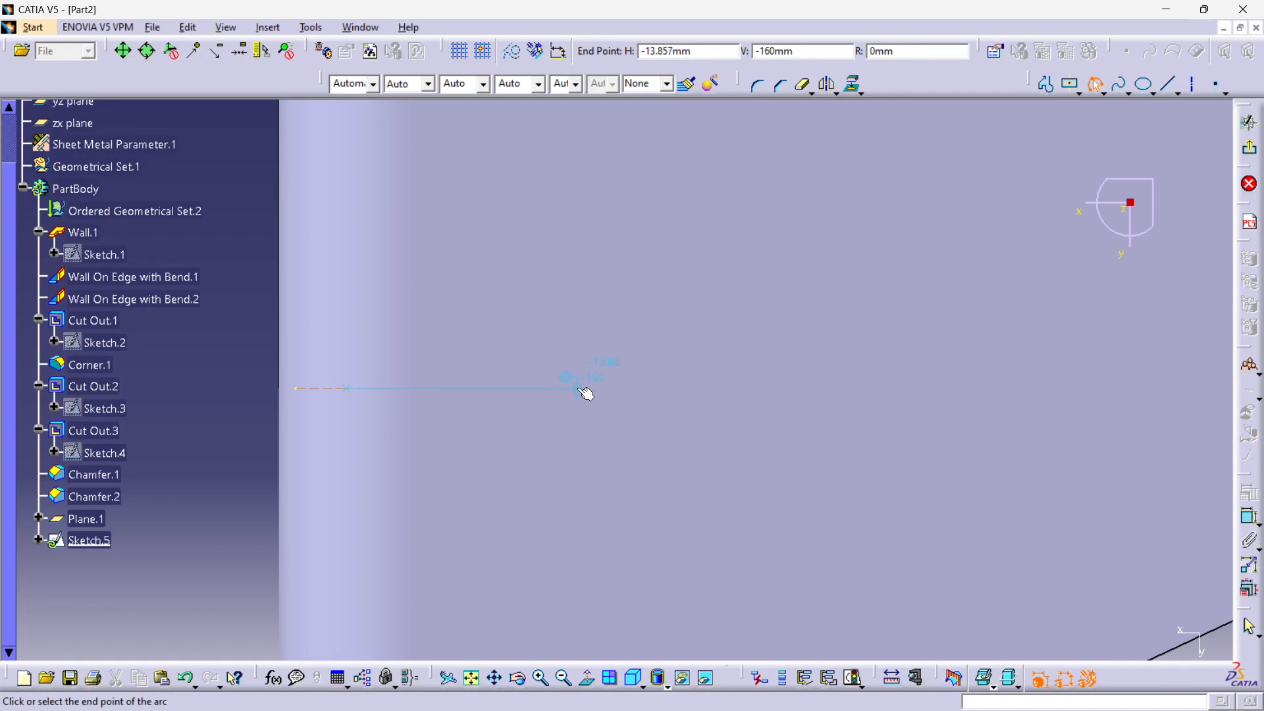
{"action": "left_click", "coordinate": [577, 388]}
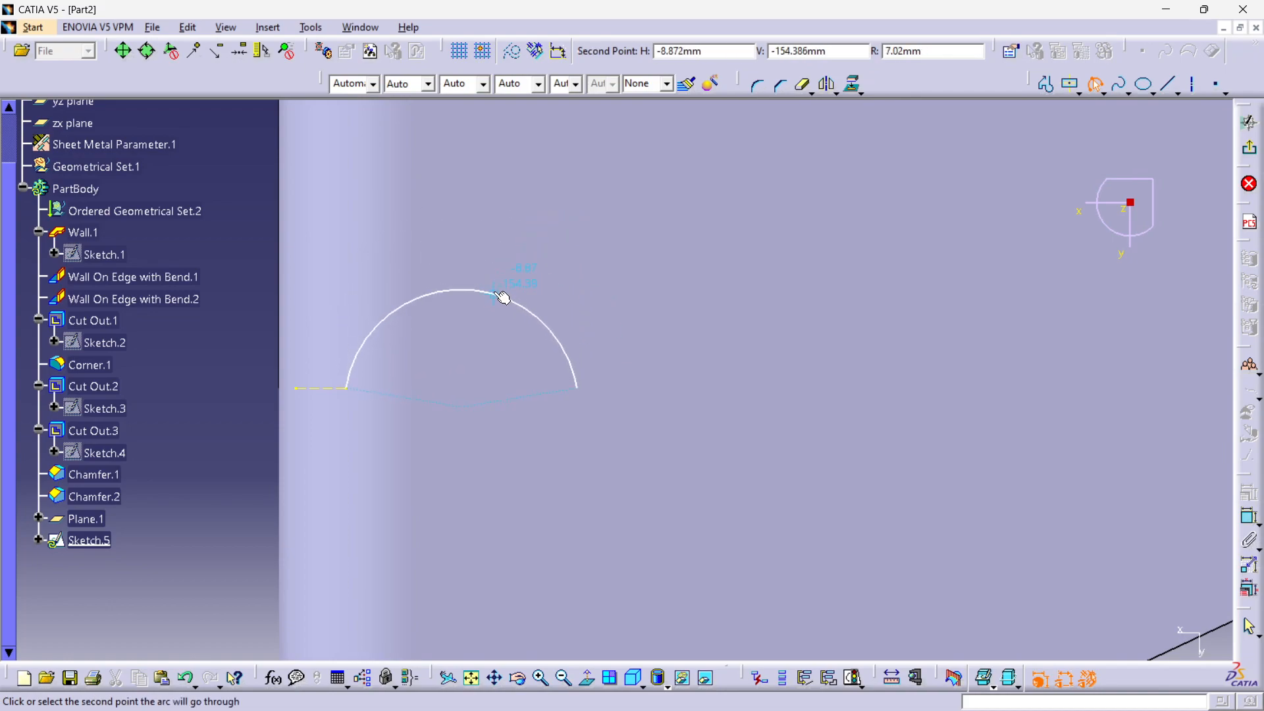
{"action": "left_click", "coordinate": [494, 291]}
{"action": "middle_click_drag", "start_coordinate": [667, 272], "coordinate": [550, 399]}
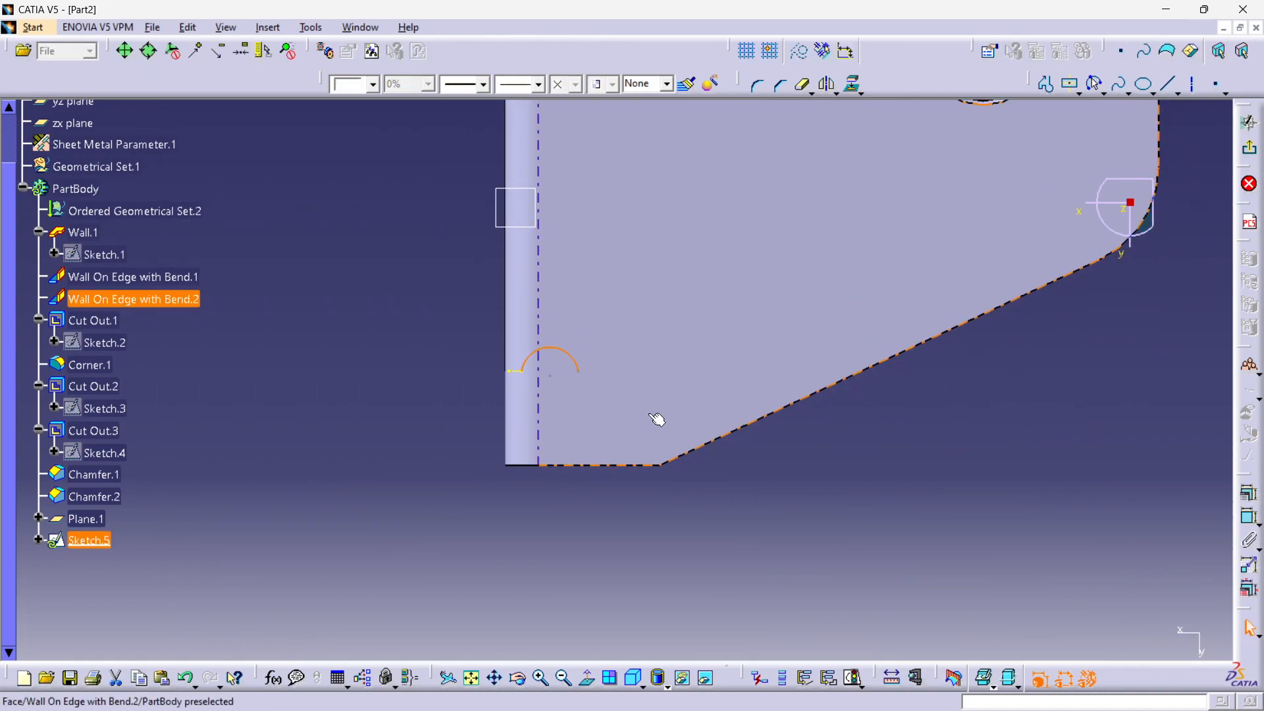
{"action": "middle_click_drag", "start_coordinate": [636, 410], "coordinate": [420, 46], "text": "ctrl"}
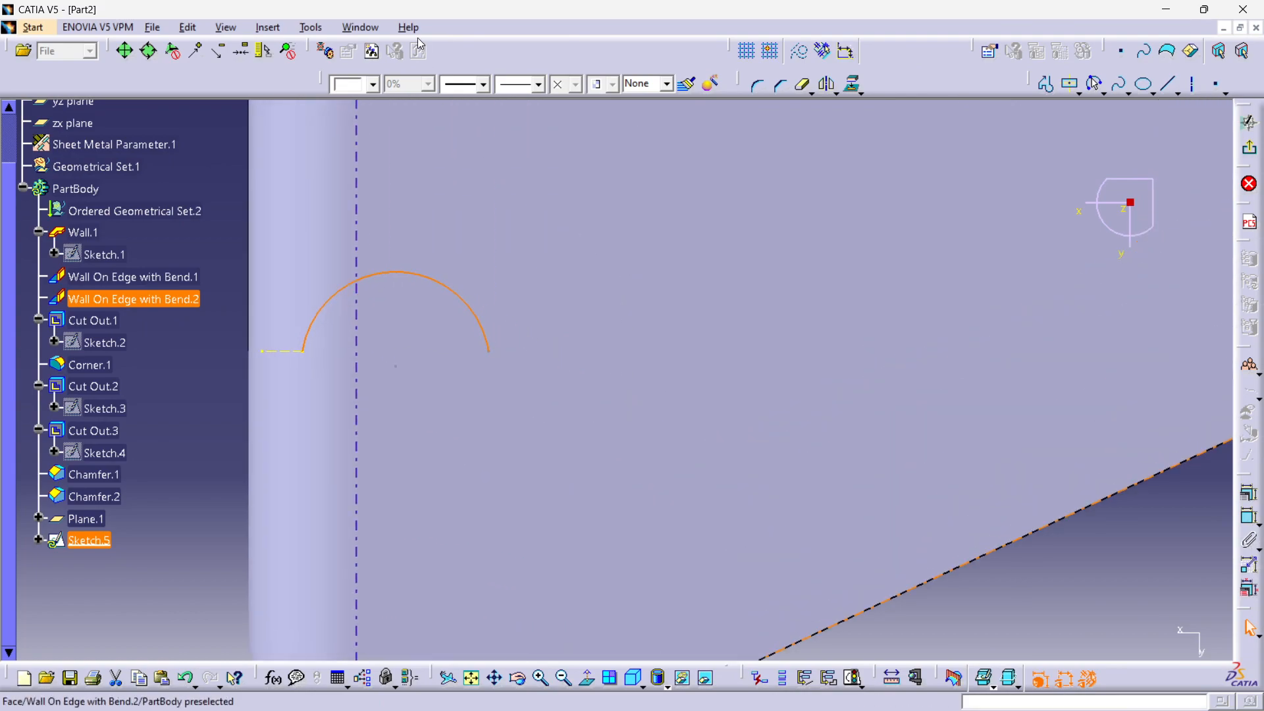
Step: Open Sketch.10 in the Wheel holder.CATPart document and examine the dimensions of the clip profile's arc and vertical line, moving the angle dimension aside
{"action": "left_click", "coordinate": [361, 27]}
{"action": "left_click", "coordinate": [399, 136]}
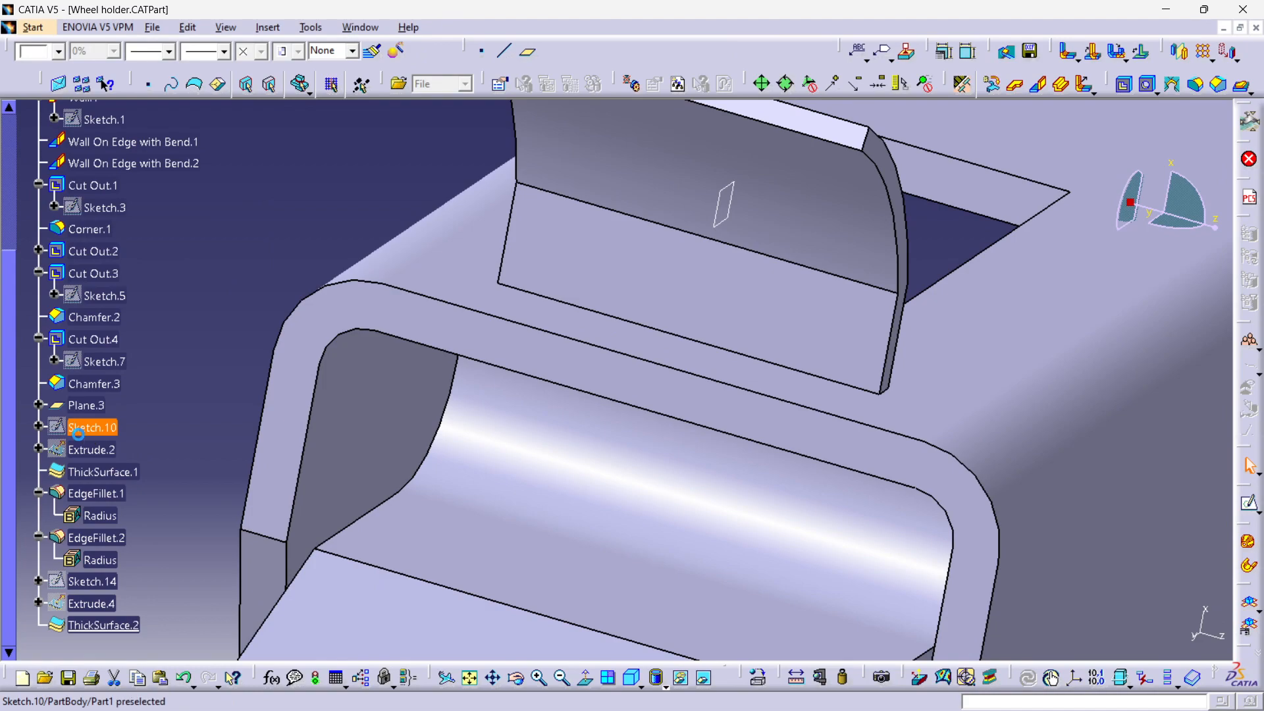
{"action": "double_click", "coordinate": [77, 430]}
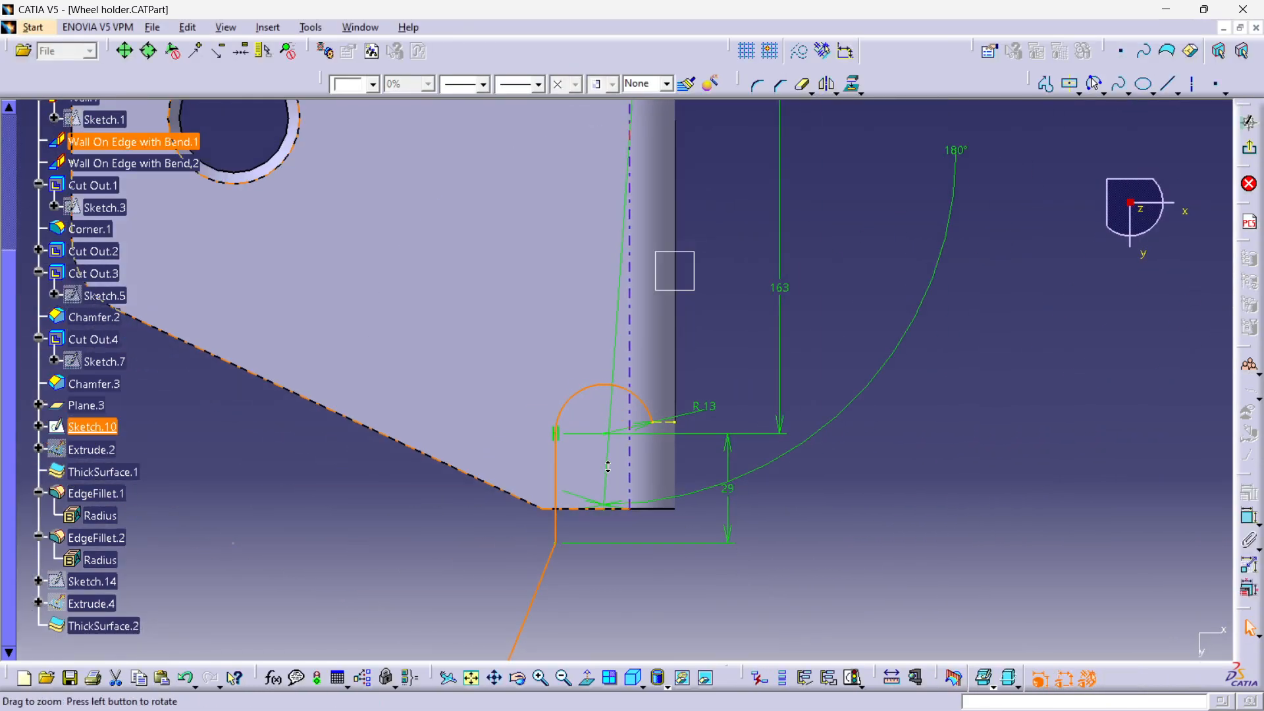
{"action": "middle_click_drag", "start_coordinate": [617, 372], "coordinate": [609, 299]}
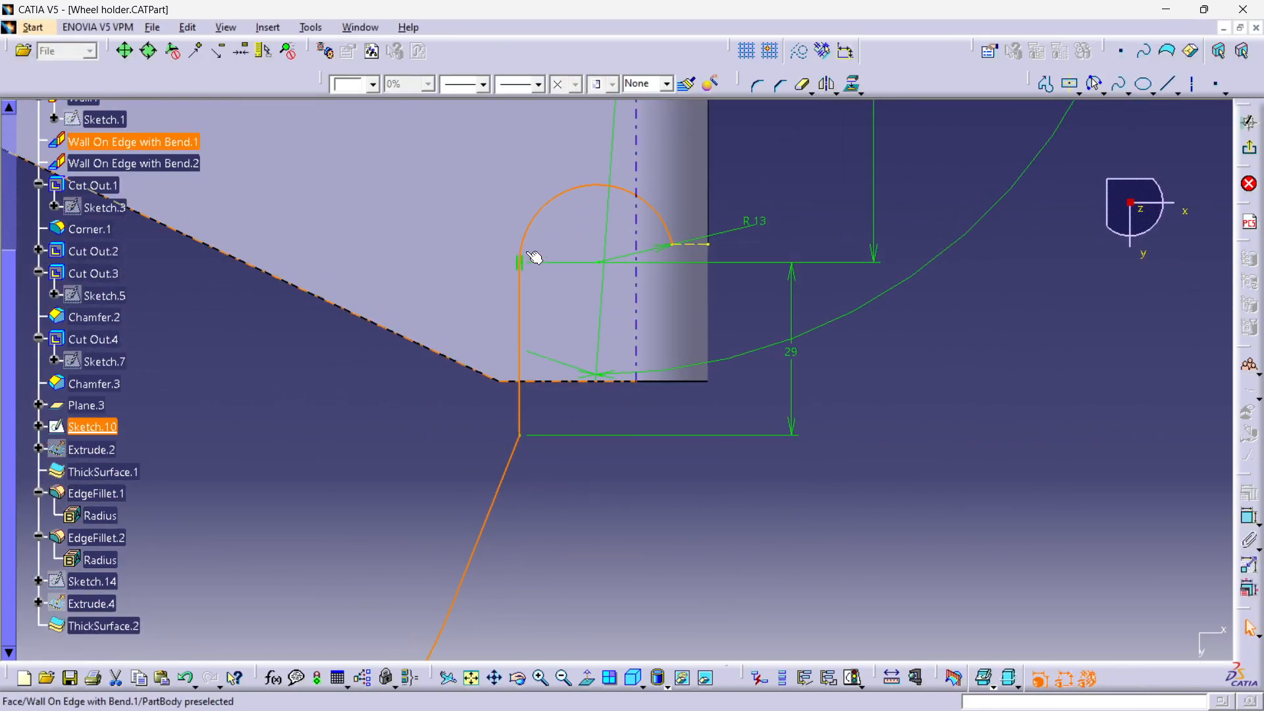
{"action": "mouse_move", "coordinate": [524, 440]}
{"action": "middle_mouse_down"}
{"action": "mouse_move", "coordinate": [530, 500]}
{"action": "mouse_move", "coordinate": [656, 290]}
{"action": "mouse_move", "coordinate": [660, 322]}
{"action": "middle_mouse_up"}
{"action": "mouse_move", "coordinate": [779, 262]}
{"action": "middle_mouse_down"}
{"action": "mouse_move", "coordinate": [742, 327]}
{"action": "mouse_move", "coordinate": [730, 387]}
{"action": "mouse_move", "coordinate": [742, 279]}
{"action": "mouse_move", "coordinate": [742, 392]}
{"action": "mouse_move", "coordinate": [744, 367]}
{"action": "middle_mouse_up"}
{"action": "left_click_drag", "start_coordinate": [844, 133], "coordinate": [818, 304]}
{"action": "mouse_move", "coordinate": [795, 324]}
{"action": "middle_mouse_down"}
{"action": "mouse_move", "coordinate": [770, 448]}
{"action": "mouse_move", "coordinate": [702, 459]}
{"action": "mouse_move", "coordinate": [694, 362]}
{"action": "mouse_move", "coordinate": [711, 232]}
{"action": "middle_mouse_up"}
{"action": "middle_click_drag", "start_coordinate": [664, 430], "coordinate": [668, 296]}
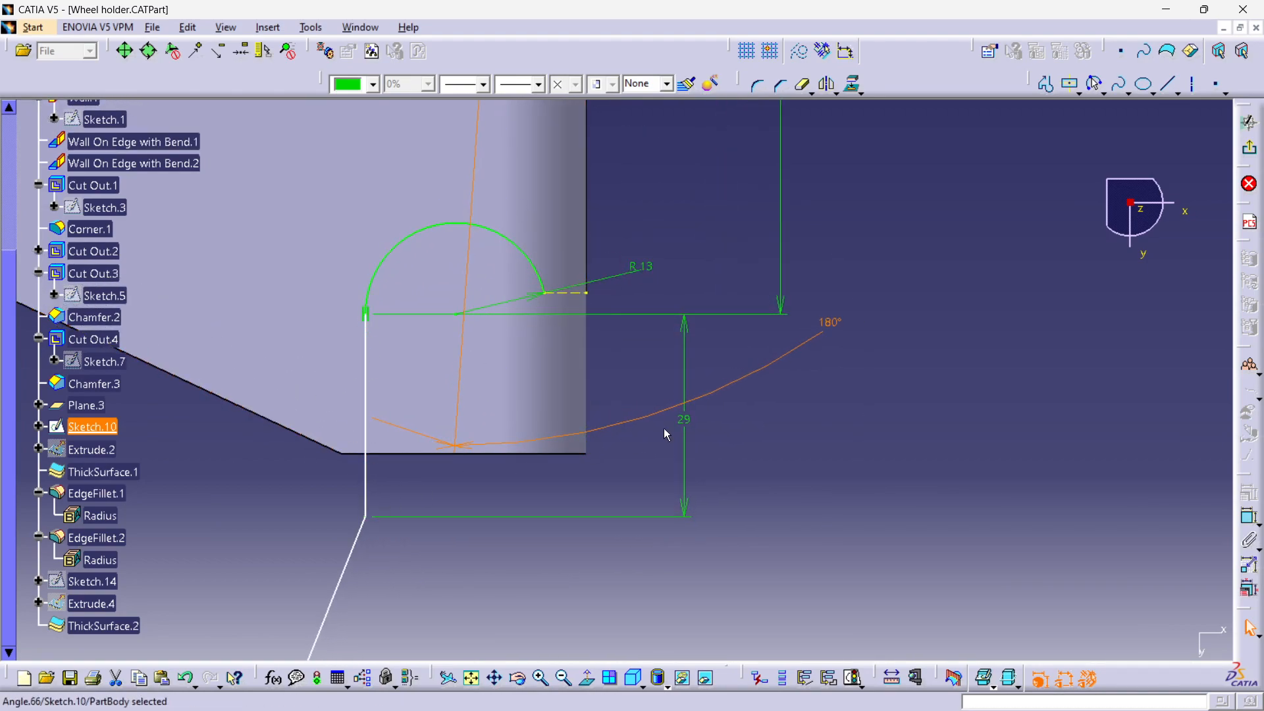
Step: Switch back to the Part2 document, dimension the sketched arc's radius and set it to 13 mm
{"action": "left_click", "coordinate": [360, 27]}
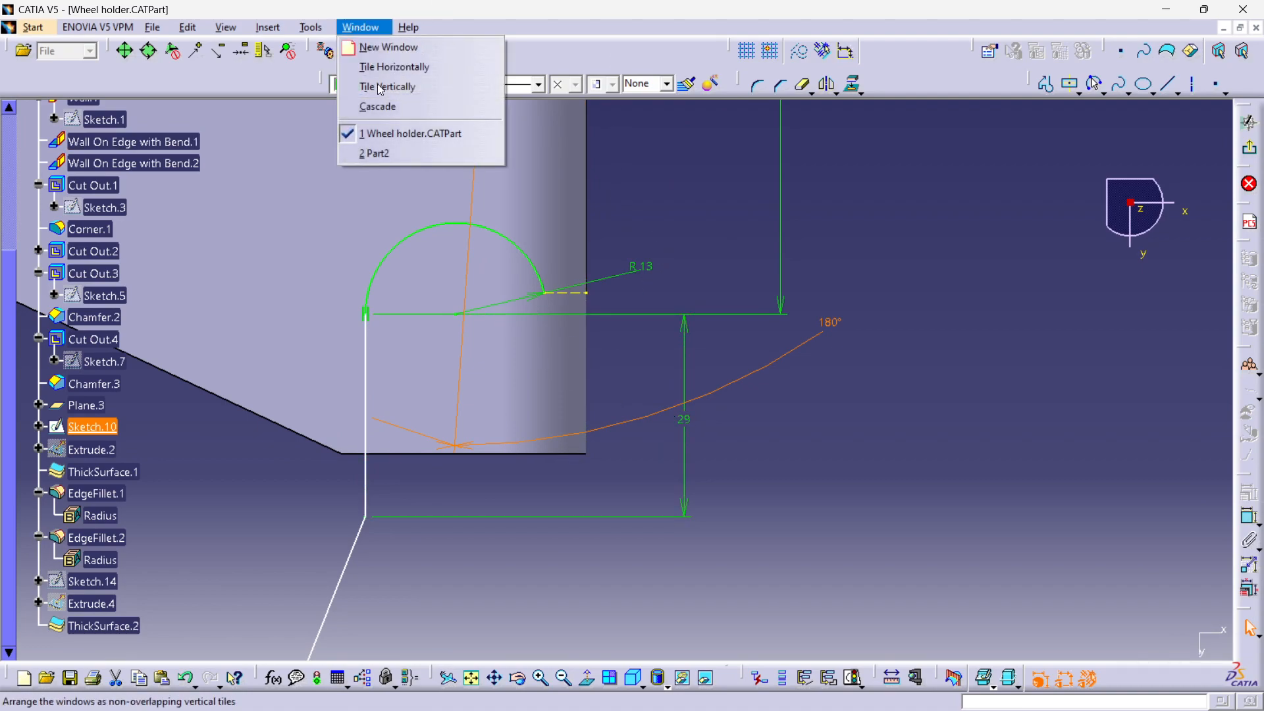
{"action": "left_click", "coordinate": [368, 153]}
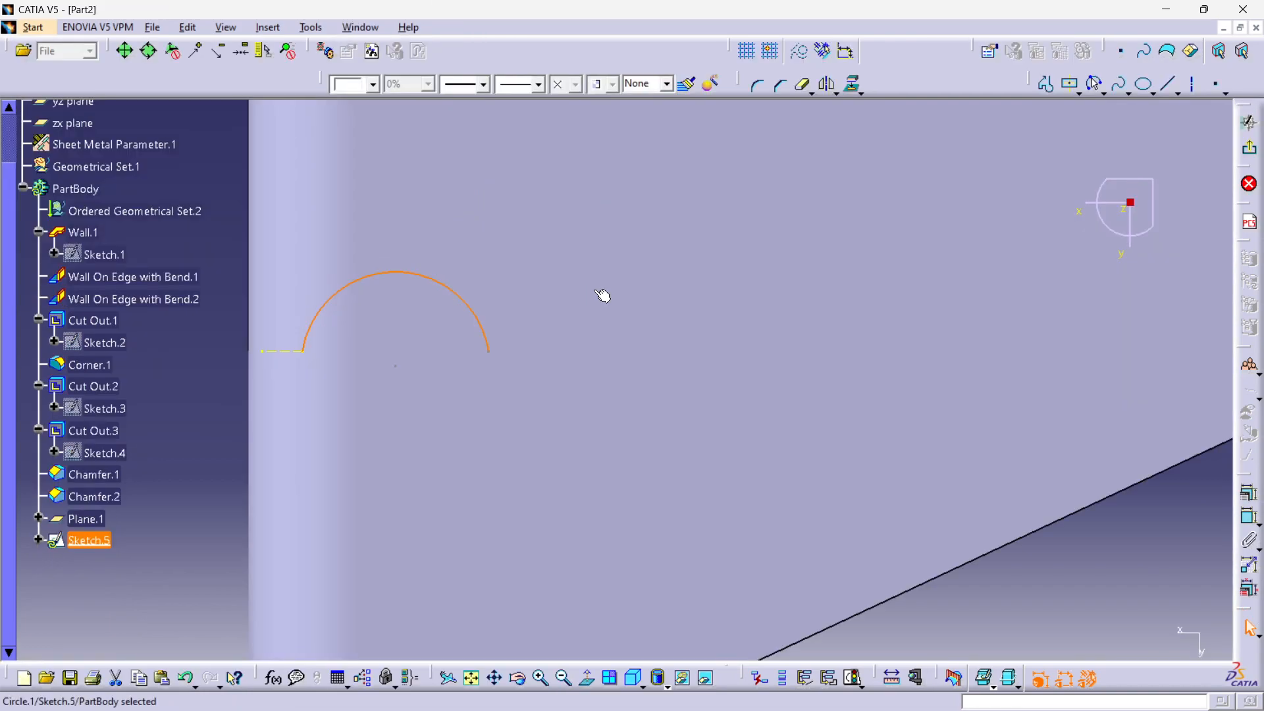
{"action": "mouse_move", "coordinate": [551, 286]}
{"action": "middle_mouse_down"}
{"action": "mouse_move", "coordinate": [537, 344]}
{"action": "mouse_move", "coordinate": [536, 480]}
{"action": "mouse_move", "coordinate": [627, 443]}
{"action": "mouse_move", "coordinate": [612, 509]}
{"action": "mouse_move", "coordinate": [598, 347]}
{"action": "mouse_move", "coordinate": [412, 372]}
{"action": "mouse_move", "coordinate": [684, 250]}
{"action": "middle_mouse_up"}
{"action": "left_click", "coordinate": [644, 314]}
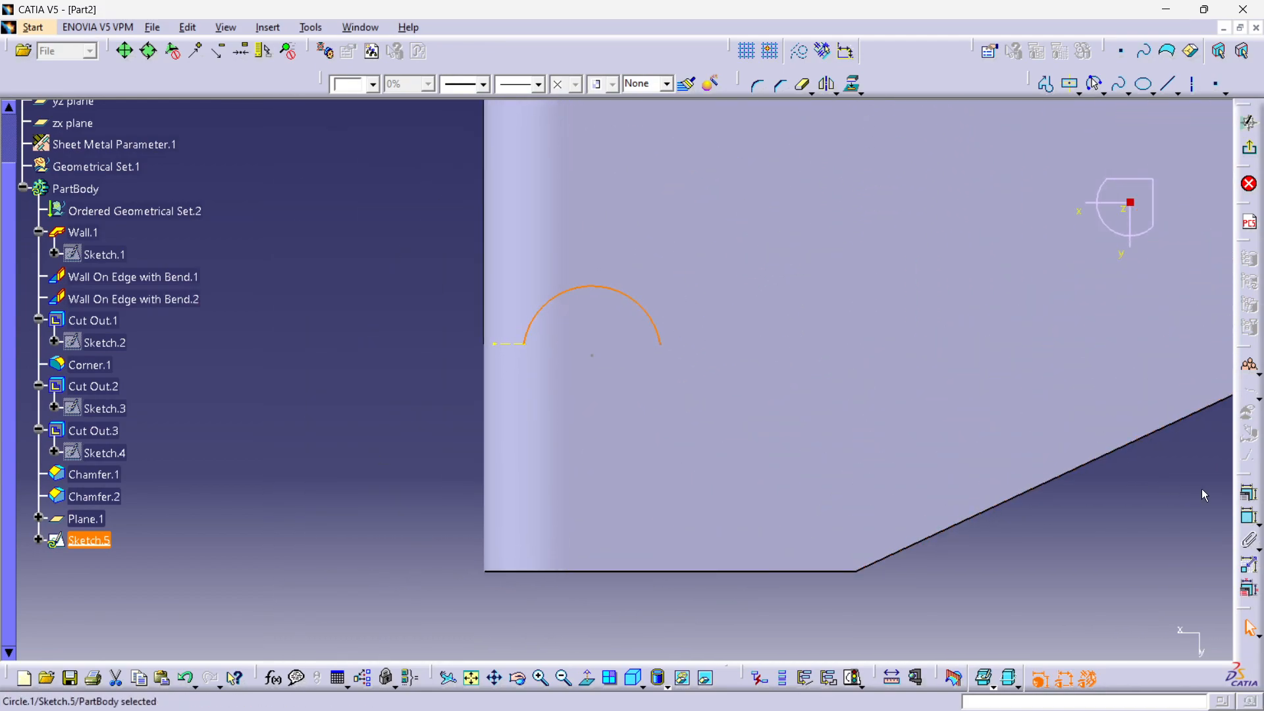
{"action": "left_click", "coordinate": [1247, 517]}
{"action": "left_click", "coordinate": [786, 250]}
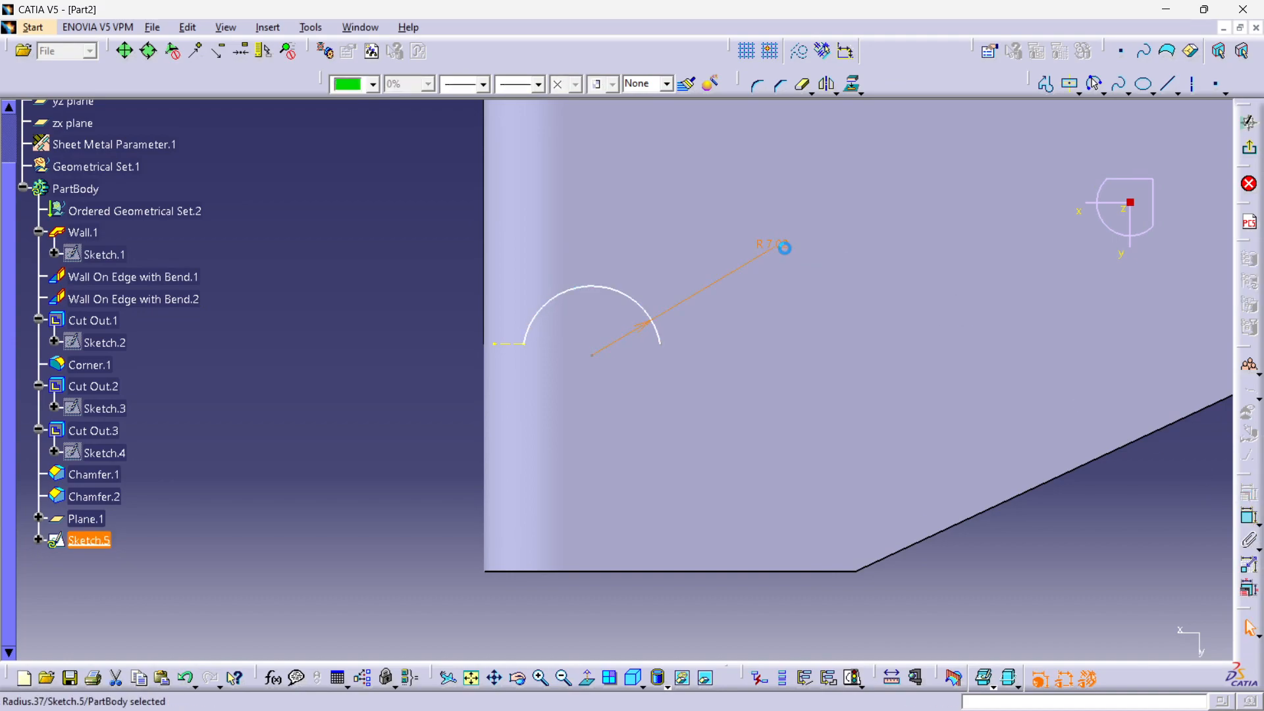
{"action": "double_click", "coordinate": [783, 247]}
{"action": "key", "text": "Return"}
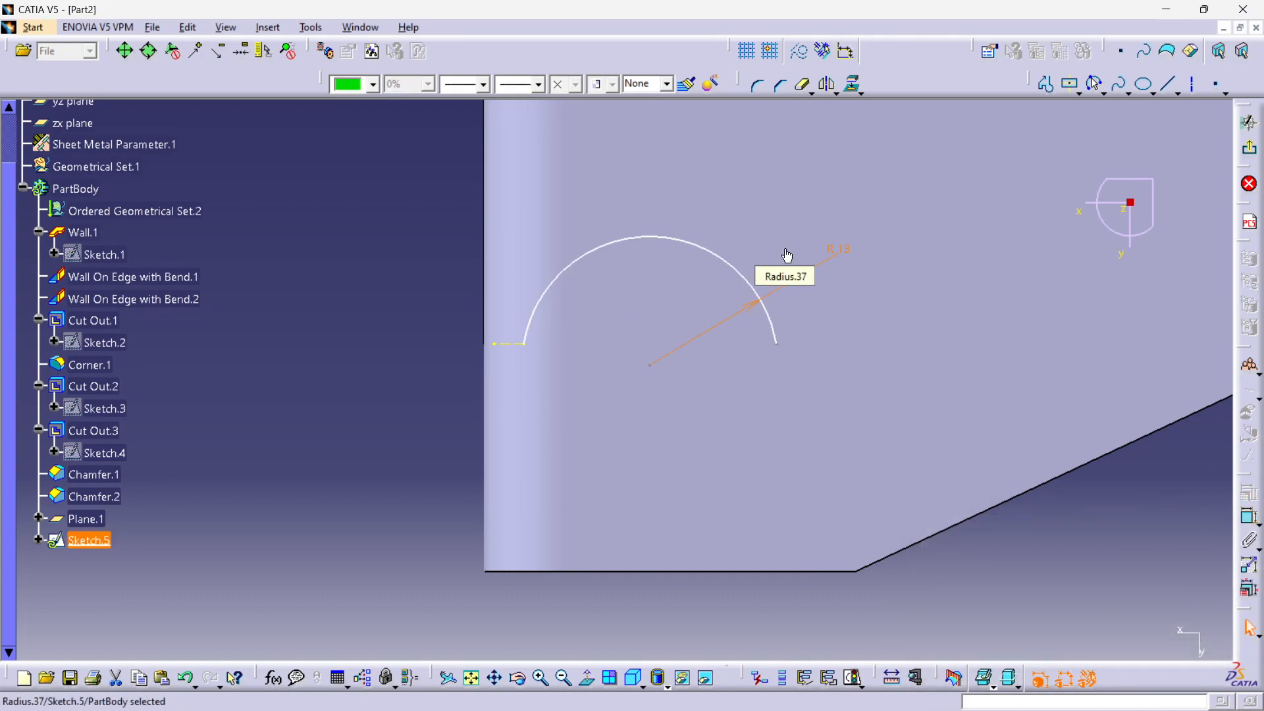
Step: Draw a vertical line about 40 mm long downward from the free end of the 13 mm arc
{"action": "mouse_move", "coordinate": [778, 282]}
{"action": "middle_mouse_down"}
{"action": "mouse_move", "coordinate": [626, 245]}
{"action": "mouse_move", "coordinate": [501, 235]}
{"action": "mouse_move", "coordinate": [520, 316]}
{"action": "middle_mouse_up"}
{"action": "left_click", "coordinate": [501, 235]}
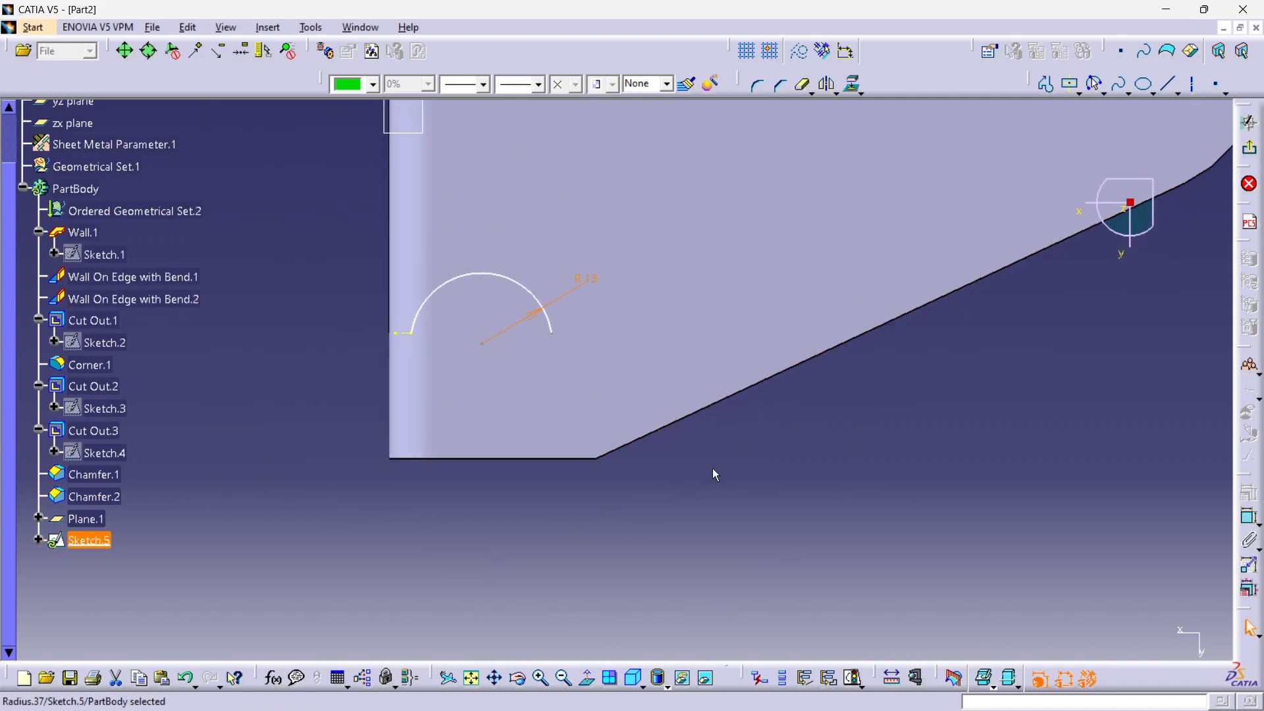
{"action": "left_click", "coordinate": [704, 466]}
{"action": "middle_click_drag", "start_coordinate": [648, 314], "coordinate": [747, 421]}
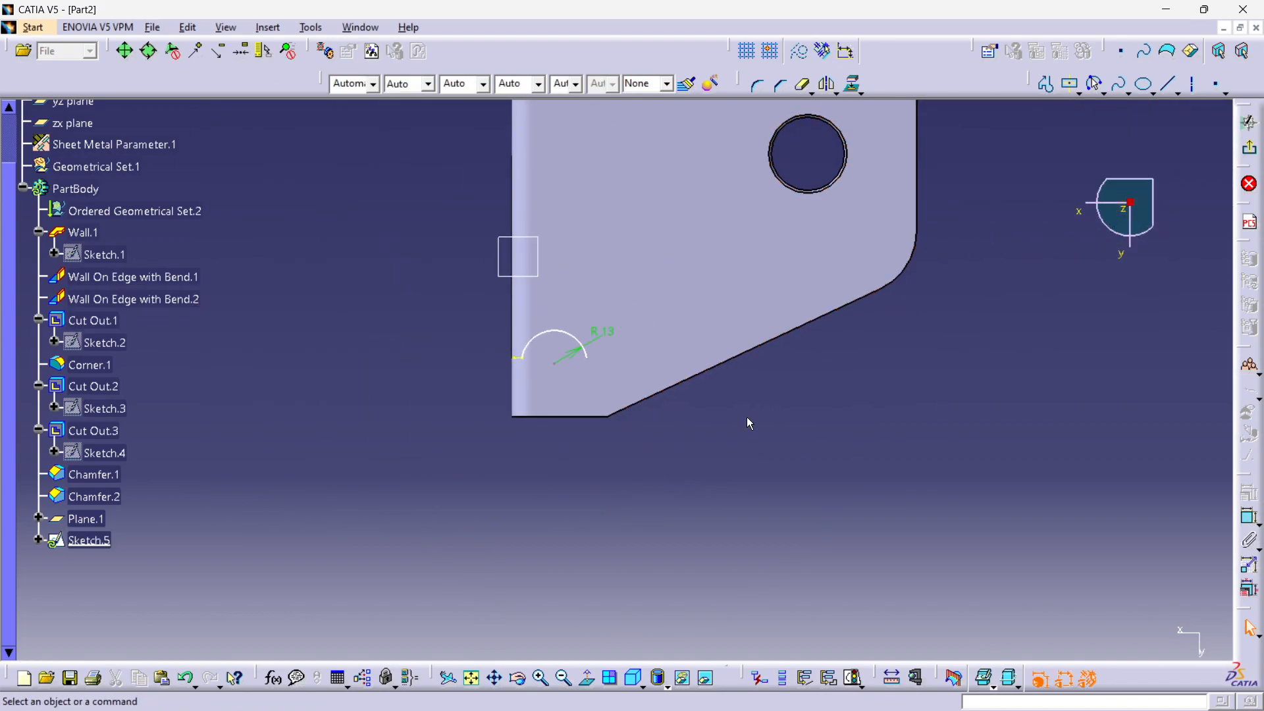
{"action": "left_click", "coordinate": [1048, 87]}
{"action": "middle_click_drag", "start_coordinate": [602, 329], "coordinate": [566, 235]}
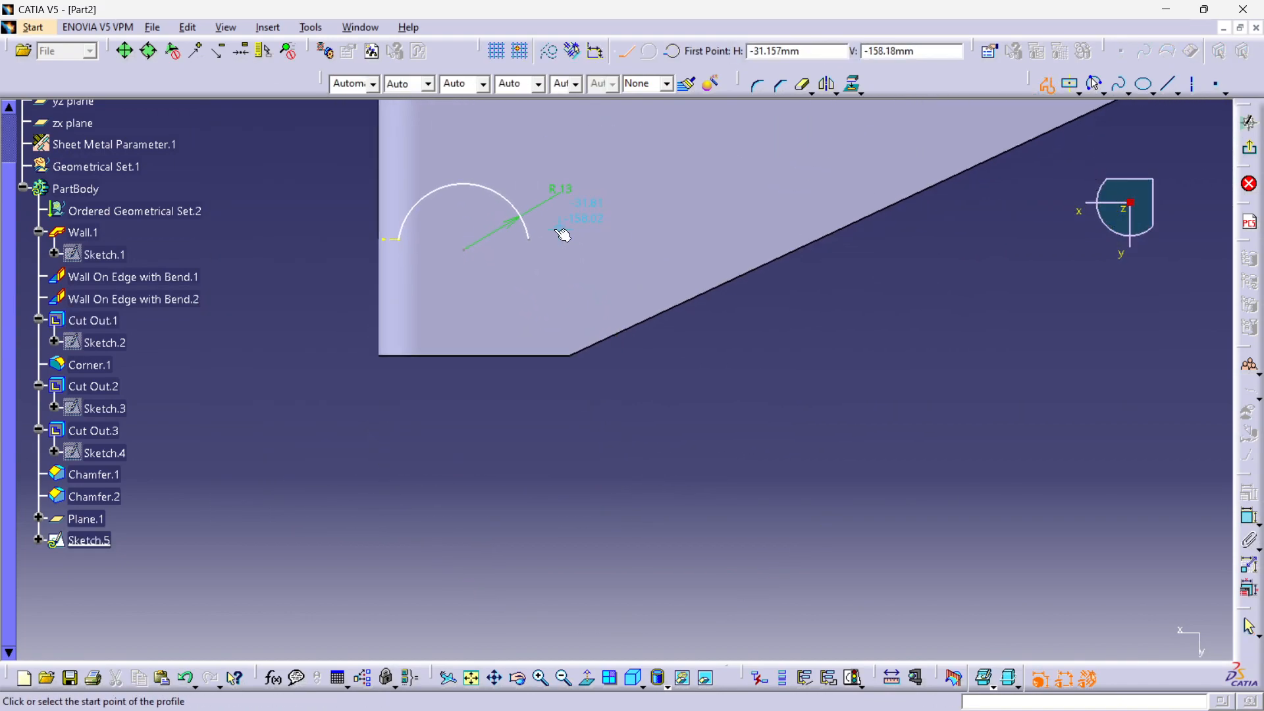
{"action": "left_click", "coordinate": [537, 247]}
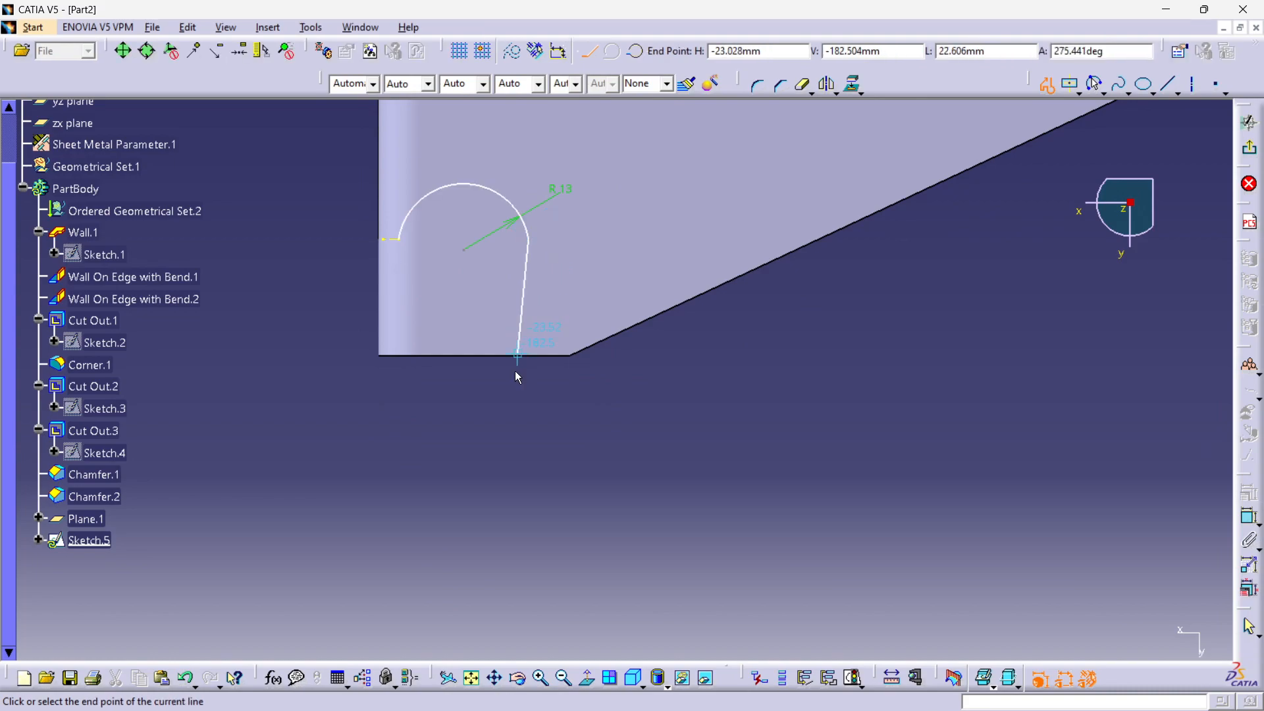
{"action": "left_click", "coordinate": [528, 443]}
{"action": "middle_click_drag", "start_coordinate": [560, 347], "coordinate": [577, 546]}
{"action": "key", "text": "Escape"}
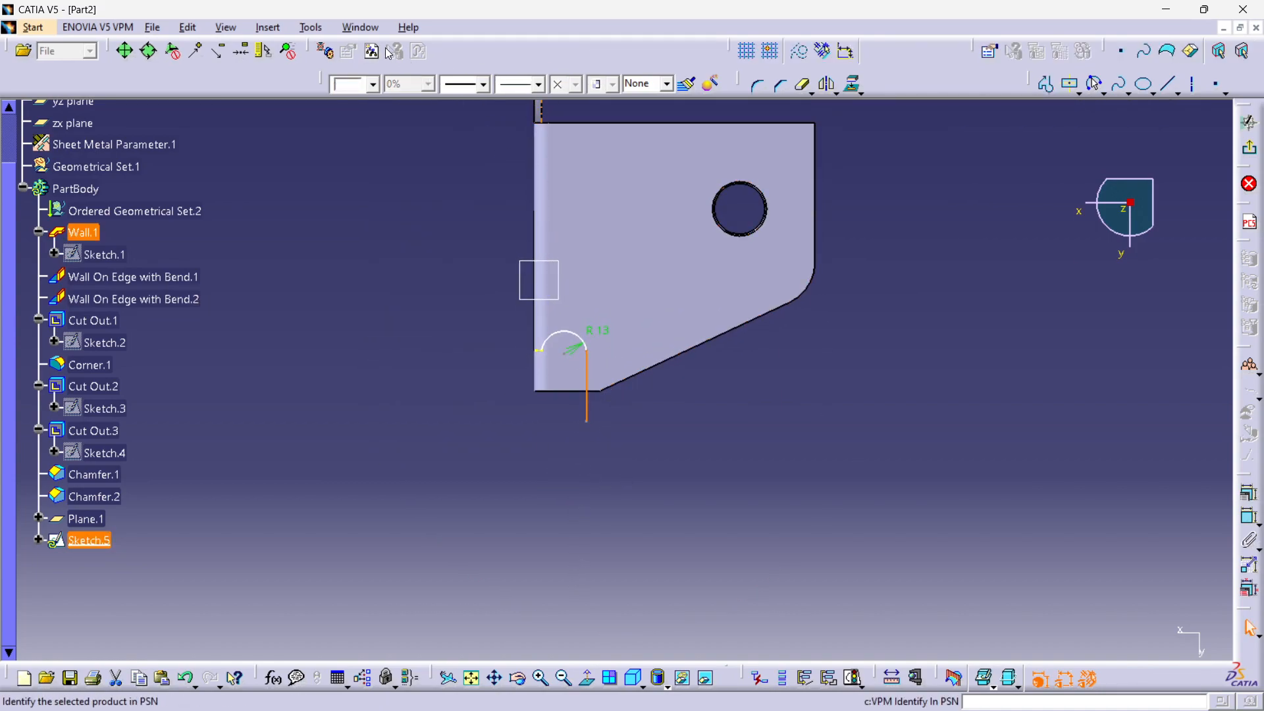
Step: Examine the lower curved part of the clip profile in the Wheel holder.CATPart document and return to Part2
{"action": "left_click", "coordinate": [367, 30]}
{"action": "left_click", "coordinate": [402, 133]}
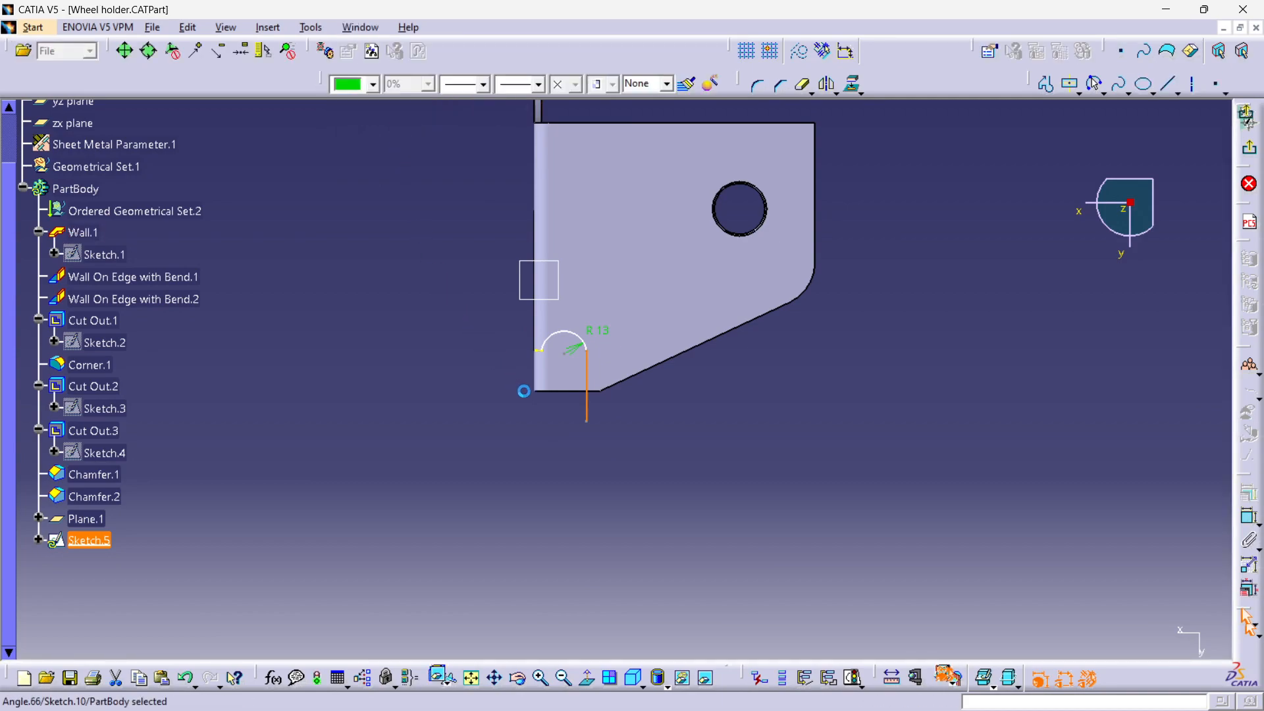
{"action": "middle_click_drag", "start_coordinate": [610, 329], "coordinate": [610, 528]}
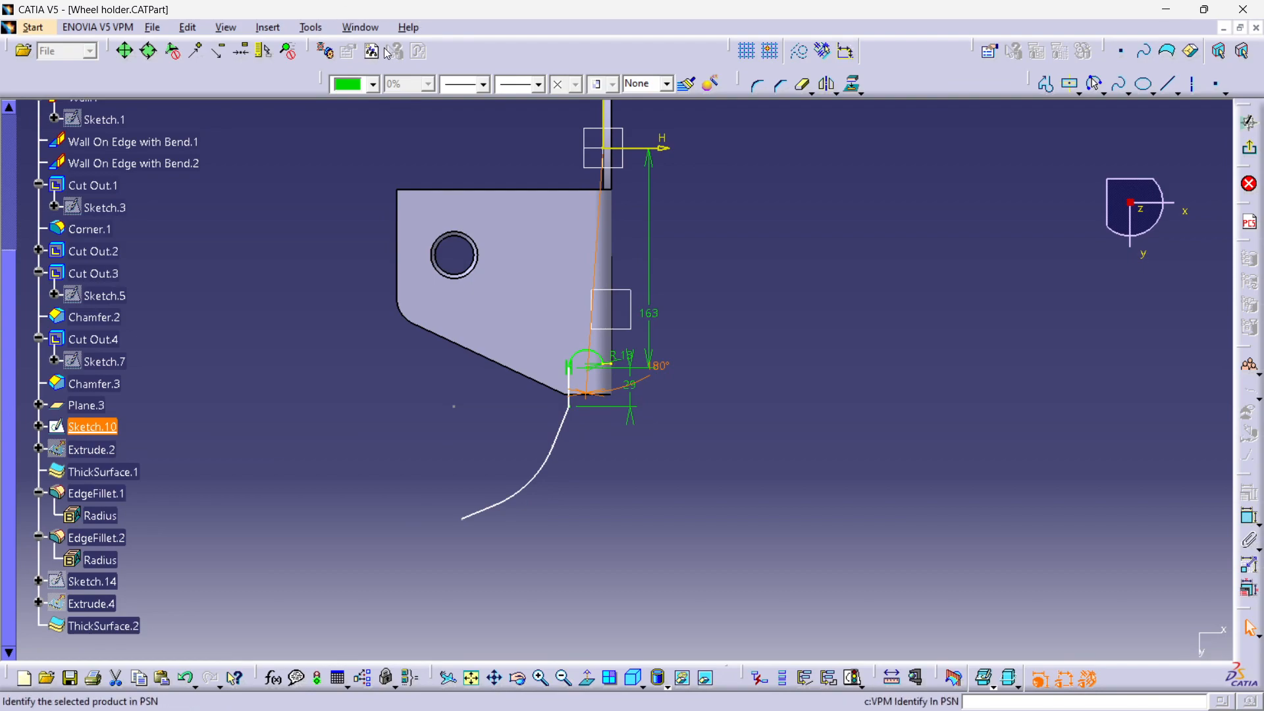
{"action": "left_click", "coordinate": [361, 27]}
{"action": "left_click", "coordinate": [374, 153]}
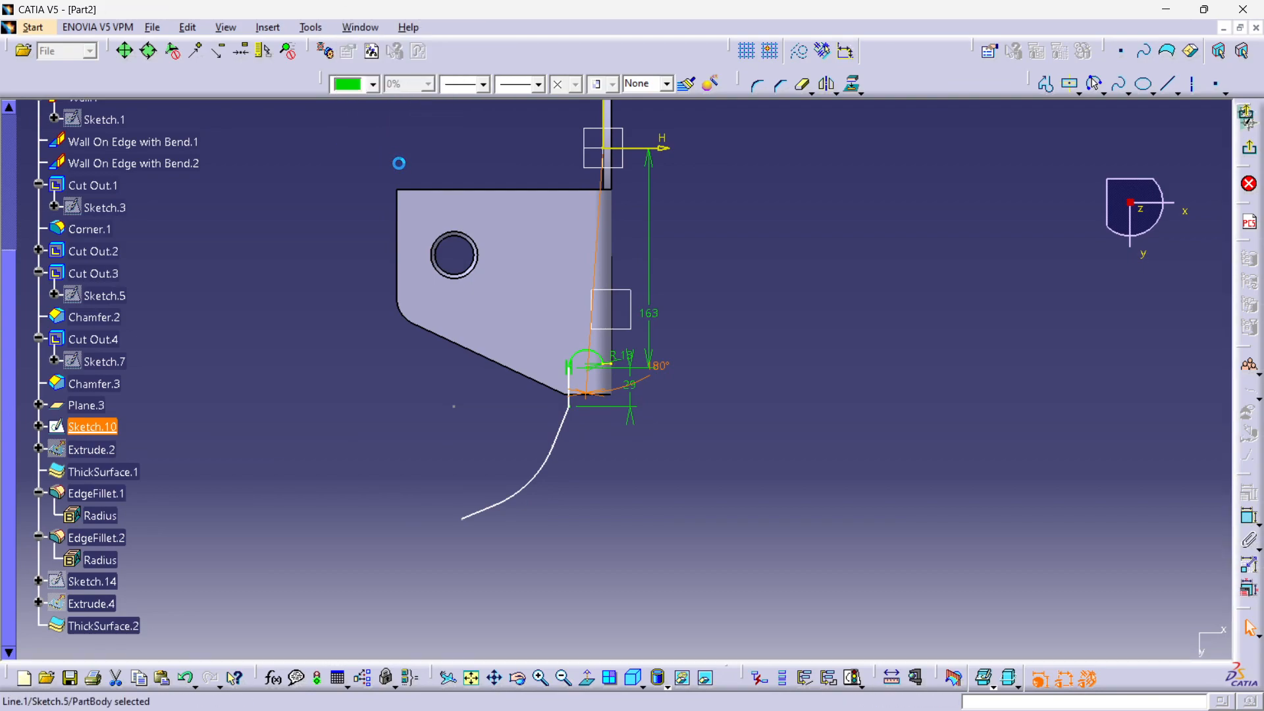
Step: Draw a three-point arc of about 75 mm radius from the vertical line's lower end, tangent to the line and curving outward below the plate
{"action": "middle_click_drag", "start_coordinate": [623, 460], "coordinate": [616, 413]}
{"action": "middle_click_drag", "start_coordinate": [599, 402], "coordinate": [511, 211]}
{"action": "middle_click_drag", "start_coordinate": [827, 241], "coordinate": [793, 305]}
{"action": "left_click", "coordinate": [1094, 83]}
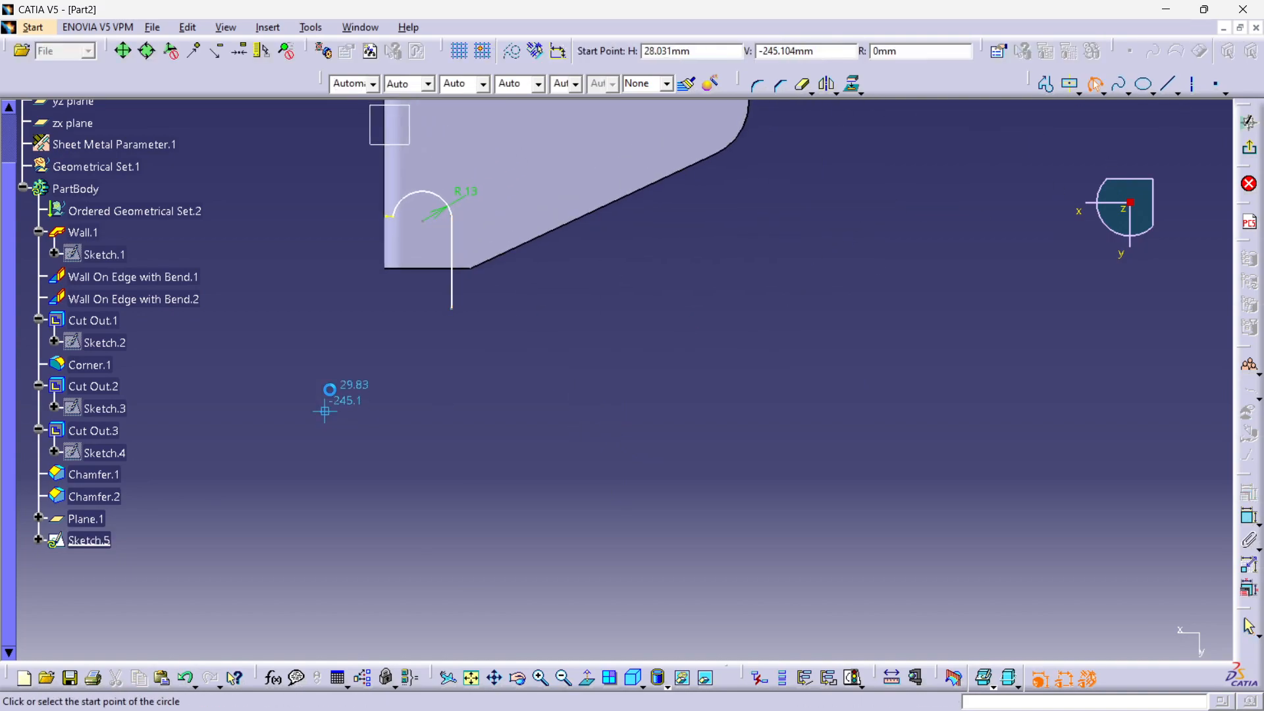
{"action": "left_click", "coordinate": [452, 310]}
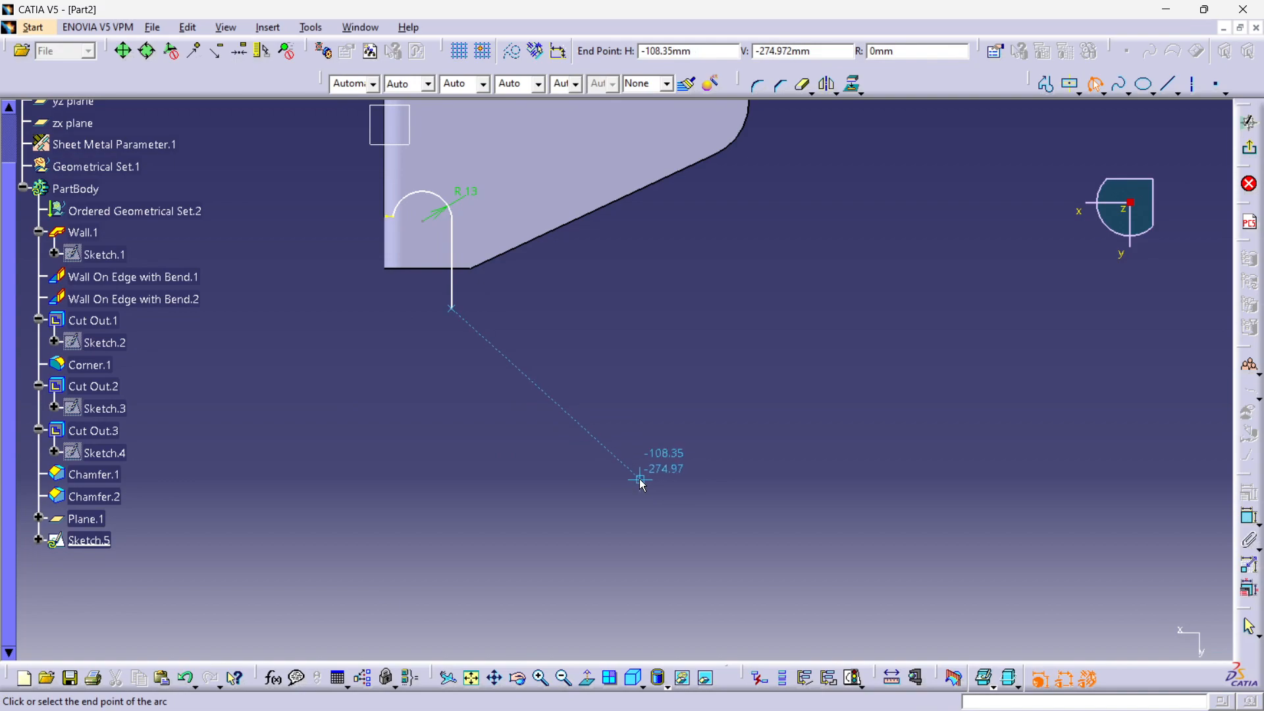
{"action": "left_click", "coordinate": [638, 481]}
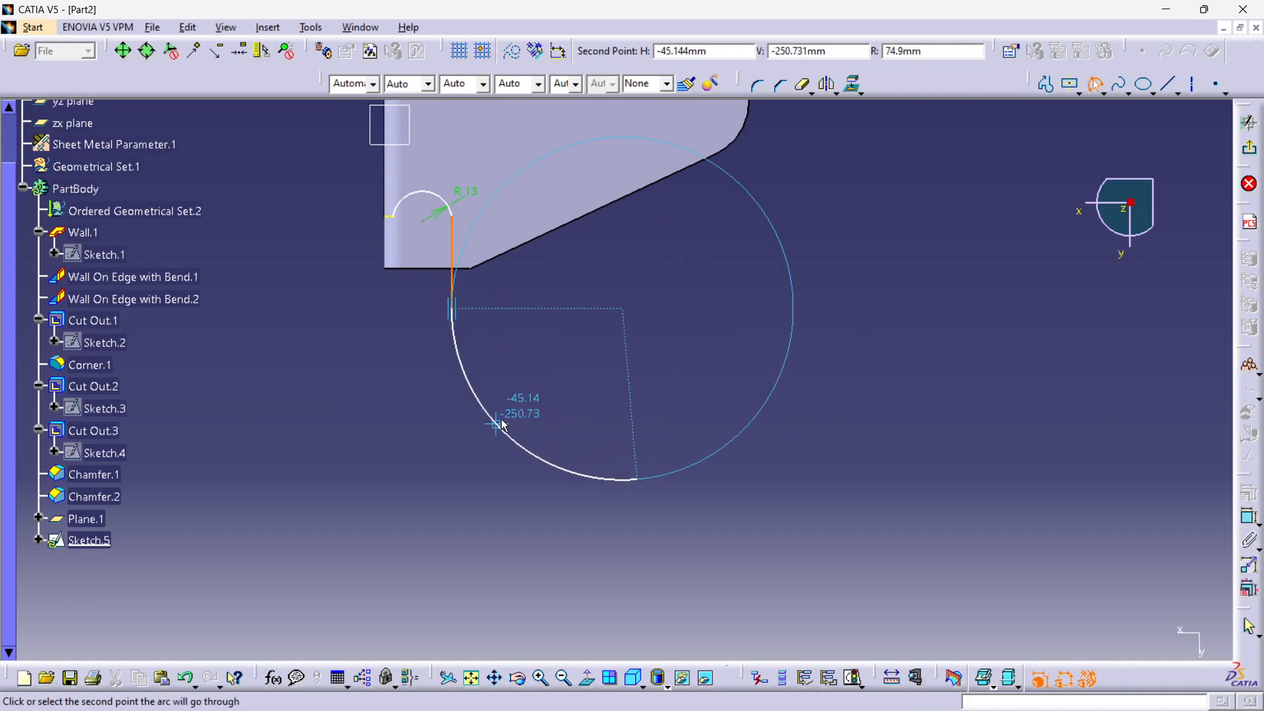
{"action": "left_click", "coordinate": [501, 422]}
{"action": "left_click", "coordinate": [528, 352]}
{"action": "middle_click_drag", "start_coordinate": [530, 350], "coordinate": [530, 409]}
{"action": "middle_click_drag", "start_coordinate": [384, 408], "coordinate": [518, 489]}
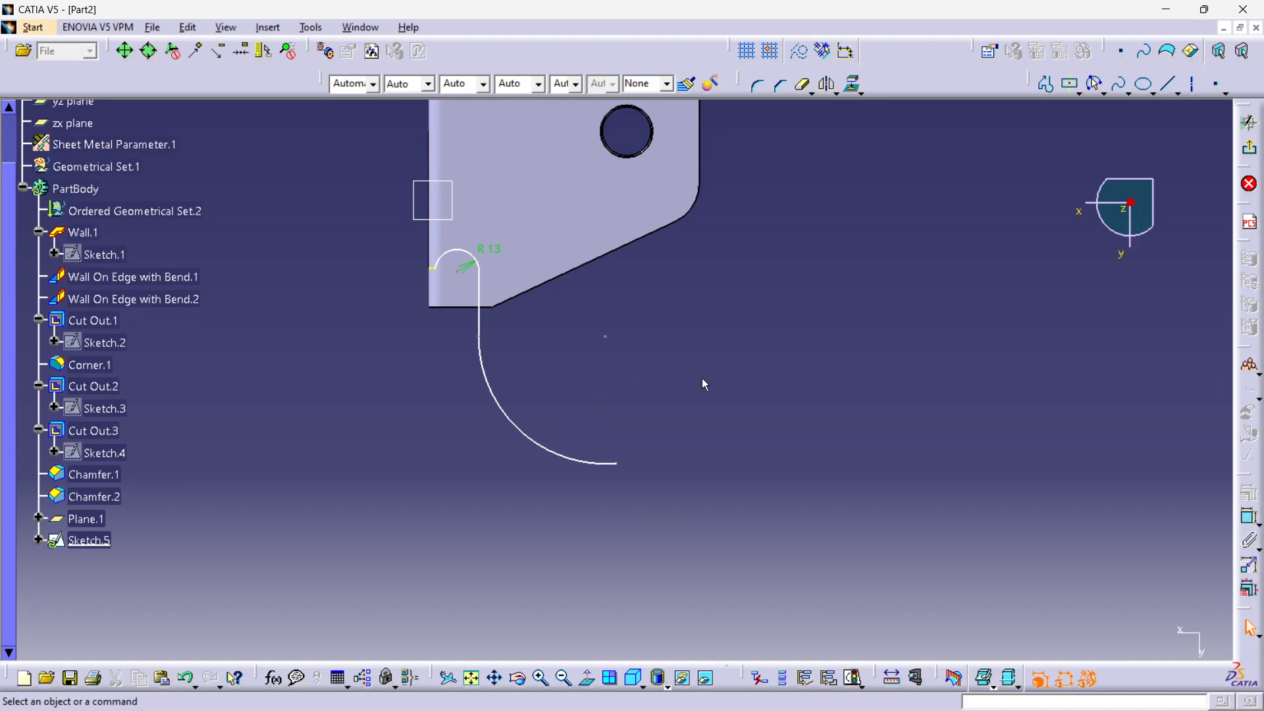
Step: Draw a short straight line continuing tangentially from the lower end of the large arc
{"action": "left_click", "coordinate": [1046, 84]}
{"action": "middle_click_drag", "start_coordinate": [429, 454], "coordinate": [437, 394]}
{"action": "middle_click_drag", "start_coordinate": [568, 514], "coordinate": [427, 436]}
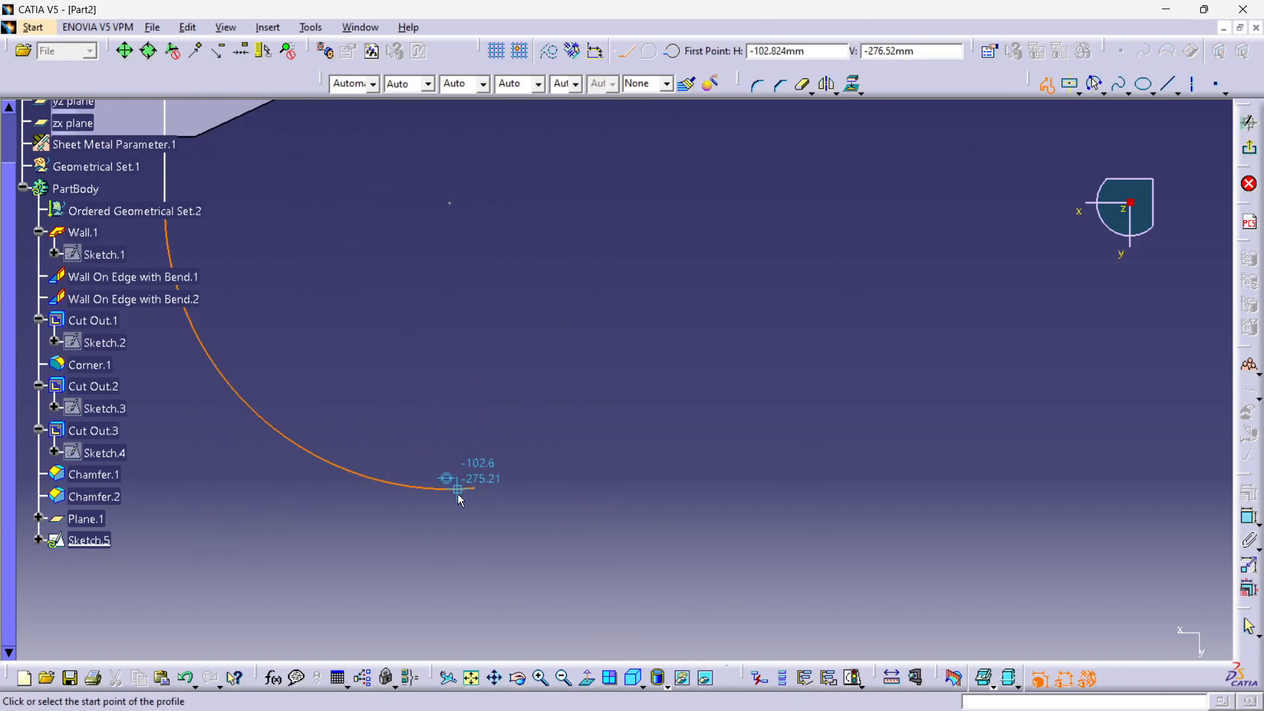
{"action": "left_click", "coordinate": [474, 489]}
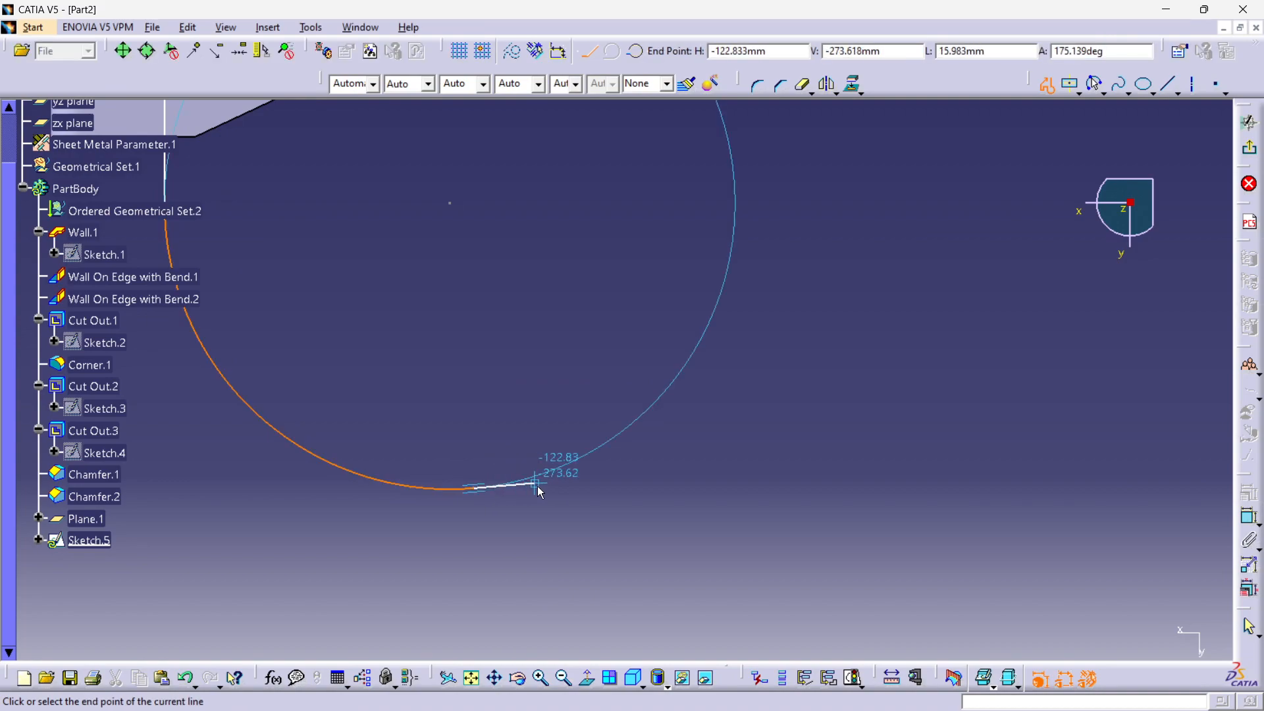
{"action": "left_click", "coordinate": [583, 479]}
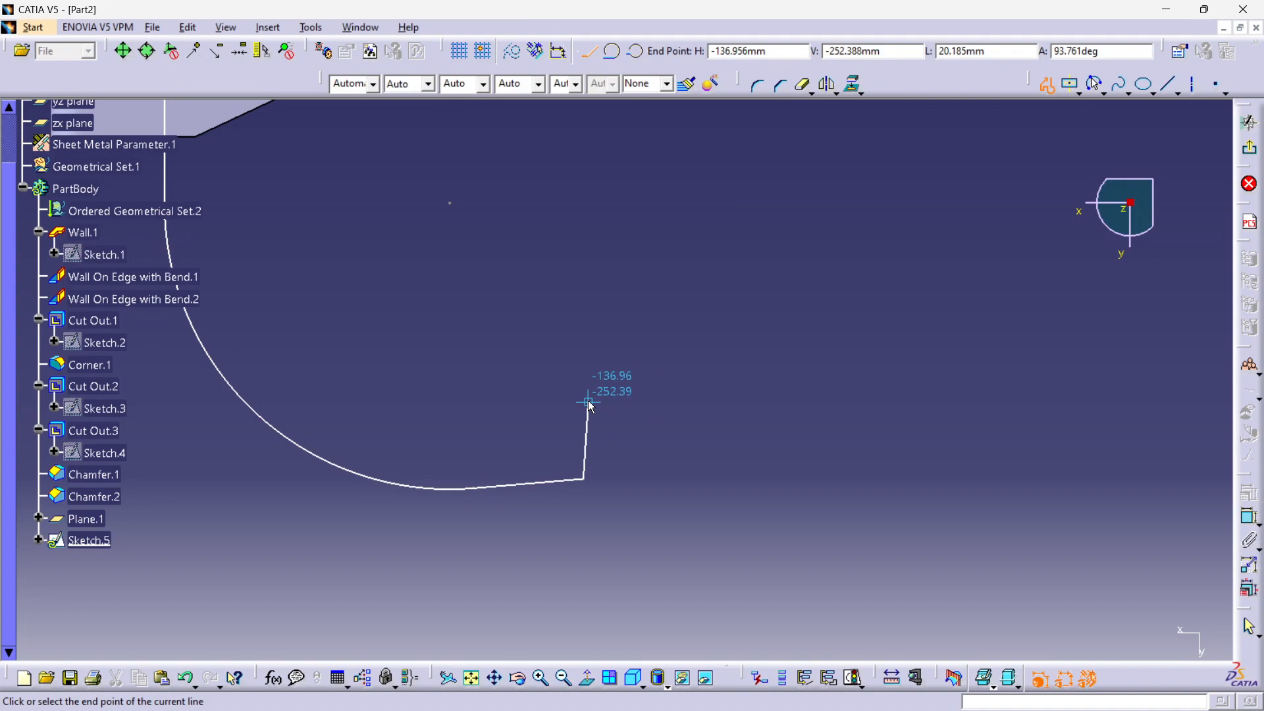
{"action": "key", "text": "Escape"}
{"action": "middle_click_drag", "start_coordinate": [506, 311], "coordinate": [530, 473]}
{"action": "mouse_move", "coordinate": [555, 356]}
{"action": "middle_mouse_down"}
{"action": "mouse_move", "coordinate": [556, 415]}
{"action": "mouse_move", "coordinate": [556, 331]}
{"action": "middle_mouse_up"}
{"action": "mouse_move", "coordinate": [526, 371]}
{"action": "middle_mouse_down"}
{"action": "mouse_move", "coordinate": [613, 338]}
{"action": "mouse_move", "coordinate": [610, 295]}
{"action": "mouse_move", "coordinate": [688, 328]}
{"action": "middle_mouse_up"}
Step: Dimension the length of the profile's vertical line and set it to 40 mm
{"action": "left_click", "coordinate": [453, 324], "text": "ctrl"}
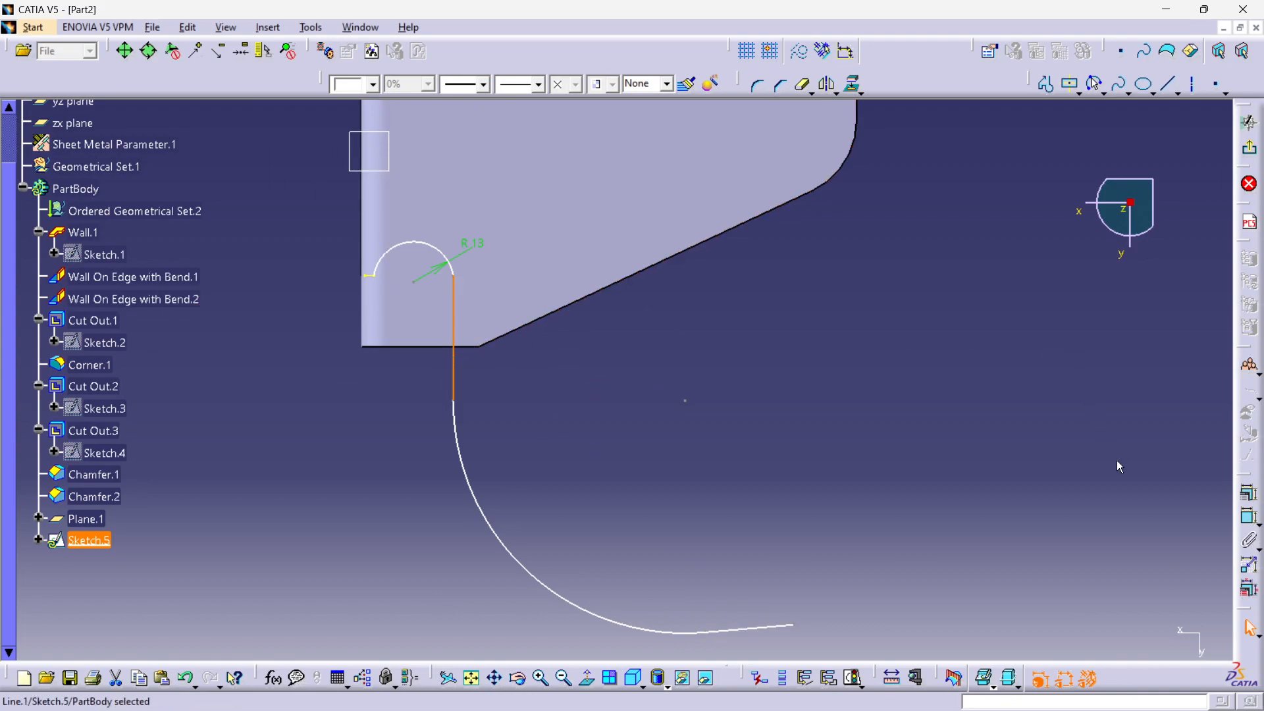
{"action": "left_click", "coordinate": [1243, 518]}
{"action": "left_click", "coordinate": [692, 344]}
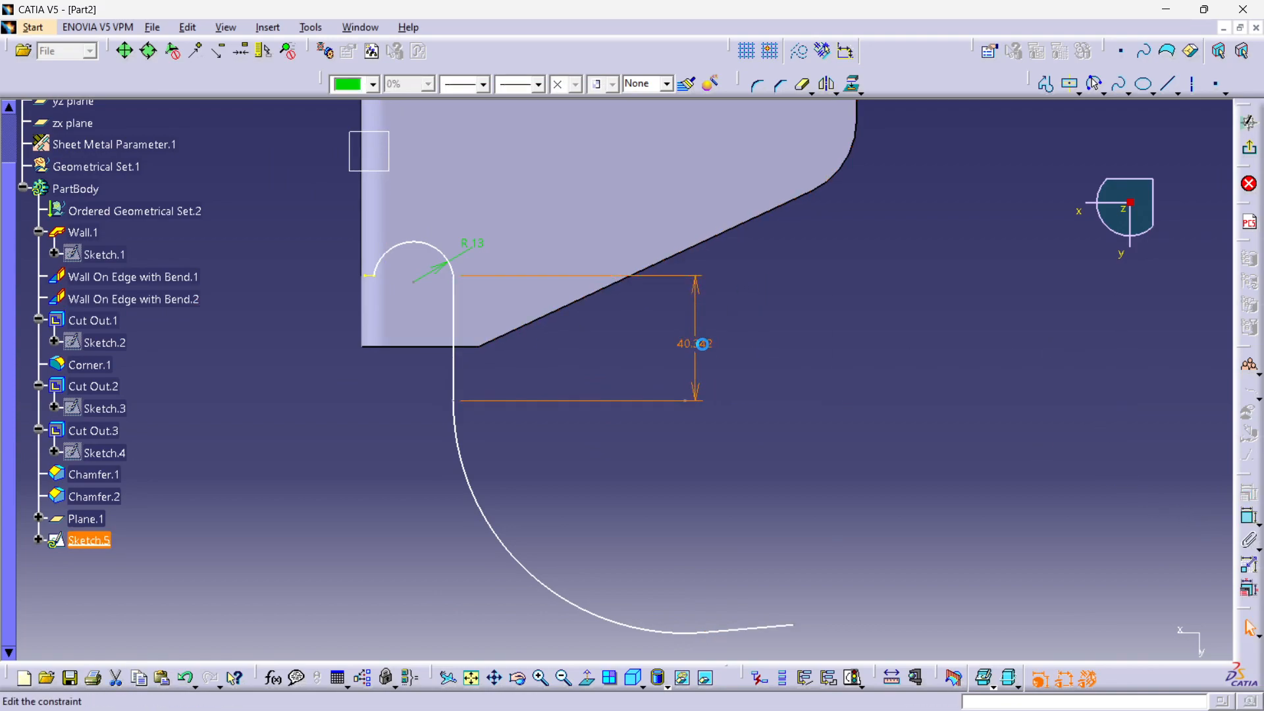
{"action": "double_click", "coordinate": [703, 350]}
{"action": "key", "text": "Return"}
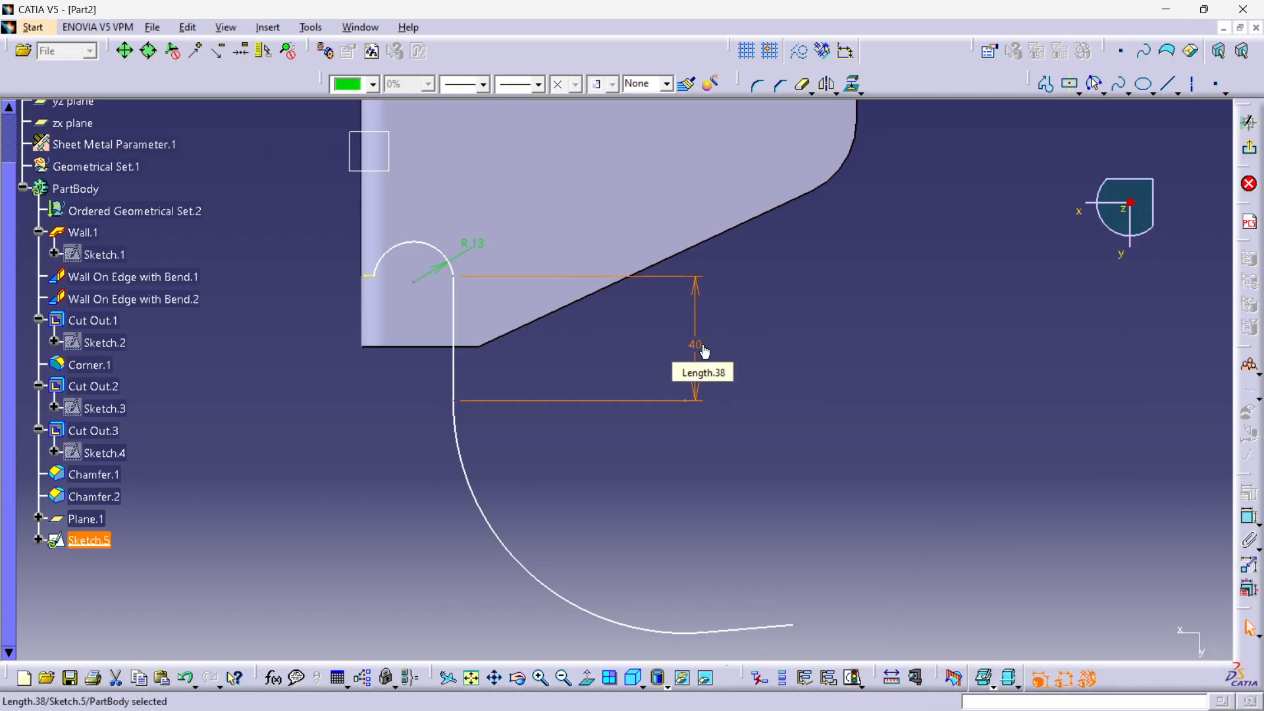
Step: Dimension the radius of the large lower arc
{"action": "left_click", "coordinate": [534, 573]}
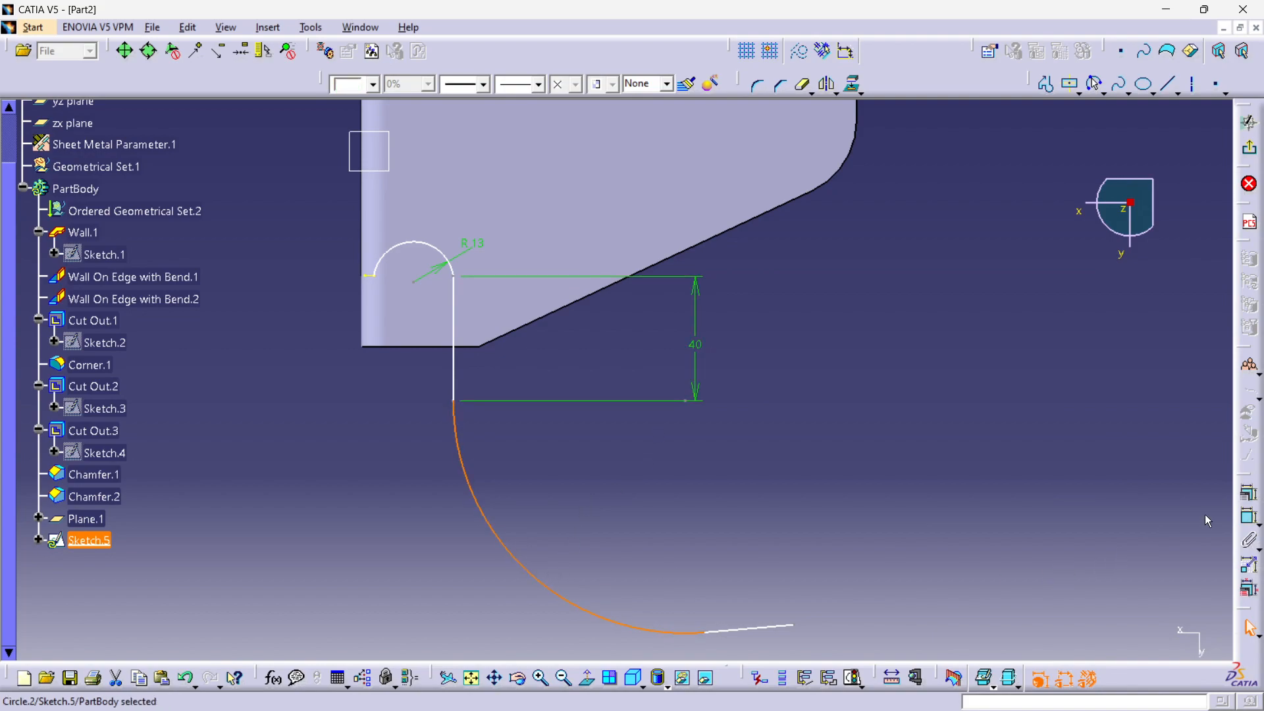
{"action": "left_click", "coordinate": [1248, 517]}
{"action": "left_click", "coordinate": [595, 500]}
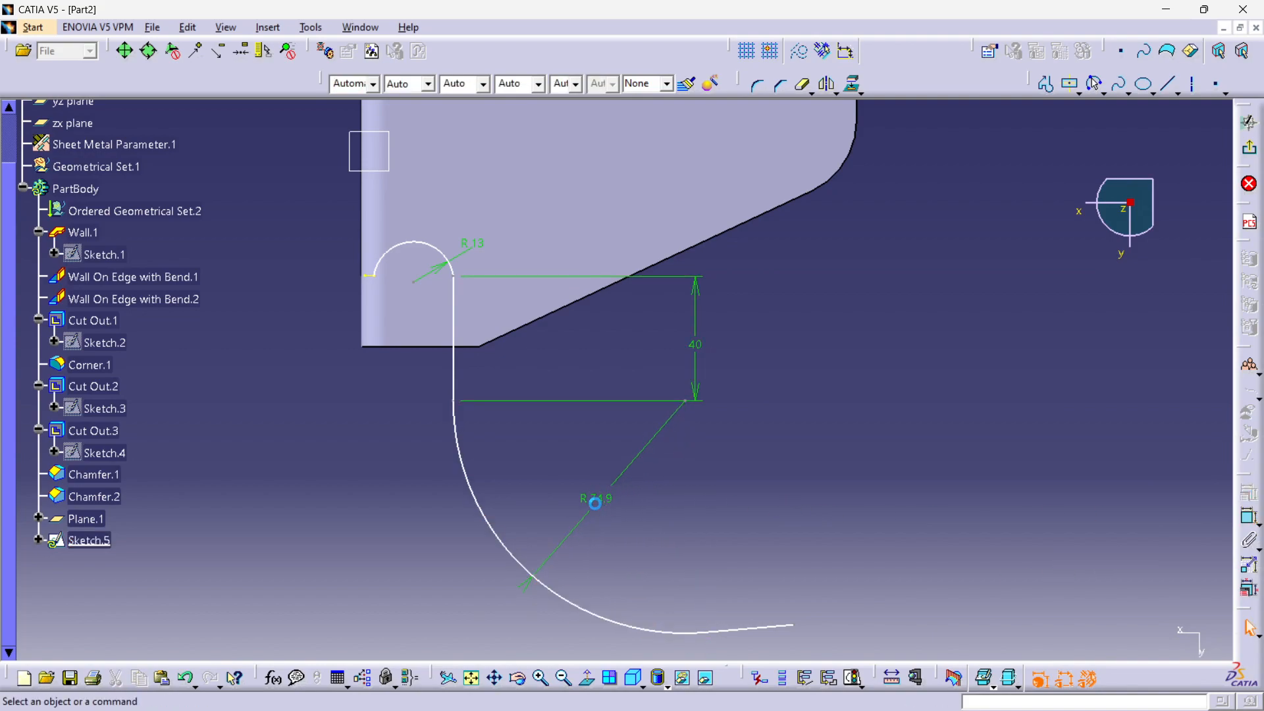
Step: Dimension the length of the short end line and set it to 30 mm
{"action": "middle_click_drag", "start_coordinate": [777, 464], "coordinate": [740, 401]}
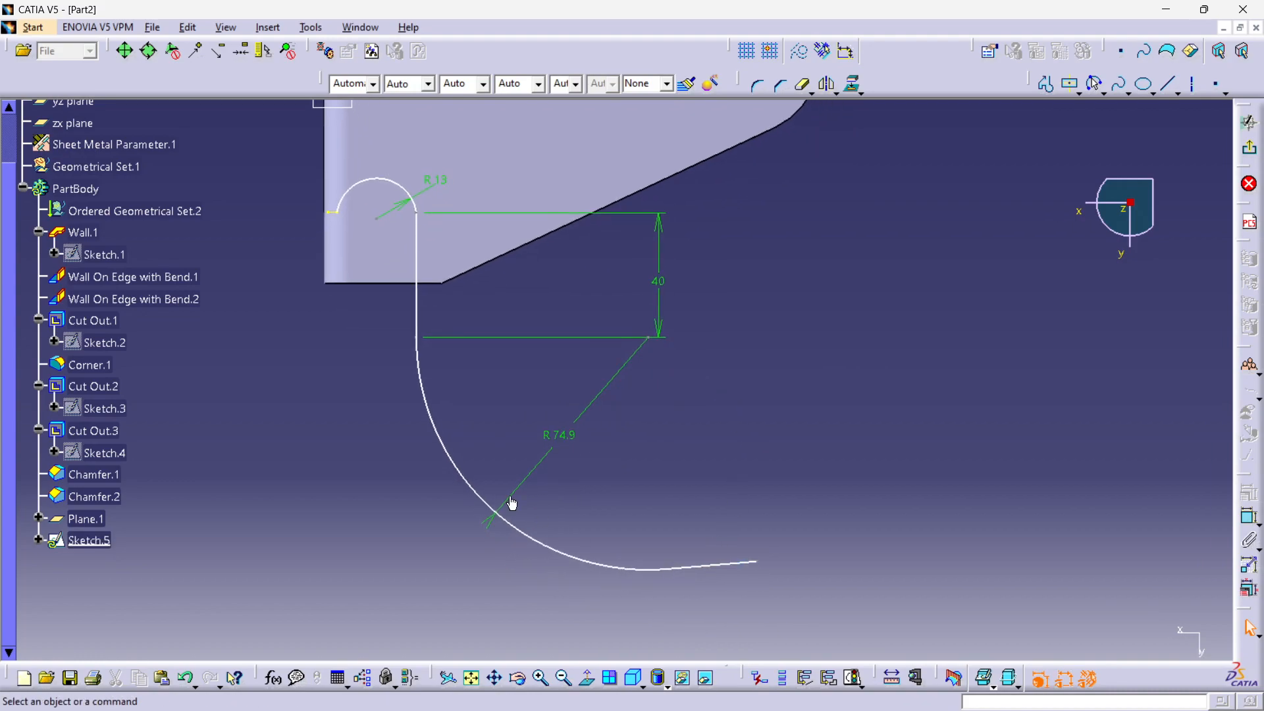
{"action": "left_click", "coordinate": [722, 563]}
{"action": "left_click", "coordinate": [1248, 517]}
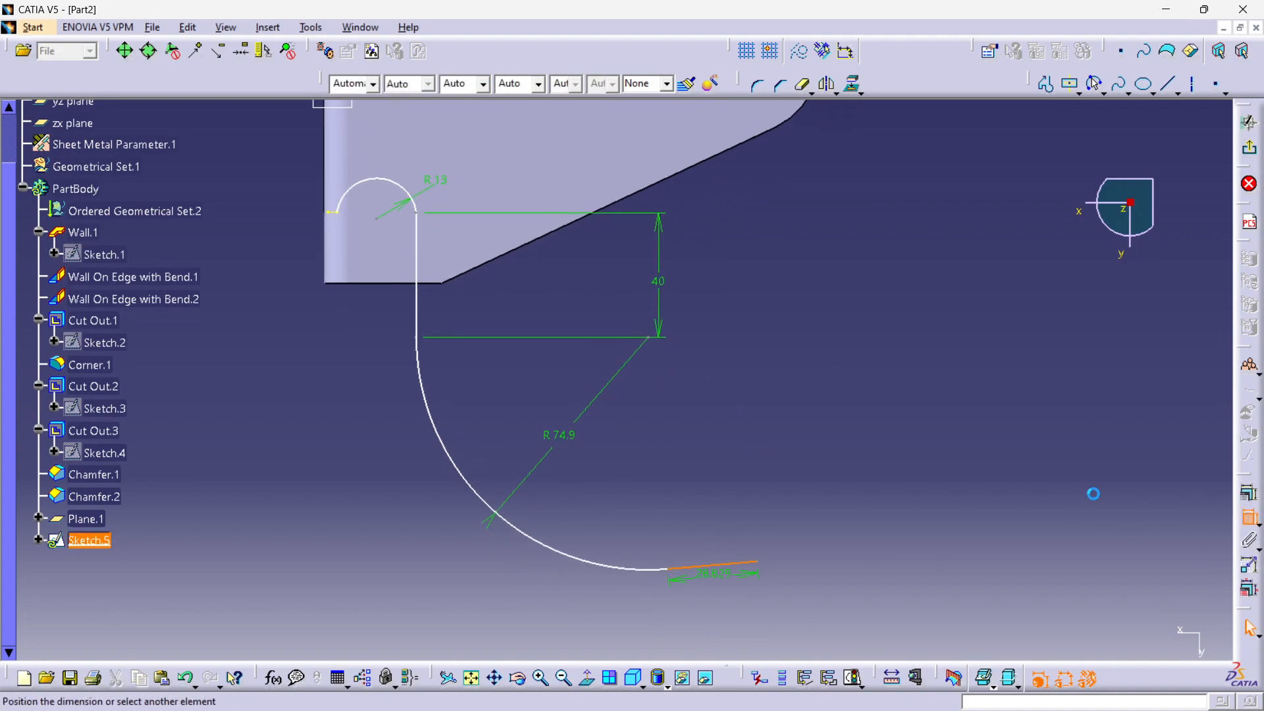
{"action": "left_click", "coordinate": [720, 504]}
{"action": "double_click", "coordinate": [717, 499]}
{"action": "type", "text": "30mm"}
{"action": "key", "text": "Return"}
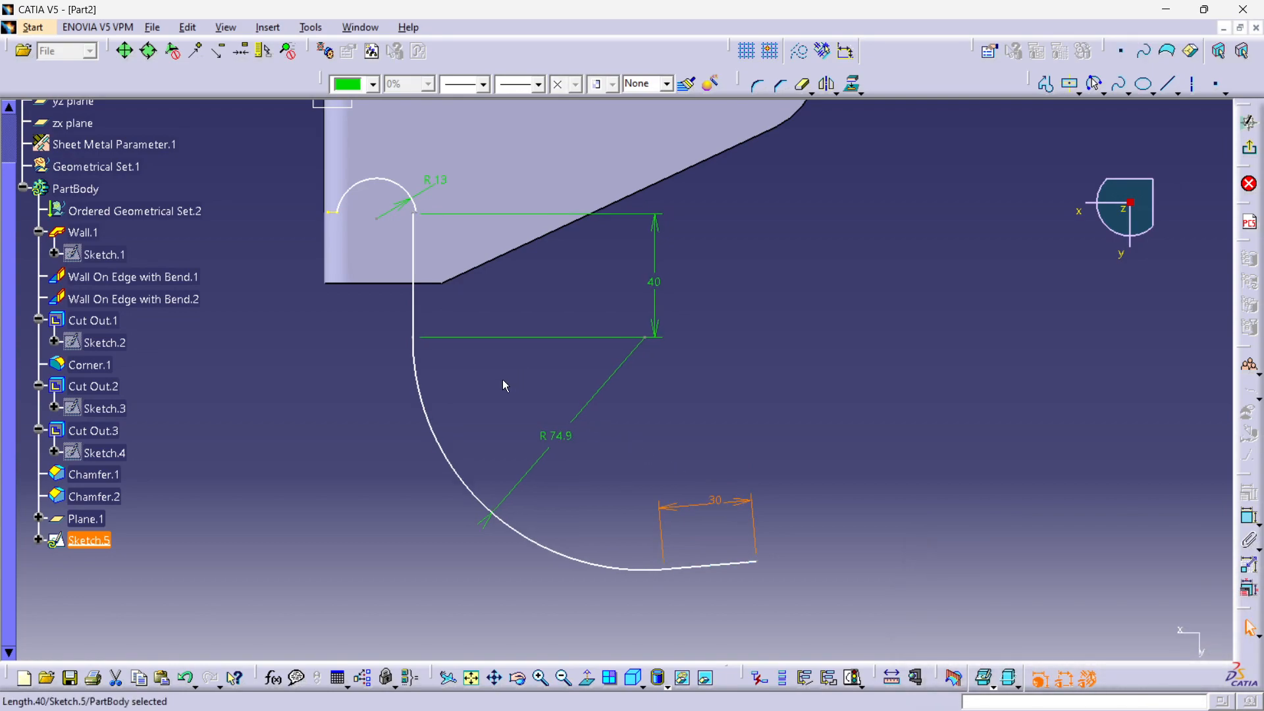
Step: Close the gap in the profile by making the vertical line's upper endpoint coincident with the end of the 13 mm arc
{"action": "middle_click_drag", "start_coordinate": [442, 326], "coordinate": [433, 432]}
{"action": "left_click", "coordinate": [433, 432]}
{"action": "mouse_move", "coordinate": [433, 432]}
{"action": "middle_mouse_down"}
{"action": "mouse_move", "coordinate": [428, 331]}
{"action": "mouse_move", "coordinate": [599, 428]}
{"action": "middle_mouse_up"}
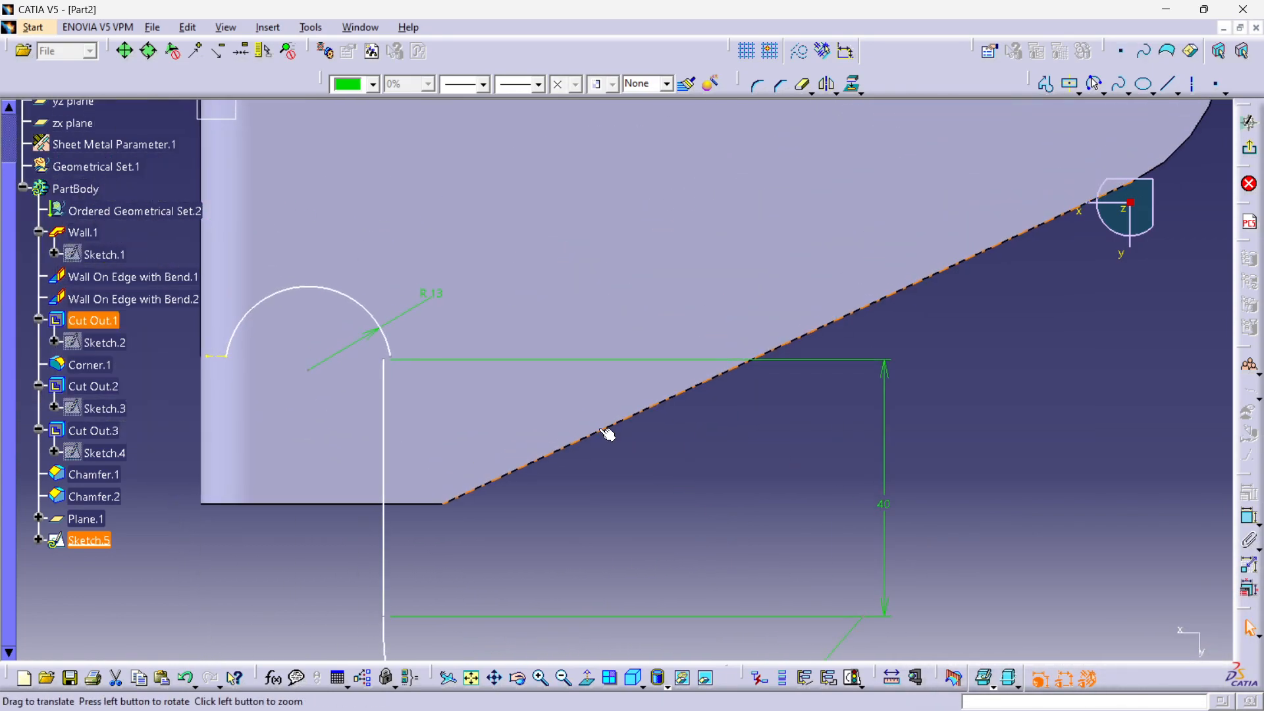
{"action": "left_click", "coordinate": [373, 352]}
{"action": "middle_click_drag", "start_coordinate": [374, 351], "coordinate": [367, 291]}
{"action": "middle_click_drag", "start_coordinate": [366, 307], "coordinate": [501, 334]}
{"action": "left_click", "coordinate": [501, 334]}
{"action": "middle_click_drag", "start_coordinate": [501, 334], "coordinate": [504, 284]}
{"action": "middle_click_drag", "start_coordinate": [284, 407], "coordinate": [507, 451]}
{"action": "left_click", "coordinate": [507, 451]}
{"action": "middle_click_drag", "start_coordinate": [507, 451], "coordinate": [515, 397]}
{"action": "left_click", "coordinate": [443, 430]}
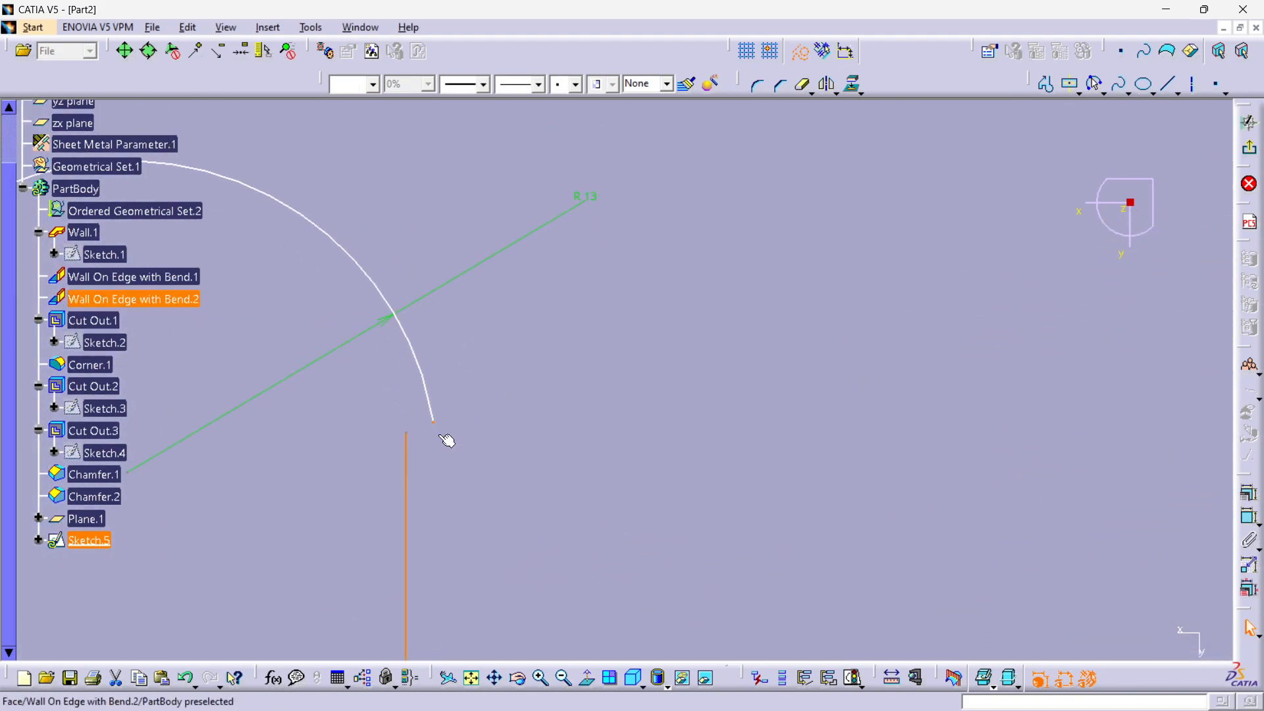
{"action": "key", "text": "Escape"}
{"action": "left_click", "coordinate": [434, 423]}
{"action": "left_click", "coordinate": [406, 434], "text": "ctrl"}
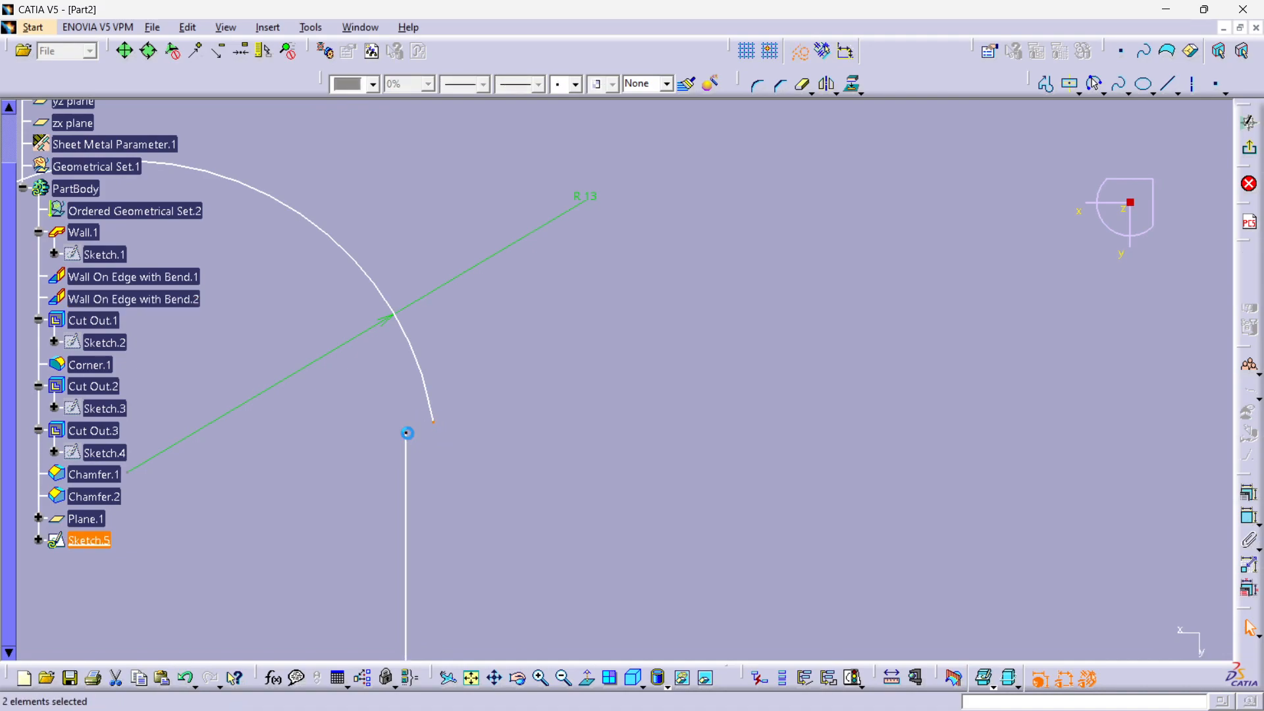
{"action": "left_click", "coordinate": [1251, 527]}
{"action": "right_click", "coordinate": [570, 351]}
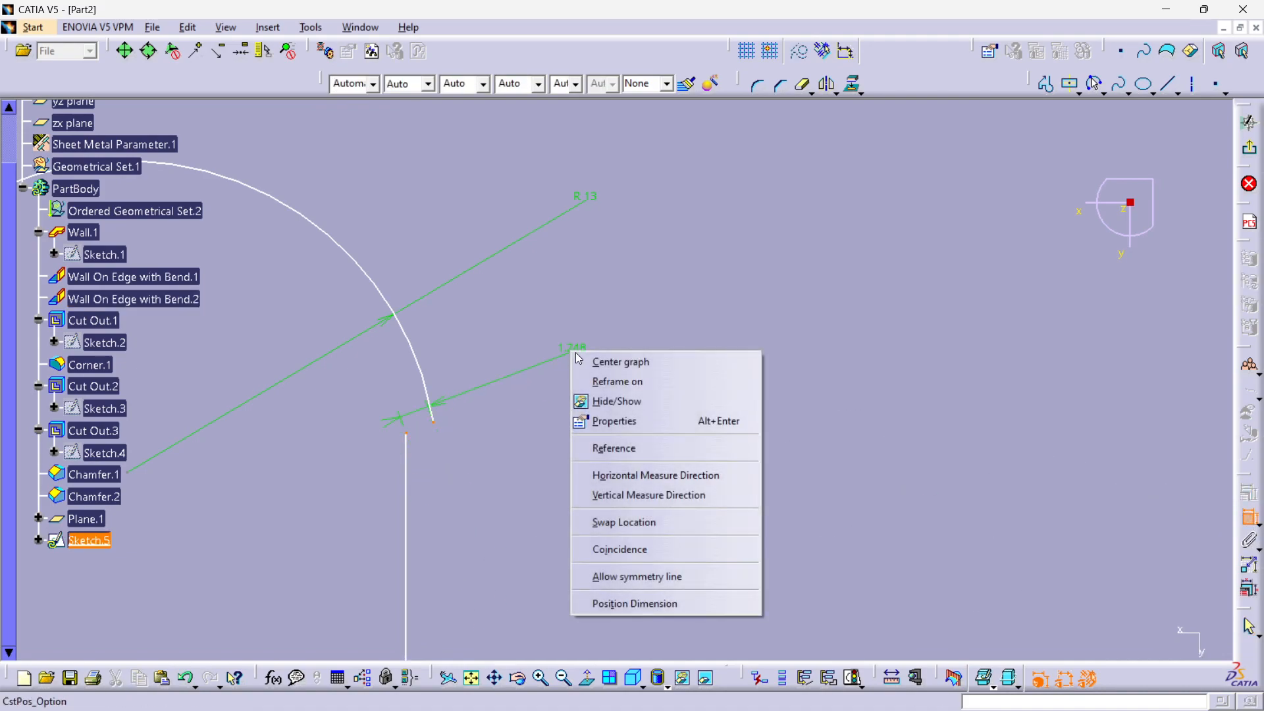
{"action": "left_click", "coordinate": [650, 550]}
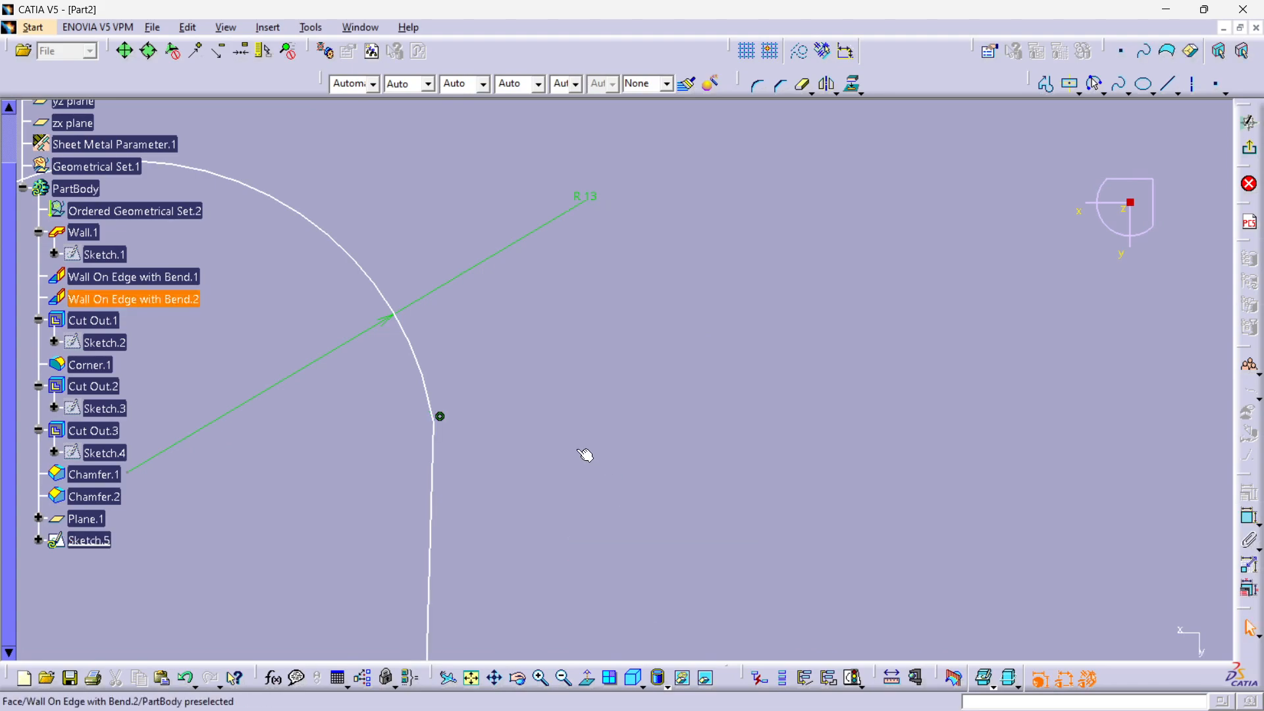
Step: Constrain the 13 mm arc and the profile's 40 mm line to be tangent
{"action": "left_click", "coordinate": [425, 398]}
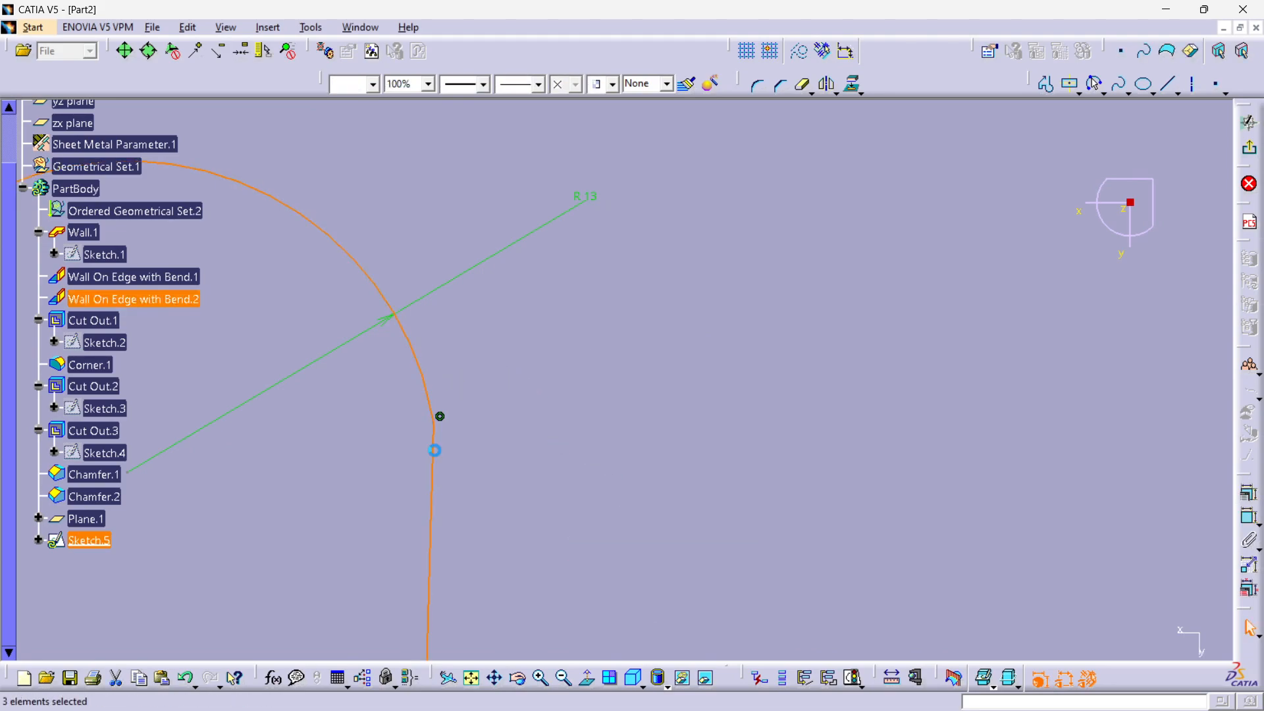
{"action": "left_click", "coordinate": [1249, 517]}
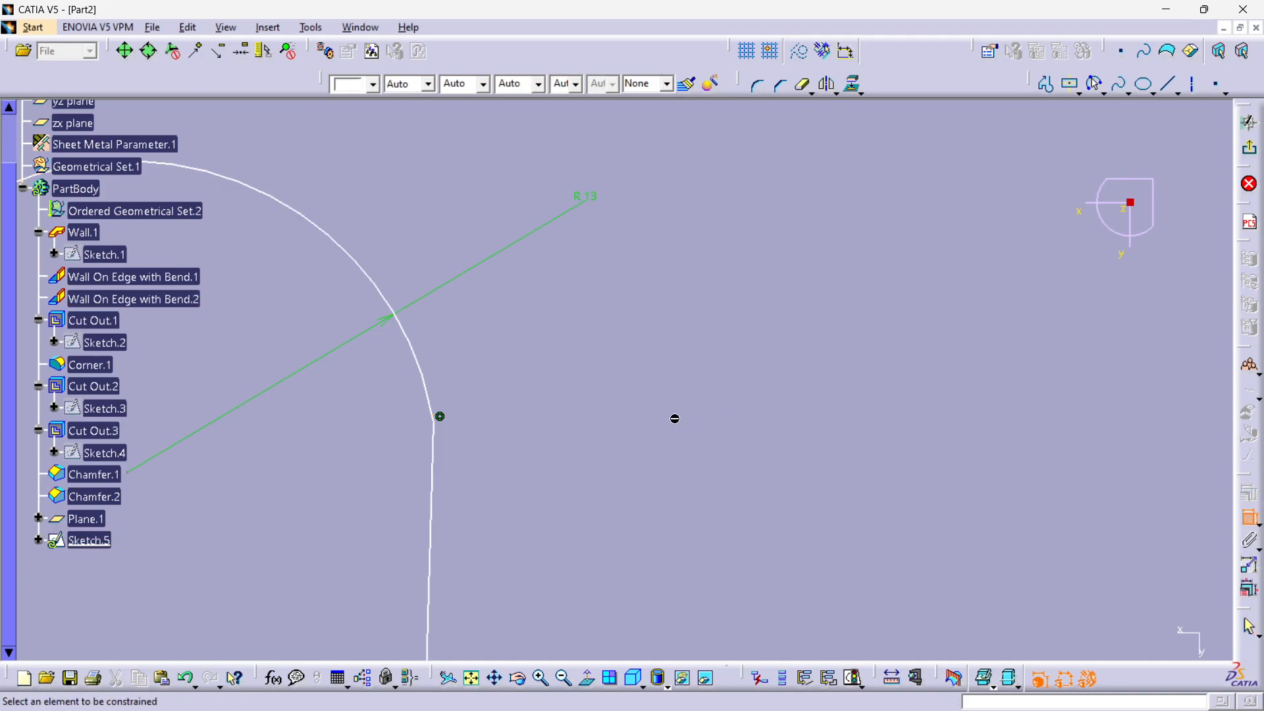
{"action": "left_click", "coordinate": [433, 412]}
{"action": "left_click", "coordinate": [443, 457]}
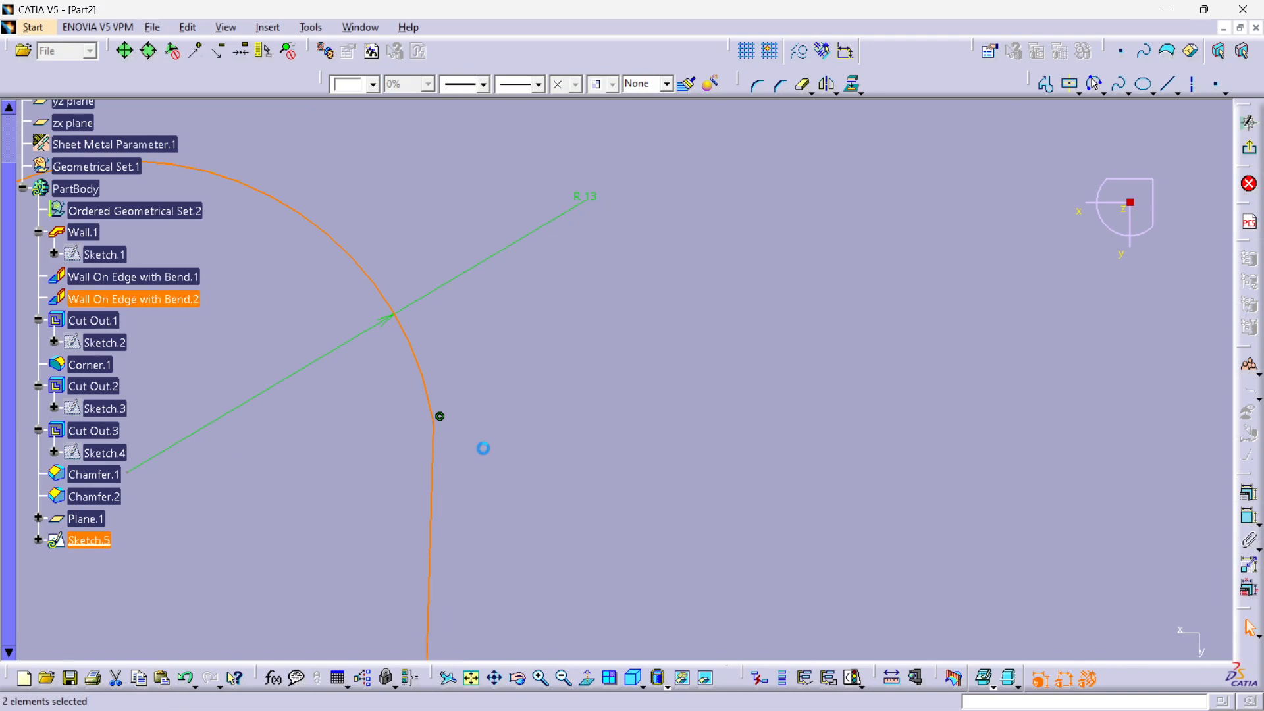
{"action": "left_click", "coordinate": [1249, 517]}
{"action": "right_click", "coordinate": [583, 392]}
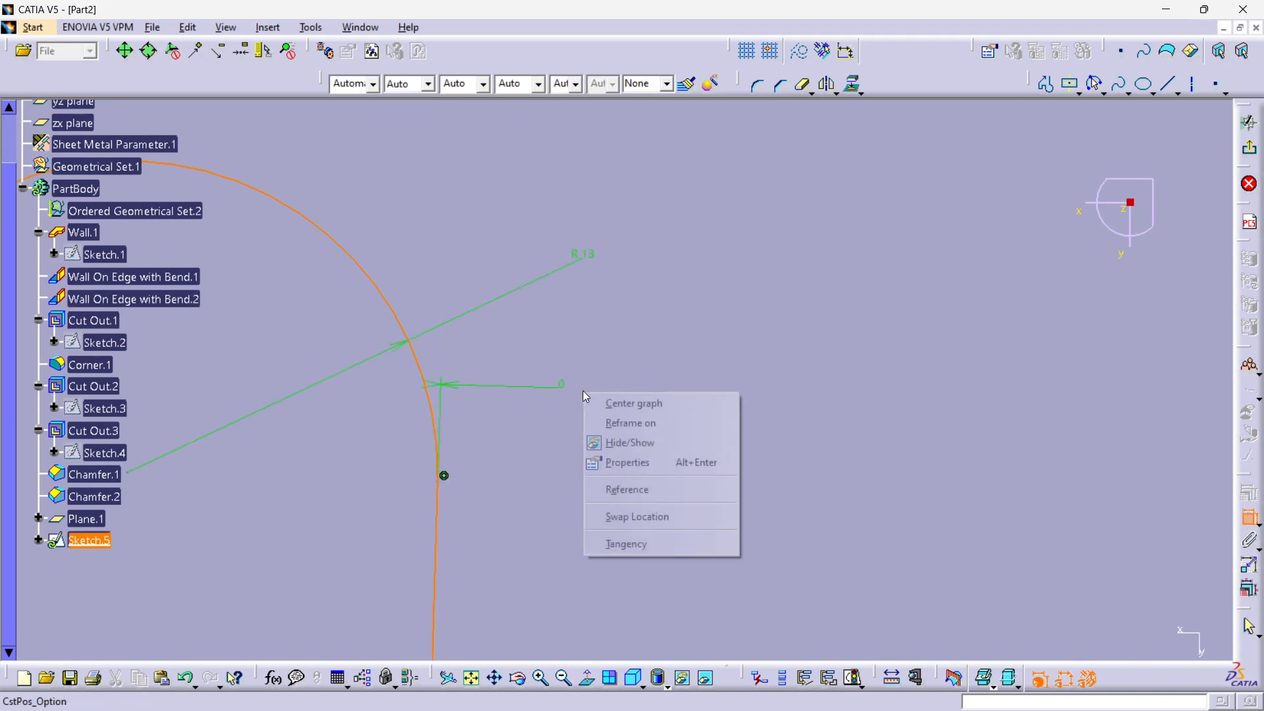
{"action": "left_click", "coordinate": [626, 544]}
Step: Dimension the distance from the 13 mm arc's centre to the bracket's outer edge along the bend and set it to 16 mm
{"action": "middle_click_drag", "start_coordinate": [515, 329], "coordinate": [510, 565]}
{"action": "middle_click_drag", "start_coordinate": [515, 410], "coordinate": [471, 484]}
{"action": "left_click", "coordinate": [471, 484]}
{"action": "middle_click_drag", "start_coordinate": [472, 484], "coordinate": [471, 319]}
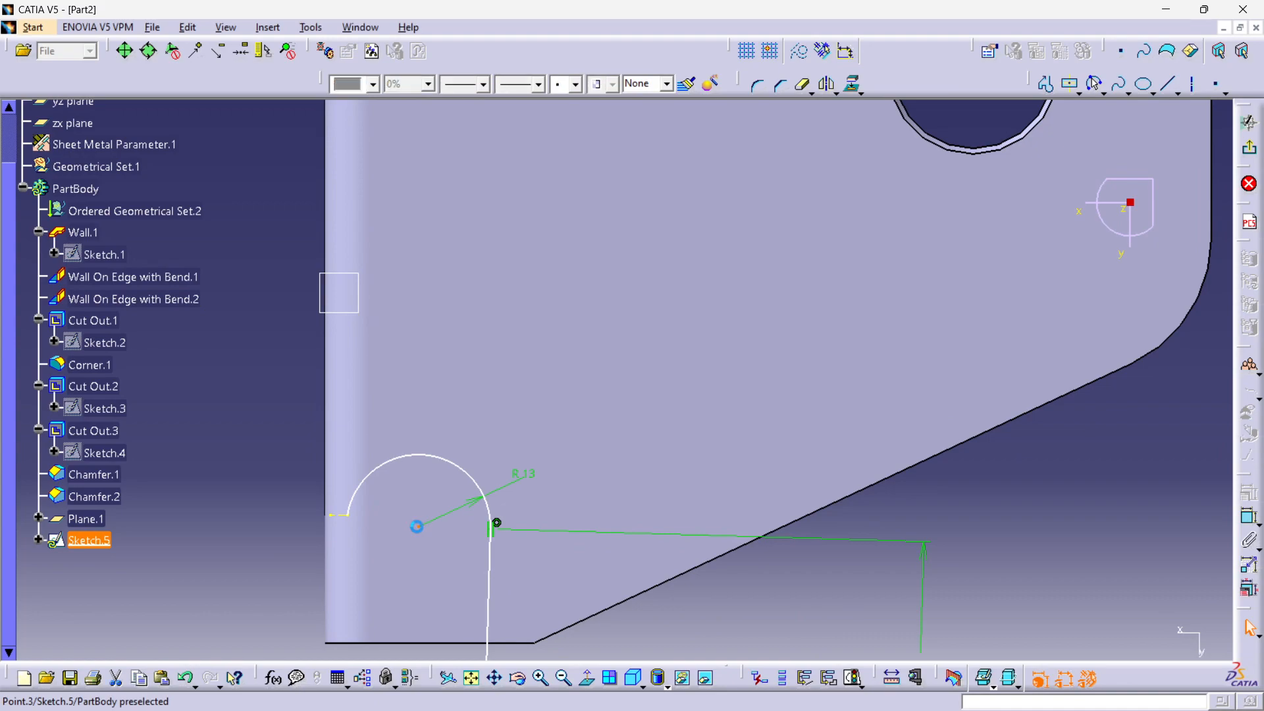
{"action": "left_click", "coordinate": [327, 464]}
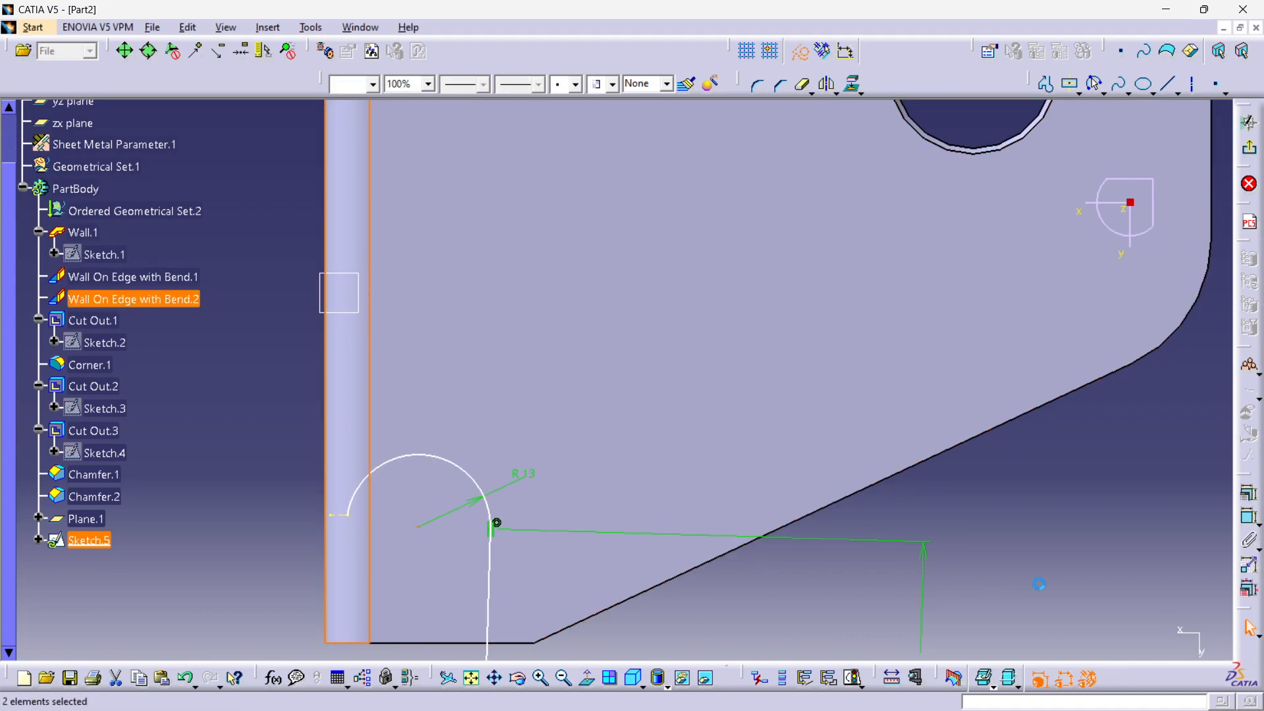
{"action": "left_click", "coordinate": [841, 553]}
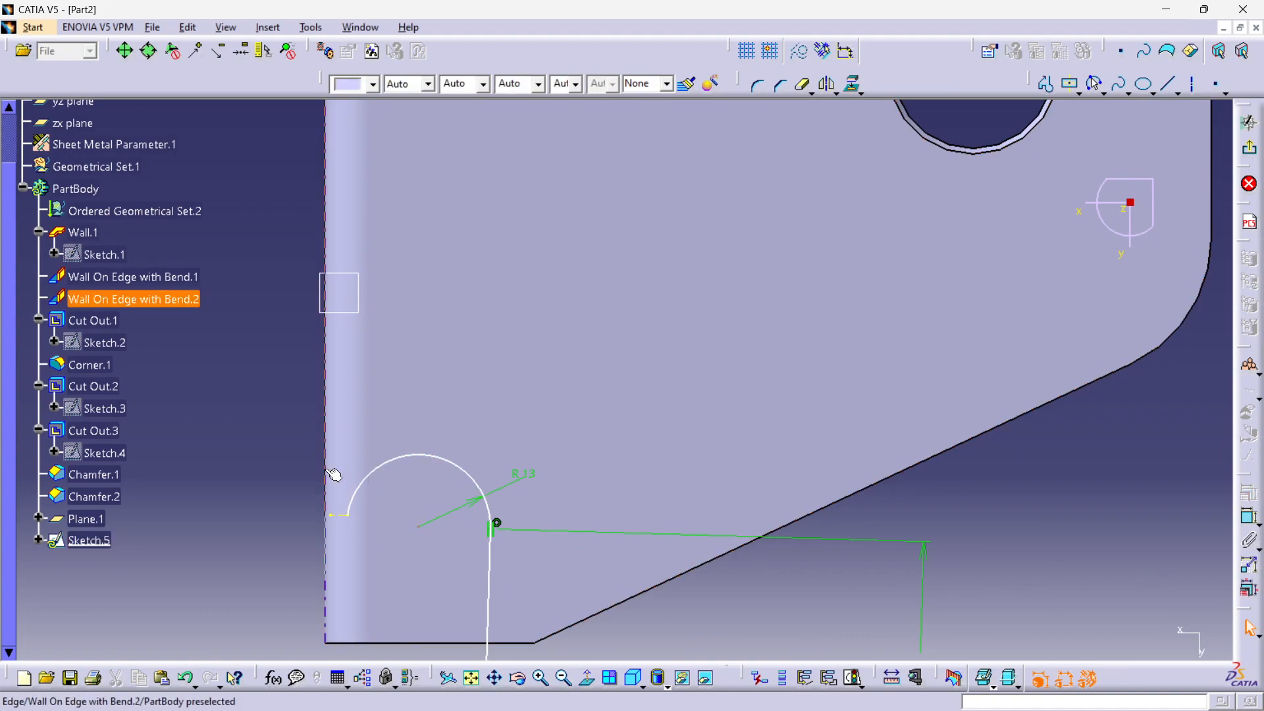
{"action": "left_click", "coordinate": [419, 526]}
{"action": "left_click", "coordinate": [1249, 517]}
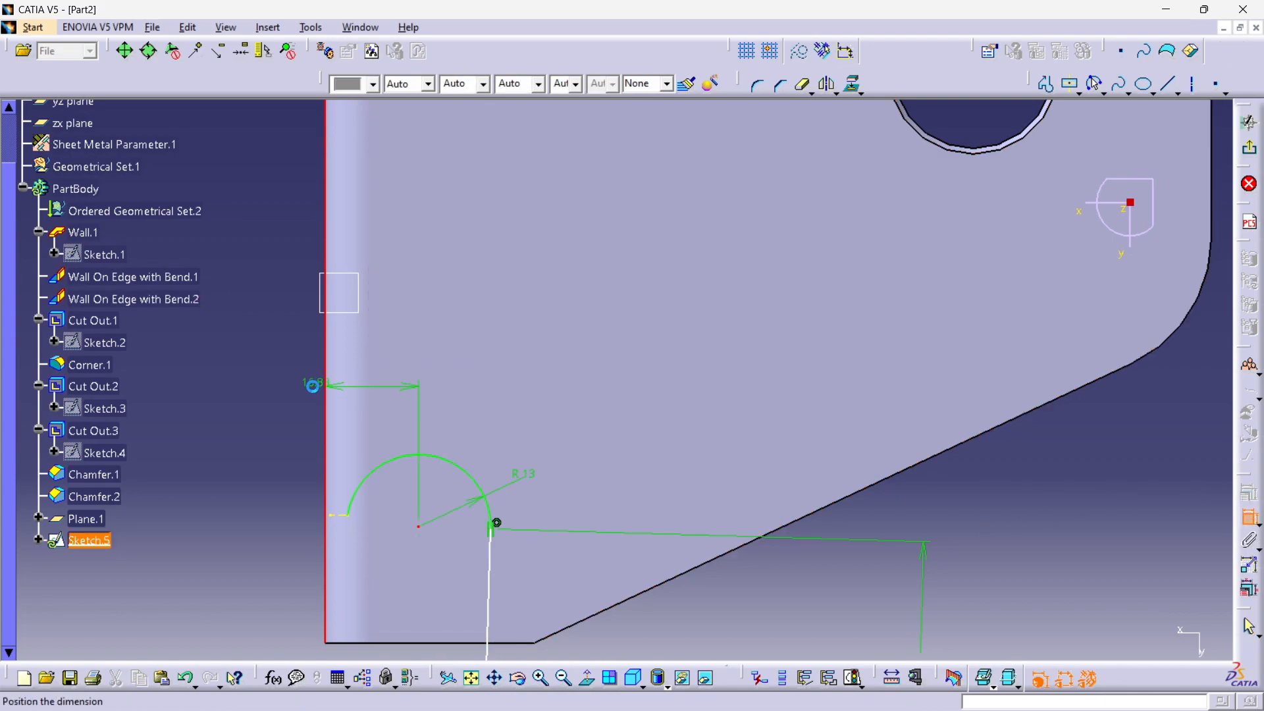
{"action": "left_click", "coordinate": [270, 410]}
{"action": "double_click", "coordinate": [269, 405]}
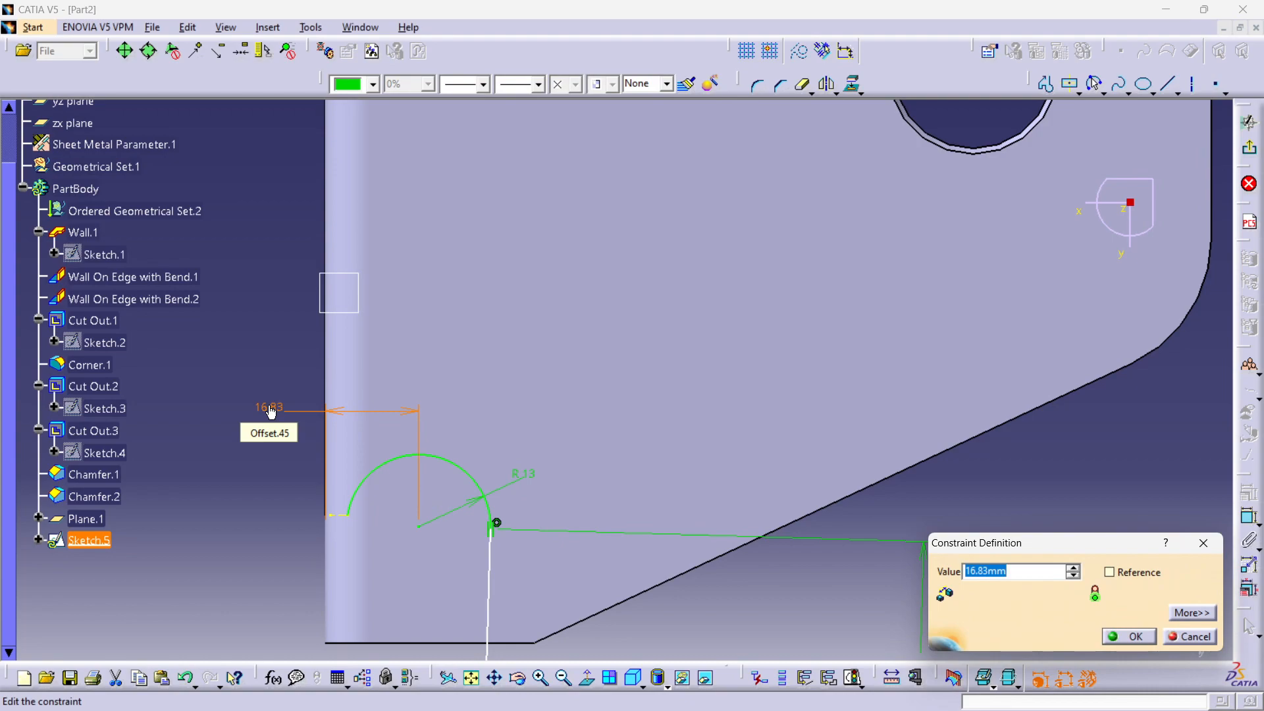
{"action": "type", "text": "16"}
{"action": "key", "text": "Return"}
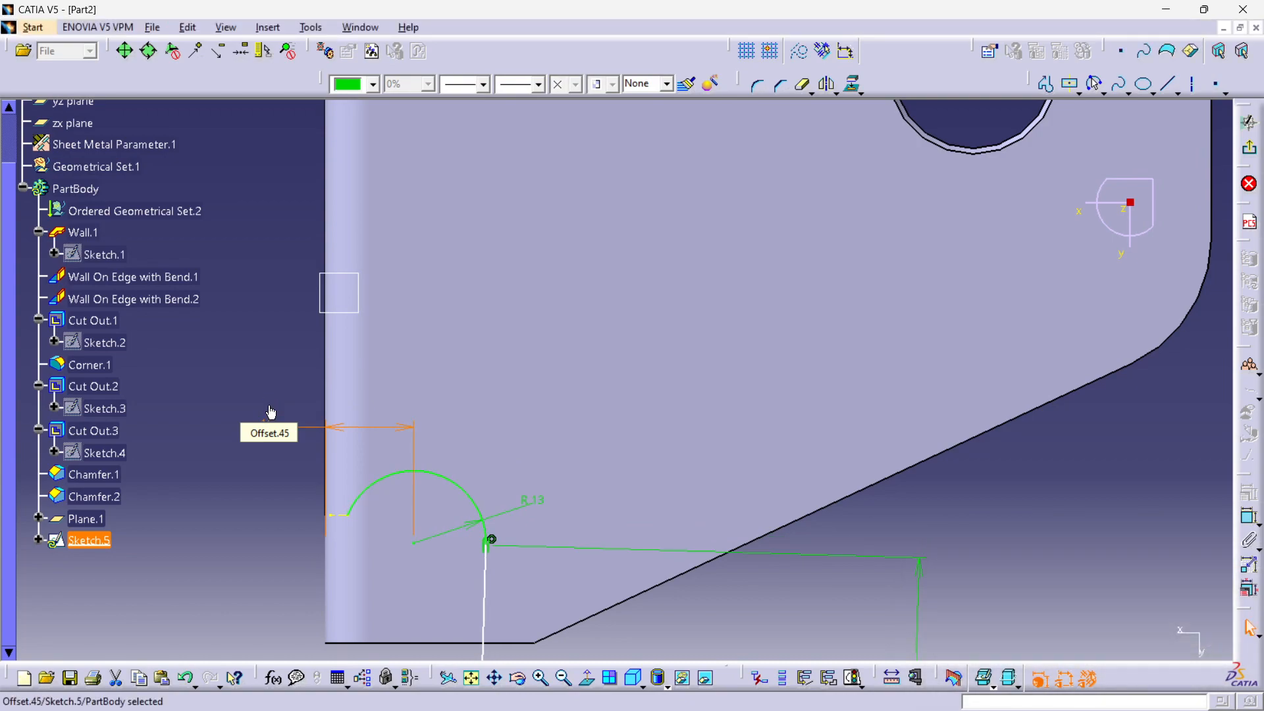
Step: Try an offset of 20 mm between the arc's centre and the bracket's outer edge, and undo it
{"action": "double_click", "coordinate": [263, 431]}
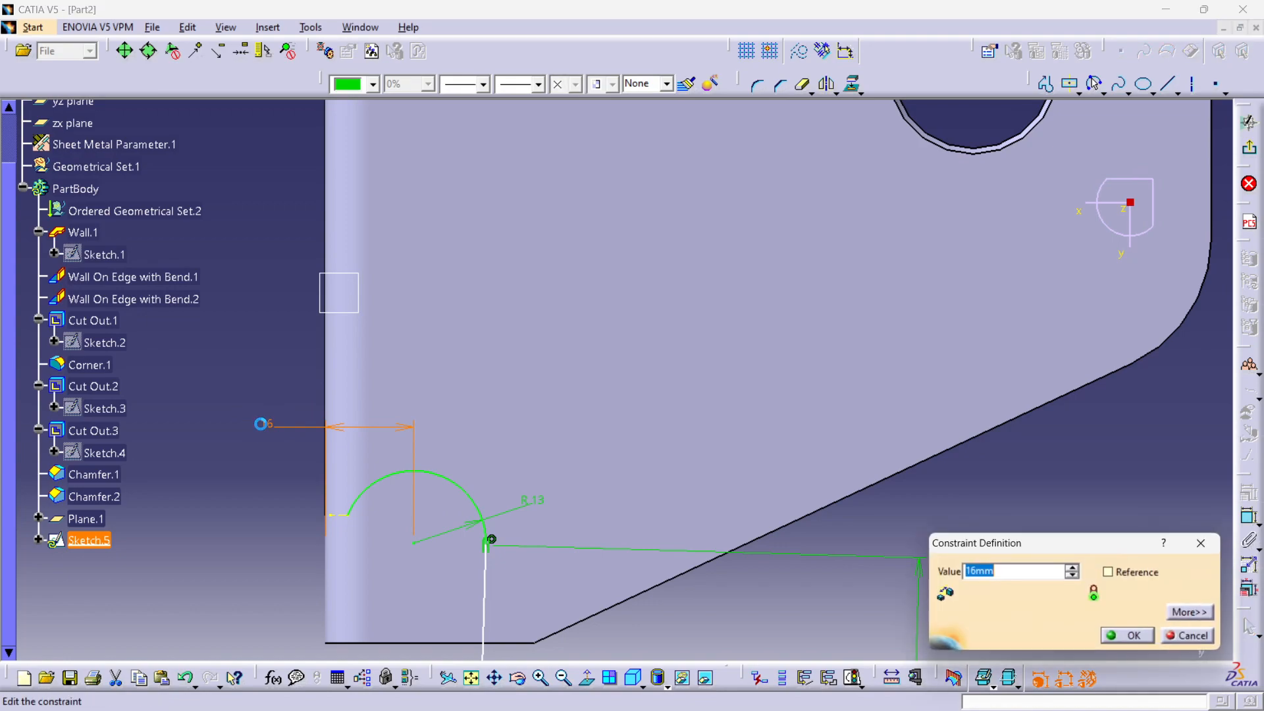
{"action": "type", "text": "20"}
{"action": "key", "text": "Return"}
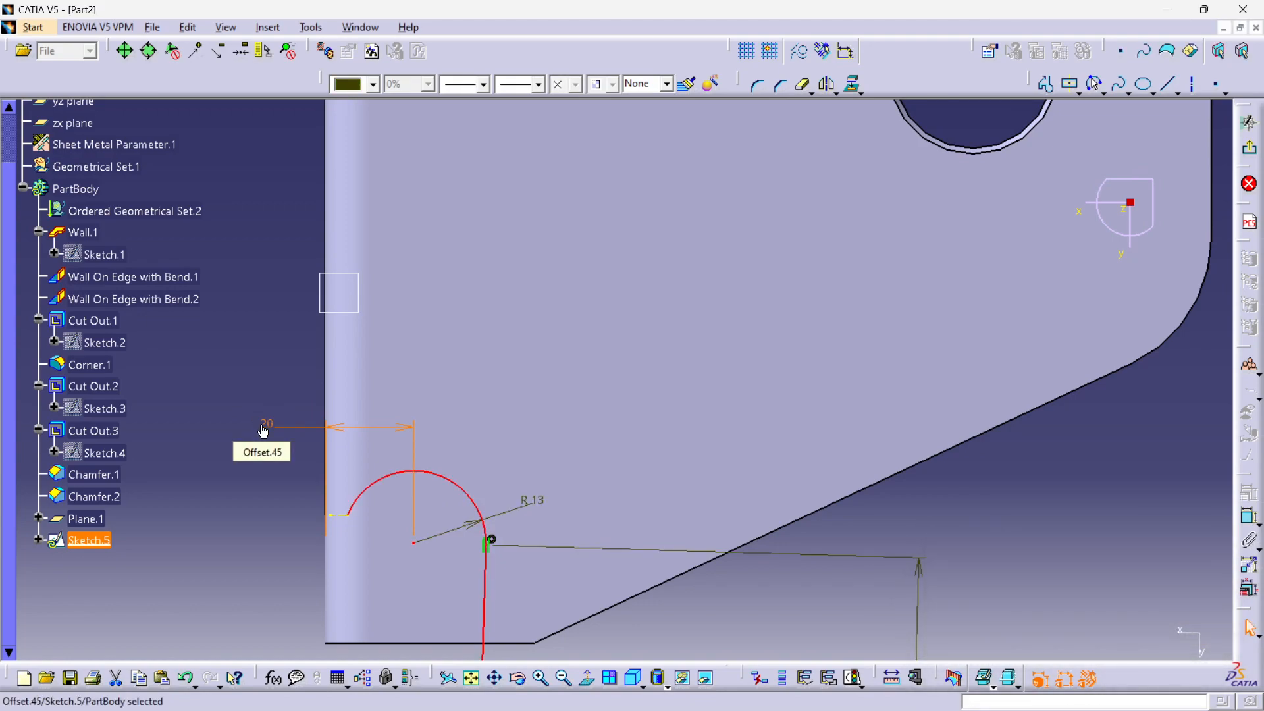
{"action": "key", "text": "ctrl+z"}
Step: Try a horizontal constraint on the profile's 40 mm line and undo it
{"action": "scroll", "coordinate": [638, 402], "scroll_direction": "down", "scroll_amount": 1}
{"action": "mouse_move", "coordinate": [636, 403]}
{"action": "middle_mouse_down"}
{"action": "mouse_move", "coordinate": [627, 426]}
{"action": "mouse_move", "coordinate": [555, 362]}
{"action": "mouse_move", "coordinate": [537, 306]}
{"action": "mouse_move", "coordinate": [454, 377]}
{"action": "mouse_move", "coordinate": [452, 397]}
{"action": "middle_mouse_up"}
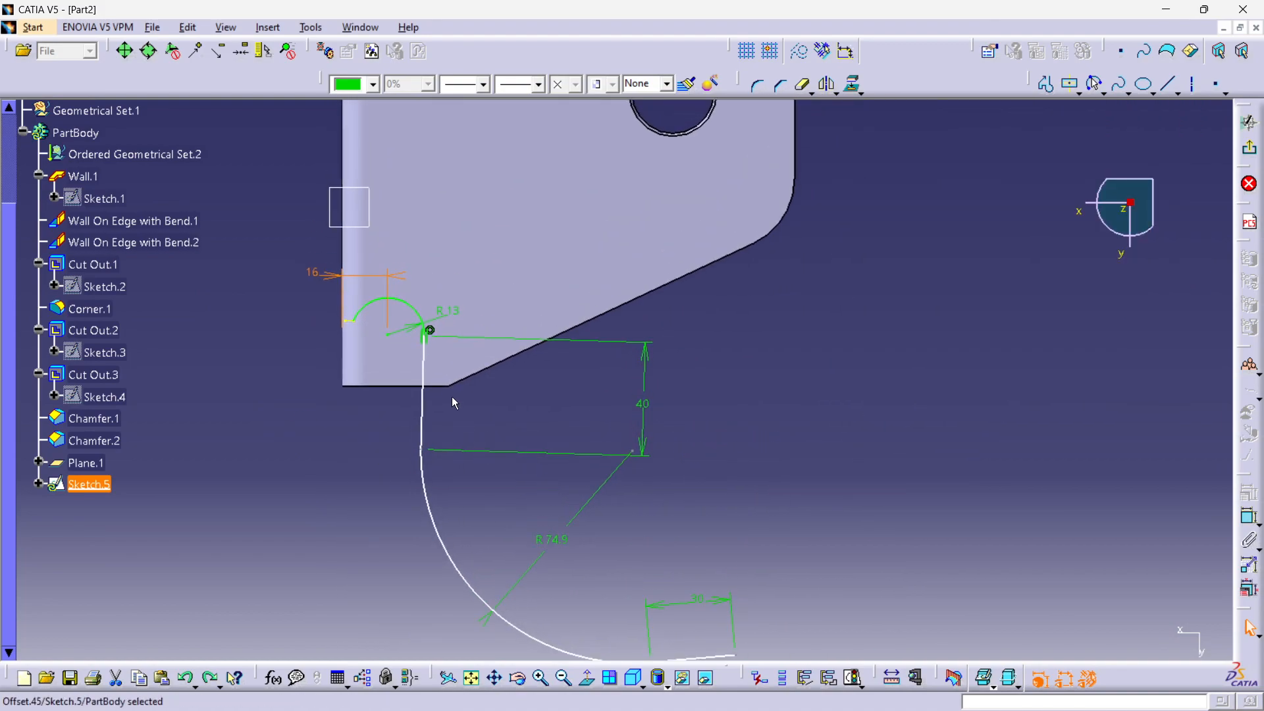
{"action": "left_click", "coordinate": [426, 409]}
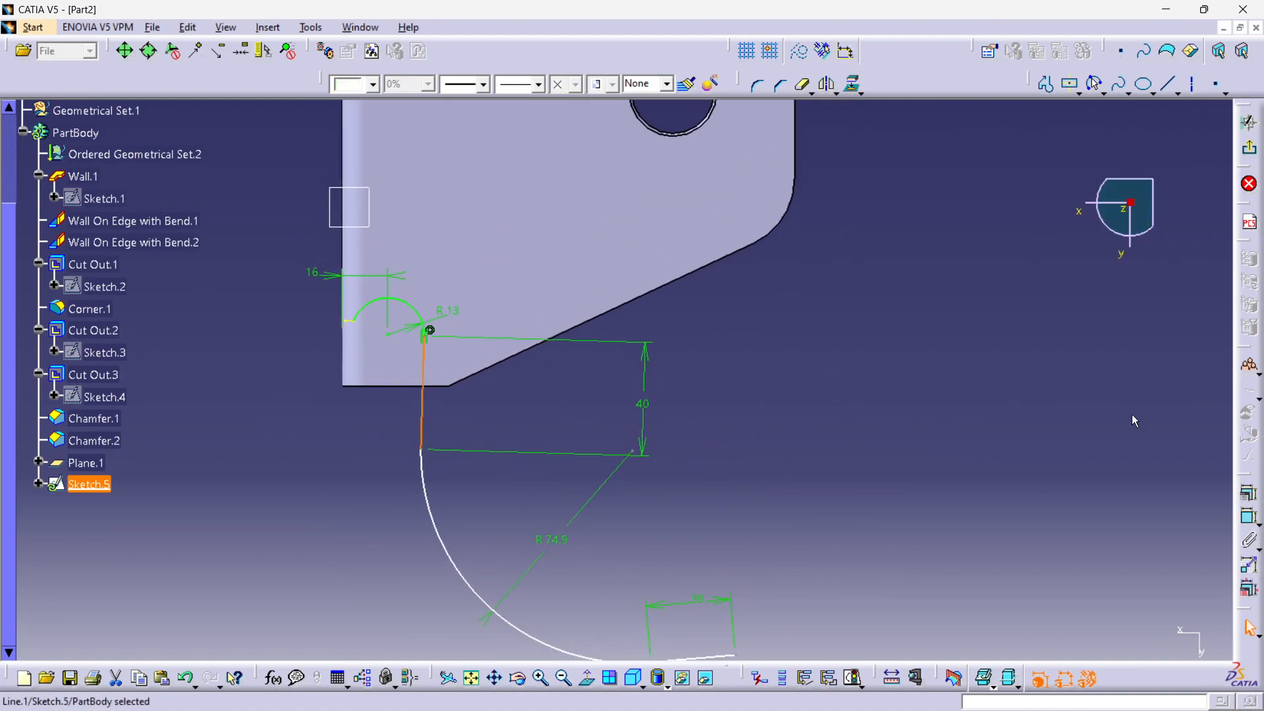
{"action": "left_click", "coordinate": [1250, 517]}
{"action": "right_click", "coordinate": [818, 402]}
{"action": "left_click", "coordinate": [881, 495]}
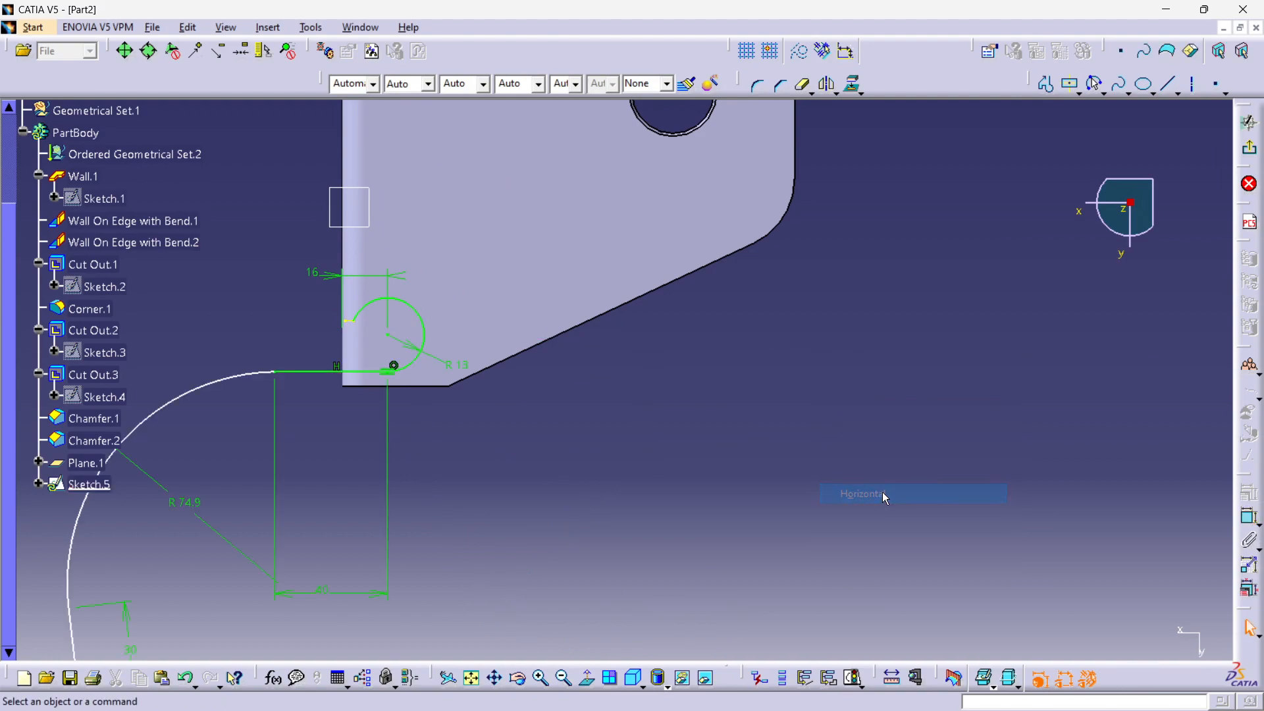
{"action": "key", "text": "ctrl+z"}
Step: Constrain the profile's 40 mm line to be vertical
{"action": "left_click", "coordinate": [1247, 515]}
{"action": "right_click", "coordinate": [813, 397]}
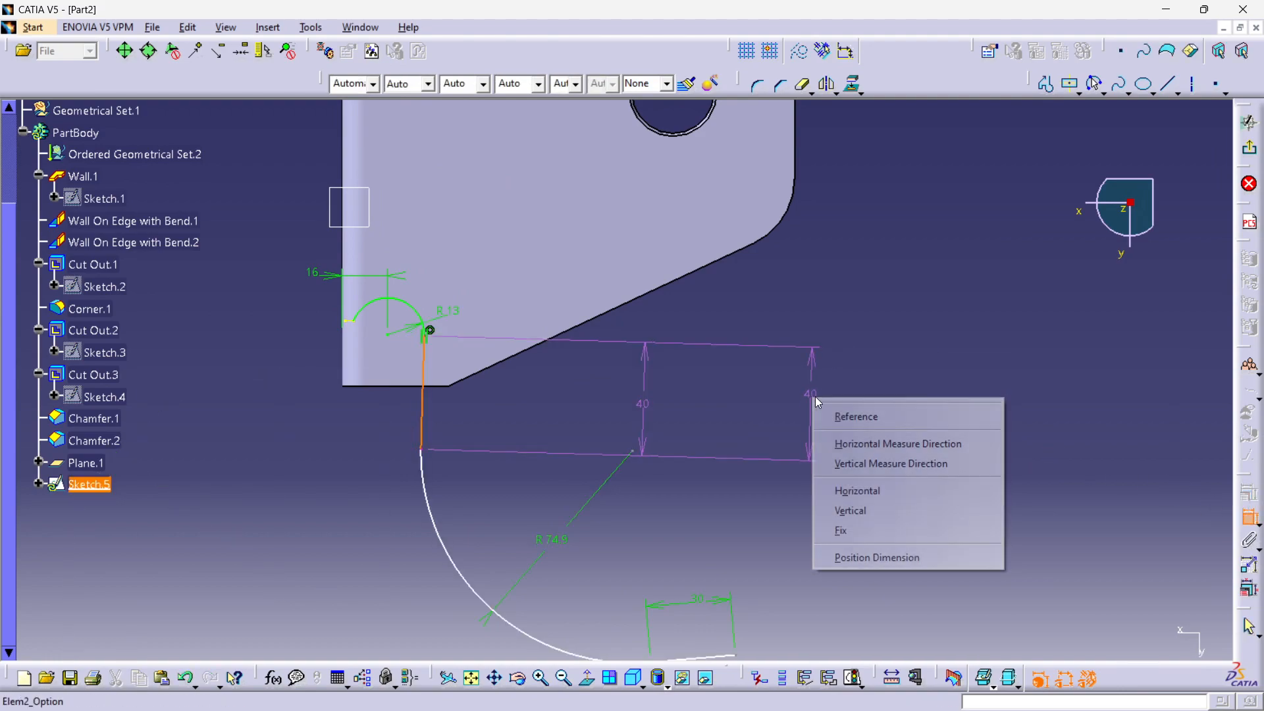
{"action": "left_click", "coordinate": [875, 510]}
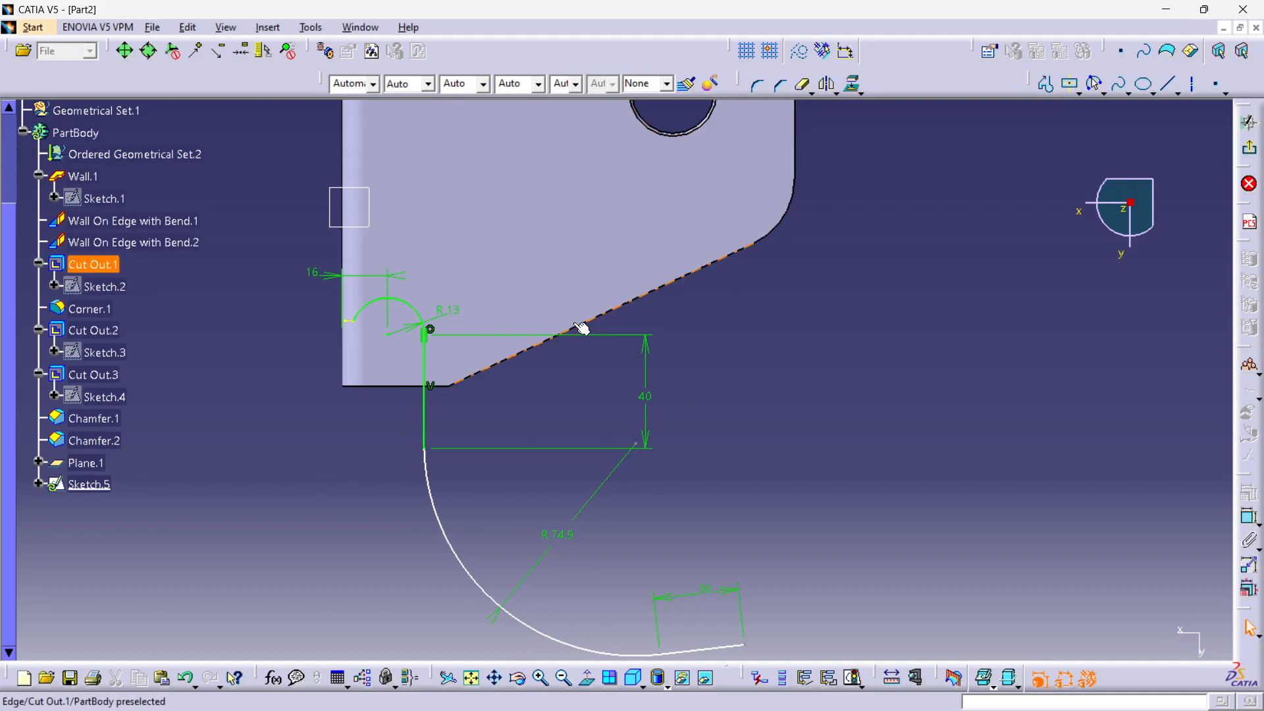
Step: Exit the profile sketch and switch to the Wireframe and Surface Design workbench
{"action": "middle_click_drag", "start_coordinate": [542, 383], "coordinate": [543, 228]}
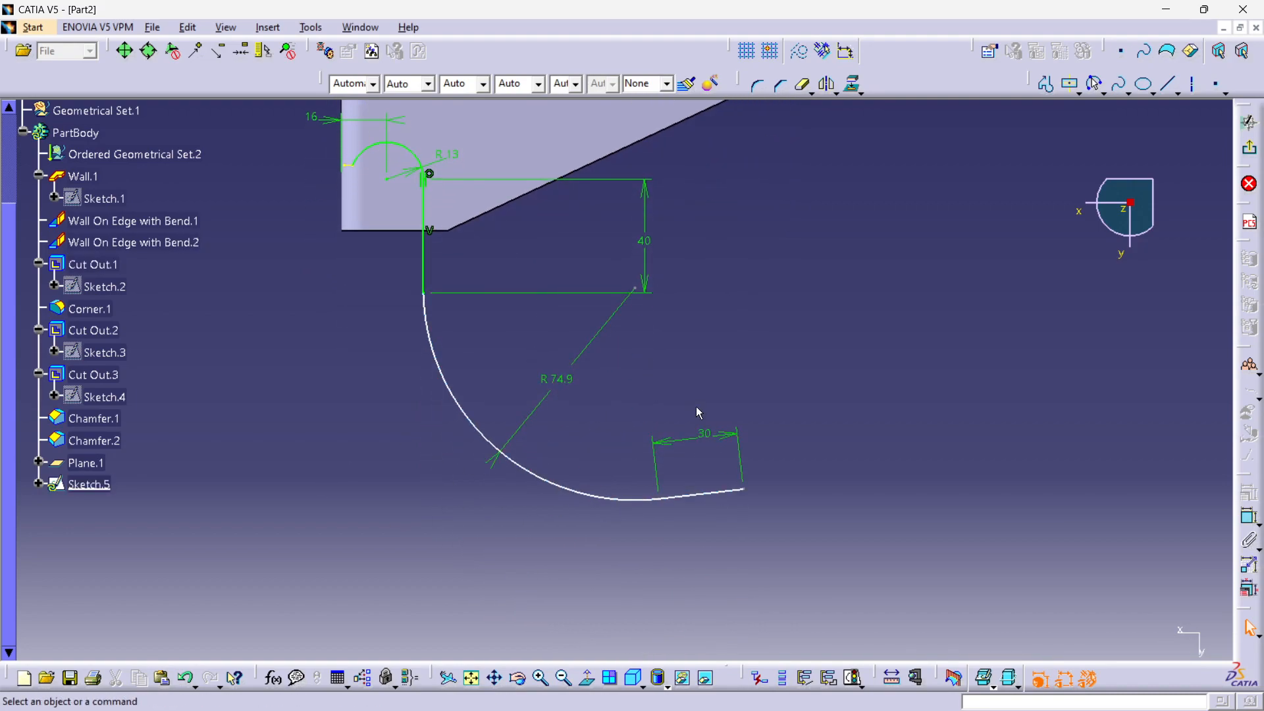
{"action": "middle_click_drag", "start_coordinate": [700, 404], "coordinate": [523, 464]}
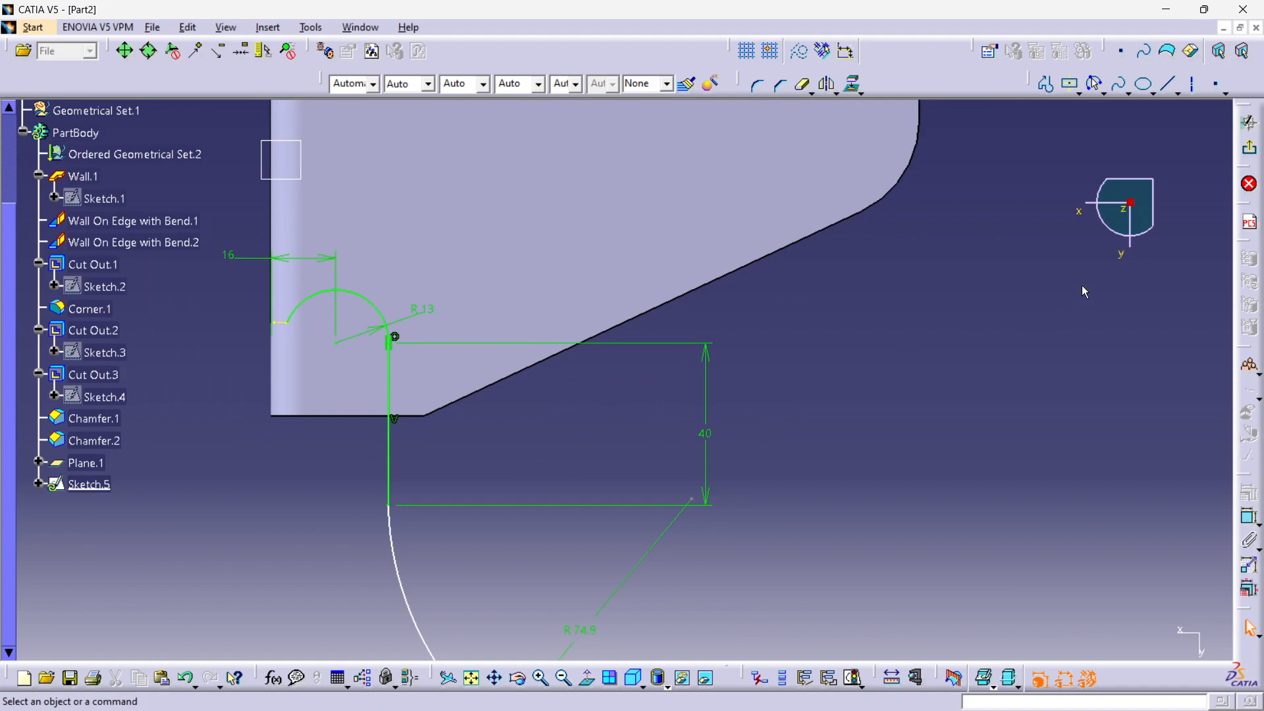
{"action": "mouse_move", "coordinate": [790, 299]}
{"action": "middle_mouse_down"}
{"action": "mouse_move", "coordinate": [786, 502]}
{"action": "mouse_move", "coordinate": [791, 393]}
{"action": "middle_mouse_up"}
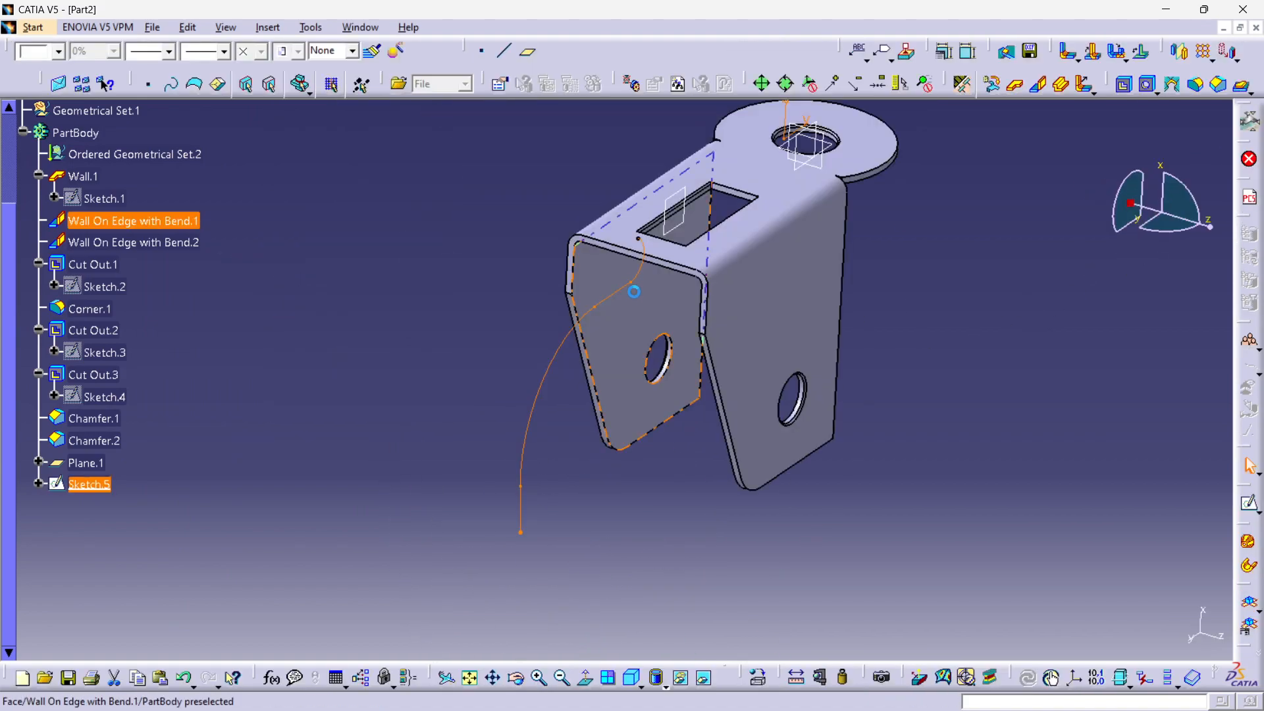
{"action": "left_click", "coordinate": [416, 381]}
{"action": "mouse_move", "coordinate": [406, 354]}
{"action": "middle_mouse_down"}
{"action": "mouse_move", "coordinate": [610, 376]}
{"action": "mouse_move", "coordinate": [423, 282]}
{"action": "mouse_move", "coordinate": [390, 343]}
{"action": "middle_mouse_up"}
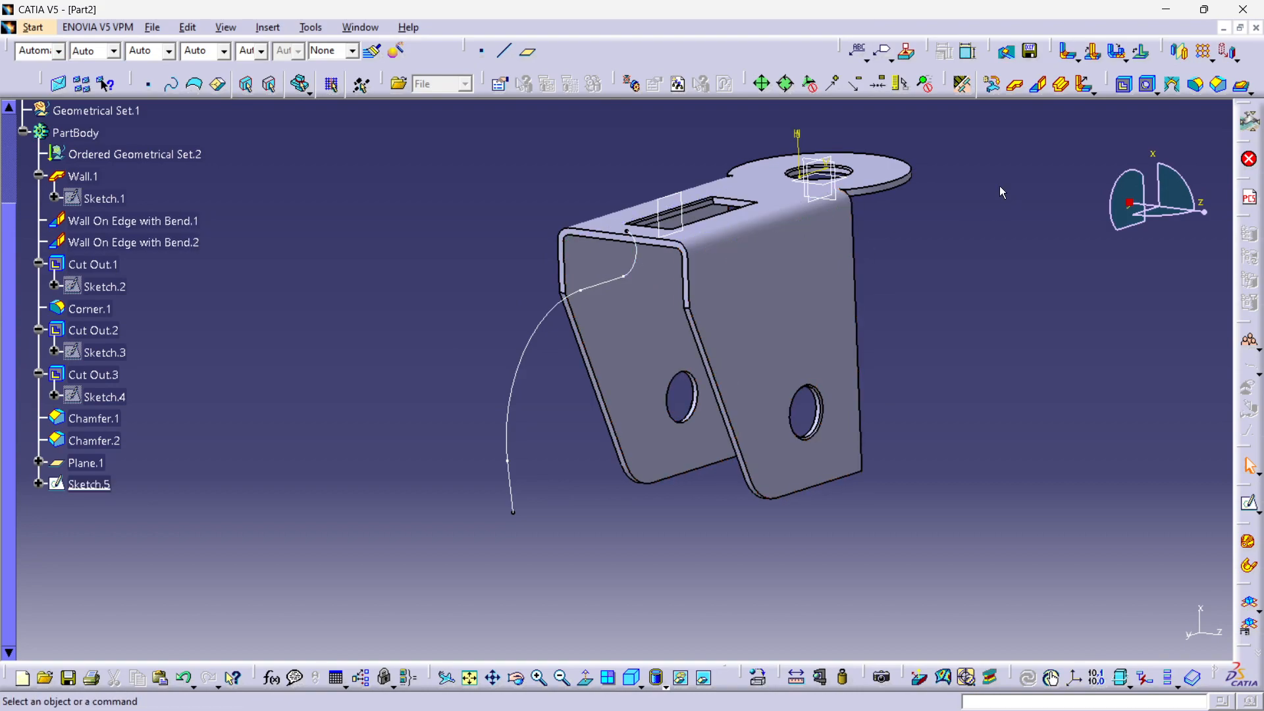
{"action": "middle_click_drag", "start_coordinate": [425, 254], "coordinate": [411, 275]}
{"action": "left_click", "coordinate": [51, 30]}
{"action": "mouse_move", "coordinate": [107, 68]}
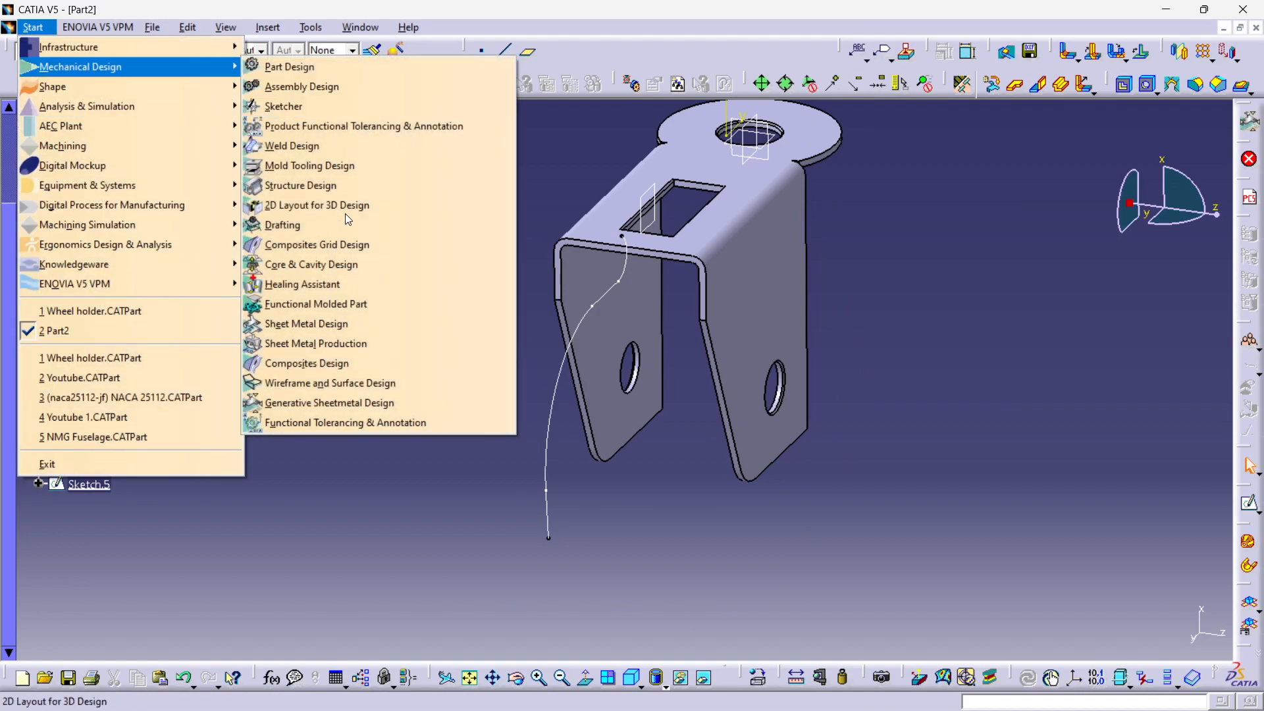
{"action": "left_click", "coordinate": [406, 384]}
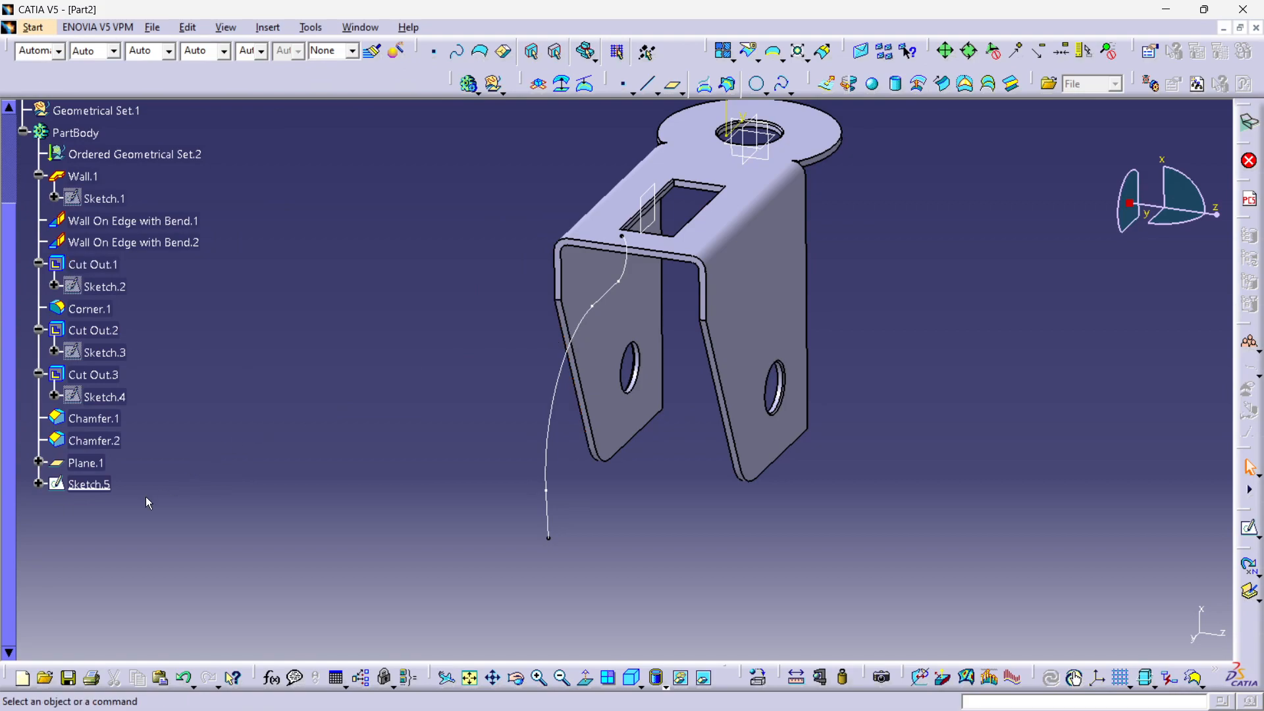
Step: Extrude Sketch.5 as a surface, with Limit 1 at 20 mm and Limit 2 at 50 mm
{"action": "left_click", "coordinate": [101, 484]}
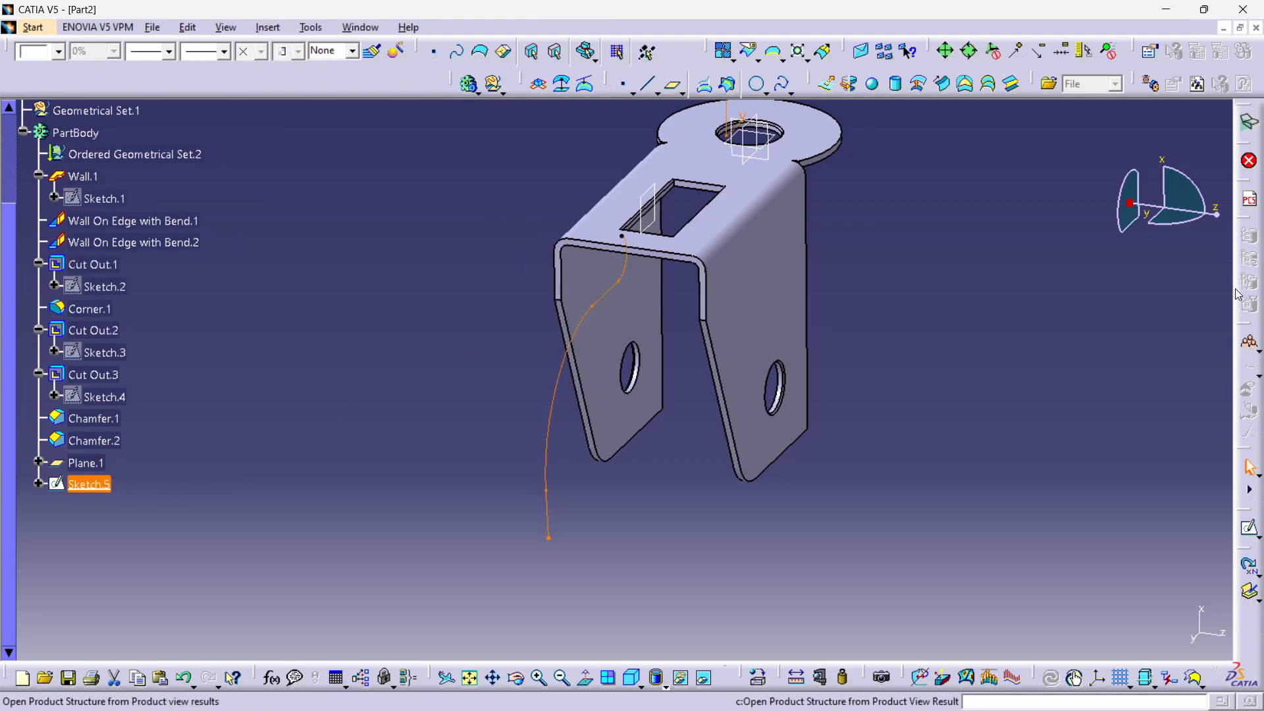
{"action": "left_click", "coordinate": [837, 91]}
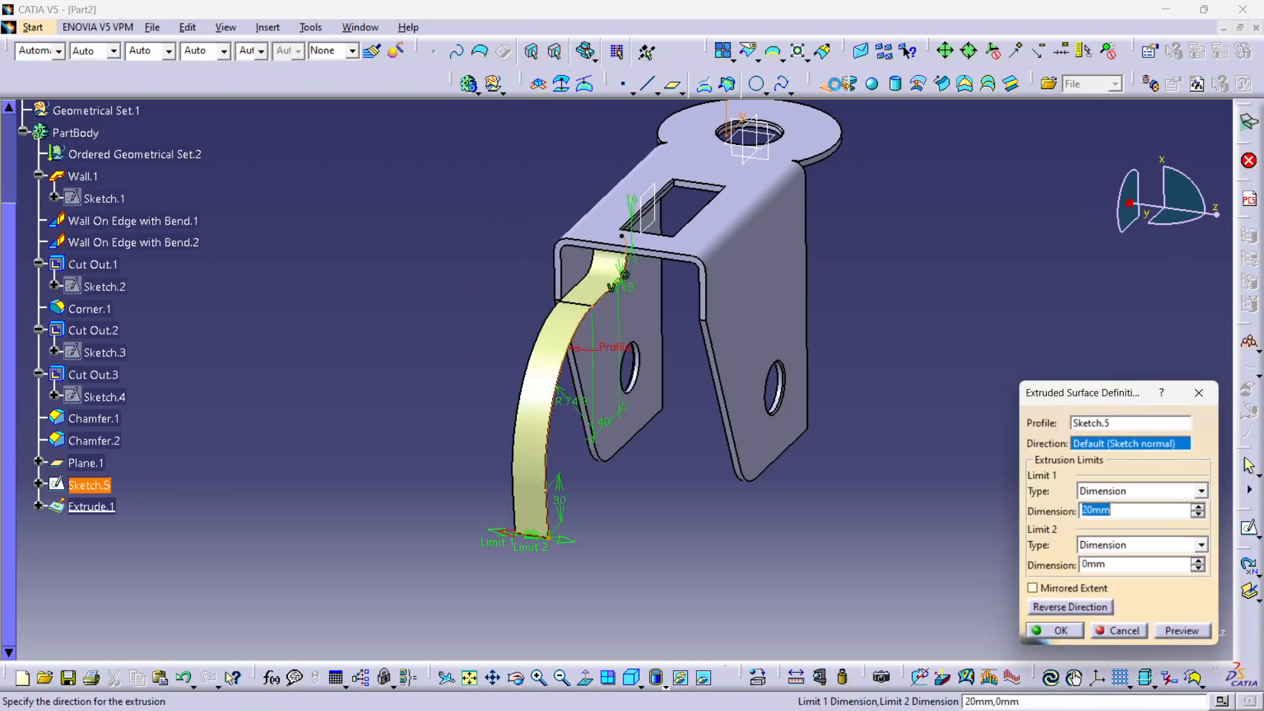
{"action": "mouse_move", "coordinate": [698, 388]}
{"action": "middle_mouse_down"}
{"action": "mouse_move", "coordinate": [685, 392]}
{"action": "mouse_move", "coordinate": [716, 344]}
{"action": "mouse_move", "coordinate": [661, 349]}
{"action": "mouse_move", "coordinate": [677, 208]}
{"action": "mouse_move", "coordinate": [645, 329]}
{"action": "mouse_move", "coordinate": [606, 363]}
{"action": "mouse_move", "coordinate": [659, 342]}
{"action": "mouse_move", "coordinate": [654, 274]}
{"action": "middle_mouse_up"}
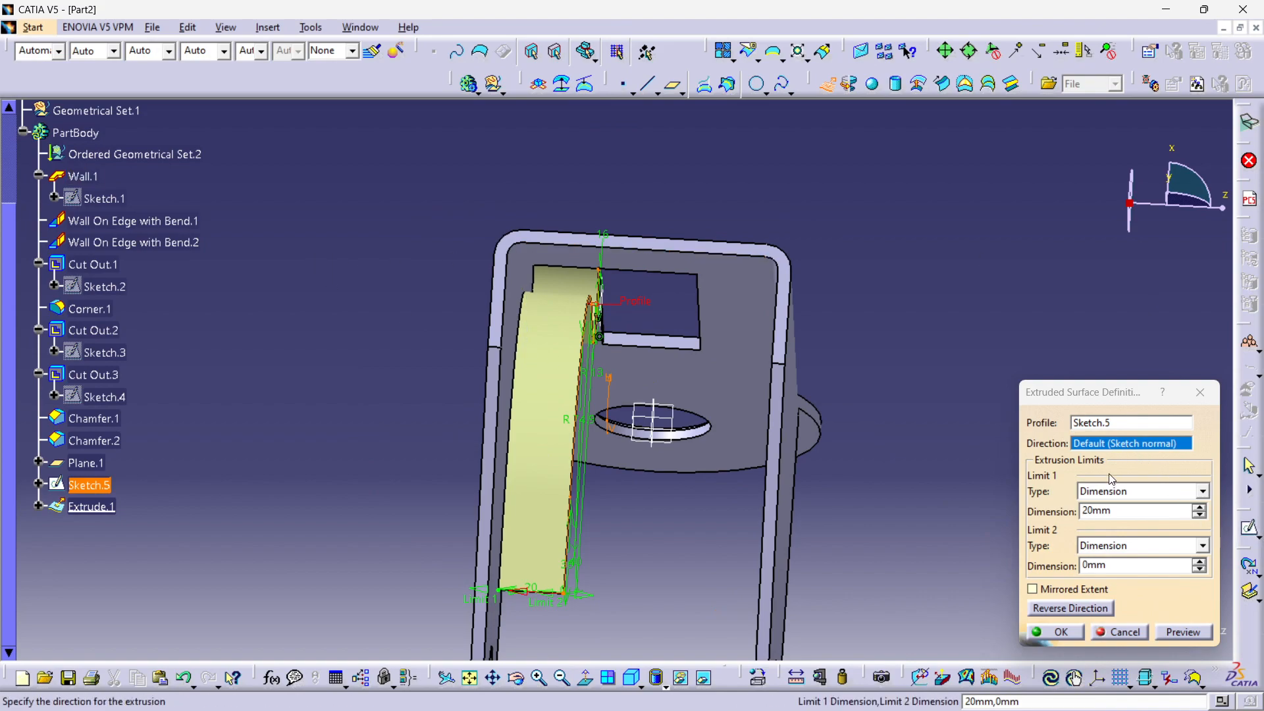
{"action": "left_click_drag", "start_coordinate": [1125, 570], "coordinate": [1069, 565]}
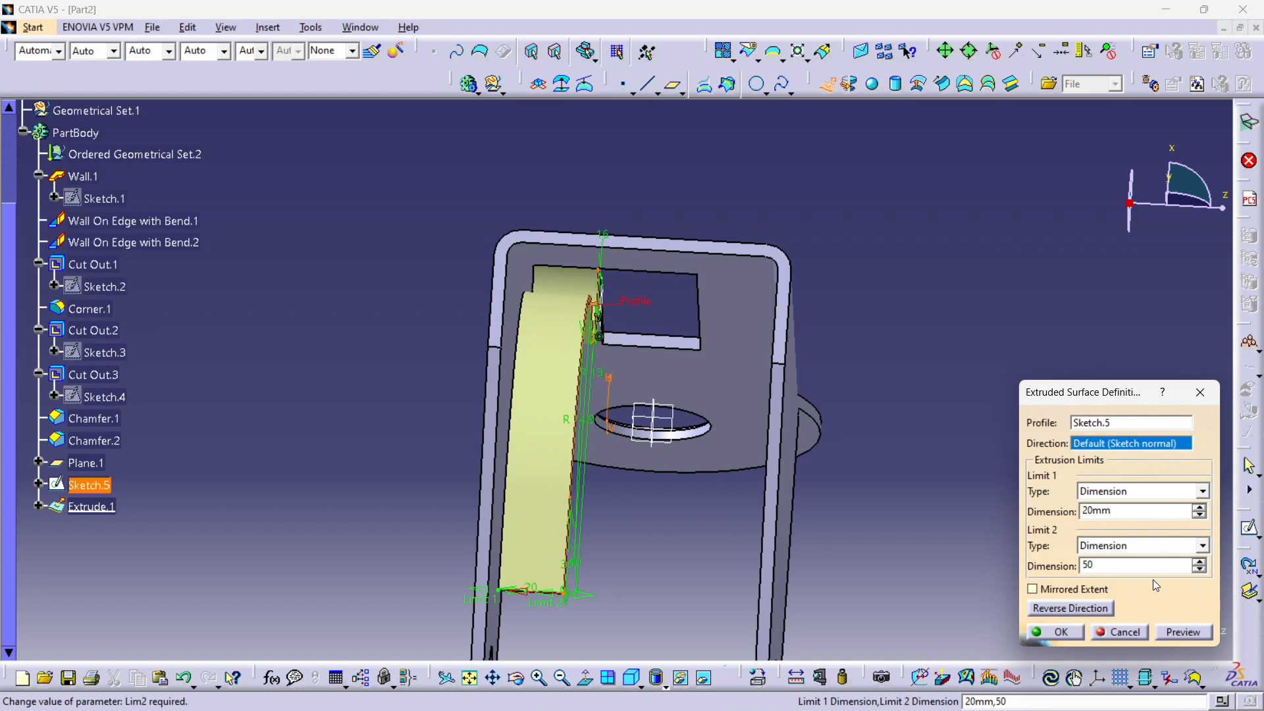
{"action": "left_click", "coordinate": [1182, 631]}
{"action": "middle_click_drag", "start_coordinate": [808, 498], "coordinate": [604, 614]}
{"action": "middle_click_drag", "start_coordinate": [608, 572], "coordinate": [623, 636]}
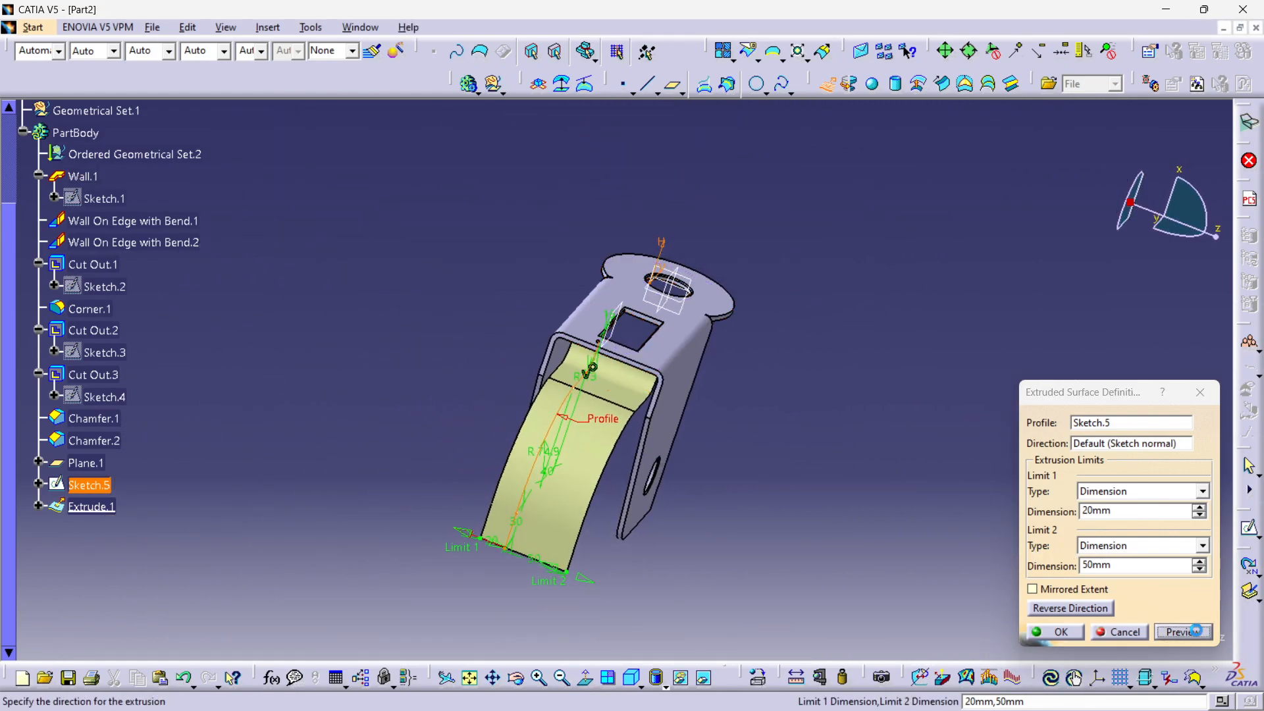
{"action": "left_click", "coordinate": [1066, 632]}
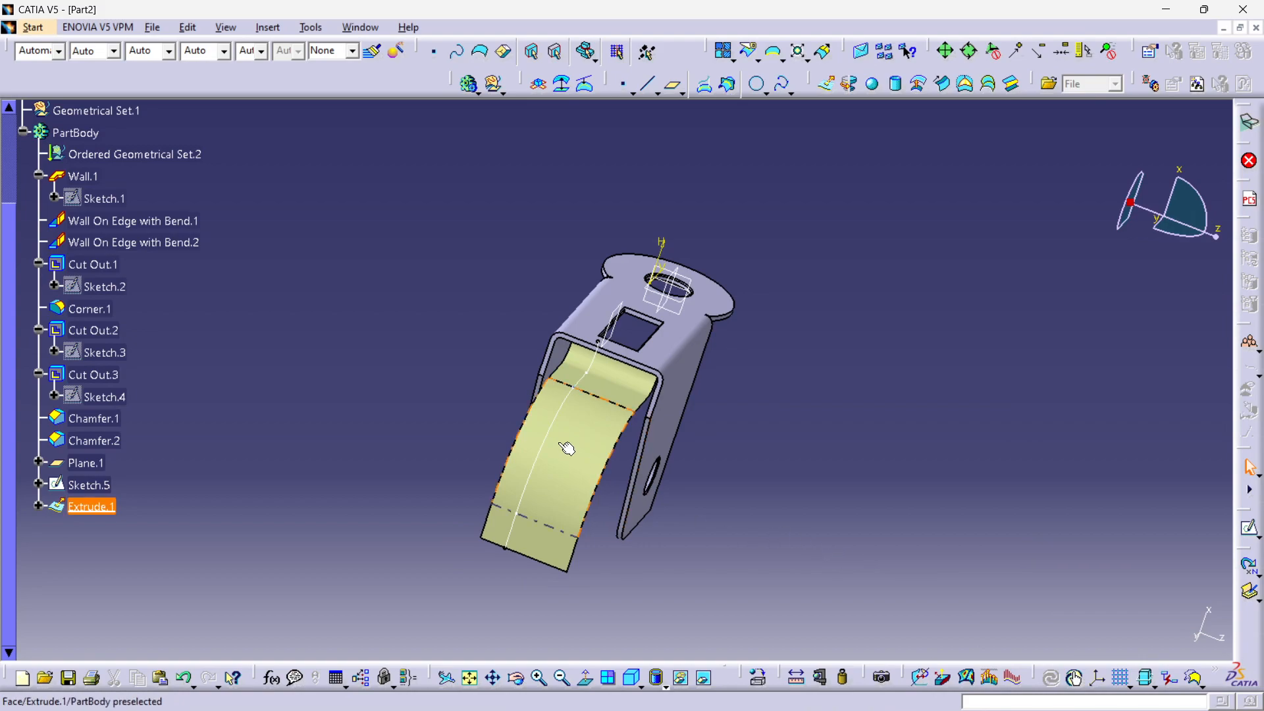
Step: Hide the profile sketch Sketch.5
{"action": "left_click", "coordinate": [557, 419]}
{"action": "right_click", "coordinate": [555, 417]}
{"action": "left_click", "coordinate": [102, 476]}
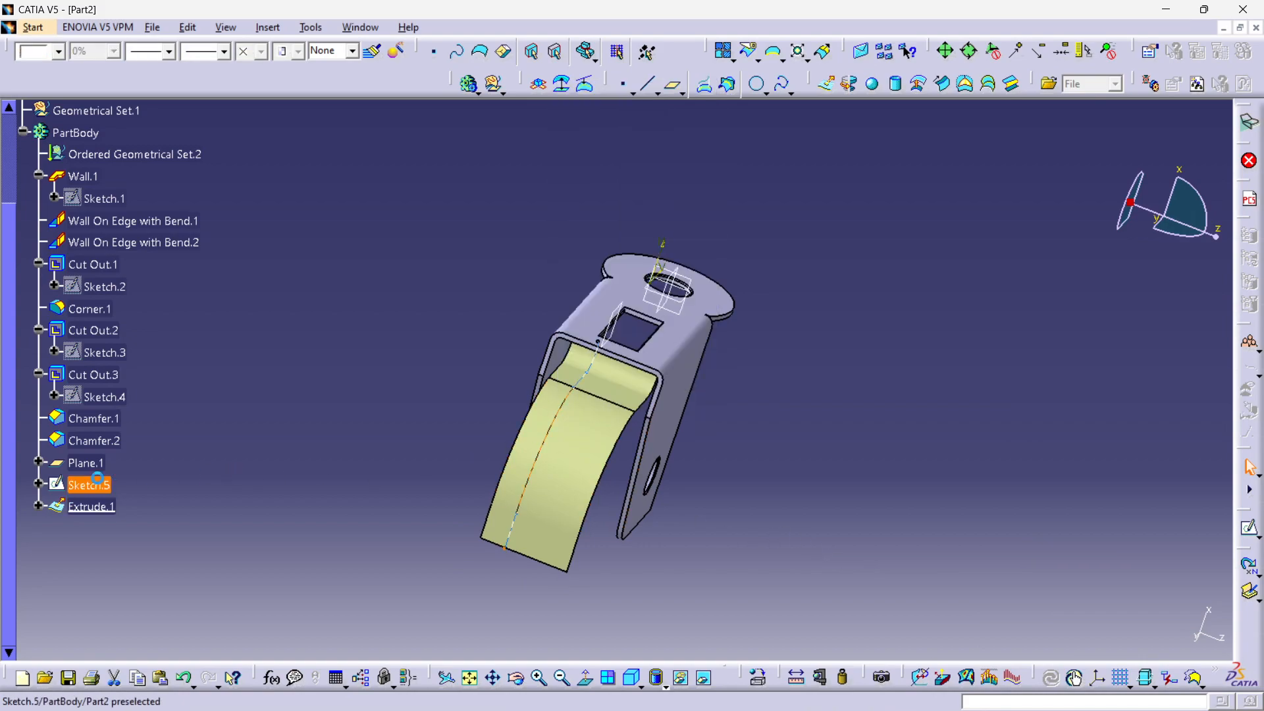
{"action": "right_click", "coordinate": [84, 487]}
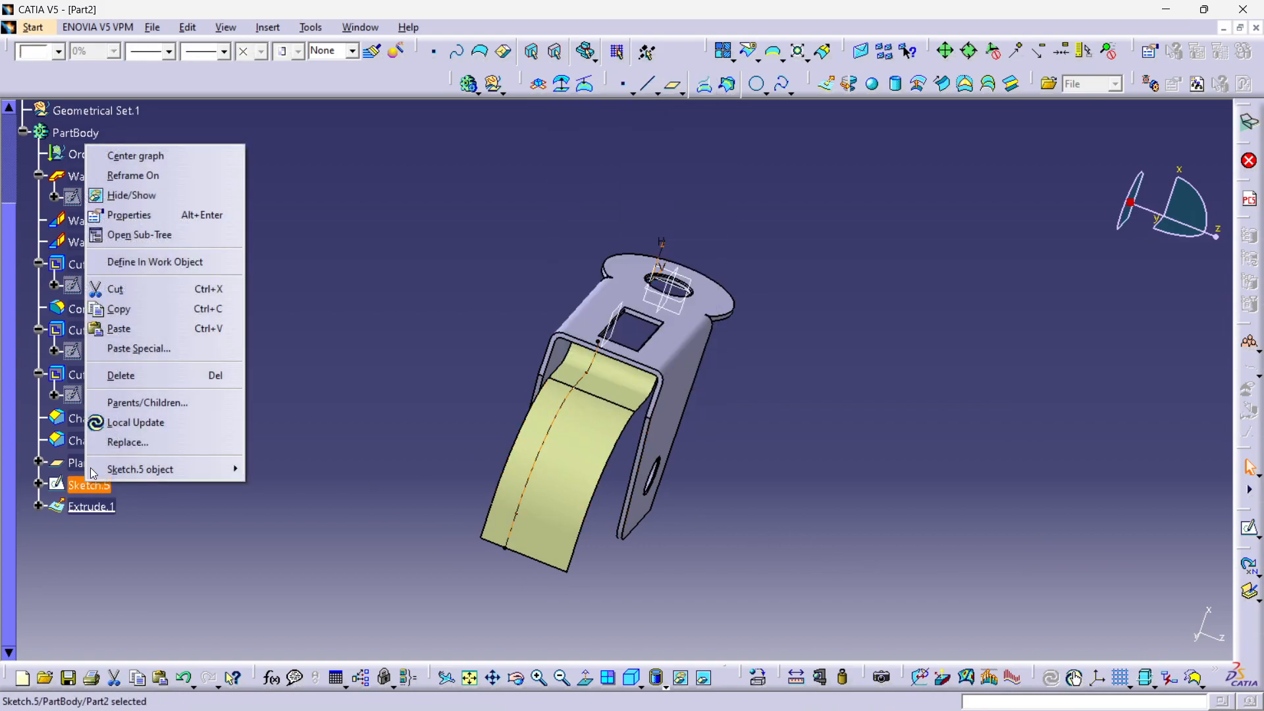
{"action": "left_click", "coordinate": [165, 196]}
Step: Switch the part to the Part Design workbench
{"action": "middle_click_drag", "start_coordinate": [886, 528], "coordinate": [725, 276]}
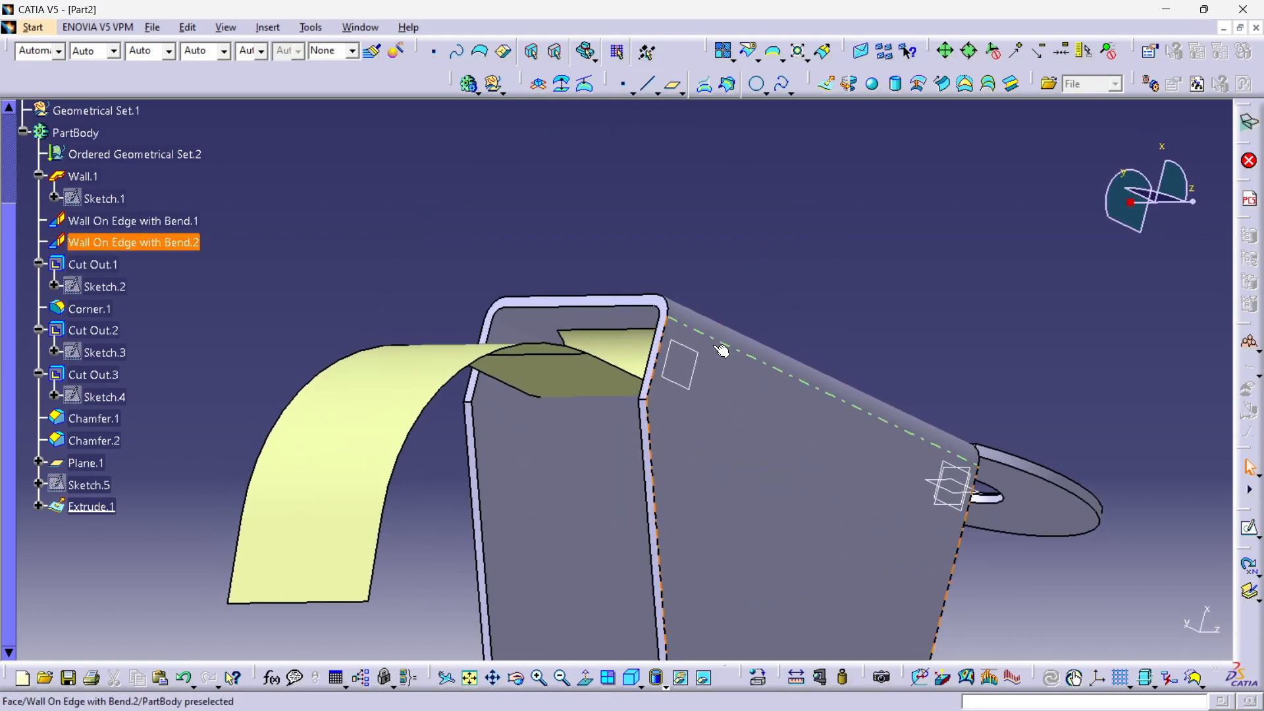
{"action": "middle_click_drag", "start_coordinate": [454, 279], "coordinate": [524, 301]}
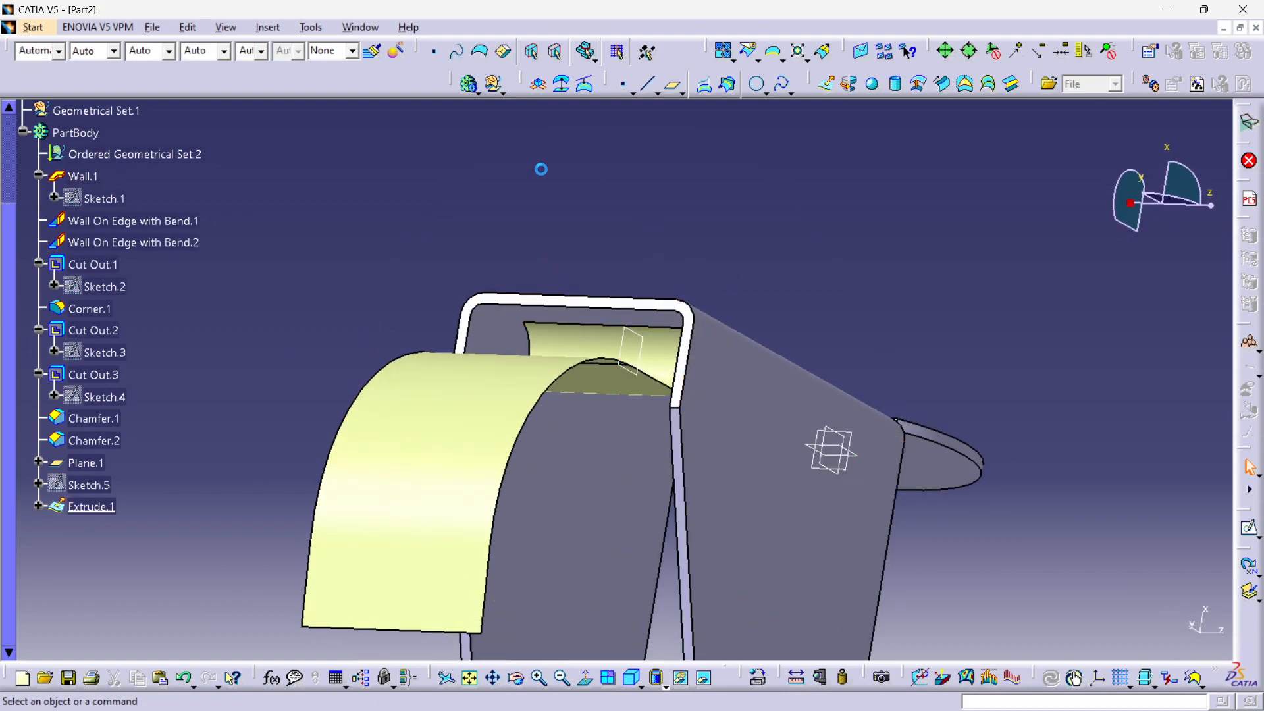
{"action": "left_click", "coordinate": [33, 27]}
{"action": "mouse_move", "coordinate": [132, 79]}
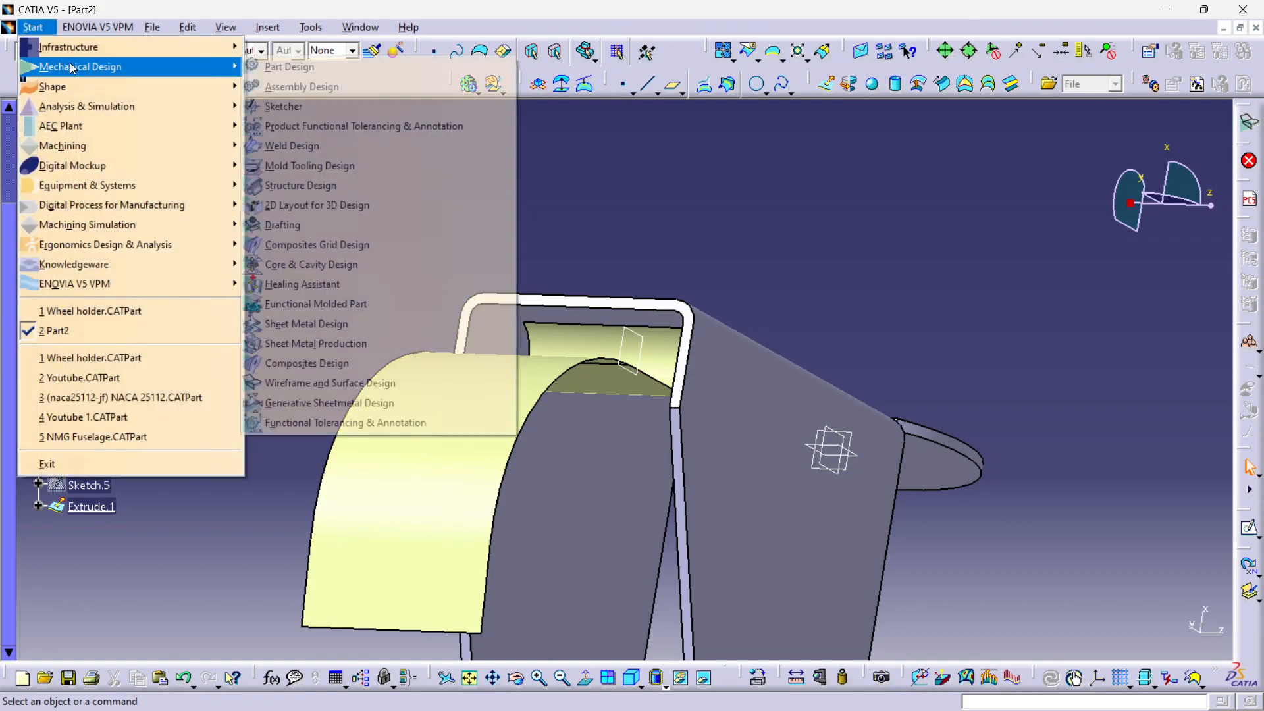
{"action": "left_click", "coordinate": [283, 79]}
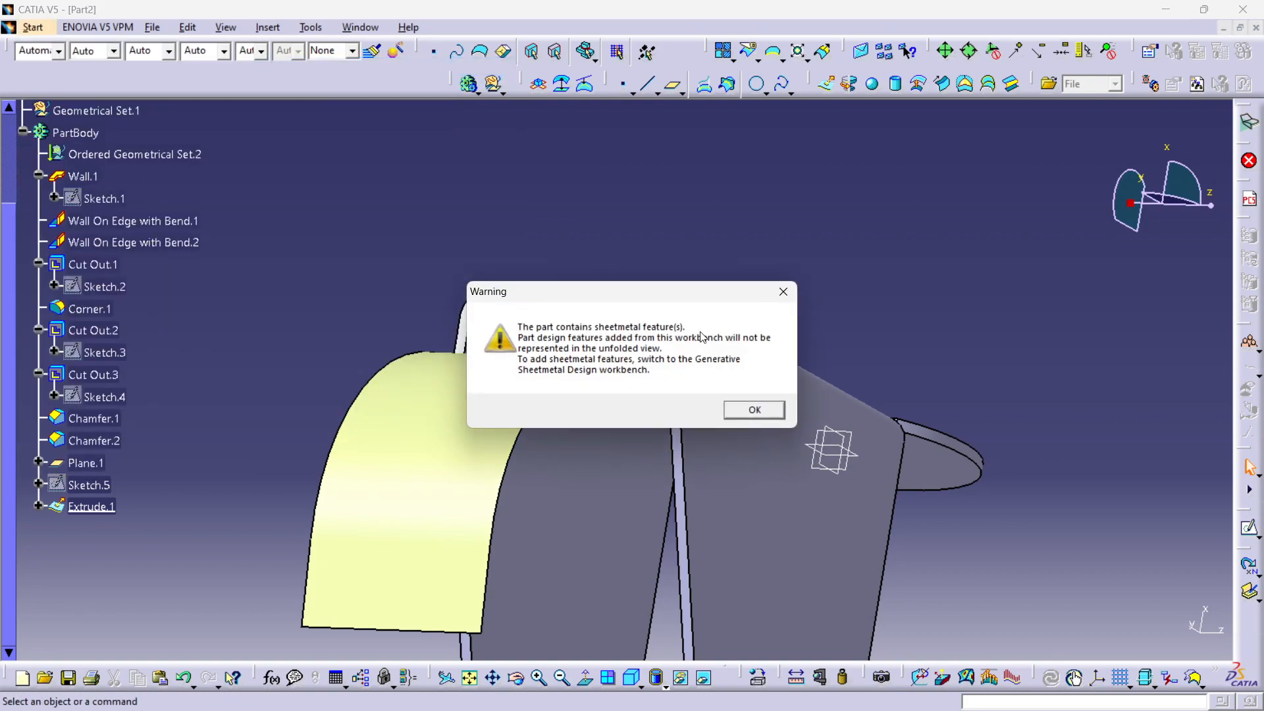
{"action": "left_click", "coordinate": [752, 411]}
Step: Thicken the Extrude.1 surface with a 1 mm first offset and 0 mm second offset, and preview the result
{"action": "middle_click_drag", "start_coordinate": [755, 389], "coordinate": [632, 241]}
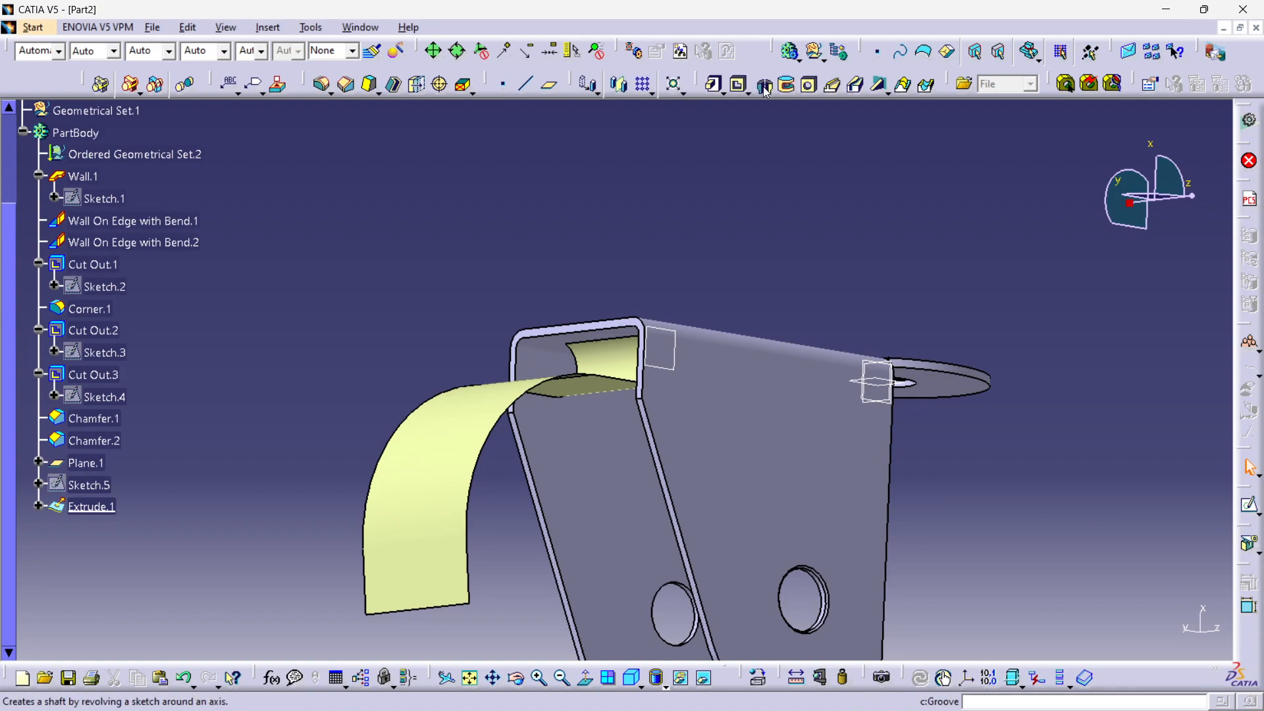
{"action": "left_click", "coordinate": [235, 31]}
{"action": "mouse_move", "coordinate": [306, 270]}
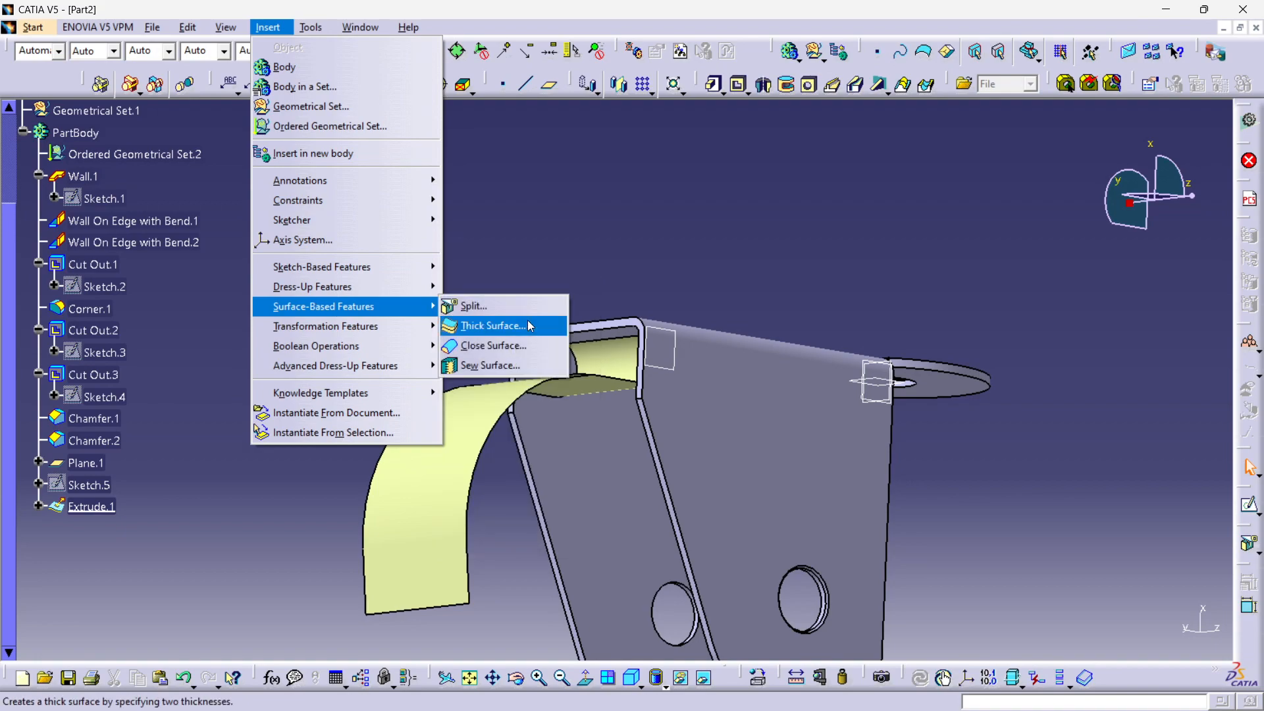
{"action": "left_click", "coordinate": [528, 322]}
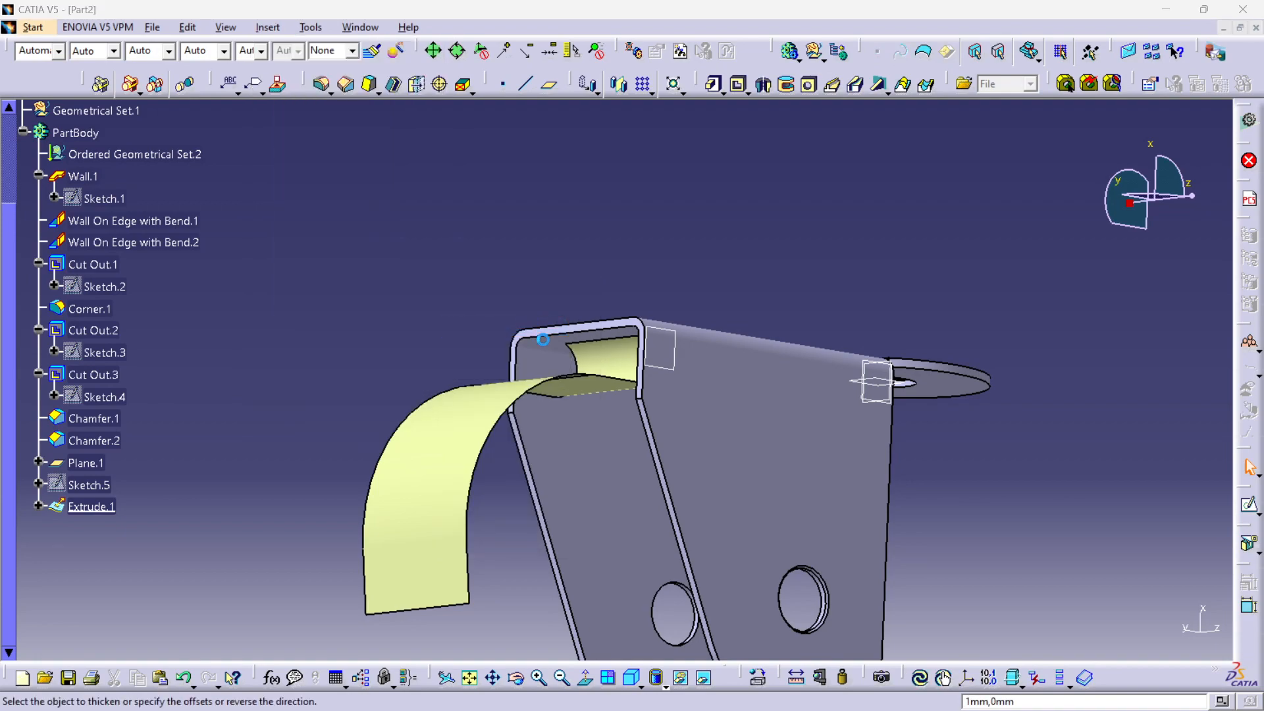
{"action": "mouse_move", "coordinate": [551, 353]}
{"action": "middle_mouse_down"}
{"action": "mouse_move", "coordinate": [651, 395]}
{"action": "mouse_move", "coordinate": [558, 328]}
{"action": "mouse_move", "coordinate": [541, 344]}
{"action": "middle_mouse_up"}
{"action": "left_click", "coordinate": [618, 370]}
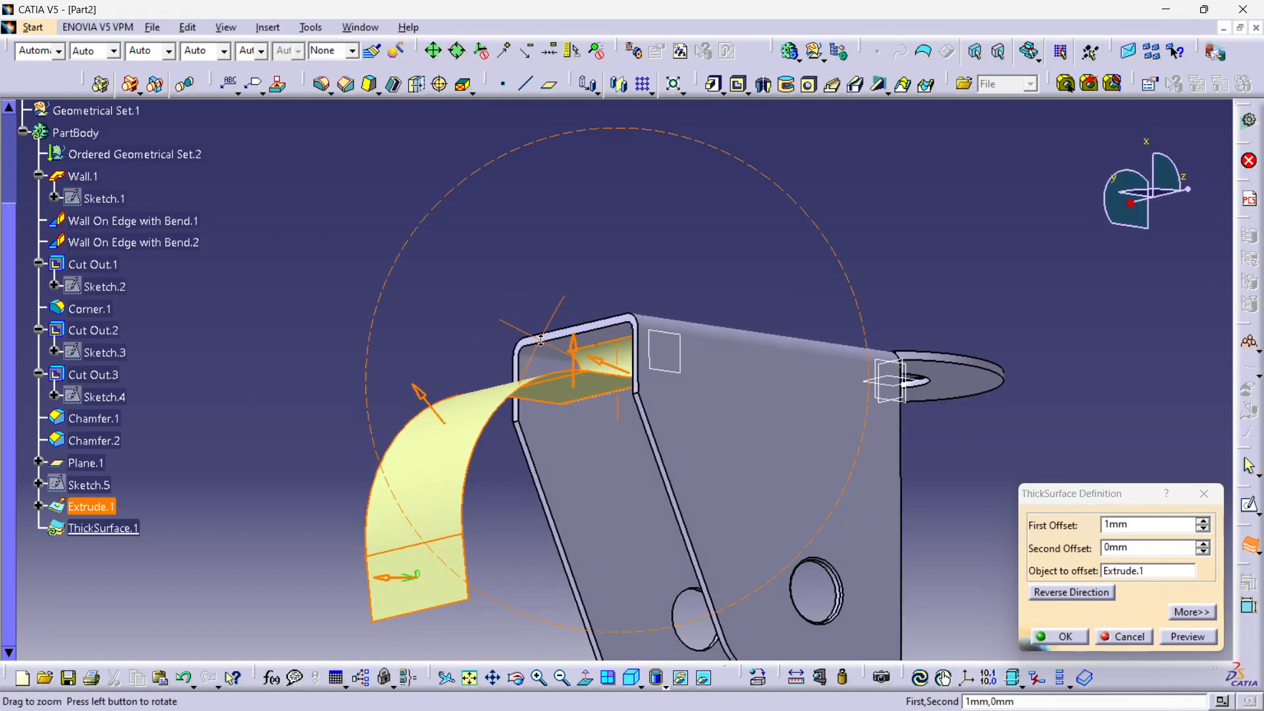
{"action": "left_click", "coordinate": [1166, 633]}
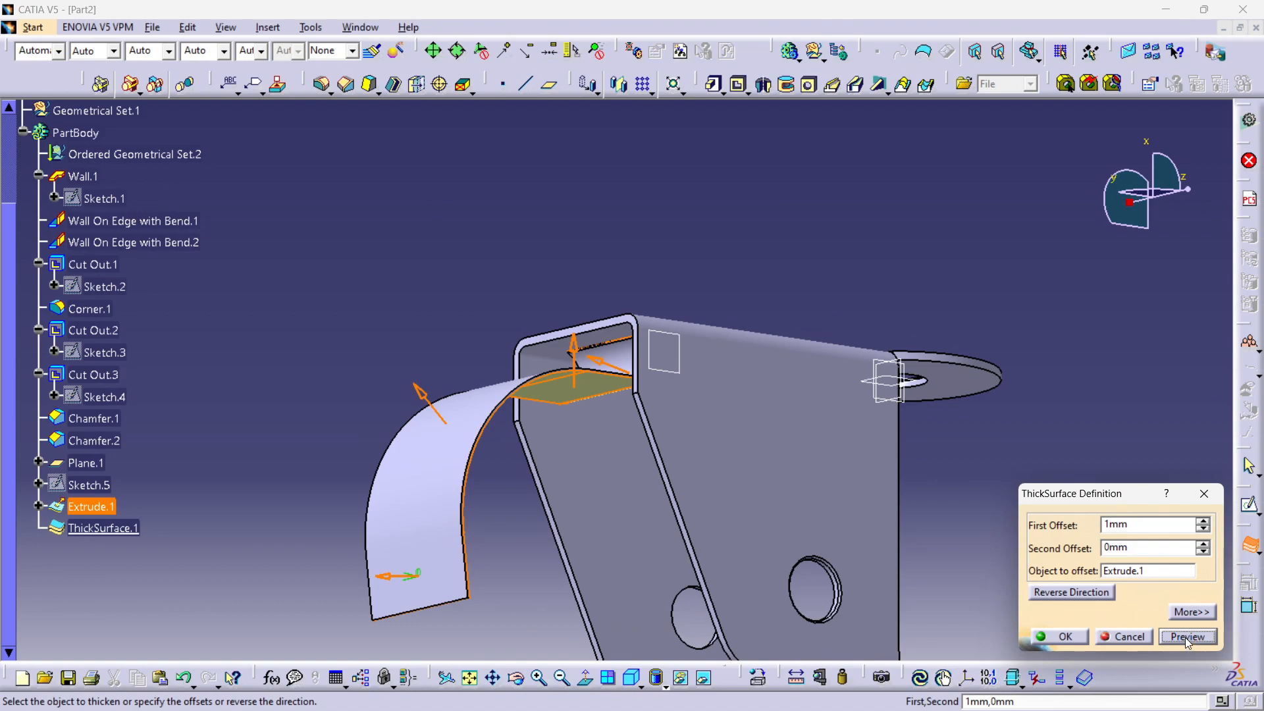
Step: Reverse the thickening direction, set the first offset to 4 mm and create the thick surface
{"action": "middle_click_drag", "start_coordinate": [530, 374], "coordinate": [604, 331]}
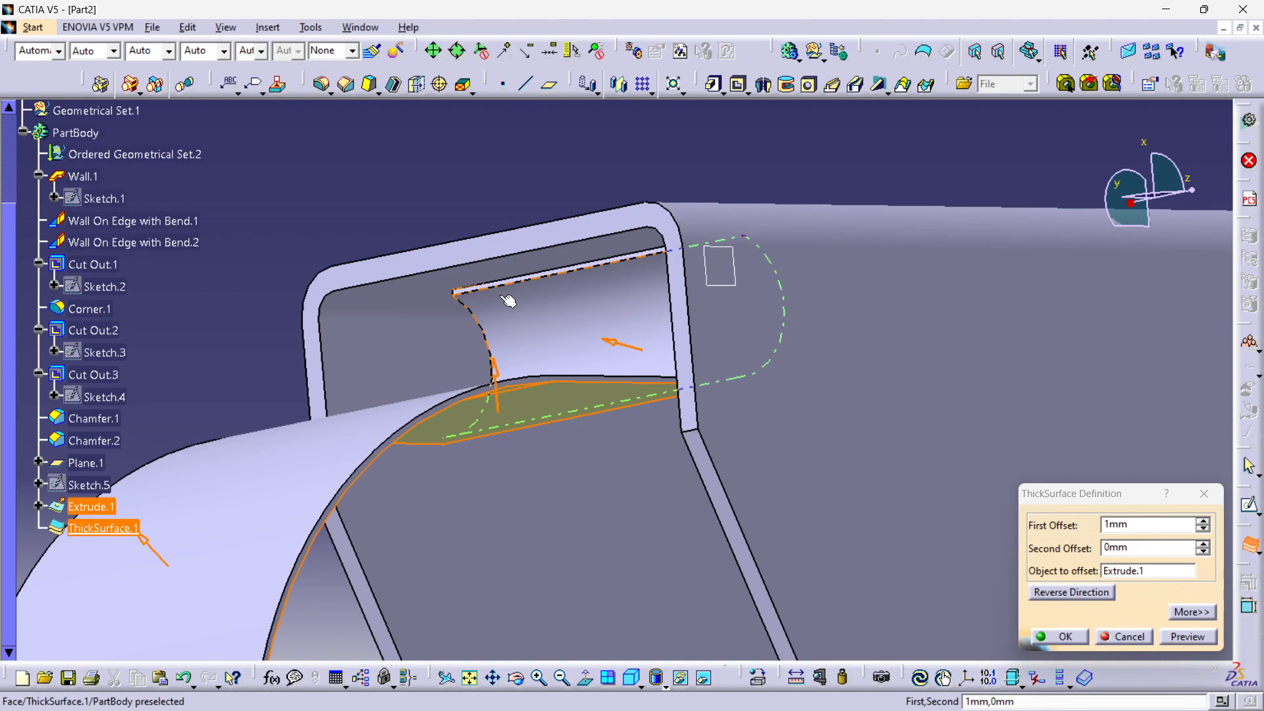
{"action": "left_click", "coordinate": [1065, 596]}
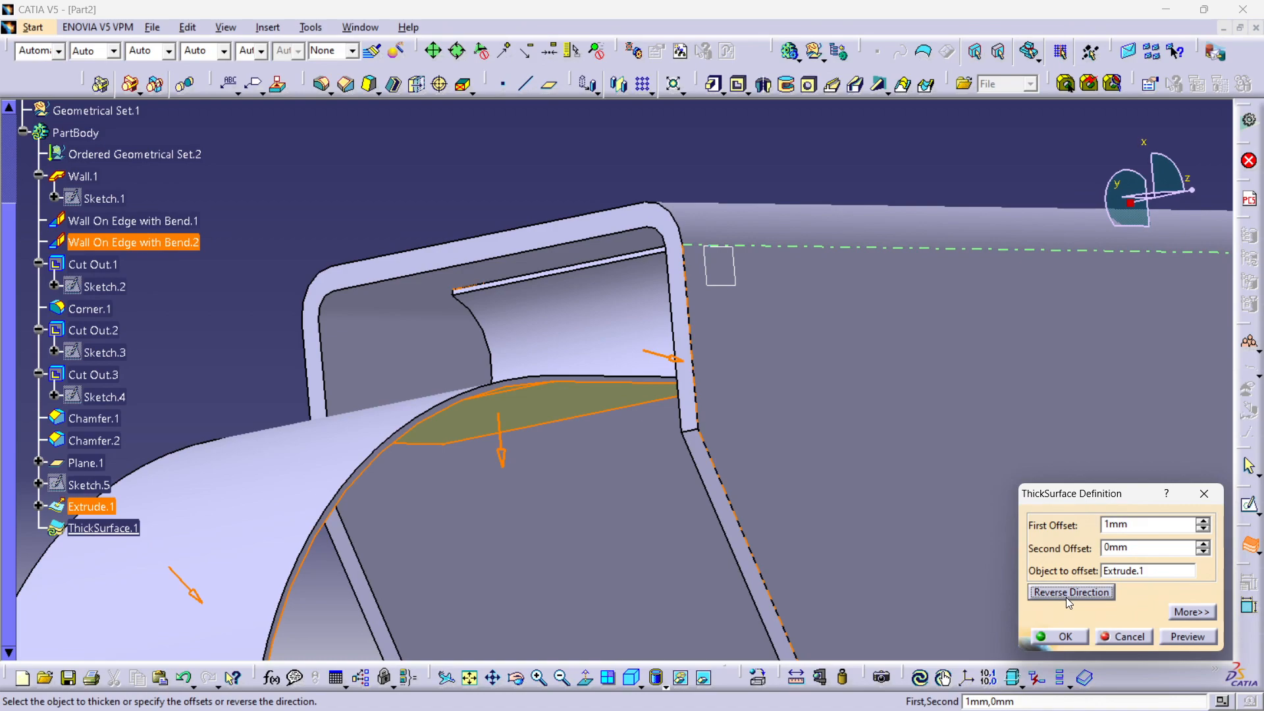
{"action": "left_click", "coordinate": [1192, 637]}
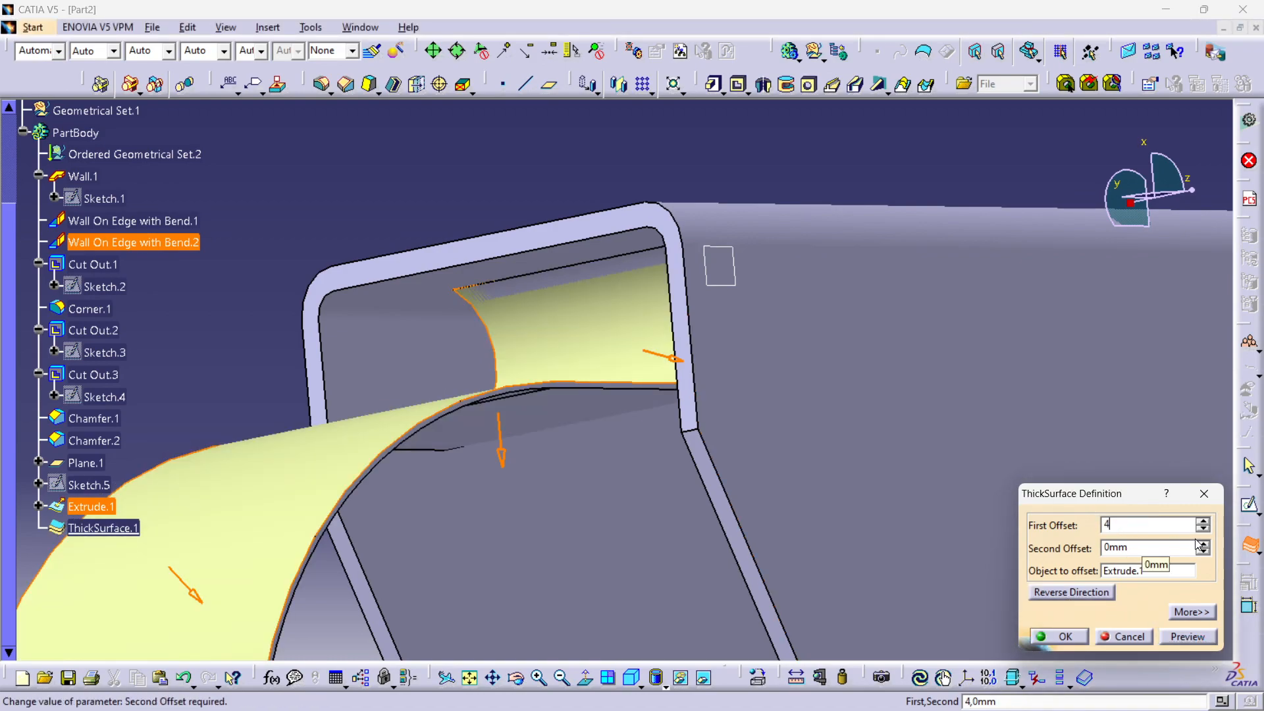
{"action": "left_click", "coordinate": [1197, 637]}
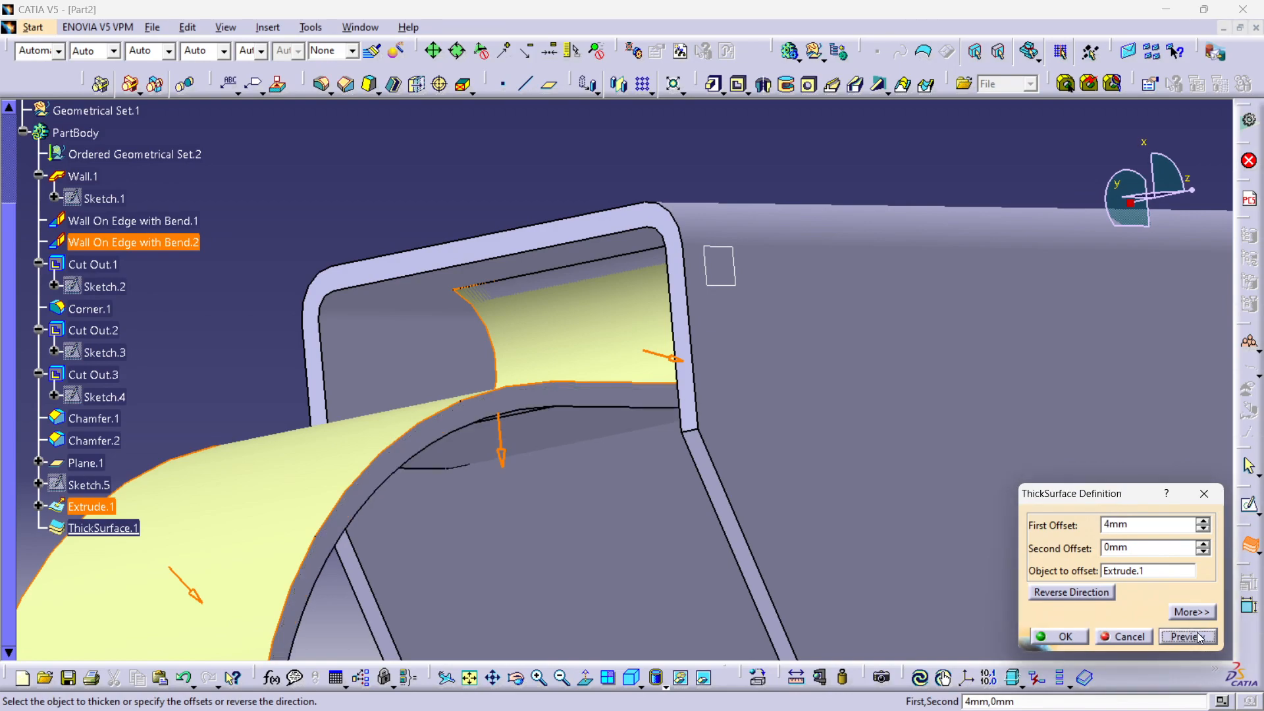
{"action": "left_click", "coordinate": [1061, 636]}
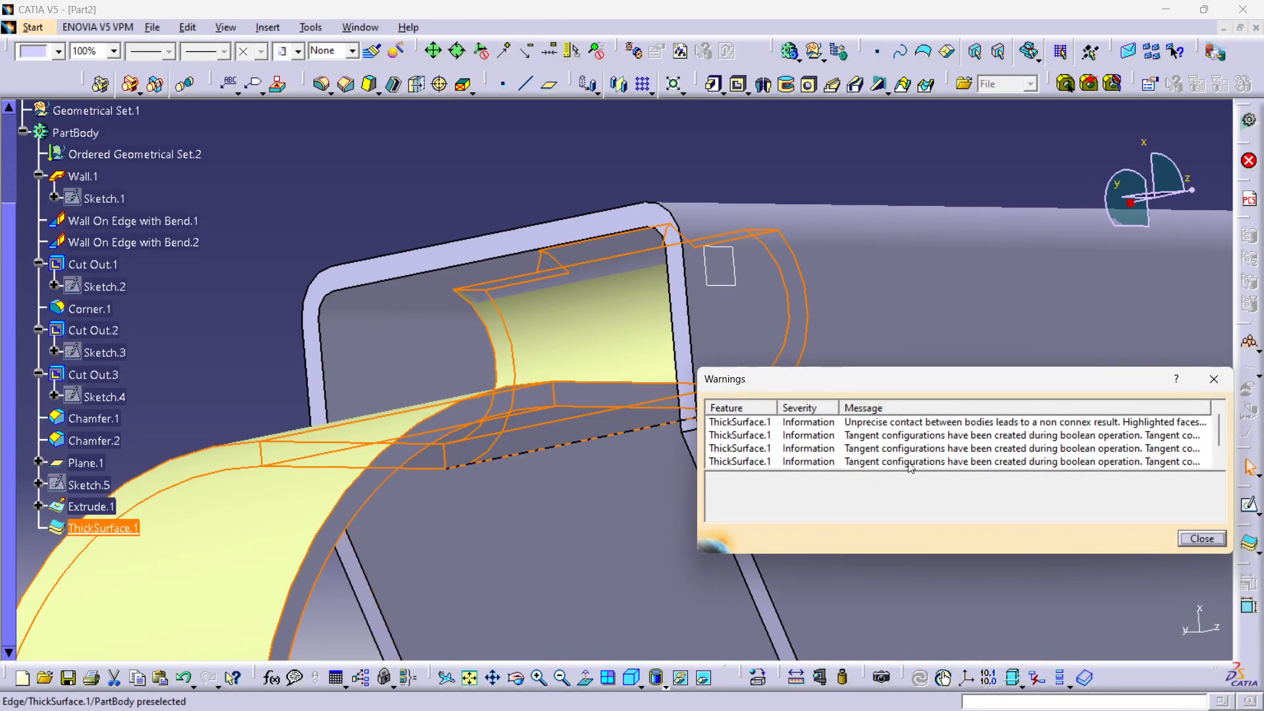
{"action": "left_click_drag", "start_coordinate": [907, 382], "coordinate": [443, 335]}
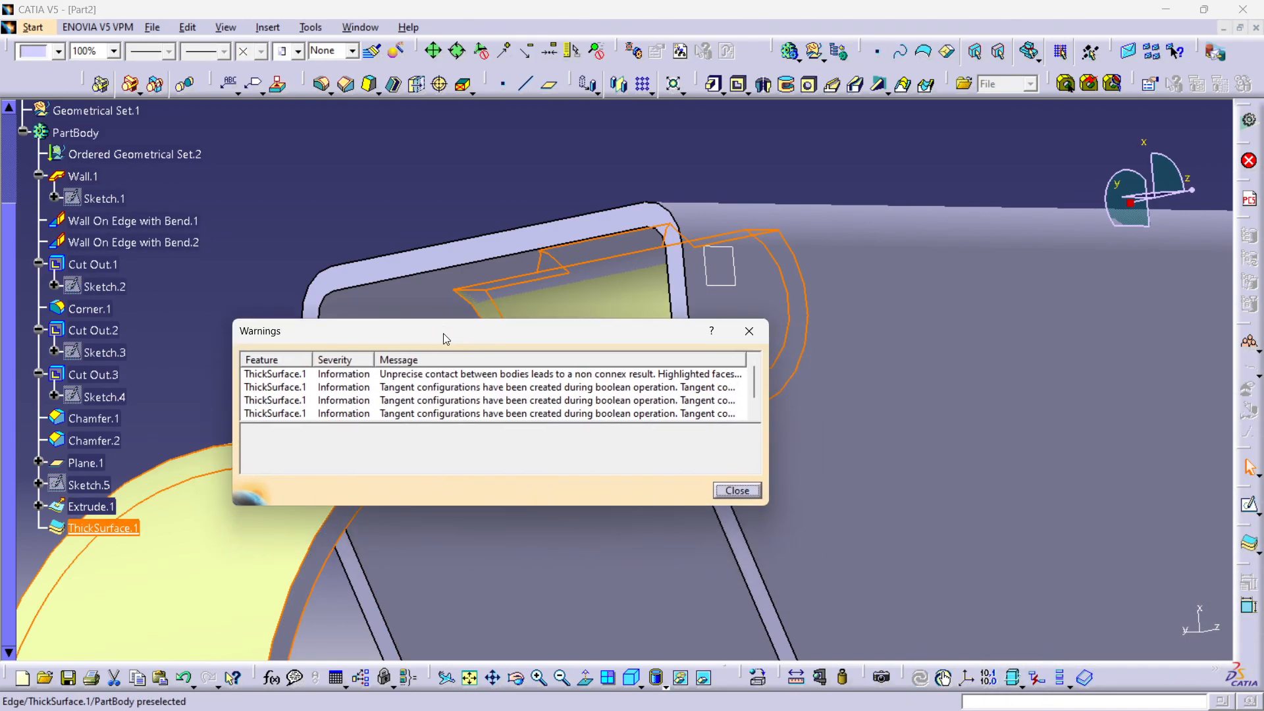
{"action": "left_click", "coordinate": [734, 491]}
Step: Hide the Extrude.1 surface
{"action": "right_click", "coordinate": [526, 318]}
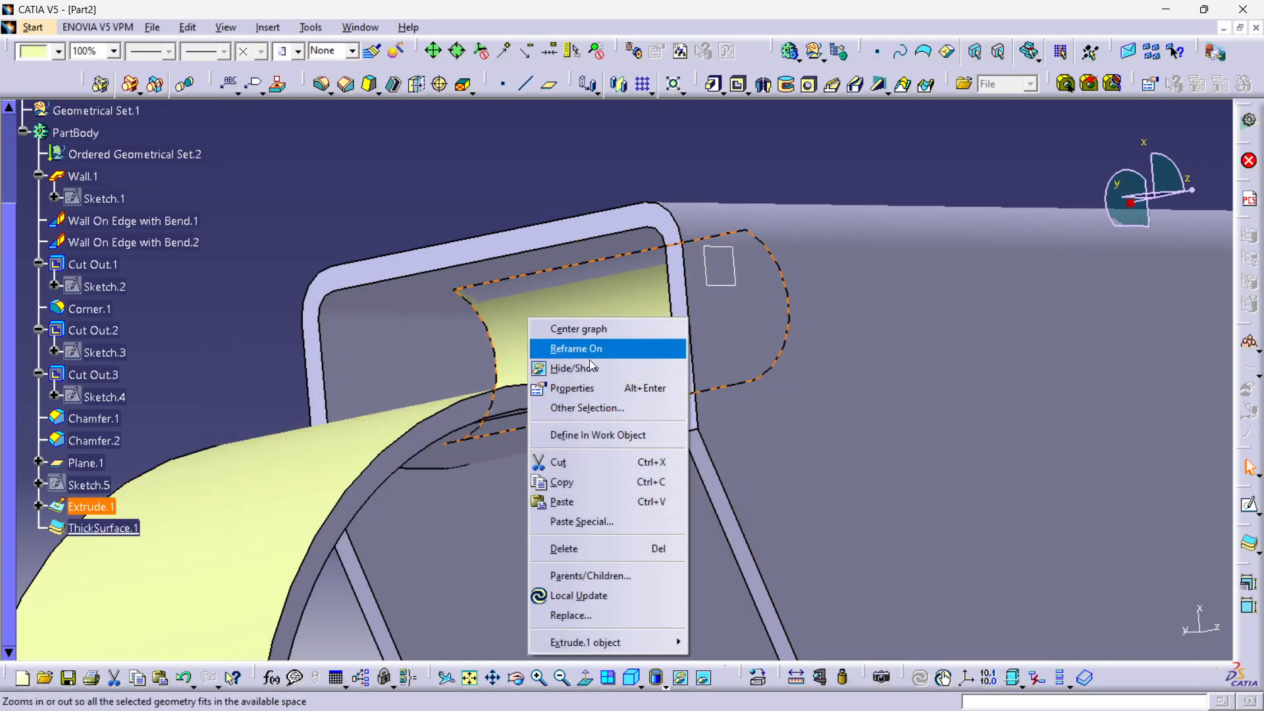
{"action": "left_click", "coordinate": [607, 373]}
{"action": "middle_click_drag", "start_coordinate": [564, 192], "coordinate": [584, 248]}
Step: Switch to the Wheel holder.CATPart window and exit its open sketch
{"action": "left_click", "coordinate": [362, 27]}
{"action": "left_click", "coordinate": [389, 133]}
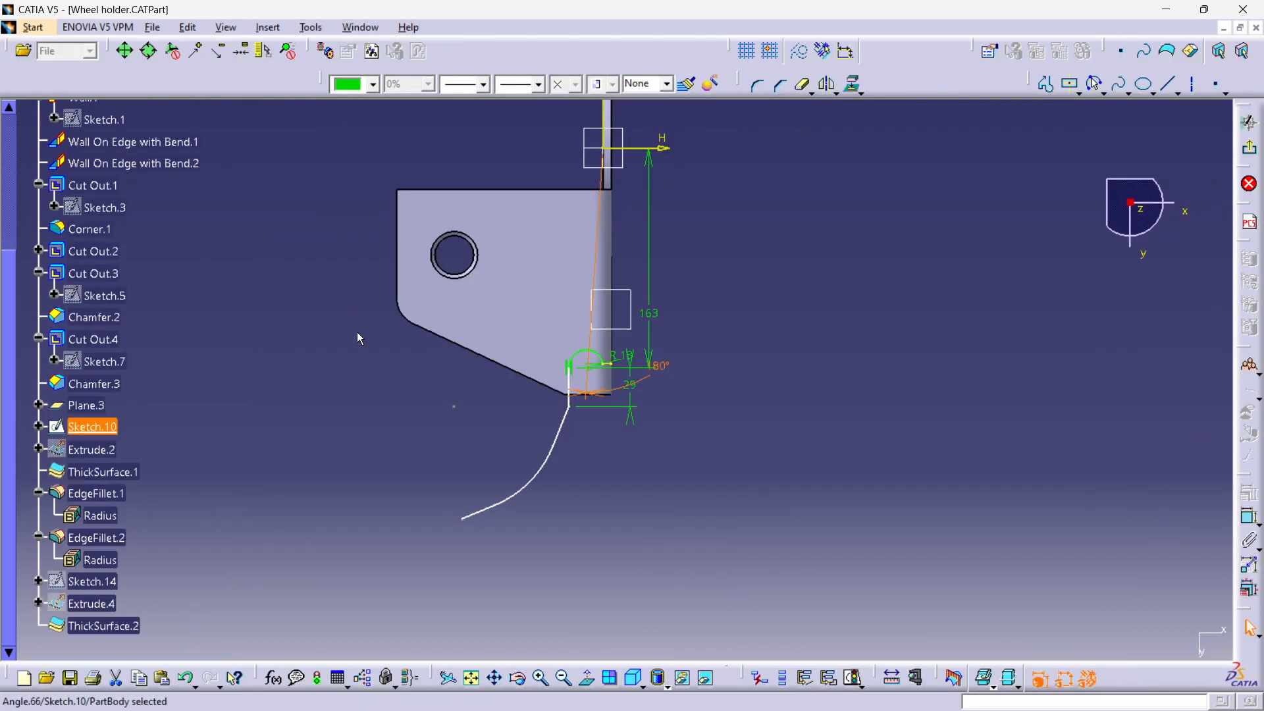
{"action": "left_click", "coordinate": [104, 454]}
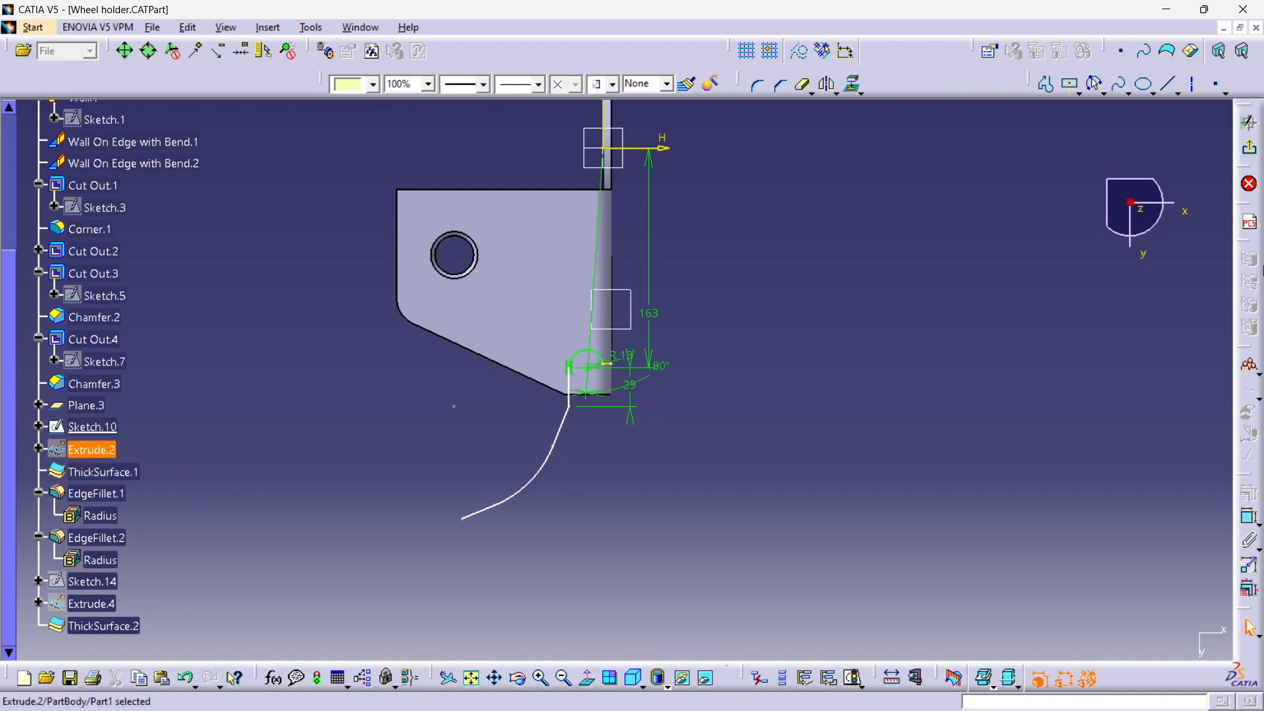
{"action": "left_click", "coordinate": [1249, 149]}
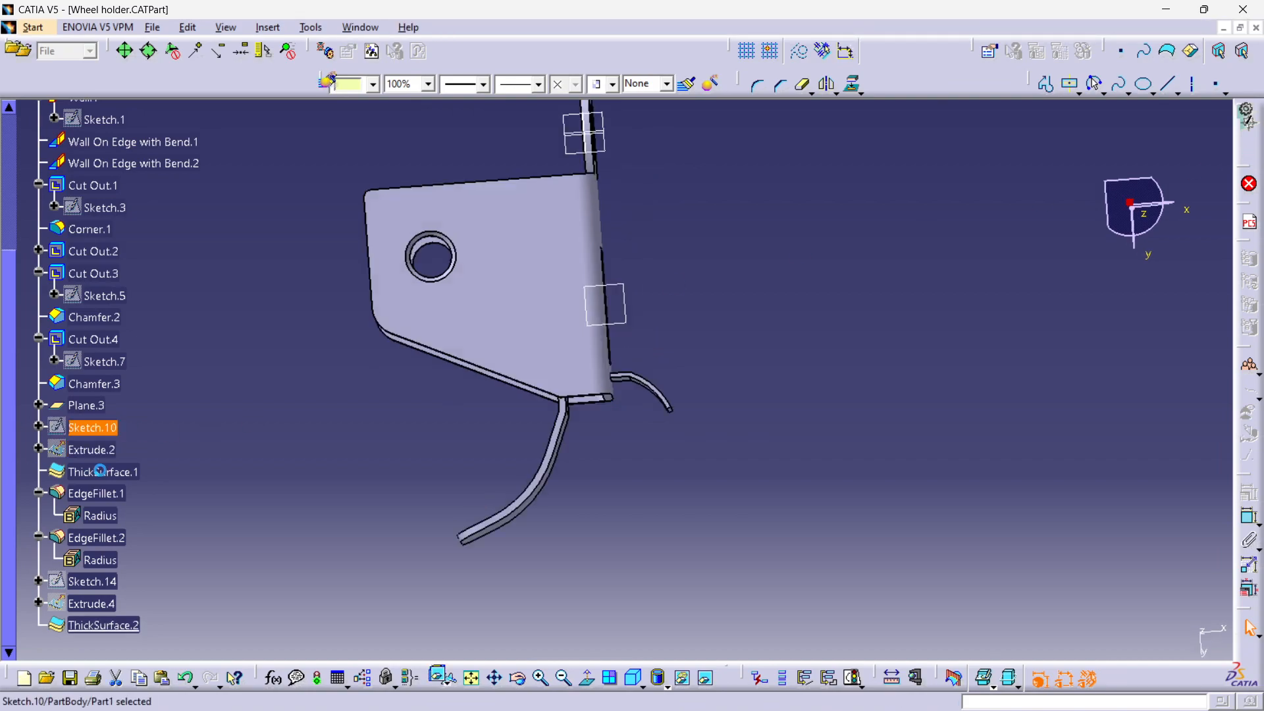
Step: Review the ThickSurface.1 definition and its geometry around the slot, leave it unedited and return to the Part2 window
{"action": "double_click", "coordinate": [117, 472]}
{"action": "middle_click_drag", "start_coordinate": [684, 448], "coordinate": [680, 333]}
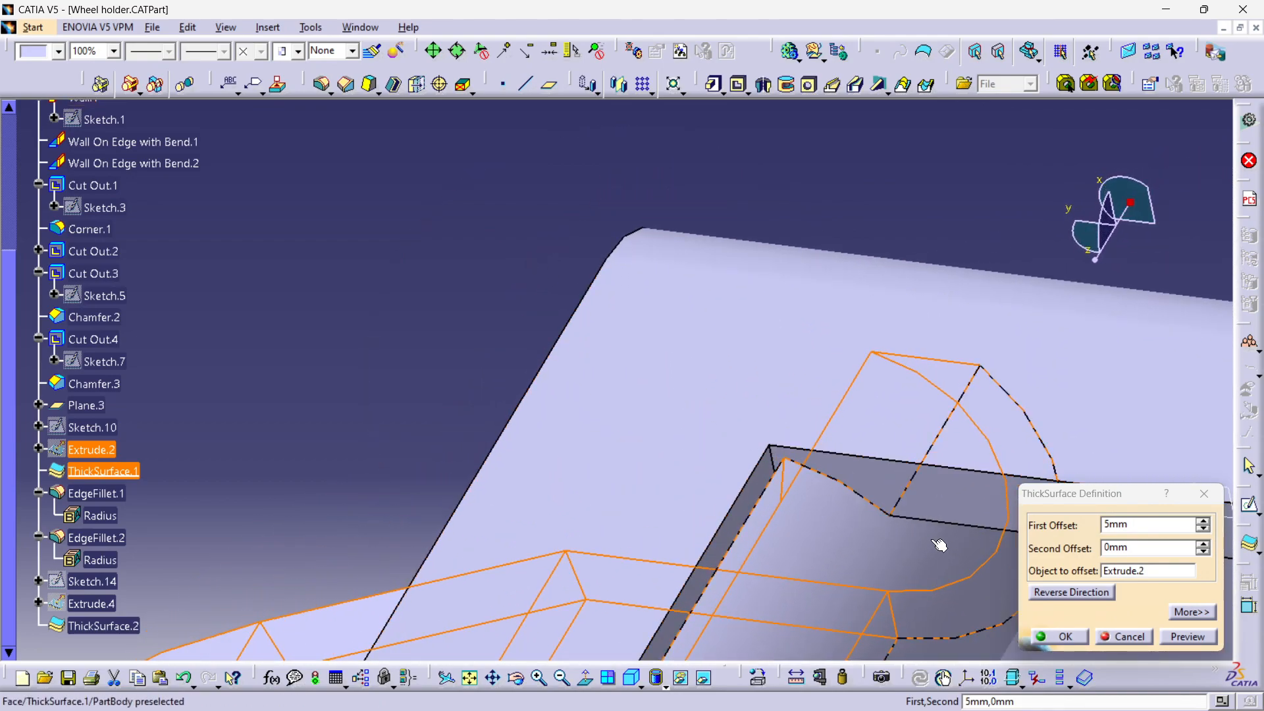
{"action": "middle_click_drag", "start_coordinate": [668, 388], "coordinate": [725, 516]}
{"action": "left_click", "coordinate": [1203, 494]}
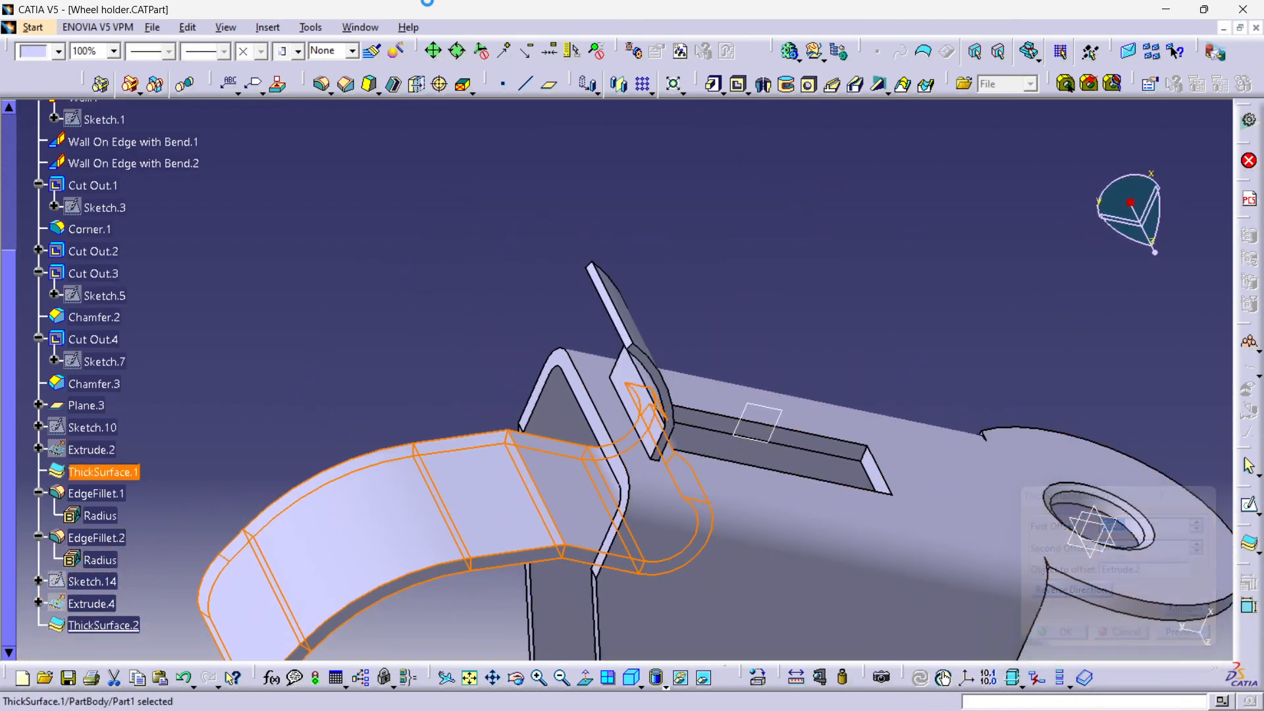
{"action": "left_click", "coordinate": [373, 29]}
{"action": "left_click", "coordinate": [385, 149]}
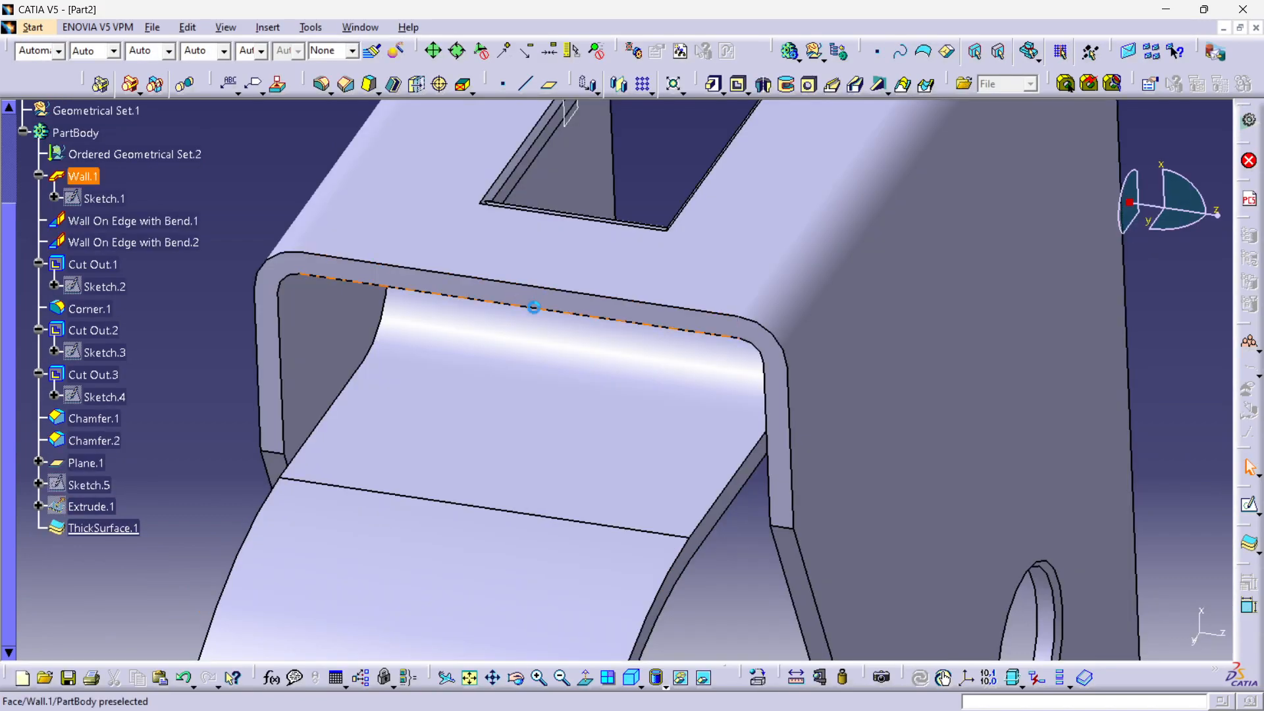
Step: Edit ThickSurface.1 to reverse its thickening direction
{"action": "middle_click_drag", "start_coordinate": [615, 343], "coordinate": [813, 346]}
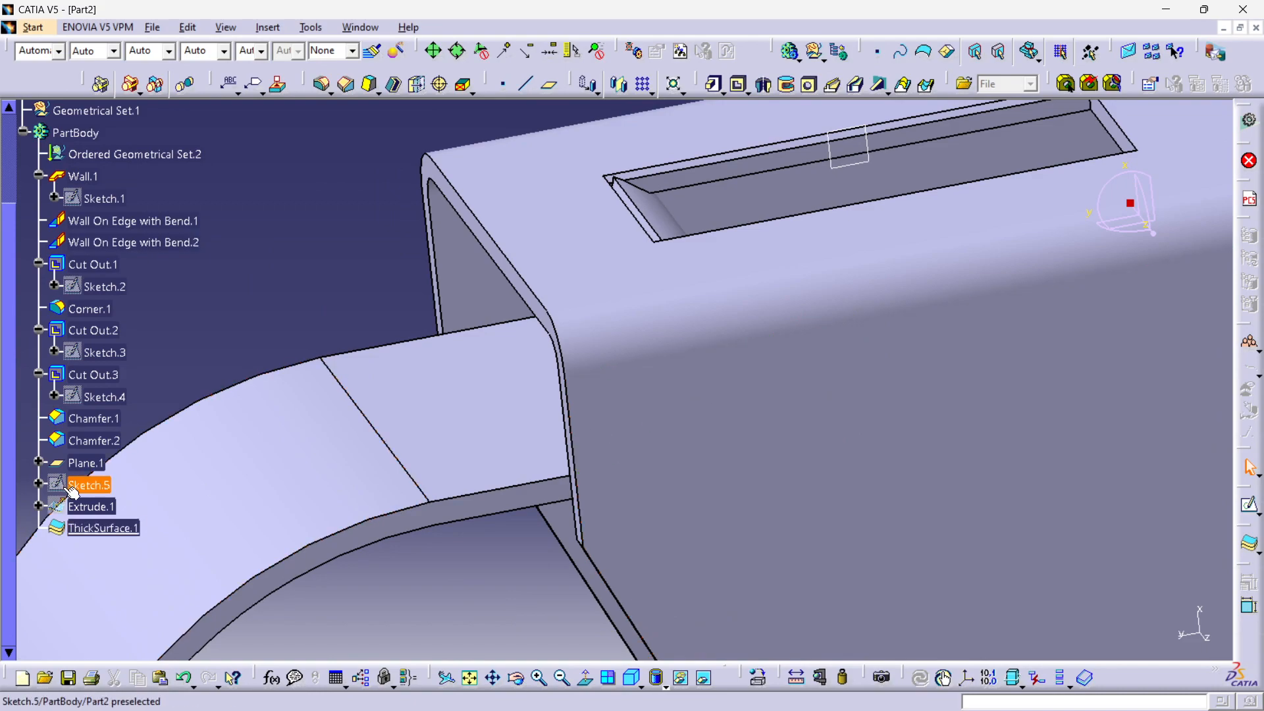
{"action": "double_click", "coordinate": [104, 527]}
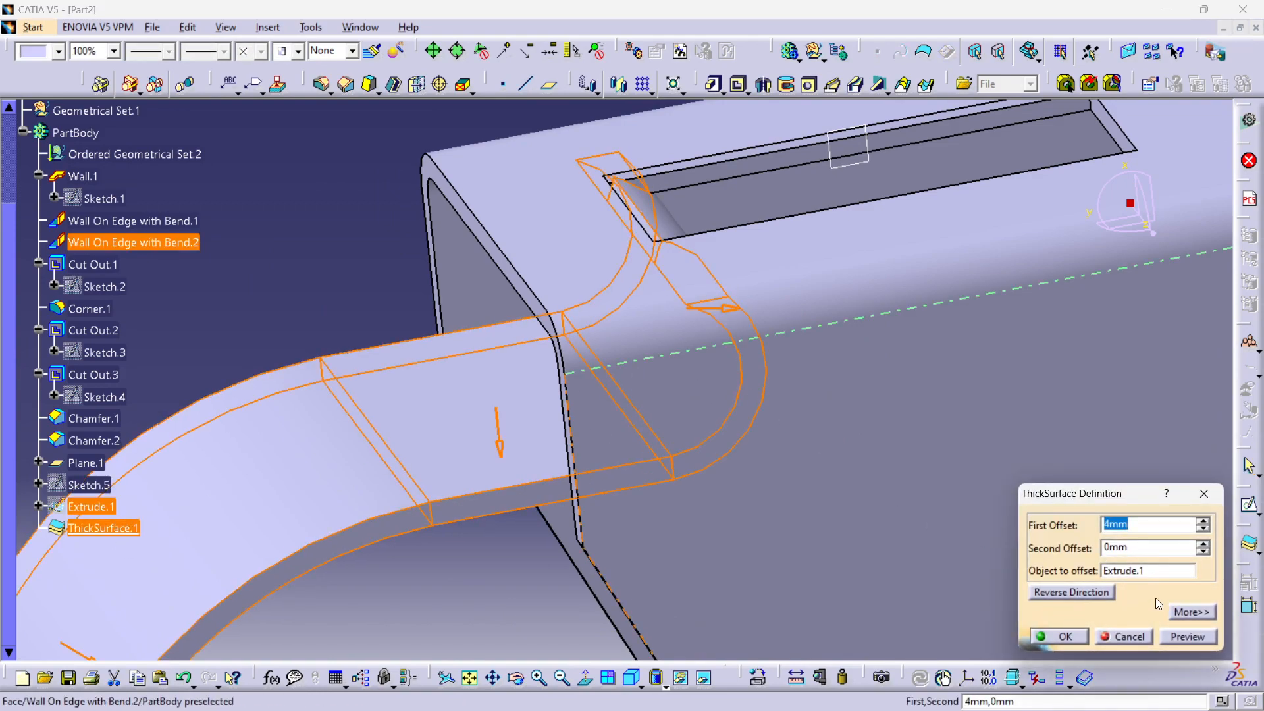
{"action": "left_click", "coordinate": [1087, 592]}
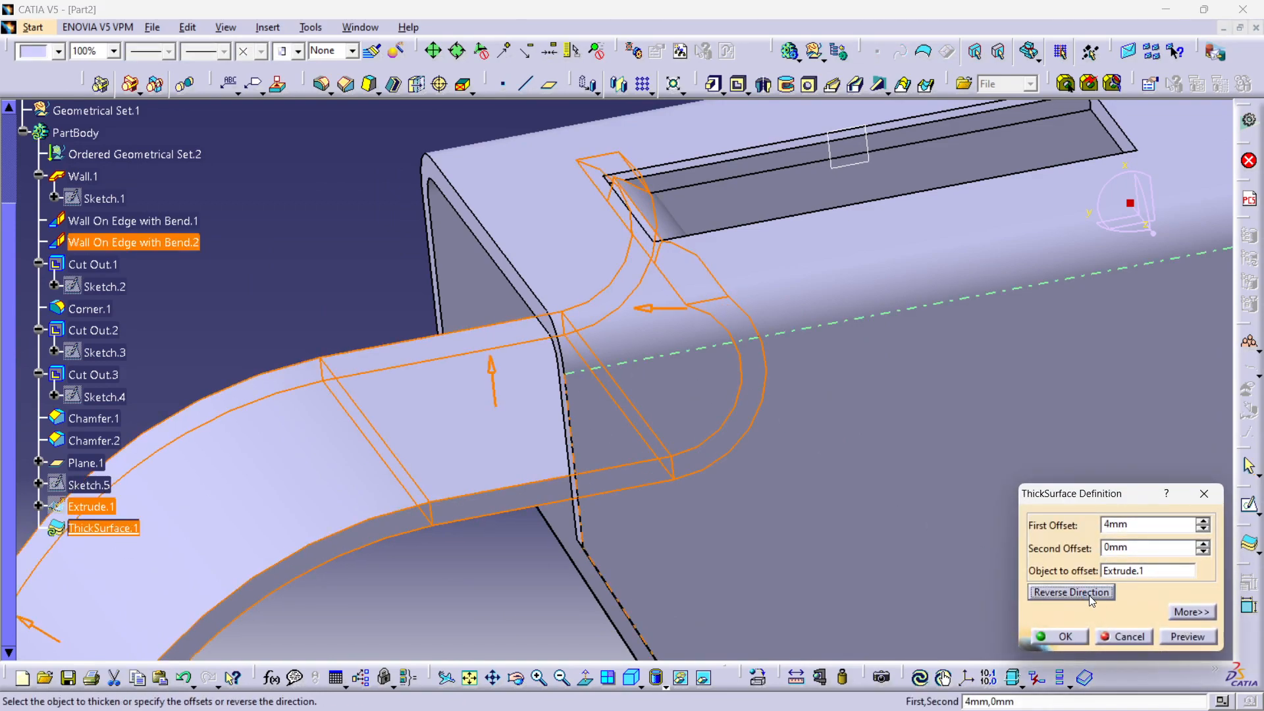
{"action": "left_click", "coordinate": [1076, 639]}
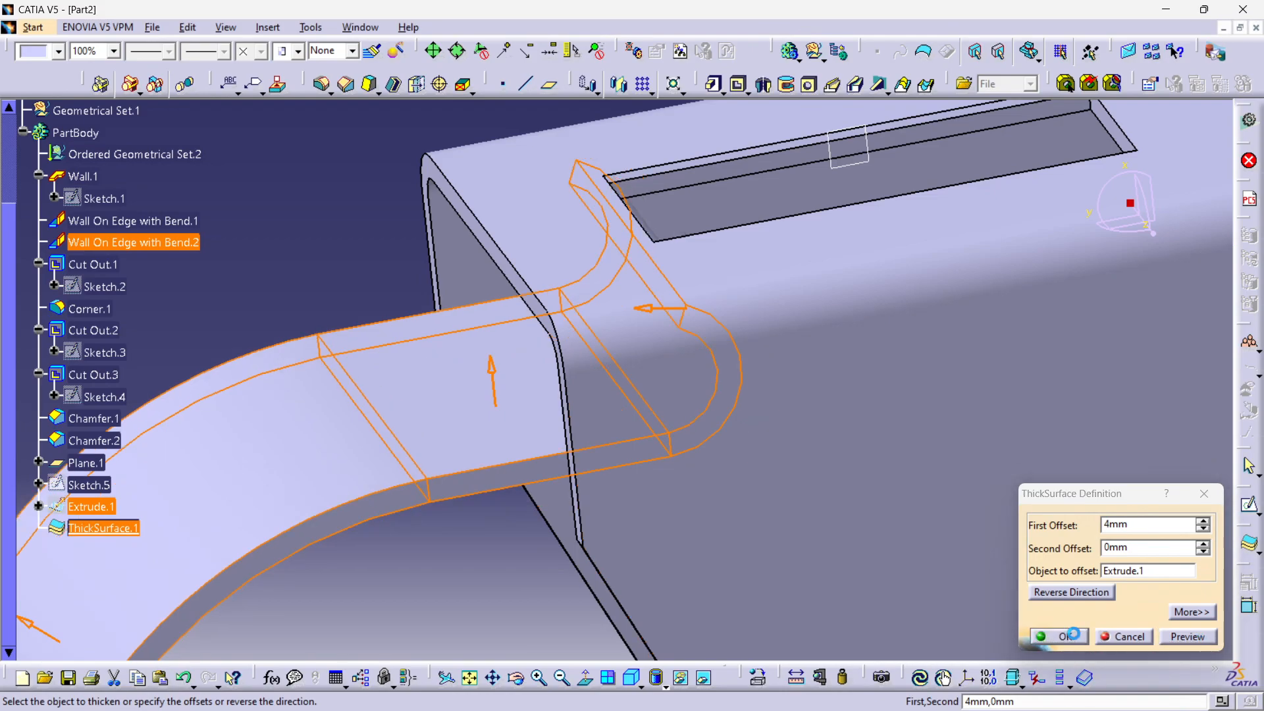
{"action": "left_click", "coordinate": [709, 497]}
{"action": "middle_click_drag", "start_coordinate": [531, 235], "coordinate": [874, 282]}
{"action": "left_click", "coordinate": [513, 292]}
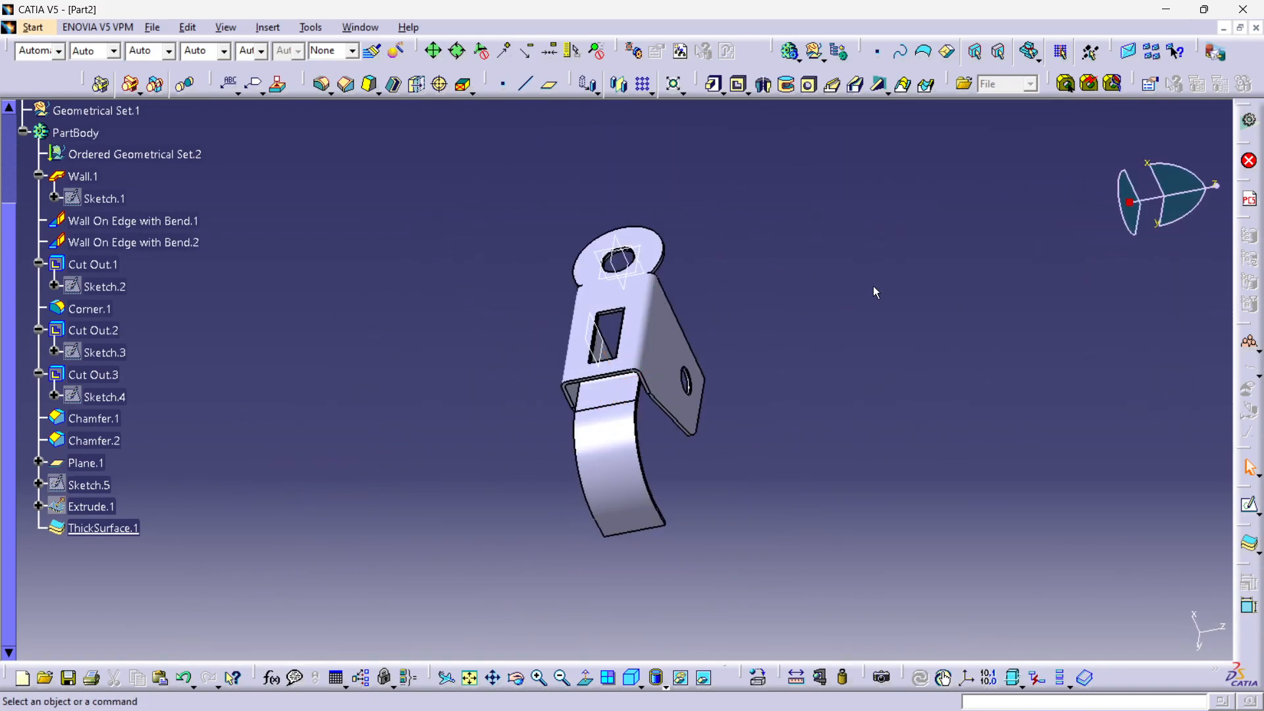
Step: Start a new sketch on Plane.1, beside the rectangular slot
{"action": "middle_click_drag", "start_coordinate": [436, 460], "coordinate": [705, 485]}
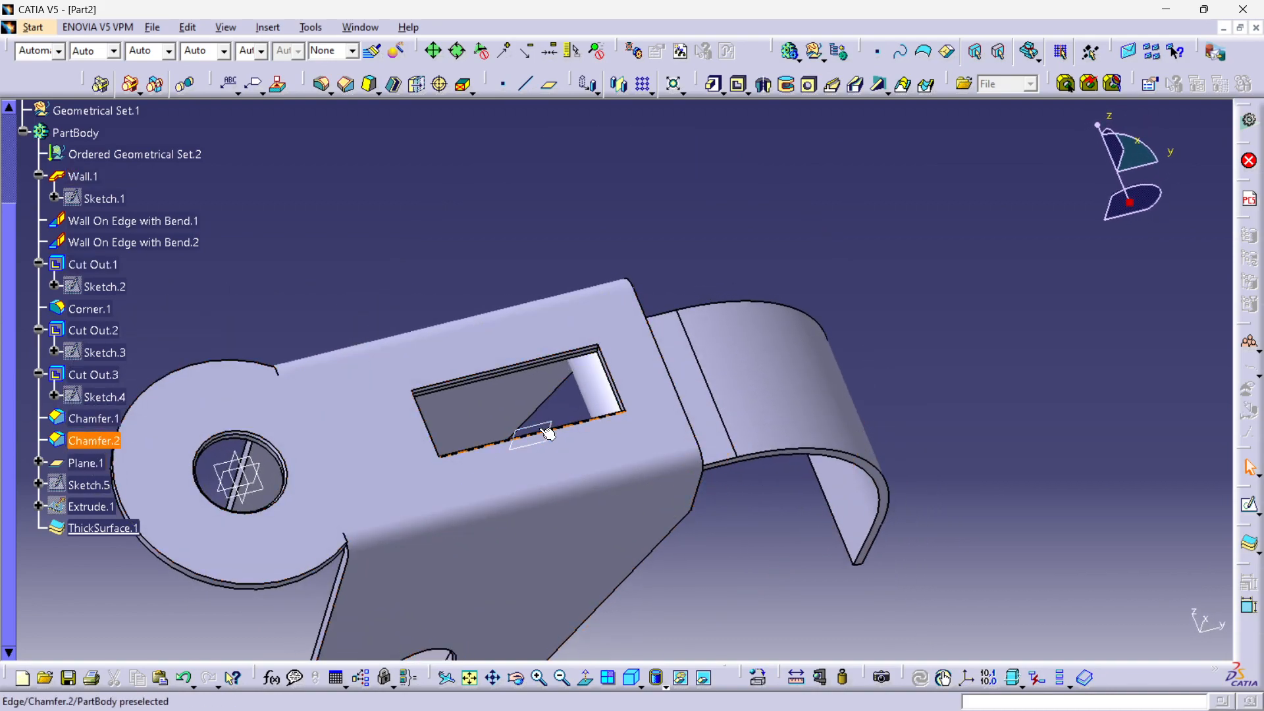
{"action": "left_click", "coordinate": [545, 426]}
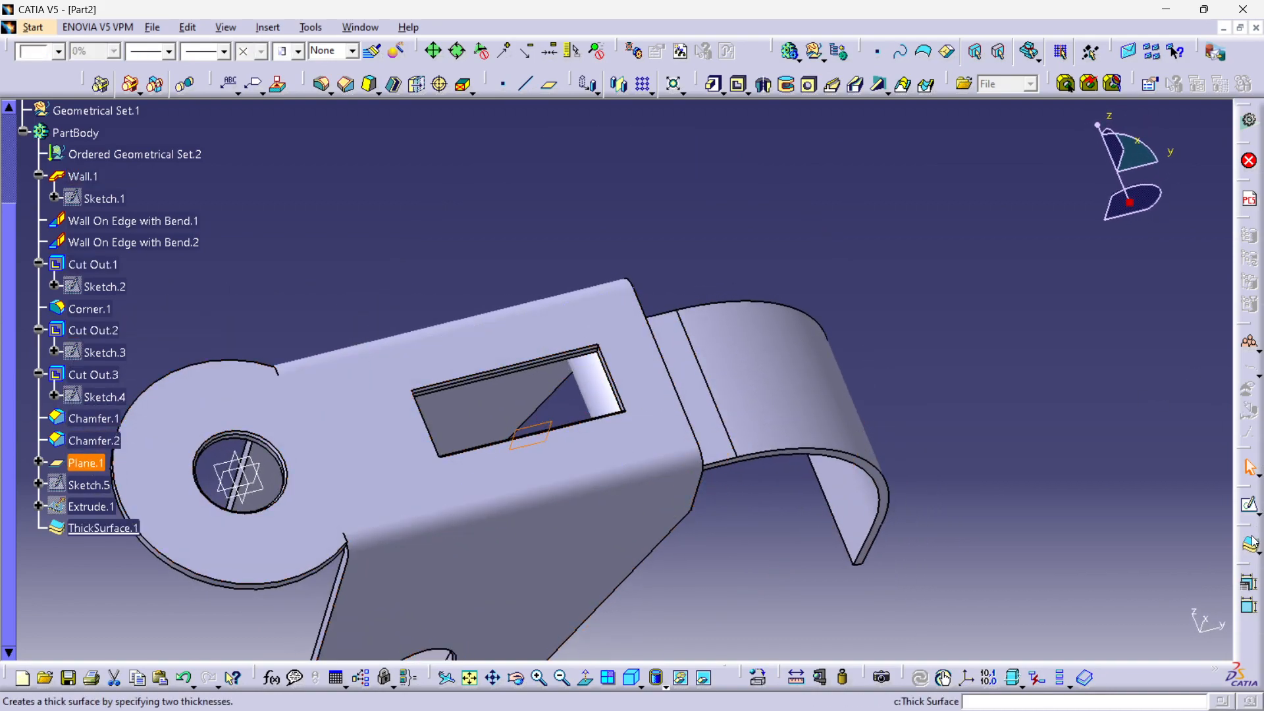
{"action": "left_click", "coordinate": [1249, 506]}
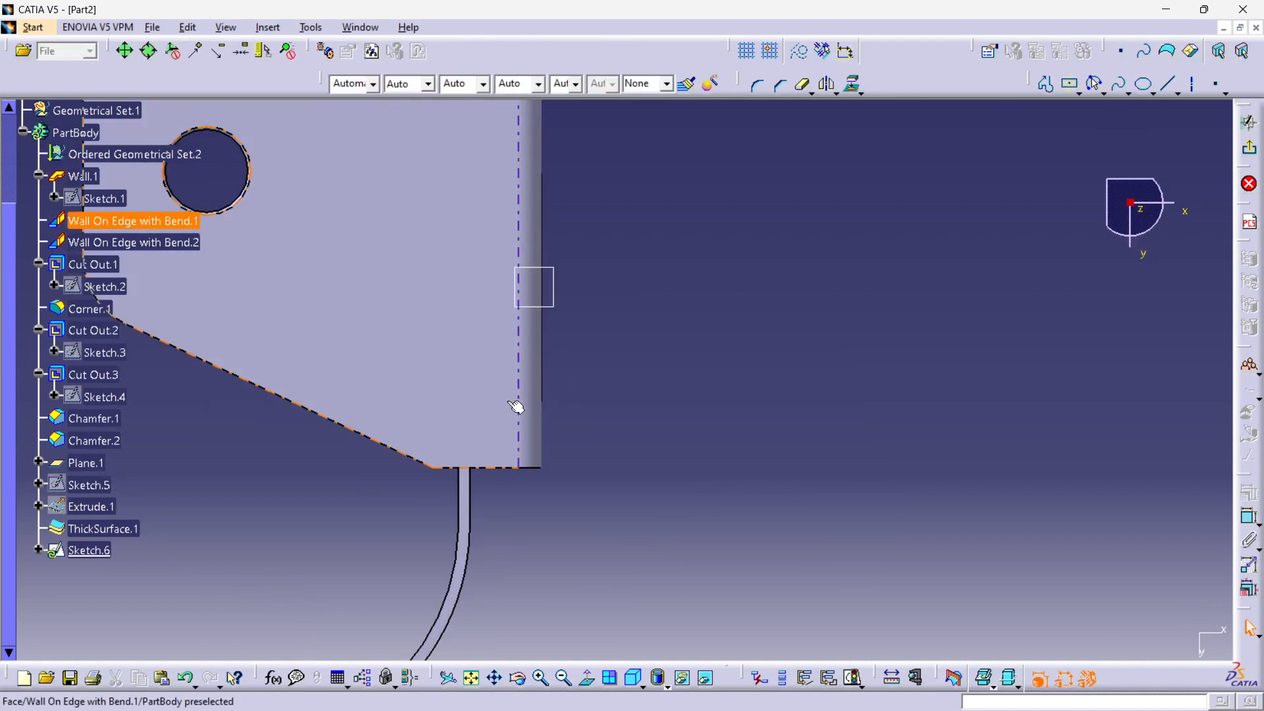
Step: Project the rectangular slot's lower outer edge into the sketch as a reference point and toggle its construction/standard state
{"action": "mouse_move", "coordinate": [566, 351]}
{"action": "middle_mouse_down"}
{"action": "mouse_move", "coordinate": [527, 351]}
{"action": "mouse_move", "coordinate": [524, 474]}
{"action": "mouse_move", "coordinate": [438, 464]}
{"action": "mouse_move", "coordinate": [535, 457]}
{"action": "middle_mouse_up"}
{"action": "middle_click_drag", "start_coordinate": [514, 385], "coordinate": [459, 513]}
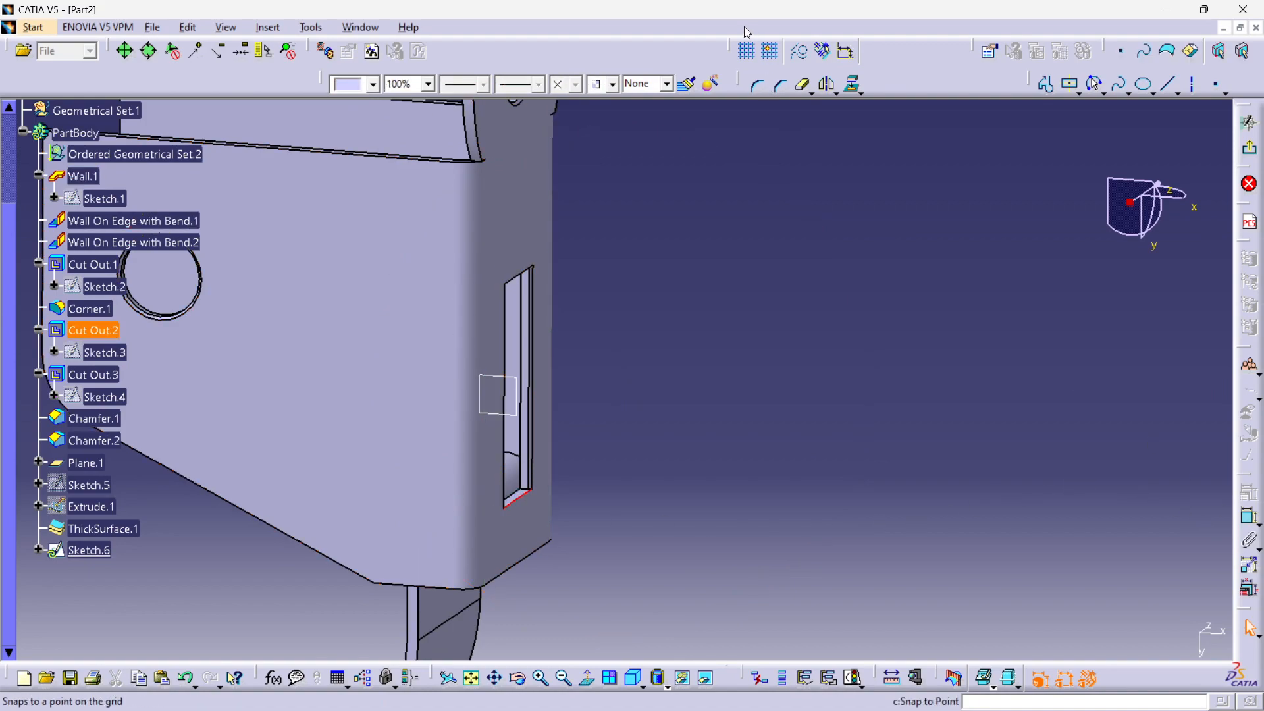
{"action": "left_click", "coordinate": [853, 84]}
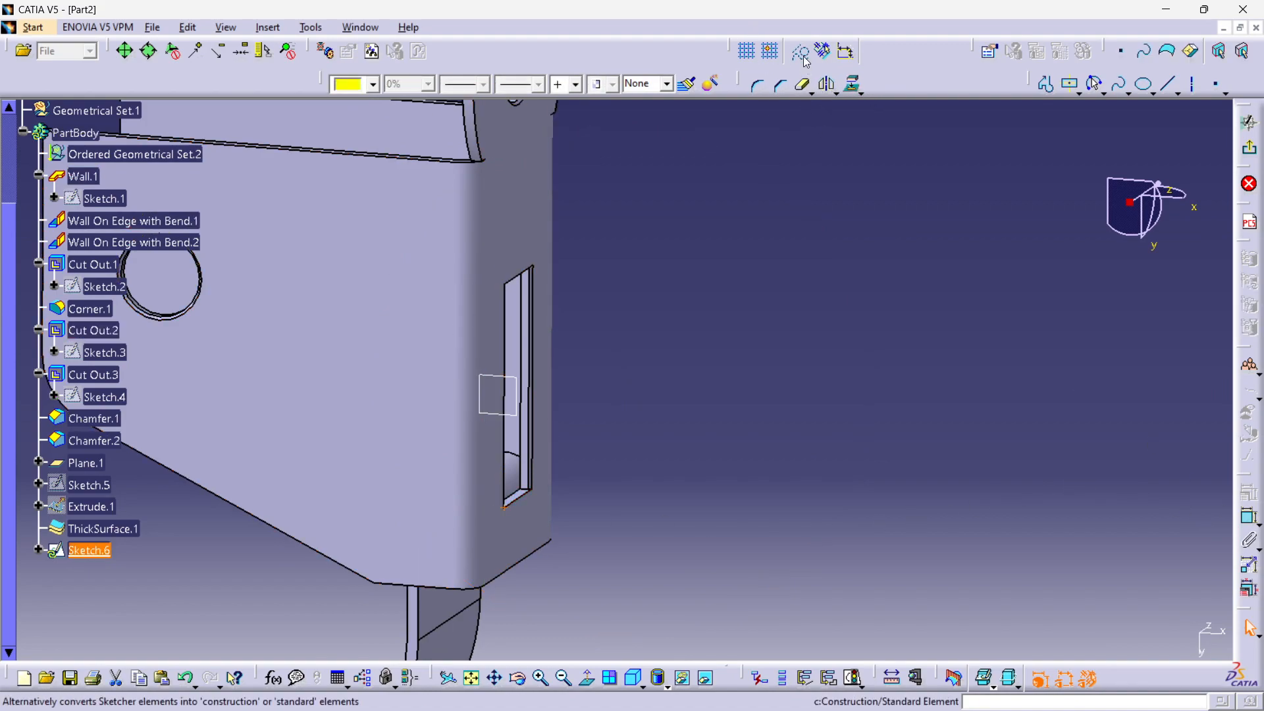
{"action": "middle_click_drag", "start_coordinate": [572, 309], "coordinate": [562, 303]}
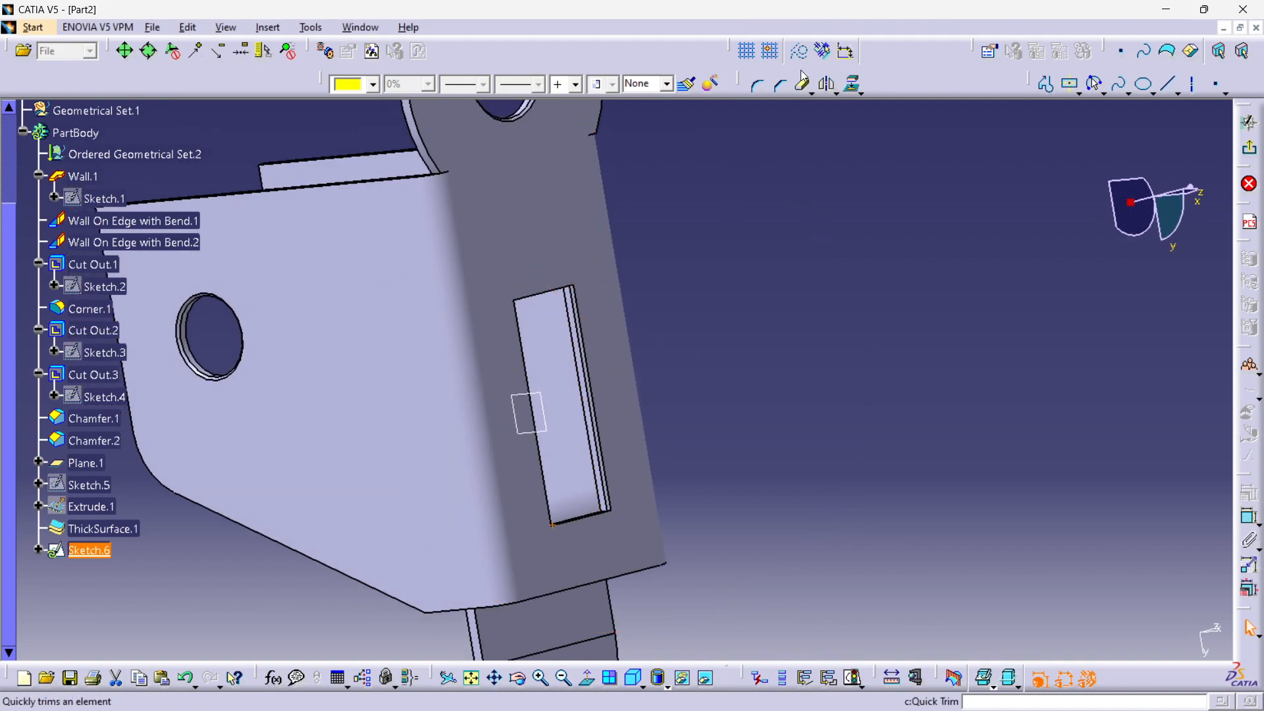
{"action": "left_click", "coordinate": [777, 341]}
{"action": "mouse_move", "coordinate": [542, 455]}
{"action": "middle_mouse_down"}
{"action": "mouse_move", "coordinate": [525, 443]}
{"action": "mouse_move", "coordinate": [541, 249]}
{"action": "mouse_move", "coordinate": [615, 115]}
{"action": "middle_mouse_up"}
{"action": "middle_click_drag", "start_coordinate": [586, 443], "coordinate": [606, 290]}
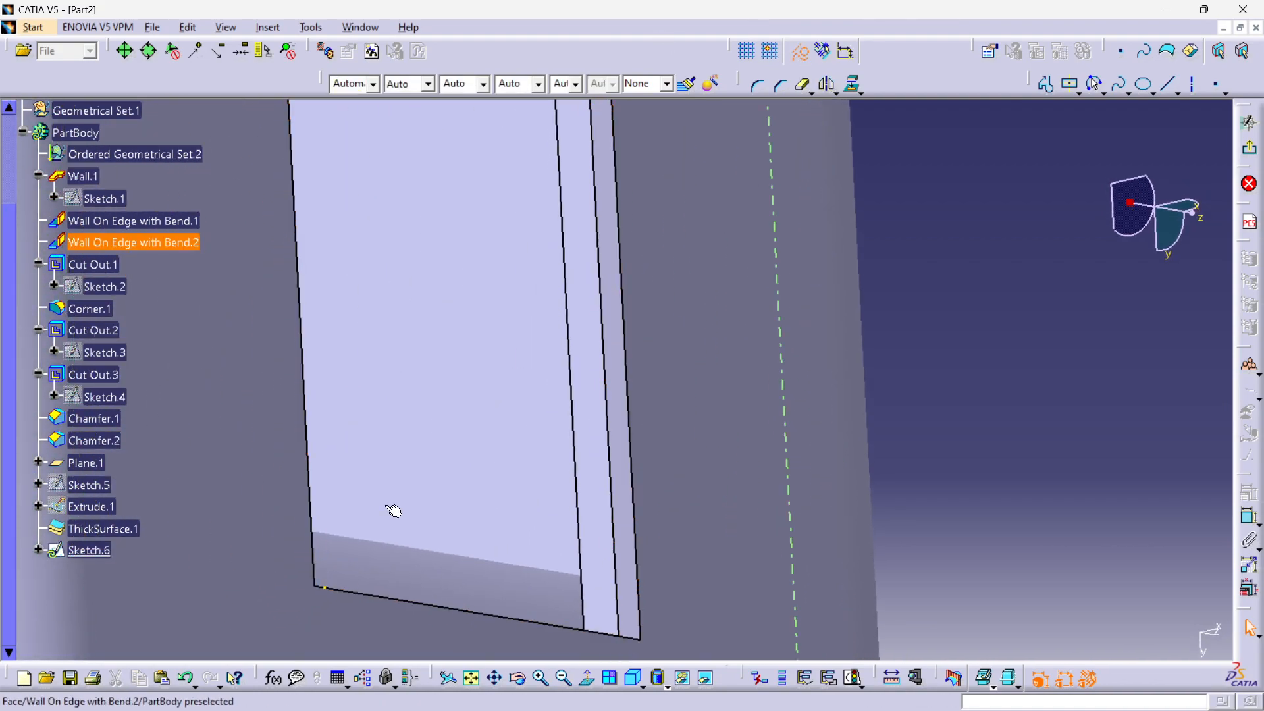
{"action": "middle_click_drag", "start_coordinate": [342, 592], "coordinate": [307, 505]}
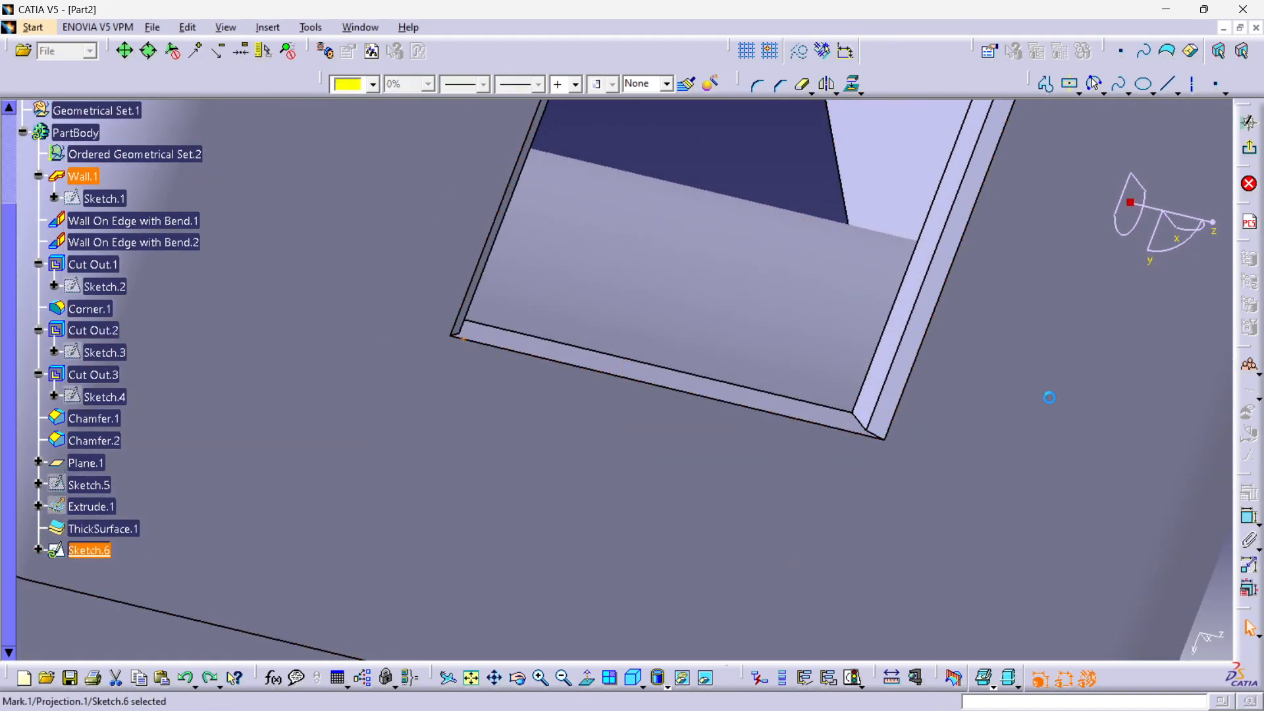
{"action": "left_click", "coordinate": [875, 428]}
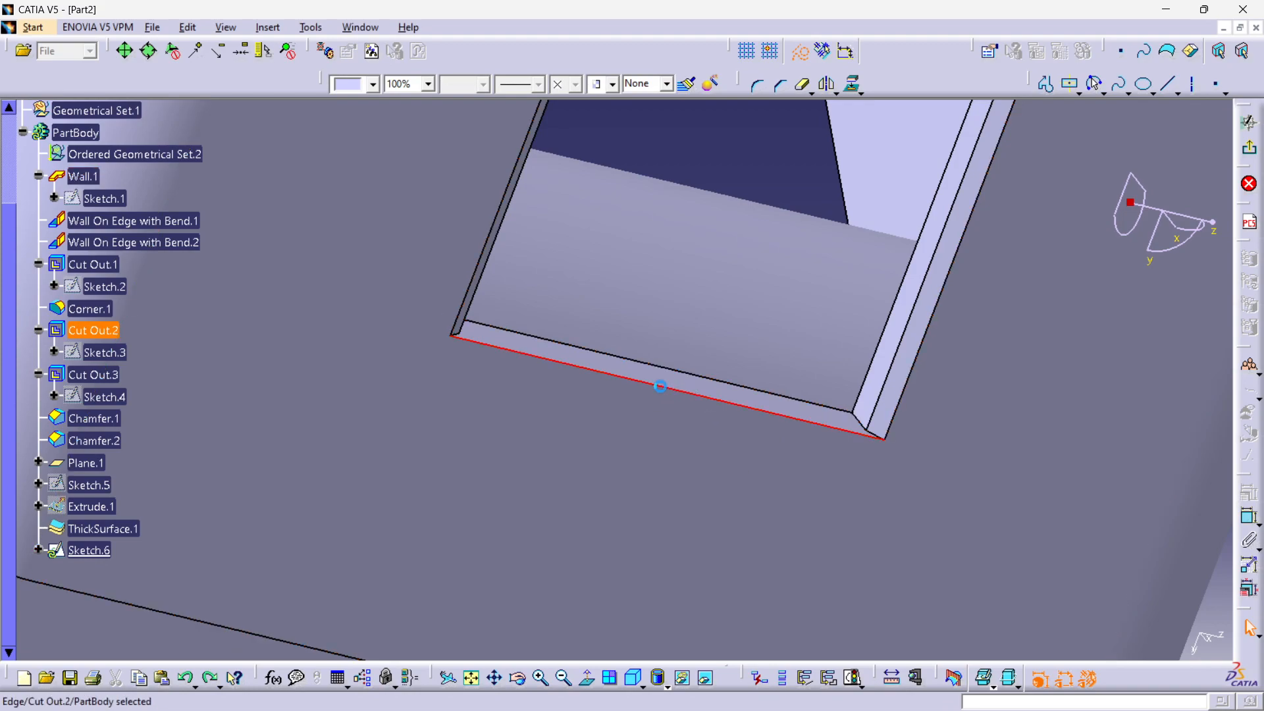
{"action": "left_click", "coordinate": [847, 81]}
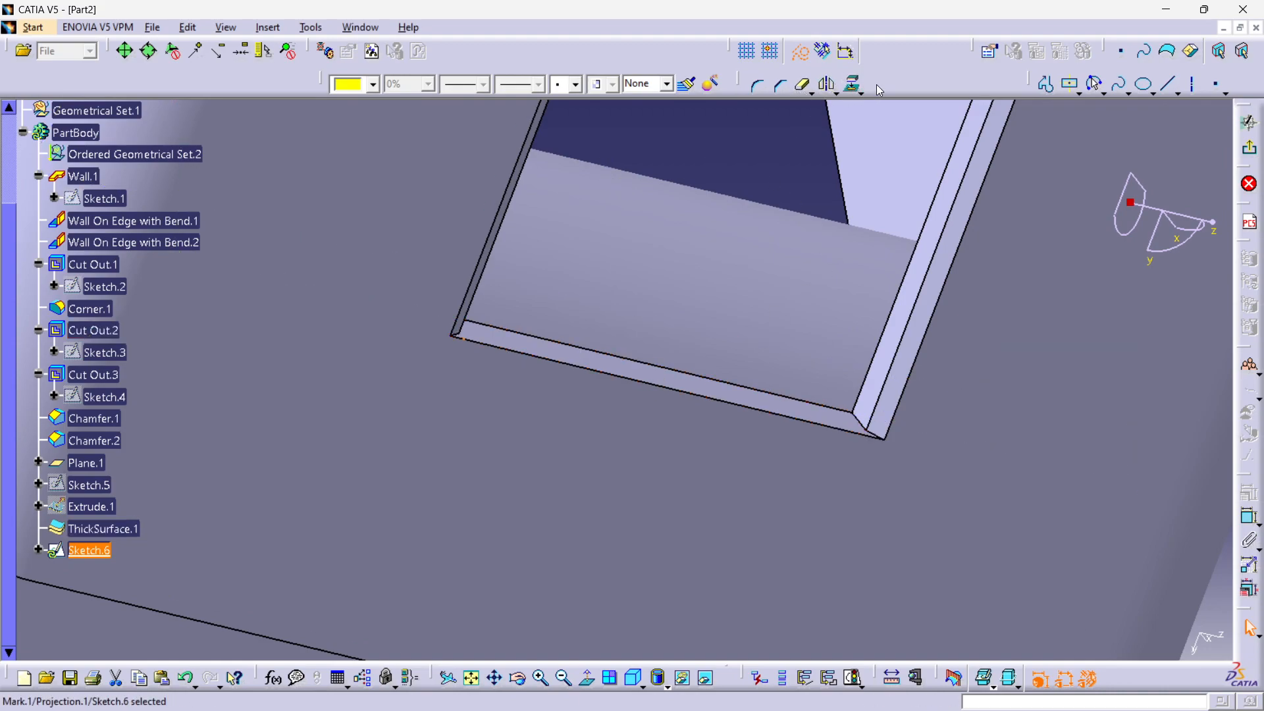
{"action": "left_click", "coordinate": [801, 54]}
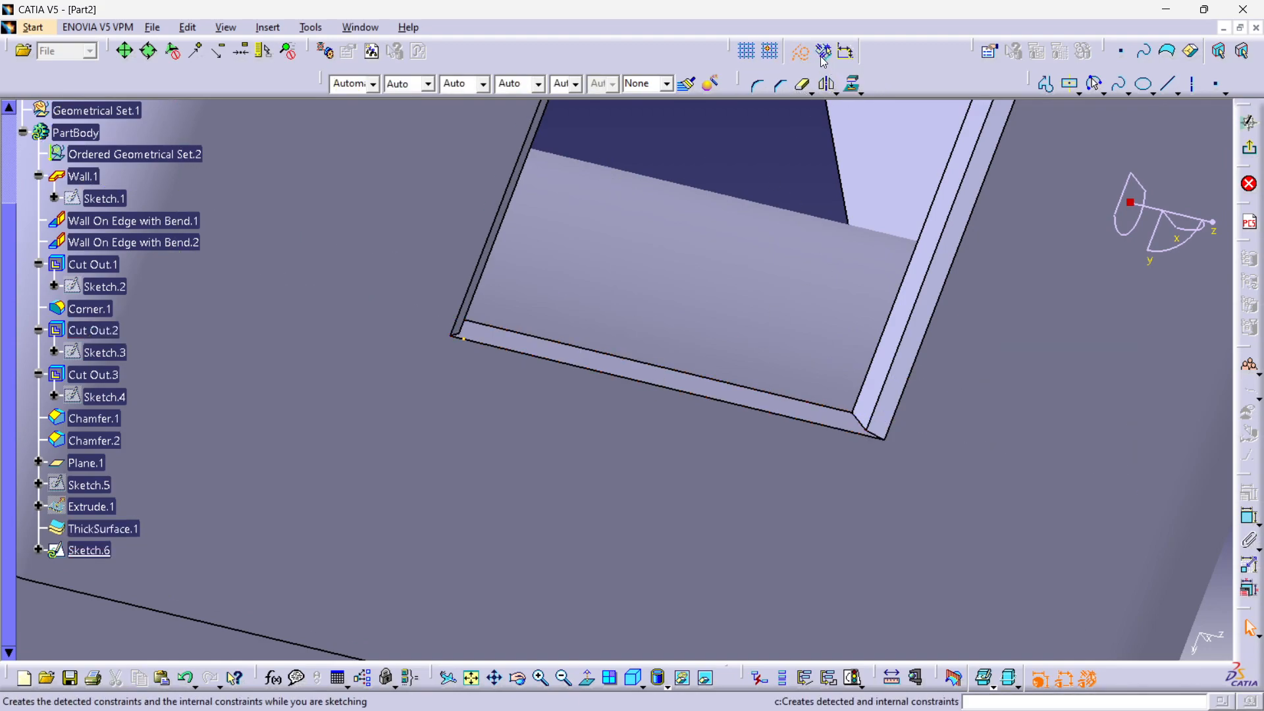
Step: Draw a downward-bulging three-point arc of about 91 mm radius from the projected slot point to about H 59 mm, V -132 mm
{"action": "middle_click_drag", "start_coordinate": [644, 228], "coordinate": [705, 456], "text": "ctrl"}
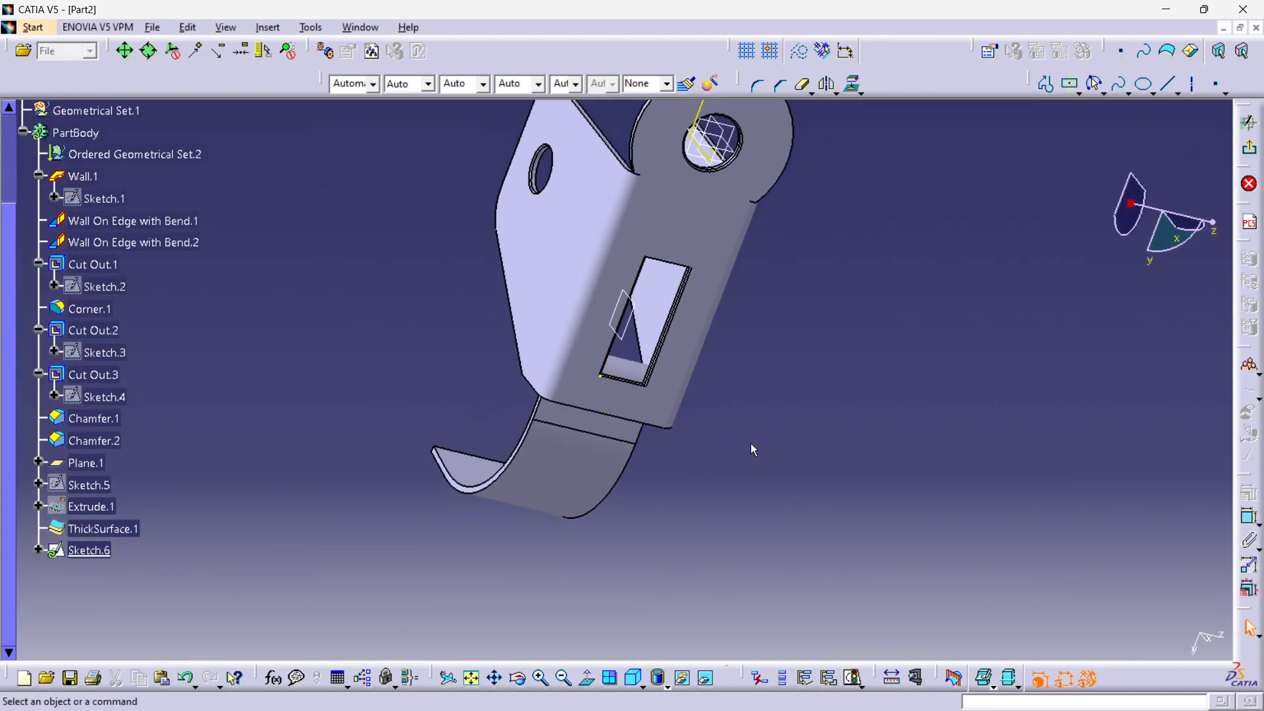
{"action": "left_click", "coordinate": [588, 684]}
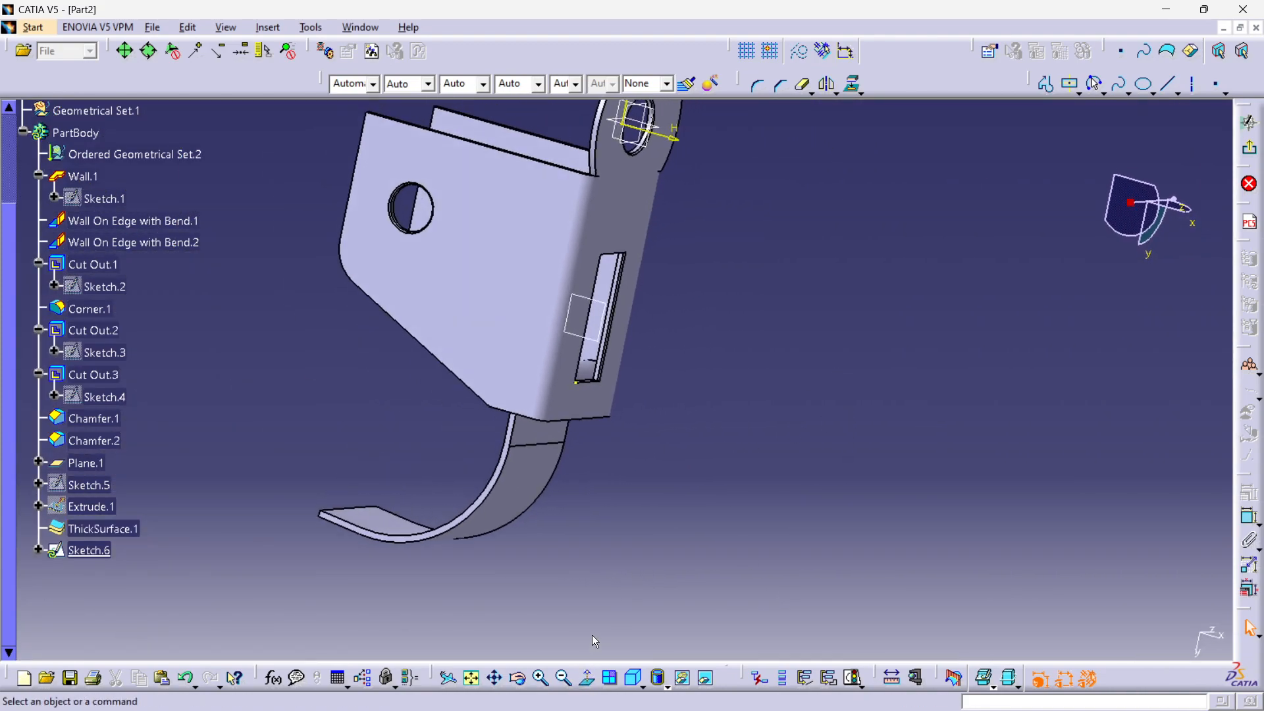
{"action": "middle_click_drag", "start_coordinate": [598, 460], "coordinate": [557, 357], "text": "ctrl"}
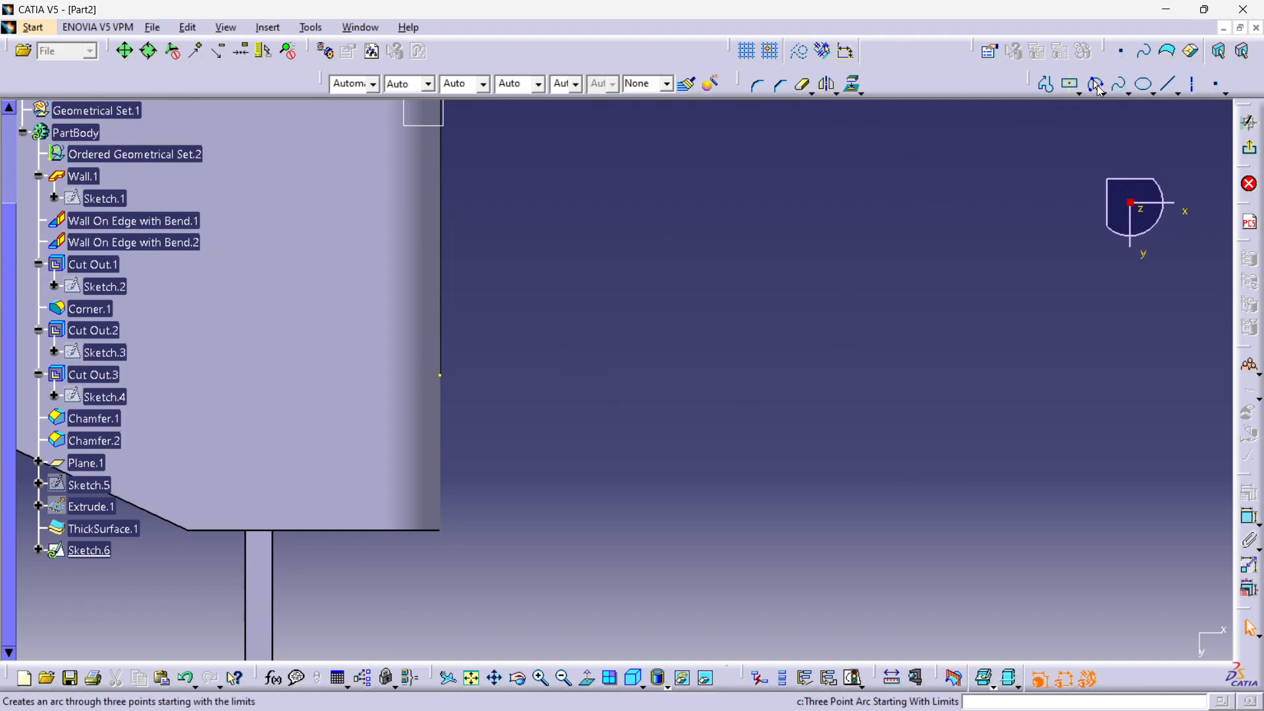
{"action": "left_click", "coordinate": [1096, 86]}
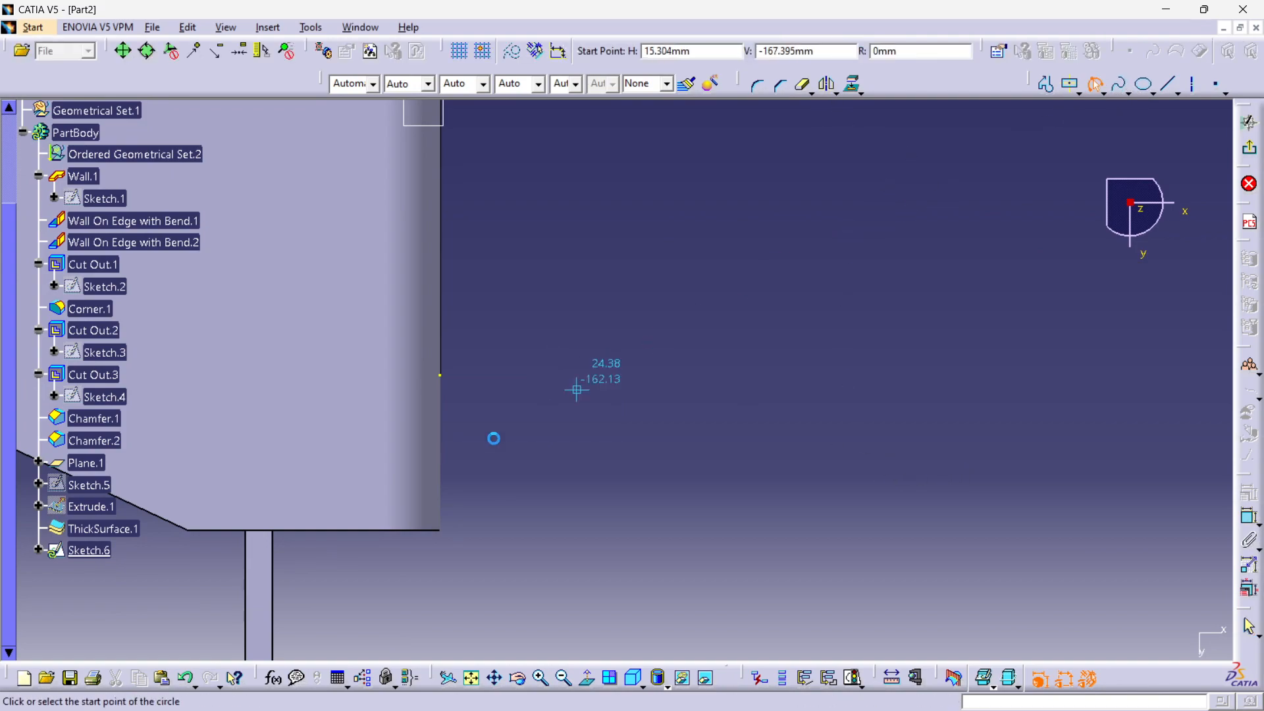
{"action": "left_click", "coordinate": [441, 374]}
{"action": "left_click", "coordinate": [811, 186]}
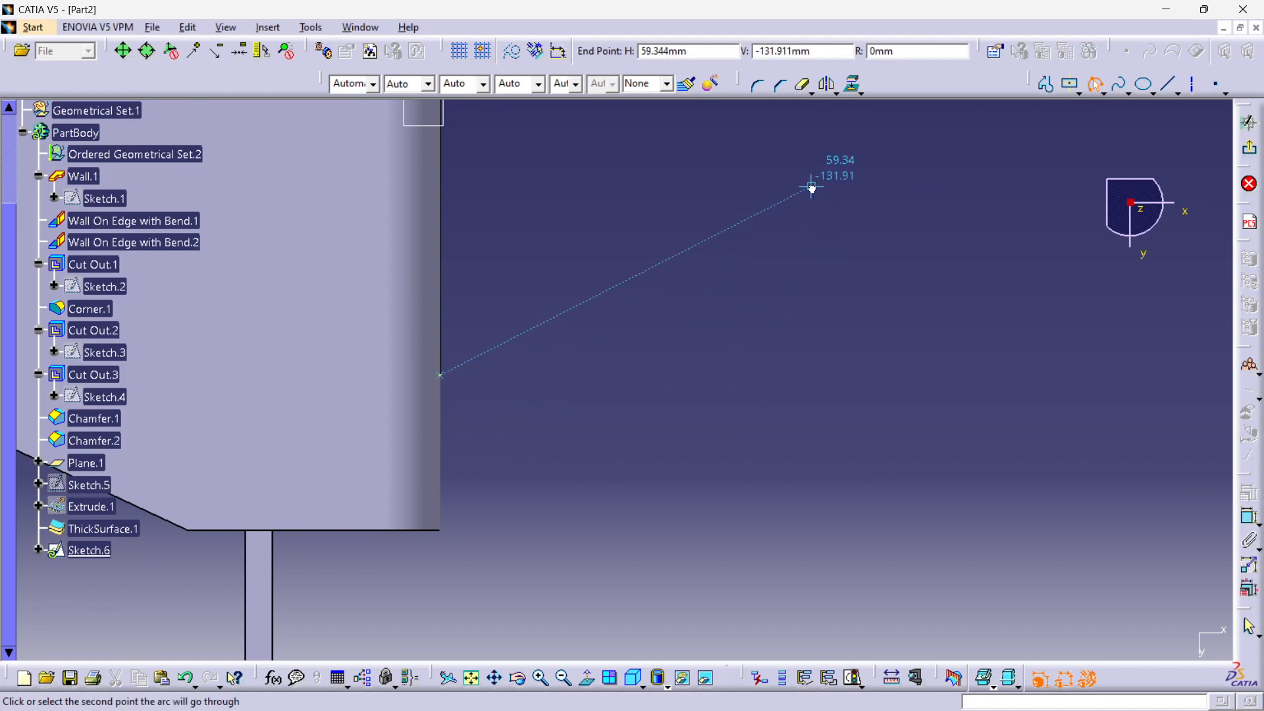
{"action": "left_click", "coordinate": [671, 302]}
Step: Dimension the arc's radius and set it to 99 mm
{"action": "middle_click_drag", "start_coordinate": [827, 290], "coordinate": [763, 486]}
{"action": "mouse_move", "coordinate": [728, 422]}
{"action": "middle_mouse_down"}
{"action": "mouse_move", "coordinate": [663, 507]}
{"action": "mouse_move", "coordinate": [585, 375]}
{"action": "middle_mouse_up"}
{"action": "middle_click_drag", "start_coordinate": [511, 502], "coordinate": [722, 183]}
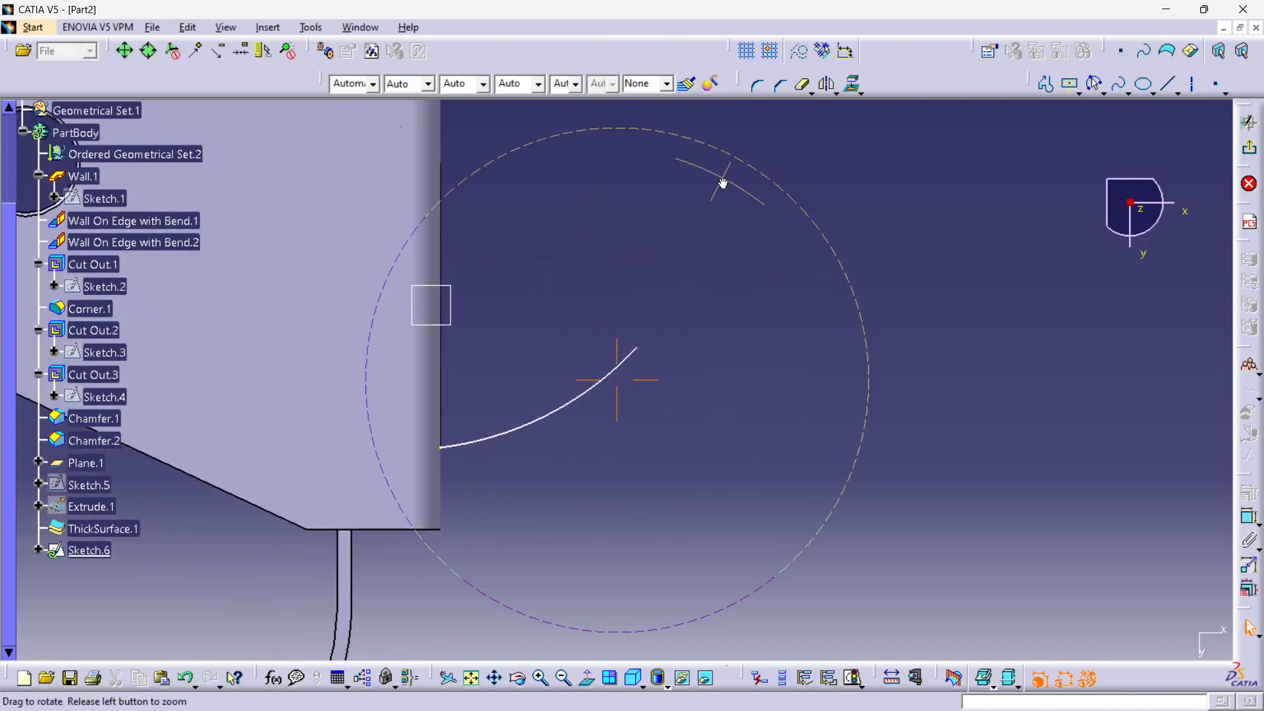
{"action": "middle_click_drag", "start_coordinate": [653, 411], "coordinate": [648, 327]}
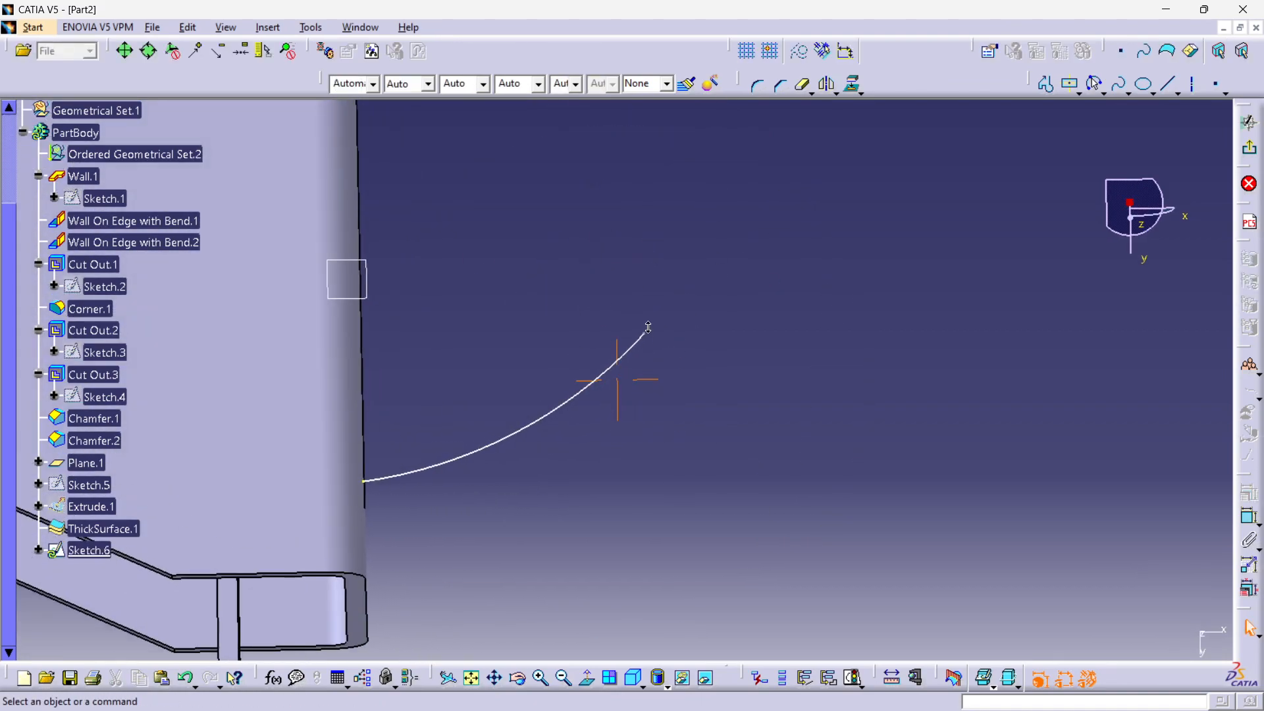
{"action": "left_click", "coordinate": [609, 678]}
{"action": "left_click", "coordinate": [1247, 545]}
{"action": "left_click", "coordinate": [686, 493]}
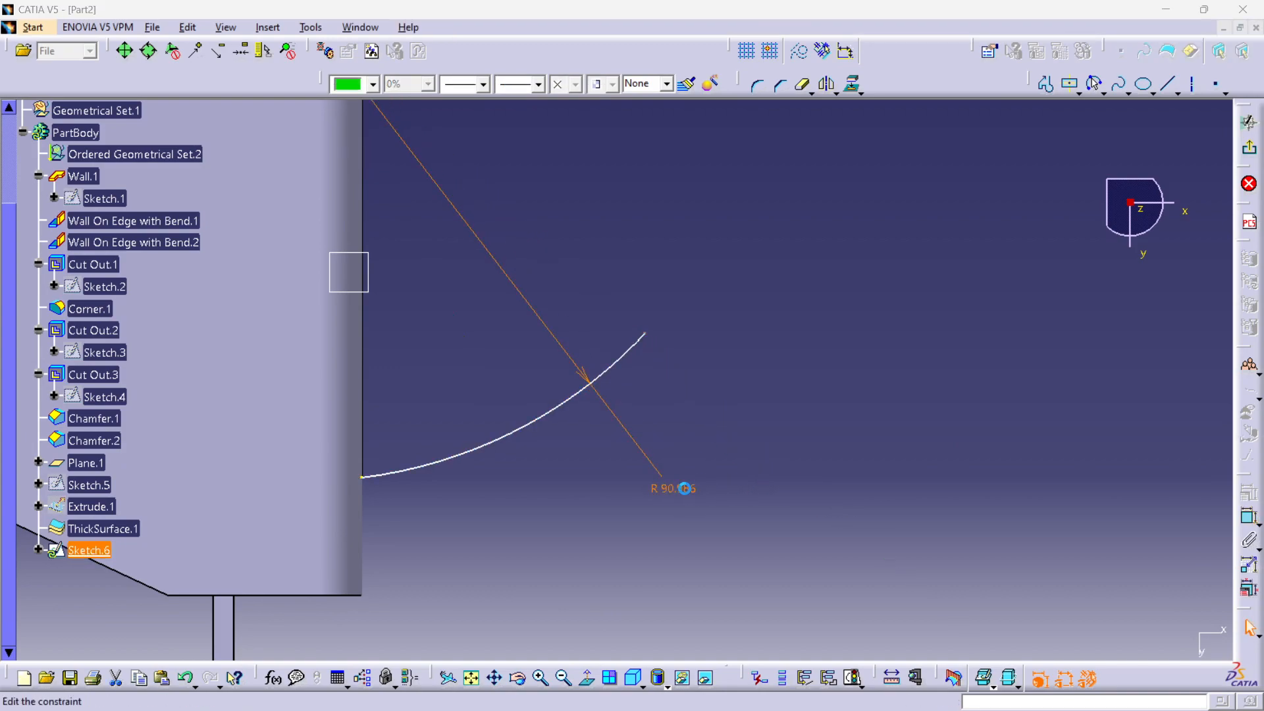
{"action": "double_click", "coordinate": [684, 488]}
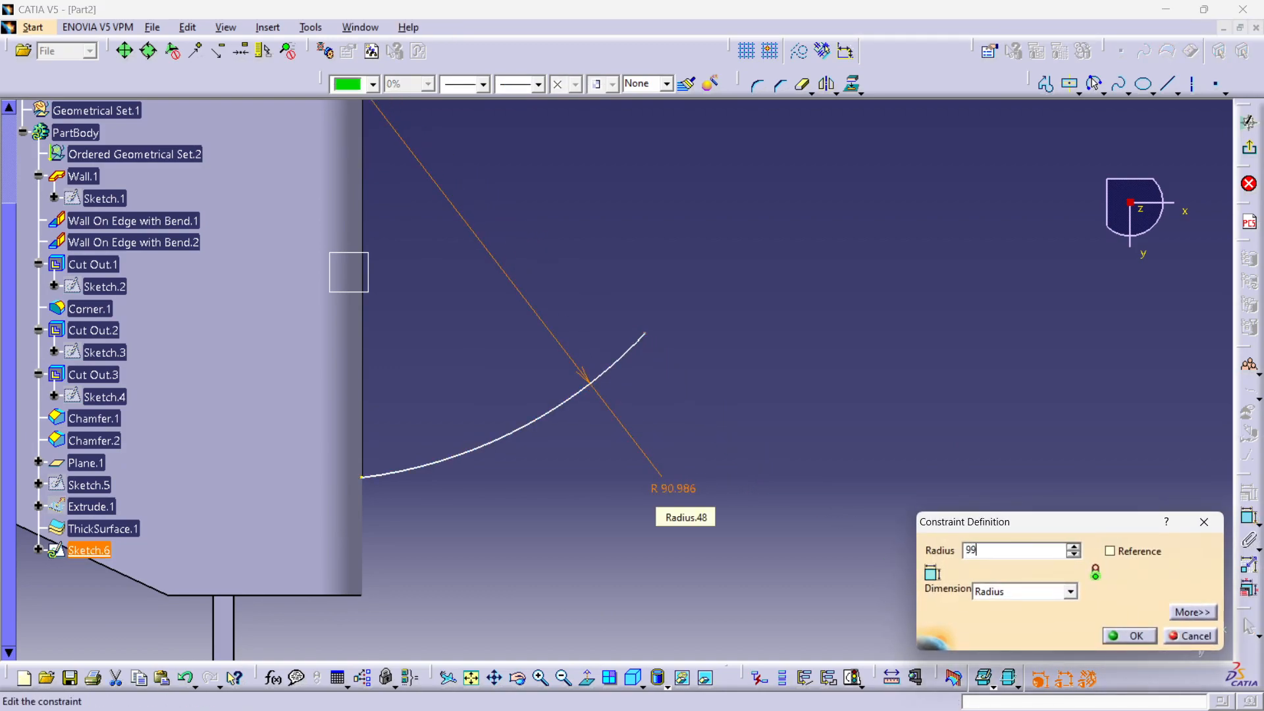
{"action": "key", "text": "Return"}
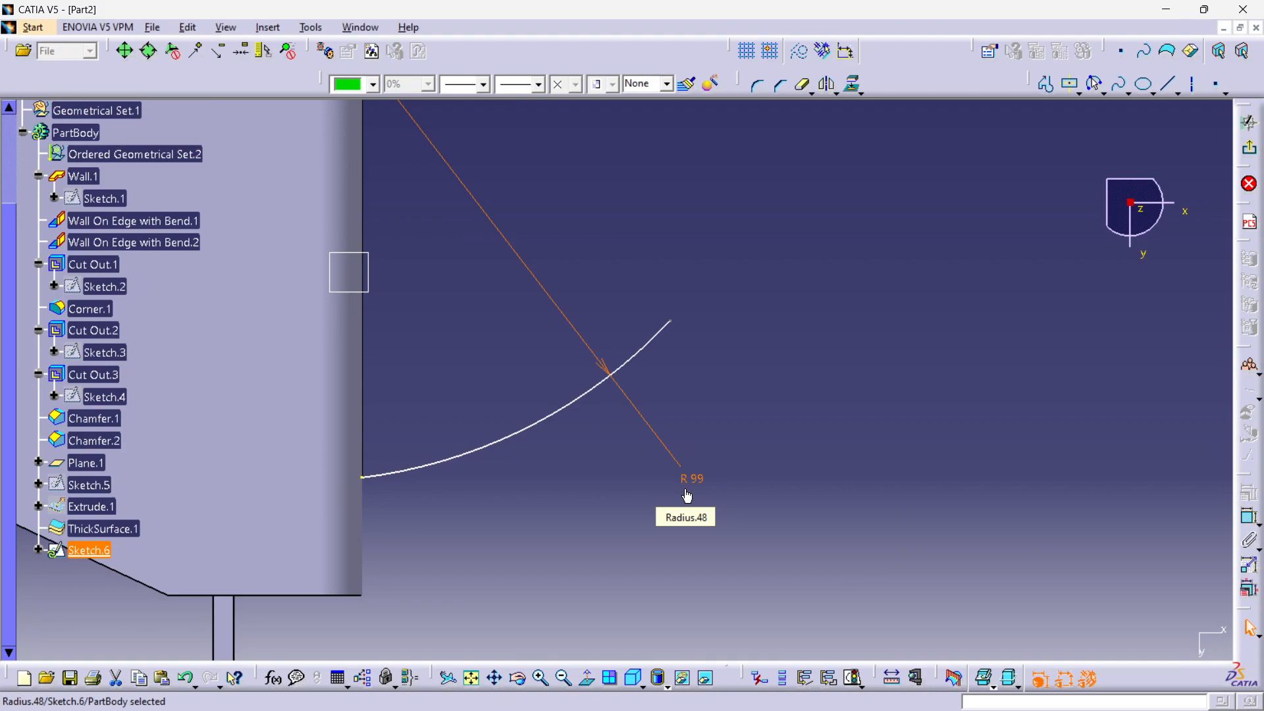
Step: Dimension the arc's free end from the bracket's outer wall edge and set the distance to 60 mm
{"action": "left_click", "coordinate": [672, 336]}
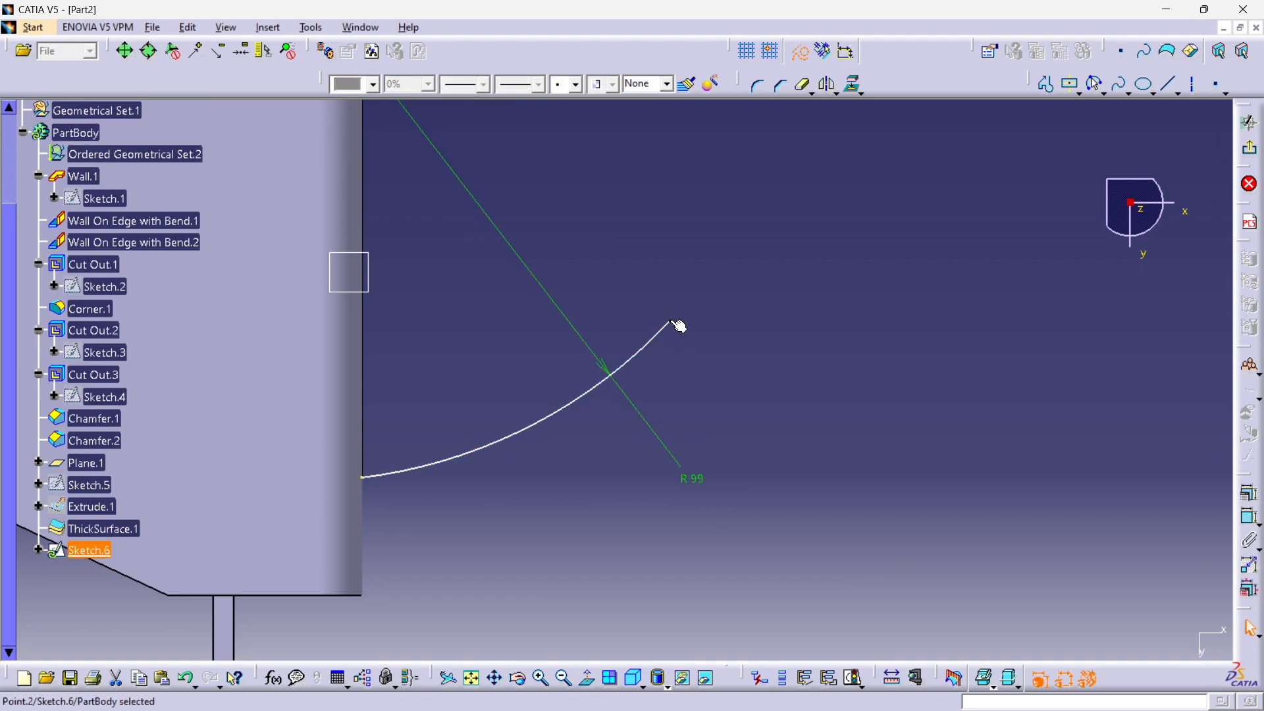
{"action": "left_click", "coordinate": [361, 234], "text": "ctrl"}
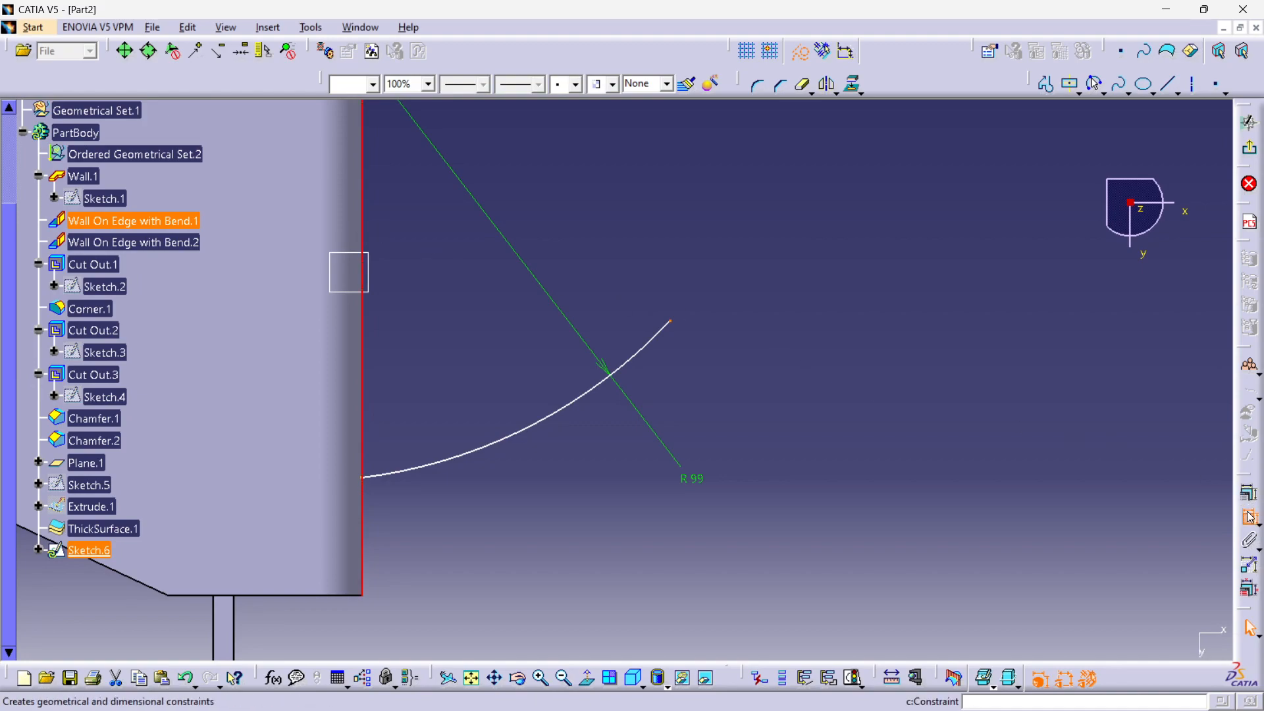
{"action": "left_click", "coordinate": [593, 254]}
{"action": "double_click", "coordinate": [593, 252]}
{"action": "type", "text": "60"}
{"action": "key", "text": "Return"}
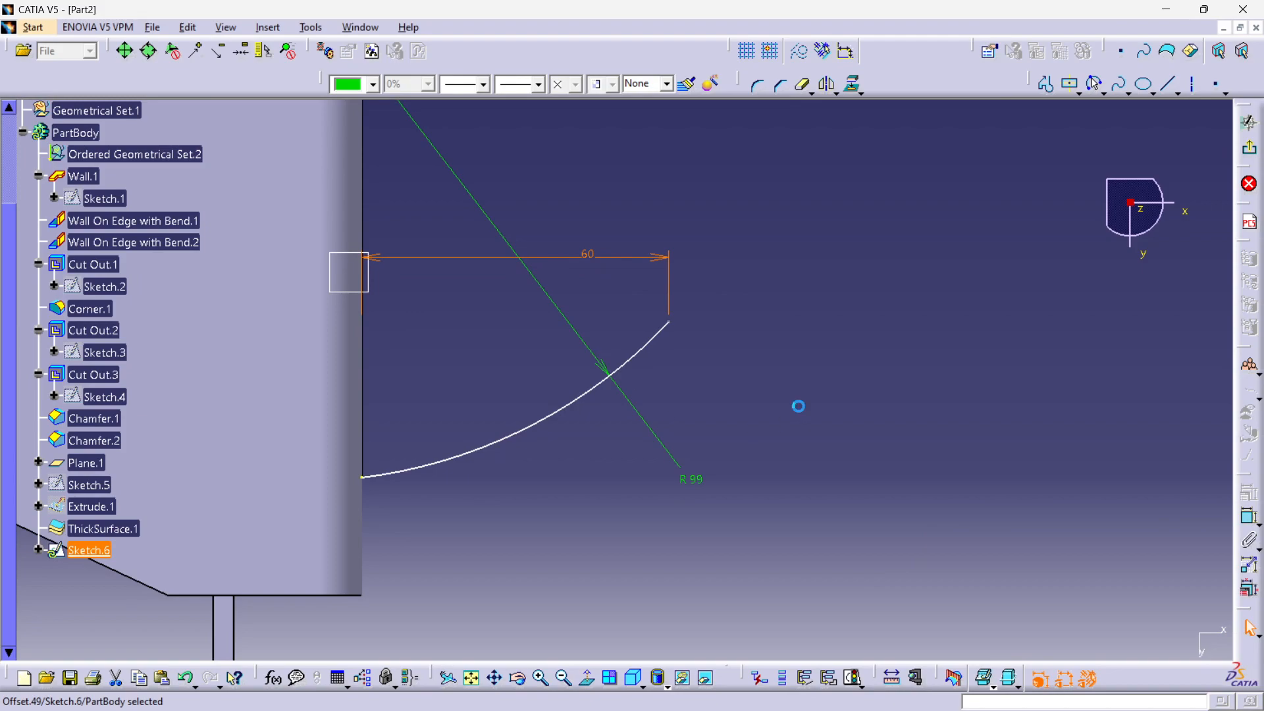
{"action": "left_click", "coordinate": [786, 409]}
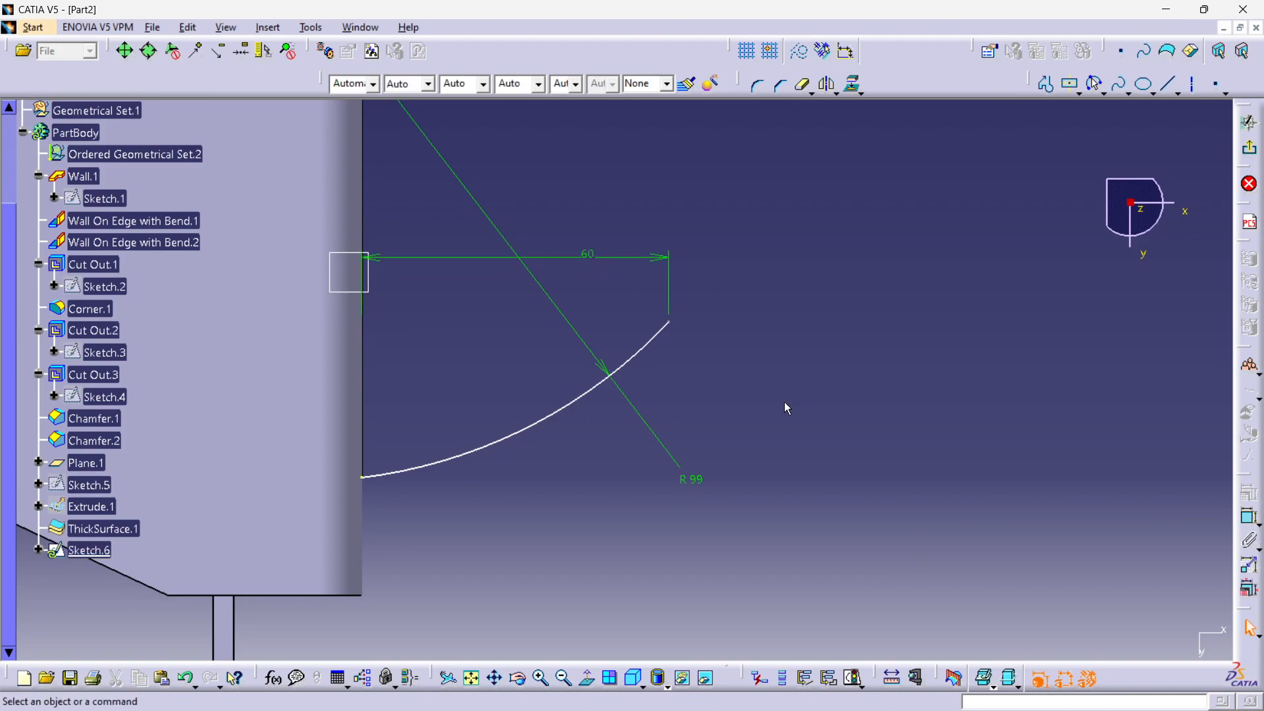
Step: Add a reference dimension between the arc's start point and the bracket's bottom edge, leaving its definition unedited
{"action": "left_click", "coordinate": [370, 480]}
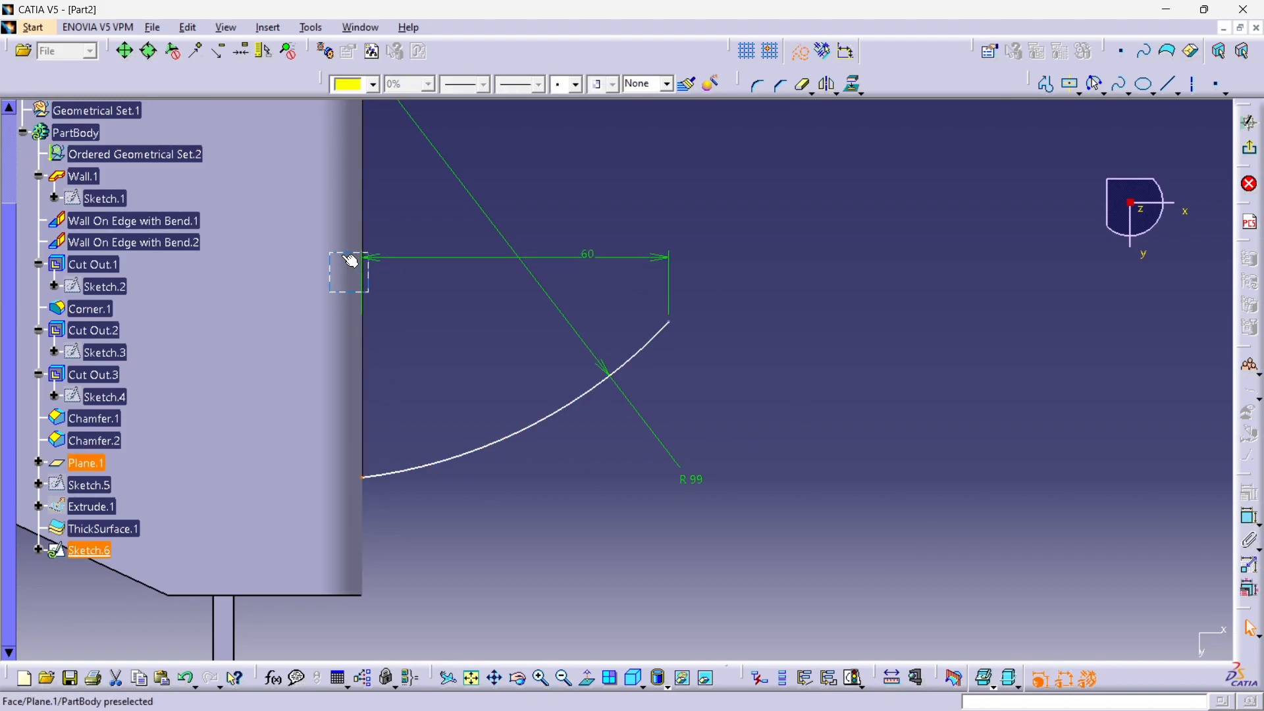
{"action": "middle_click_drag", "start_coordinate": [402, 319], "coordinate": [407, 412]}
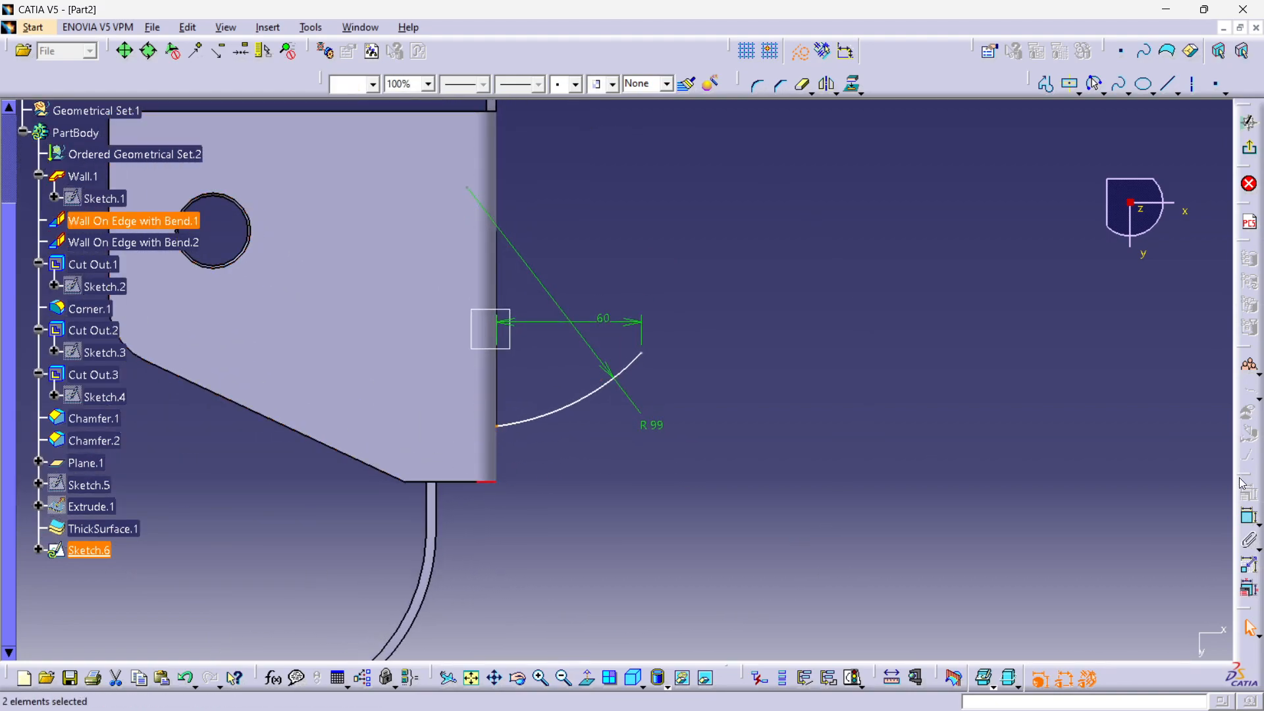
{"action": "left_click", "coordinate": [1245, 520]}
{"action": "double_click", "coordinate": [606, 455]}
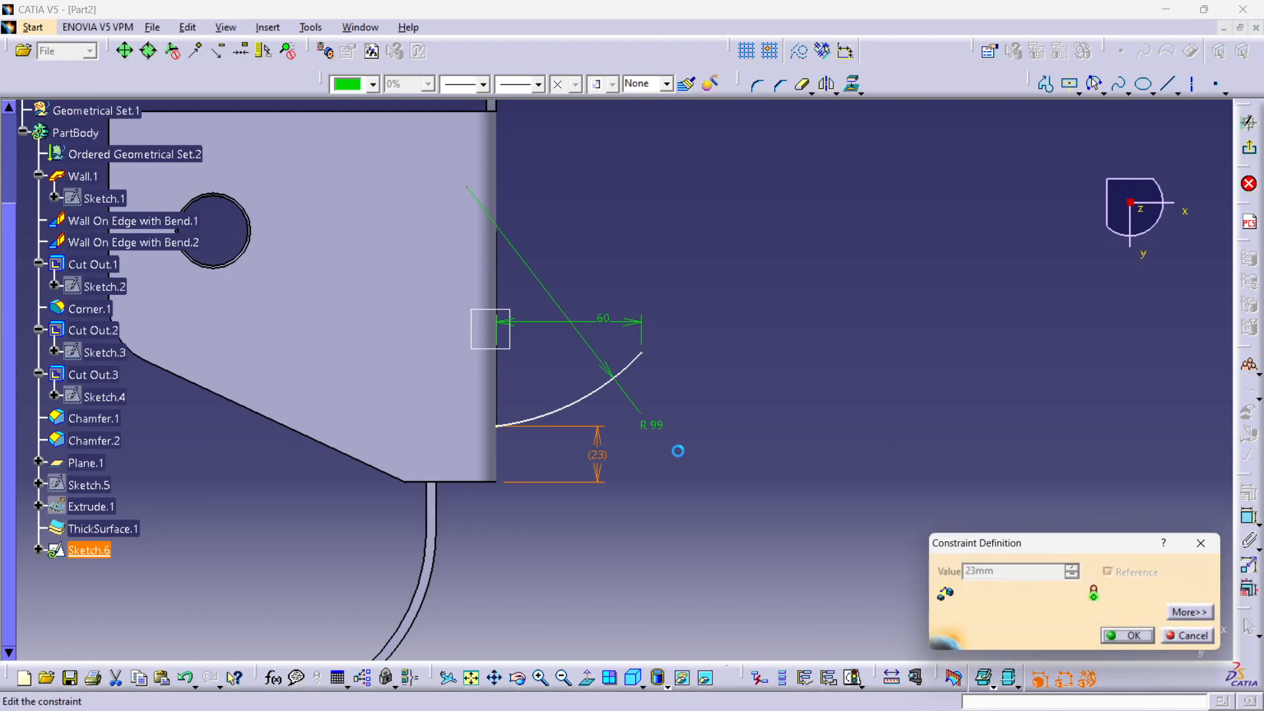
{"action": "left_click", "coordinate": [1203, 544]}
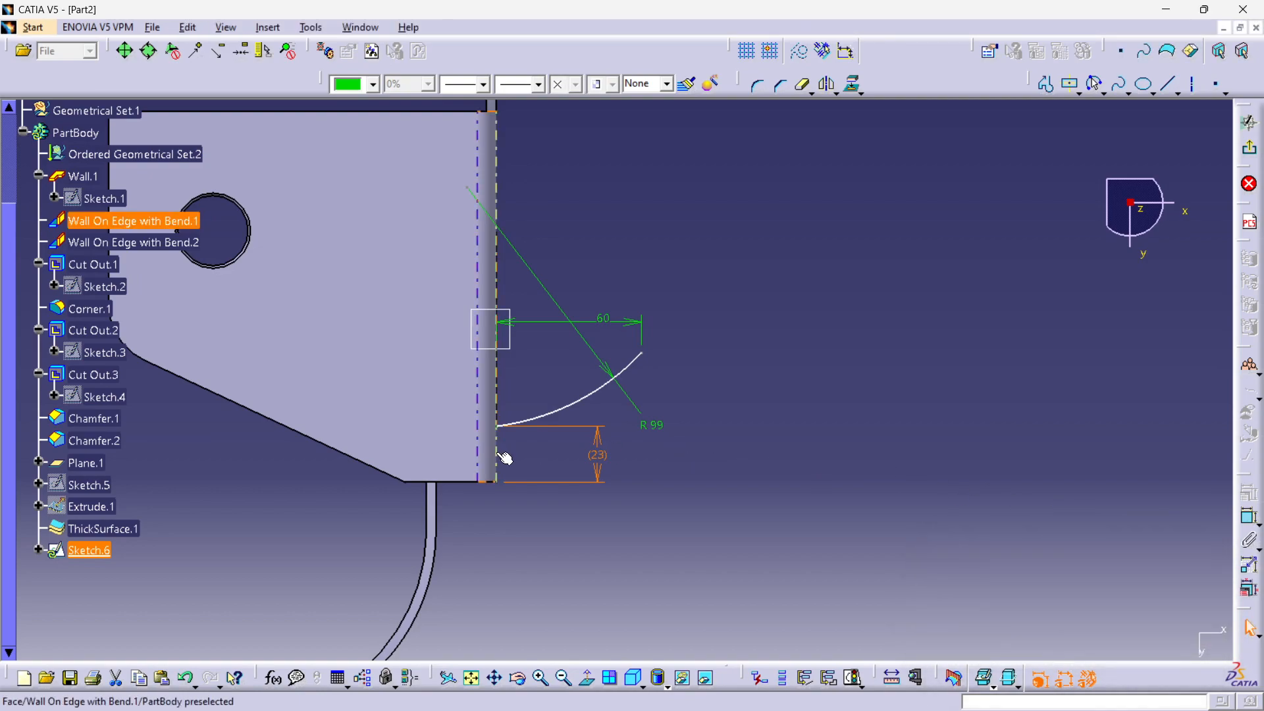
{"action": "left_click", "coordinate": [643, 472]}
Step: Exit the arc sketch and switch to the Wireframe and Surface Design workbench
{"action": "middle_click_drag", "start_coordinate": [643, 471], "coordinate": [642, 381]}
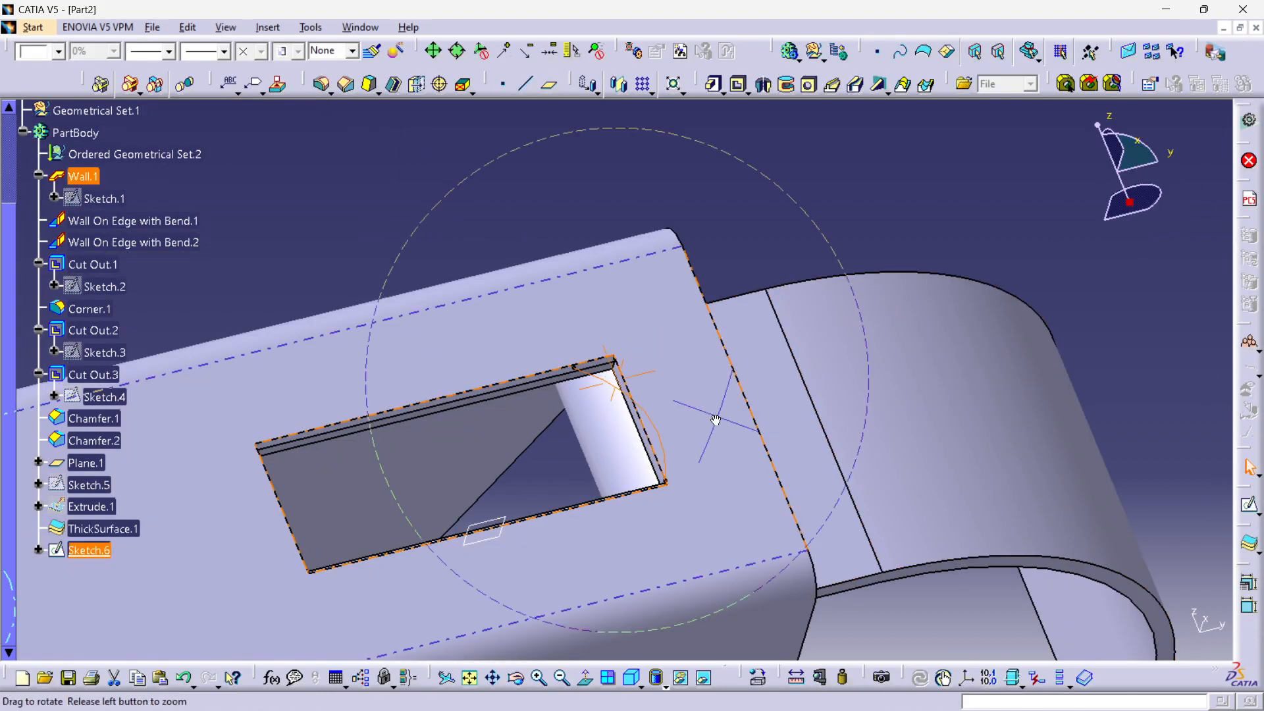
{"action": "middle_click_drag", "start_coordinate": [715, 420], "coordinate": [569, 340]}
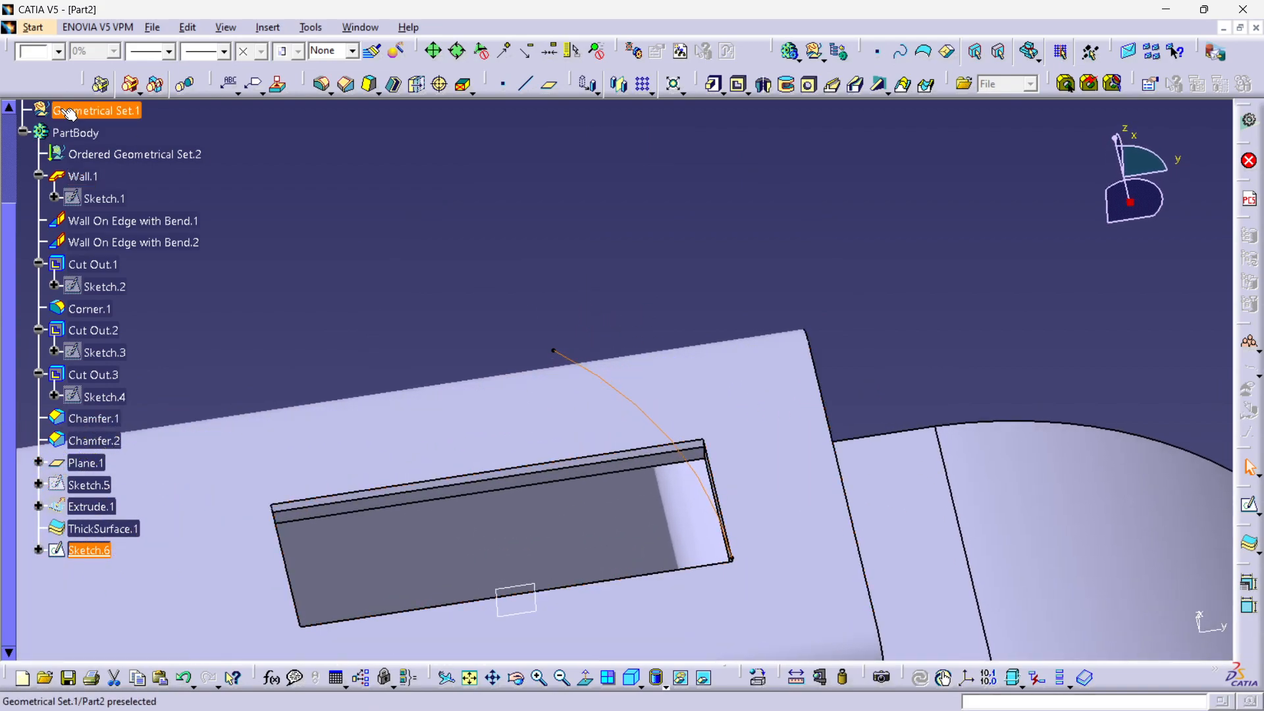
{"action": "left_click", "coordinate": [33, 27]}
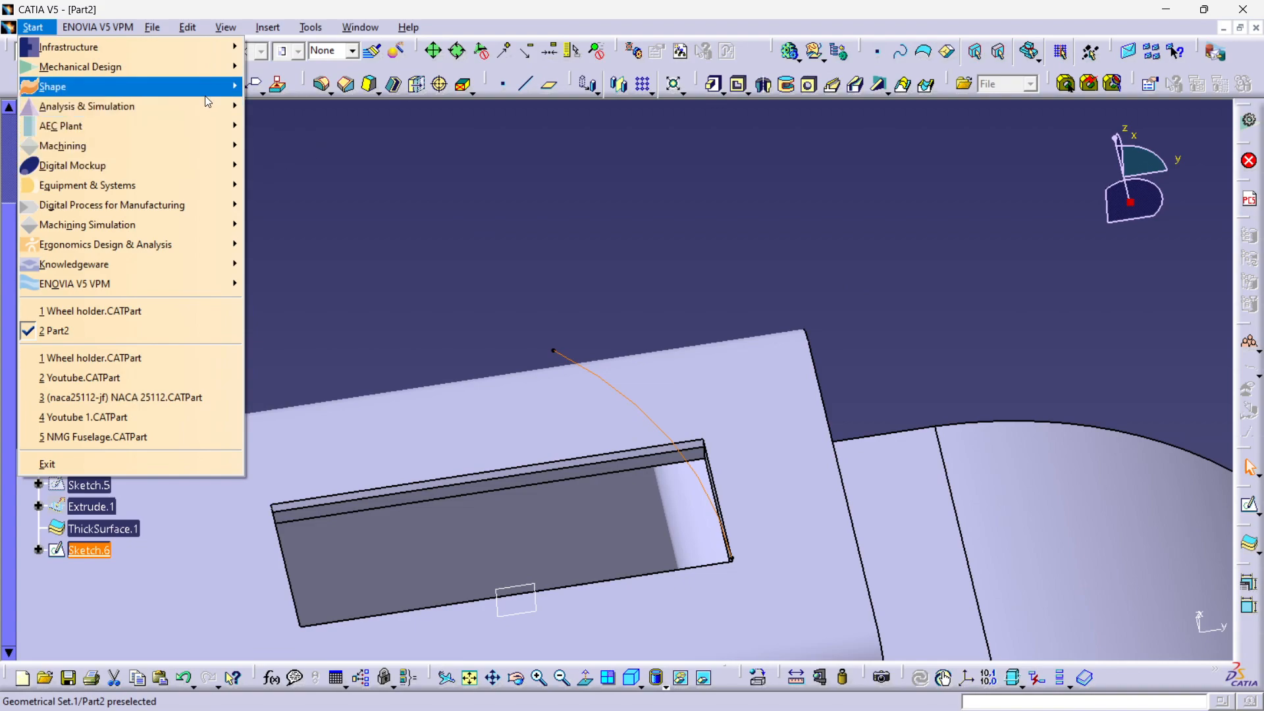
{"action": "mouse_move", "coordinate": [204, 66]}
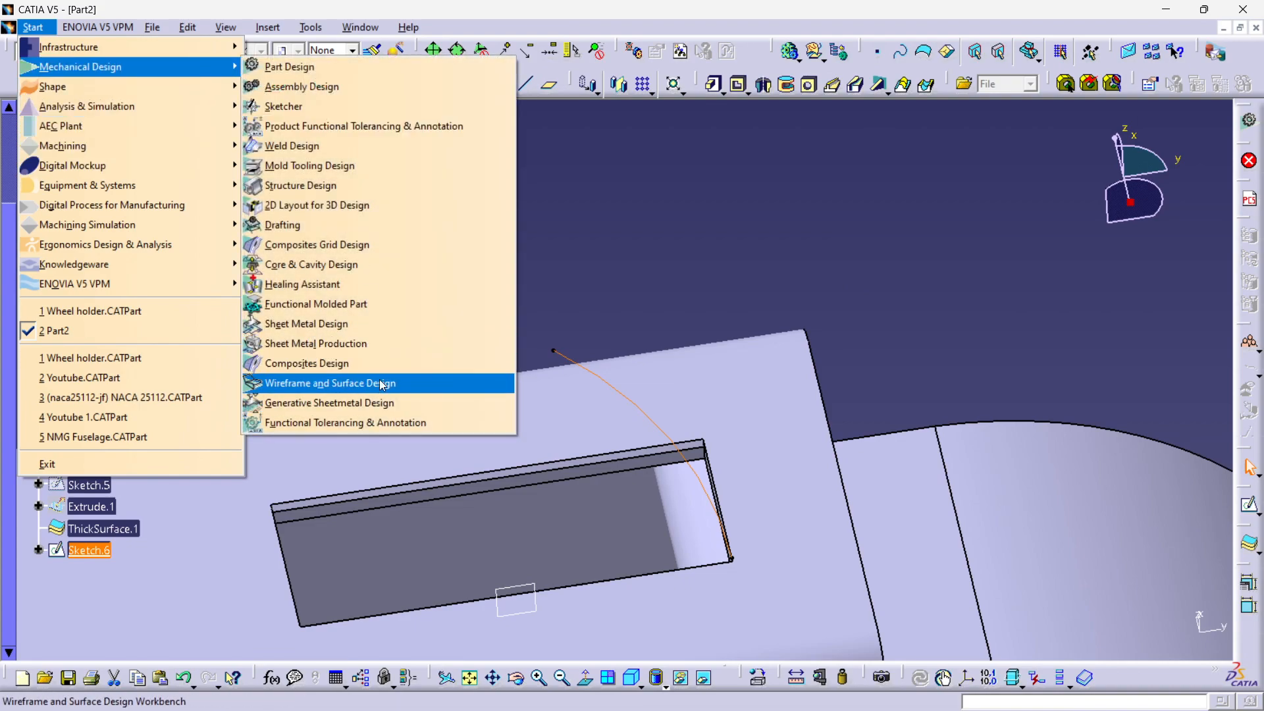
{"action": "left_click", "coordinate": [382, 383]}
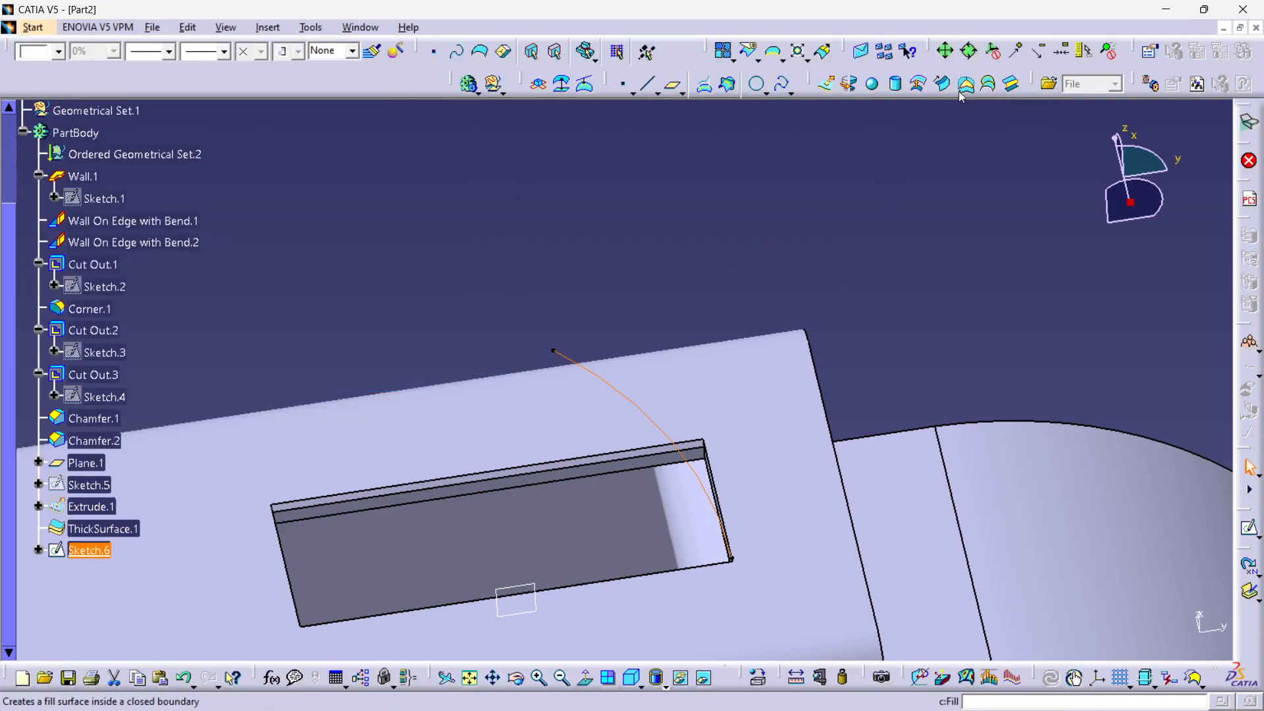
Step: Extrude Sketch.6 as a surface along the sketch normal with limits of 20 mm and 50 mm
{"action": "left_click", "coordinate": [827, 85]}
{"action": "middle_click_drag", "start_coordinate": [787, 317], "coordinate": [888, 307]}
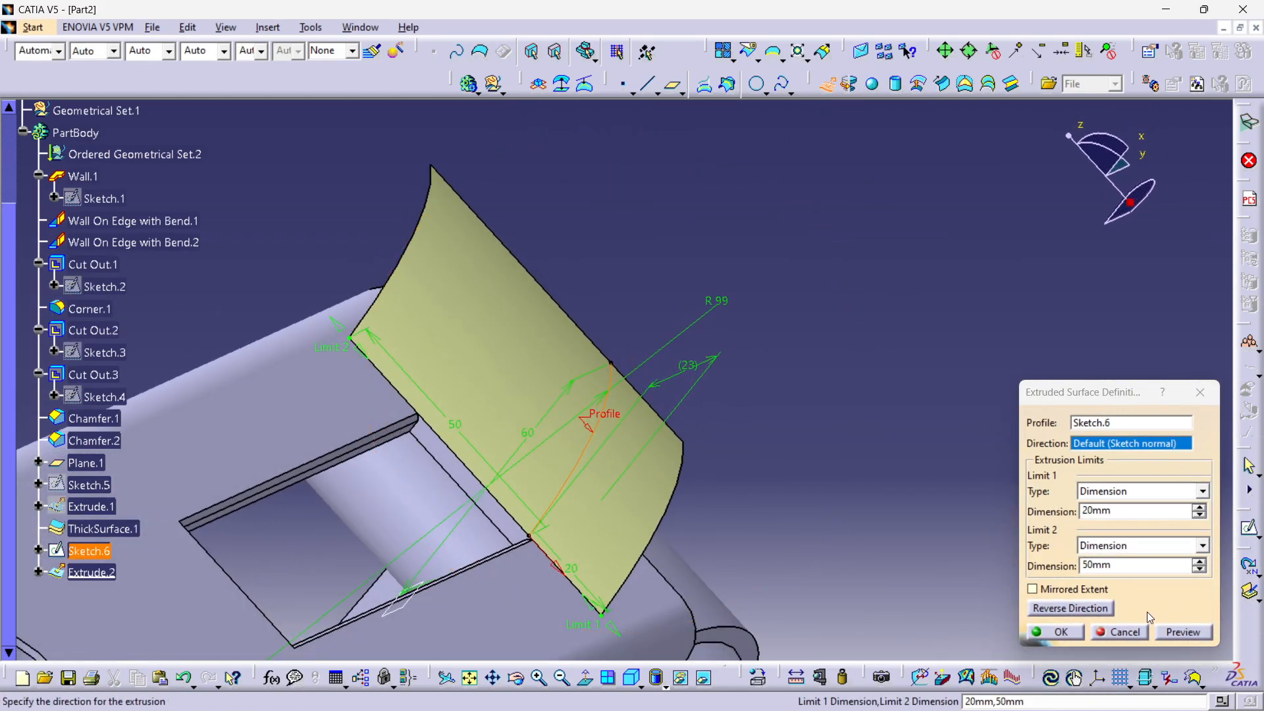
{"action": "left_click", "coordinate": [1136, 632]}
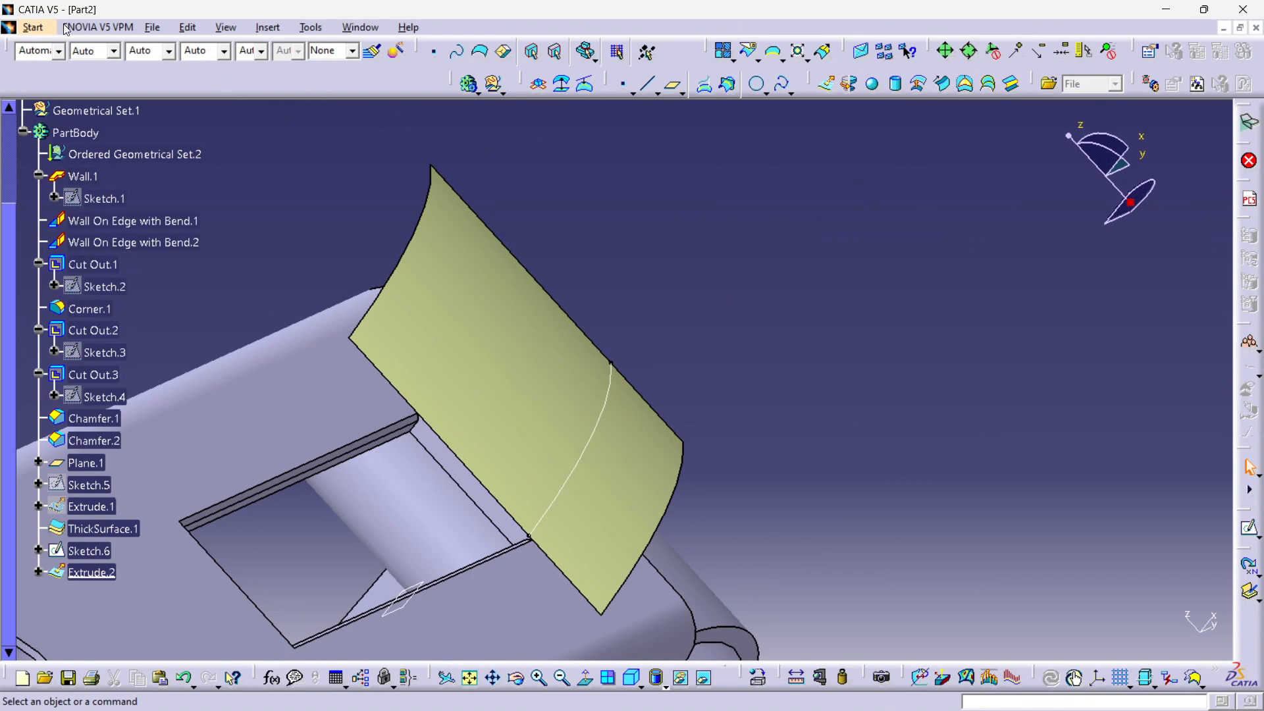
Step: Switch to the Part Design workbench and preview a thick surface on Extrude.2 with a 4 mm first offset and 0 mm second offset
{"action": "left_click", "coordinate": [36, 26]}
{"action": "mouse_move", "coordinate": [59, 66]}
{"action": "left_click", "coordinate": [283, 68]}
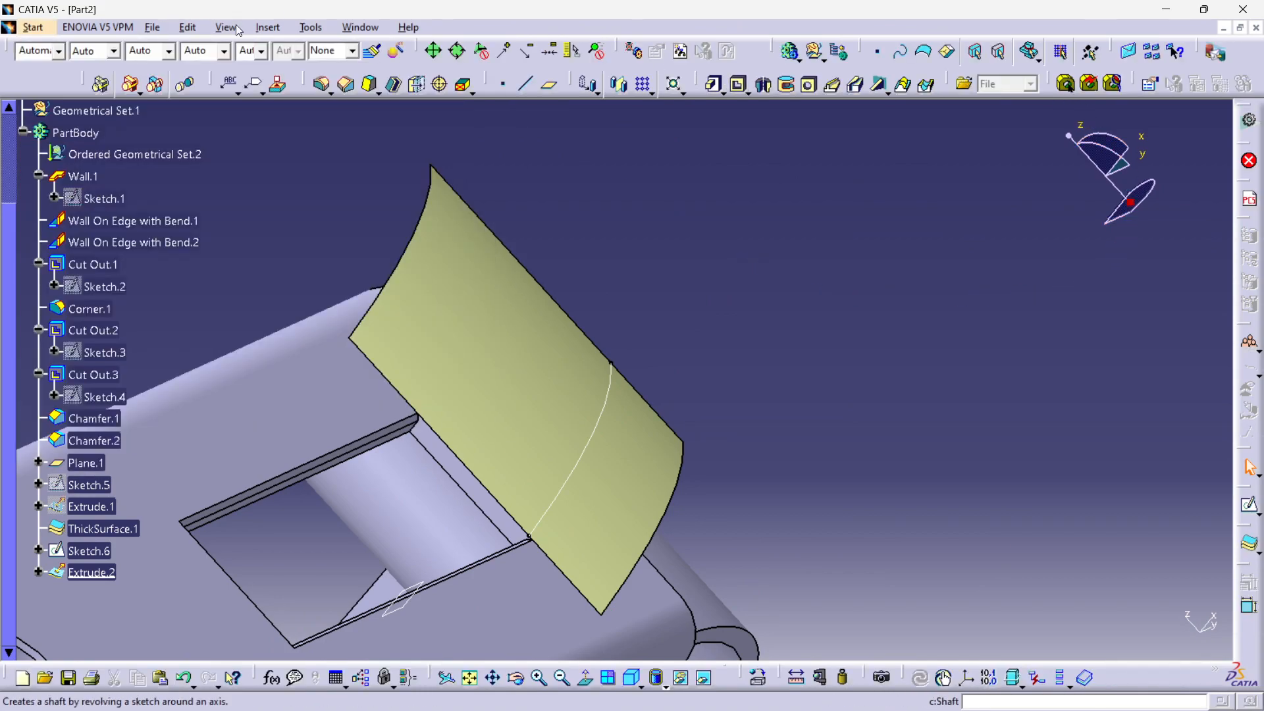
{"action": "left_click", "coordinate": [267, 27]}
{"action": "mouse_move", "coordinate": [312, 288]}
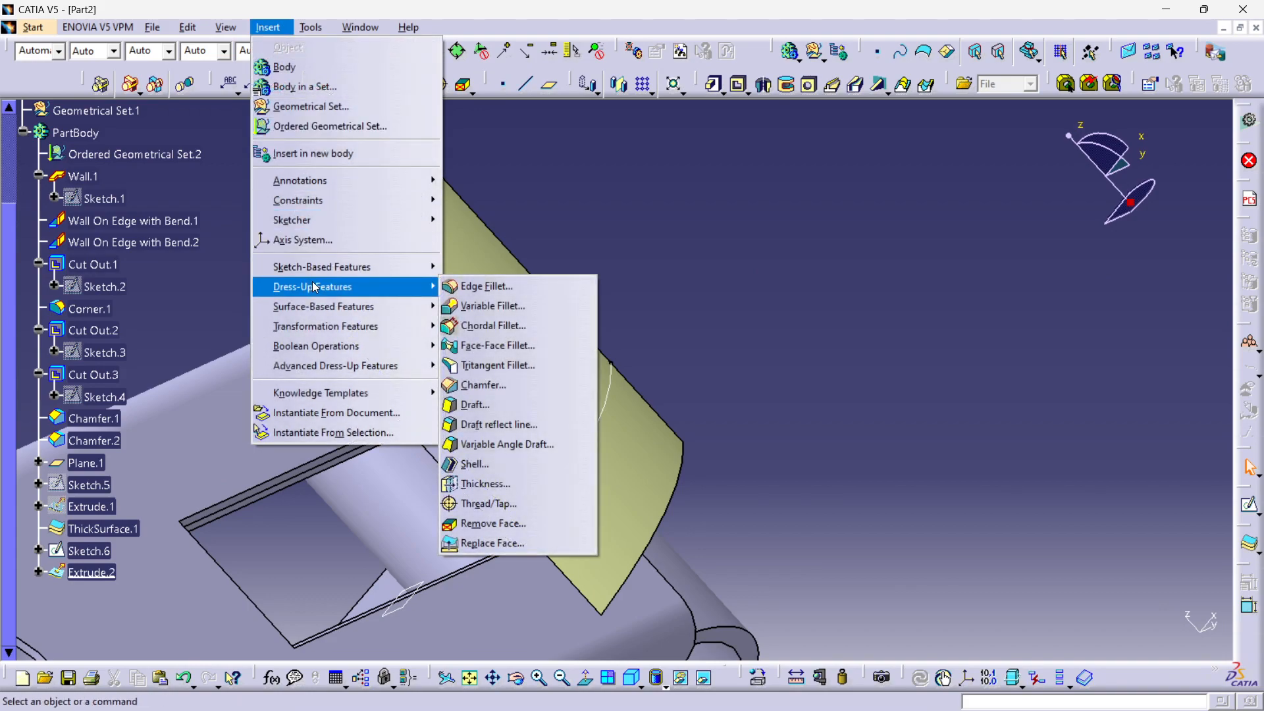
{"action": "mouse_move", "coordinate": [335, 308]}
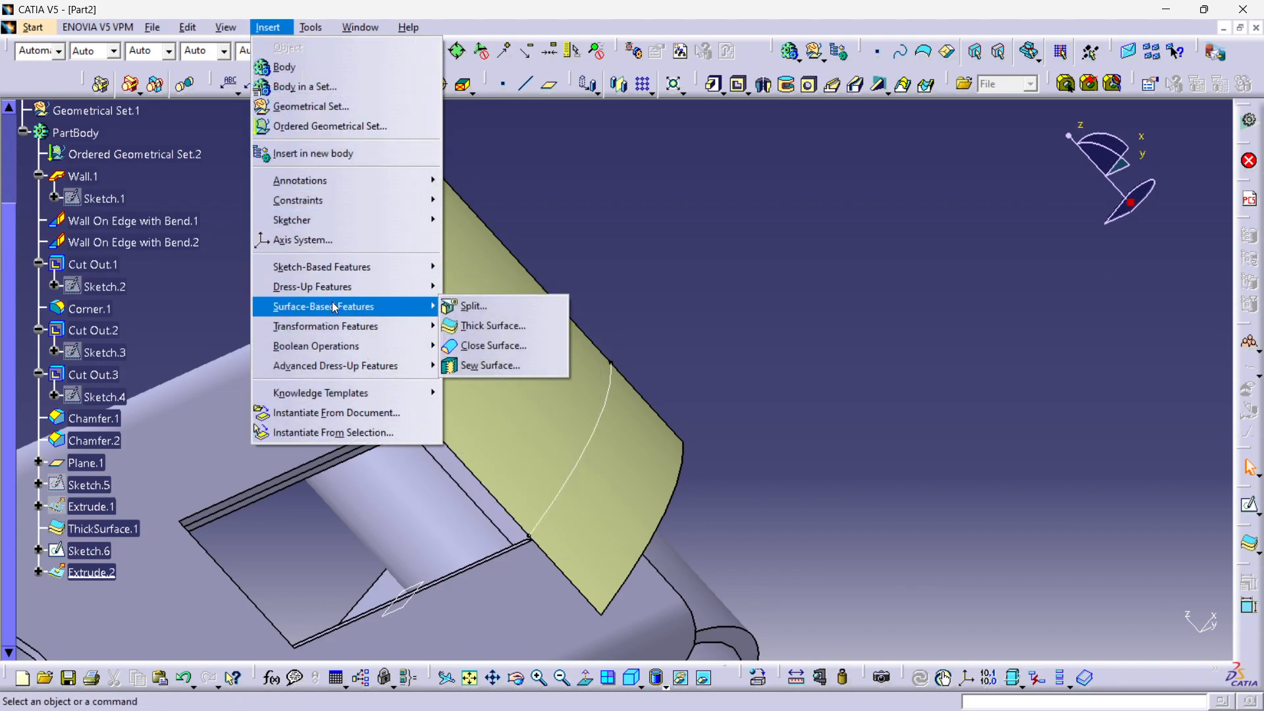
{"action": "left_click", "coordinate": [483, 329]}
{"action": "middle_click_drag", "start_coordinate": [483, 329], "coordinate": [699, 375]}
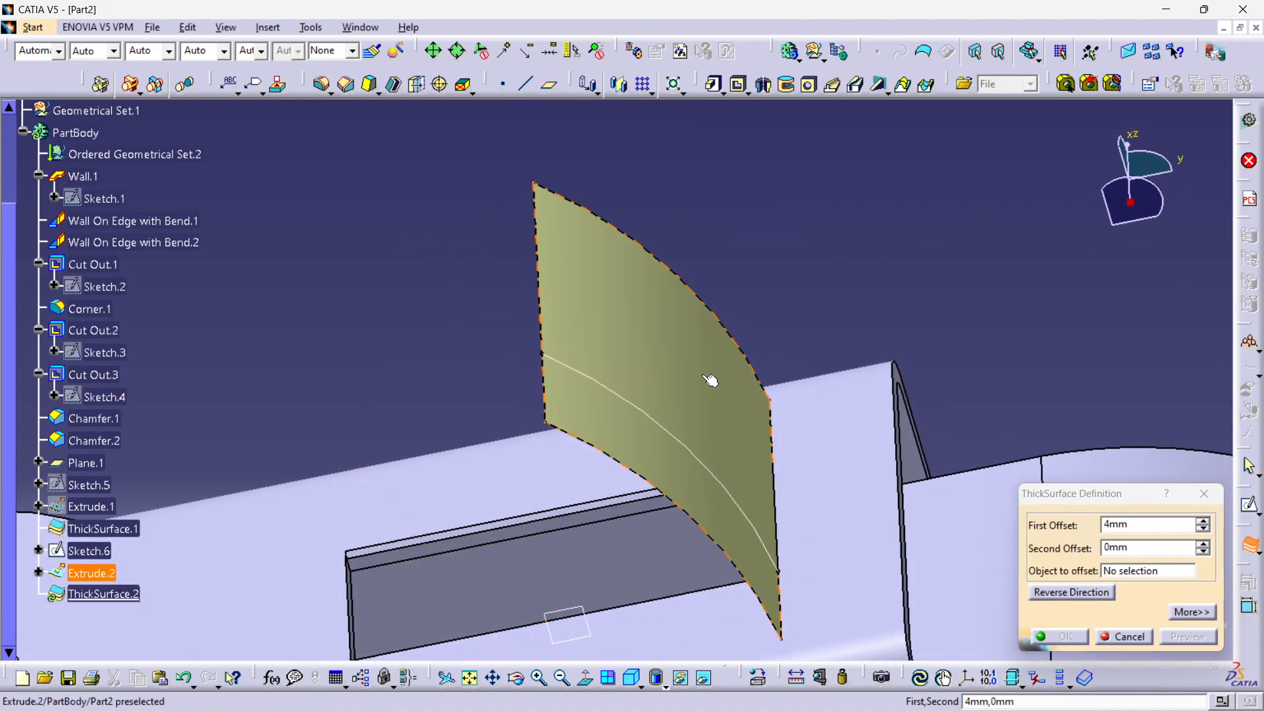
{"action": "left_click", "coordinate": [700, 376]}
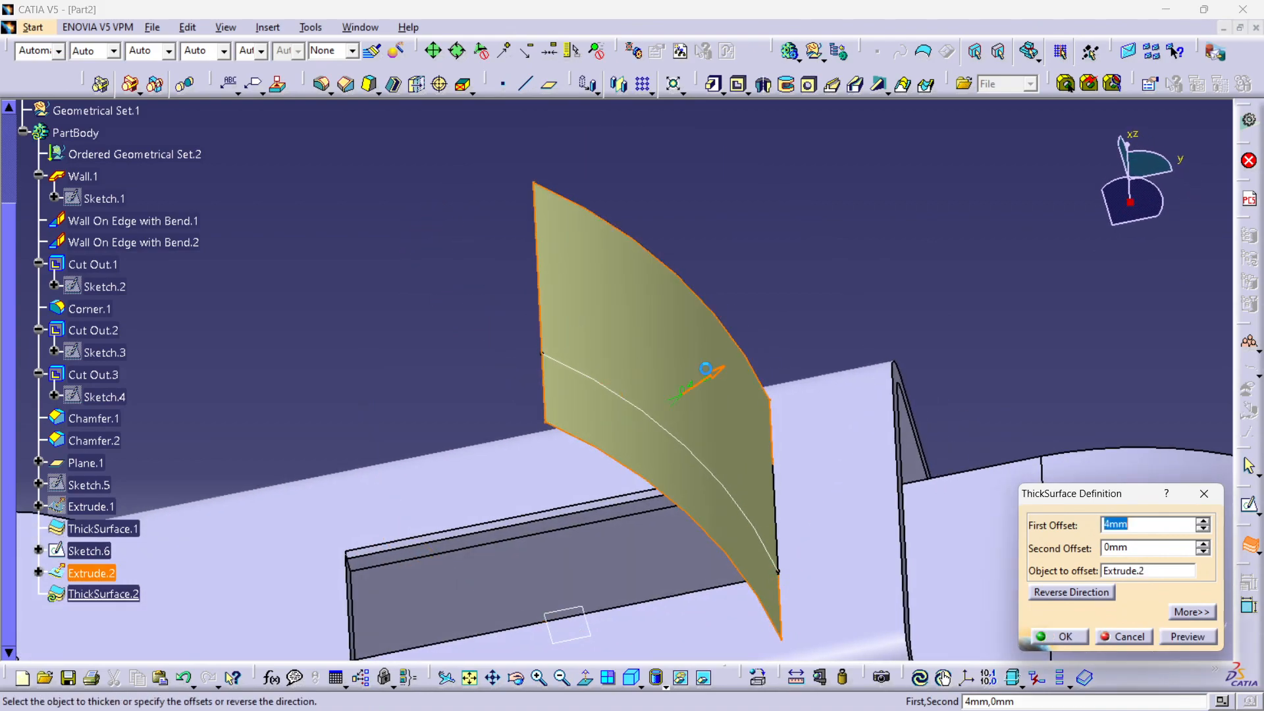
{"action": "left_click", "coordinate": [1188, 635]}
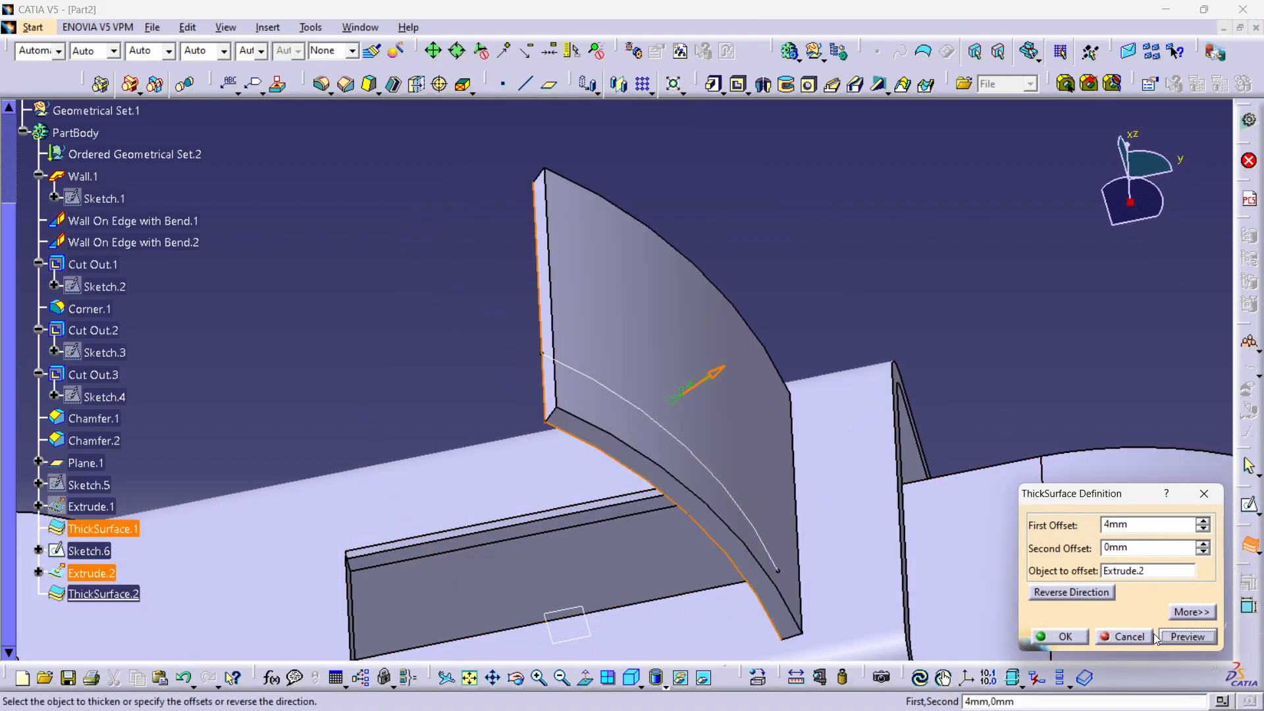
Step: Try reversing the thickening direction of Extrude.2 and preview the plate from the other side
{"action": "left_click", "coordinate": [1077, 594]}
{"action": "middle_click_drag", "start_coordinate": [445, 553], "coordinate": [540, 548]}
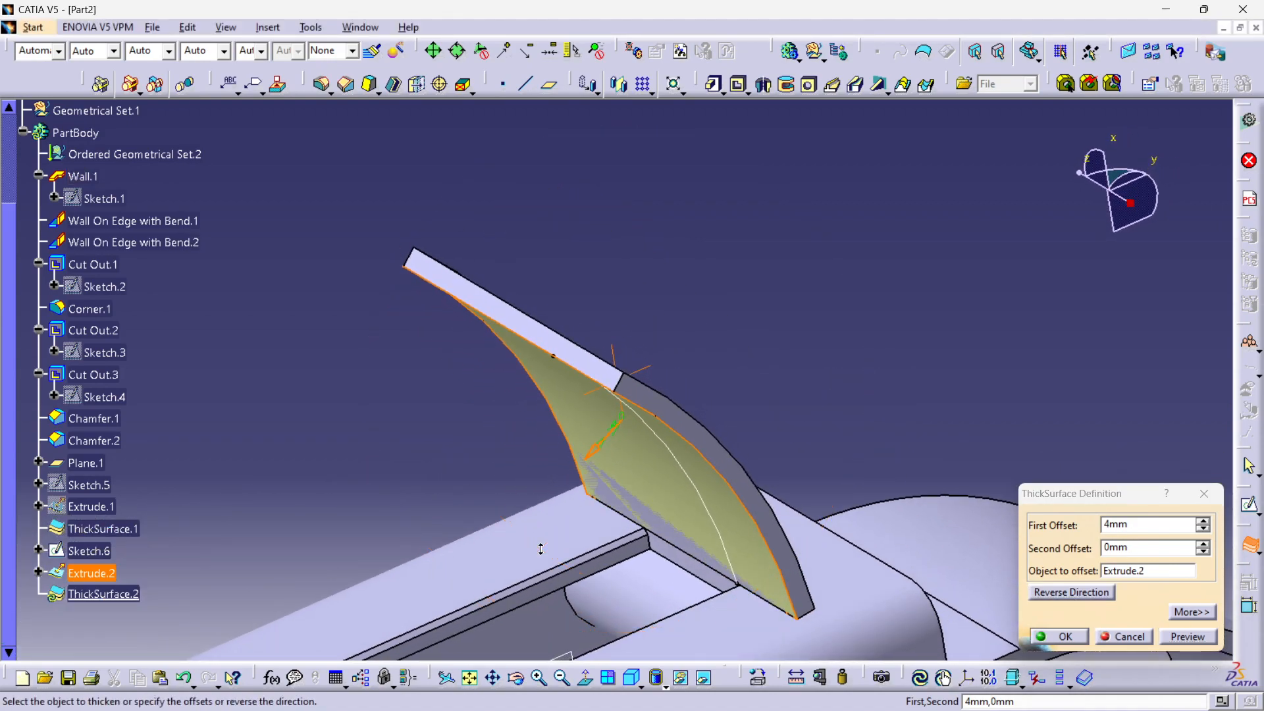
{"action": "left_click", "coordinate": [1073, 594]}
{"action": "left_click", "coordinate": [1072, 595]}
{"action": "left_click", "coordinate": [1194, 635]}
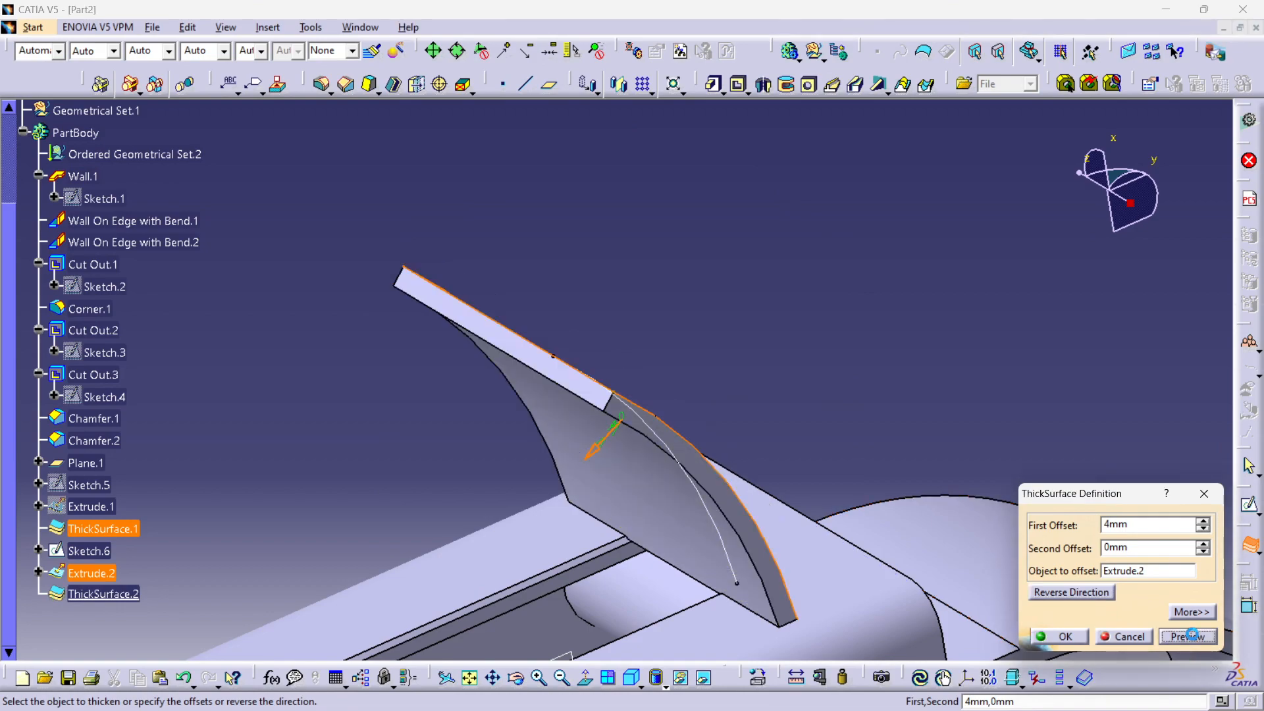
{"action": "mouse_move", "coordinate": [780, 503]}
{"action": "middle_mouse_down"}
{"action": "mouse_move", "coordinate": [789, 494]}
{"action": "mouse_move", "coordinate": [779, 520]}
{"action": "middle_mouse_up"}
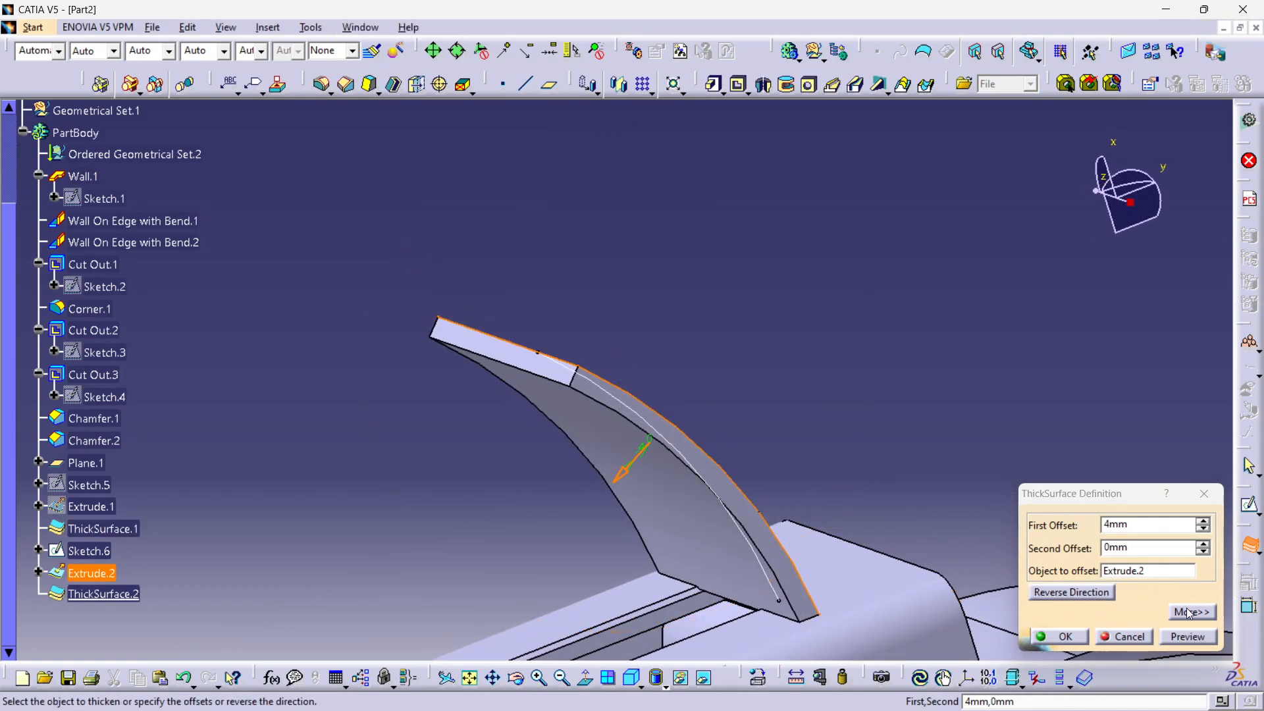
Step: Flip the thickening direction back to the plate's outer side and create the 4 mm thick surface
{"action": "left_click", "coordinate": [1111, 593]}
{"action": "left_click", "coordinate": [1175, 613]}
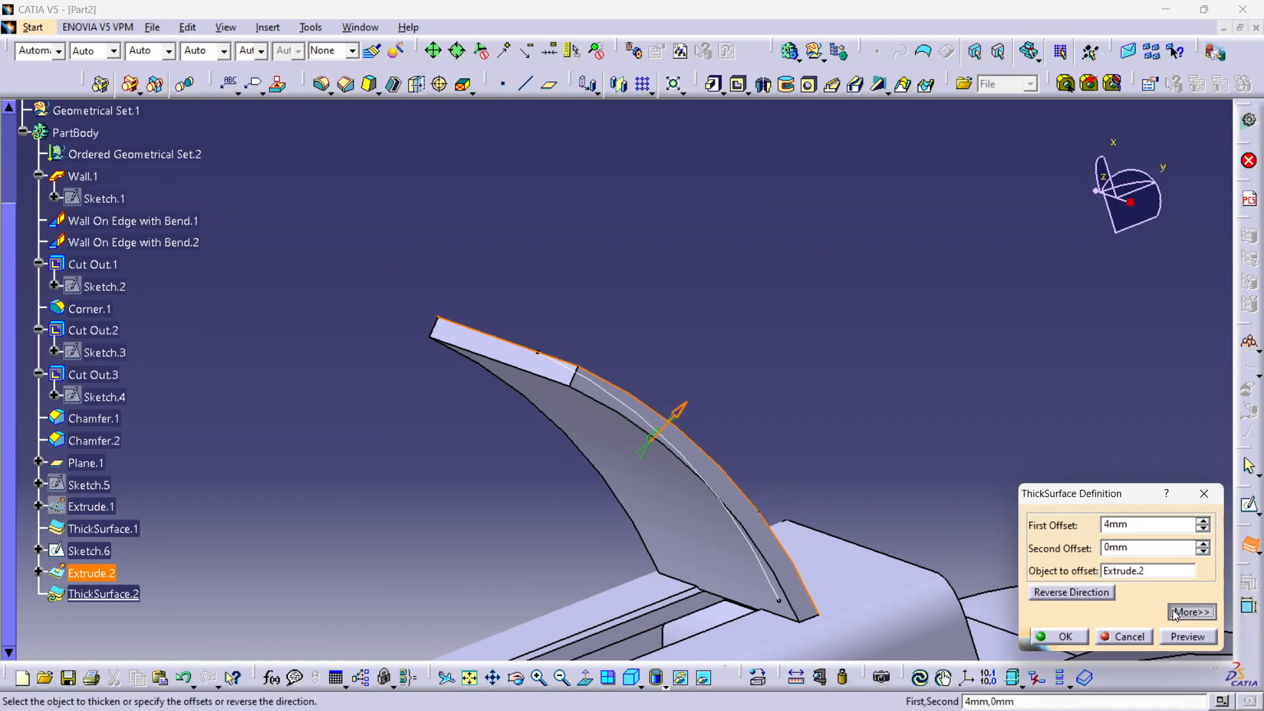
{"action": "left_click", "coordinate": [1173, 637]}
{"action": "left_click", "coordinate": [1061, 636]}
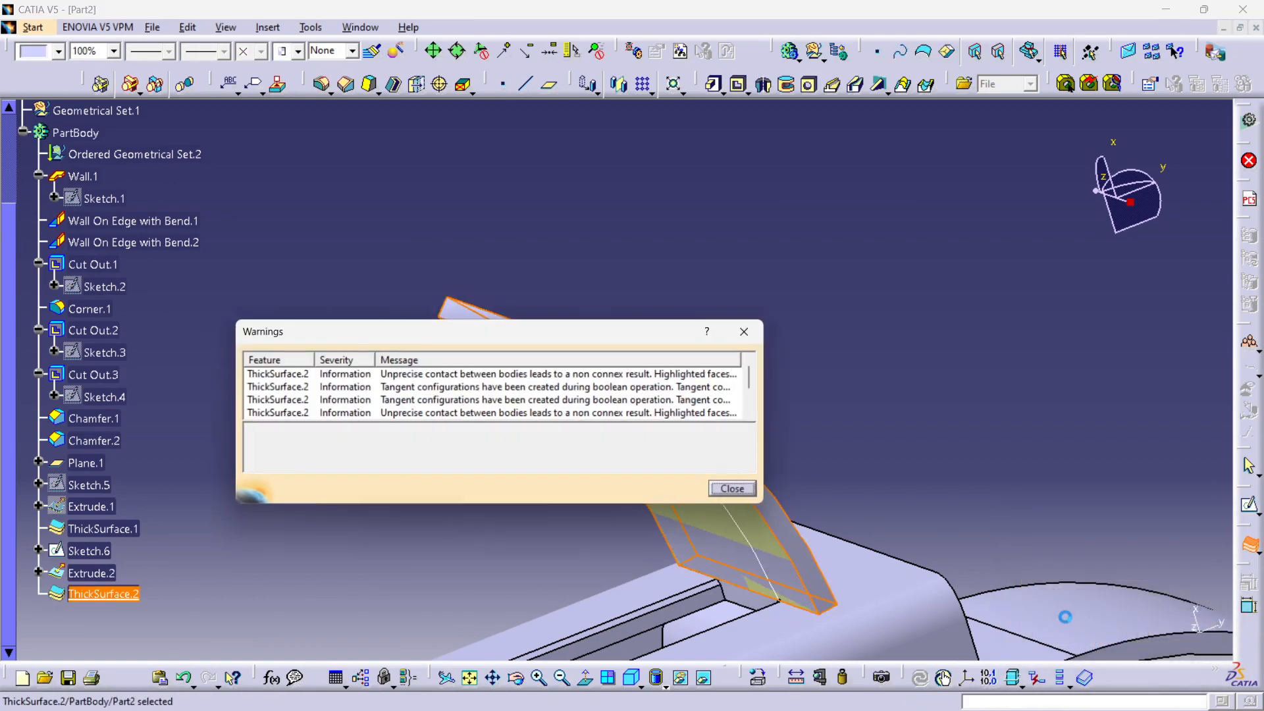
{"action": "left_click", "coordinate": [725, 491]}
Step: Hide Sketch.6 and Extrude.2 so only the thickened second curved plate is displayed
{"action": "middle_click_drag", "start_coordinate": [751, 243], "coordinate": [182, 548]}
{"action": "left_click", "coordinate": [104, 593]}
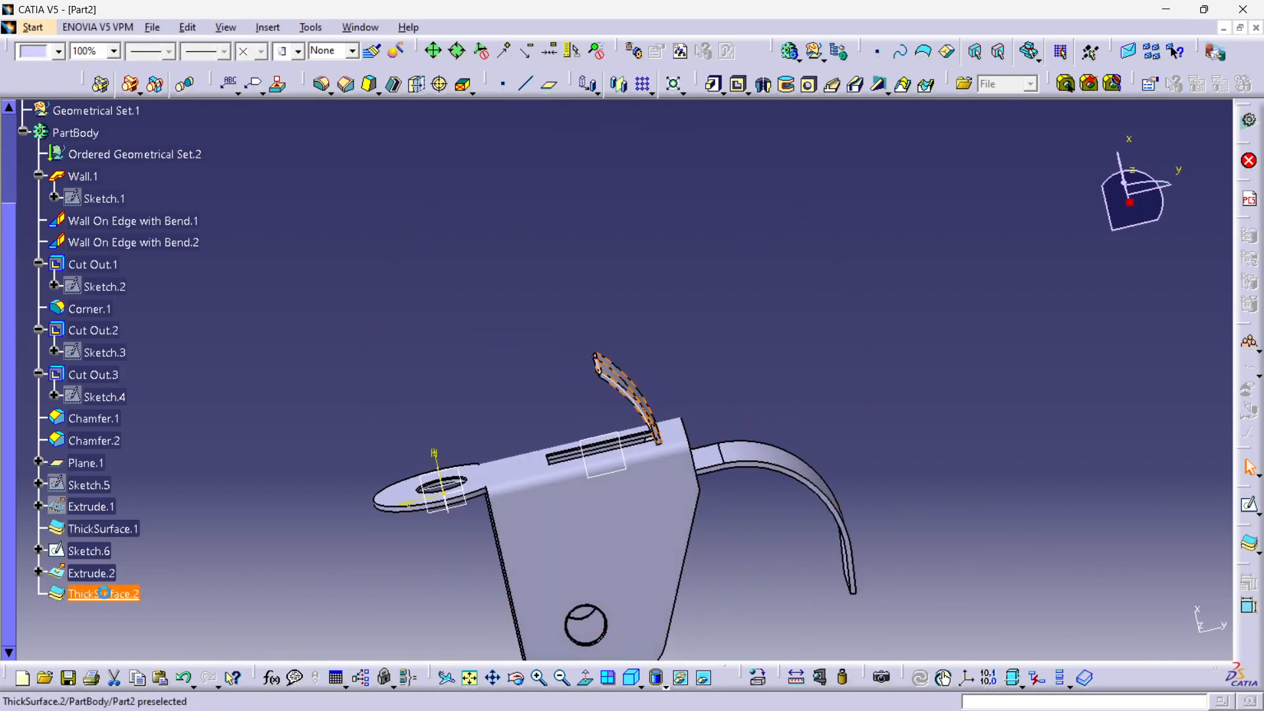
{"action": "left_click", "coordinate": [103, 574]}
{"action": "left_click", "coordinate": [93, 551], "text": "ctrl"}
{"action": "right_click", "coordinate": [102, 558]}
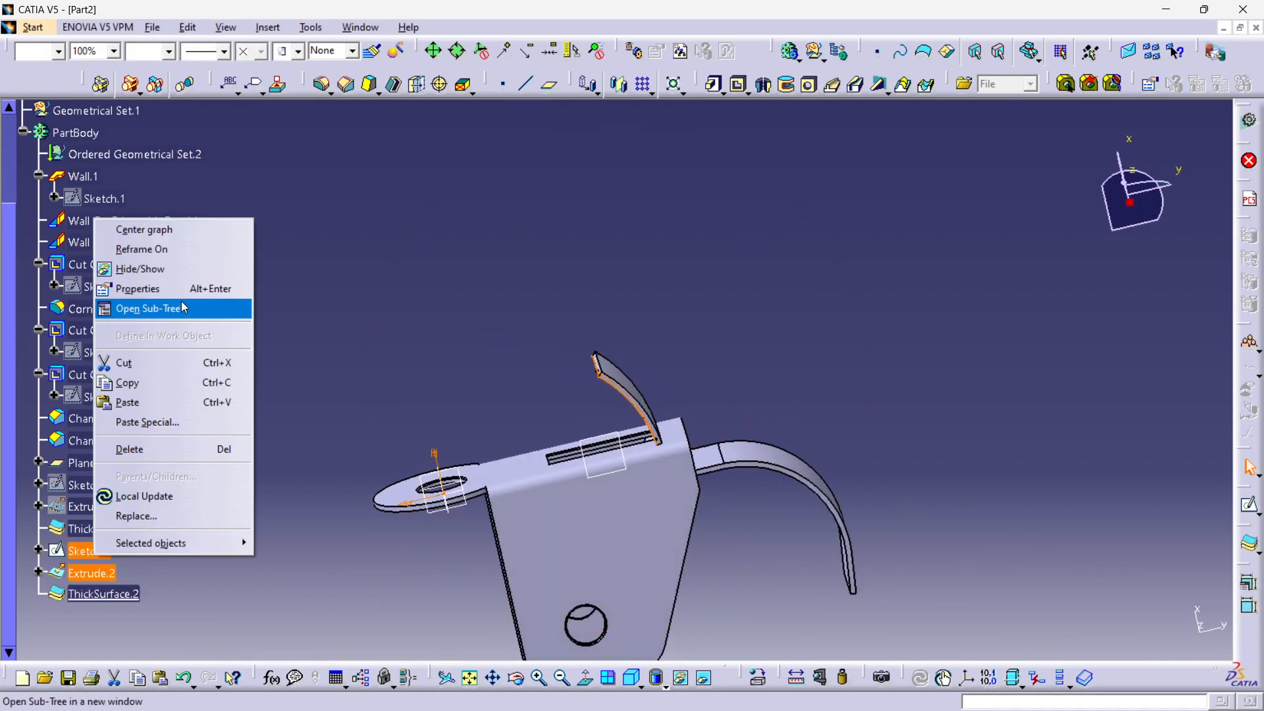
{"action": "left_click", "coordinate": [183, 275]}
{"action": "mouse_move", "coordinate": [499, 352]}
{"action": "middle_mouse_down"}
{"action": "mouse_move", "coordinate": [649, 426]}
{"action": "mouse_move", "coordinate": [657, 550]}
{"action": "mouse_move", "coordinate": [499, 338]}
{"action": "mouse_move", "coordinate": [657, 488]}
{"action": "mouse_move", "coordinate": [666, 513]}
{"action": "mouse_move", "coordinate": [555, 397]}
{"action": "mouse_move", "coordinate": [522, 452]}
{"action": "mouse_move", "coordinate": [551, 303]}
{"action": "mouse_move", "coordinate": [401, 355]}
{"action": "mouse_move", "coordinate": [456, 393]}
{"action": "middle_mouse_up"}
{"action": "middle_click_drag", "start_coordinate": [646, 551], "coordinate": [786, 316]}
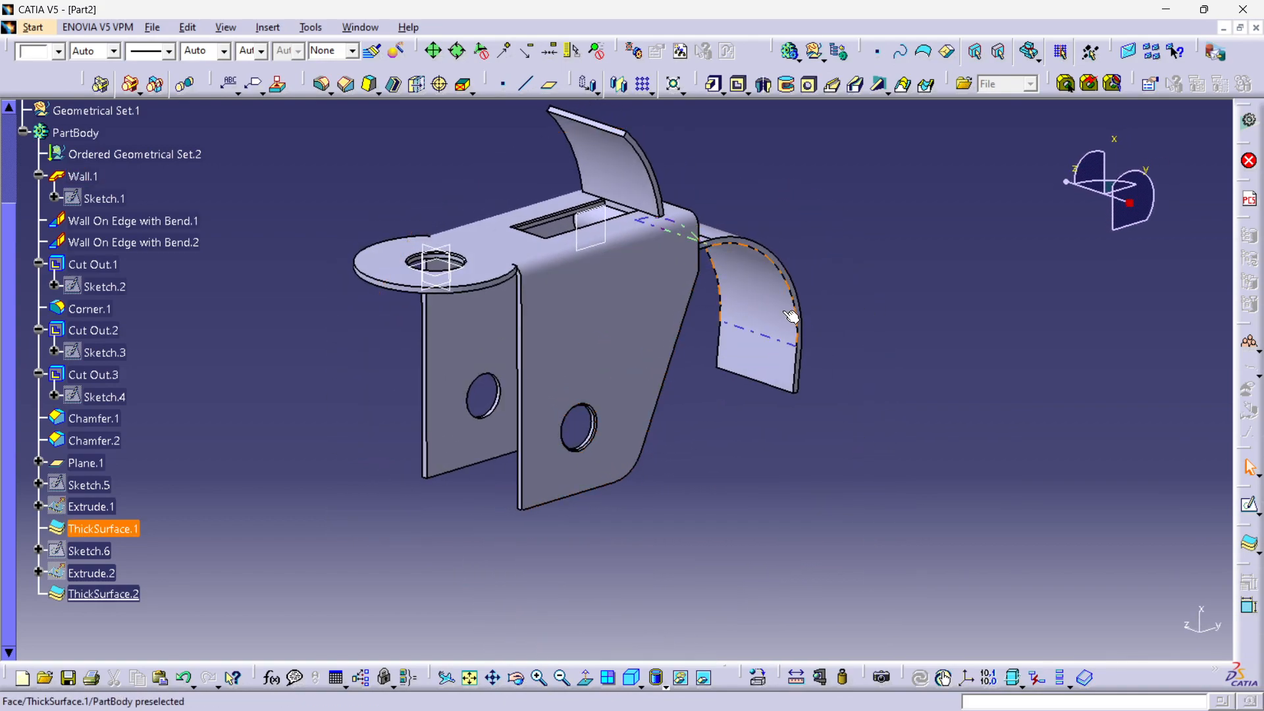
{"action": "middle_click_drag", "start_coordinate": [736, 383], "coordinate": [756, 362]}
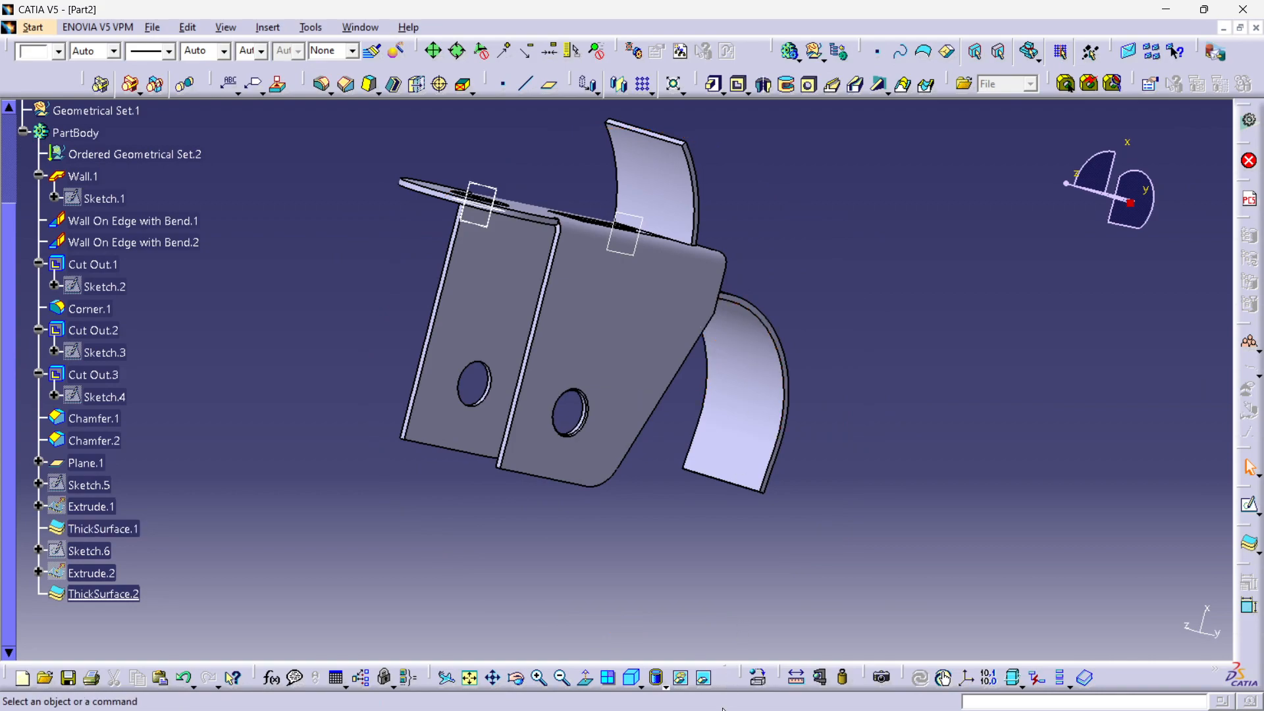
Step: Switch to File Explorer and open the Sisccor Lift folder inside CATIA Work on Local Disk (D:)
{"action": "mouse_move", "coordinate": [723, 708]}
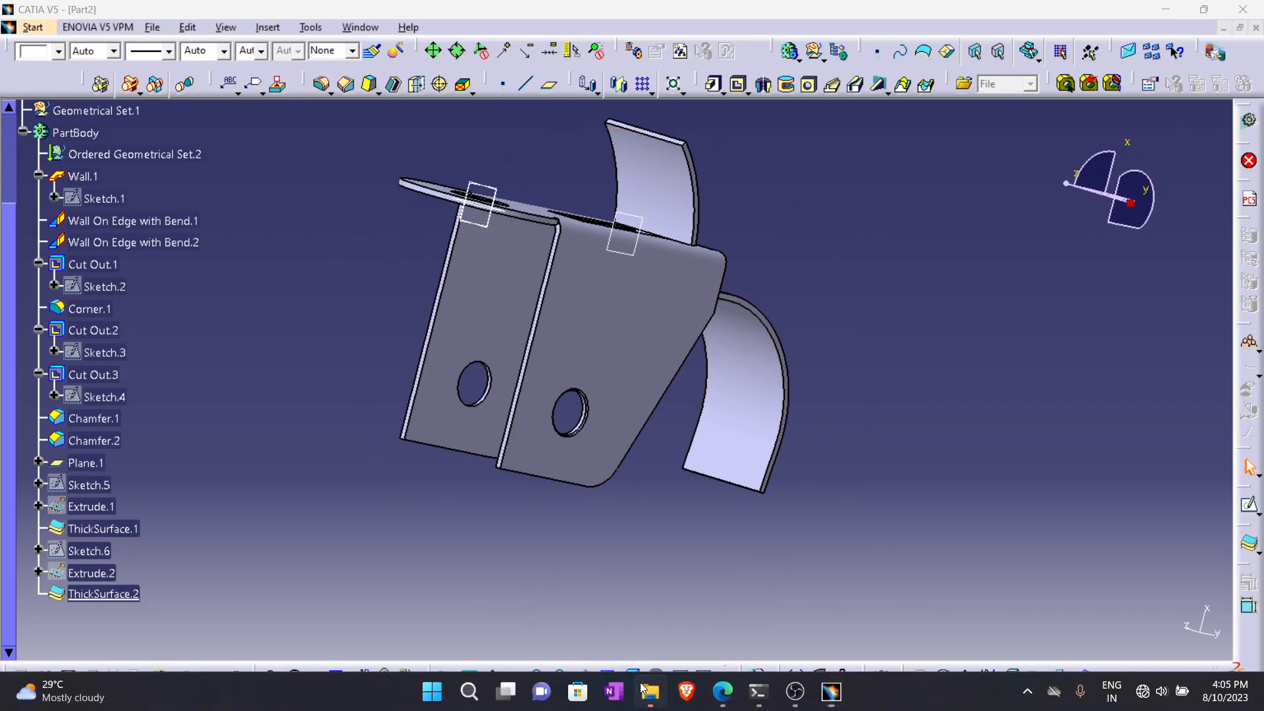
{"action": "left_click", "coordinate": [648, 690]}
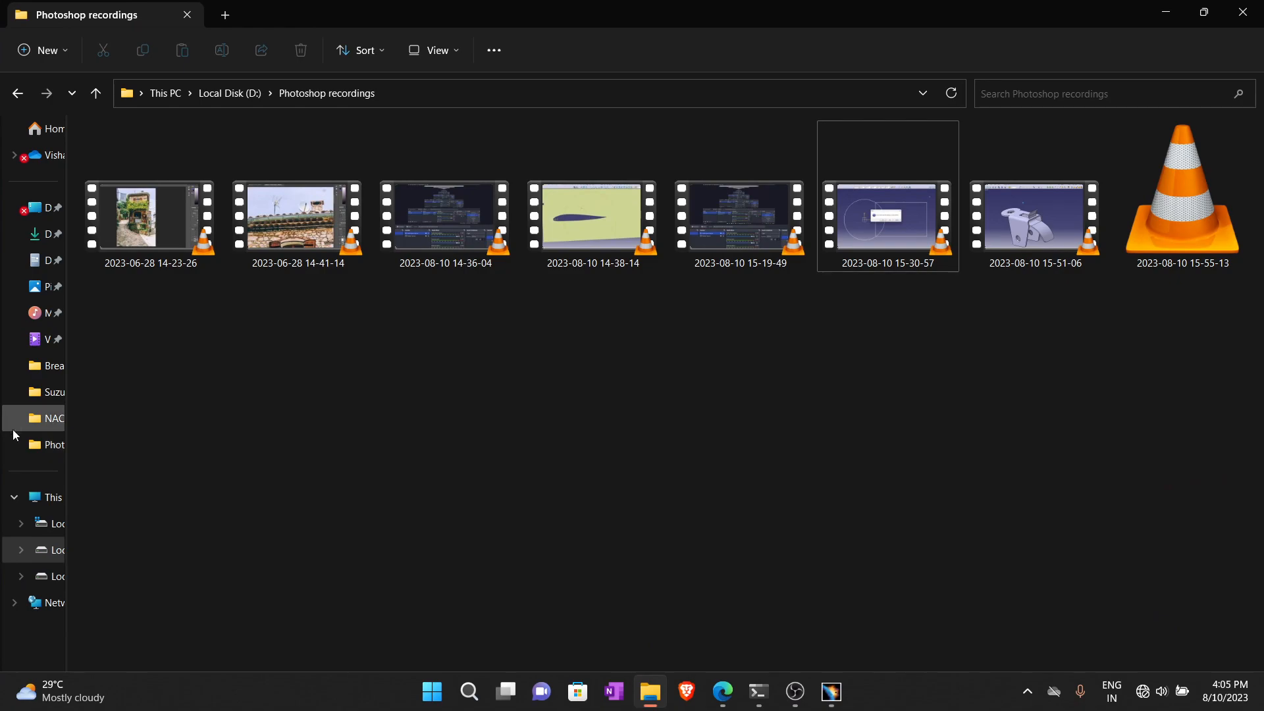
{"action": "left_click", "coordinate": [52, 550]}
{"action": "left_click", "coordinate": [314, 374]}
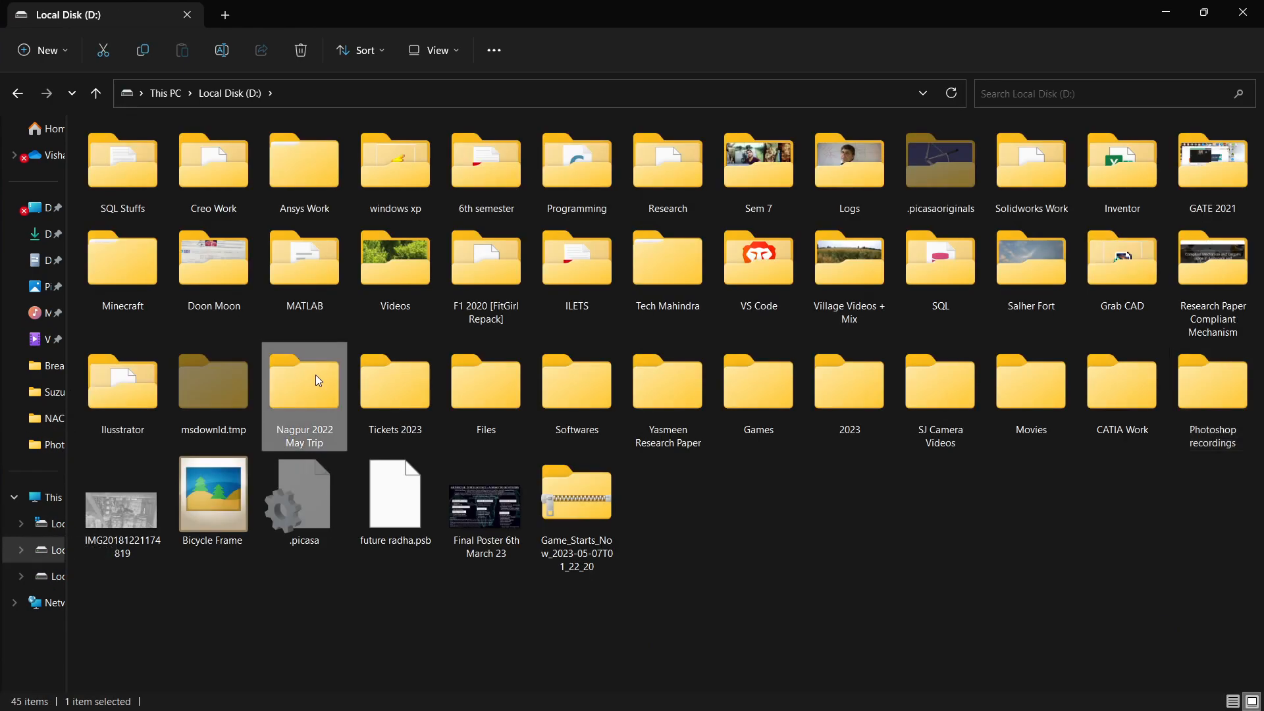
{"action": "key", "text": "c"}
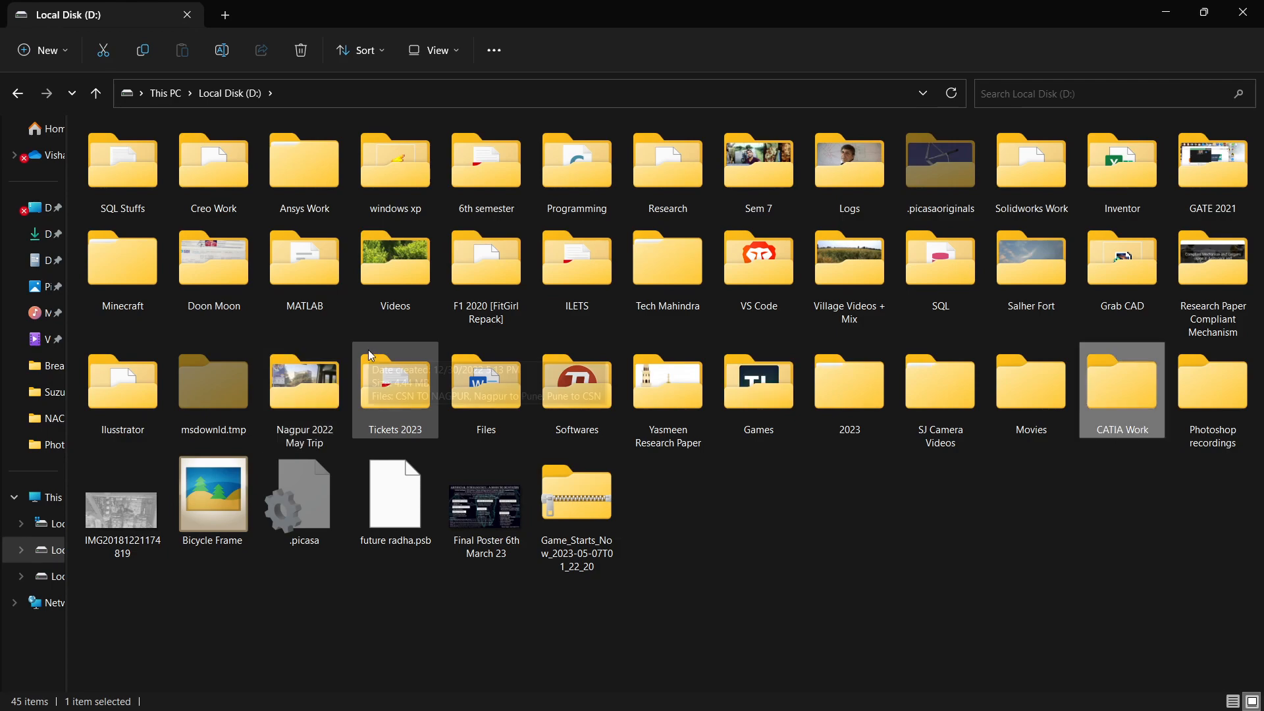
{"action": "double_click", "coordinate": [1103, 393]}
{"action": "key", "text": "s"}
{"action": "key", "text": "s"}
{"action": "key", "text": "s"}
{"action": "key", "text": "s"}
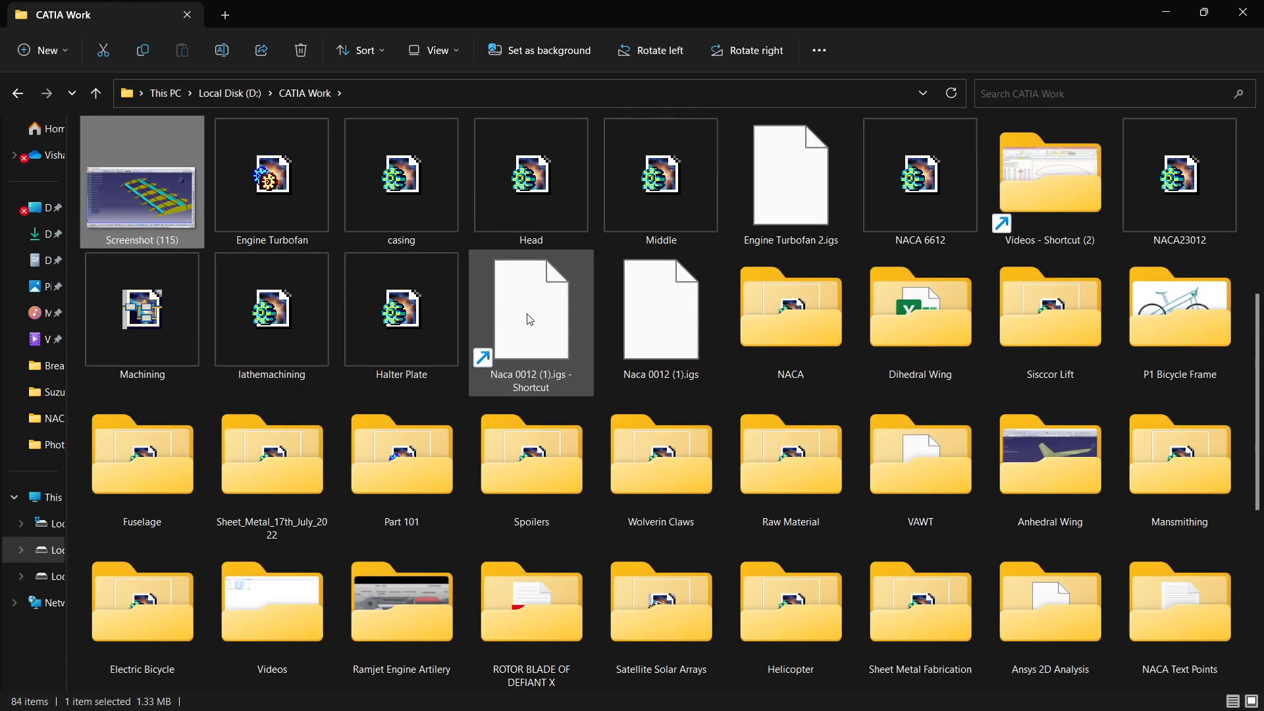
{"action": "key", "text": "s"}
{"action": "double_click", "coordinate": [1024, 361]}
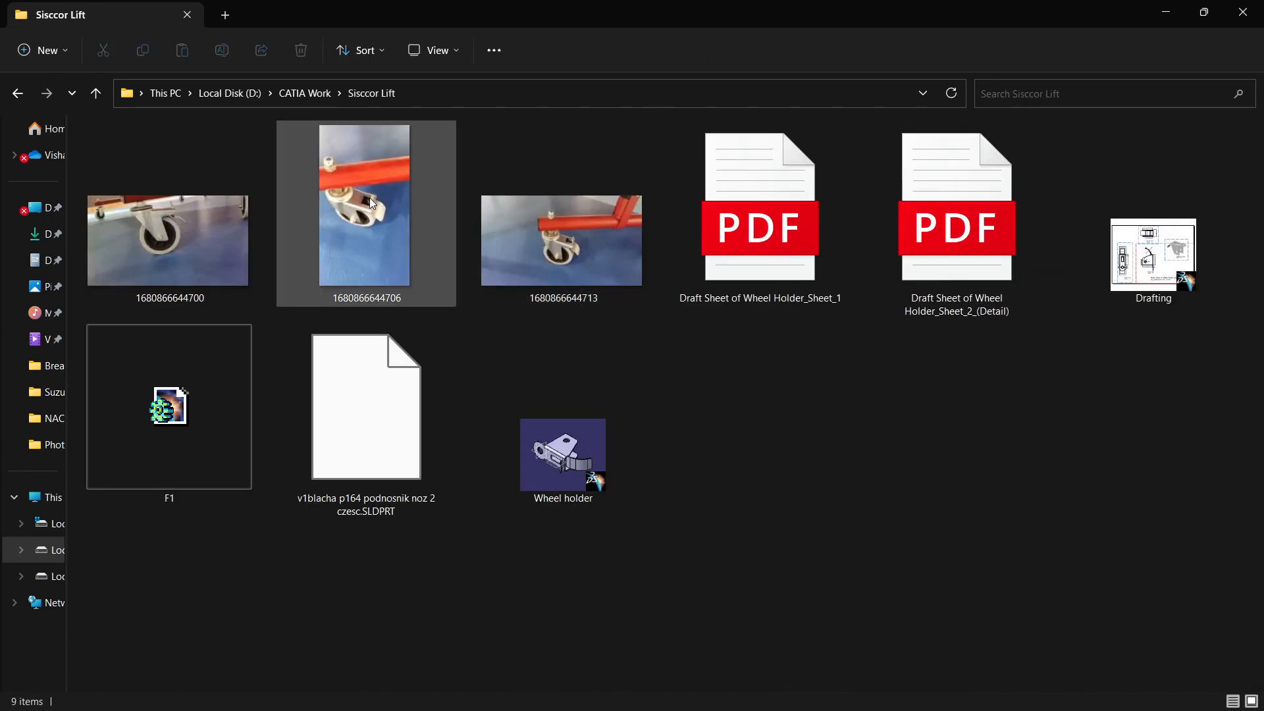
Step: View the reference photos of the real caster wheel holder, comparing its curved clips from different angles
{"action": "double_click", "coordinate": [175, 241]}
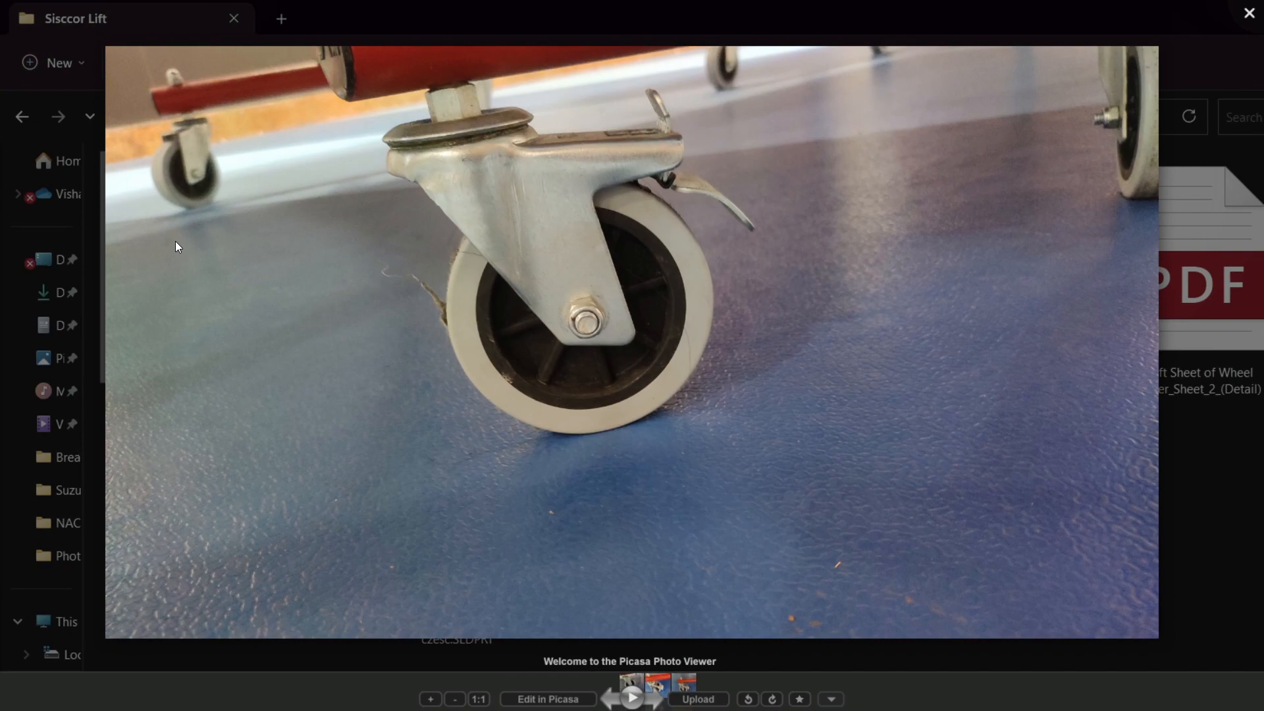
{"action": "key", "text": "Right"}
{"action": "key", "text": "Right"}
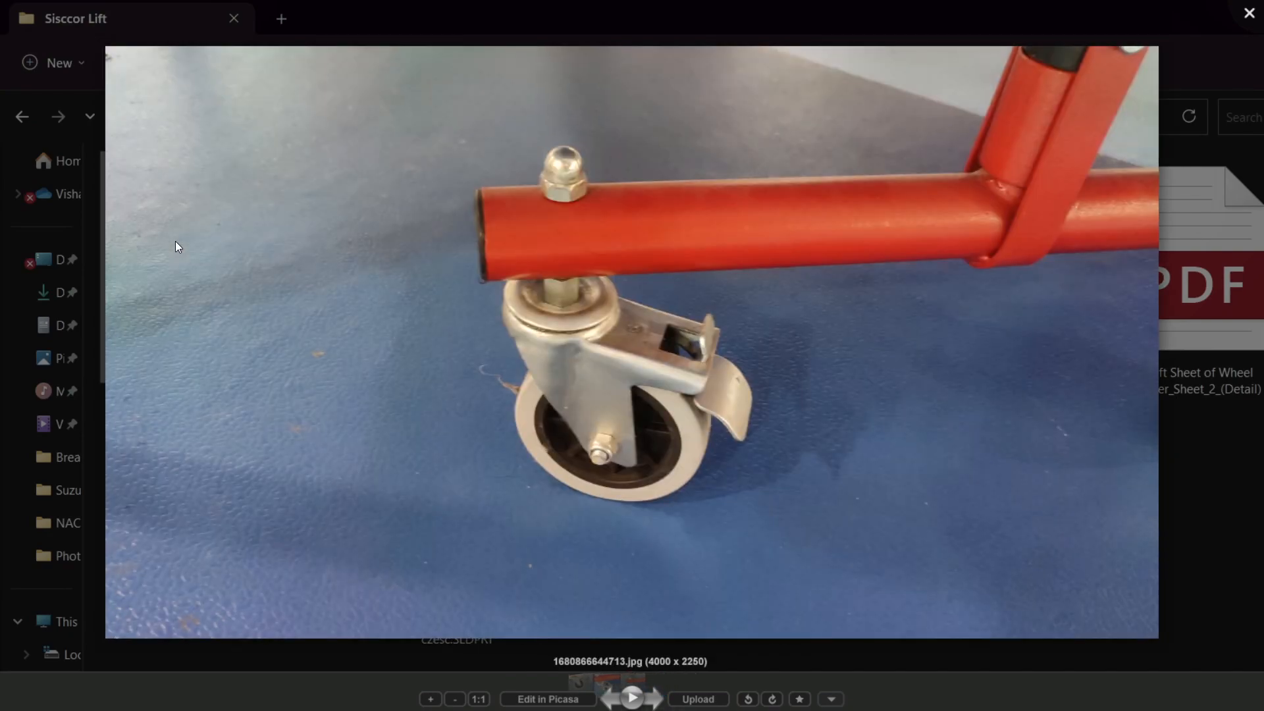
{"action": "key", "text": "Left"}
{"action": "key", "text": "Left"}
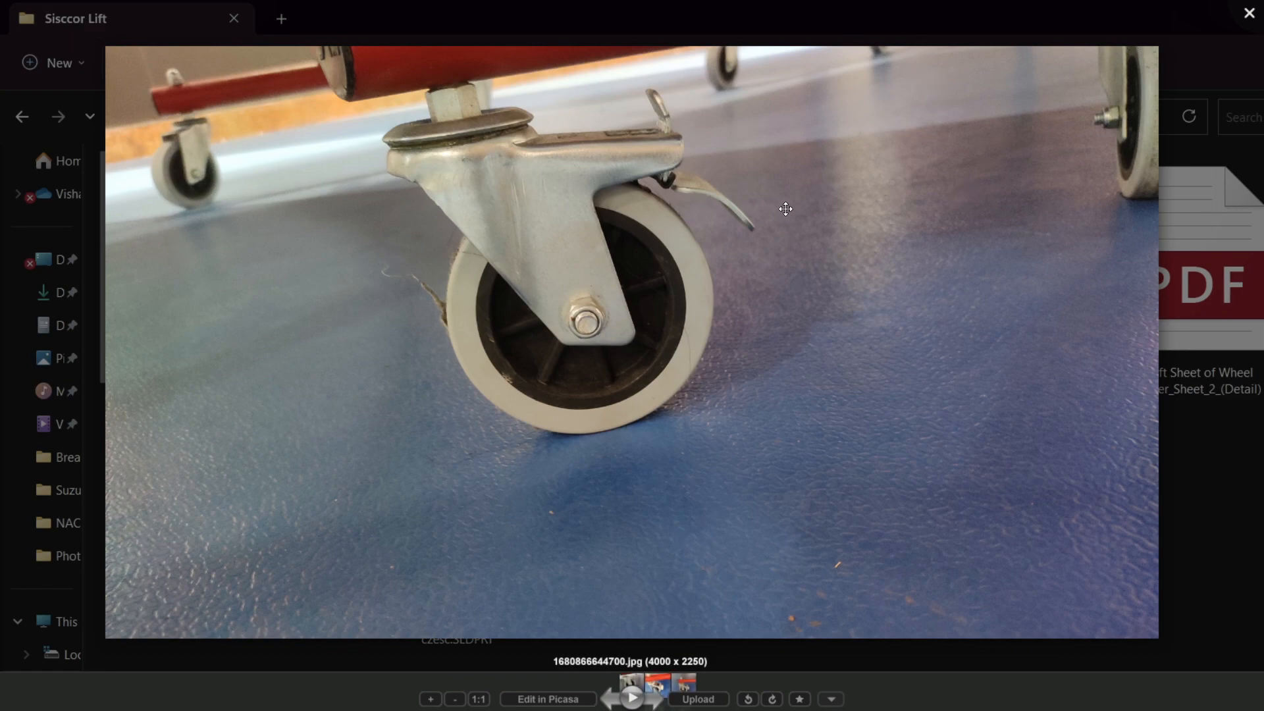
{"action": "key", "text": "Right"}
{"action": "key", "text": "Right"}
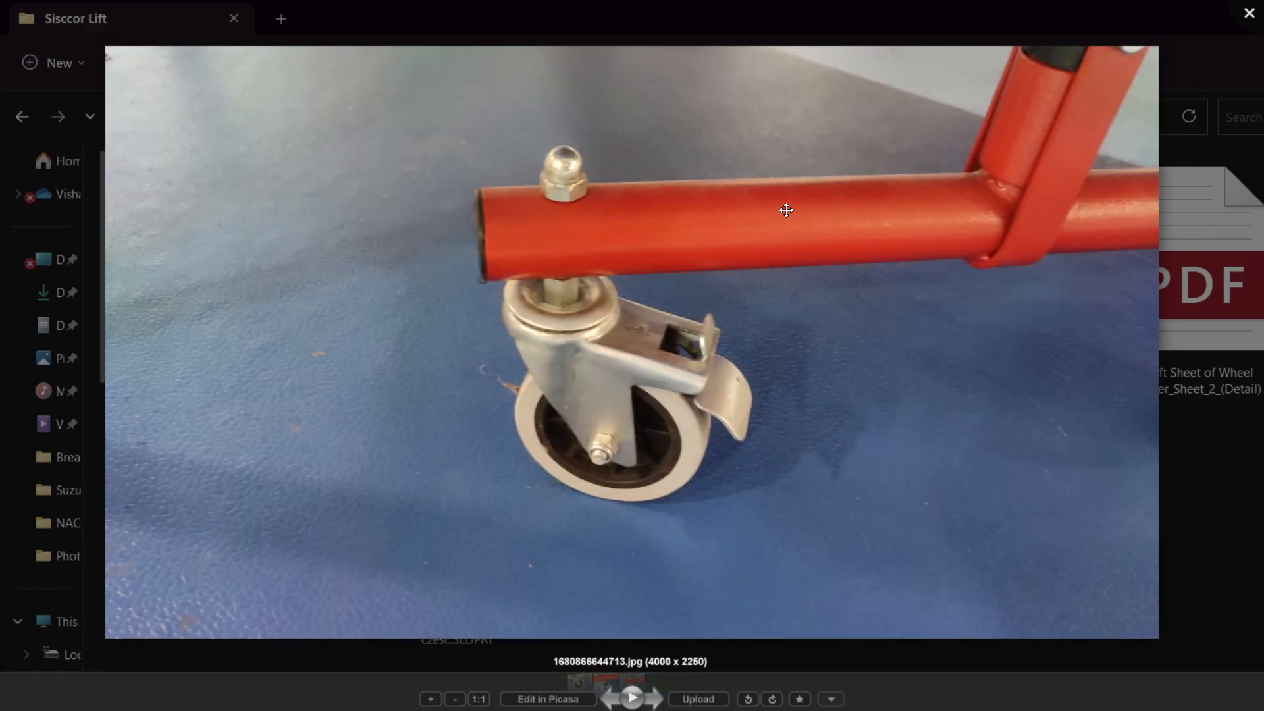
{"action": "left_click", "coordinate": [1248, 15]}
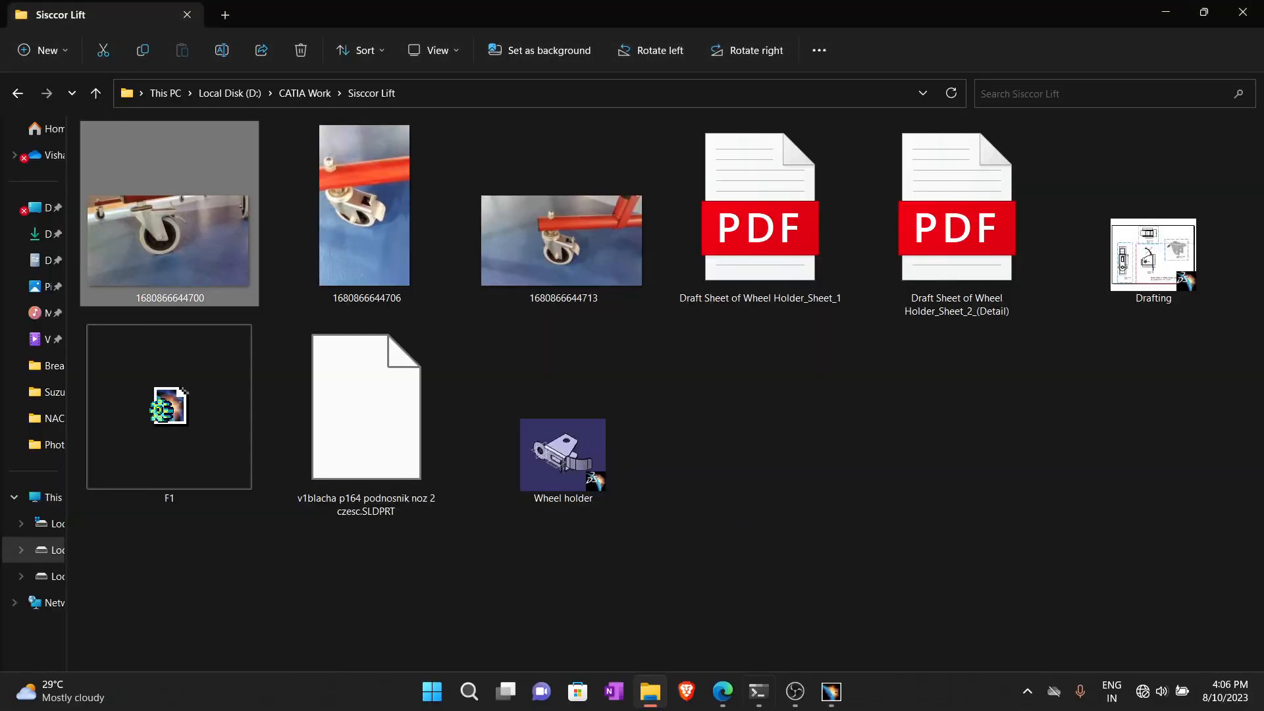
Step: Switch back to CATIA and inspect the wheel holder model from several angles against the photos
{"action": "left_click", "coordinate": [832, 691]}
{"action": "middle_click_drag", "start_coordinate": [801, 387], "coordinate": [671, 333]}
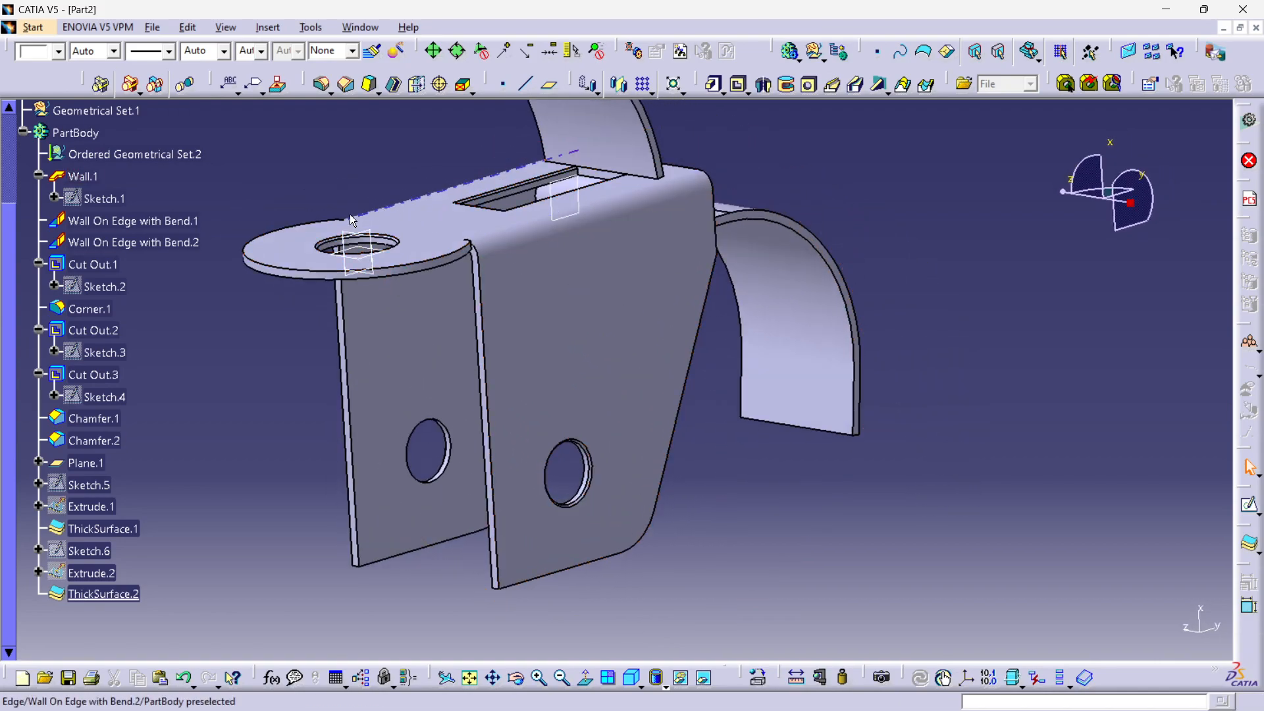
{"action": "middle_click_drag", "start_coordinate": [835, 422], "coordinate": [911, 260]}
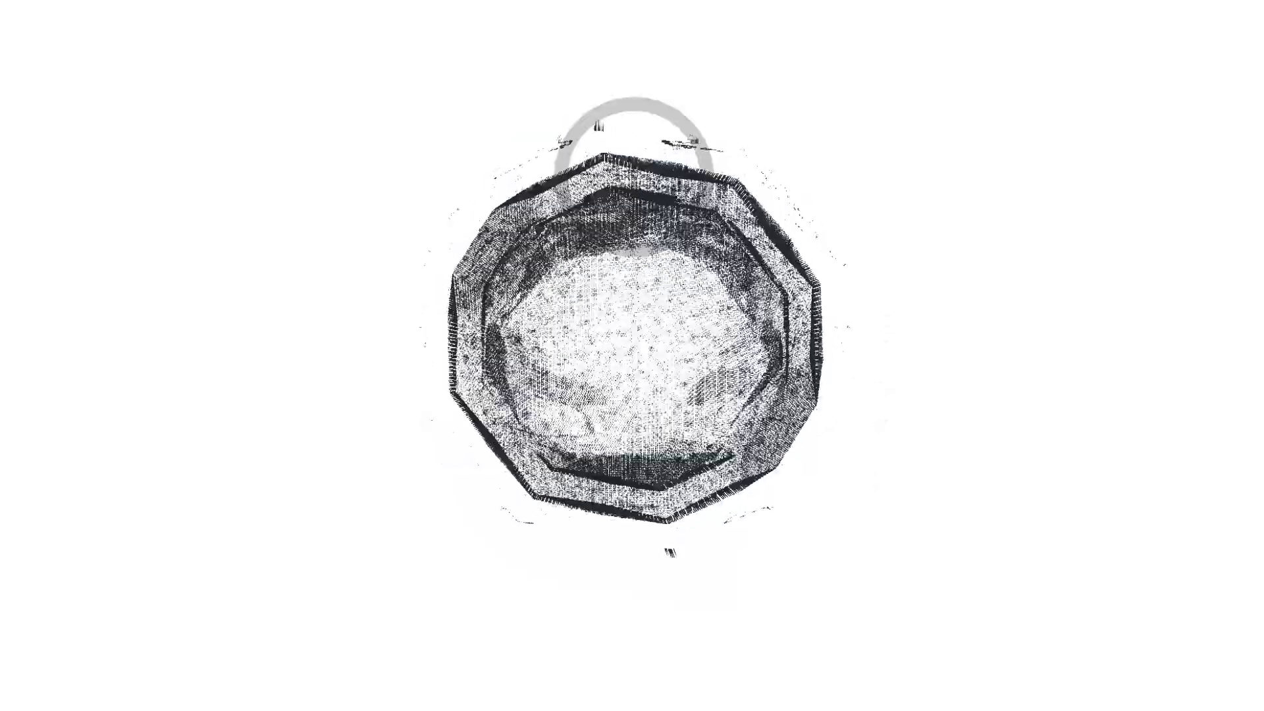